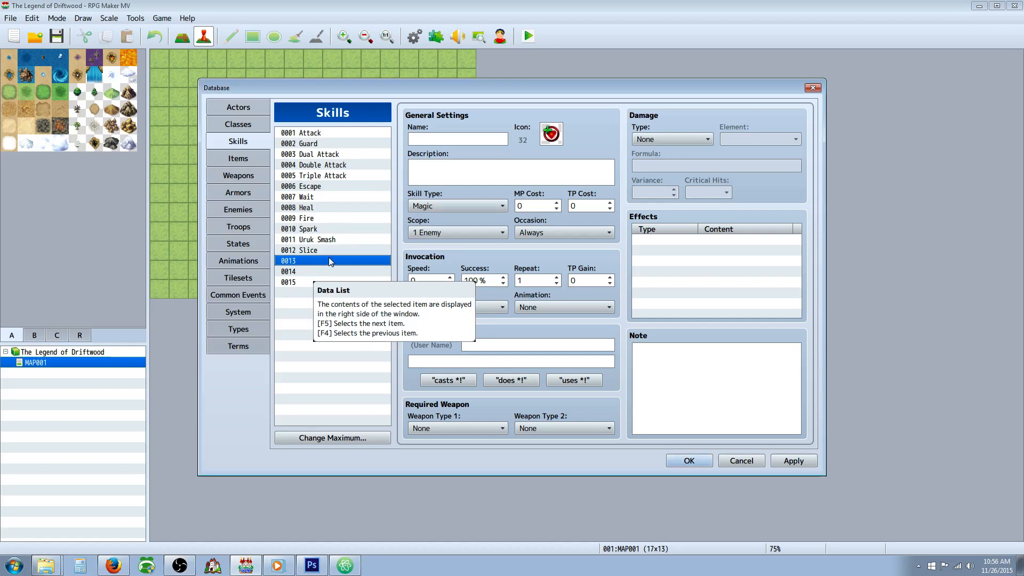
Step: Examine the database's Classes, Actors, Skills, Items, Weapons and Armors entries, and close the database
left_click(240, 125)
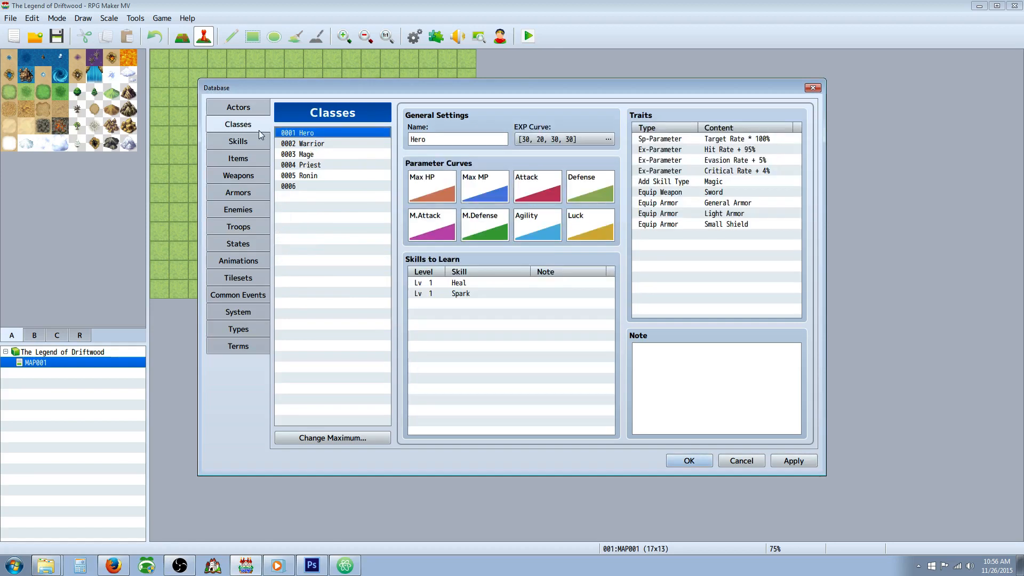
left_click(307, 185)
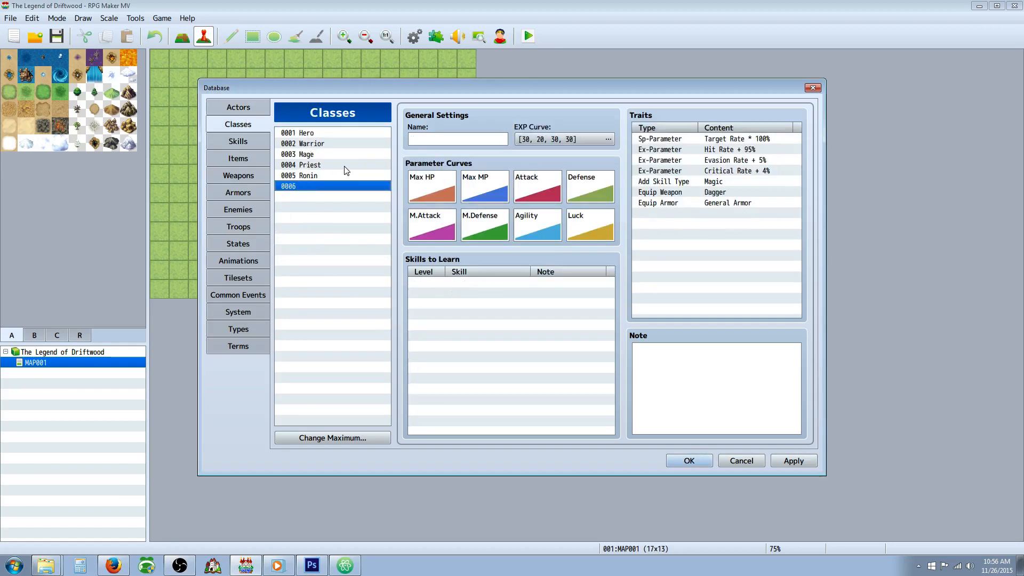
left_click(240, 108)
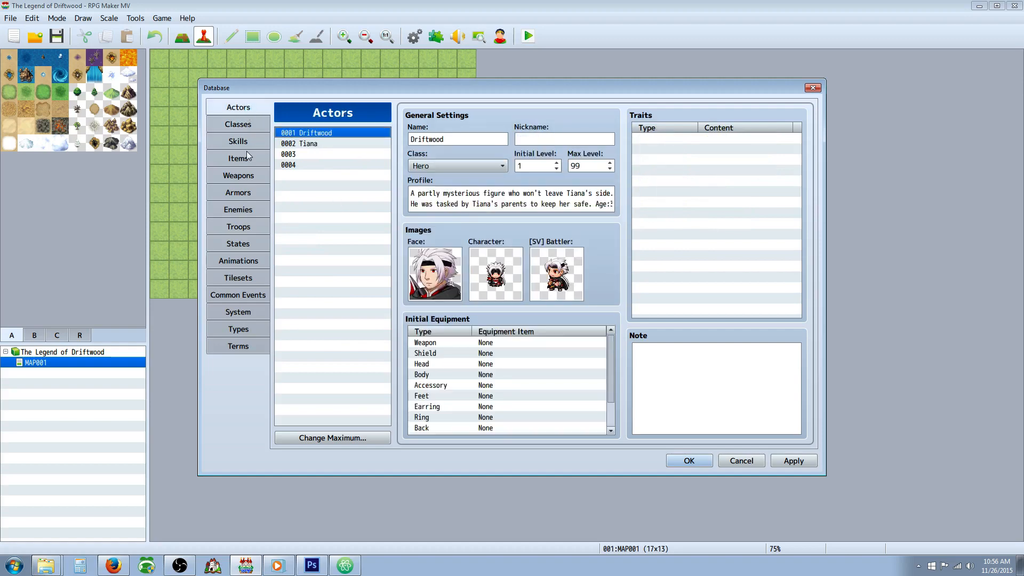
left_click(240, 125)
left_click(243, 142)
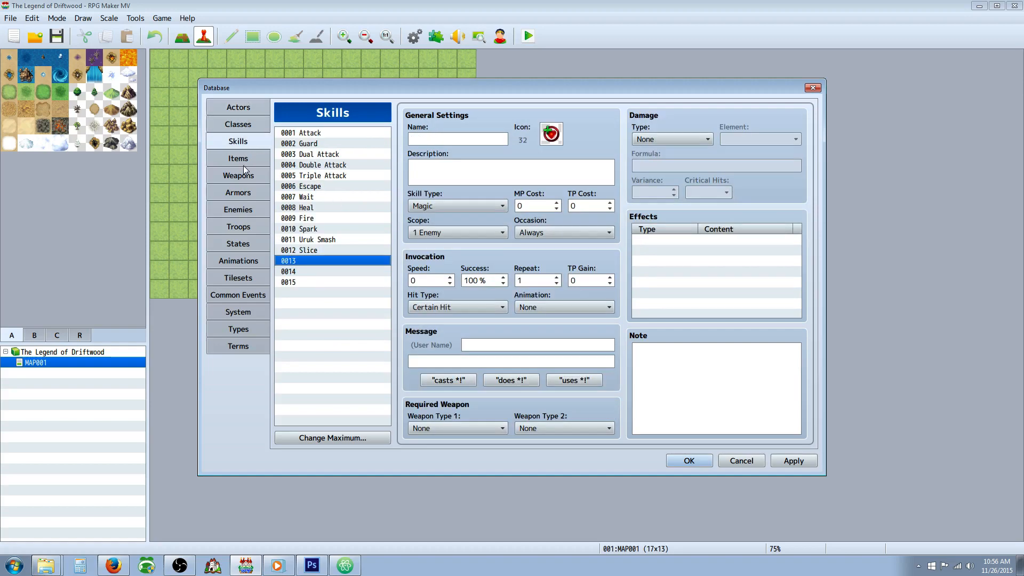
left_click(243, 160)
left_click(243, 175)
left_click(247, 194)
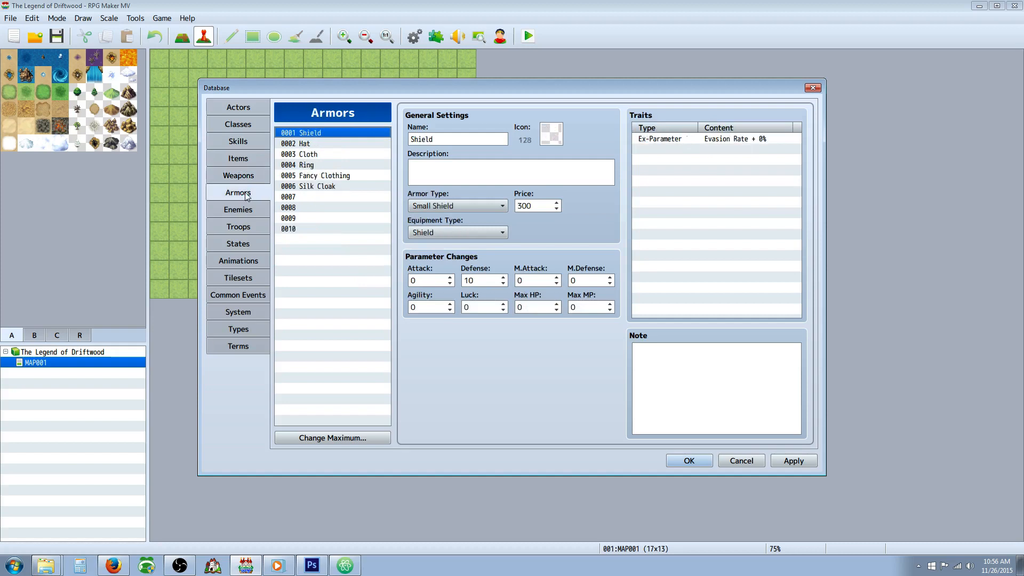
left_click(248, 178)
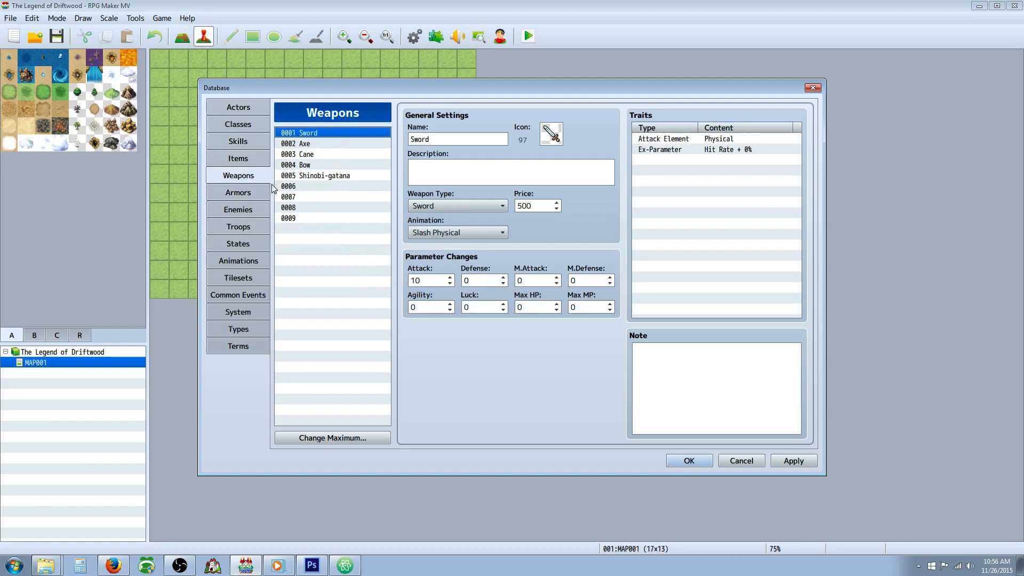
left_click(688, 460)
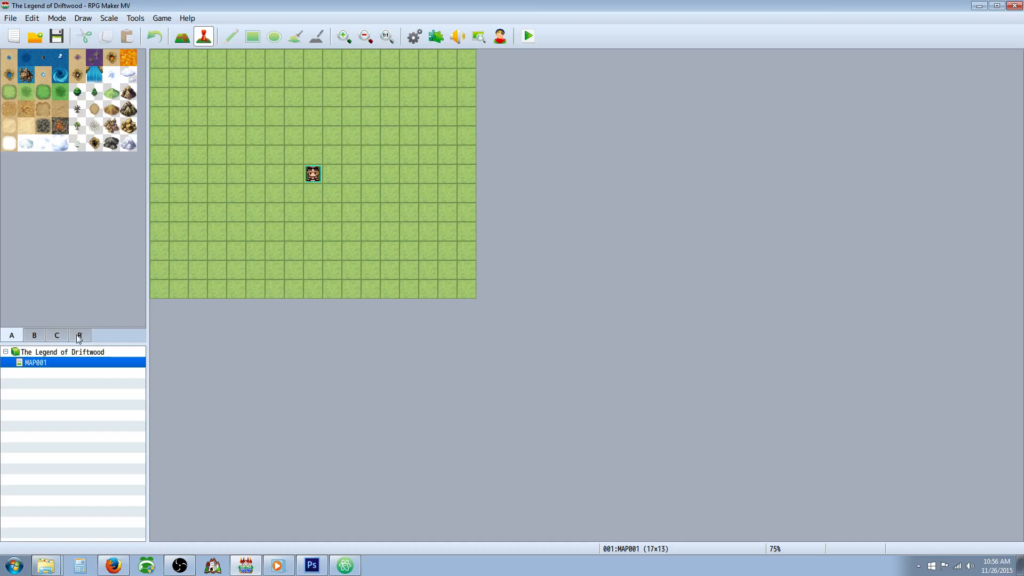
Step: Start a new map under MAP001 with both its name and display name set to "World Map"
right_click(54, 363)
left_click(88, 382)
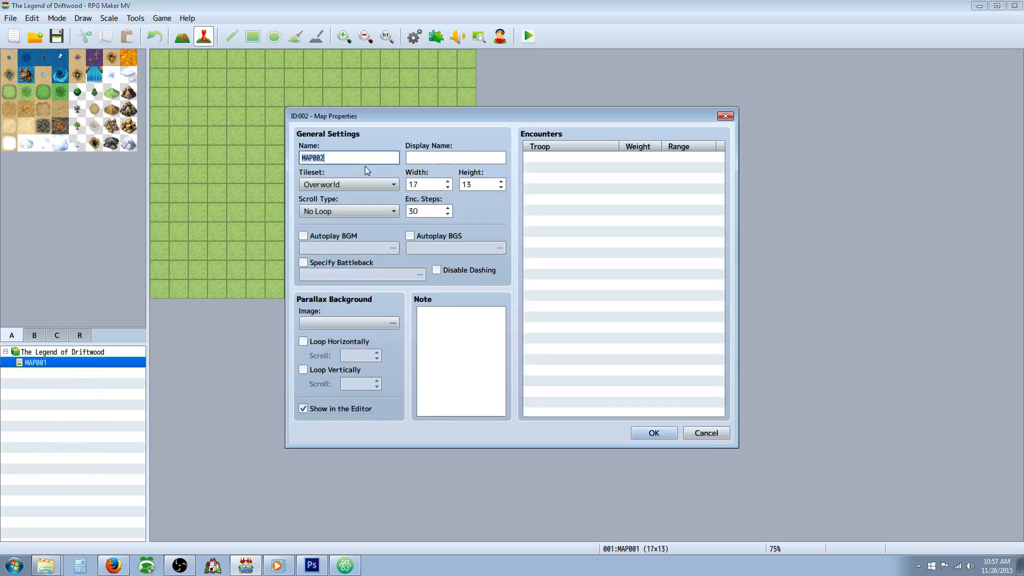
key("BackSpace")
type("World Map")
left_click(422, 157)
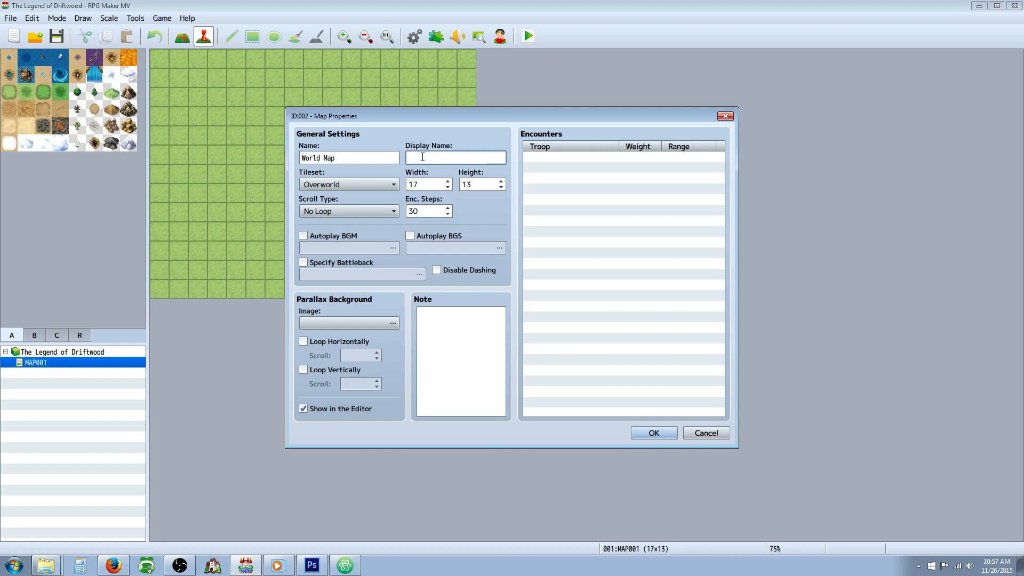
type("World Map")
Step: Set the new map's width to 160 and height to 90
left_click(429, 182)
type("160")
left_click(480, 191)
type("90")
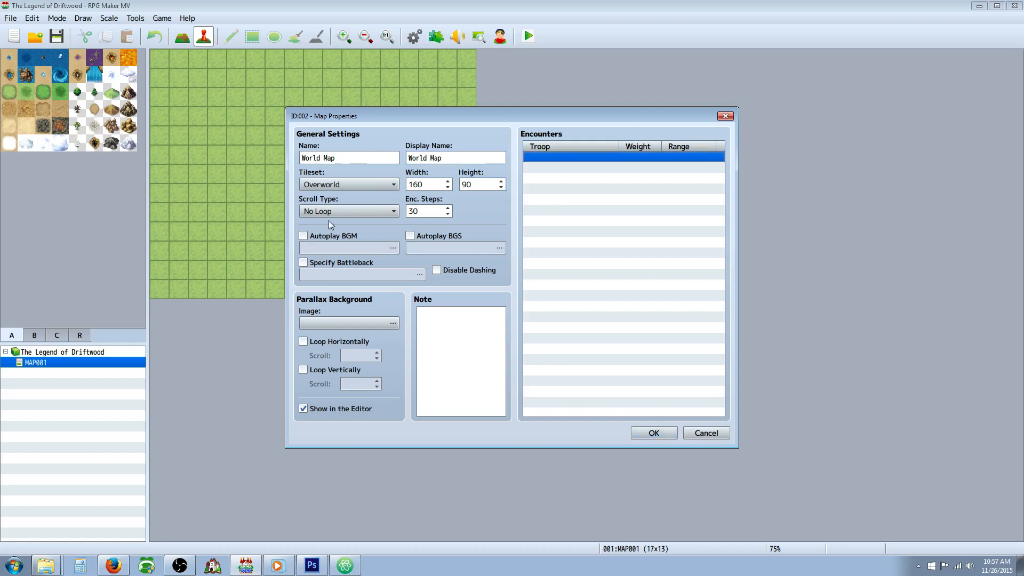
Step: Set the map's scroll type to Loop Both and its encounter steps to 35
left_click(354, 211)
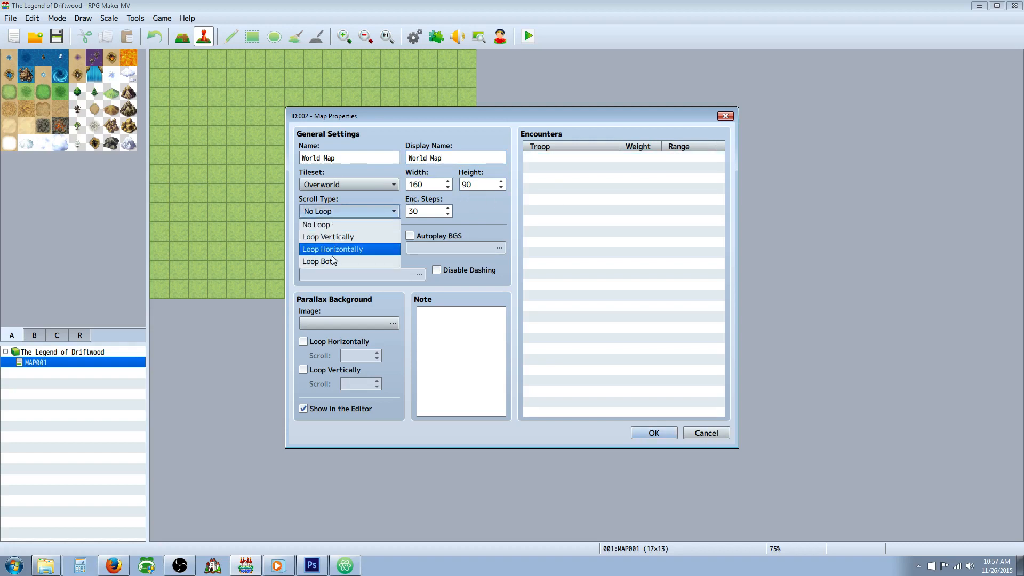
left_click(332, 259)
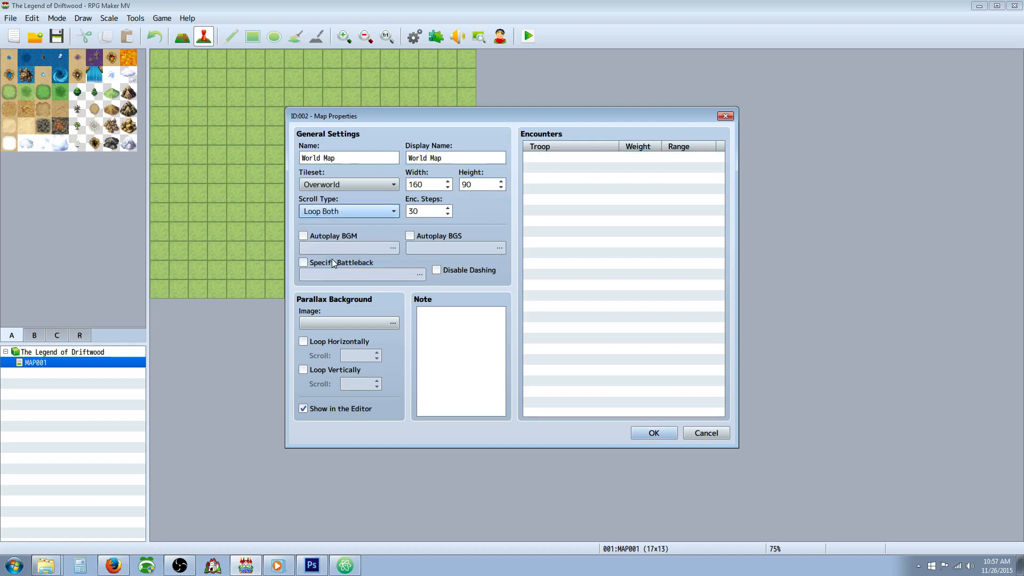
double_click(428, 211)
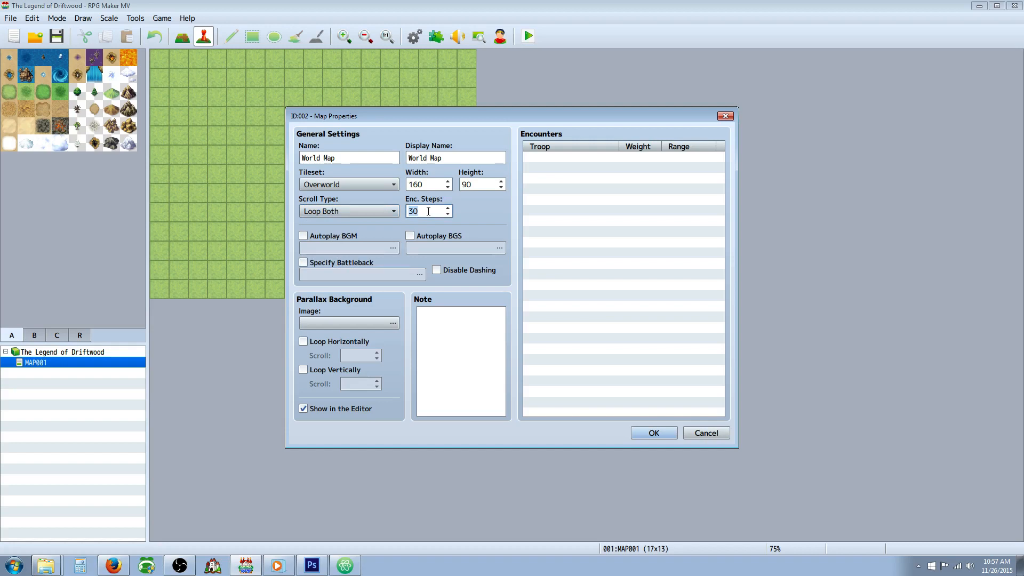
type("35")
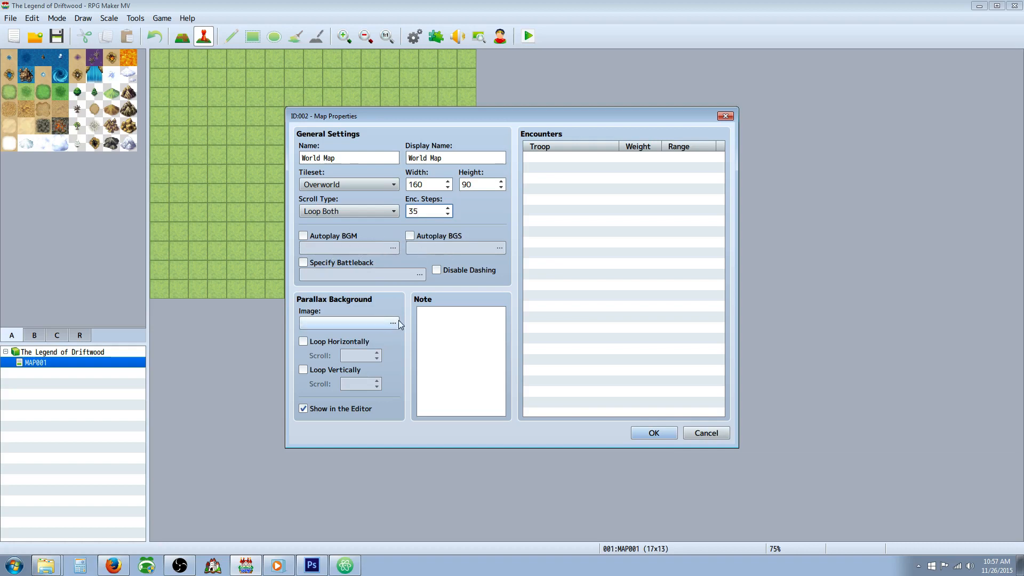
left_click(277, 565)
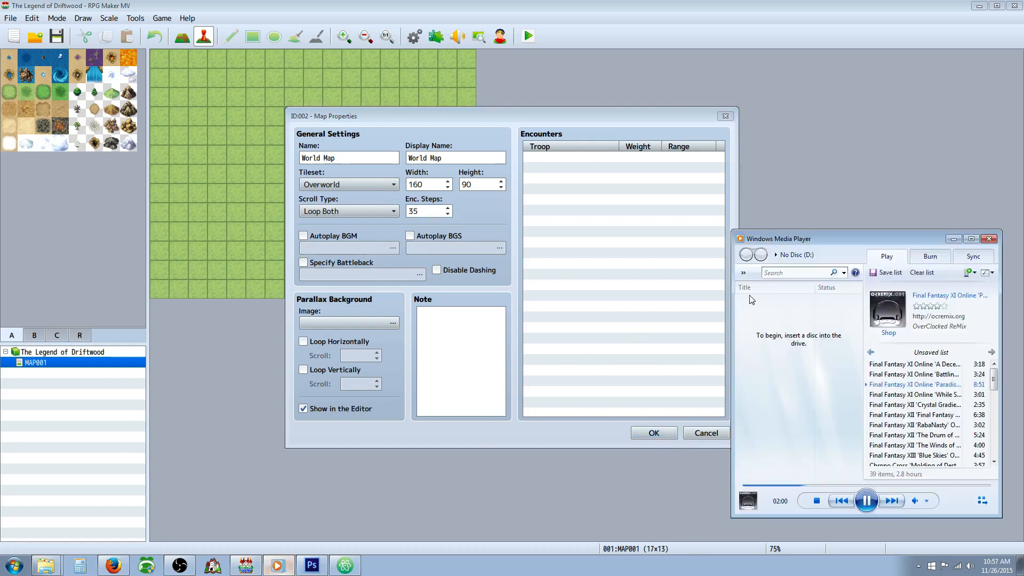
left_click(953, 239)
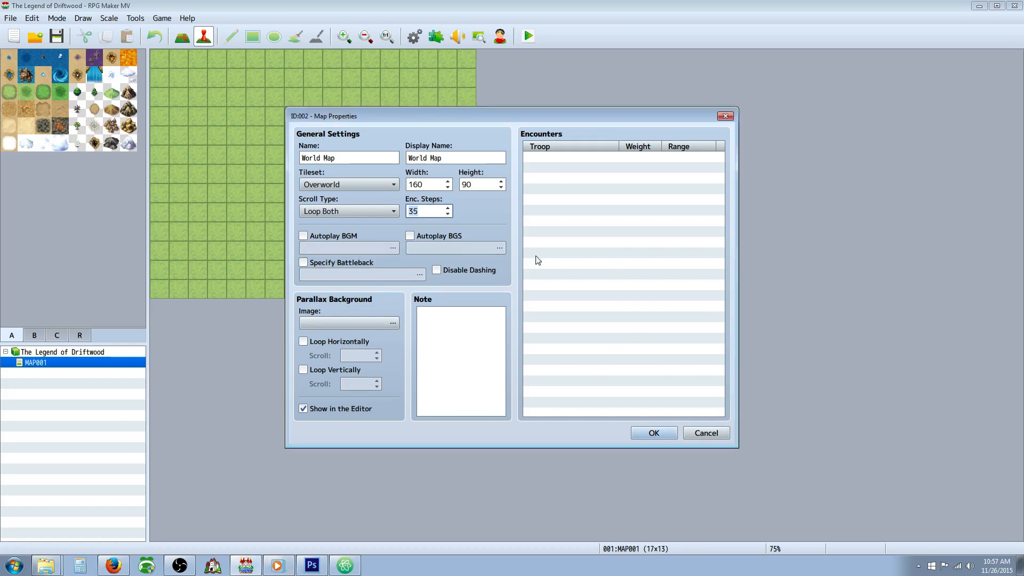
left_click(555, 254)
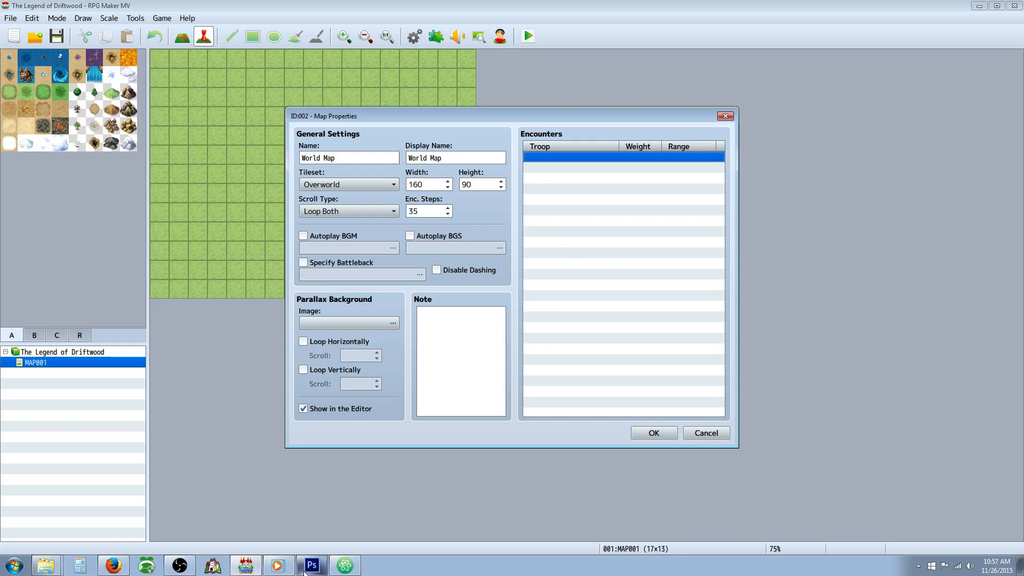
left_click(278, 566)
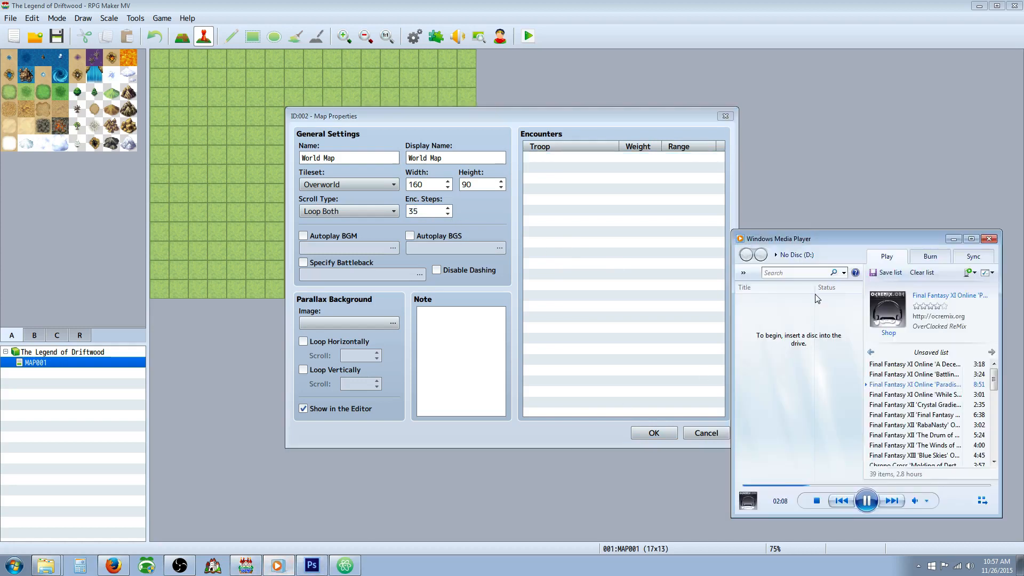
left_click(953, 239)
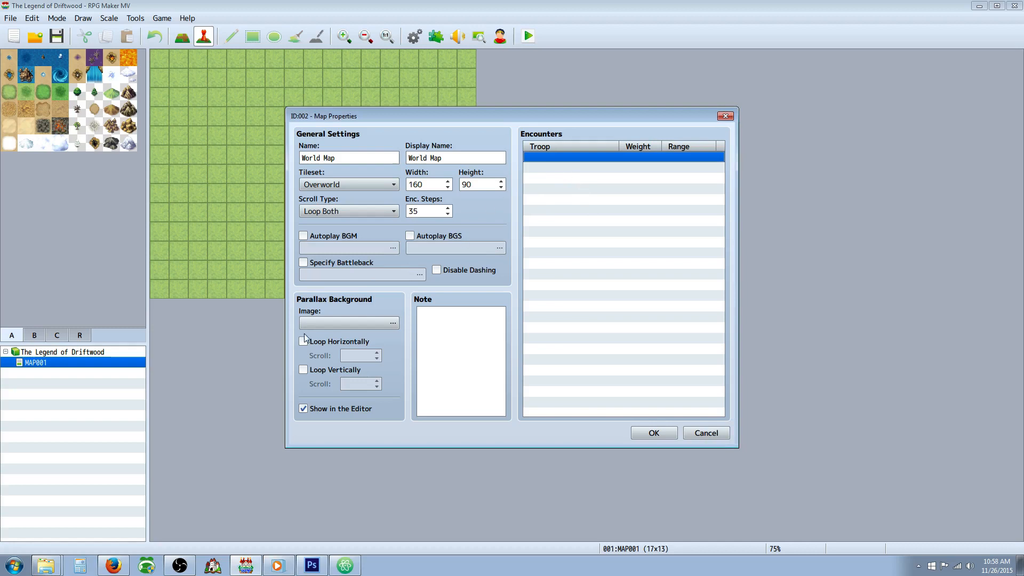
Step: Examine the troop, weight and range options for a new map encounter without adding one
right_click(552, 161)
left_click(573, 168)
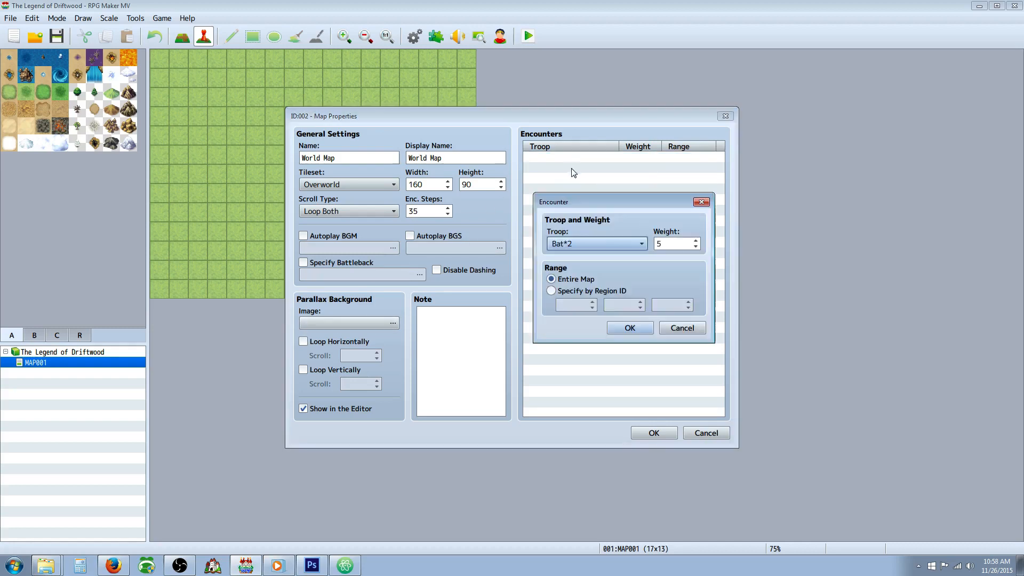
left_click(619, 244)
left_click(619, 242)
left_click(683, 327)
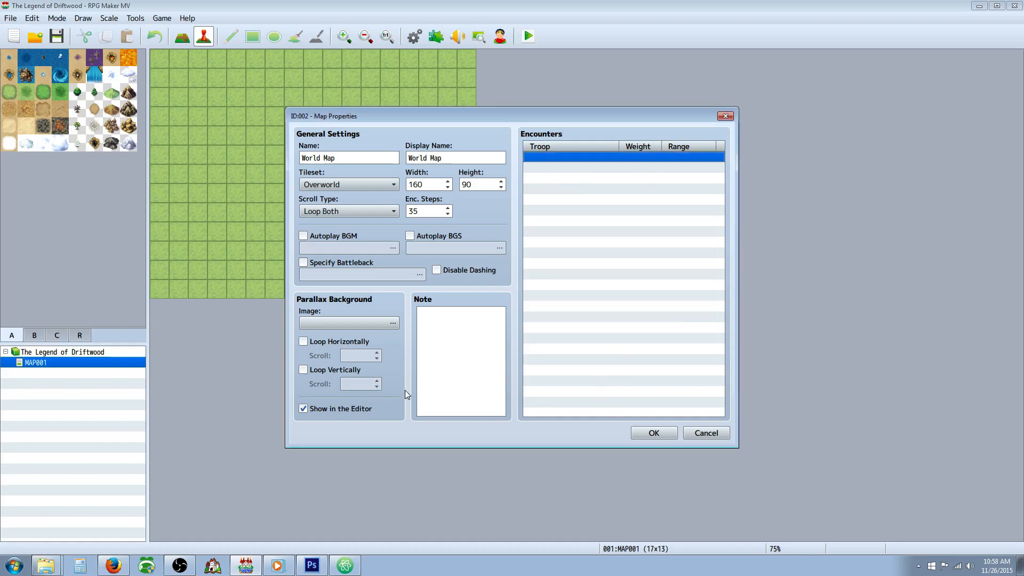
Step: Create the World Map with the configured properties and save the project
left_click(644, 433)
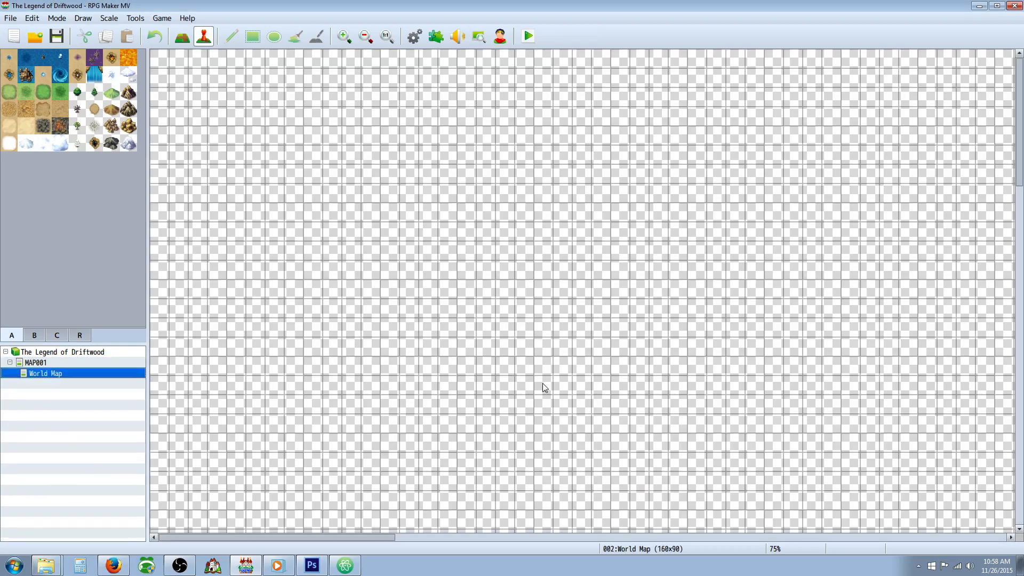
left_click(365, 37)
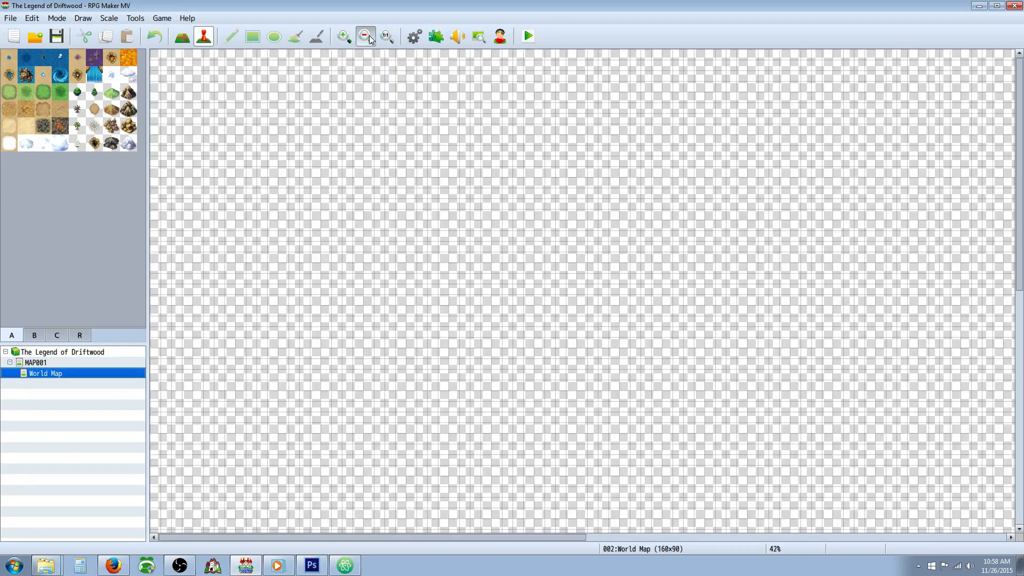
left_click(365, 36)
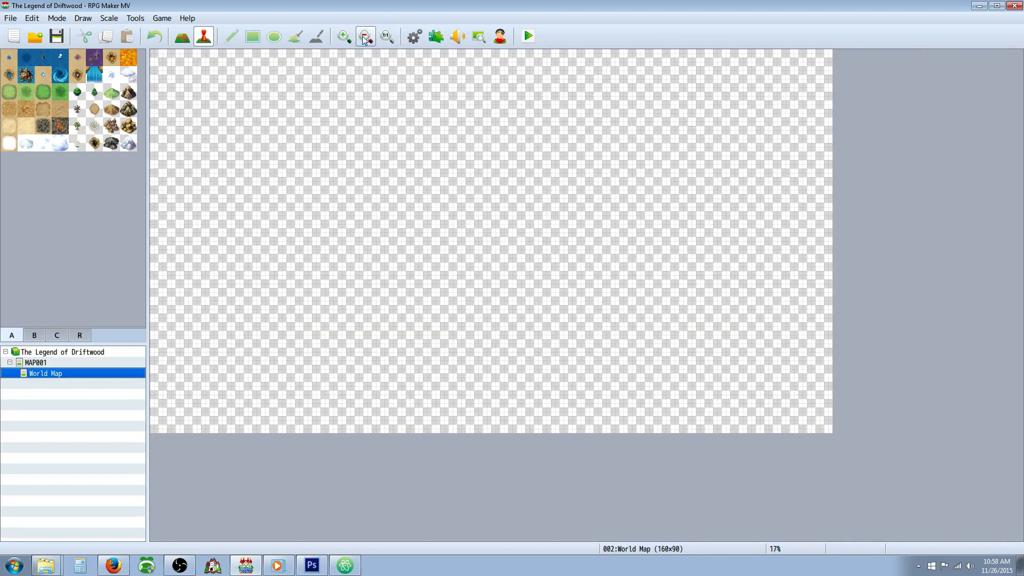
left_click(344, 36)
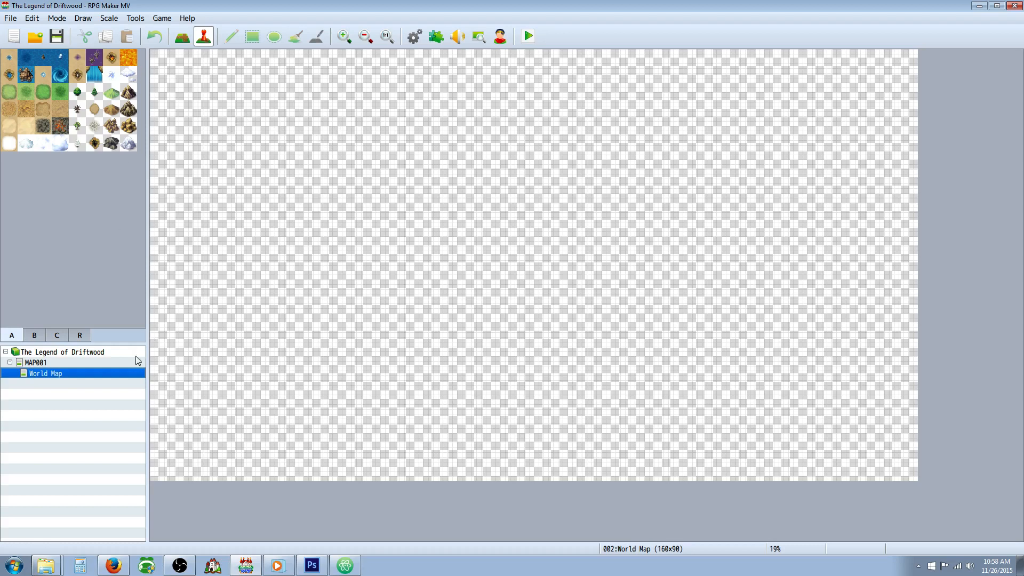
left_click(59, 39)
Step: Flood-fill the entire World Map with the Deep Sea tile
left_click(345, 39)
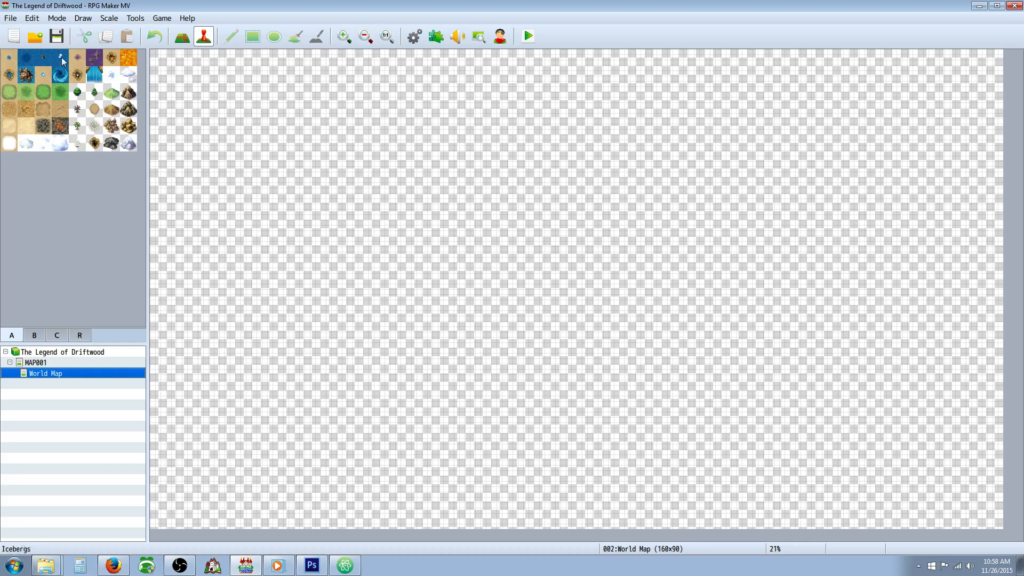
left_click(31, 63)
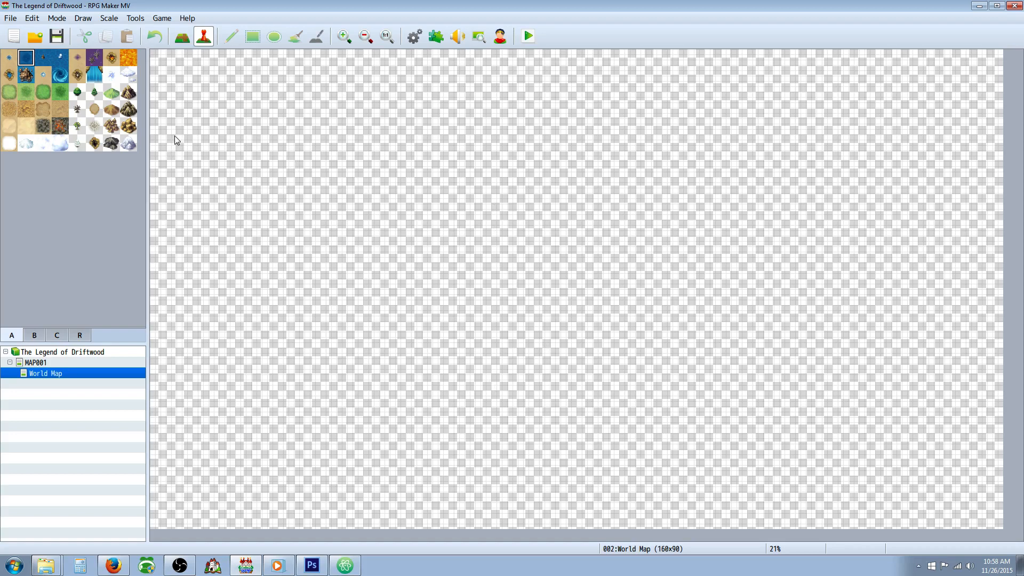
left_click(253, 37)
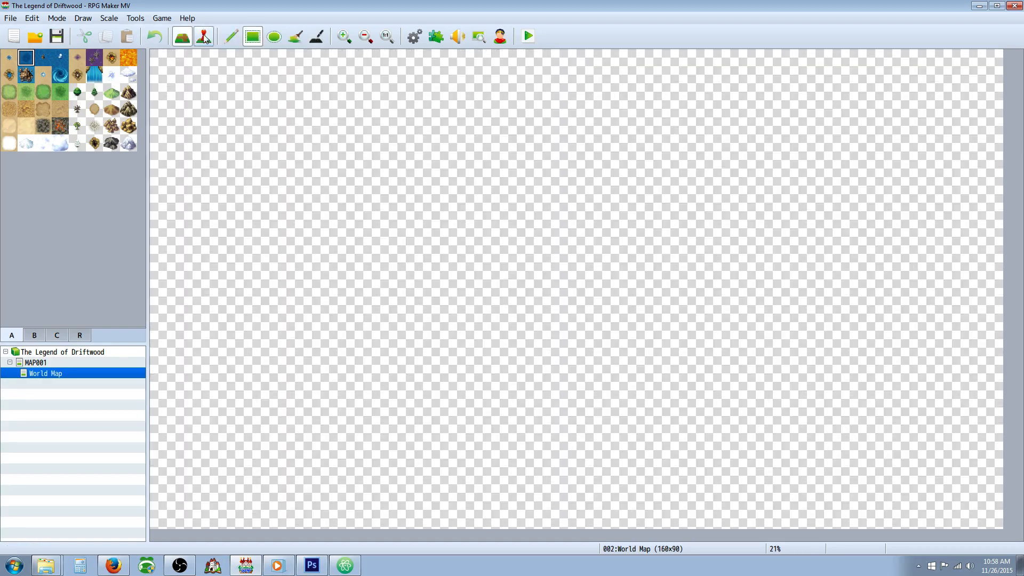
left_click(296, 36)
left_click(338, 163)
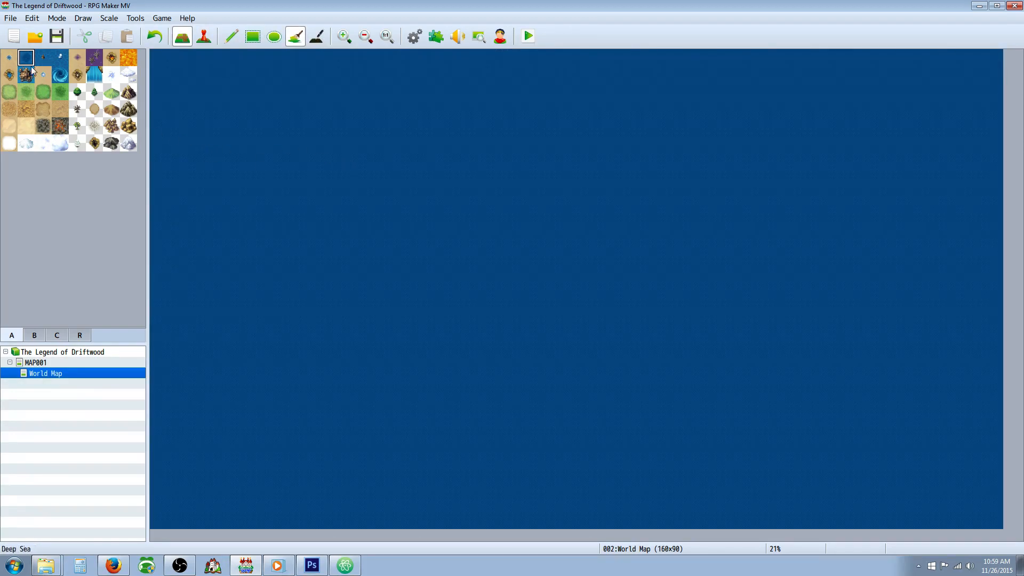
Step: Draw the western continent from overlapping ellipses of the light grassland tile, running north to south with a bulge on its east side
left_click(274, 36)
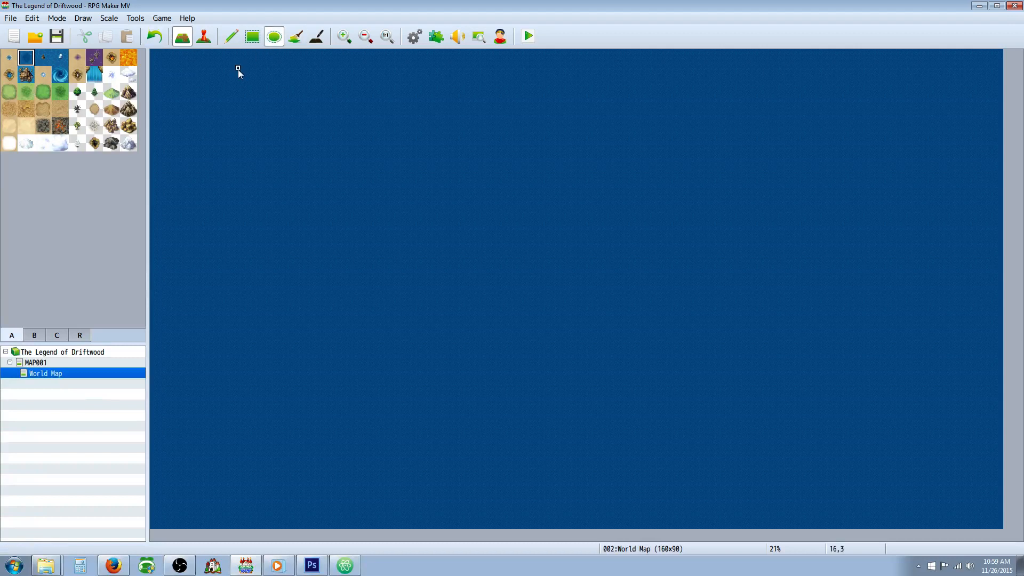
left_click(45, 93)
left_click(7, 92)
left_click_drag(212, 111, 353, 341)
left_click_drag(184, 88, 260, 194)
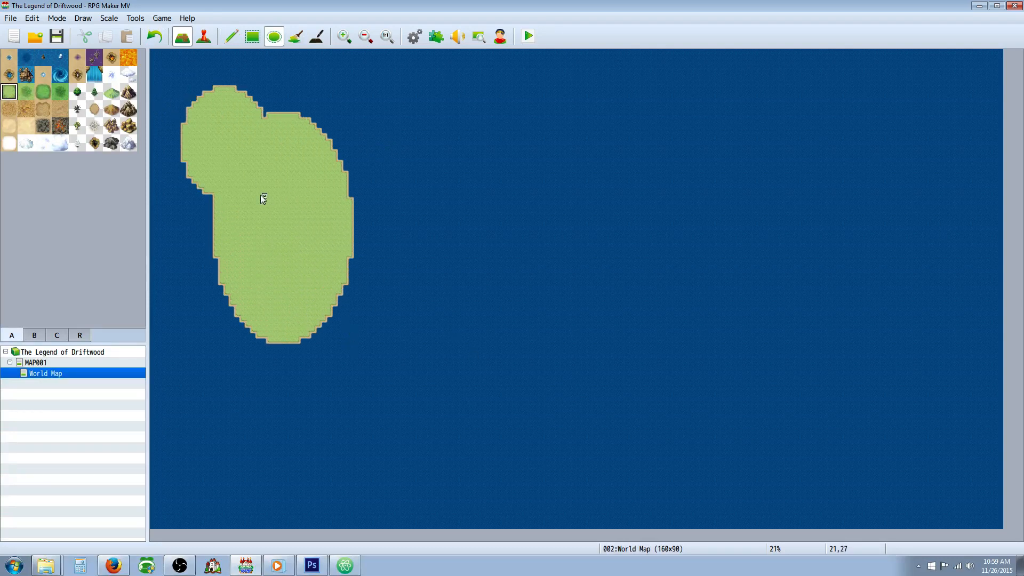
mouse_move(192, 195)
left_mouse_down()
mouse_move(265, 303)
mouse_move(337, 450)
left_mouse_up()
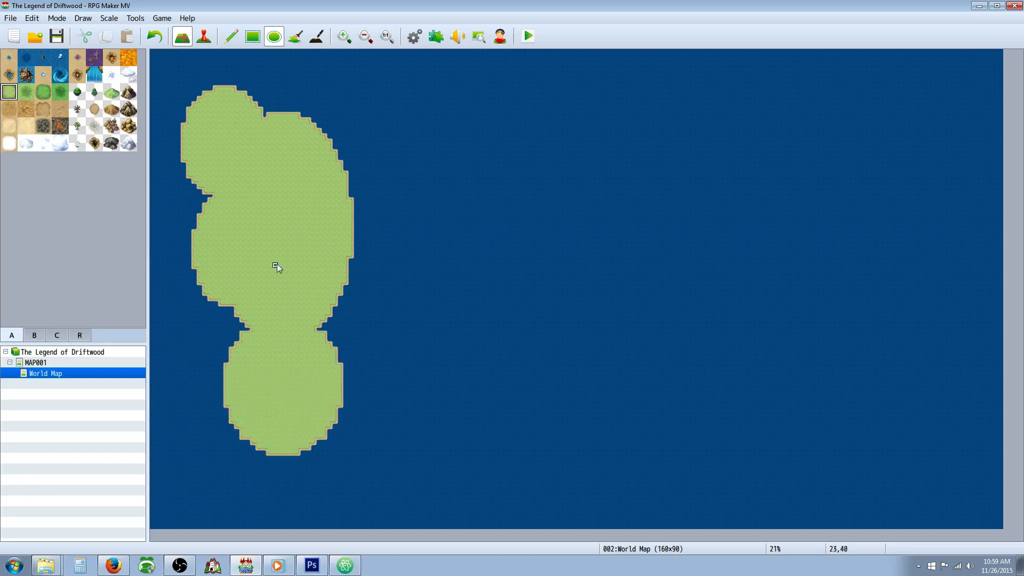
left_click_drag(314, 256, 404, 356)
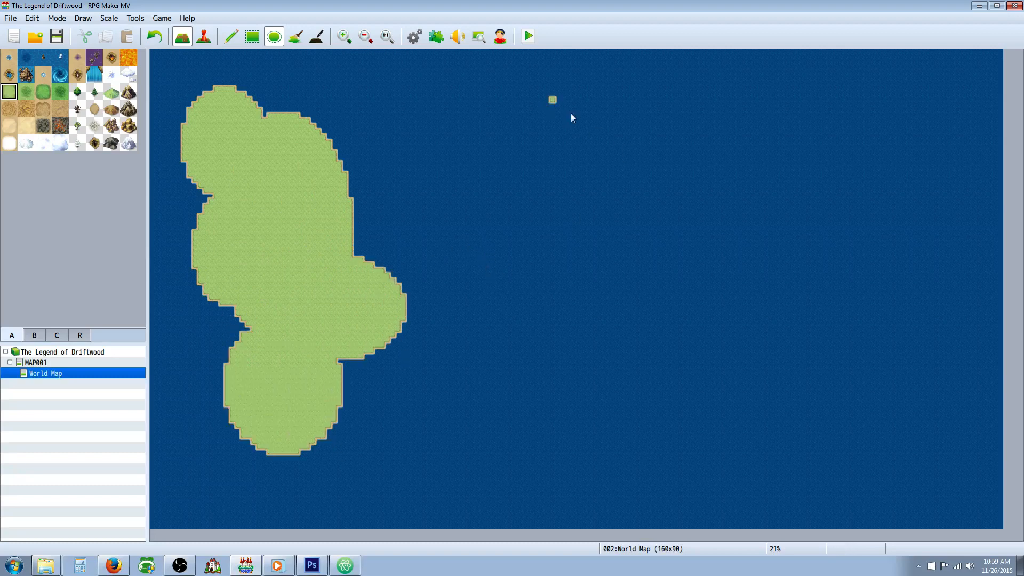
Step: Draw the eastern continent from overlapping light grassland ellipses, with a broad northern part, a wide southern part and an arm reaching east
left_click_drag(570, 113, 825, 250)
left_click_drag(653, 211, 836, 331)
left_click_drag(664, 297, 820, 457)
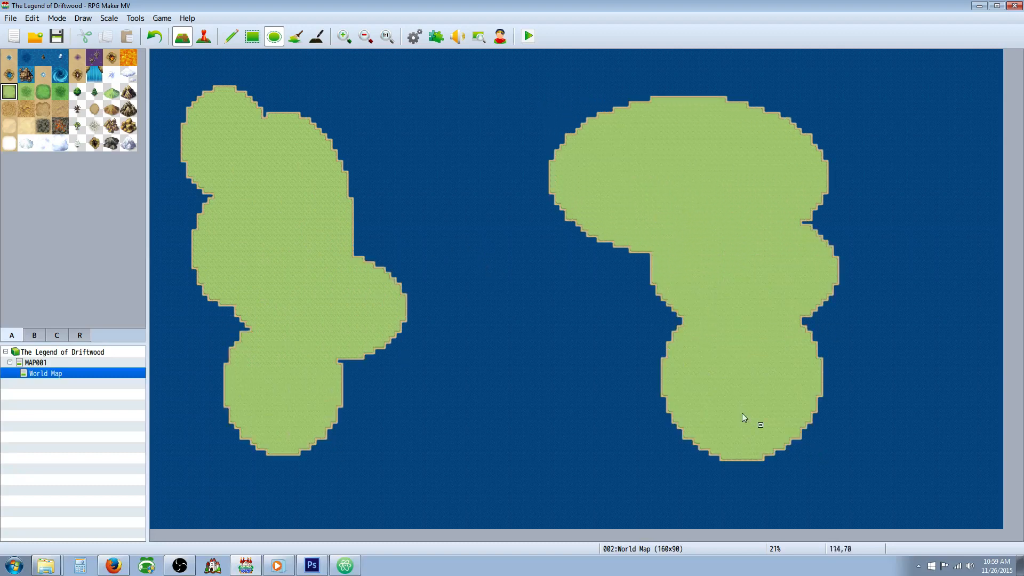
left_click_drag(592, 304, 734, 391)
left_click_drag(595, 368, 717, 461)
left_click_drag(803, 279, 974, 369)
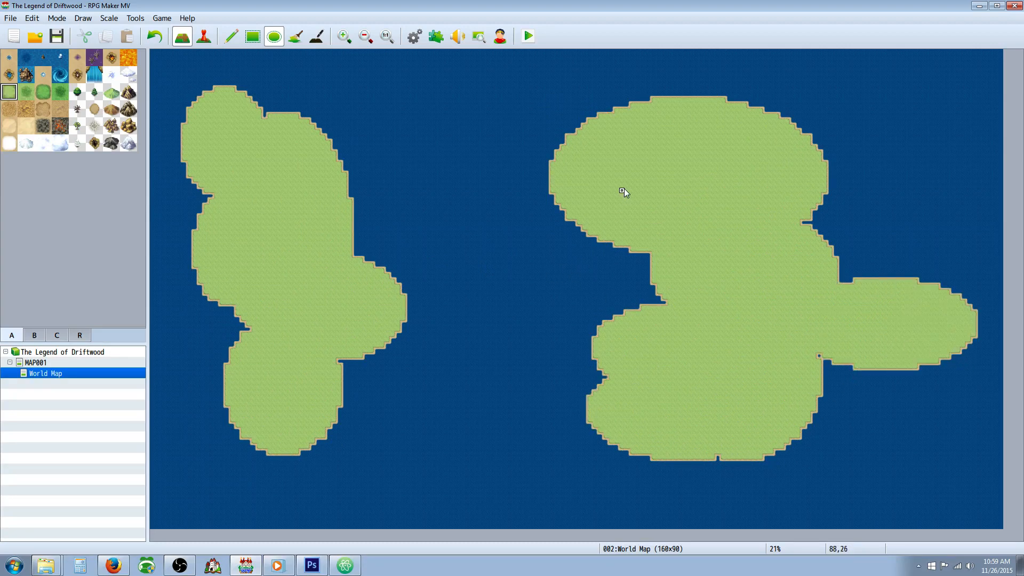
Step: Carve Deep Sea inlets into the western continent's northern end and east coast, and a small lake into the eastern continent's northwest
left_click_drag(215, 64, 238, 137)
right_click(277, 85)
left_click_drag(353, 151, 268, 187)
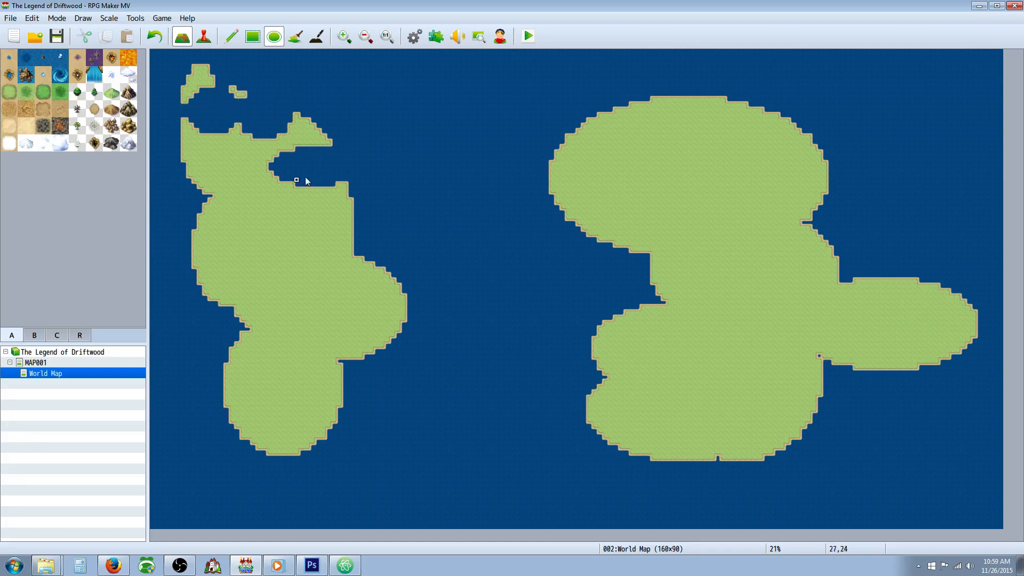
left_click_drag(377, 233, 329, 258)
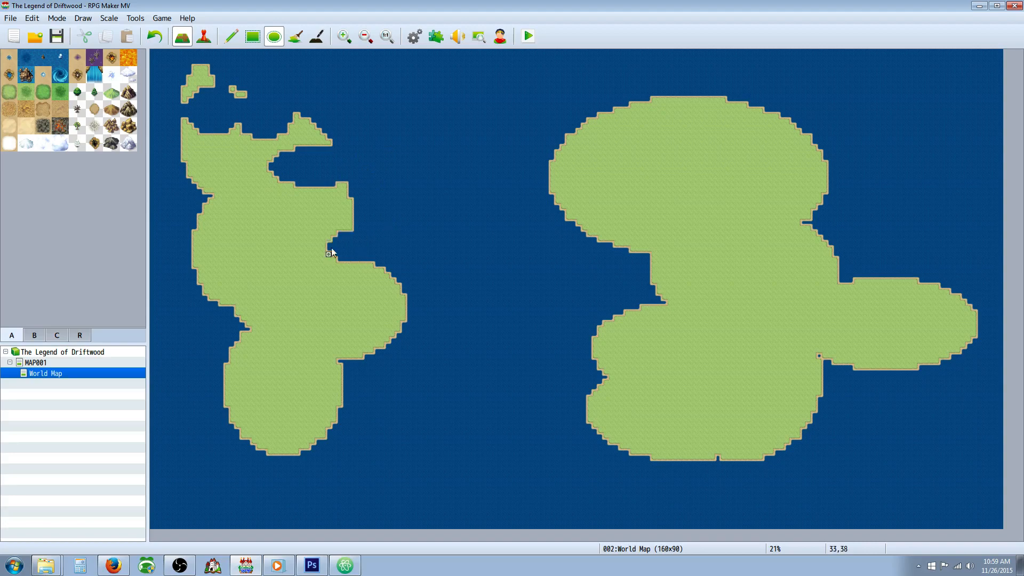
left_click_drag(361, 185, 338, 220)
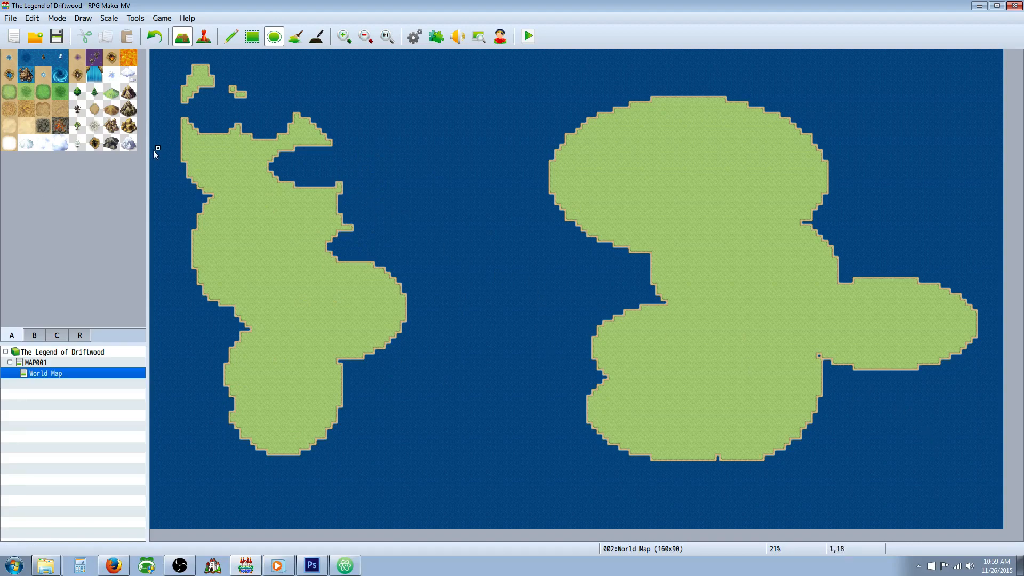
left_click_drag(598, 145, 636, 171)
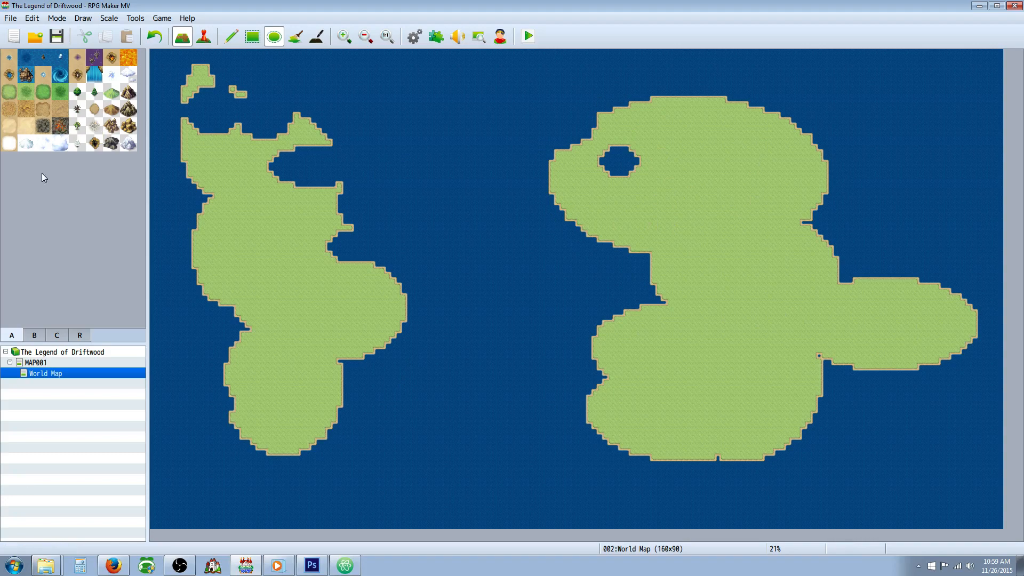
Step: Draw a snow landmass northeast of the eastern continent and separate the two with overlapping Deep Sea ellipses
left_click(16, 145)
mouse_move(750, 76)
left_mouse_down()
mouse_move(858, 148)
mouse_move(913, 166)
mouse_move(766, 130)
mouse_move(775, 140)
left_mouse_up()
right_click(659, 86)
left_click_drag(677, 95, 772, 182)
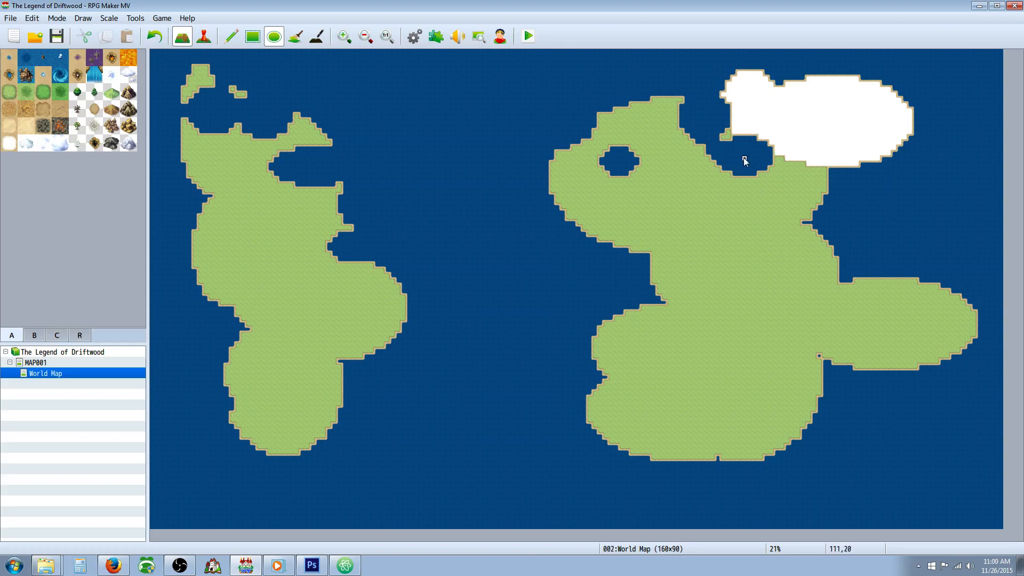
left_click_drag(710, 117, 747, 153)
left_click_drag(805, 203, 825, 216)
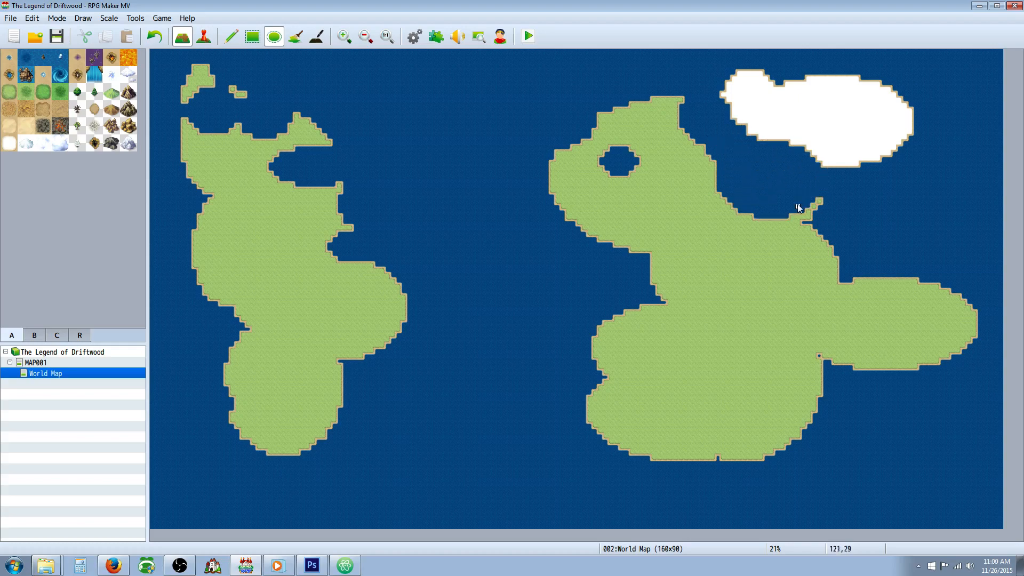
Step: Carve large Deep Sea bays into the eastern continent's northeast, southwest and northwest coasts, and further inlets into the western continent's east coast
left_click_drag(782, 191, 923, 339)
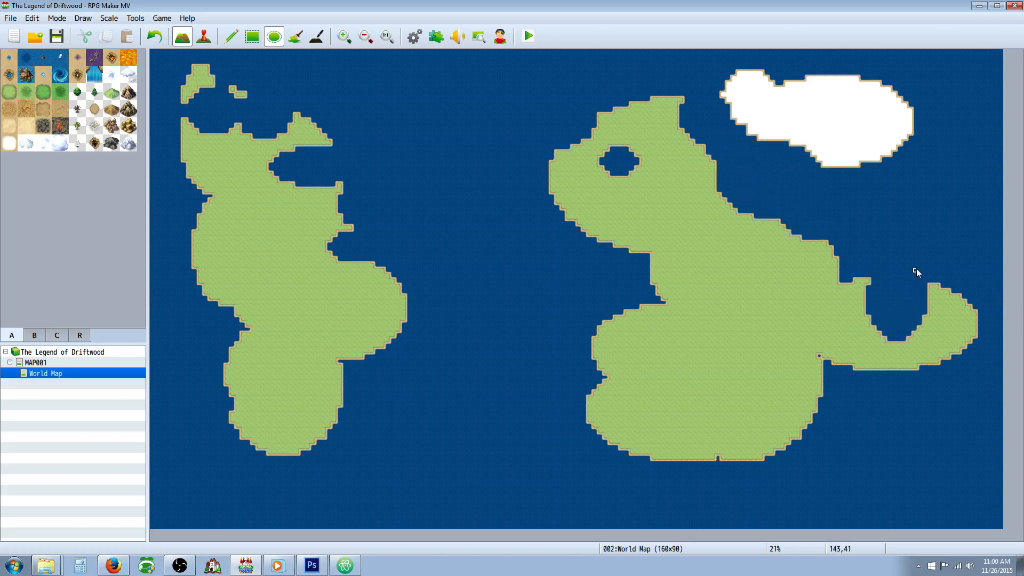
left_click_drag(563, 303, 732, 419)
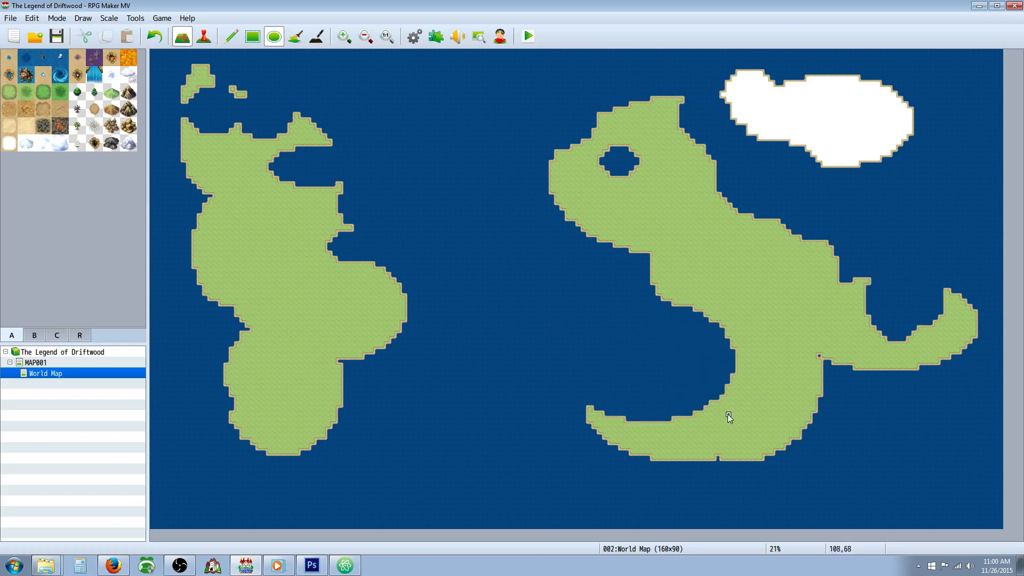
mouse_move(419, 116)
left_mouse_down()
mouse_move(564, 158)
mouse_move(622, 209)
left_mouse_up()
left_click_drag(868, 220, 942, 350)
left_click_drag(870, 315, 941, 358)
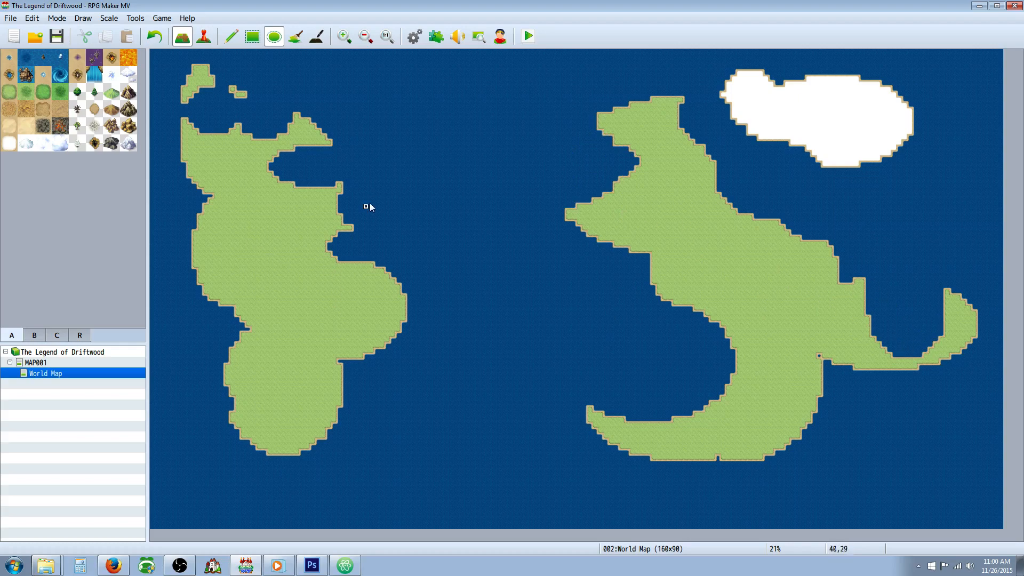
left_click_drag(380, 215, 305, 274)
left_click_drag(460, 281, 309, 316)
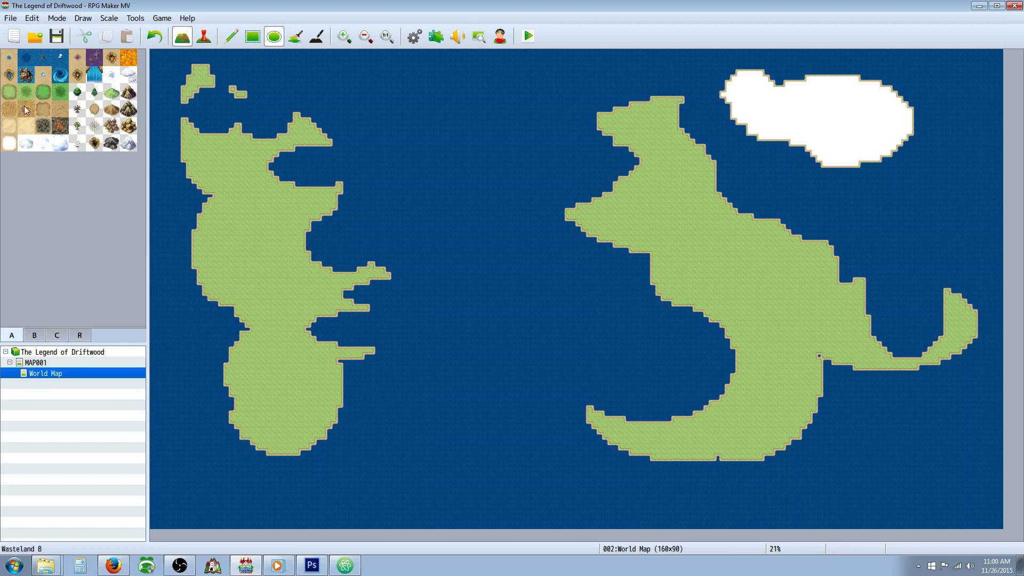
Step: Draw an L-shaped island of the darker brown wasteland tile in the southern sea between the two continents
left_click(9, 108)
left_click_drag(524, 486, 470, 391)
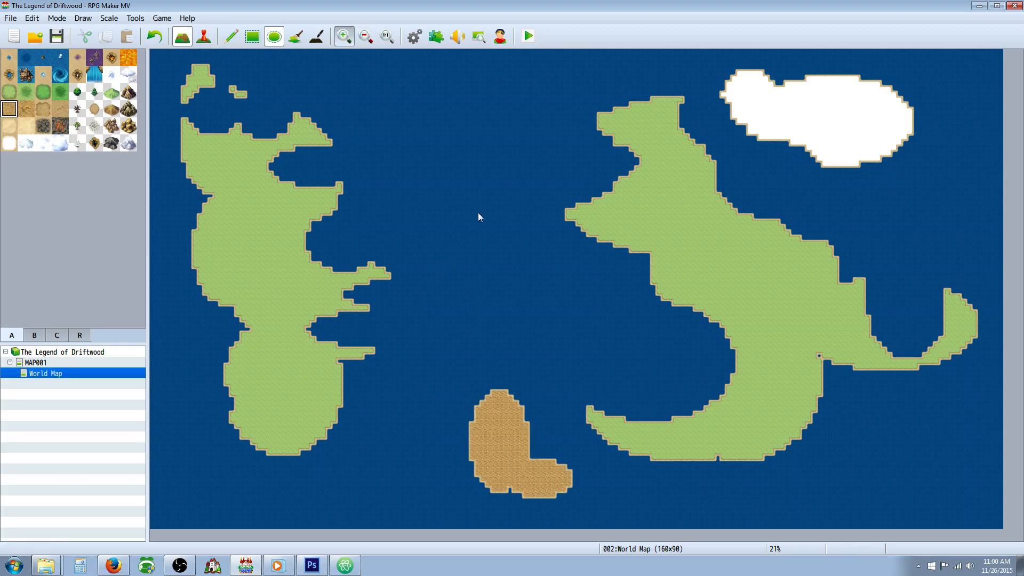
scroll(635, 342, "up", 1, "ctrl")
scroll(670, 363, "down", 1)
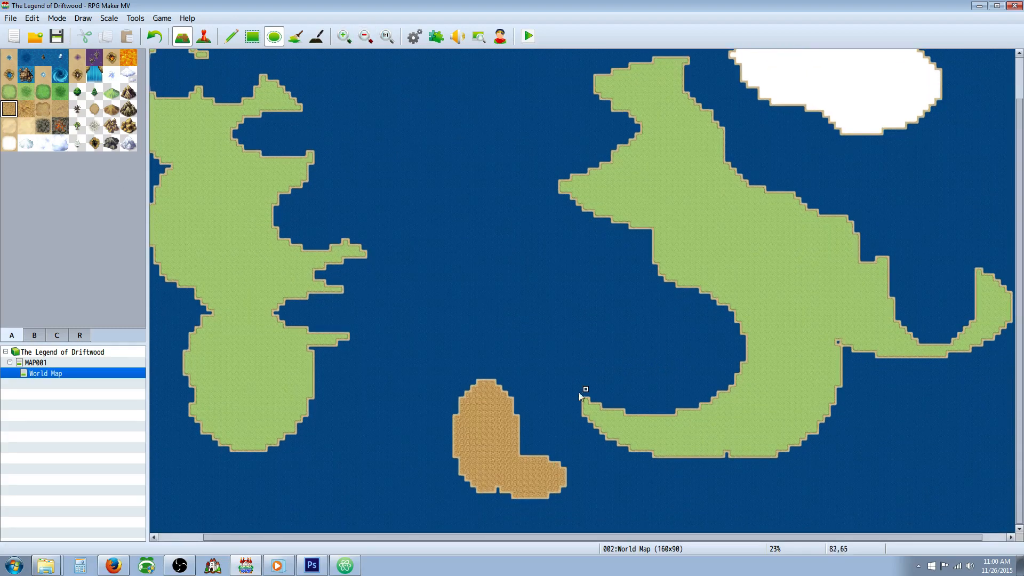
left_click(344, 37)
scroll(515, 346, "down", 1)
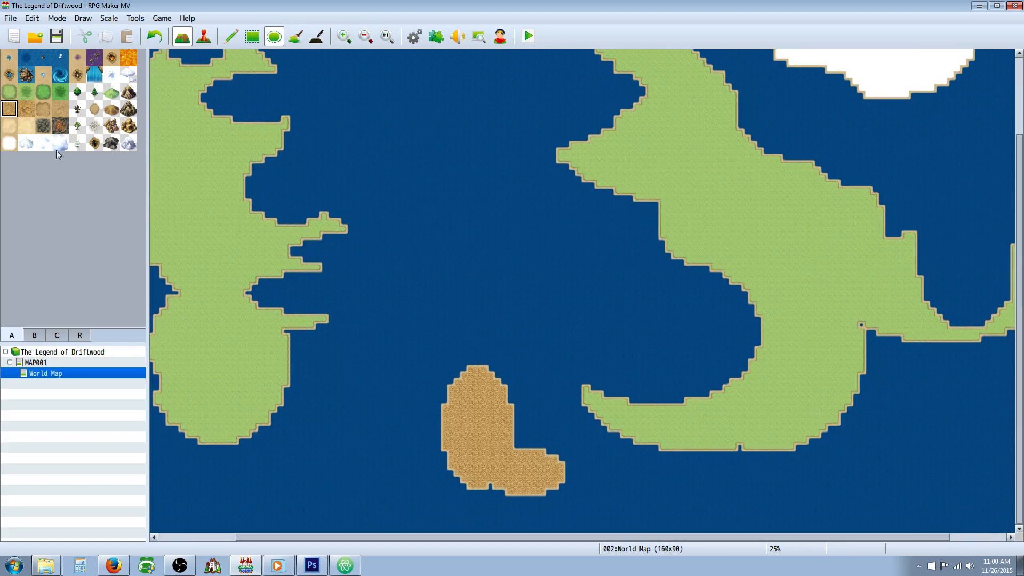
Step: Overlay the wasteland island with the lighter tan ground tile and extend it west with two rounded lobes
left_click(95, 109)
left_click_drag(464, 426, 538, 494)
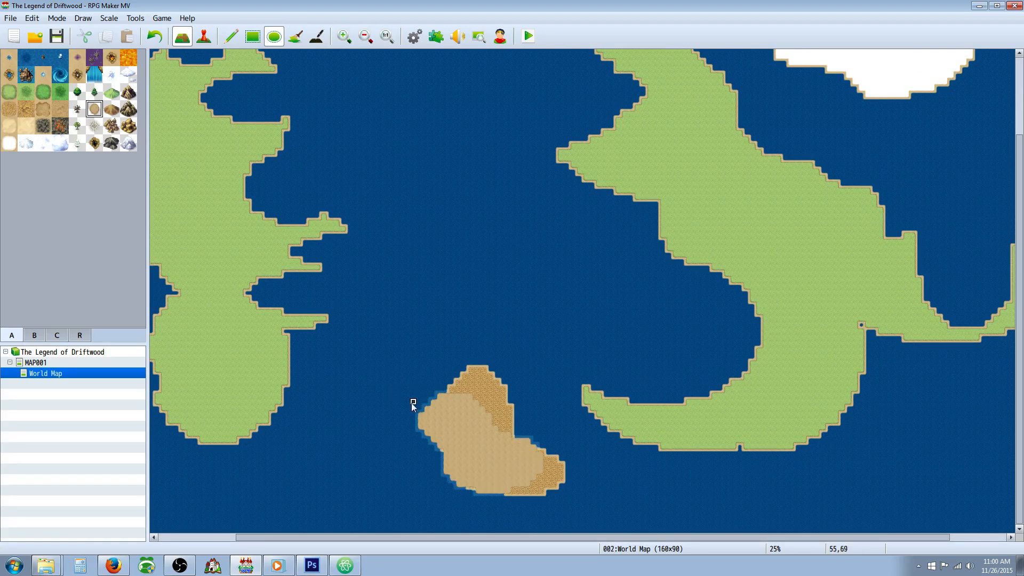
left_click_drag(414, 459, 460, 492)
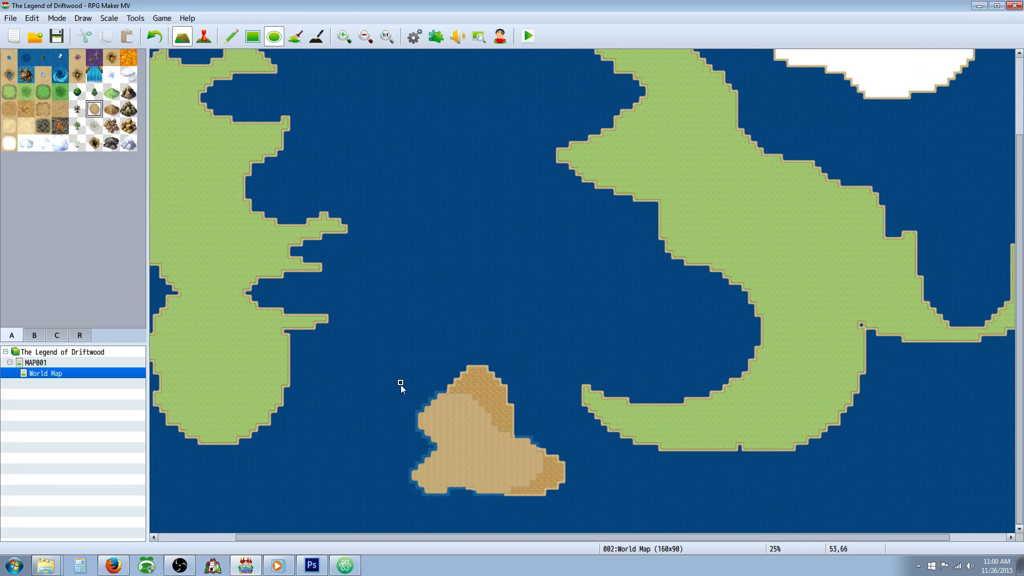
Step: Paint a small purple pool in the middle of the southern brown island
scroll(401, 384, "up", 4)
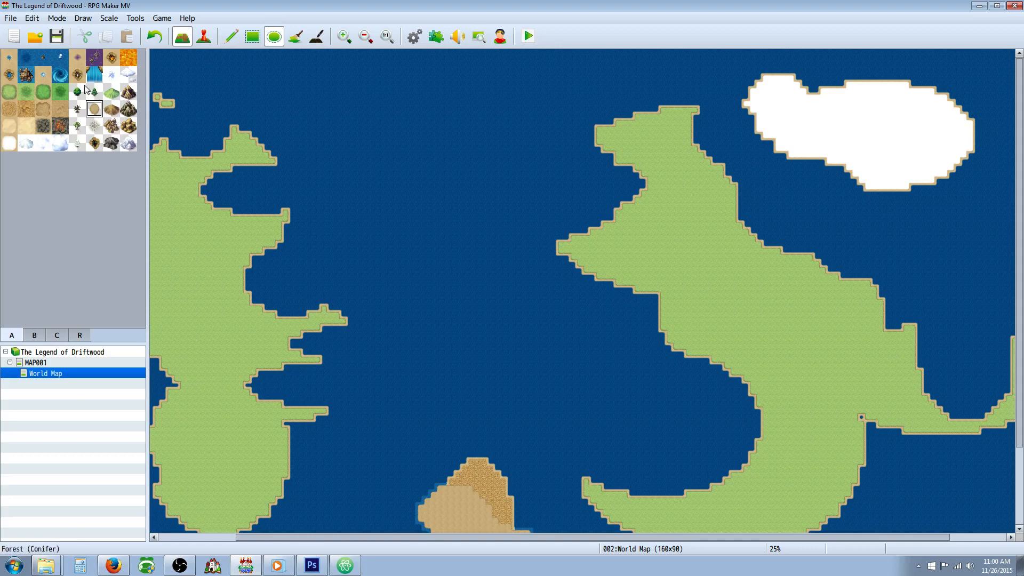
left_click(27, 76)
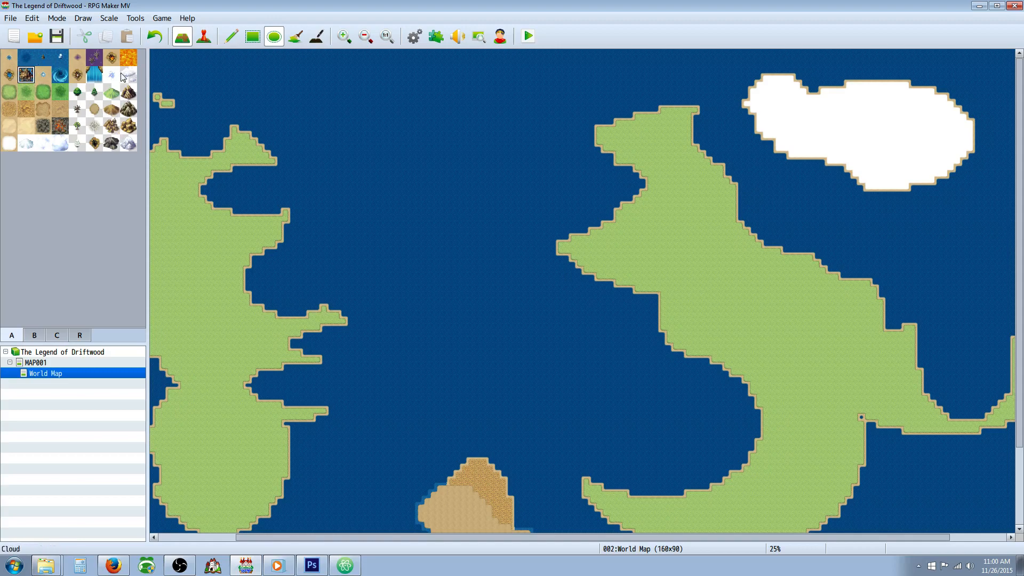
left_click(95, 57)
left_click(78, 61)
mouse_move(372, 538)
left_mouse_down()
mouse_move(337, 531)
mouse_move(387, 534)
left_mouse_up()
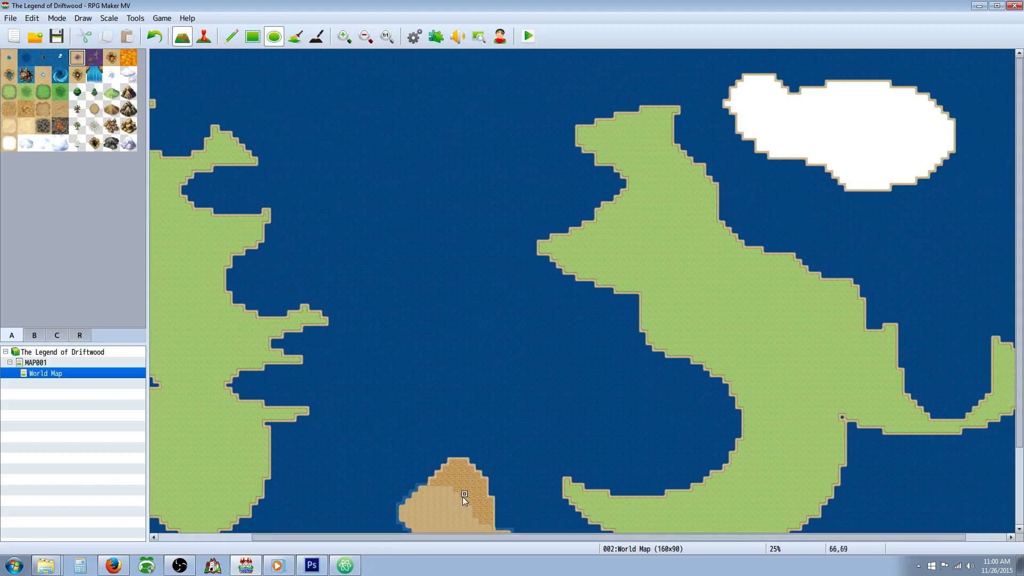
scroll(453, 483, "down", 5)
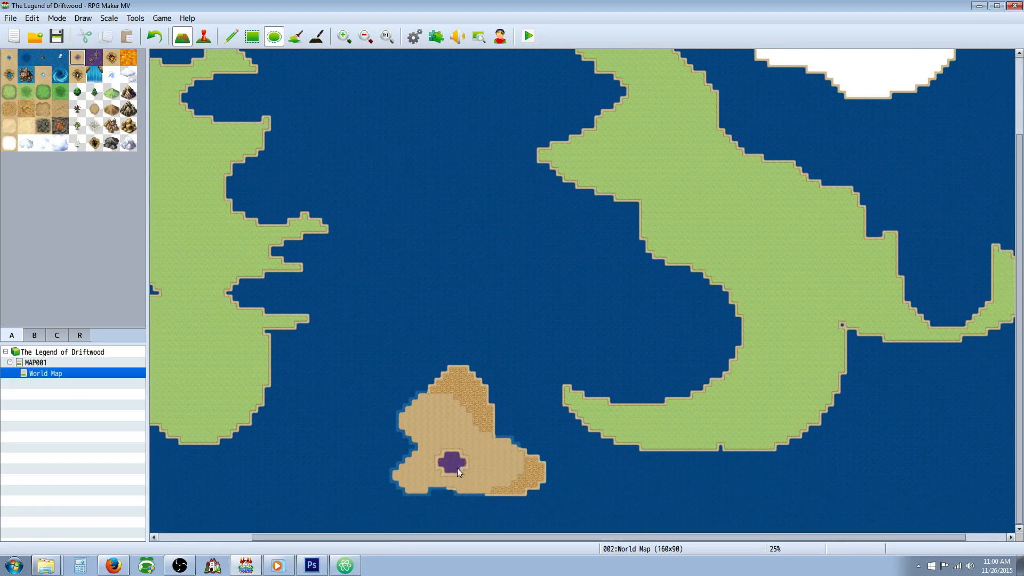
left_click_drag(457, 468, 477, 480)
Step: Draw a Hill (Sandstone) range along the eastern continent's southwest coast and extend the light grassland seaward beyond it
scroll(453, 364, "up", 2)
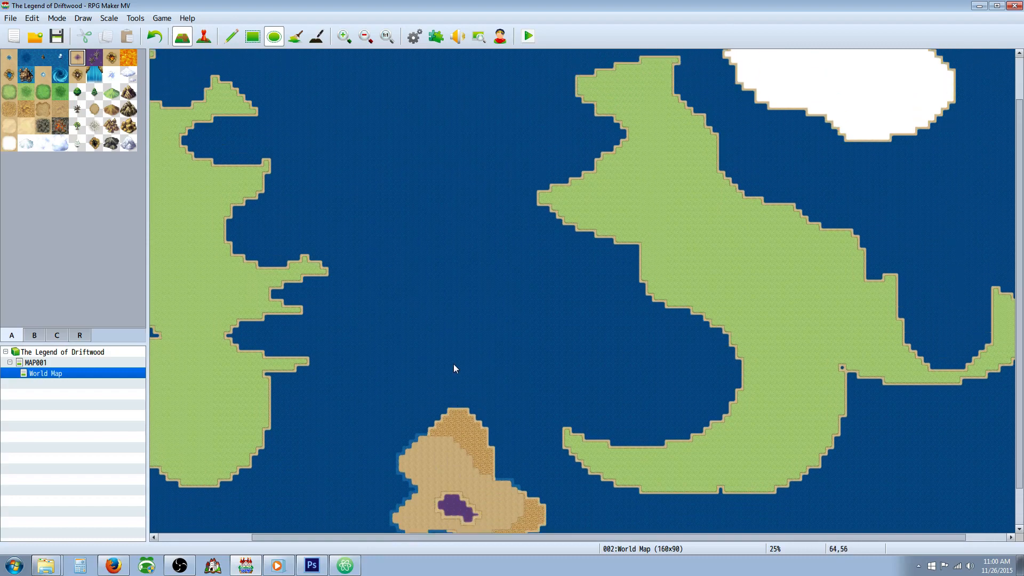
left_click(111, 126)
mouse_move(745, 343)
left_mouse_down()
mouse_move(679, 289)
mouse_move(731, 331)
mouse_move(685, 296)
mouse_move(651, 296)
mouse_move(655, 285)
mouse_move(637, 272)
left_mouse_up()
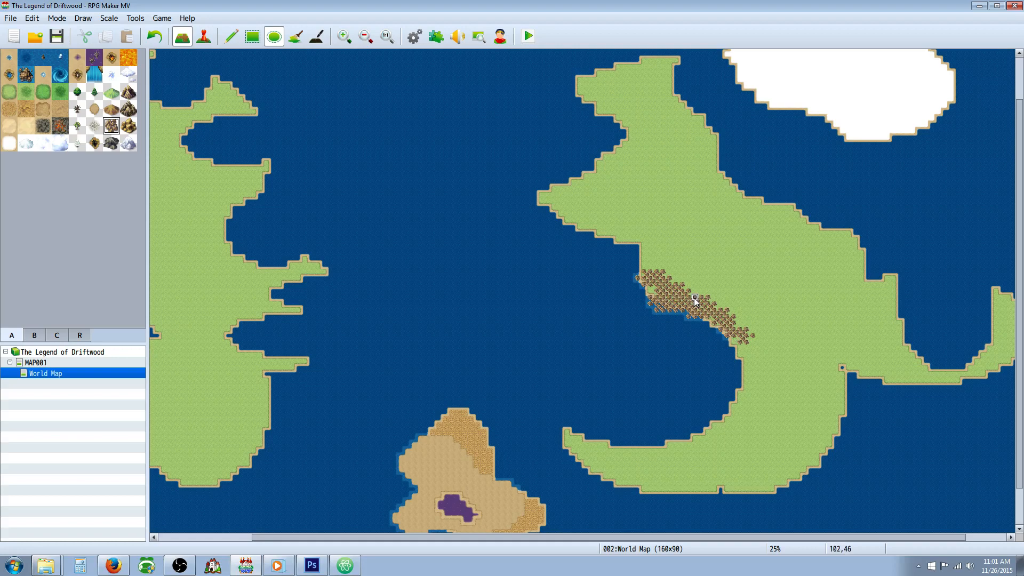
left_click_drag(647, 274, 579, 213)
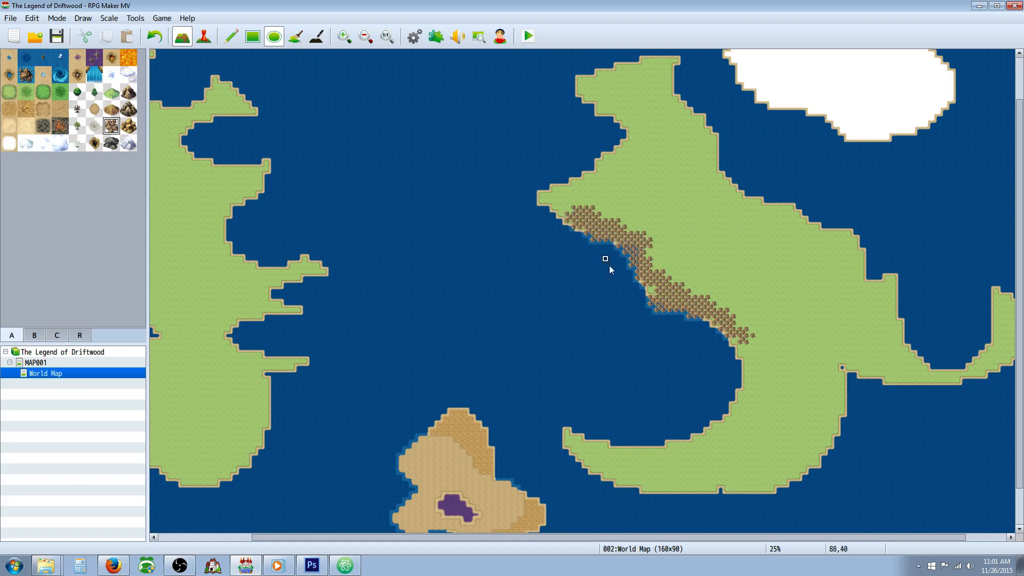
left_click_drag(612, 253, 702, 347)
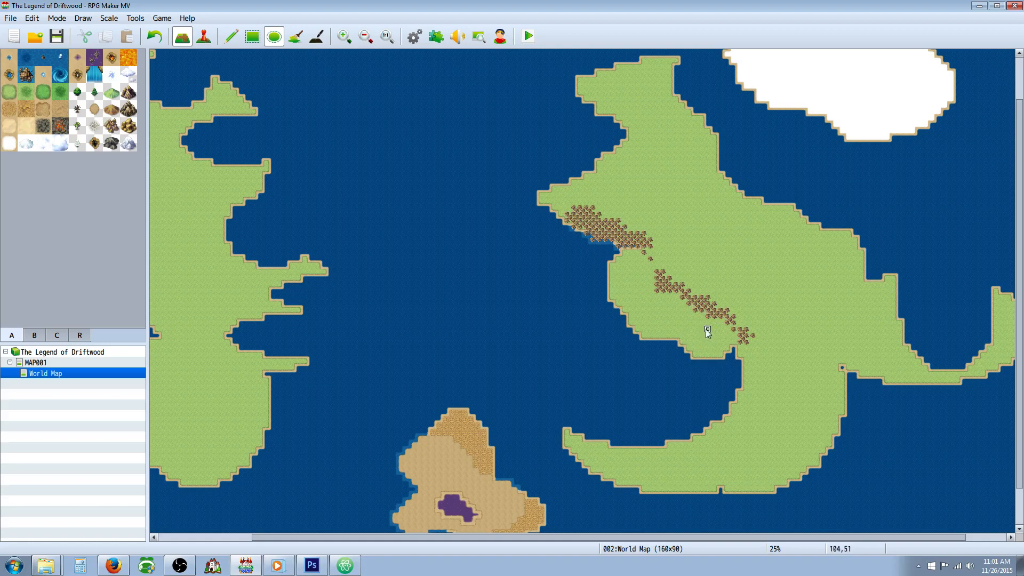
left_click_drag(645, 276, 612, 242)
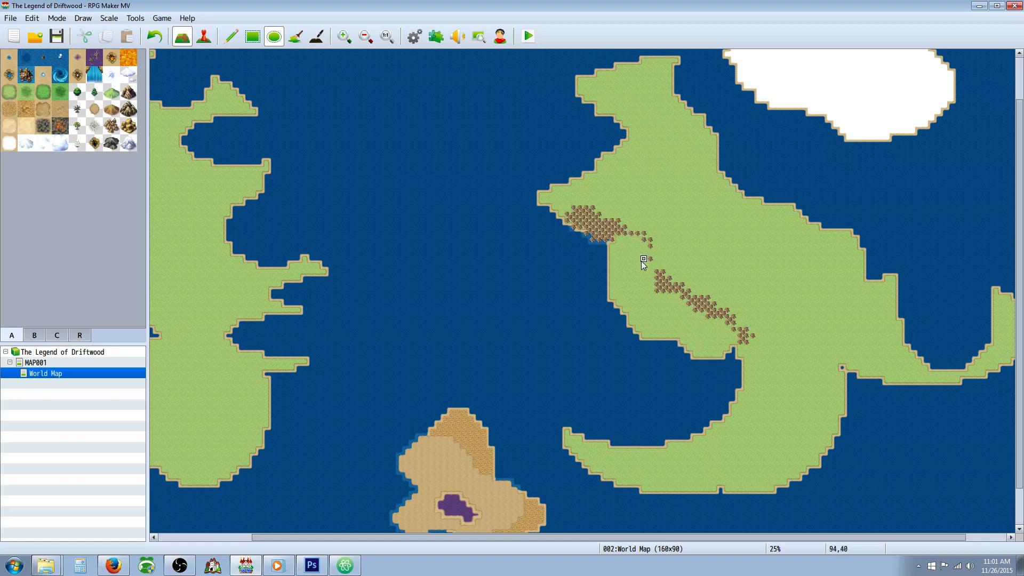
Step: Thicken the Hill (Sandstone) range with overlapping ellipses and continue it southeast across the eastern continent to the base of its eastern arm
left_click_drag(670, 287, 631, 237)
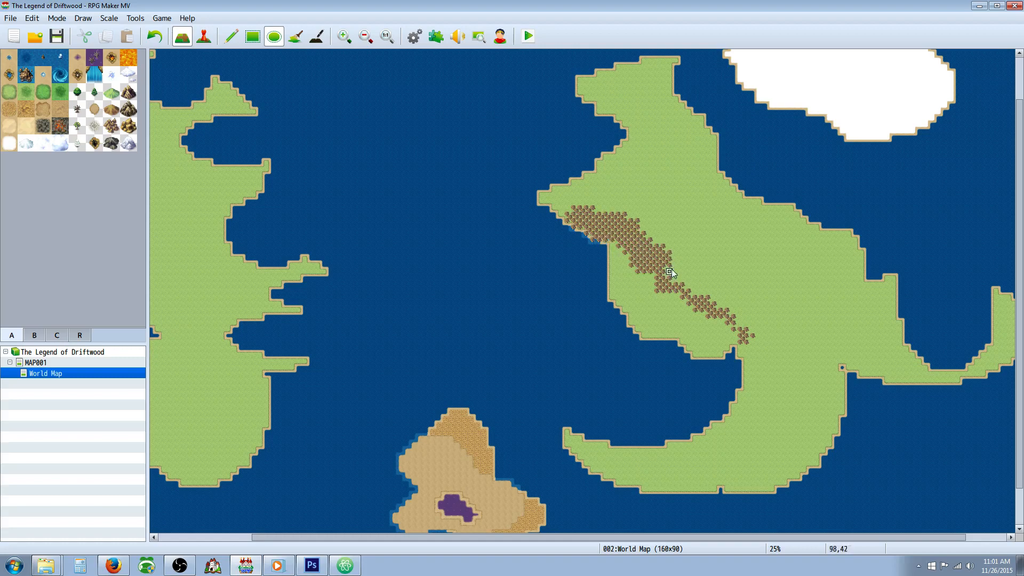
left_click_drag(671, 269, 721, 303)
left_click_drag(663, 259, 683, 278)
left_click_drag(715, 309, 764, 342)
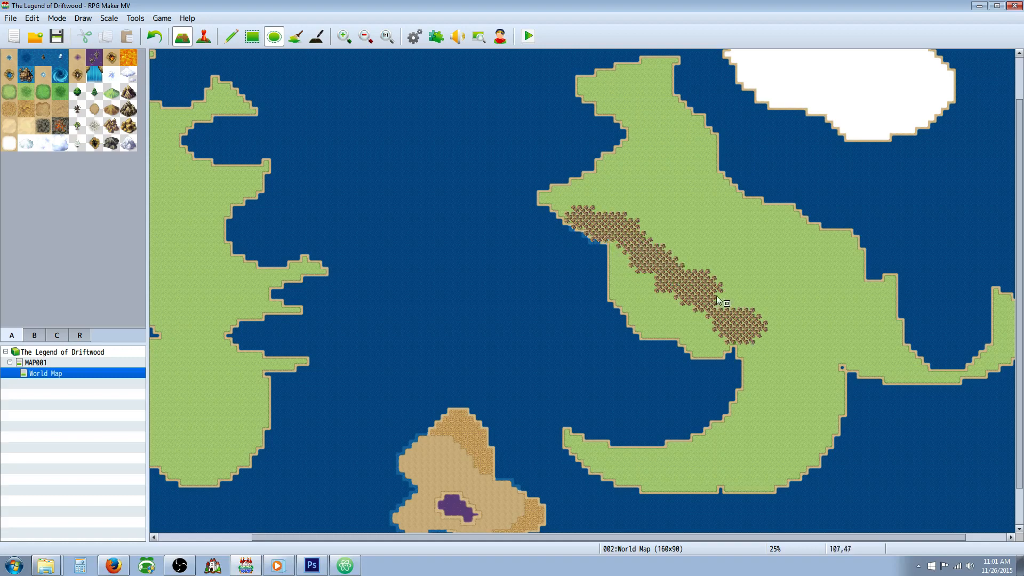
mouse_move(717, 286)
left_mouse_down()
mouse_move(739, 310)
mouse_move(798, 329)
left_mouse_up()
mouse_move(773, 292)
left_mouse_down()
mouse_move(888, 376)
mouse_move(848, 342)
left_mouse_up()
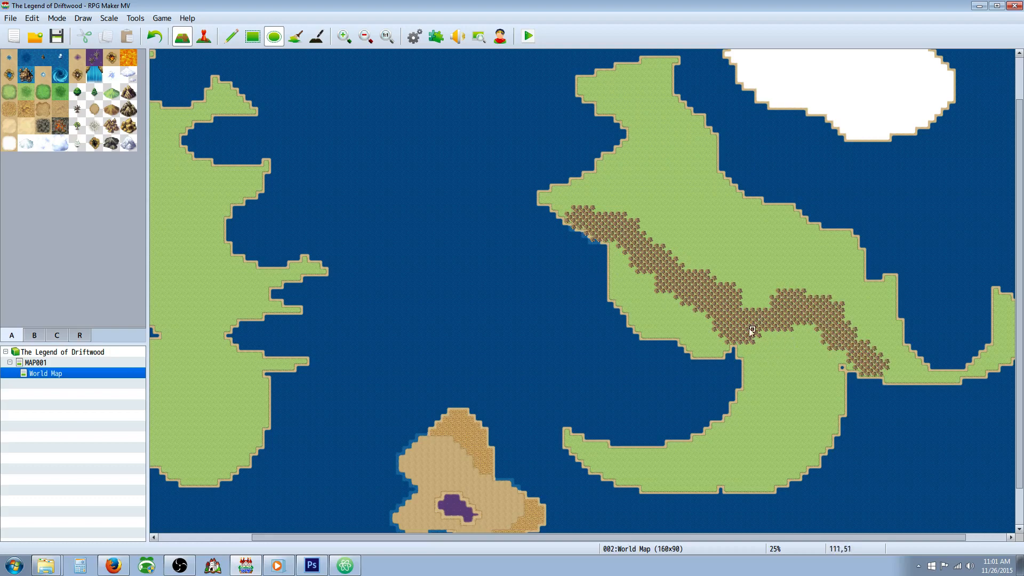
Step: Partly fill the deep bay on the north side of the eastern continent's arm with light grassland
scroll(747, 328, "down", 1)
scroll(748, 329, "up", 1)
scroll(875, 329, "up", 1)
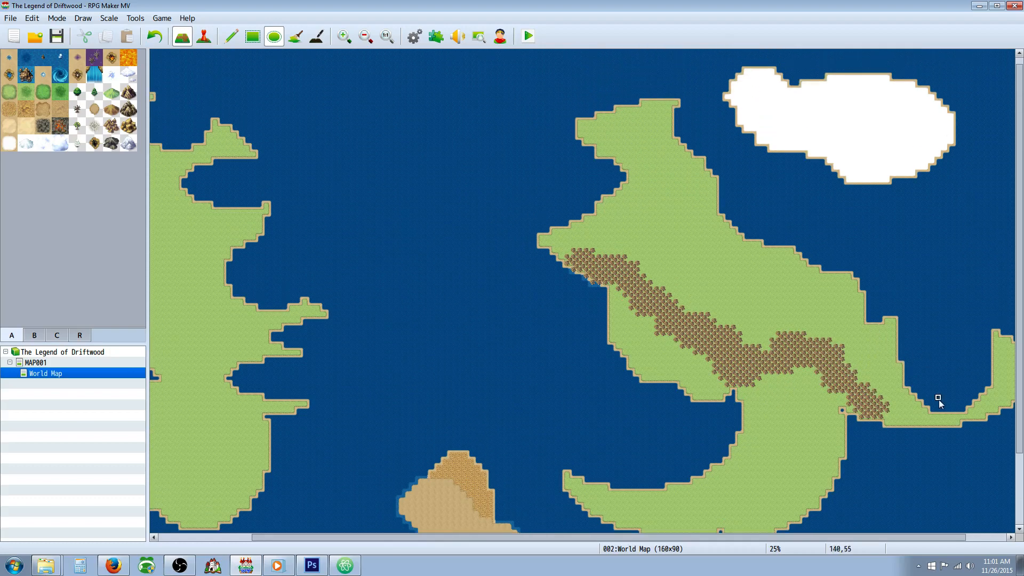
left_click(360, 41)
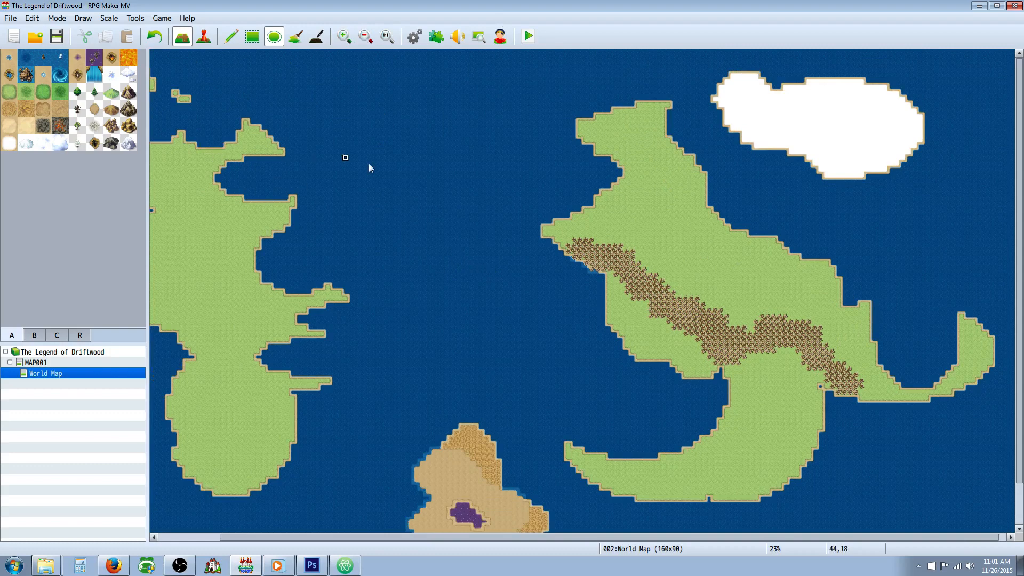
mouse_move(852, 342)
left_mouse_down()
mouse_move(910, 388)
mouse_move(896, 364)
left_mouse_up()
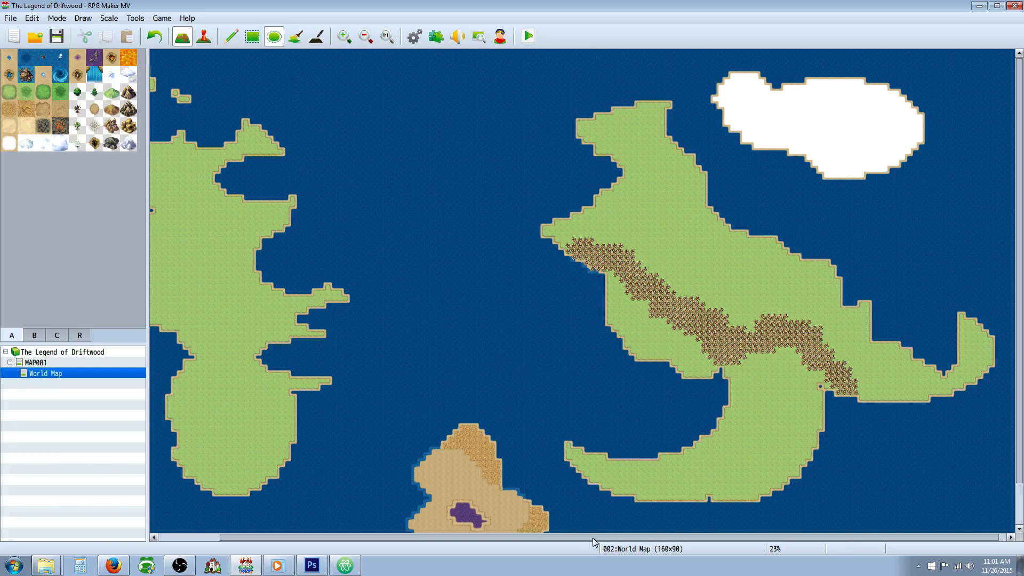
Step: Connect the small northern islands to the western continent's northeastern headland with light grassland
left_click_drag(593, 538, 534, 529)
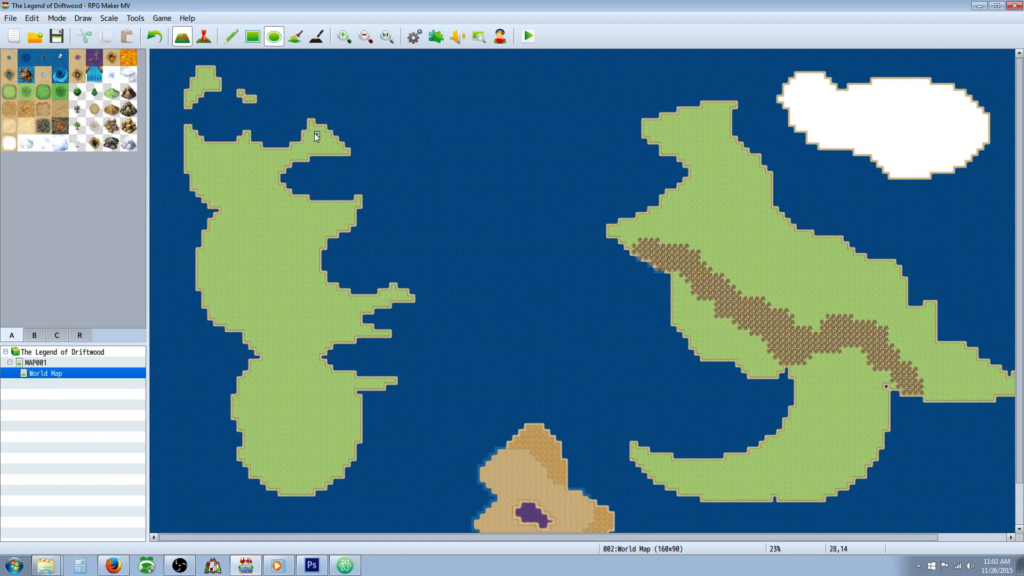
left_click_drag(328, 112, 286, 126)
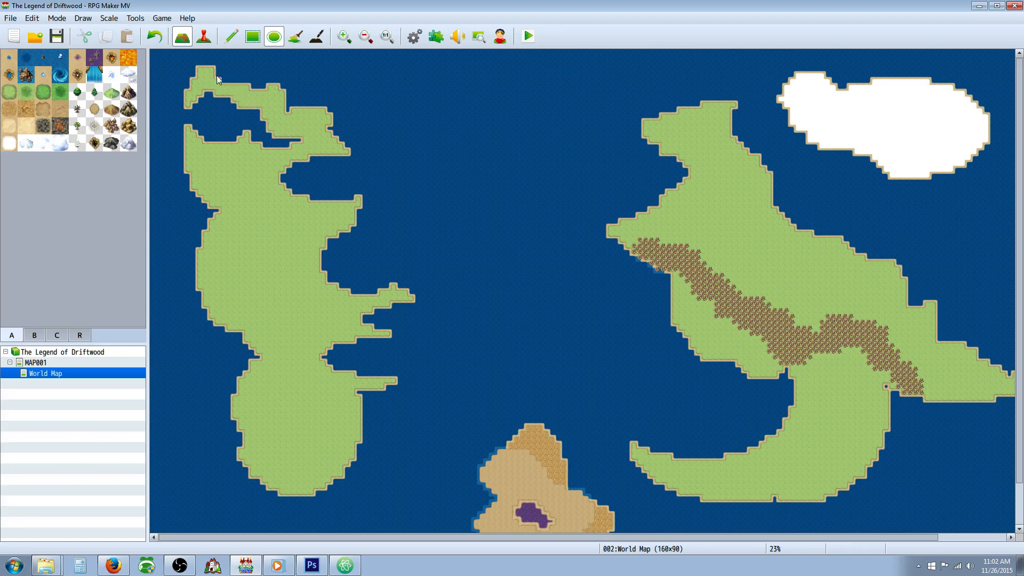
left_click_drag(223, 83, 210, 65)
Step: Extend the Hill (Sandstone) range to the eastern continent's western tip and add a small grassland spur on the western continent's northwest coast
left_click_drag(462, 537, 610, 548)
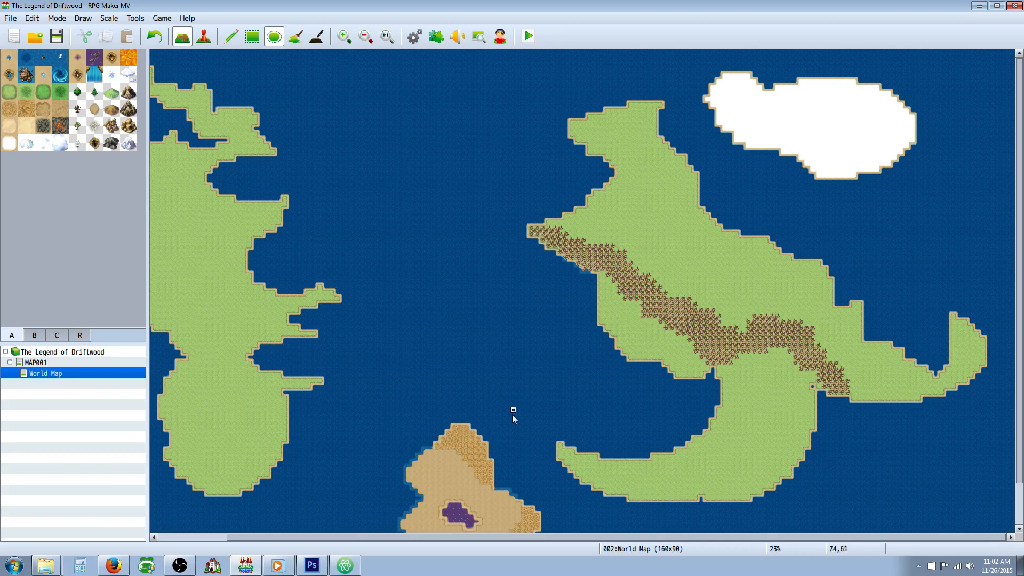
scroll(502, 437, "down", 3)
scroll(501, 430, "up", 3)
left_click(366, 36)
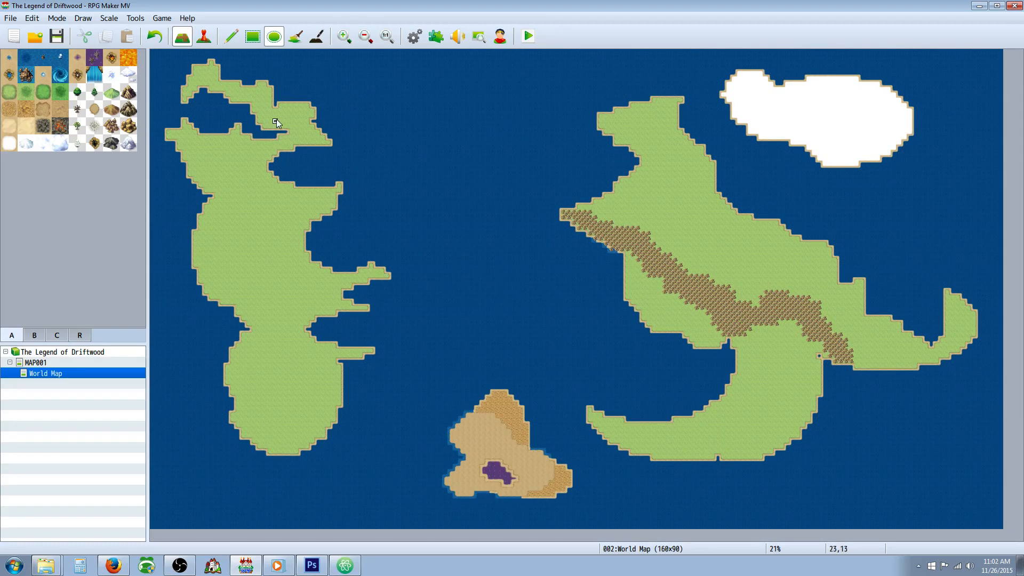
Step: Partly fill the inlet beneath the western continent's northeastern headland with light grassland
left_click_drag(283, 120, 294, 138)
key("ctrl+z")
left_click_drag(267, 154, 291, 160)
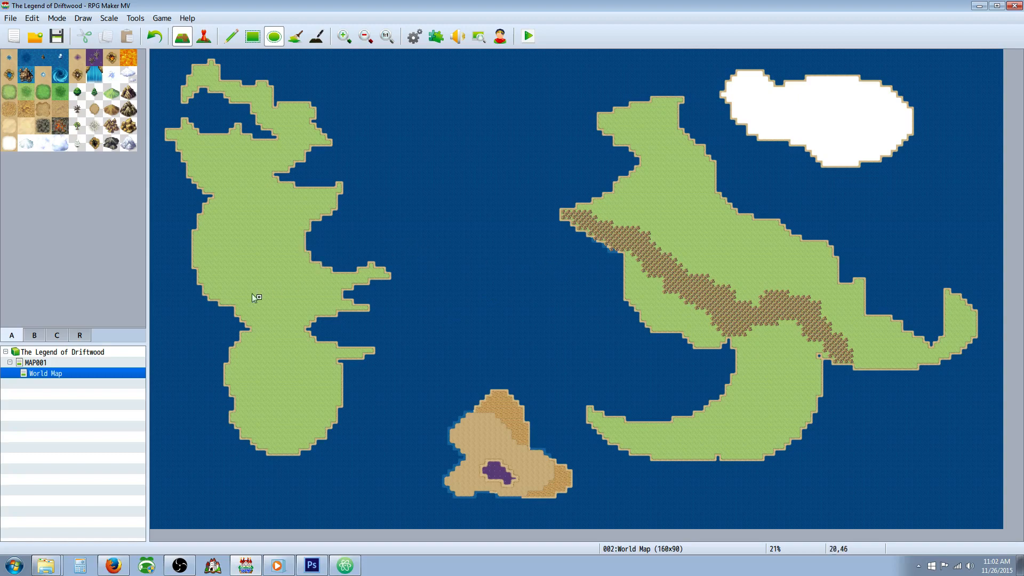
Step: Save the project and paint a pale desert patch in the middle of the western continent's southern lobe
left_click(56, 36)
left_click(62, 43)
left_click(11, 128)
left_click(151, 36)
left_click_drag(287, 395, 270, 383)
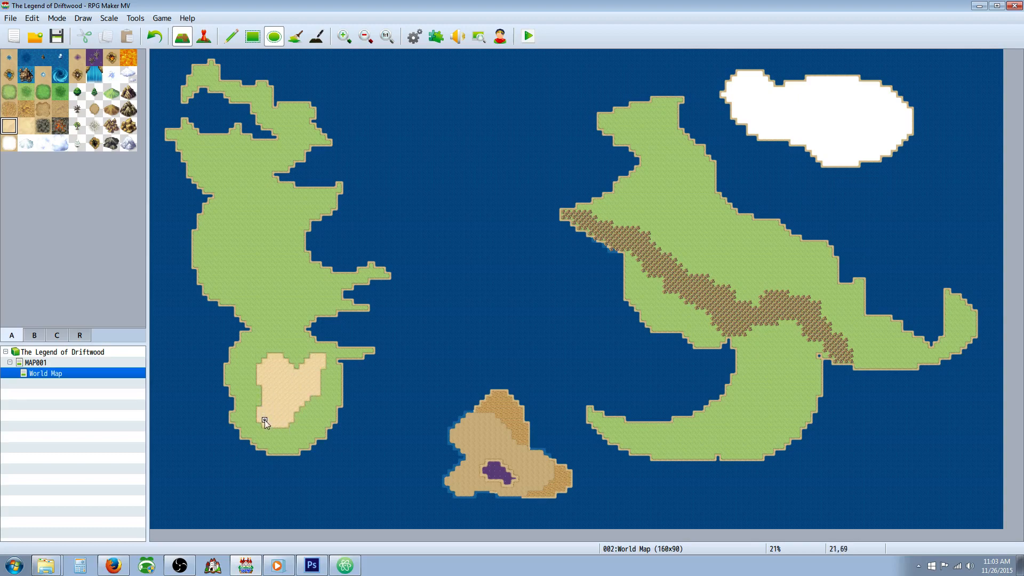
Step: Extend the pale desert to the southern lobe's western coast and build a tapering sand peninsula westward into the ocean
left_click_drag(305, 418, 306, 419)
mouse_move(280, 380)
left_mouse_down()
mouse_move(209, 376)
mouse_move(257, 411)
left_mouse_up()
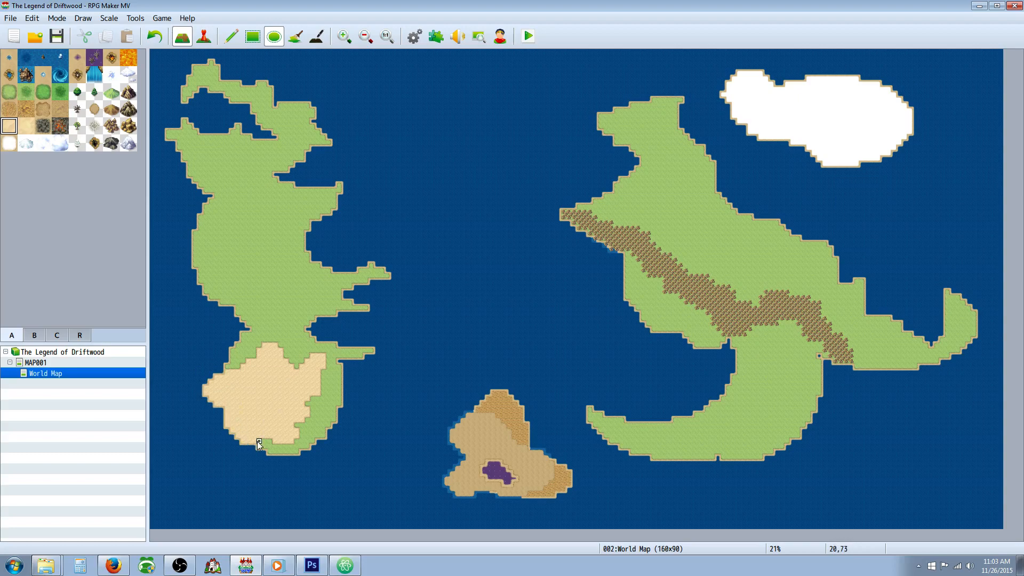
mouse_move(206, 417)
left_mouse_down()
mouse_move(200, 405)
mouse_move(183, 413)
left_mouse_up()
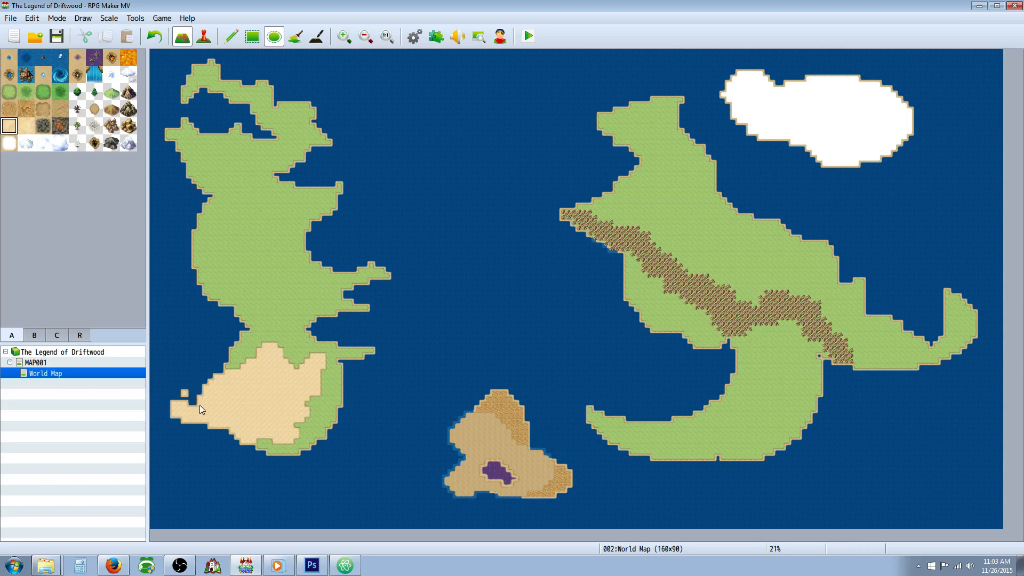
left_click_drag(200, 405, 208, 389)
left_click(43, 125)
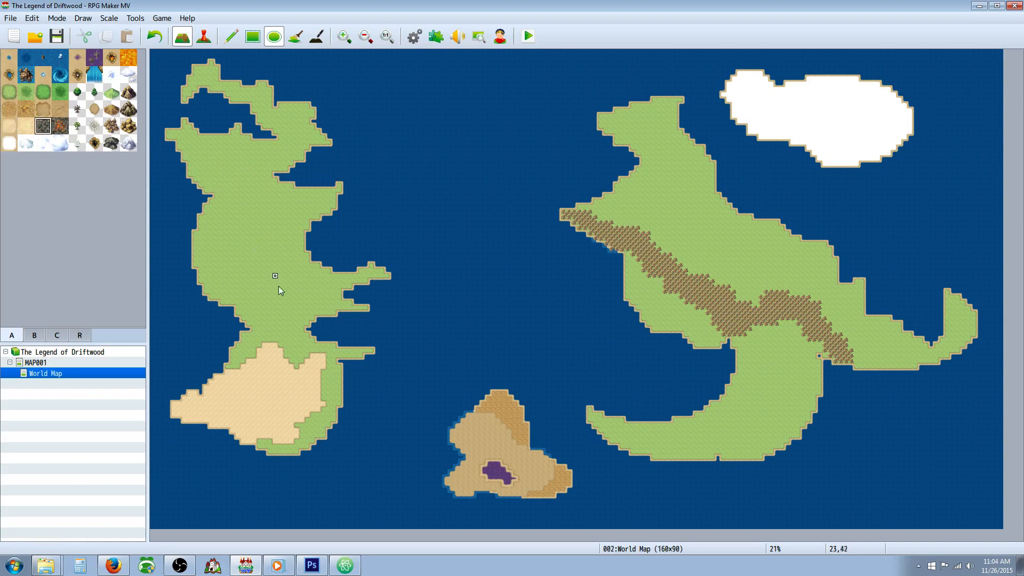
left_click_drag(256, 291, 308, 330)
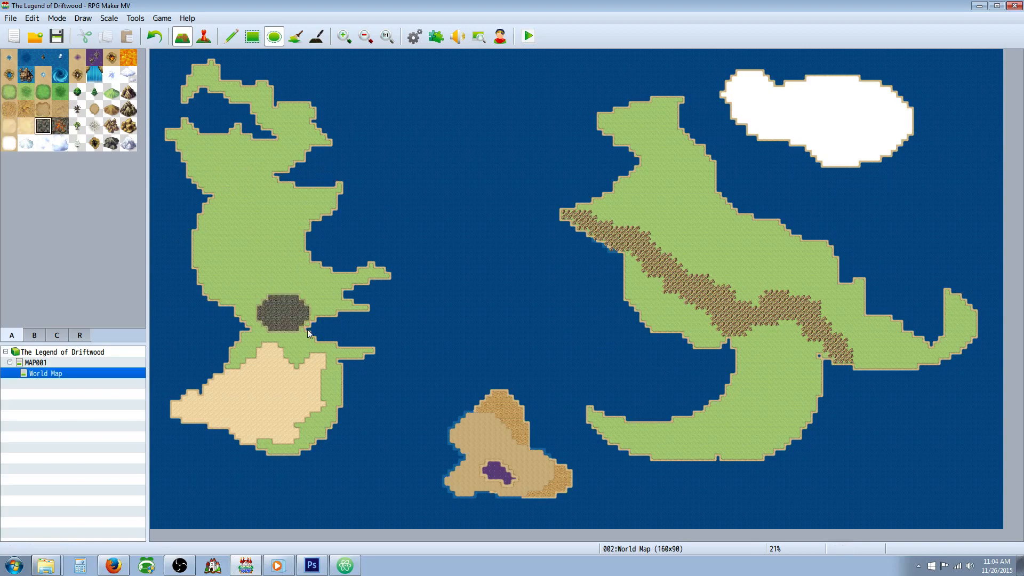
left_click(154, 36)
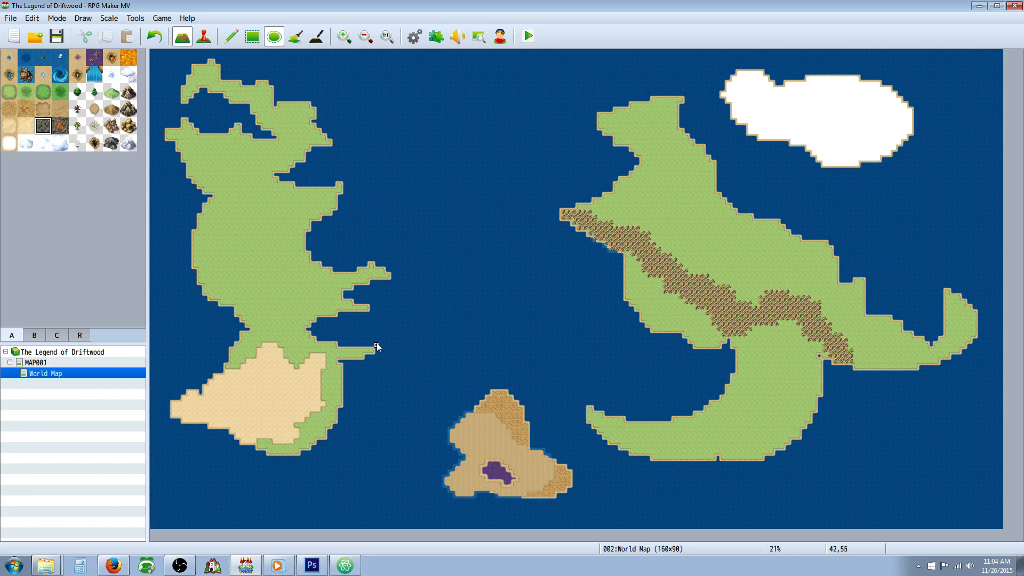
Step: Paint a few small clusters of green vegetation in the middle of the desert and save the project
left_click(78, 126)
left_click(268, 393)
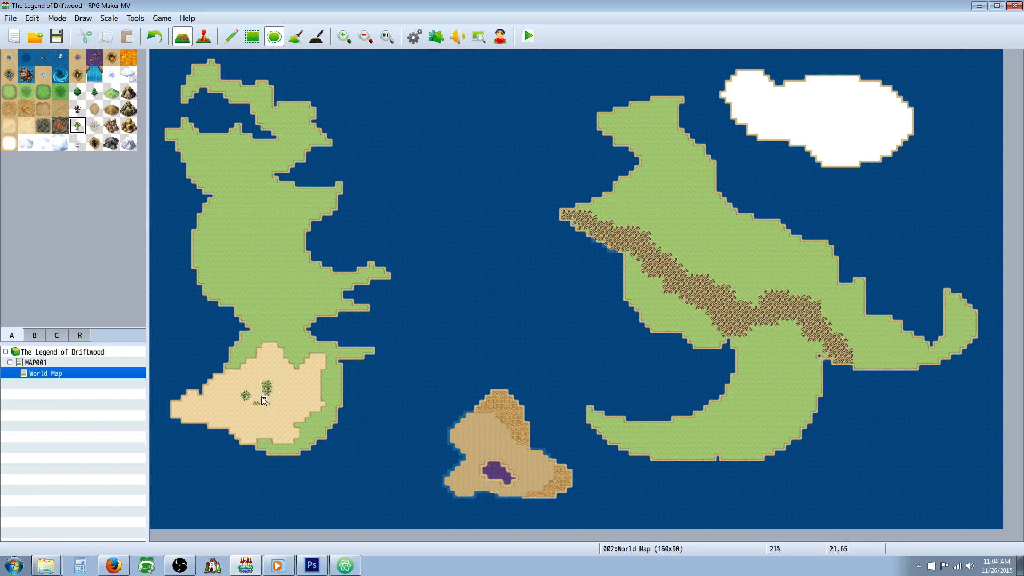
left_click_drag(254, 382, 257, 386)
left_click(269, 401)
left_click(57, 37)
Step: Place a Castle A landmark with red roofs in the northwest of the western continent
left_click(34, 337)
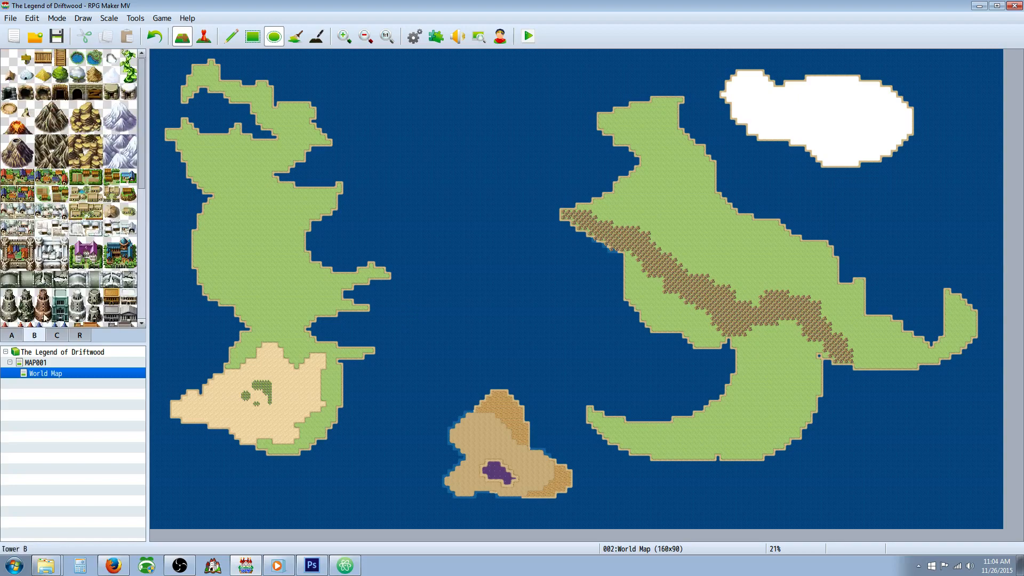
scroll(136, 221, "down", 4)
scroll(136, 256, "down", 7)
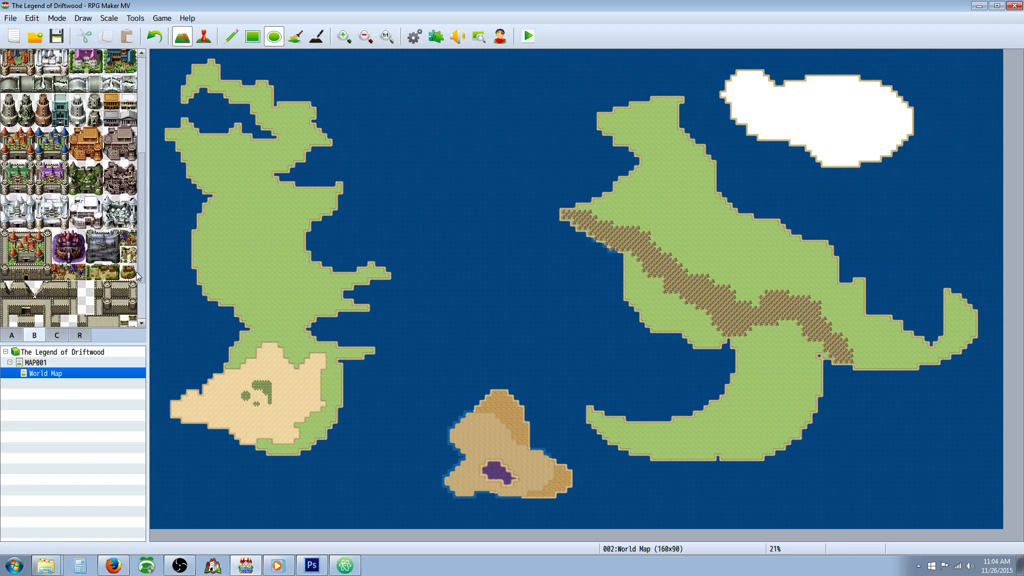
left_click_drag(141, 311, 139, 227)
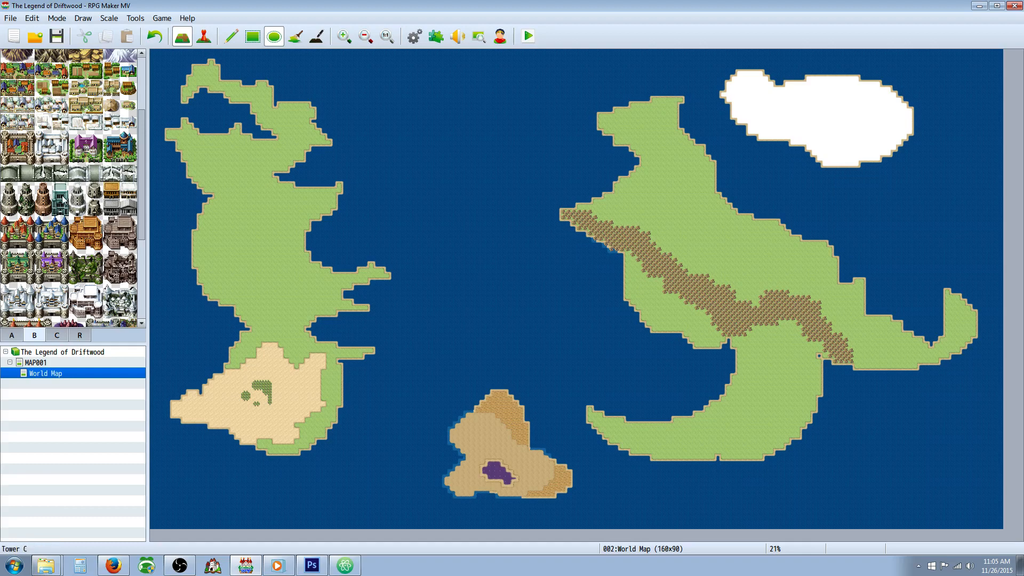
left_click(94, 273)
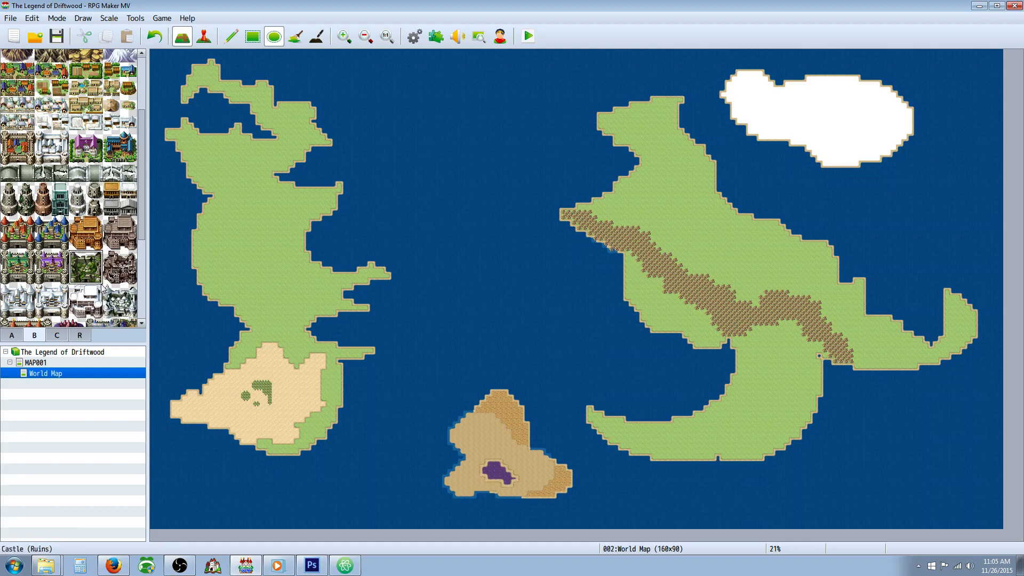
left_click(18, 233)
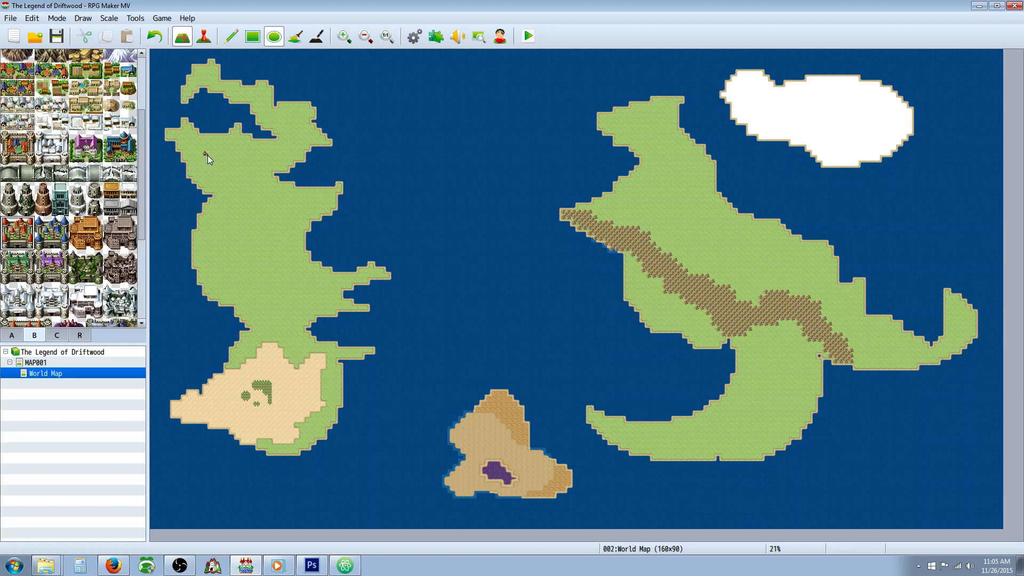
left_click(208, 156)
Step: Look through the landmark tiles, including the mountains, towers, floating continents and ruined towns and villages
scroll(97, 187, "up", 3)
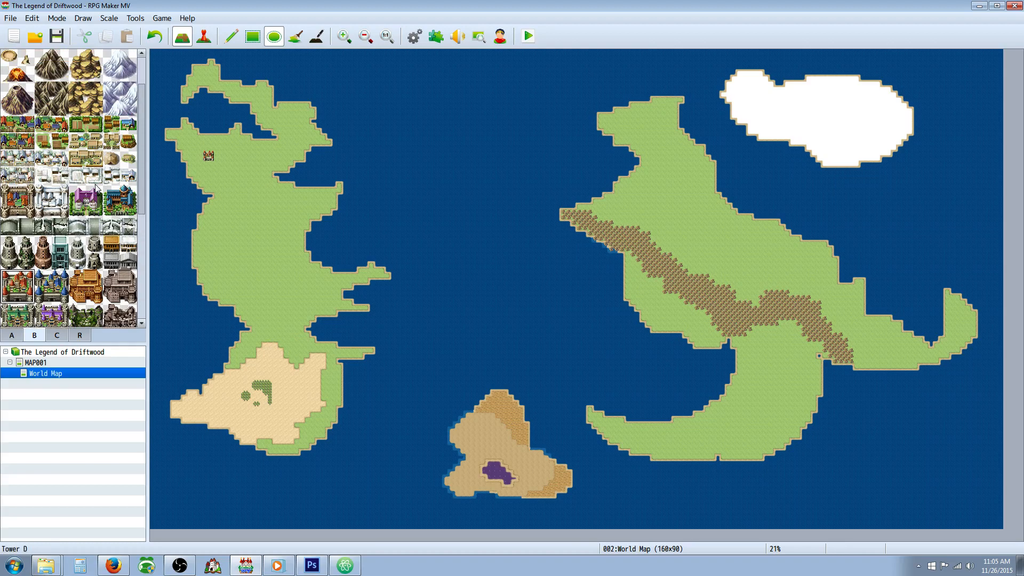
scroll(98, 189, "down", 1)
scroll(98, 189, "up", 1)
scroll(98, 189, "down", 1)
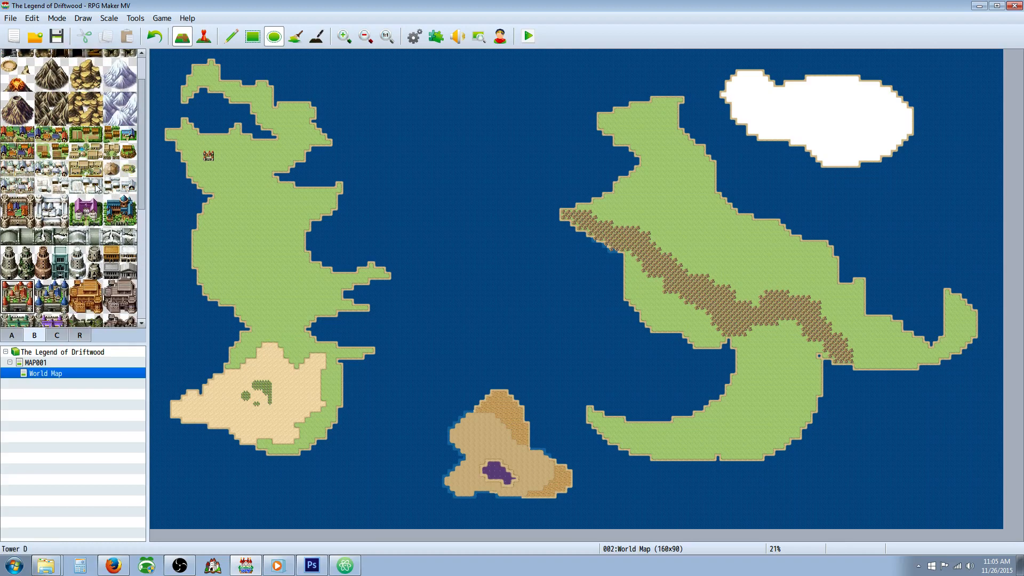
scroll(98, 189, "up", 2)
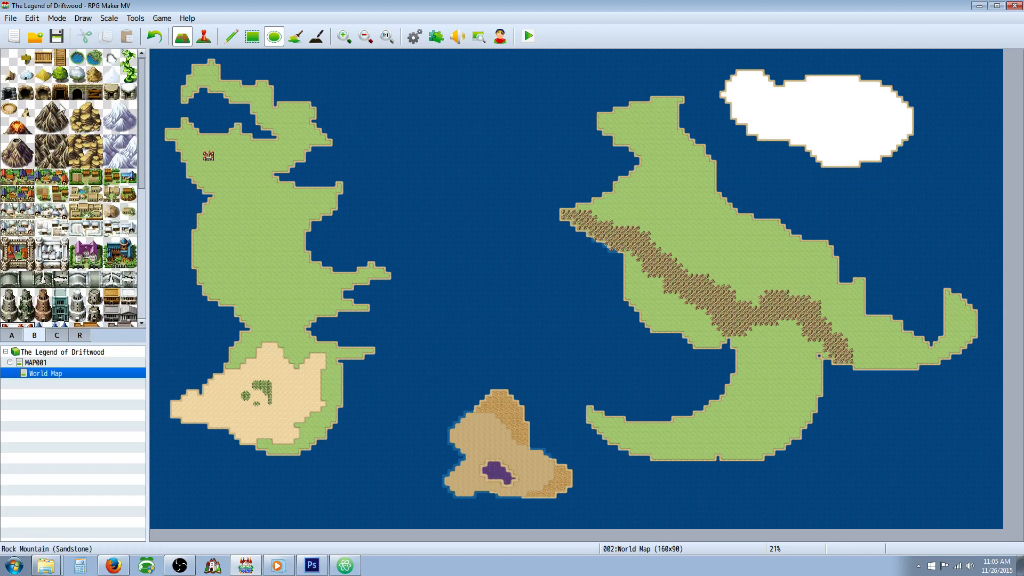
left_click(45, 80)
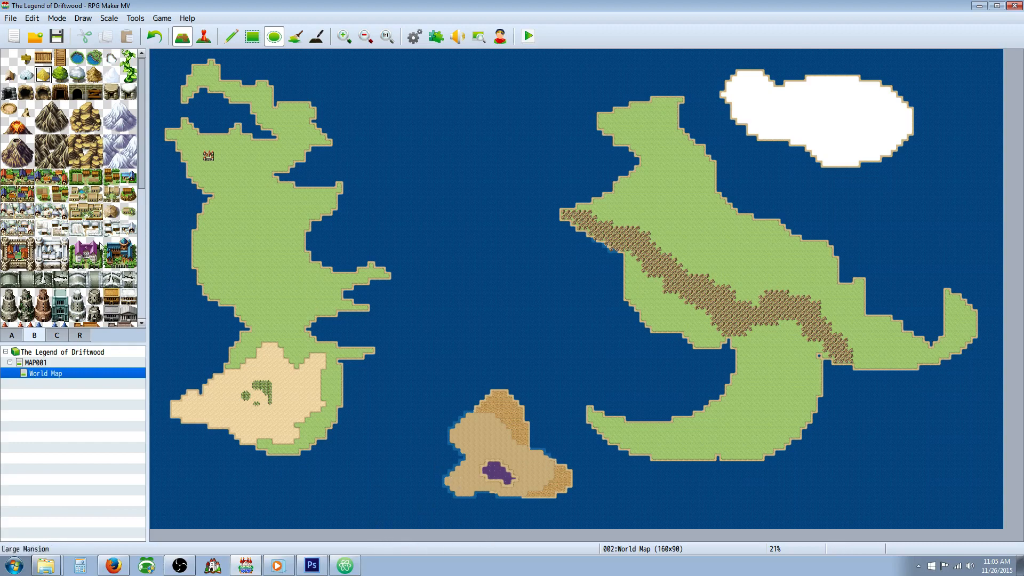
left_click_drag(140, 174, 143, 308)
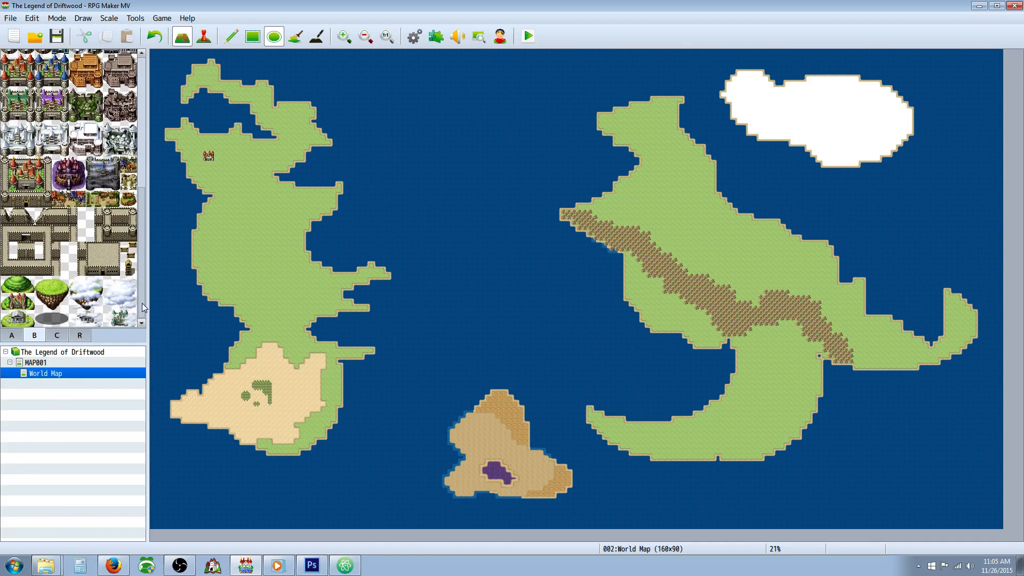
left_click(44, 289)
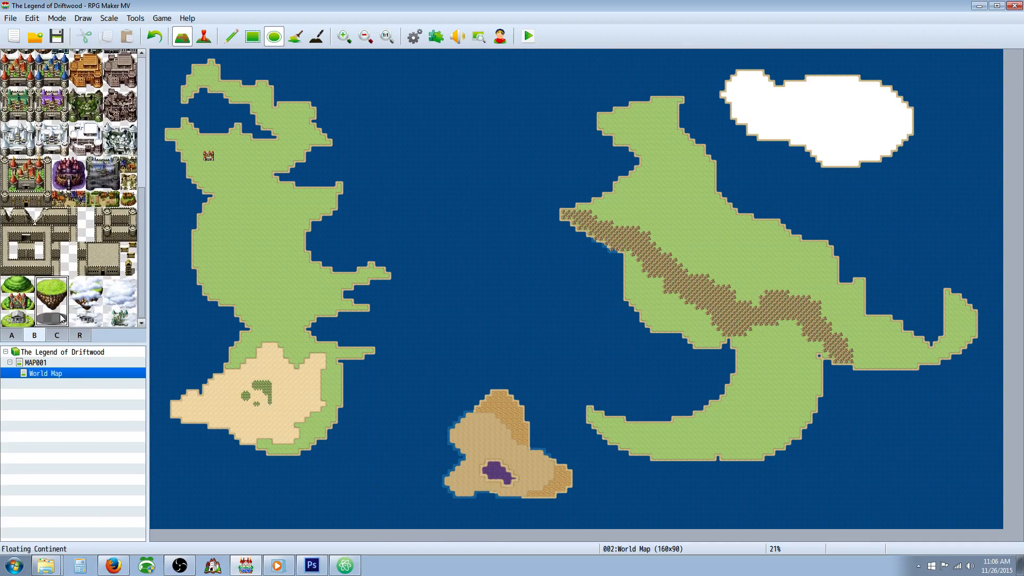
left_click(77, 286)
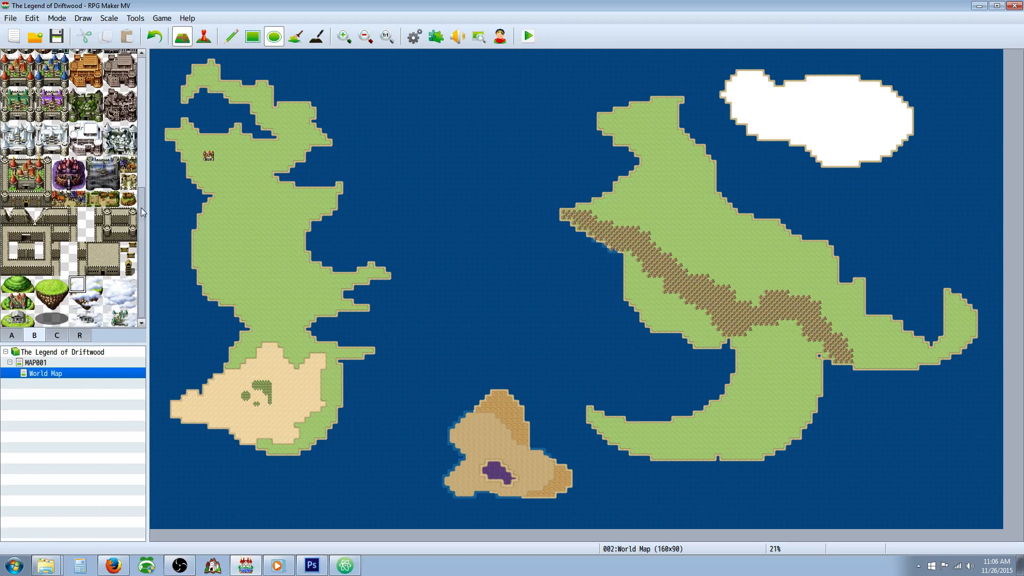
left_click_drag(141, 207, 136, 79)
scroll(124, 158, "down", 5)
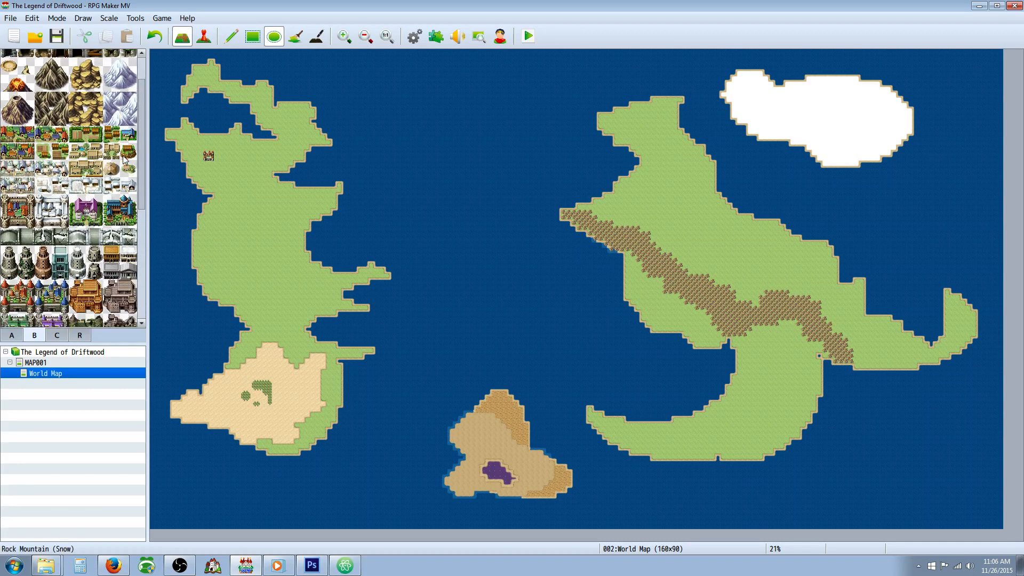
scroll(124, 160, "down", 3)
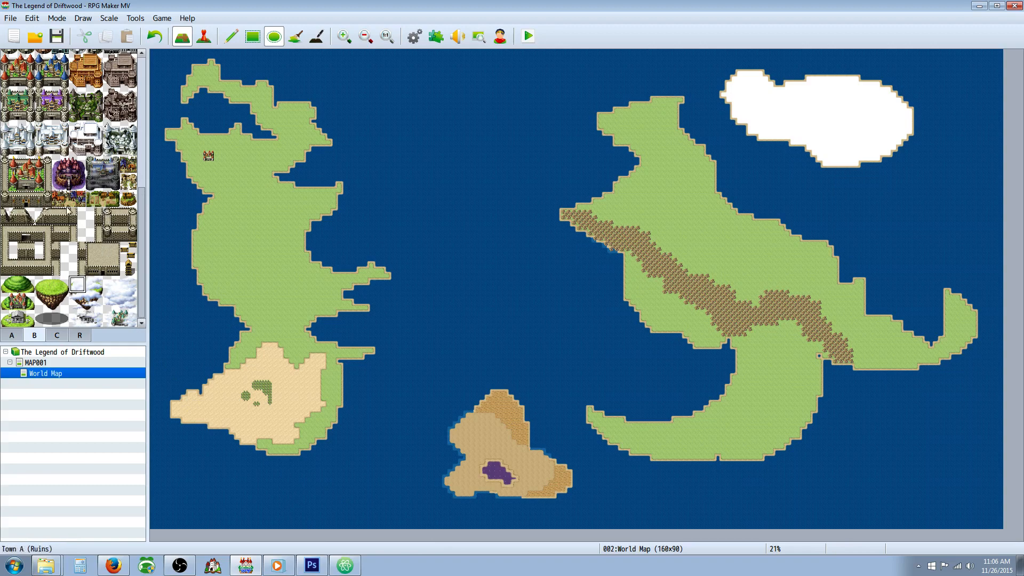
left_click_drag(62, 199, 110, 202)
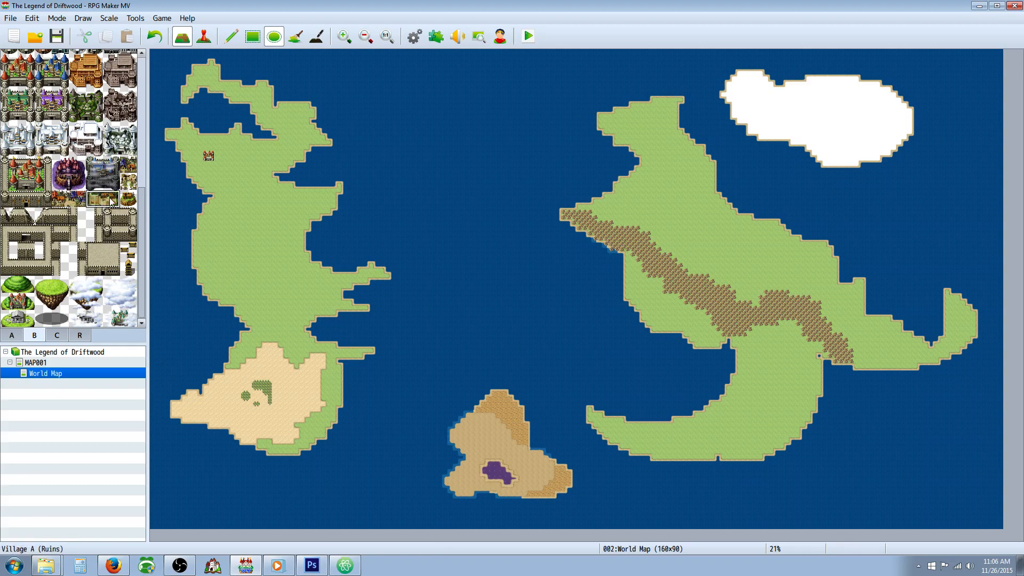
Step: Place a two-tile town in the central grassland of the western continent, inland from its east coast
scroll(107, 201, "up", 2)
scroll(107, 202, "up", 6)
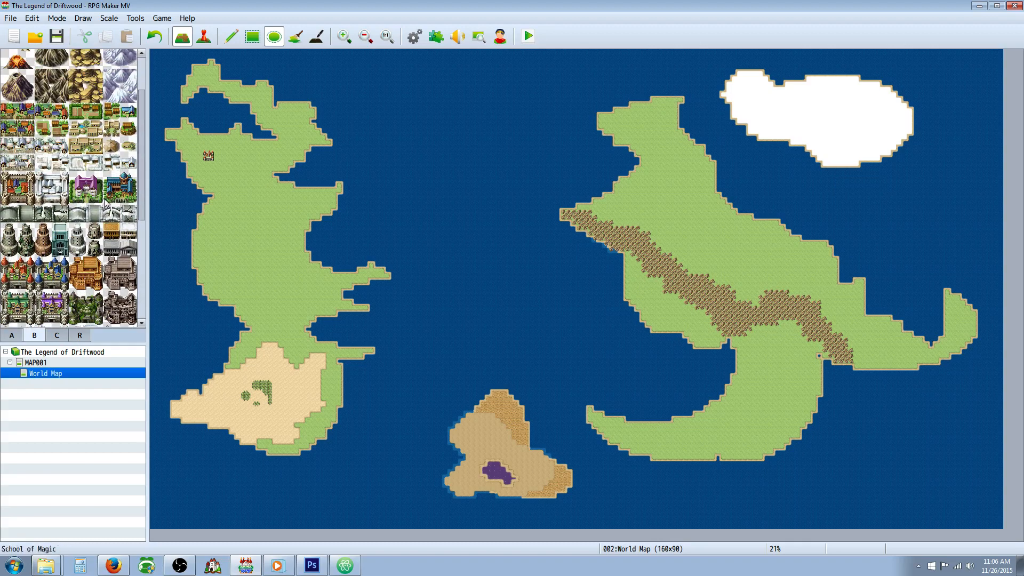
left_click(17, 111)
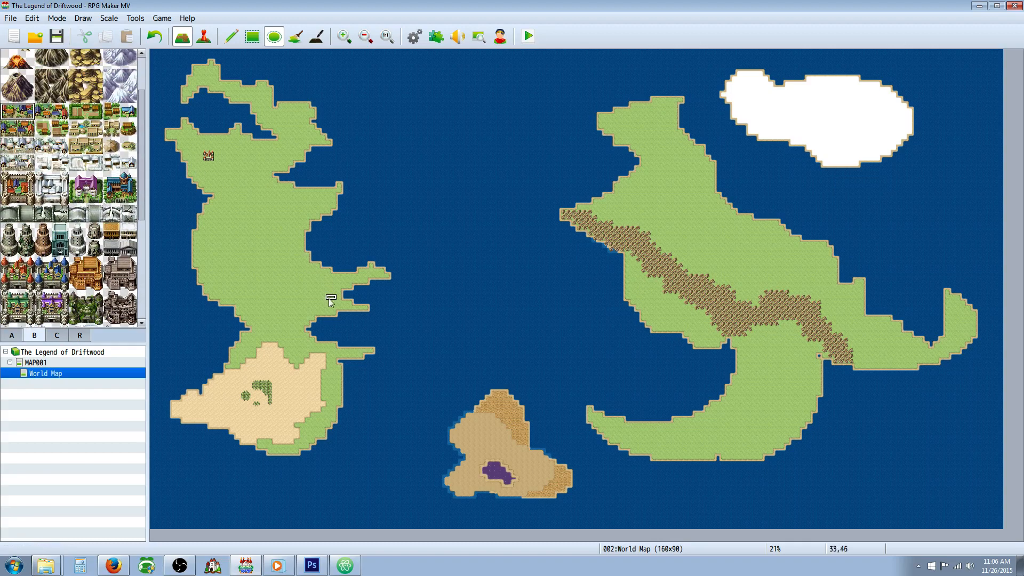
left_click(274, 235)
Step: Examine the mountain, settlement, castle and ruin tiles available for landmarks
left_click_drag(144, 155, 154, 121)
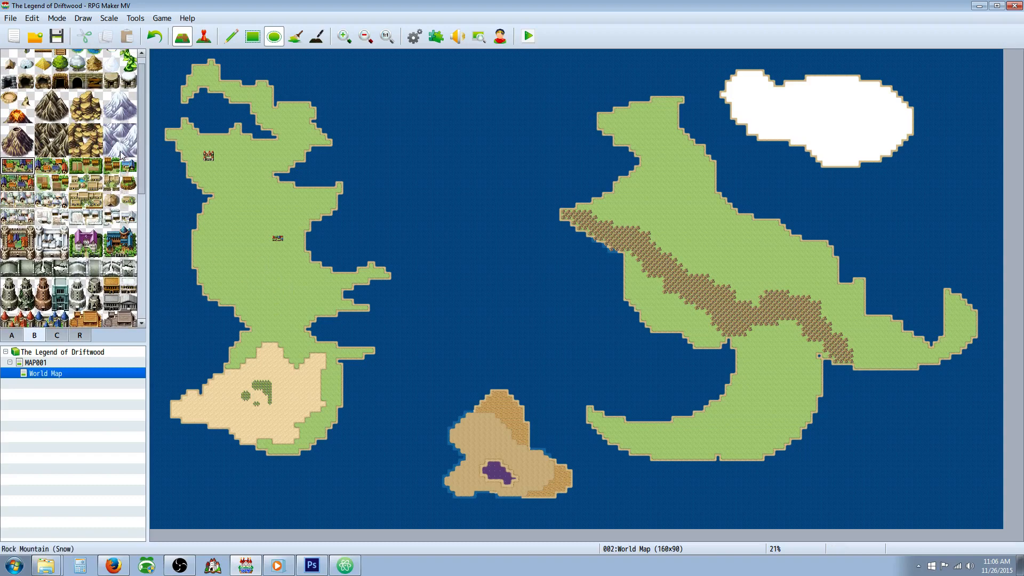
left_click_drag(142, 145, 142, 186)
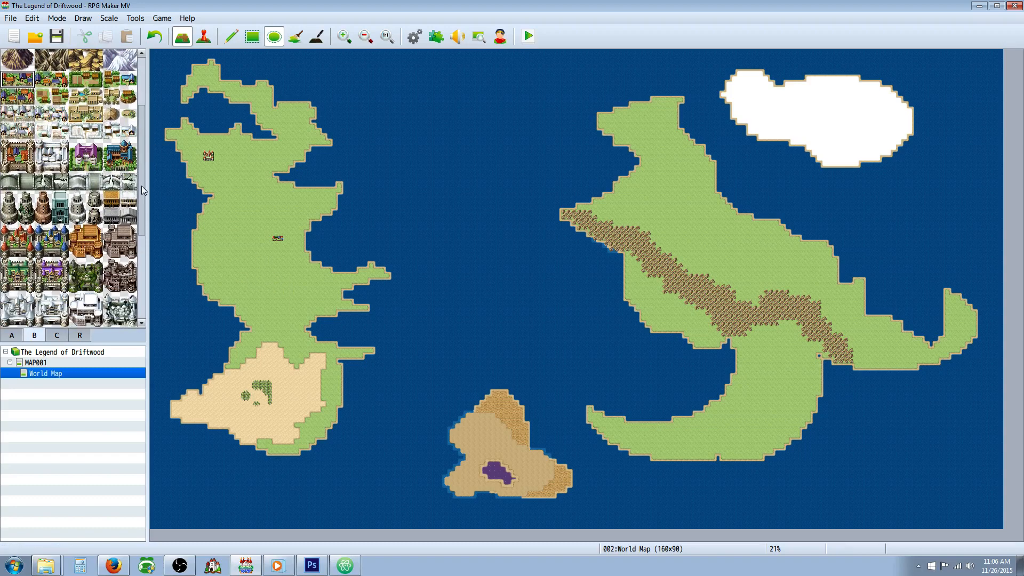
scroll(109, 178, "down", 1)
scroll(108, 181, "down", 5)
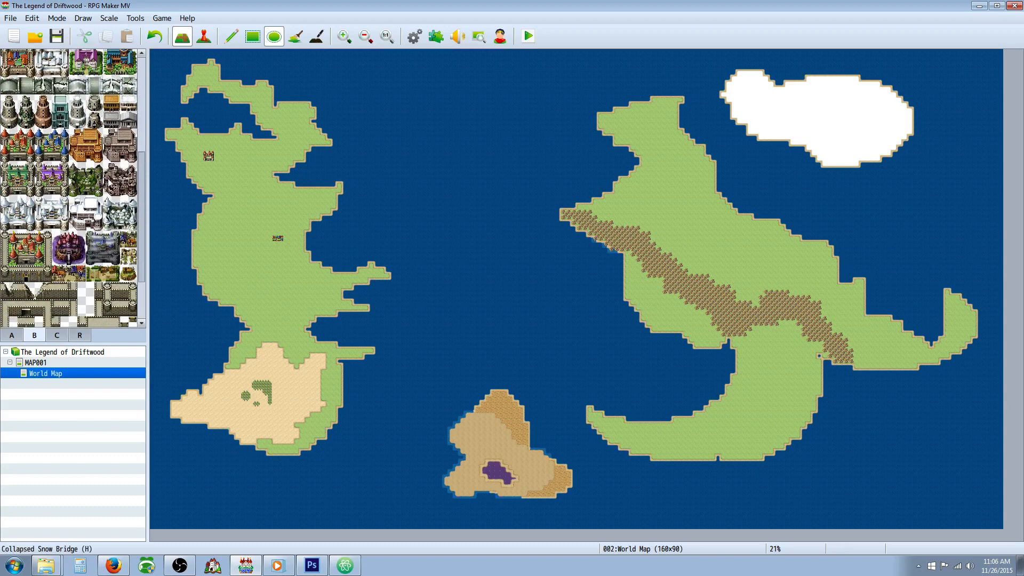
left_click(110, 199)
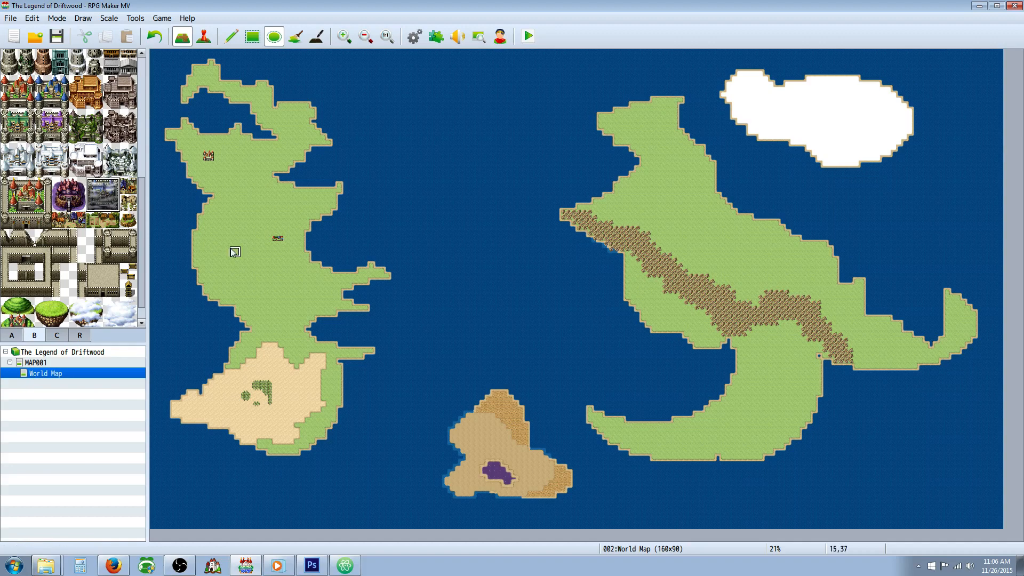
left_click_drag(143, 194, 144, 80)
scroll(115, 196, "up", 1)
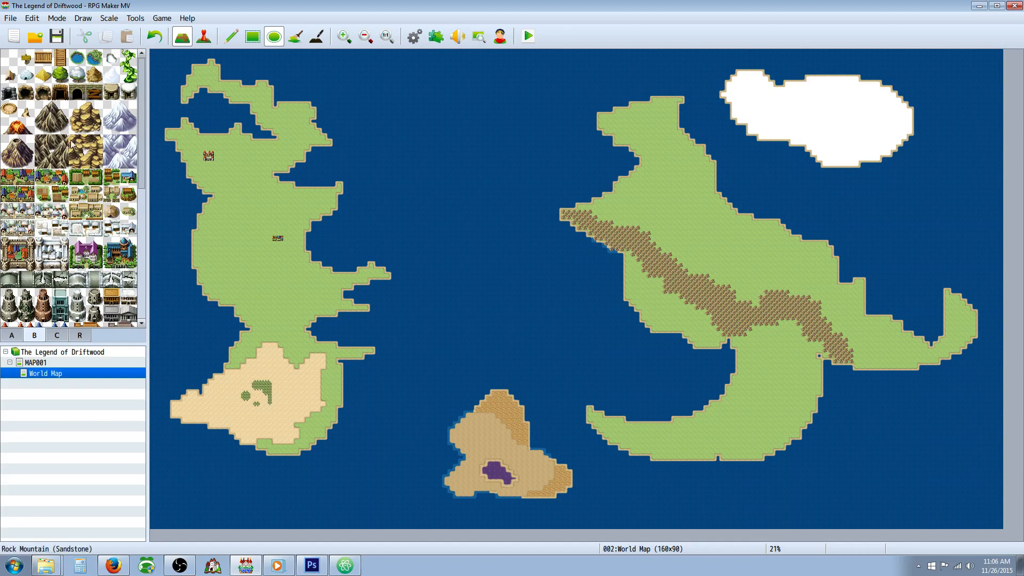
scroll(100, 244, "down", 10)
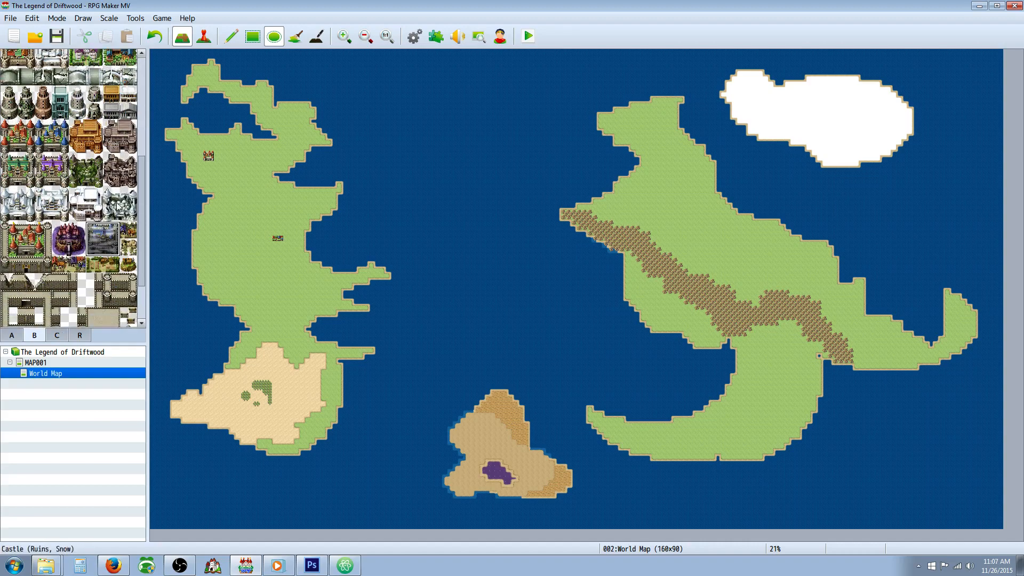
scroll(112, 205, "up", 10)
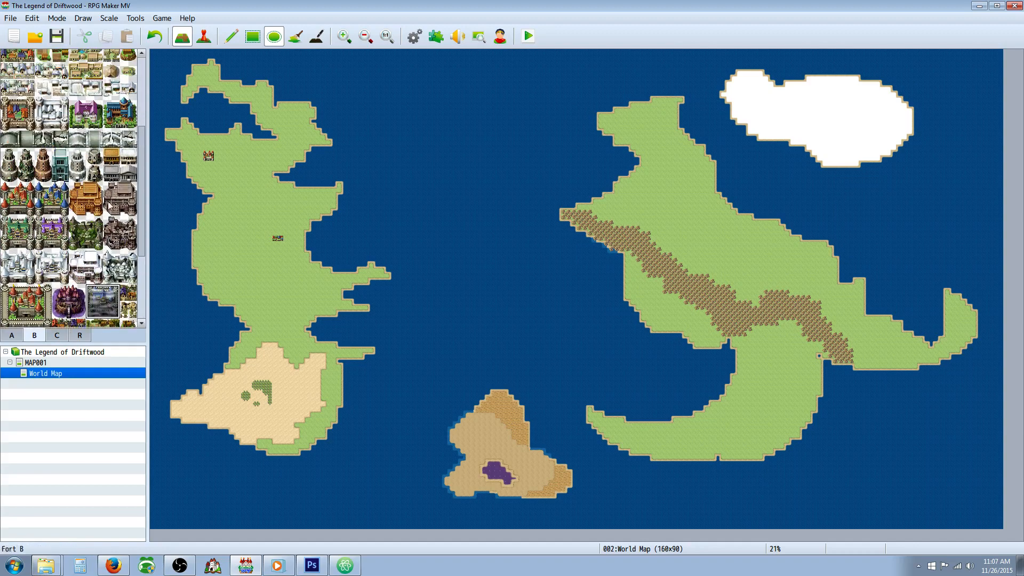
scroll(112, 205, "up", 3)
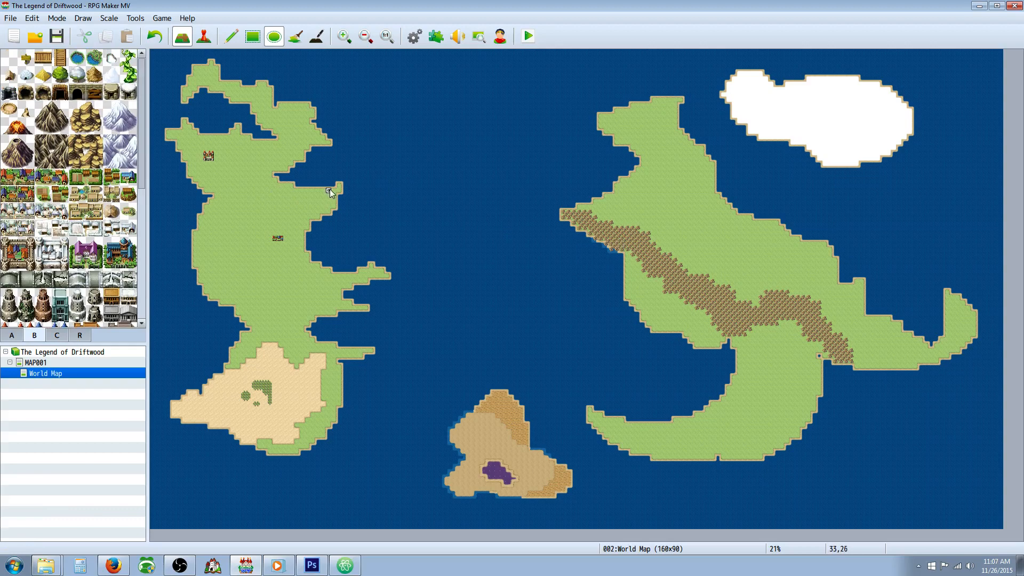
Step: Paint a Hill (Sandstone) range from the western continent's northern east-coast peninsula inland, turning north at its western end
mouse_move(329, 189)
left_mouse_down()
mouse_move(312, 202)
mouse_move(335, 192)
mouse_move(275, 184)
mouse_move(240, 155)
mouse_move(232, 173)
mouse_move(259, 179)
left_mouse_up()
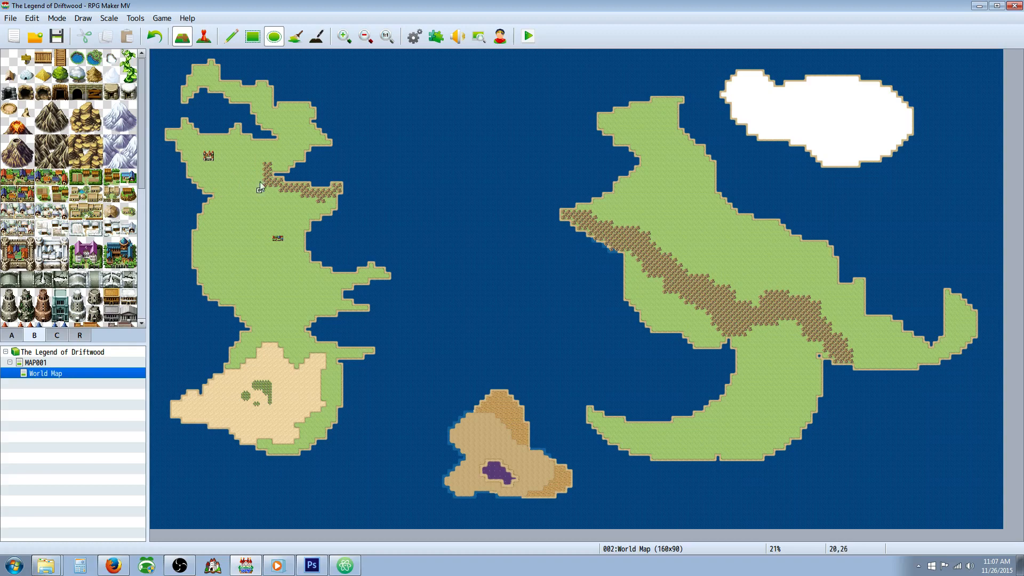
left_click(343, 37)
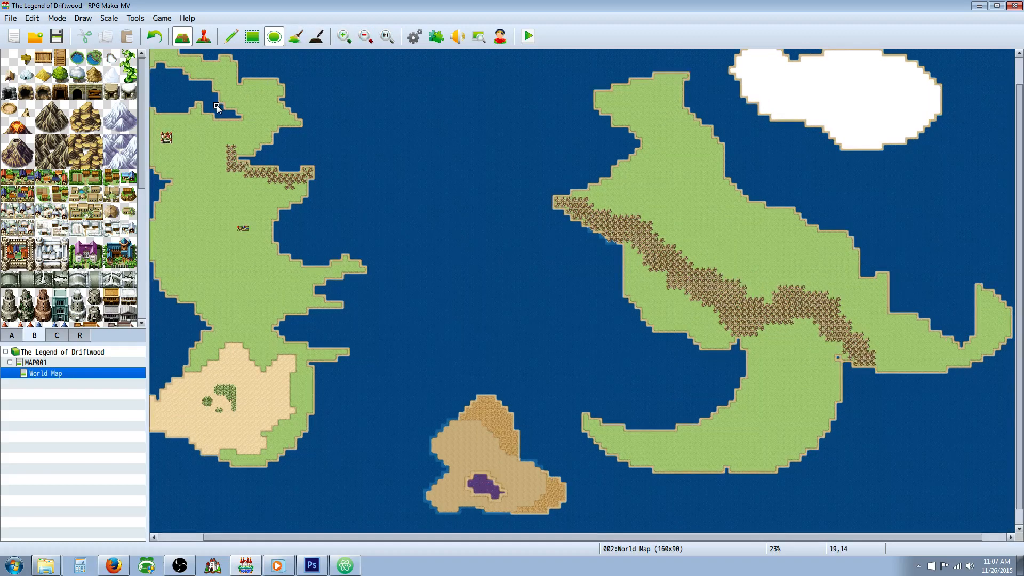
Step: Place a cave entrance tile at the inland bend of the western continent's Hill (Sandstone) range
scroll(105, 166, "down", 4)
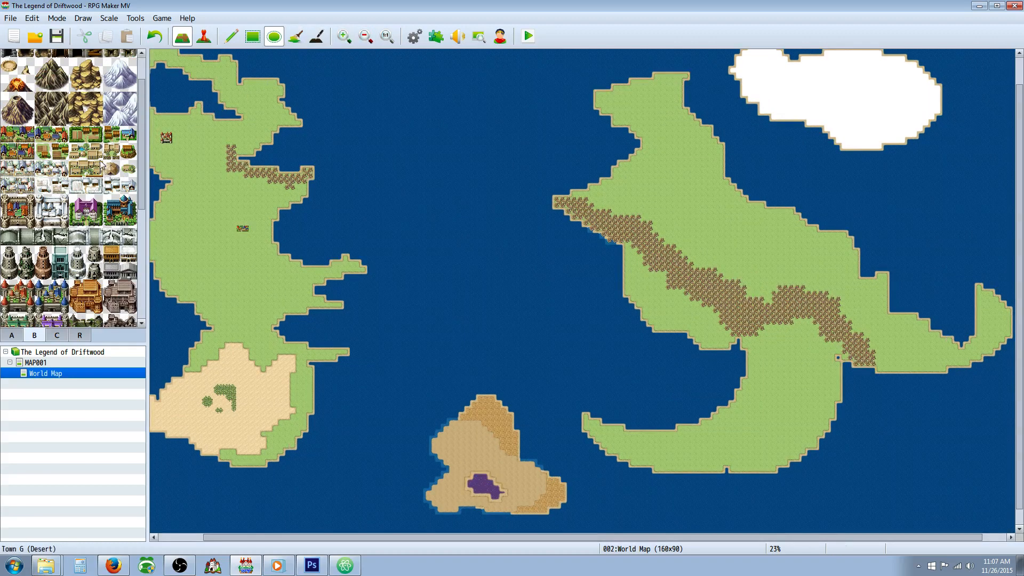
scroll(128, 176, "down", 1)
scroll(118, 188, "down", 1)
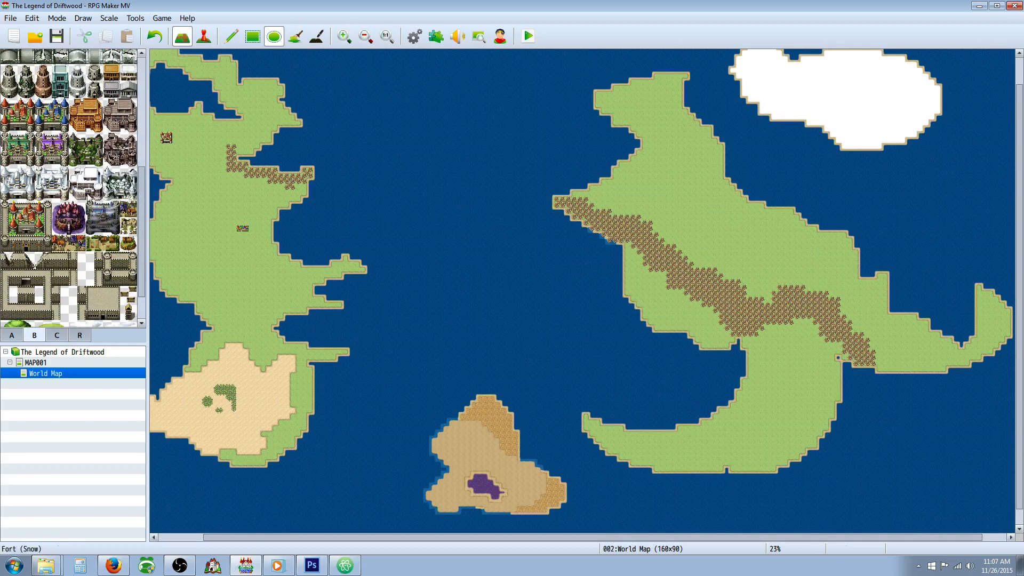
left_click(60, 335)
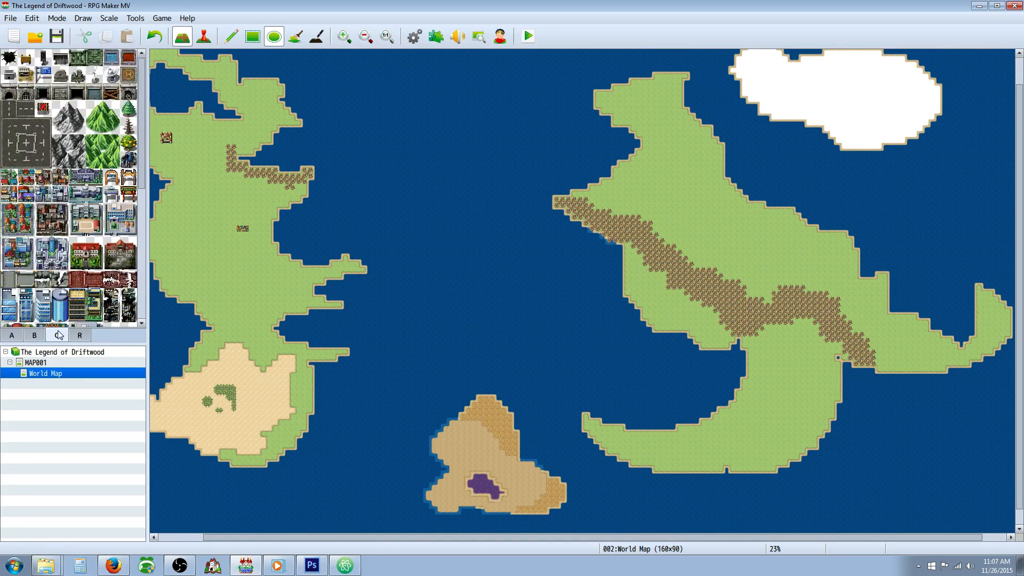
left_click(16, 335)
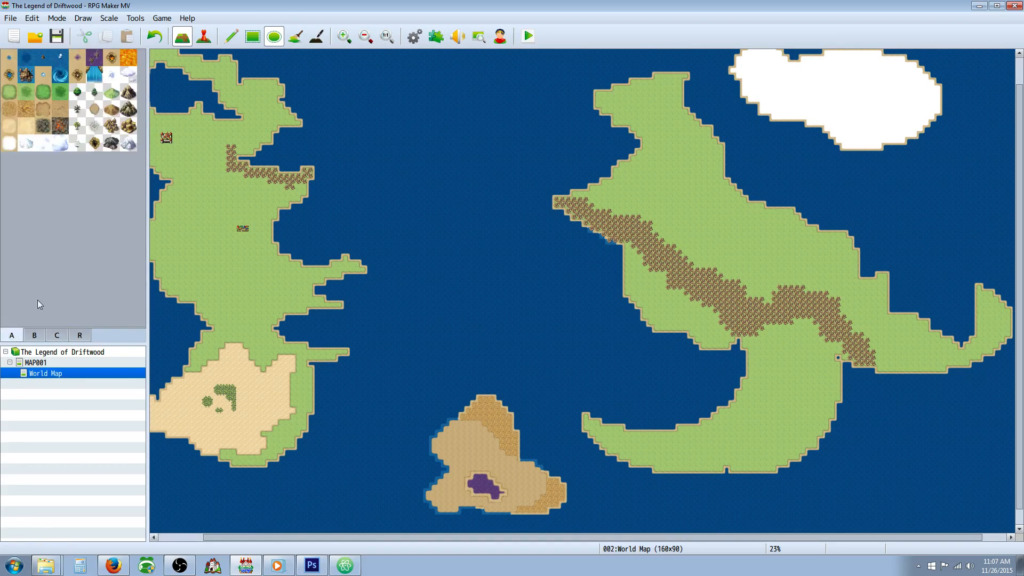
left_click(38, 334)
scroll(142, 305, "down", 1)
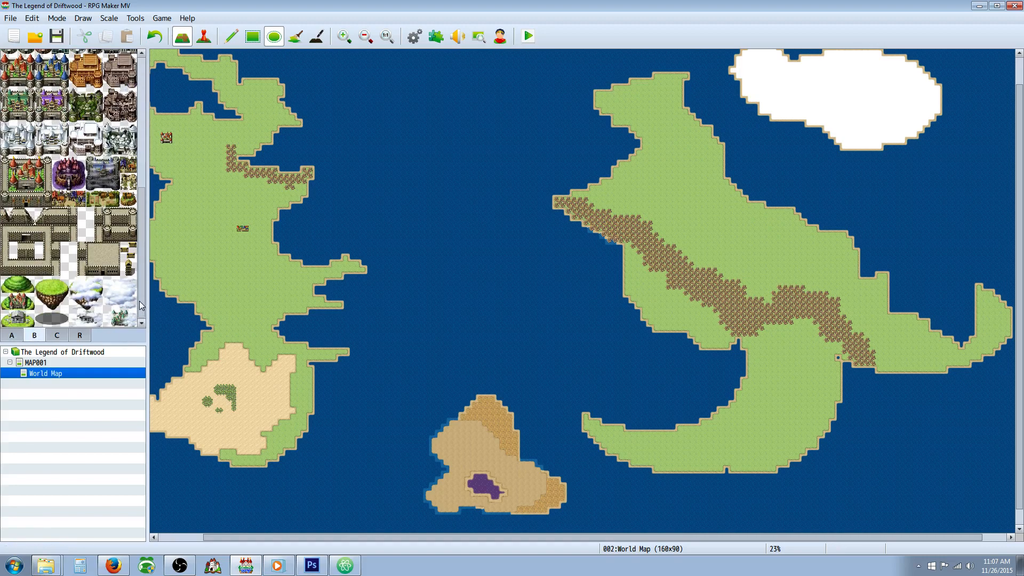
left_click_drag(142, 311, 145, 148)
left_click(26, 92)
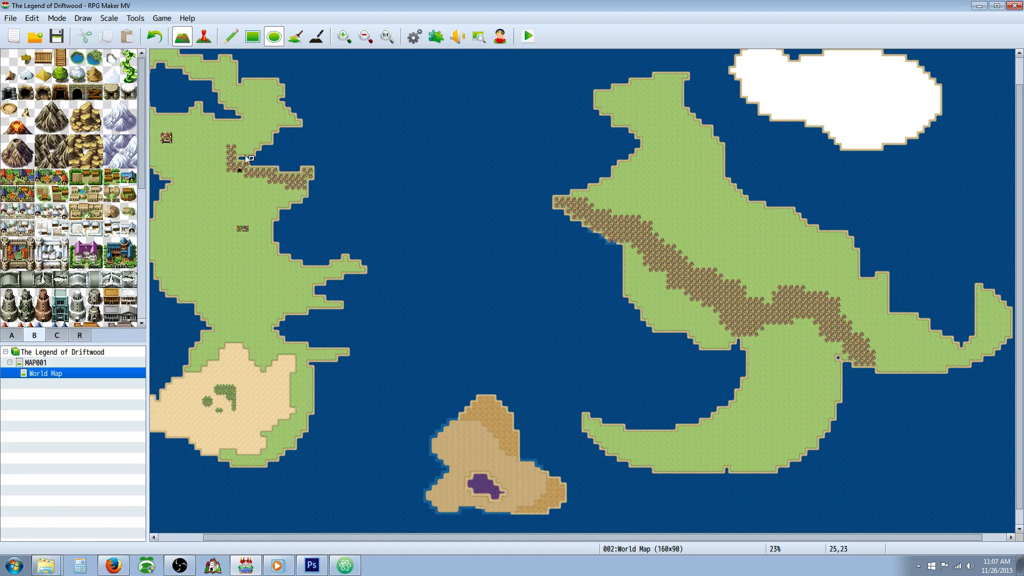
Step: Extend the western hill range out to sea as a chain of hill-covered islands toward the eastern continent, and save the project
left_click_drag(245, 153, 228, 148)
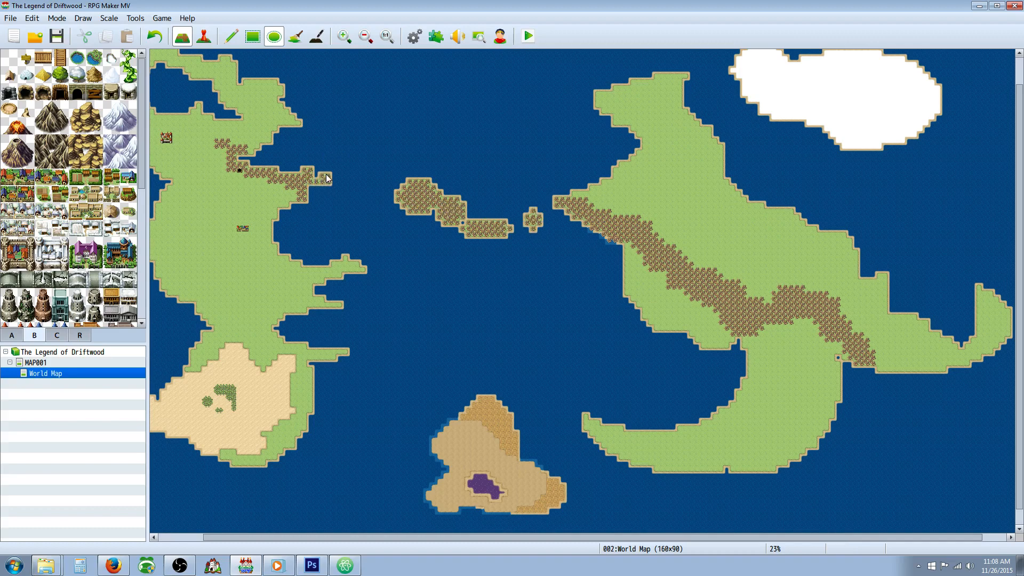
left_click(340, 170)
left_click(57, 36)
Step: Switch to Windows Media Player, adjust the music volume, and minimize the player
left_click(287, 572)
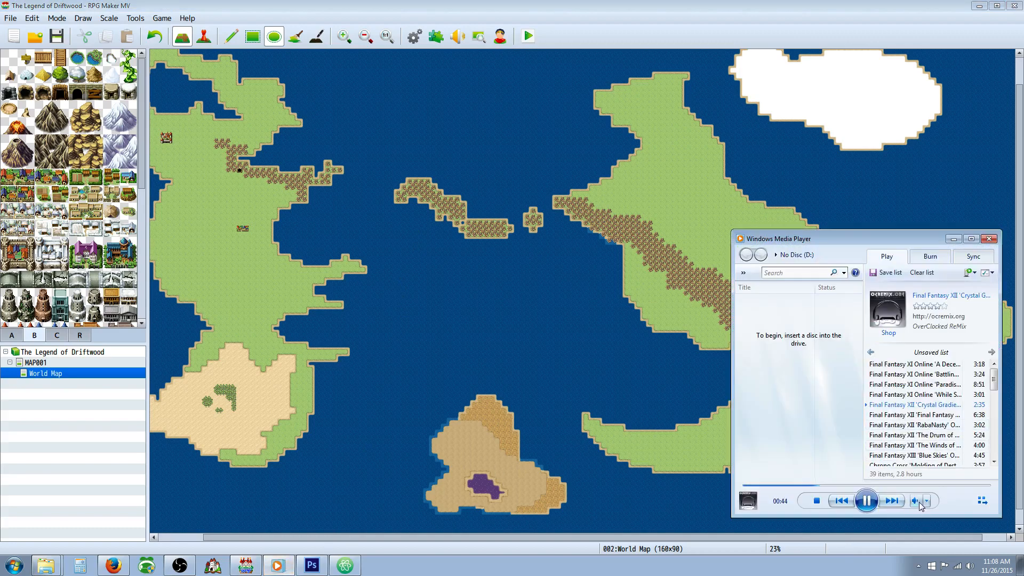
mouse_move(919, 504)
left_click_drag(913, 501, 917, 501)
left_click(952, 239)
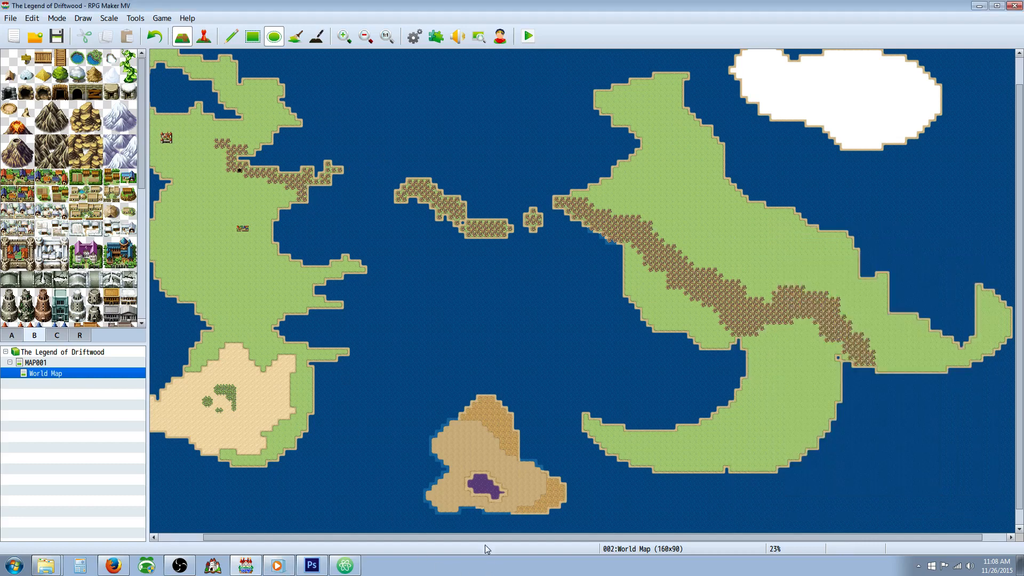
Step: Paint grassland south of the mid-ocean hills to form a larger island, and erase the small islet just east of it
left_click_drag(481, 536, 418, 536)
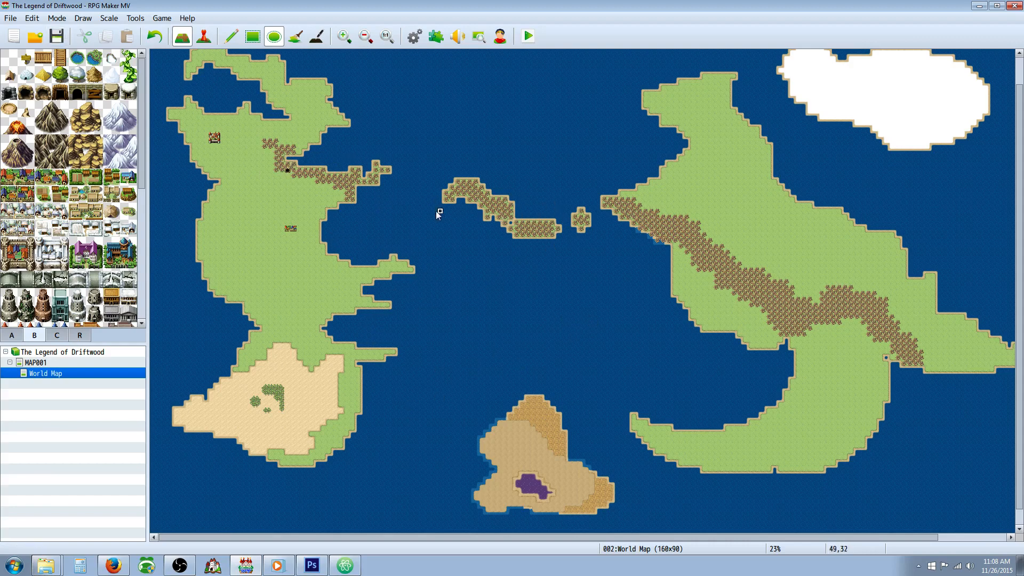
right_click(650, 197)
left_click_drag(475, 223, 460, 206)
left_click_drag(504, 249, 468, 218)
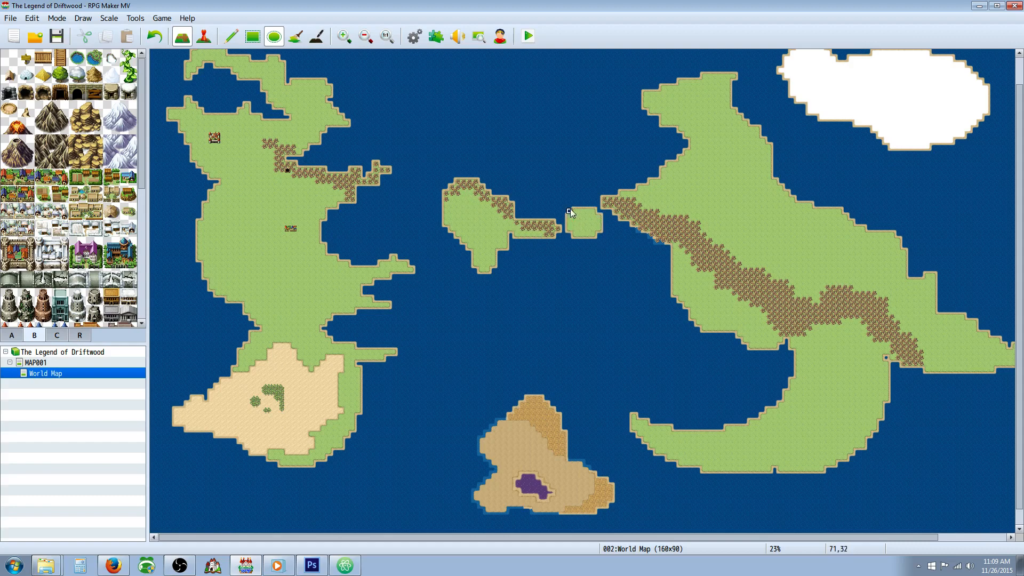
left_click_drag(611, 239, 582, 222)
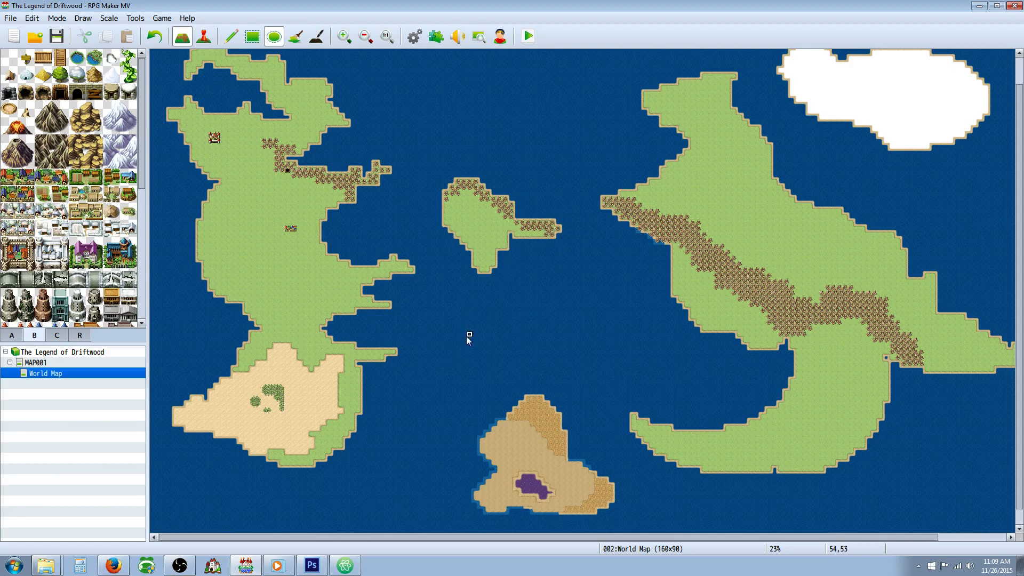
Step: Reshape the western continent's hill range around the cave entrance, filling the bend by the inlet with more hills
mouse_move(591, 539)
left_mouse_down()
mouse_move(629, 539)
mouse_move(593, 538)
mouse_move(609, 538)
left_mouse_up()
scroll(503, 400, "up", 1)
scroll(503, 401, "up", 1)
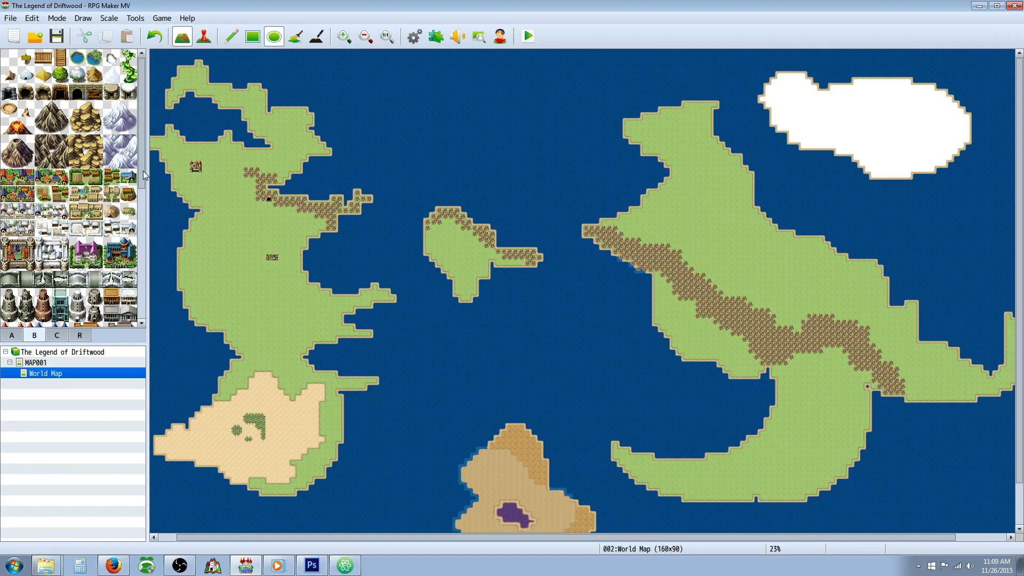
left_click_drag(143, 175, 141, 132)
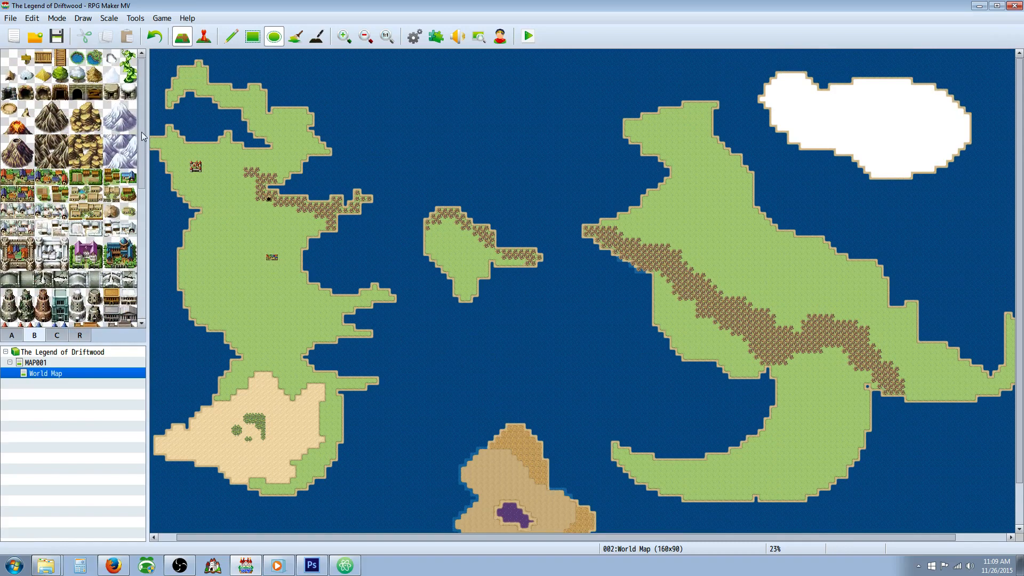
left_click(77, 76)
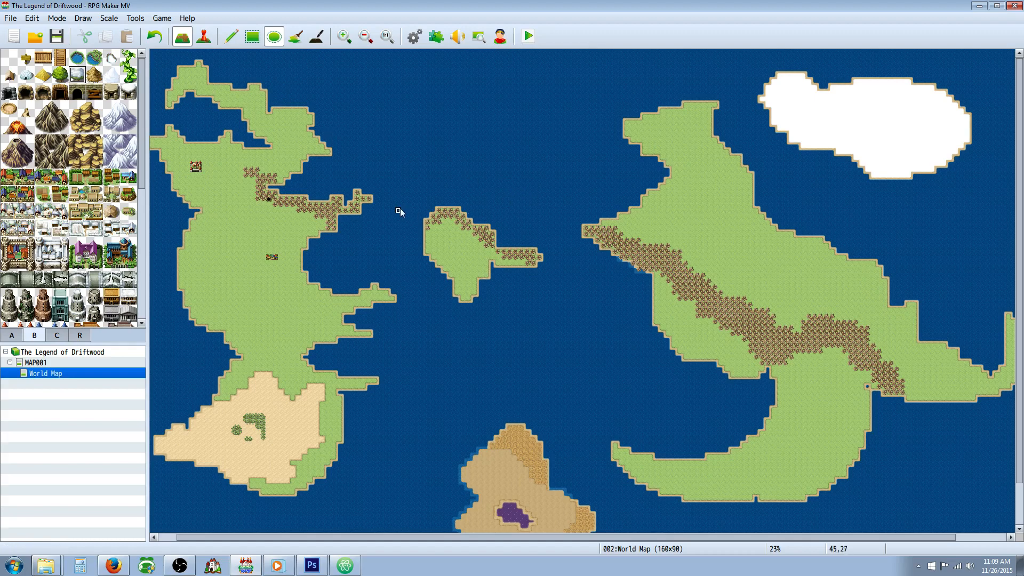
scroll(86, 221, "down", 2)
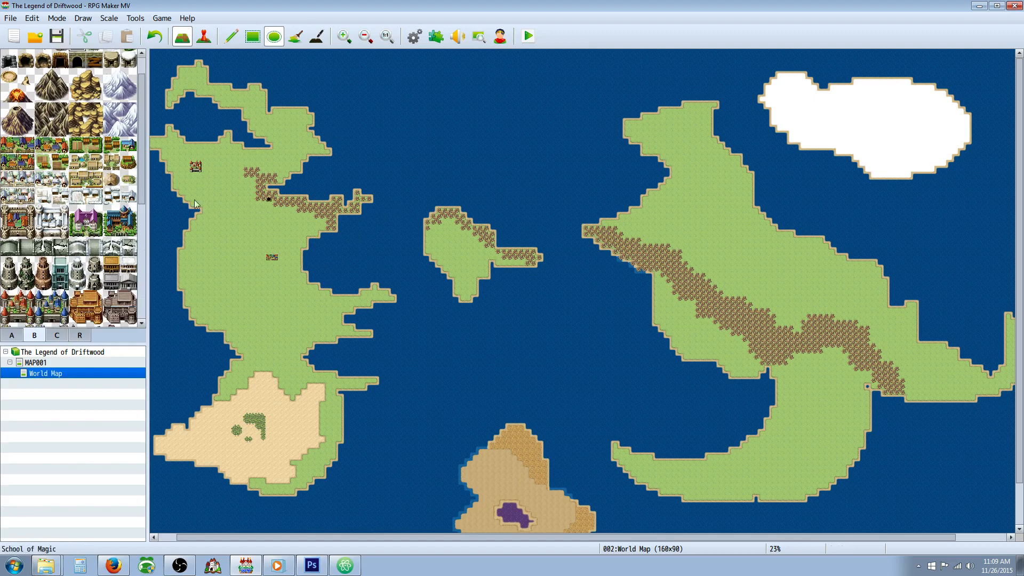
scroll(418, 347, "down", 1)
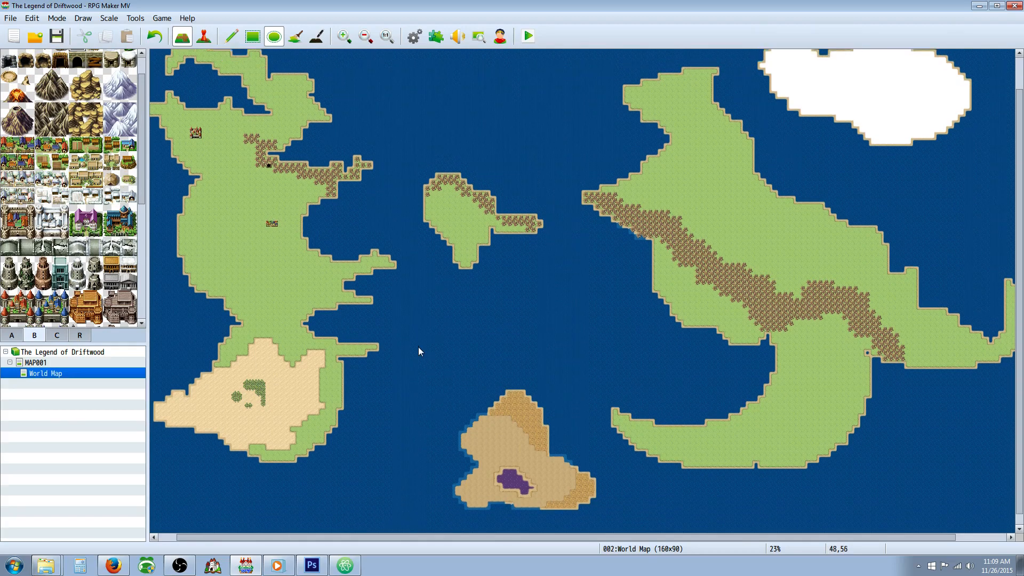
scroll(420, 351, "up", 1)
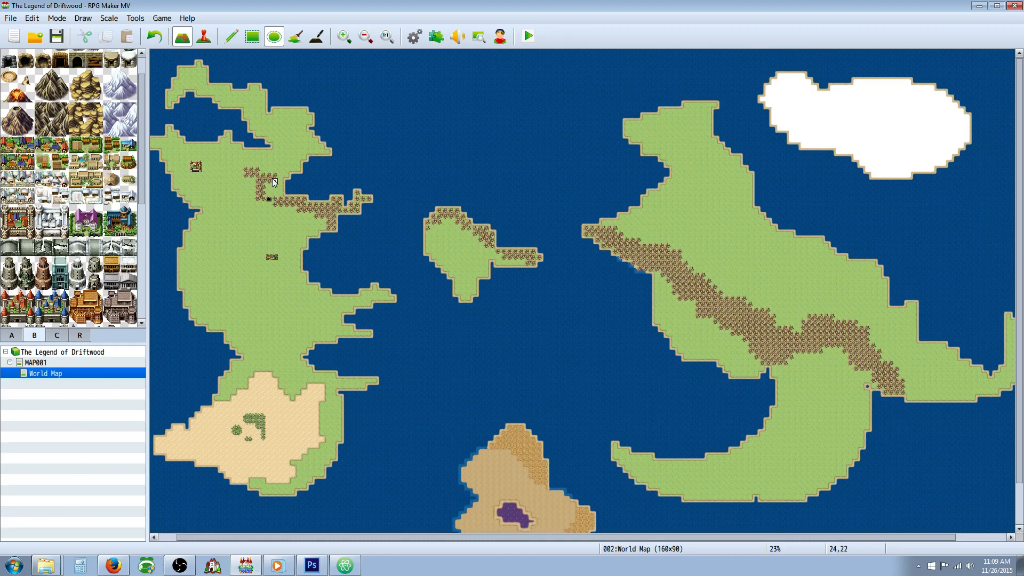
mouse_move(264, 184)
left_mouse_down()
mouse_move(279, 194)
mouse_move(280, 185)
mouse_move(256, 183)
left_mouse_up()
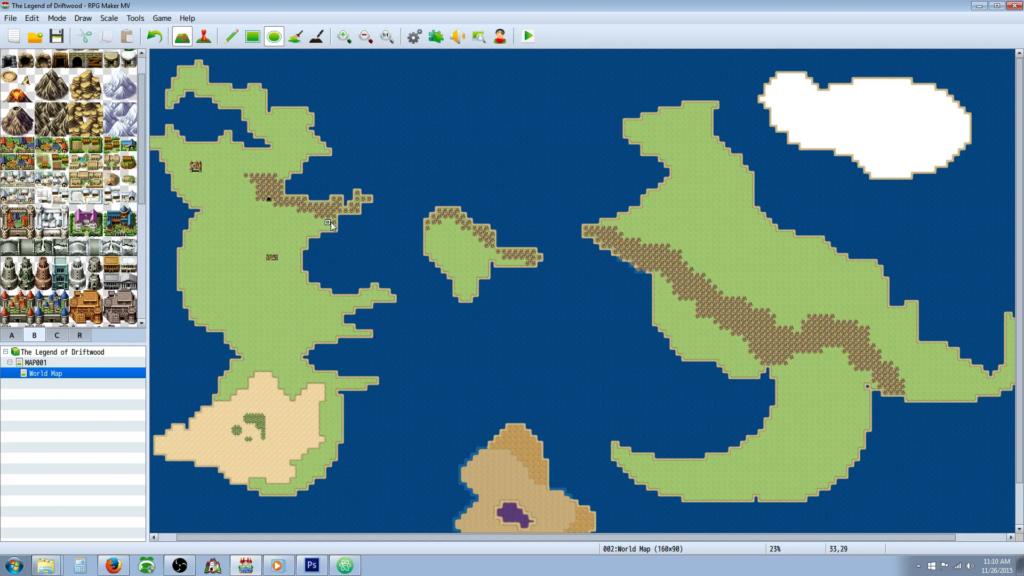
left_click(268, 197)
Step: Place a desert town tile among the palm trees in the middle of the southern desert
scroll(357, 277, "down", 2)
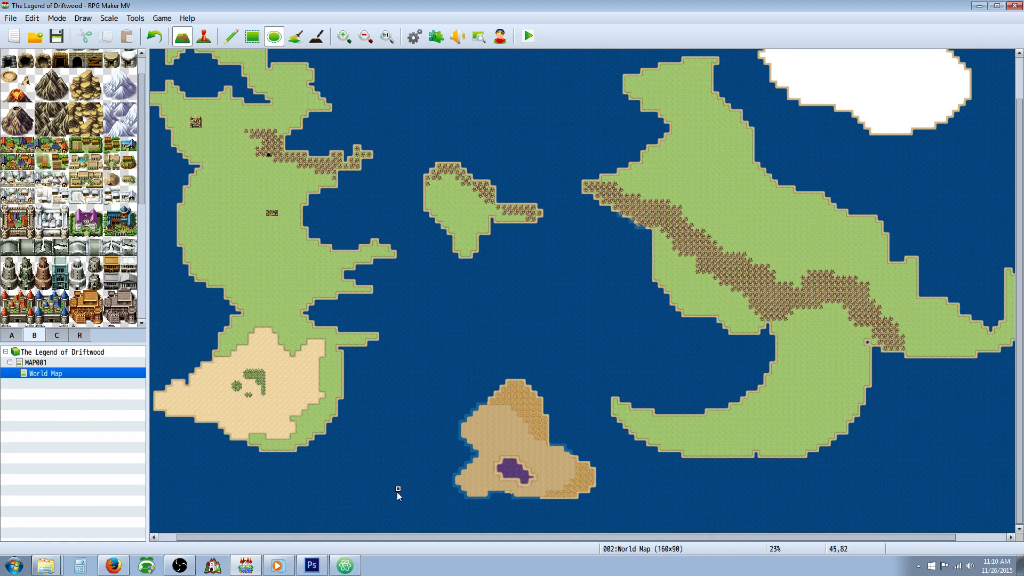
left_click_drag(405, 537, 389, 537)
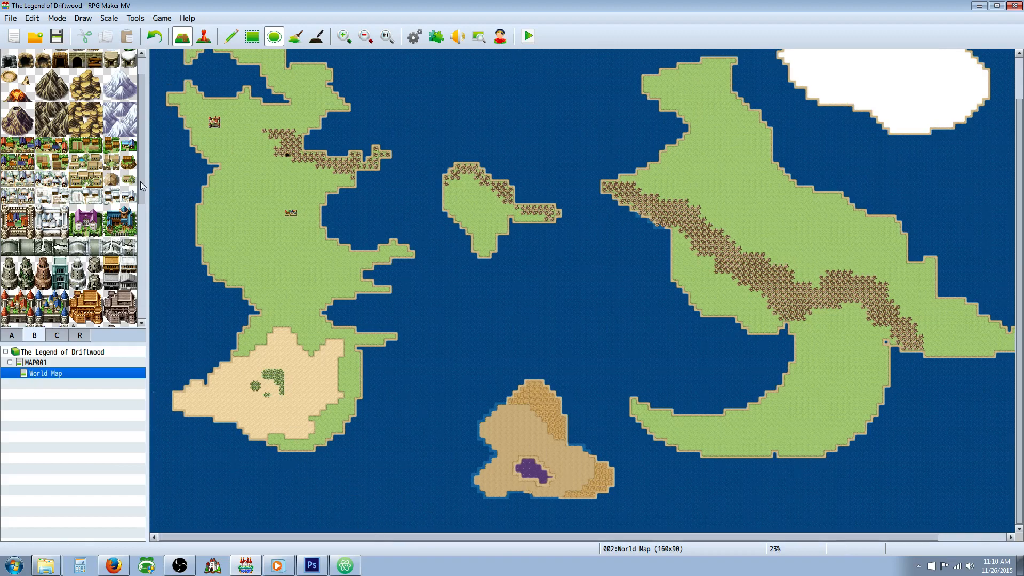
left_click_drag(141, 182, 136, 149)
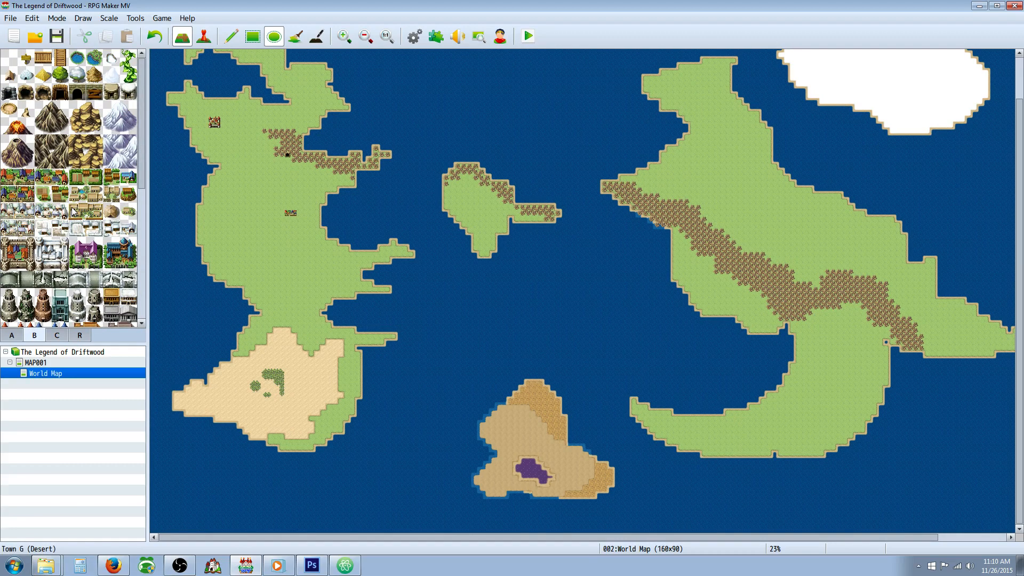
left_click(112, 194)
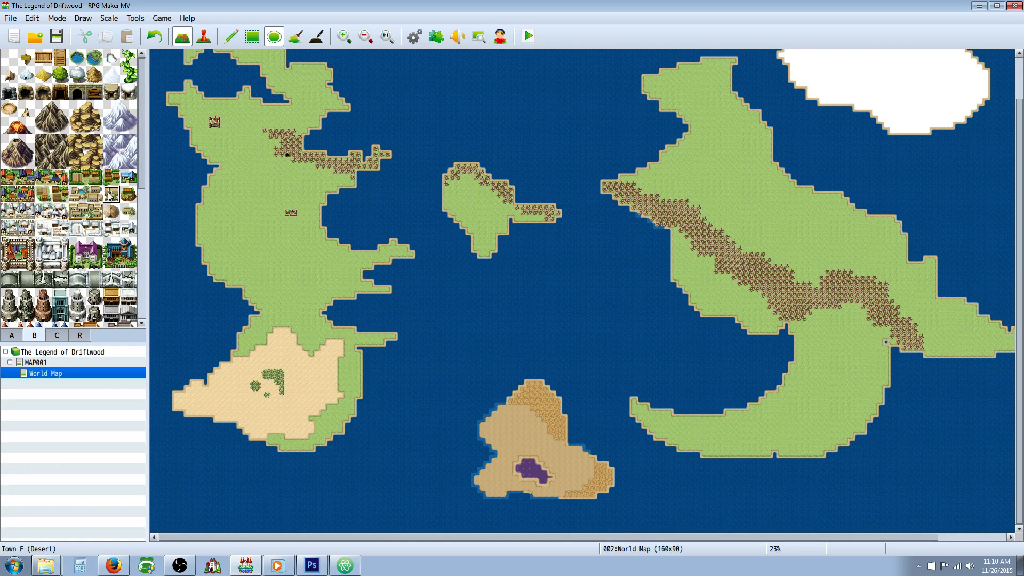
left_click(270, 389)
Step: Thin out the northern and western palm groves around the desert town, replacing some trees with sand
left_click(386, 36)
scroll(427, 346, "down", 1)
left_click_drag(500, 538, 252, 522)
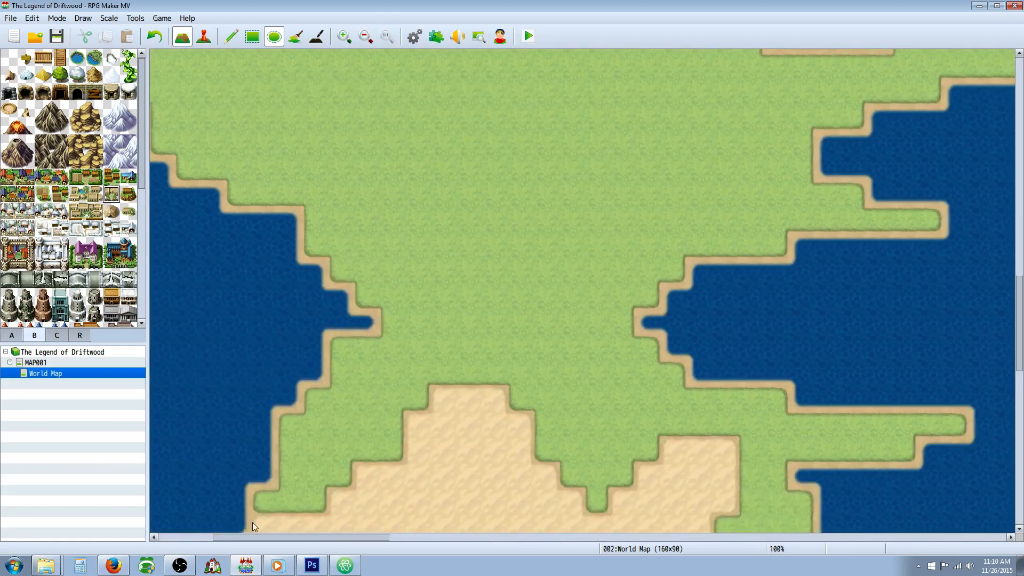
scroll(355, 417, "down", 5)
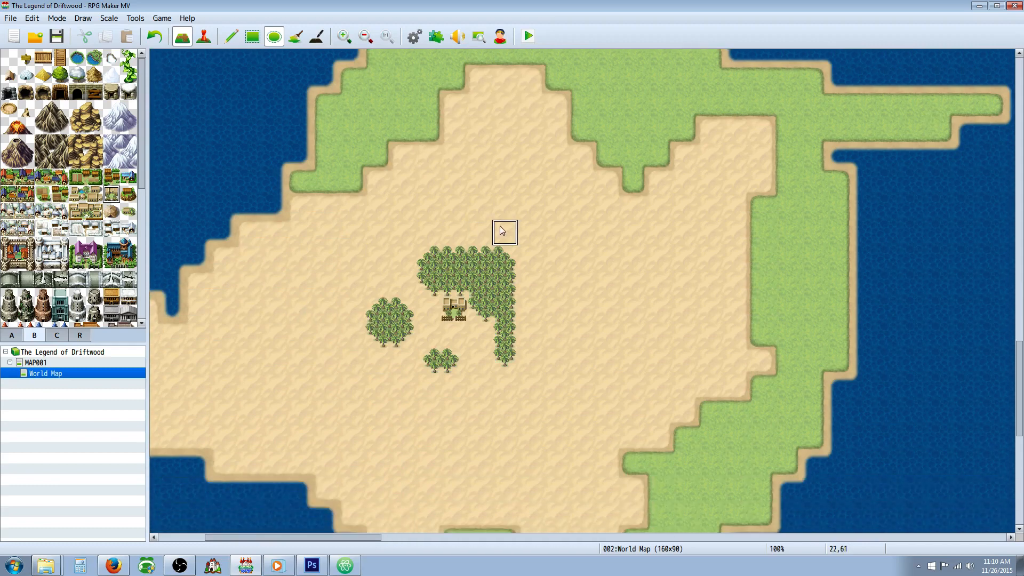
left_click(479, 258)
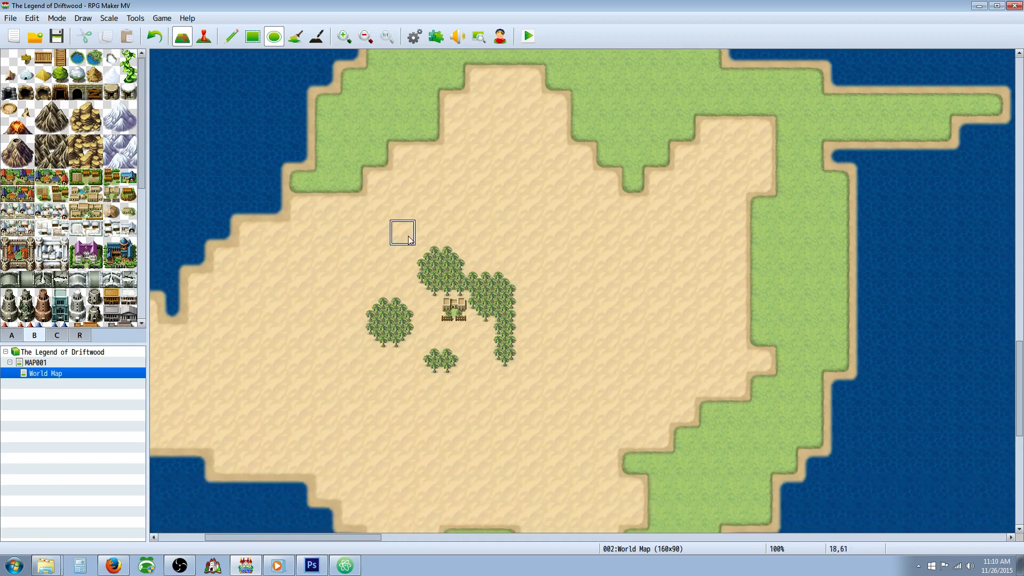
left_click(378, 310)
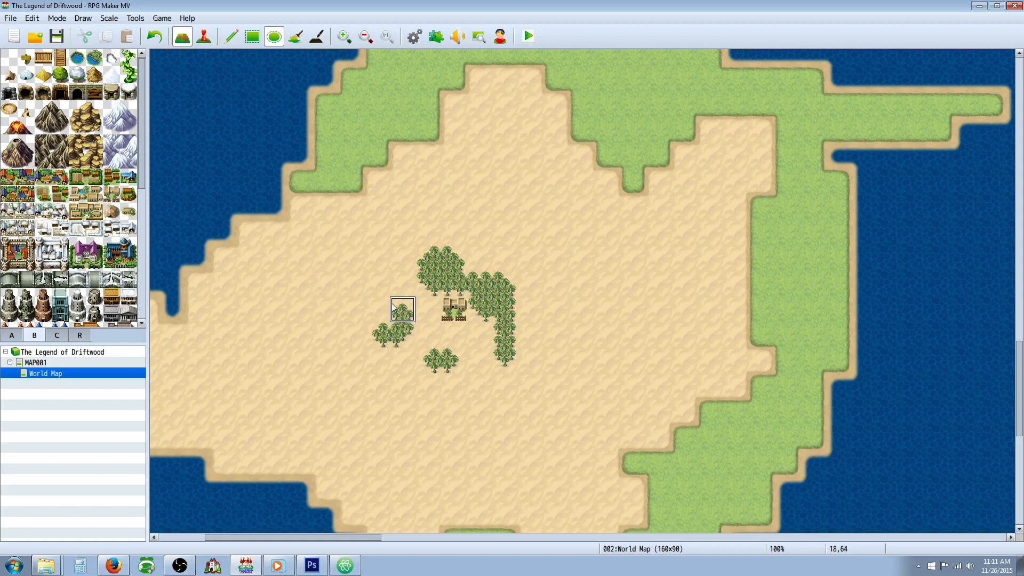
Step: Extend the grassland as a narrow strip southwest along the desert's northwestern coast
scroll(350, 302, "down", 3)
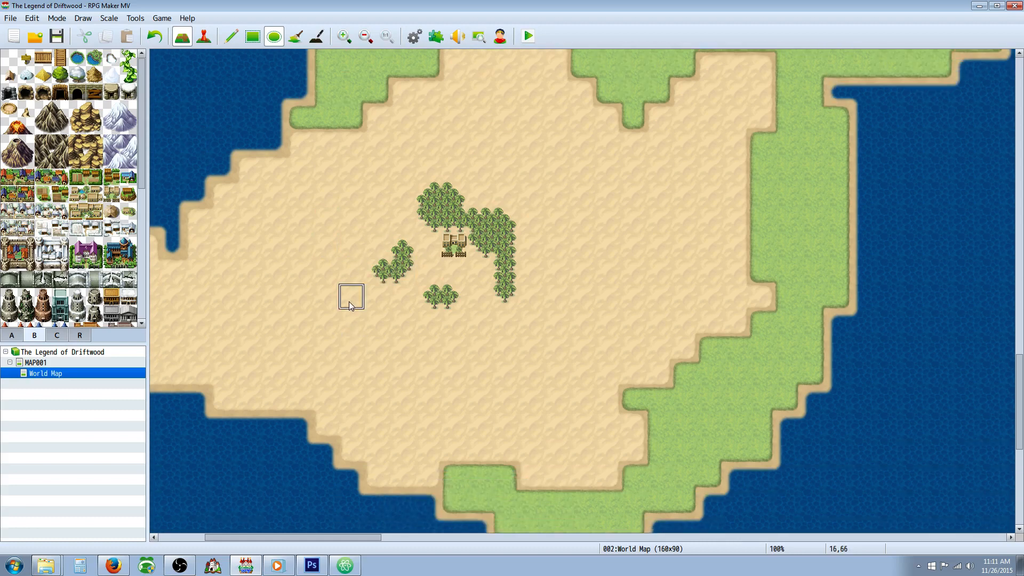
scroll(349, 302, "up", 3)
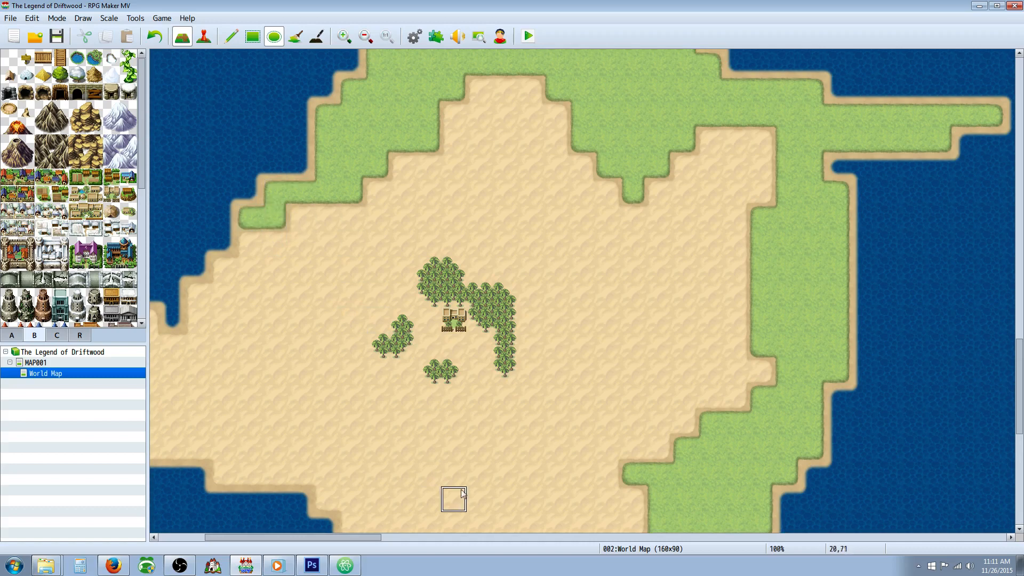
left_click_drag(358, 535, 324, 537)
left_click(379, 242)
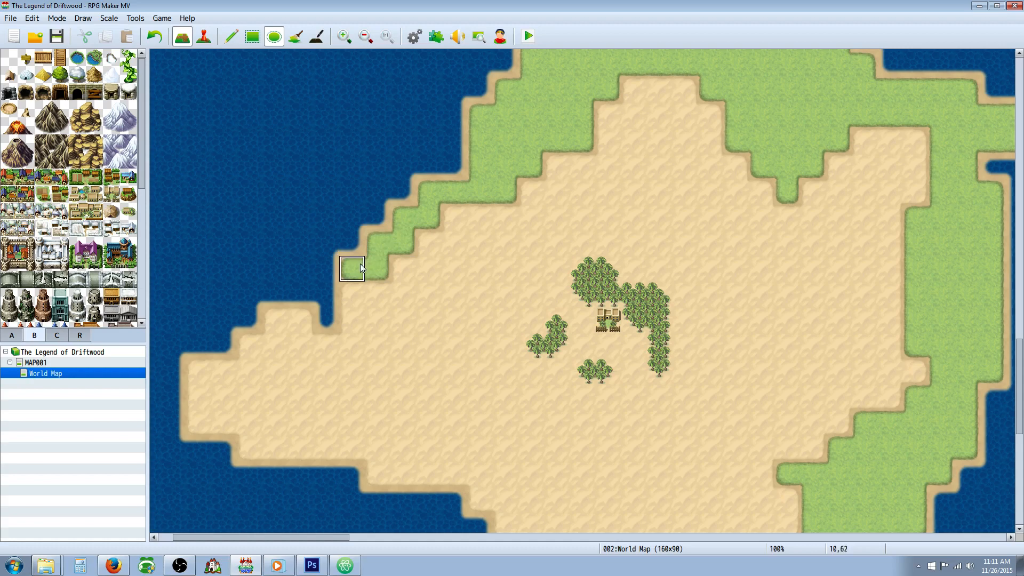
Step: Examine the desert's coastline and the southern half of the western continent, up close and at a reduced scale
scroll(531, 318, "down", 3)
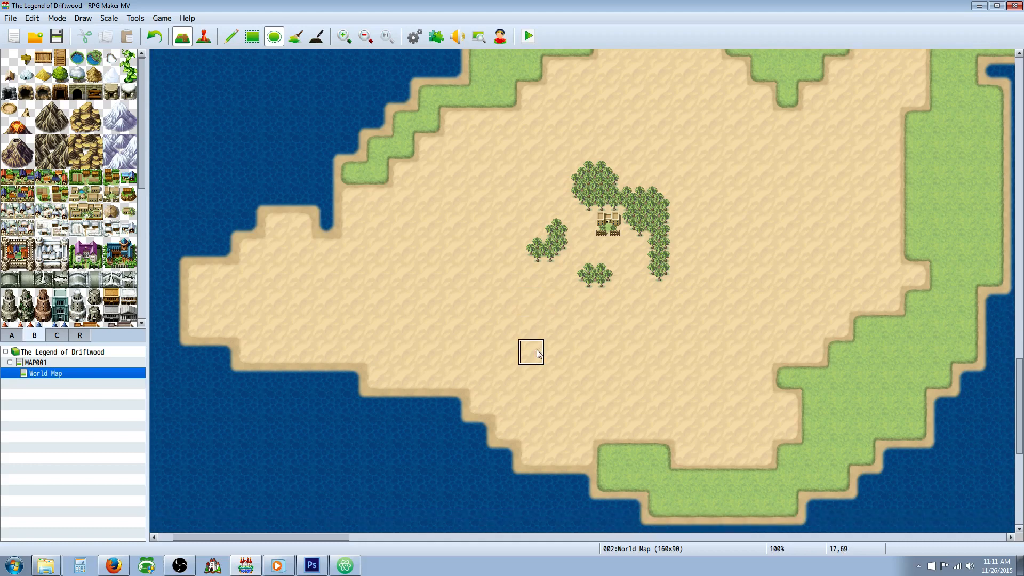
left_click_drag(350, 537, 390, 527)
scroll(527, 432, "up", 5)
scroll(530, 424, "up", 8)
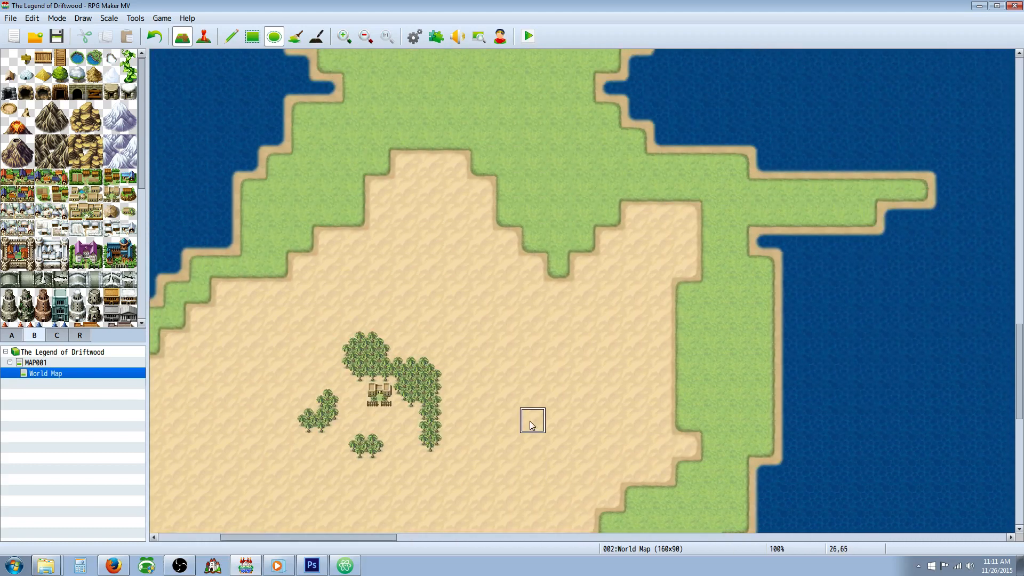
scroll(527, 432, "up", 2)
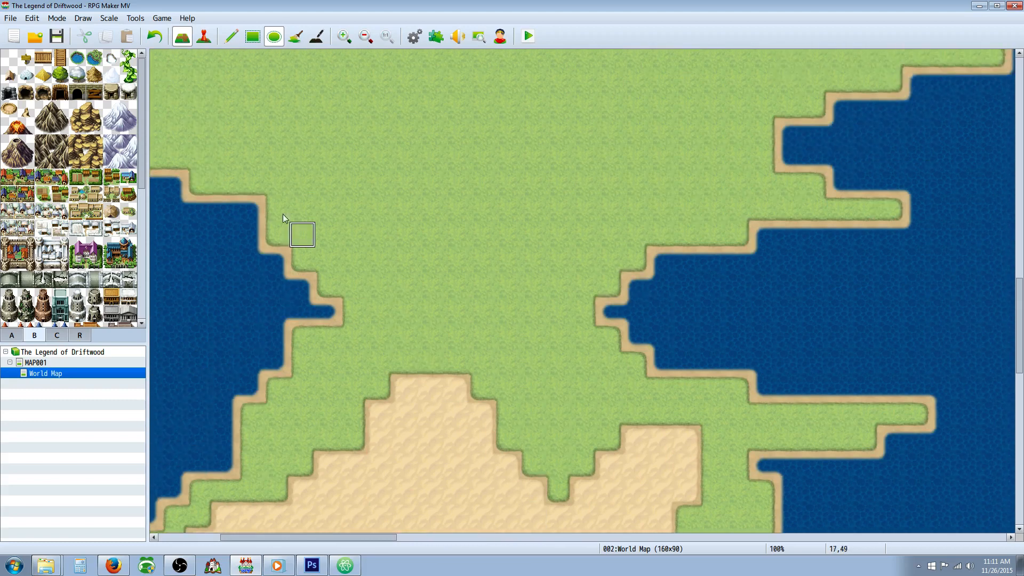
left_click(365, 38)
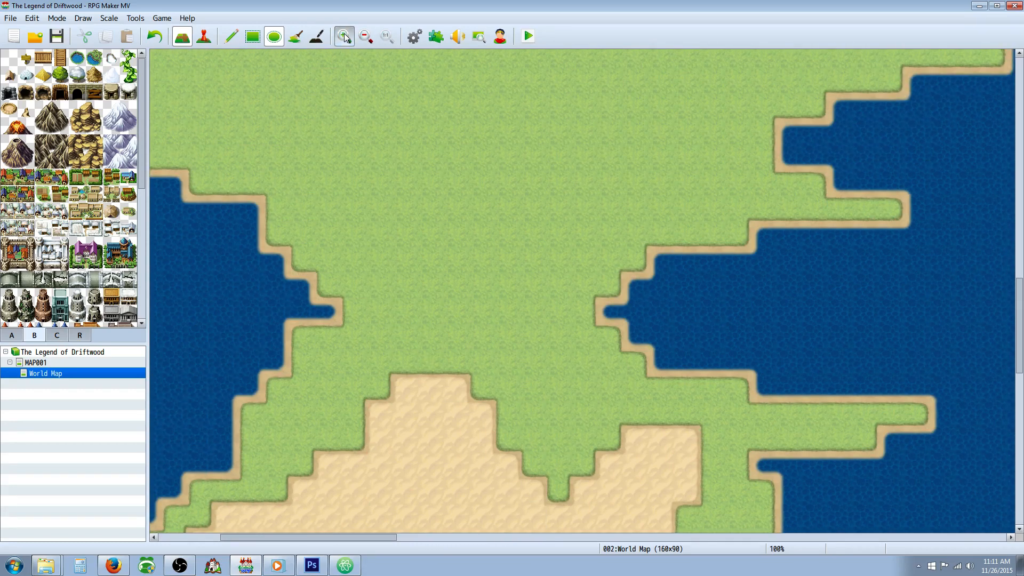
left_click(366, 37)
left_click(371, 40)
left_click(371, 40)
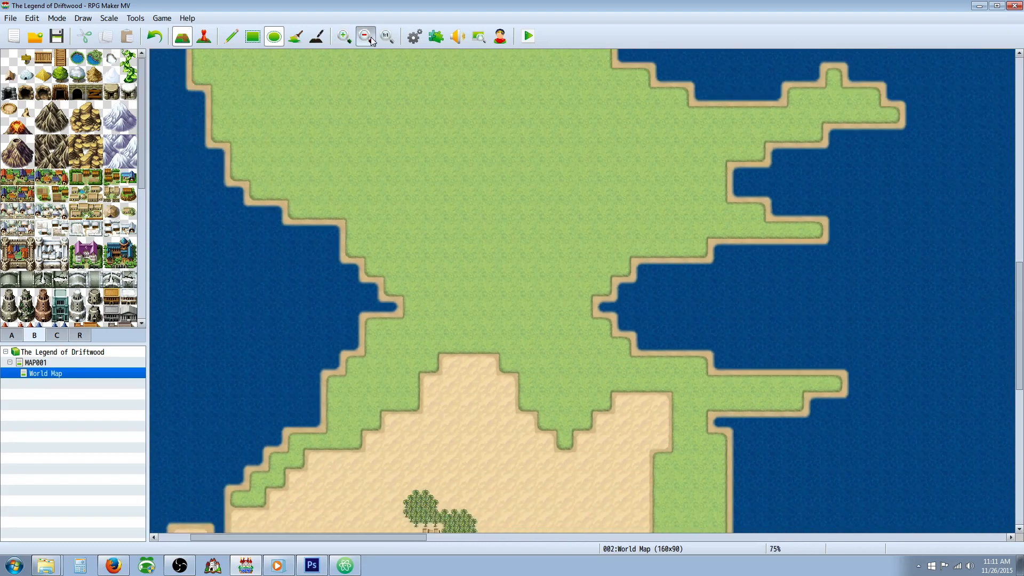
left_click(371, 40)
left_click(372, 39)
left_click(371, 39)
Step: Extend the grassland strip at the desert's northwestern coast a few tiles further south, filling the small water notch
left_click(372, 40)
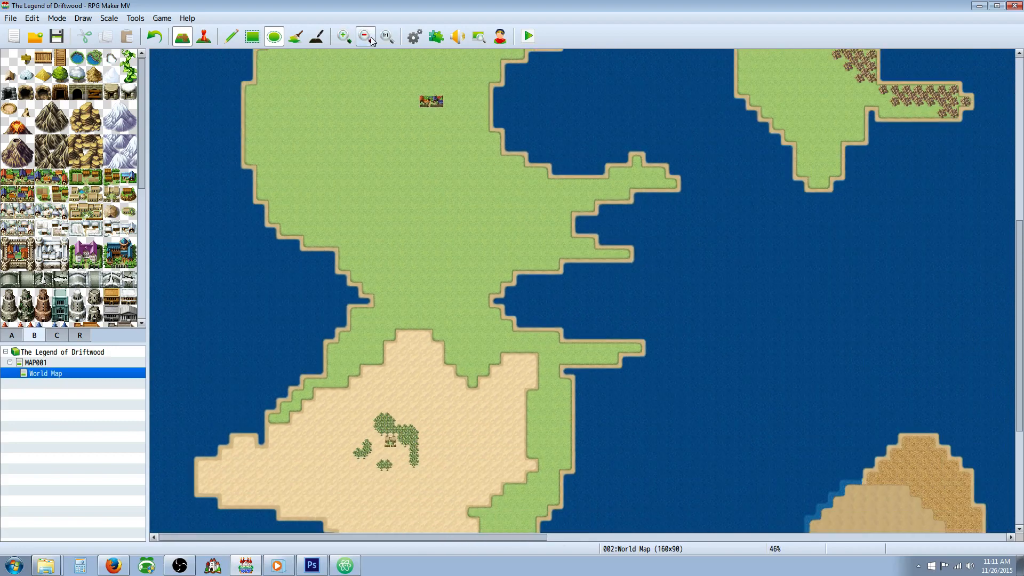
left_click(371, 40)
left_click(371, 39)
left_click(372, 40)
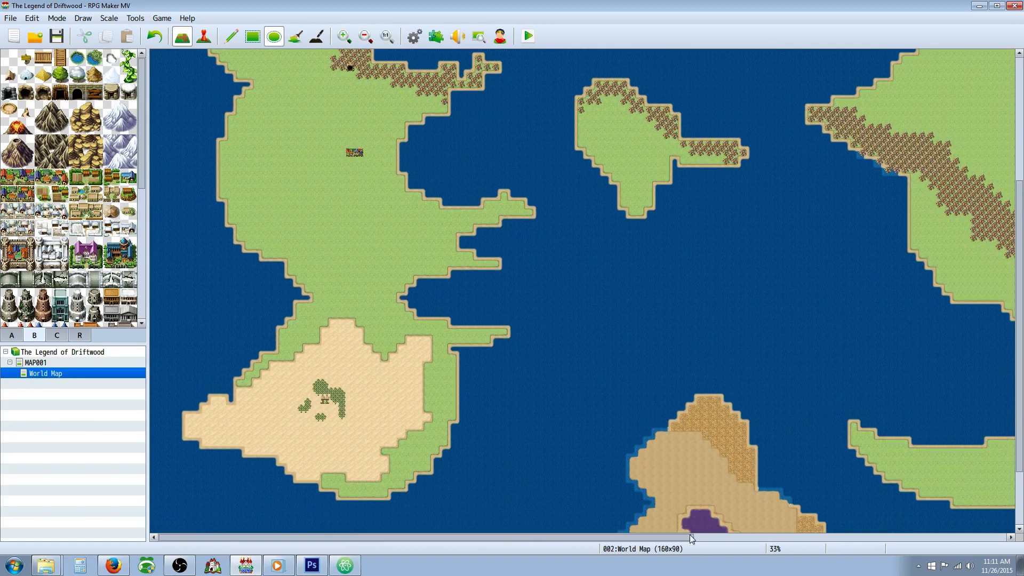
left_click_drag(690, 535, 713, 535)
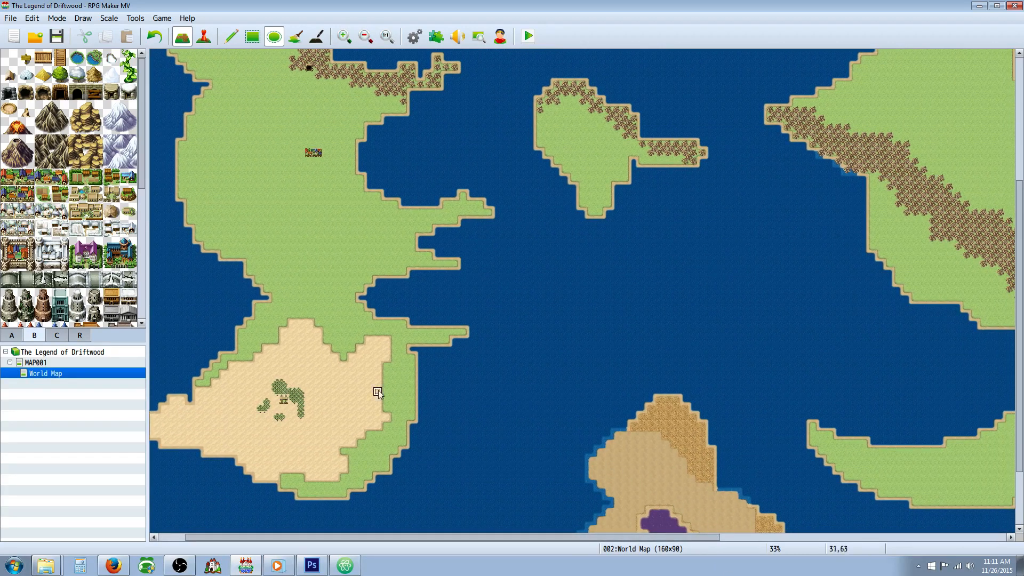
left_click_drag(464, 537, 414, 534)
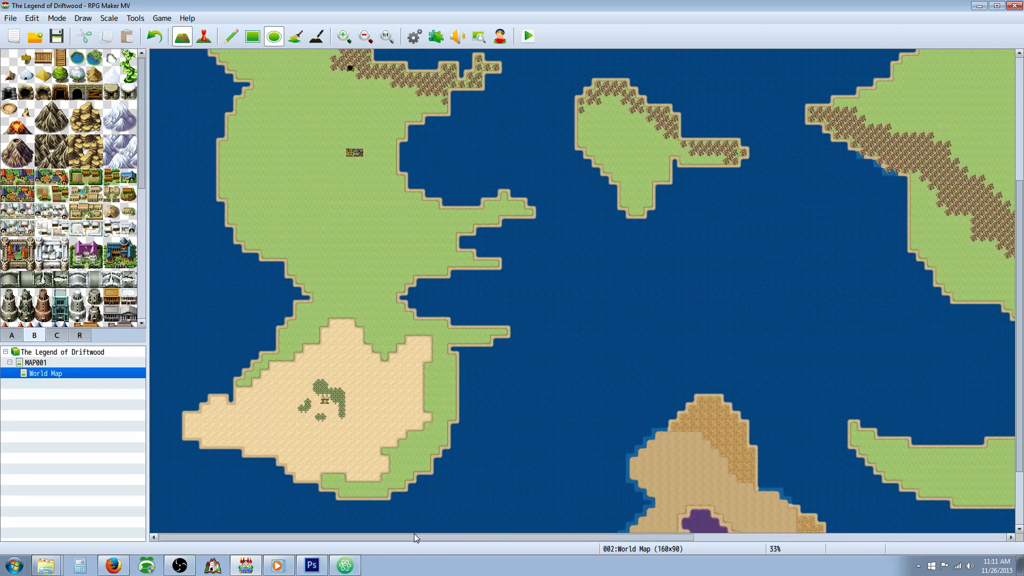
left_click(231, 399)
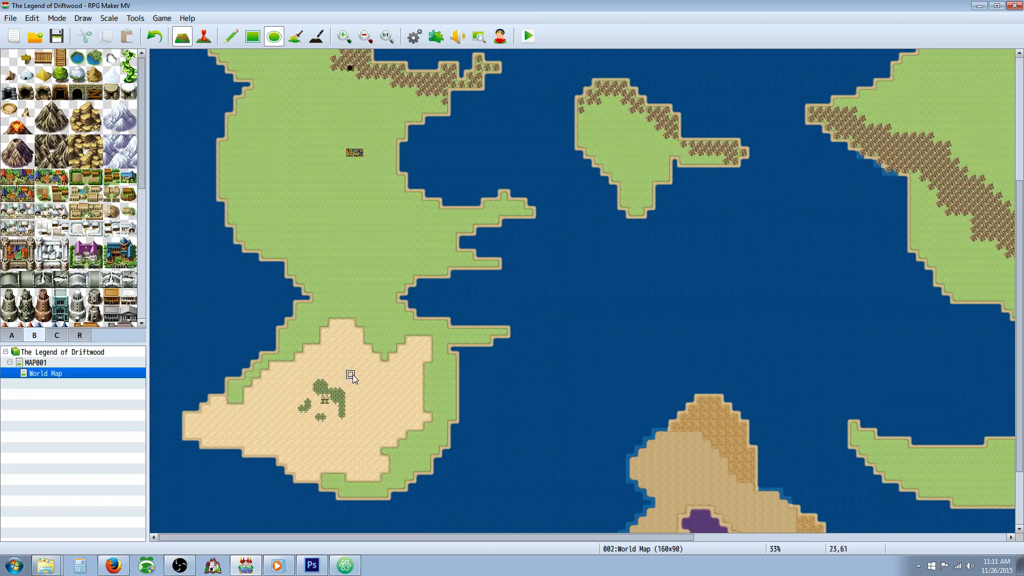
left_click(223, 399)
scroll(351, 288, "up", 3)
scroll(349, 284, "up", 4)
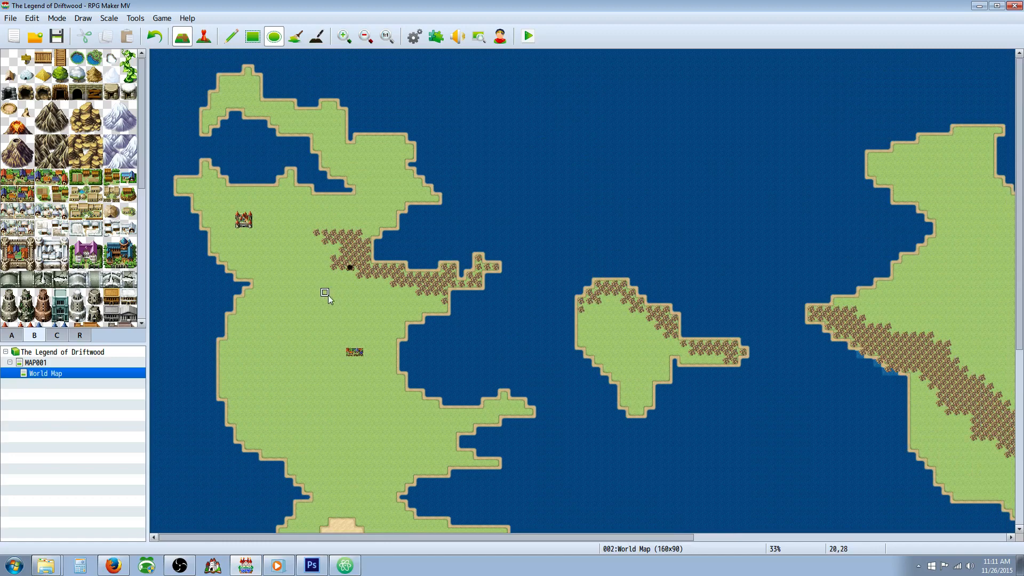
left_click_drag(374, 538, 708, 542)
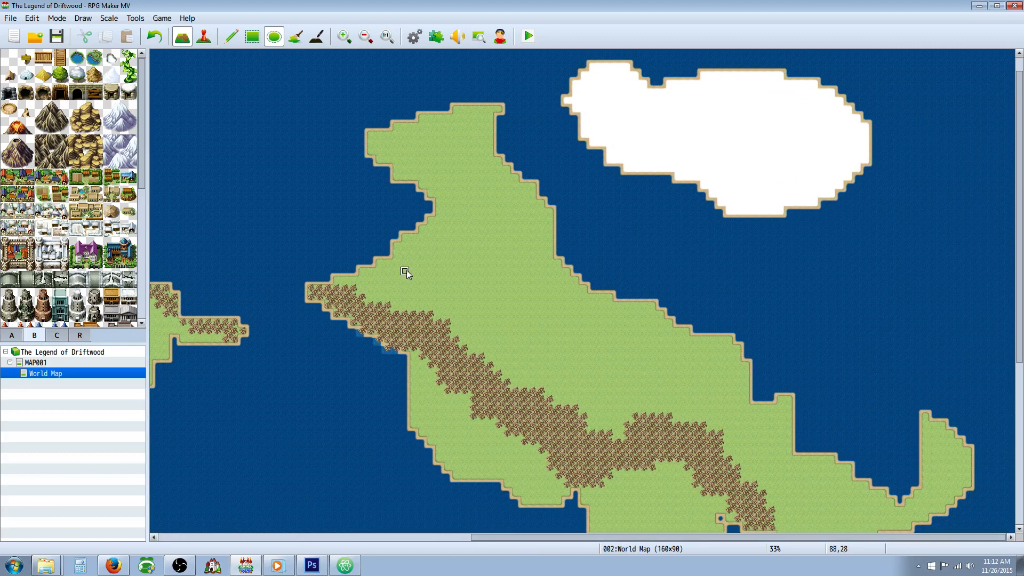
left_click_drag(142, 172, 144, 235)
left_click(26, 171)
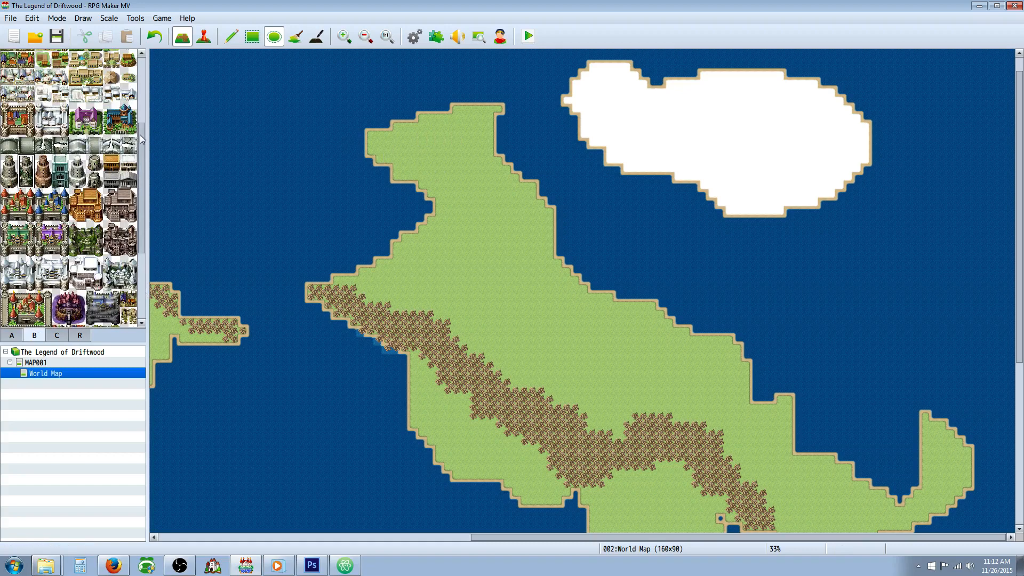
left_click_drag(144, 141, 144, 202)
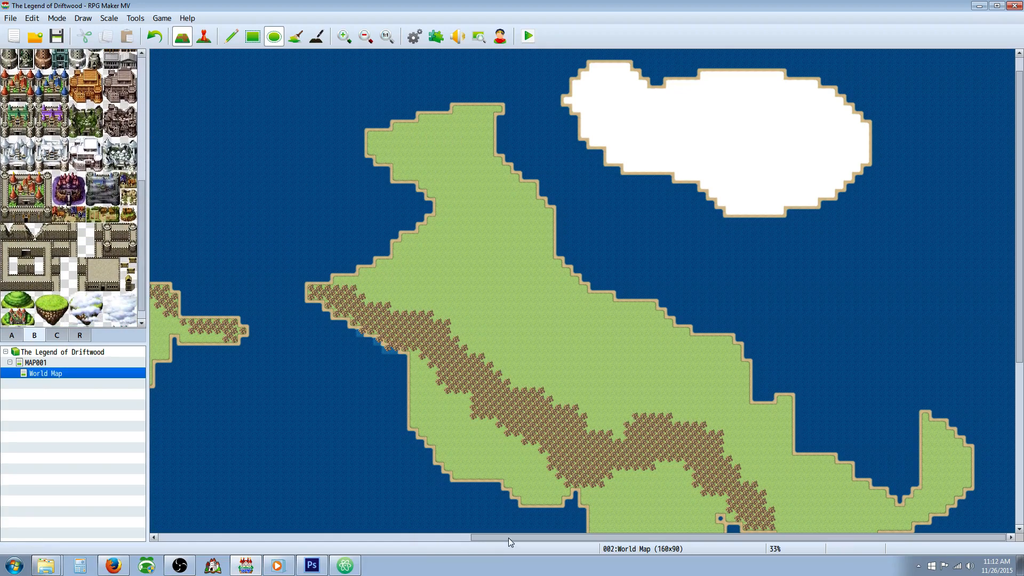
Step: Thin the northwestern stretch of the eastern continent's hill range and fill the coast southwest of it with grassland
scroll(419, 394, "down", 1)
scroll(419, 393, "down", 5)
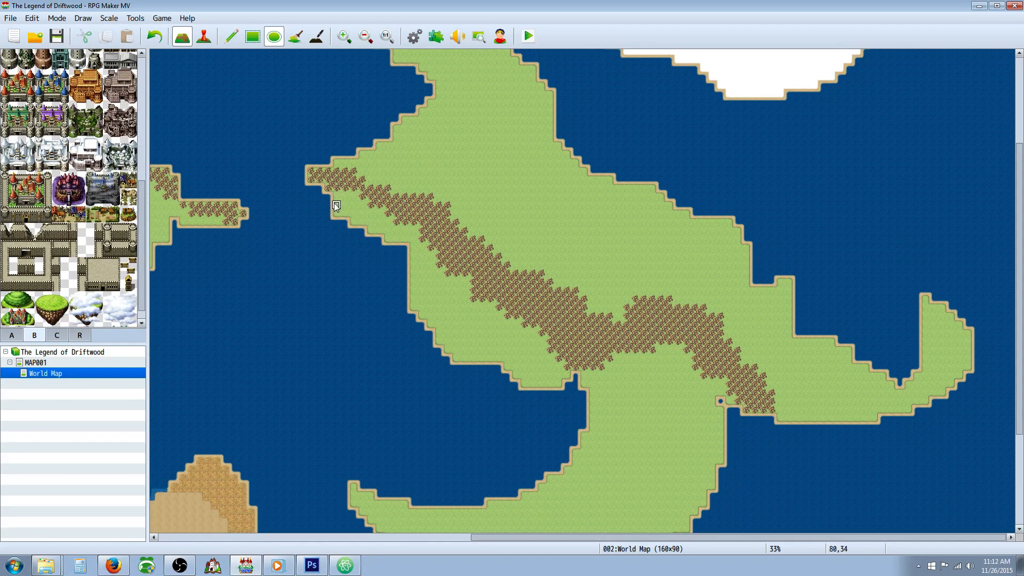
left_click_drag(345, 195, 338, 188)
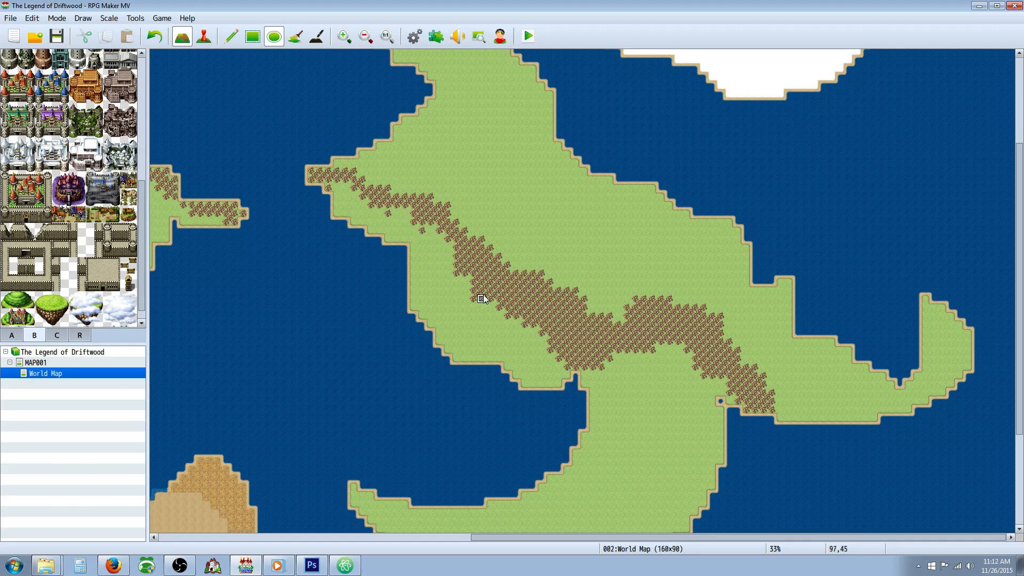
left_click_drag(463, 268, 454, 262)
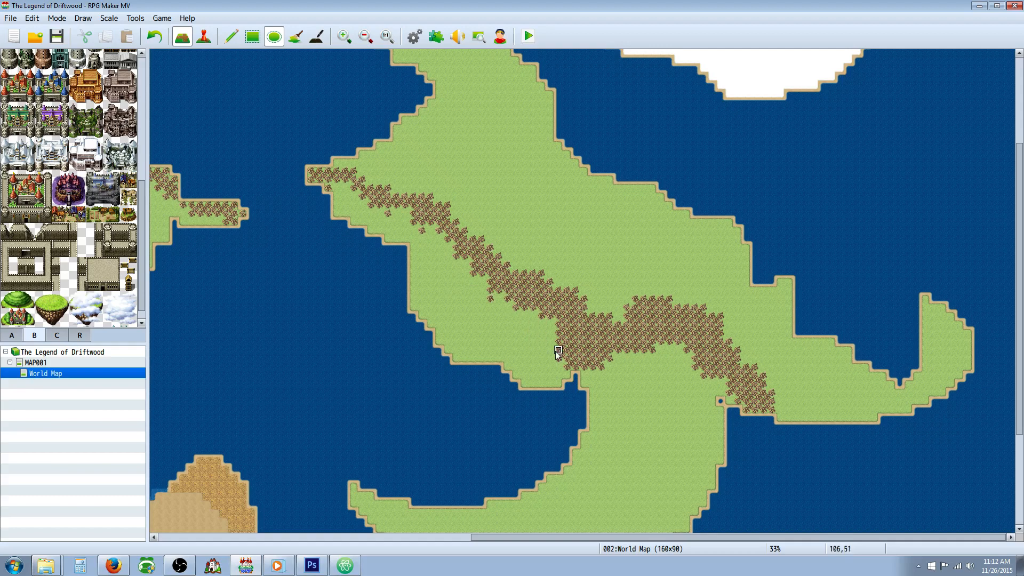
Step: Narrow the central and southeastern stretches of the eastern continent's hill range by replacing hills along its edges with grassland
left_click_drag(549, 366, 570, 355)
left_click_drag(651, 365, 656, 345)
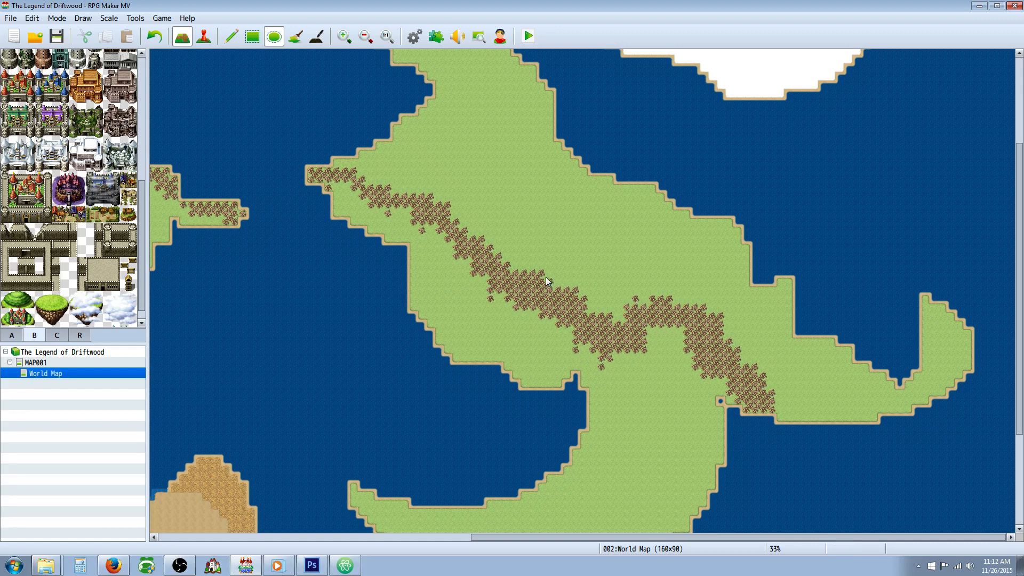
left_click_drag(544, 286, 536, 277)
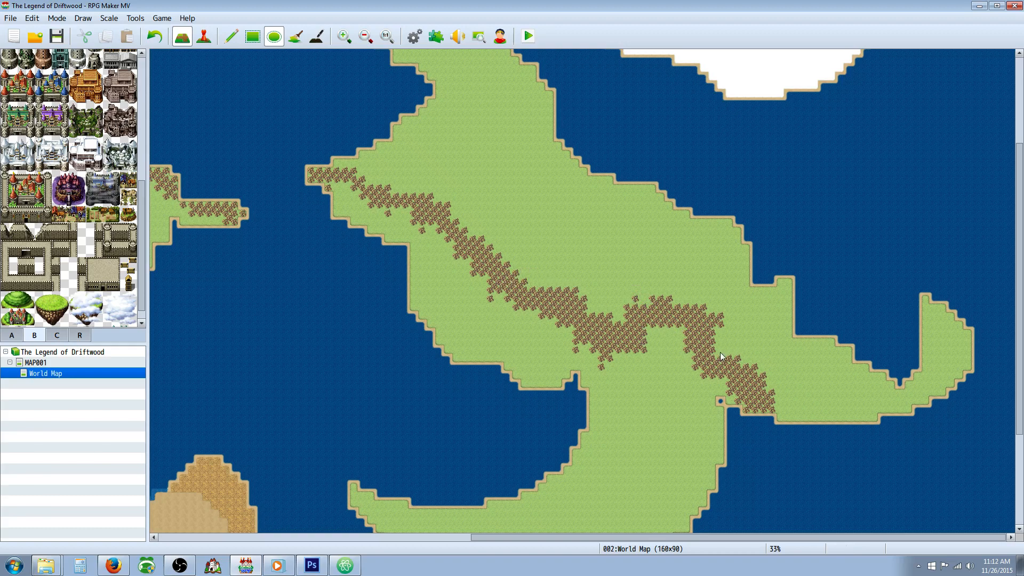
scroll(722, 357, "down", 2)
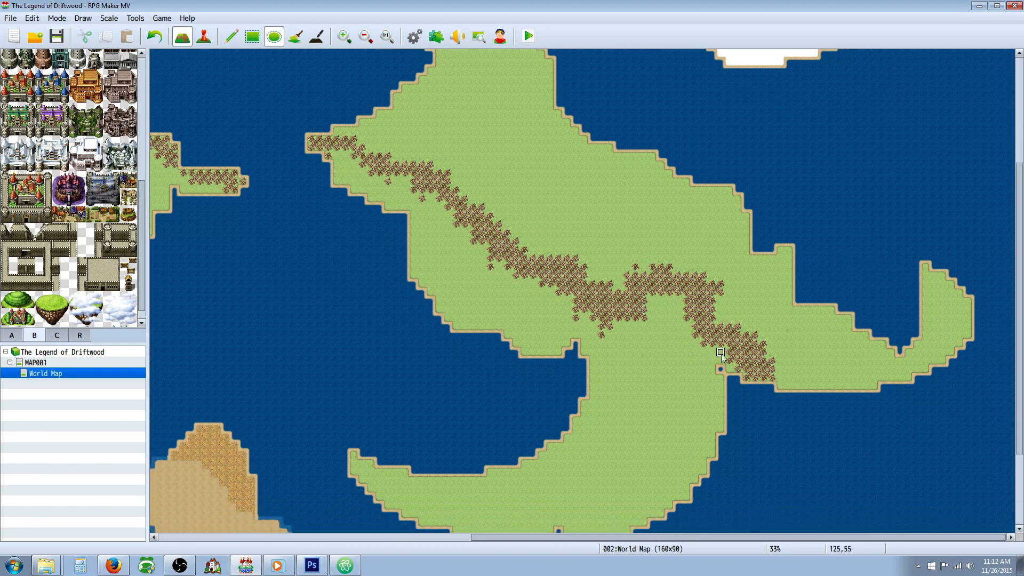
left_click_drag(769, 349, 753, 336)
Step: Examine the southern coasts, the central islands and the western continent to compare the landmasses
scroll(614, 384, "down", 3)
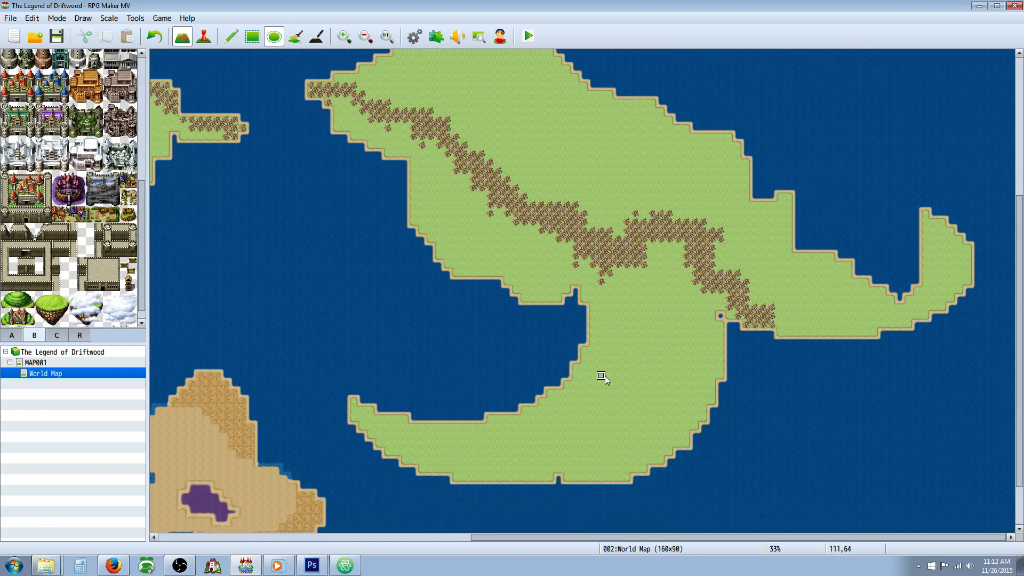
scroll(600, 376, "down", 3)
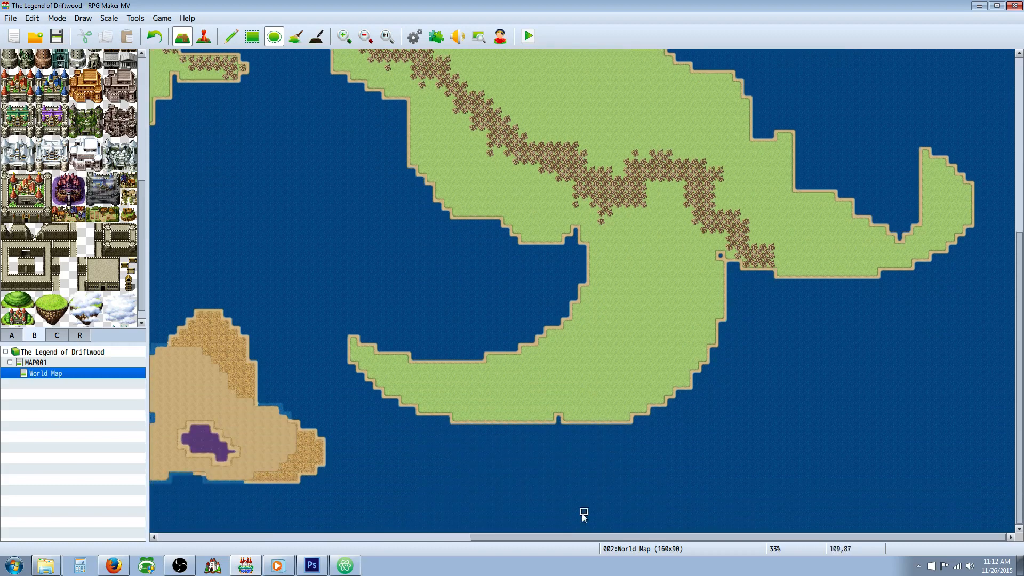
left_click_drag(571, 537, 530, 560)
scroll(477, 360, "up", 10)
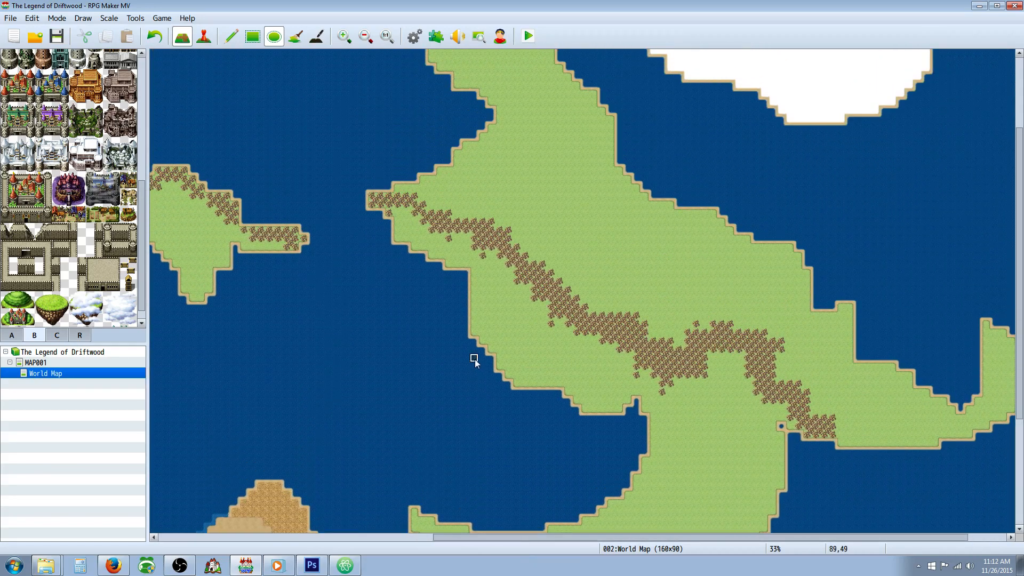
left_click_drag(641, 539, 417, 538)
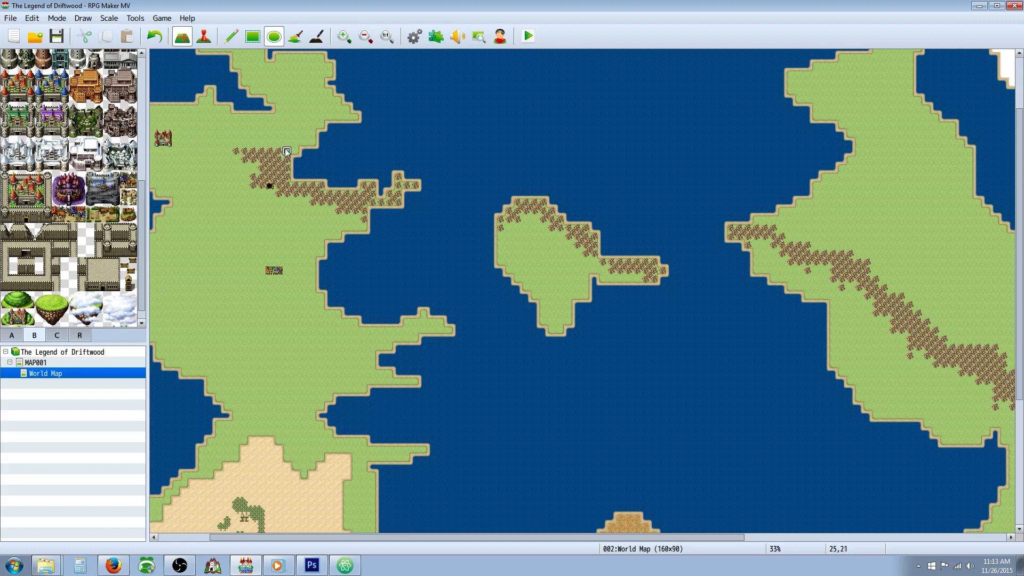
scroll(290, 140, "up", 3)
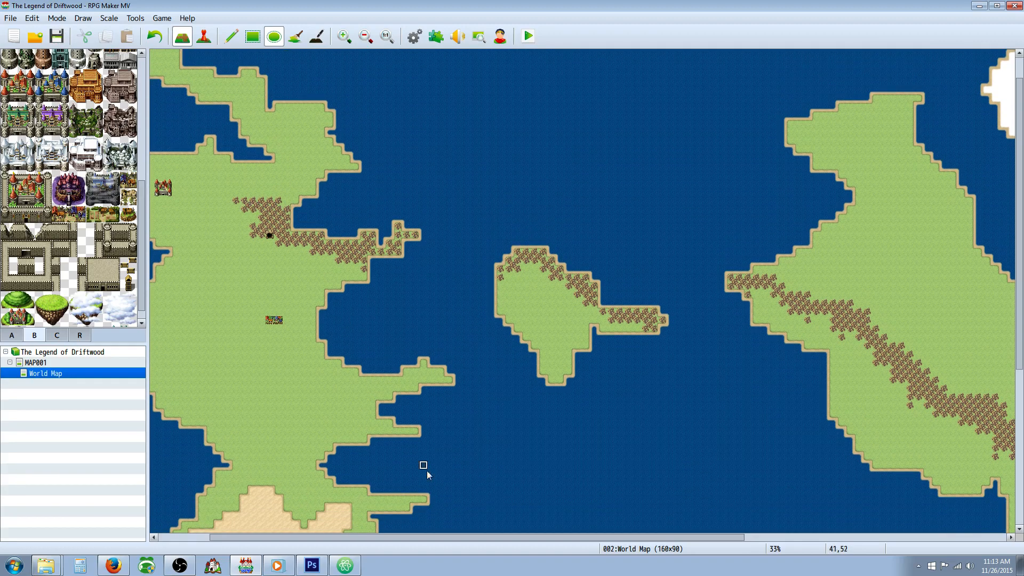
scroll(256, 355, "down", 8)
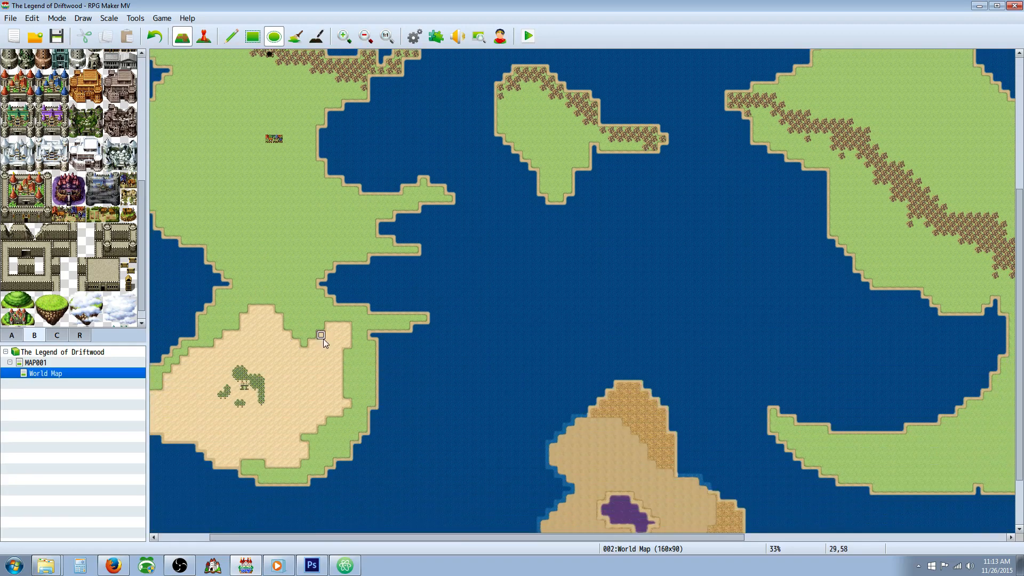
scroll(327, 338, "up", 3)
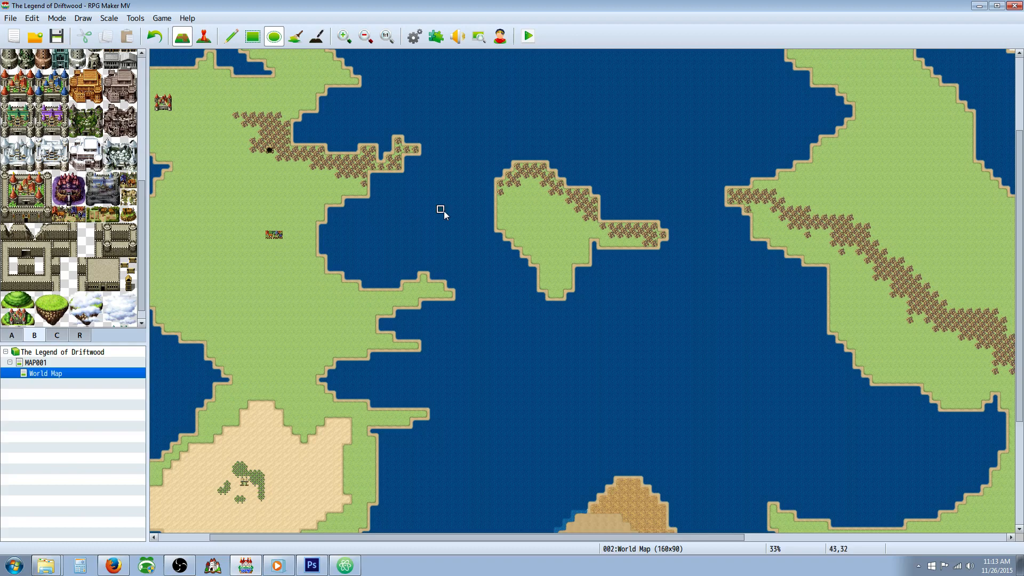
scroll(402, 239, "down", 4)
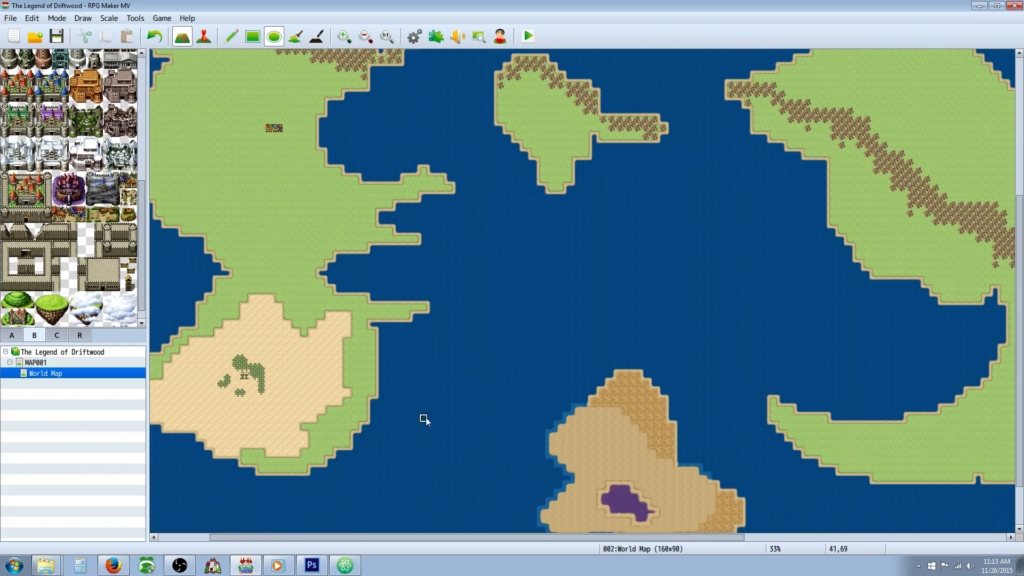
Step: Thin the hills further around the middle bend of the eastern continent's range
left_click_drag(358, 539, 615, 538)
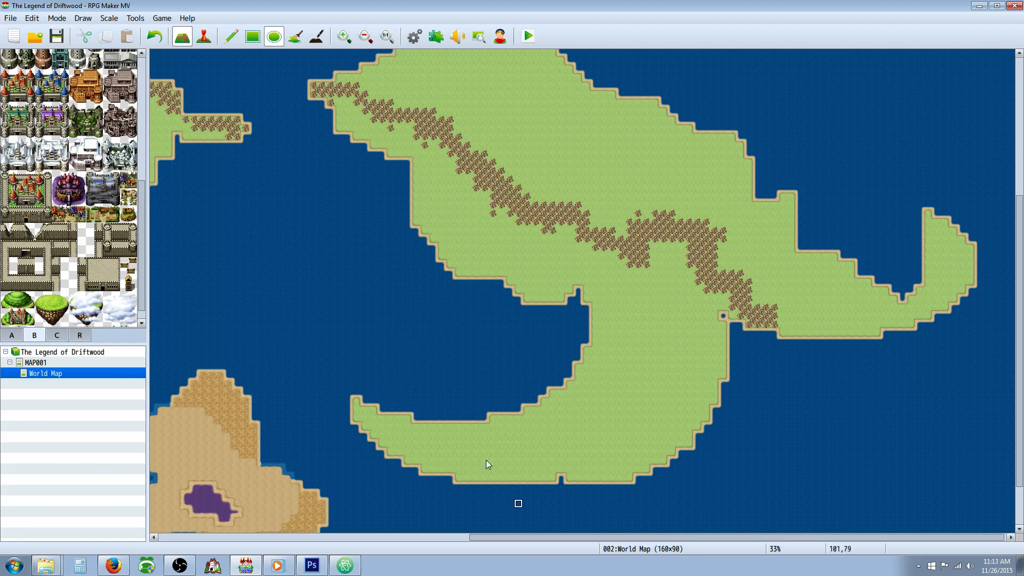
scroll(414, 377, "down", 3)
left_click_drag(531, 540, 290, 515)
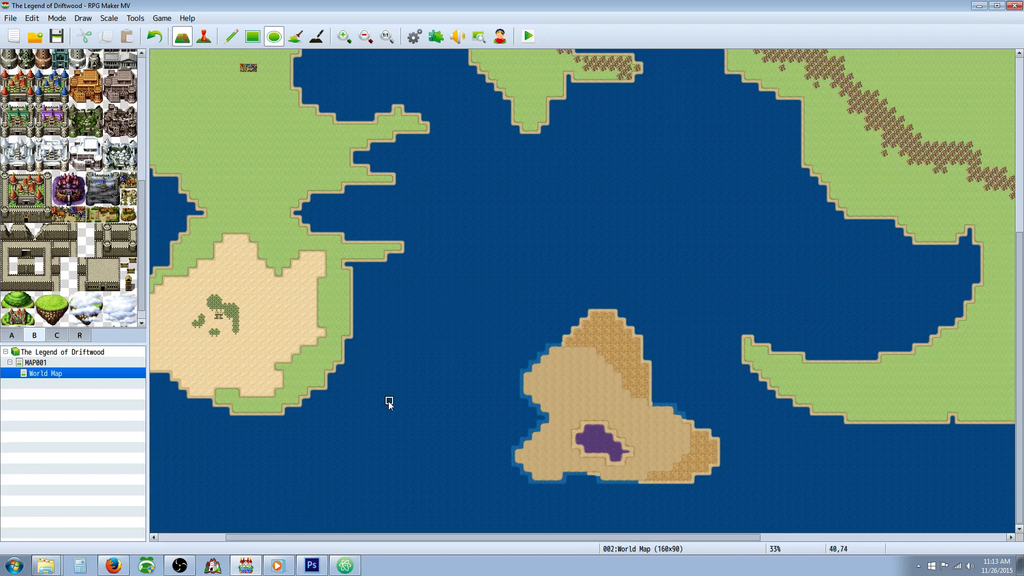
Step: Survey the layout of all continents and islands at 23% scale
scroll(385, 355, "up", 12)
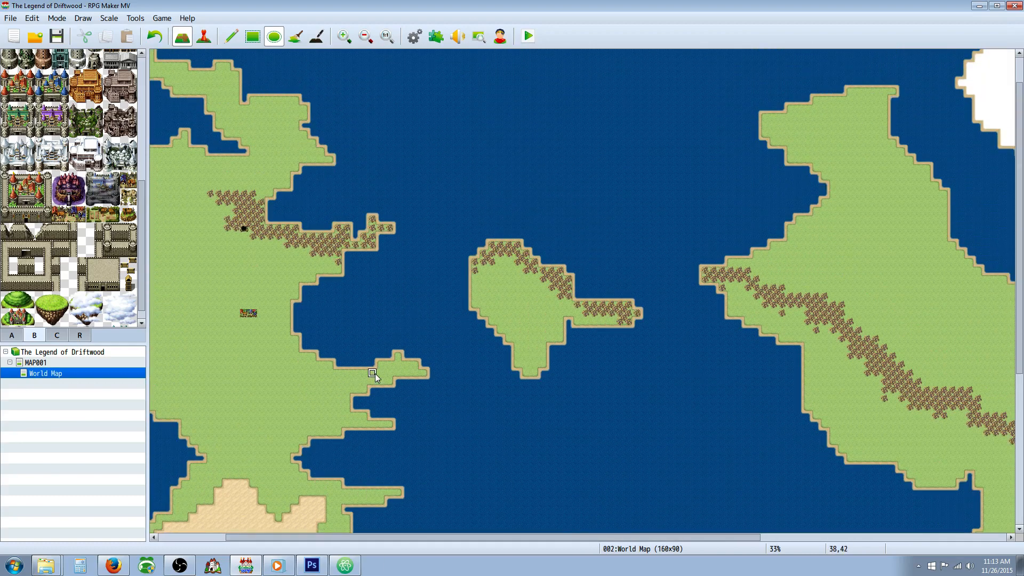
left_click(365, 36)
left_click(363, 39)
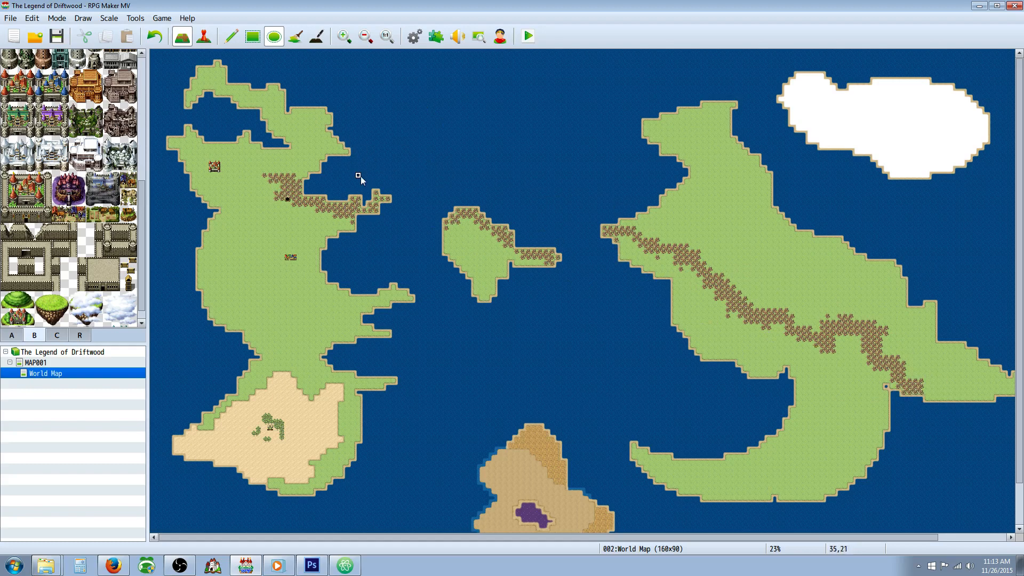
scroll(493, 252, "down", 2)
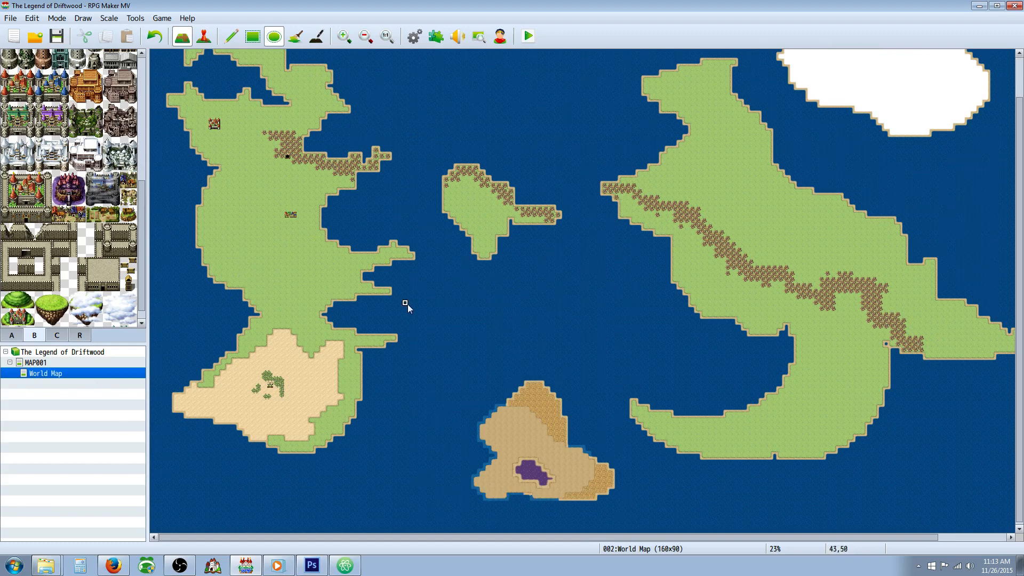
scroll(407, 304, "up", 2)
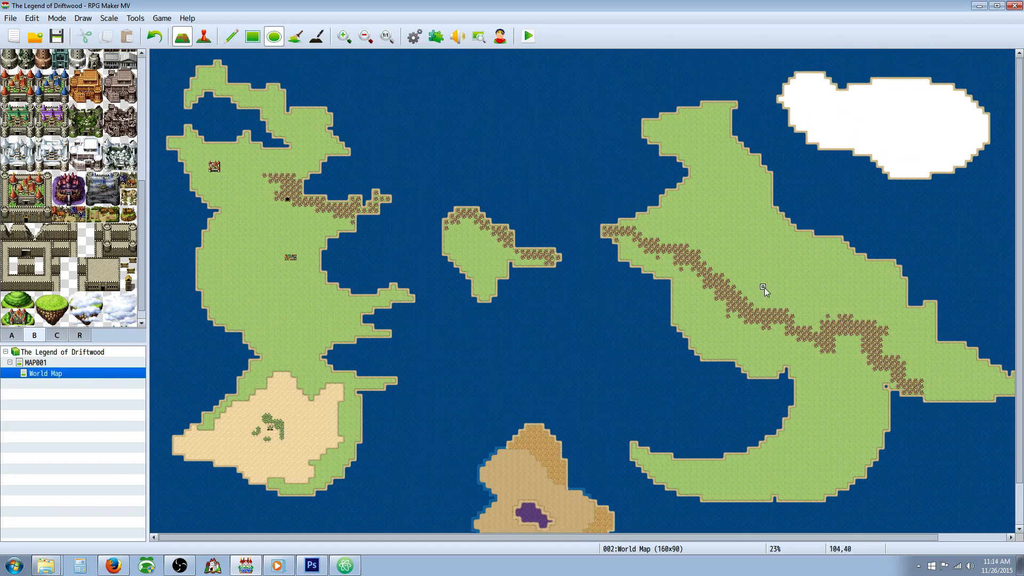
Step: Paint irregular patches of Forest (Snow) across the middle and eastern part of the northeastern snow island
scroll(515, 536, "right", 3)
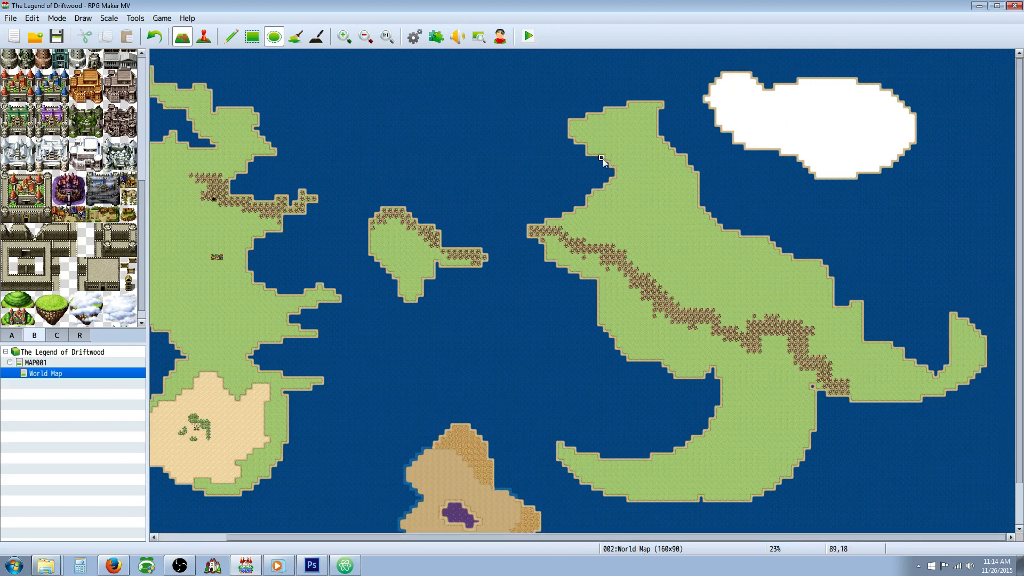
left_click_drag(144, 191, 138, 61)
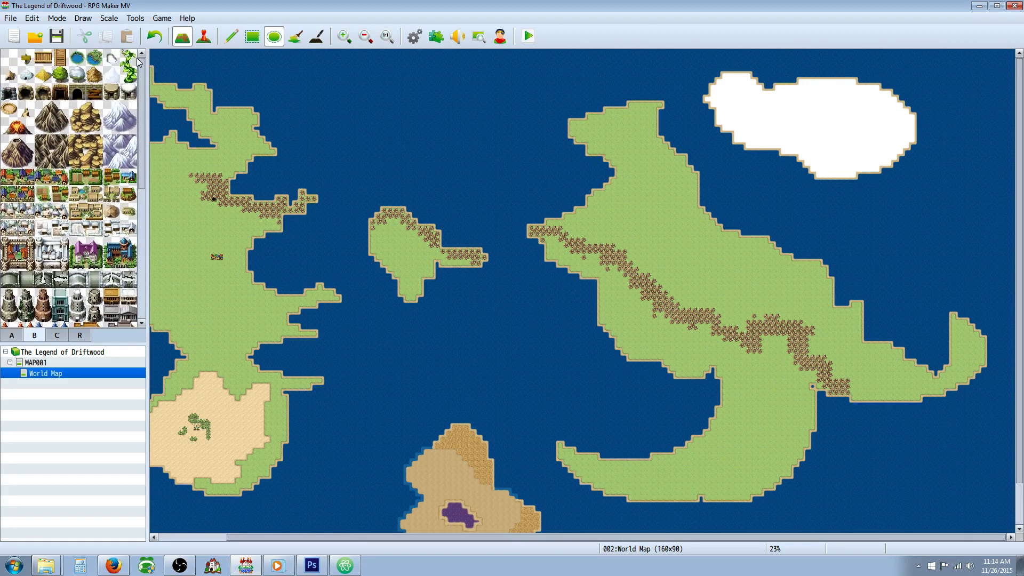
left_click(20, 337)
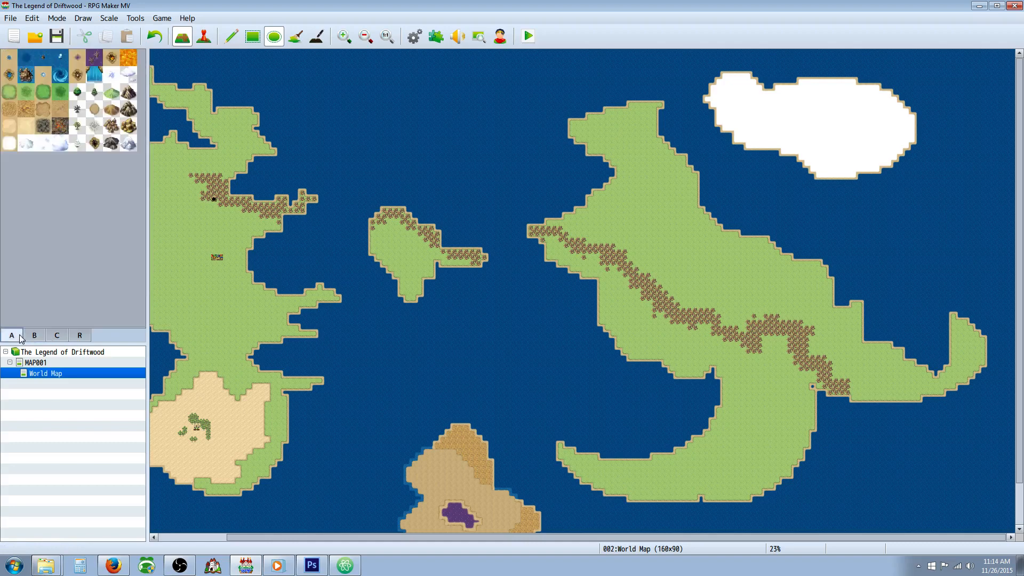
left_click(78, 143)
mouse_move(778, 126)
left_mouse_down()
mouse_move(783, 116)
mouse_move(847, 116)
mouse_move(821, 117)
mouse_move(865, 133)
mouse_move(864, 143)
left_mouse_up()
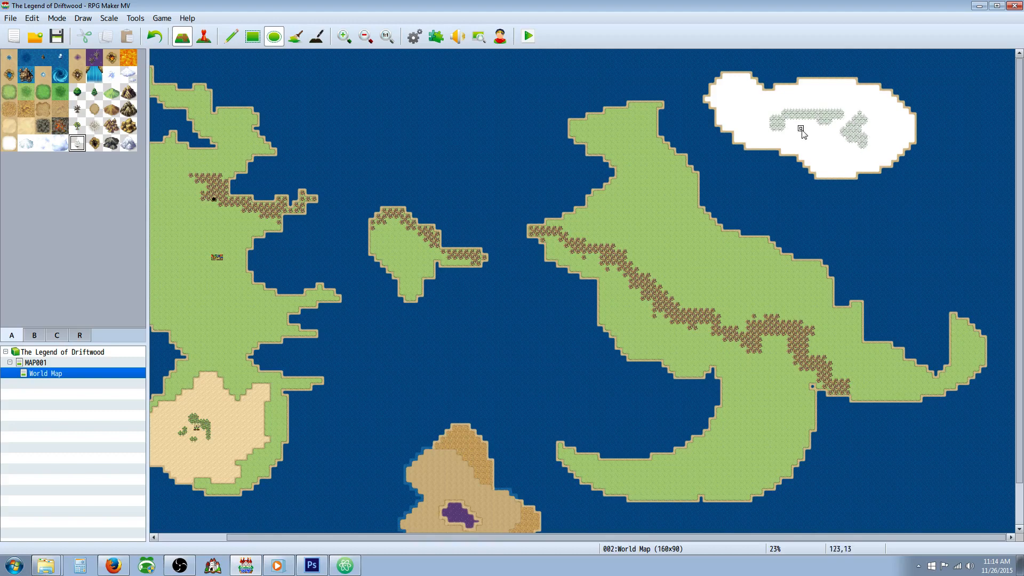
Step: Paint a snowy mountain range diagonally across the snow island and place a Village B (Snow) tile just southwest of it
left_click(128, 143)
mouse_move(747, 109)
left_mouse_down()
mouse_move(803, 109)
mouse_move(867, 171)
mouse_move(827, 121)
mouse_move(806, 113)
mouse_move(791, 124)
left_mouse_up()
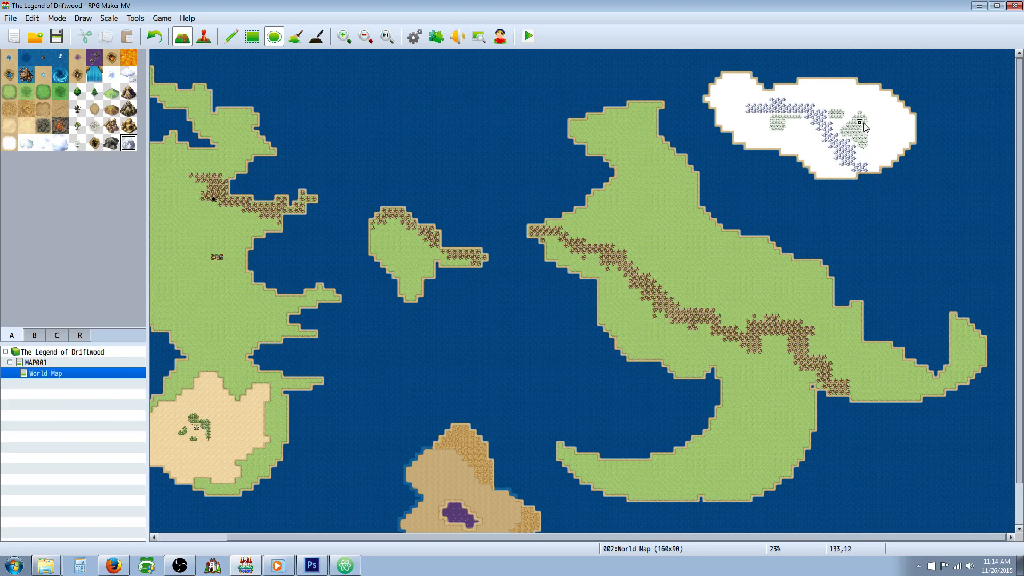
left_click(35, 336)
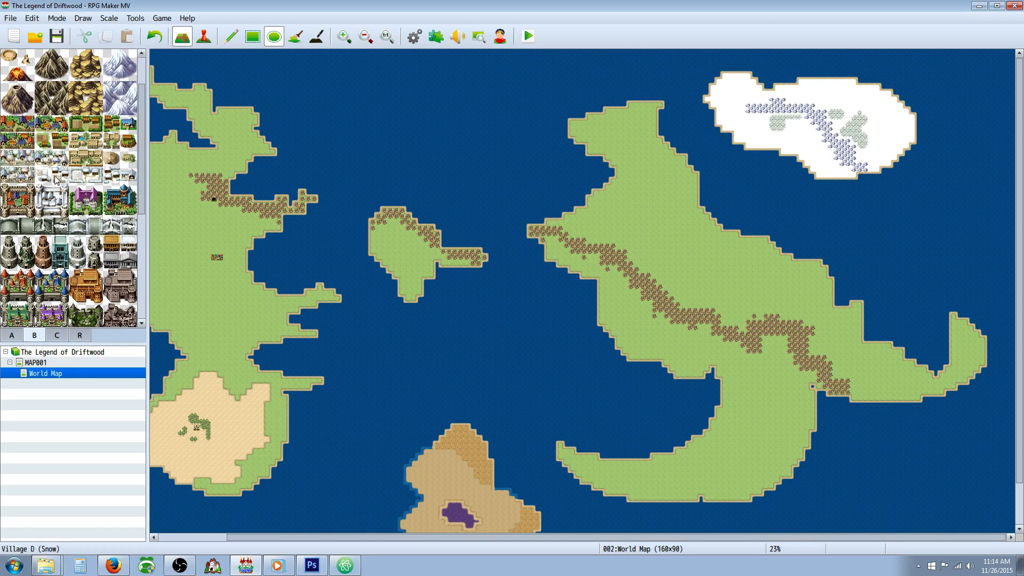
left_click(112, 176)
Step: Place a Fortress City (Snow) tile on the snow island's eastern side and scatter small snowy forest patches near its western, northern and southern shores
left_click(52, 200)
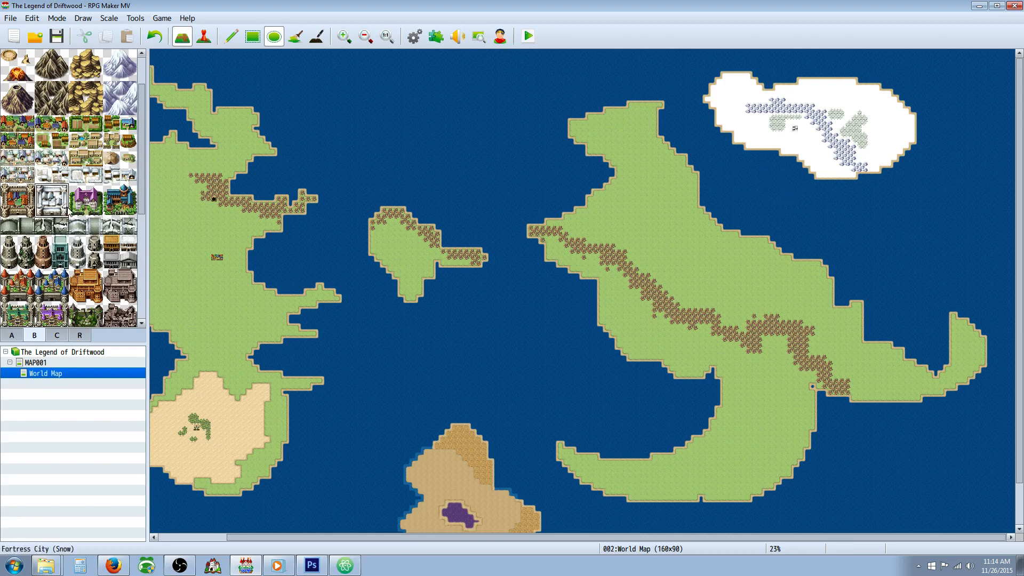
left_click(880, 132)
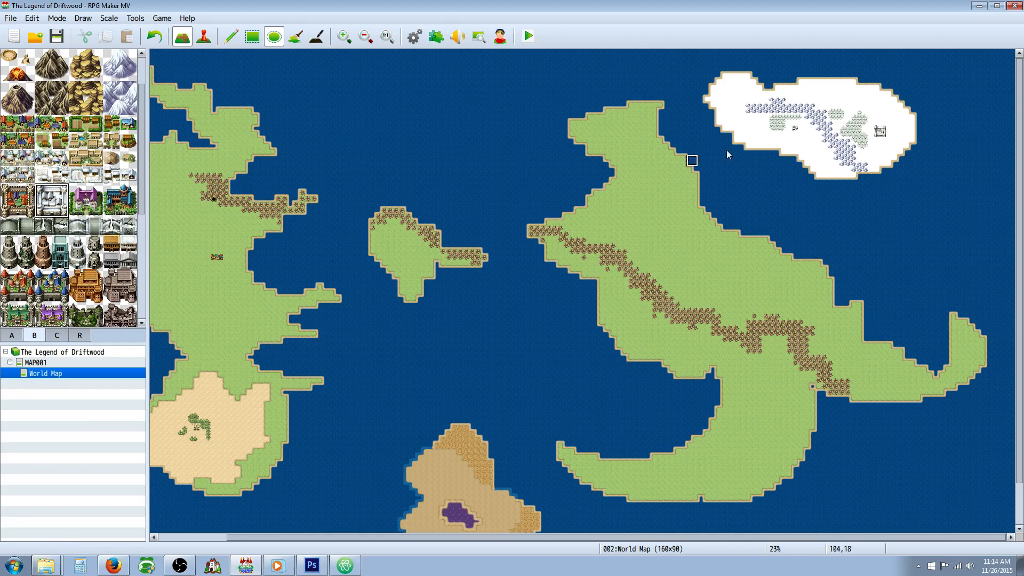
right_click(779, 121)
left_click_drag(726, 93, 731, 94)
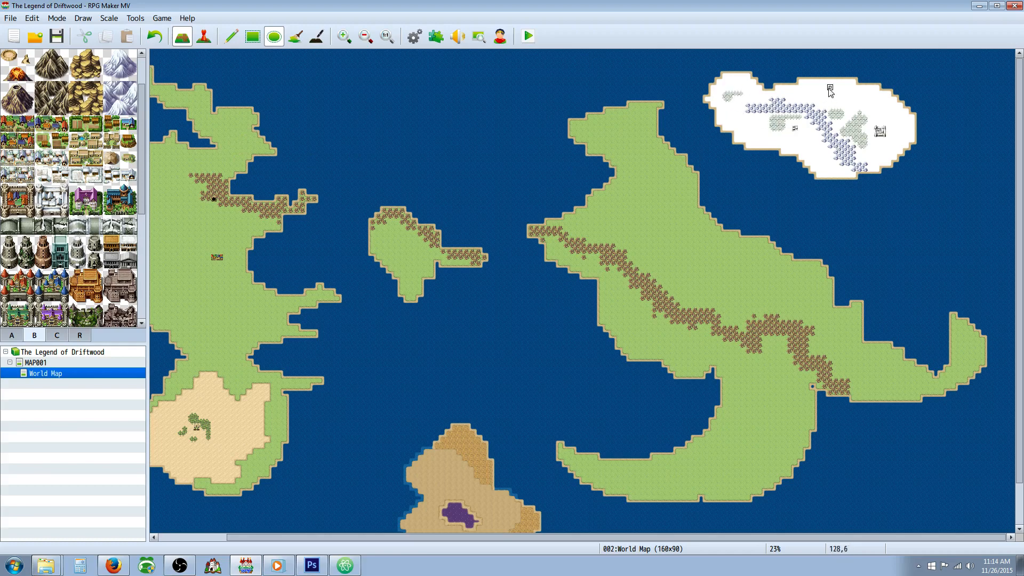
left_click_drag(830, 93, 835, 94)
left_click(841, 105)
left_click_drag(813, 153, 820, 158)
left_click(832, 166)
scroll(478, 253, "down", 2)
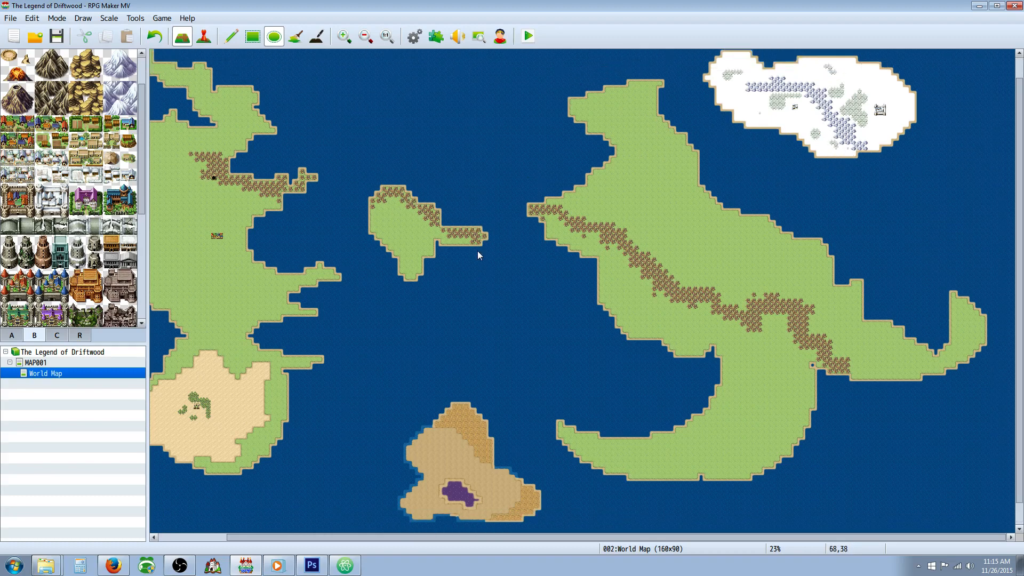
scroll(478, 251, "up", 2)
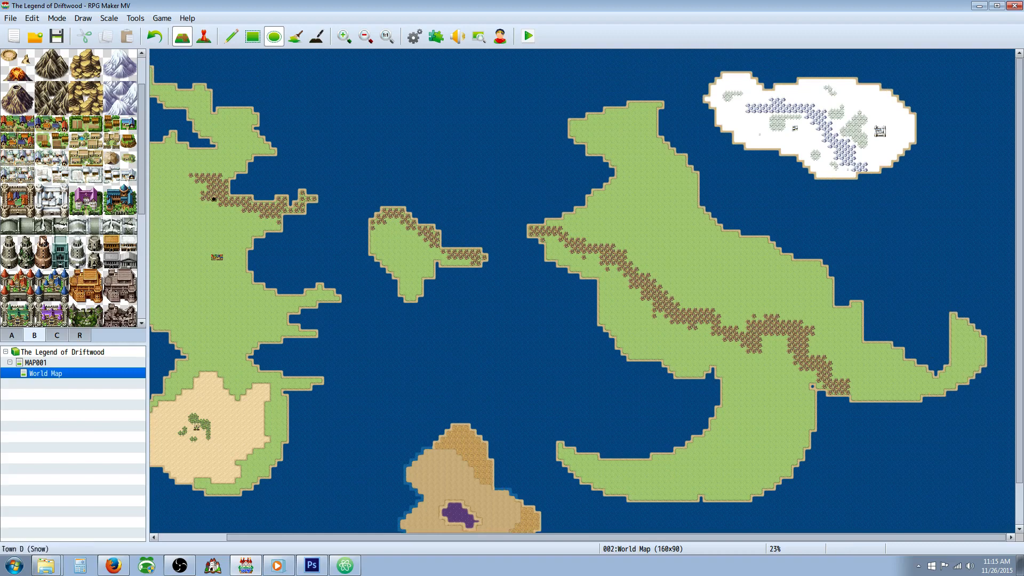
left_click(11, 335)
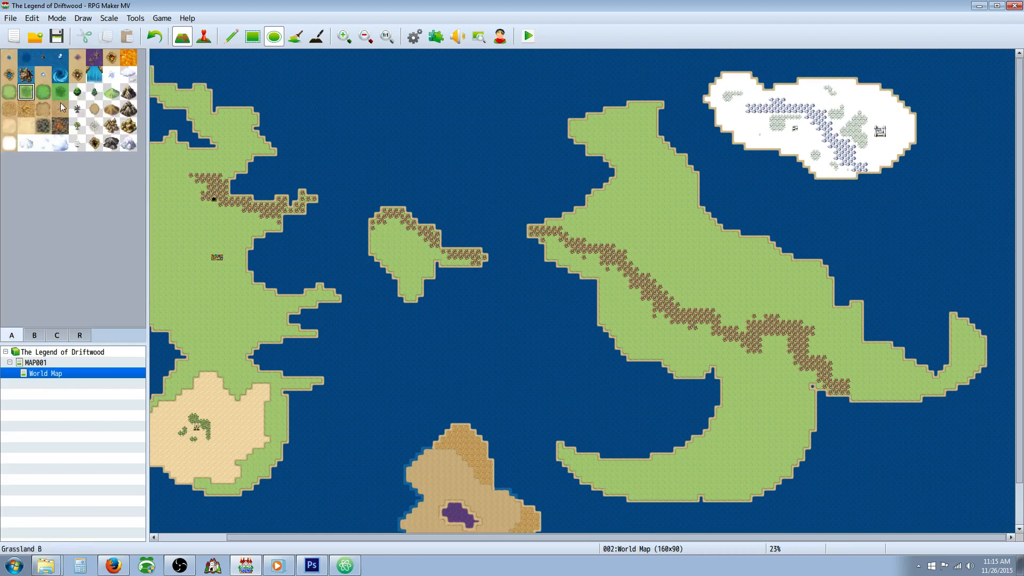
right_click(642, 206)
left_click(60, 93)
left_click(31, 90)
left_click(77, 125)
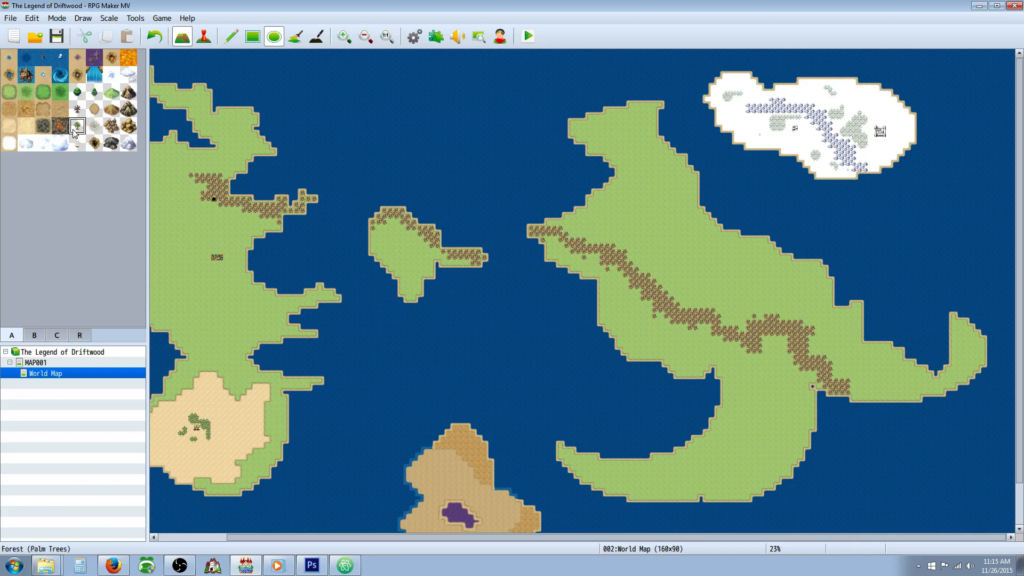
Step: Paint green forest patches across the northern part of the eastern continent and a curved forest band along its southern crescent
left_click(78, 91)
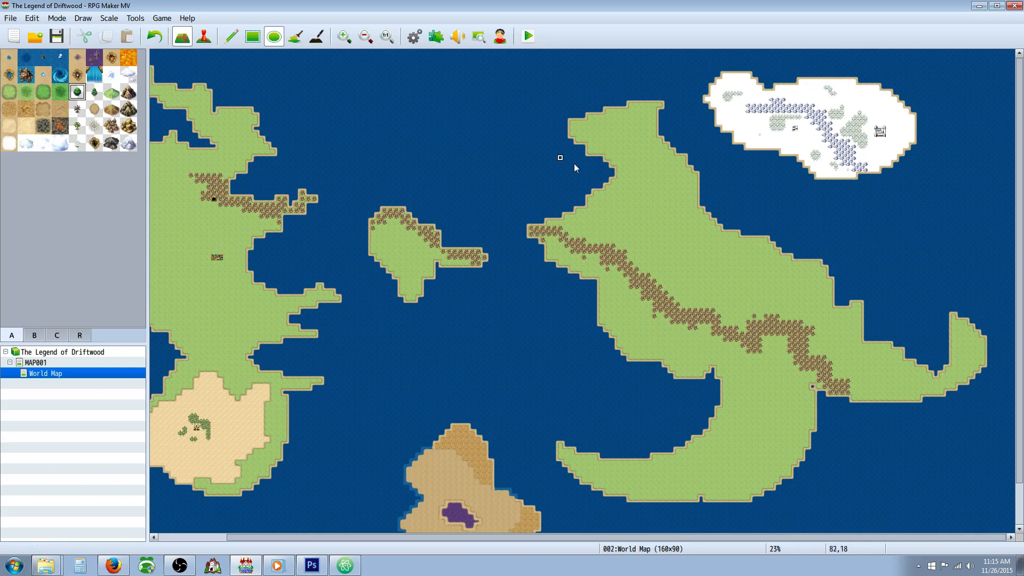
left_click_drag(655, 244, 666, 238)
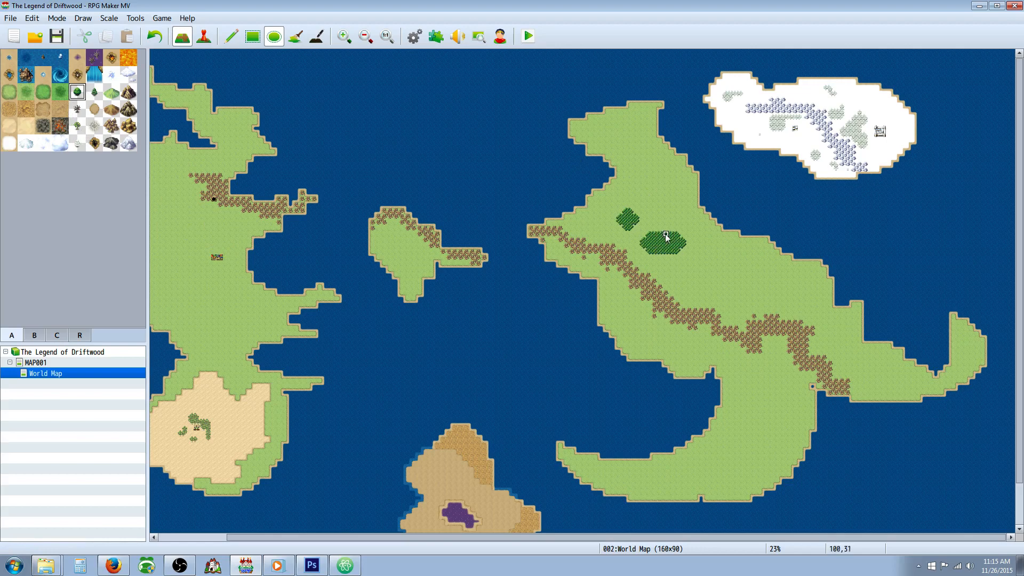
left_click_drag(641, 186, 665, 214)
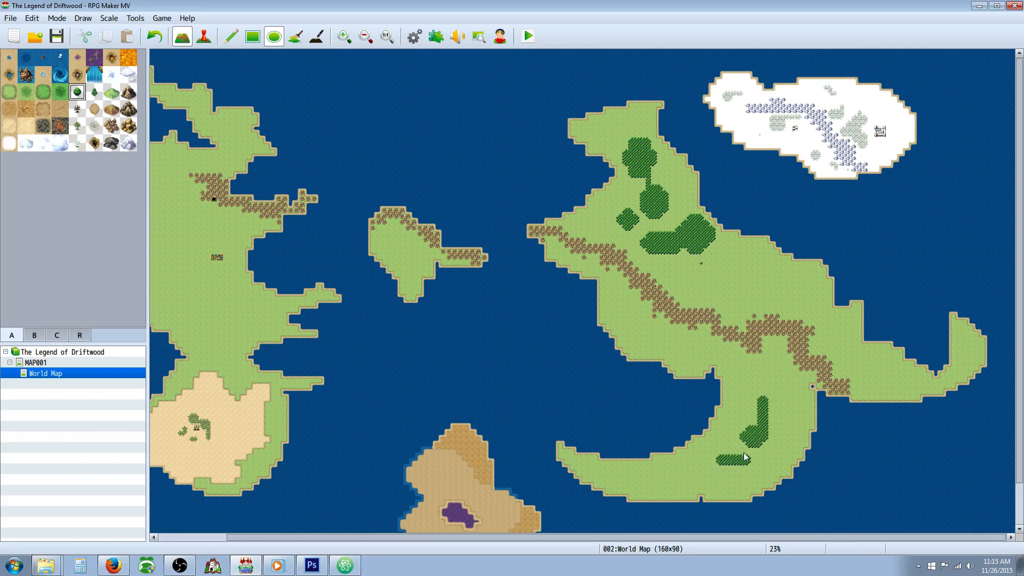
left_click_drag(744, 453, 749, 446)
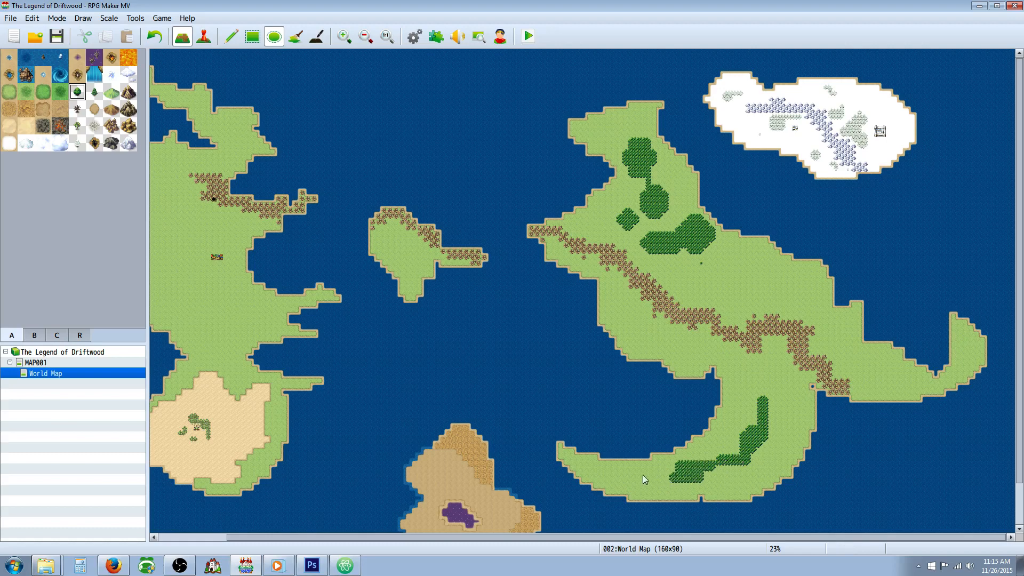
left_click(592, 474)
left_click(155, 36)
Step: Scatter small green forest patches just below the hills on the island between the two continents
left_click(397, 224)
left_click(383, 228)
left_click(389, 247)
left_click(414, 243)
left_click(403, 232)
left_click(397, 228)
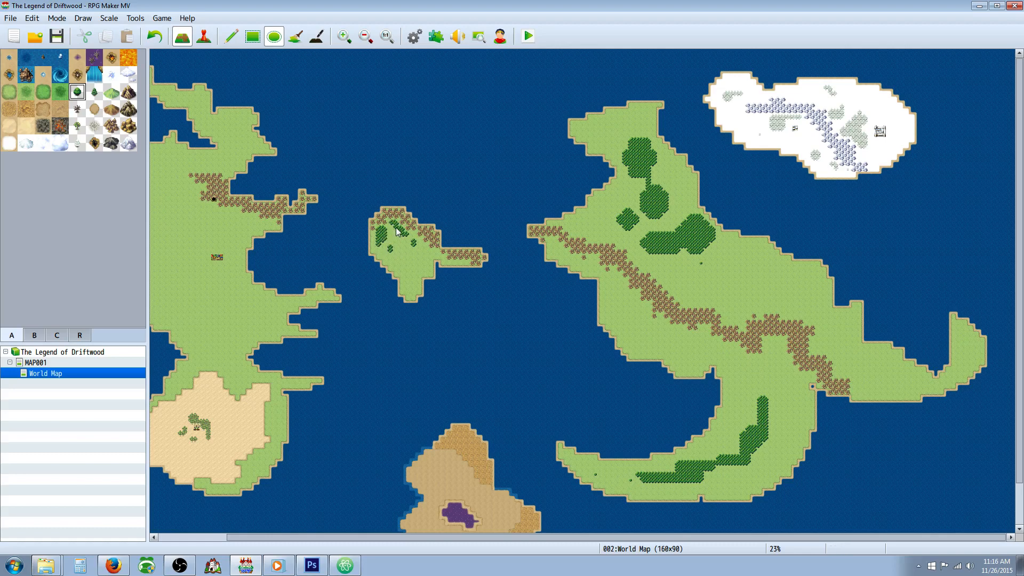
Step: Place a small village tile among the forest patches on the island between the two continents
left_click(35, 336)
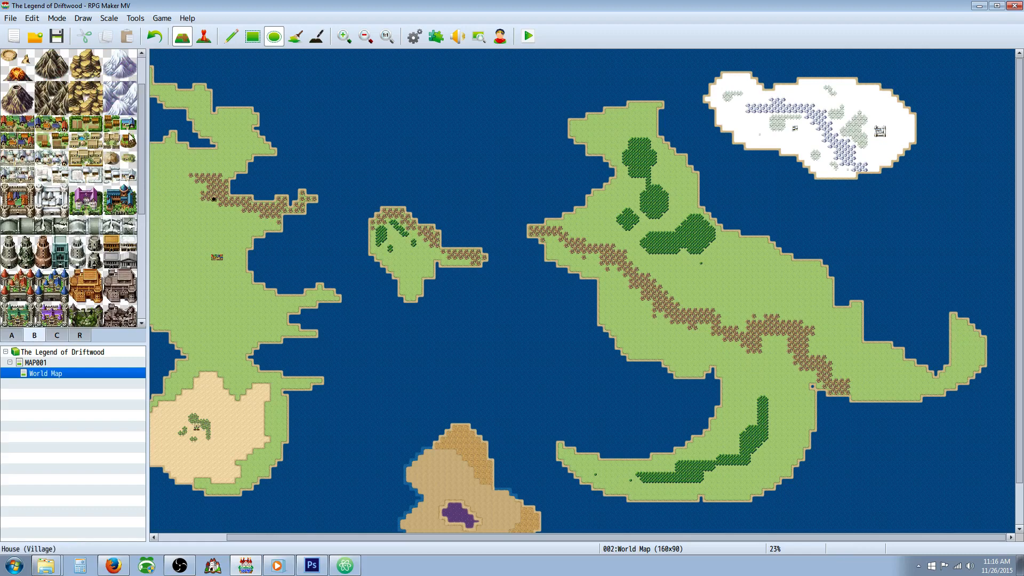
left_click(129, 125)
left_click(62, 141)
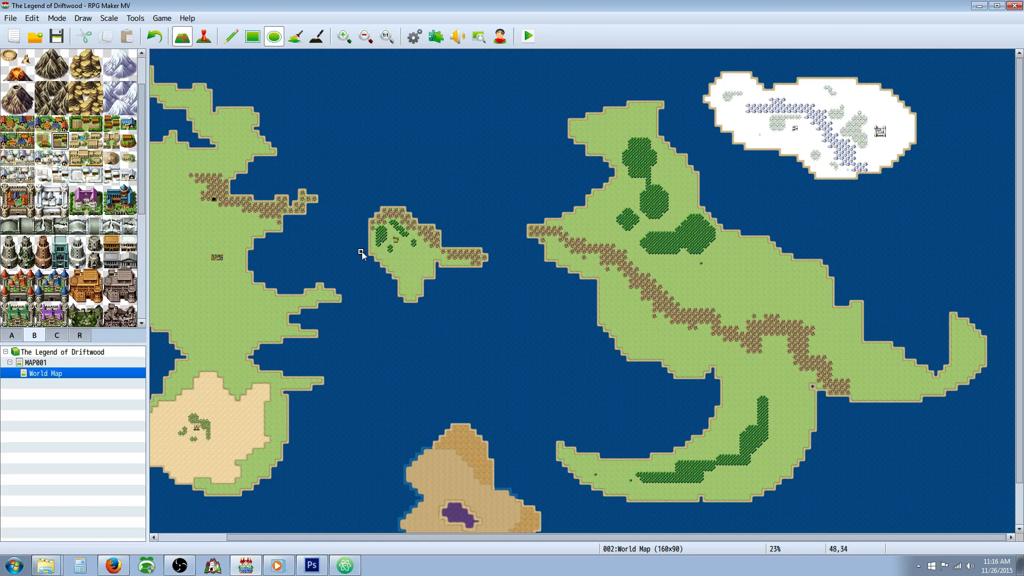
Step: Paint lighter shallow sea into the southeastern inlets of the western continent and around the tip of the headland above them
left_click_drag(536, 539, 456, 539)
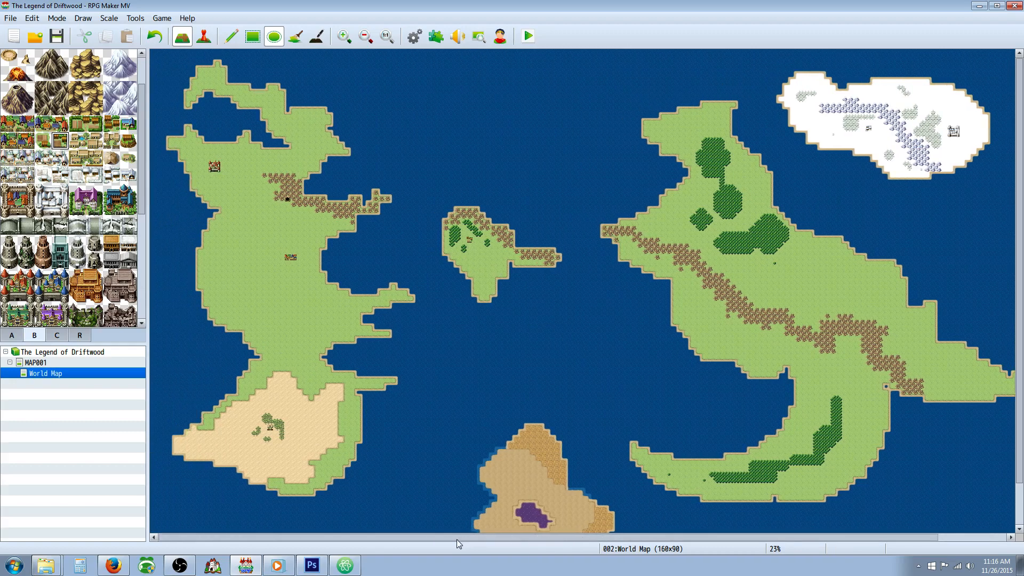
left_click(11, 335)
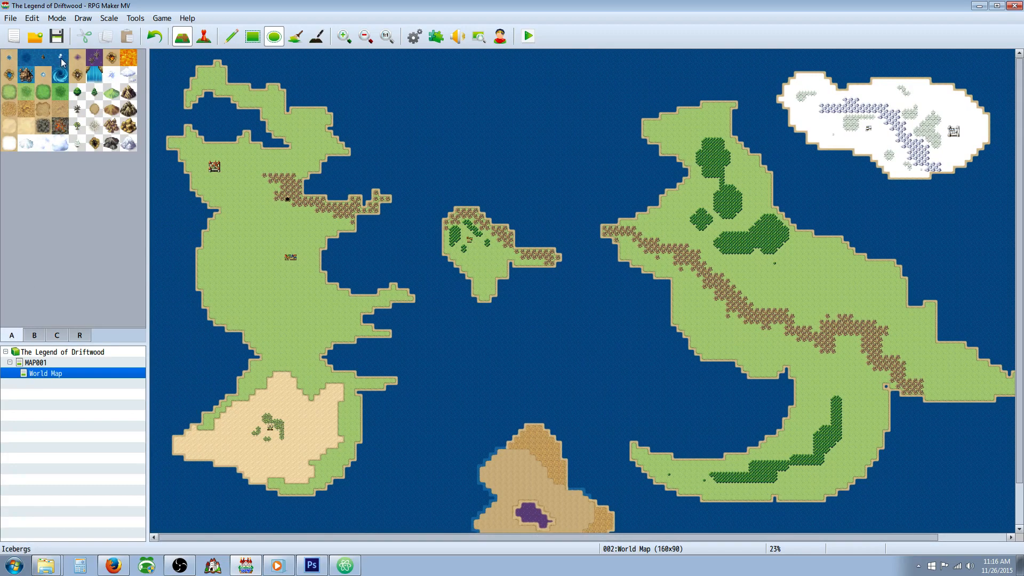
left_click(9, 57)
left_click_drag(381, 351, 398, 360)
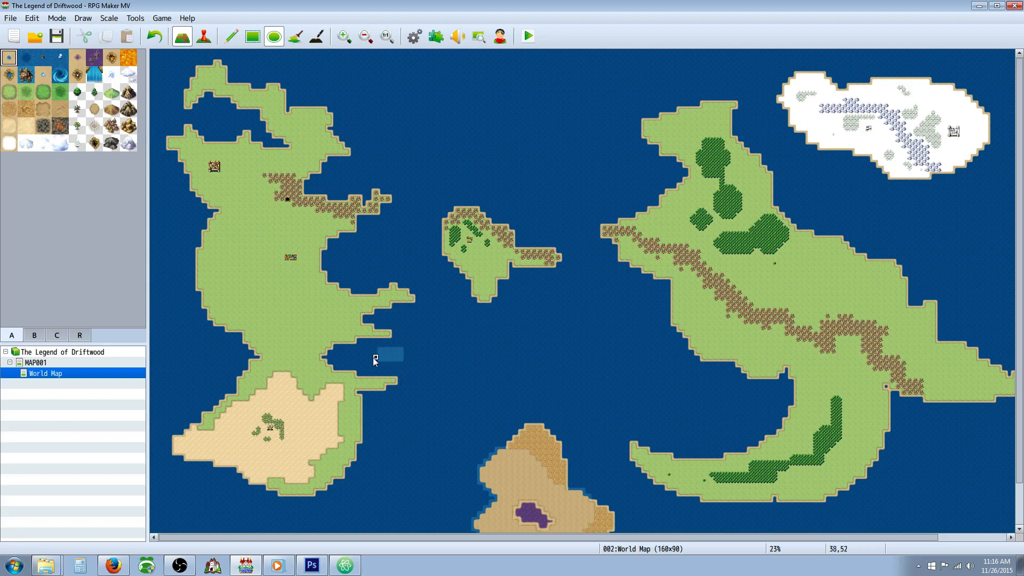
mouse_move(325, 358)
left_mouse_down()
mouse_move(358, 357)
mouse_move(335, 364)
mouse_move(337, 355)
left_mouse_up()
mouse_move(348, 368)
left_mouse_down()
mouse_move(360, 346)
mouse_move(359, 372)
mouse_move(366, 351)
left_mouse_up()
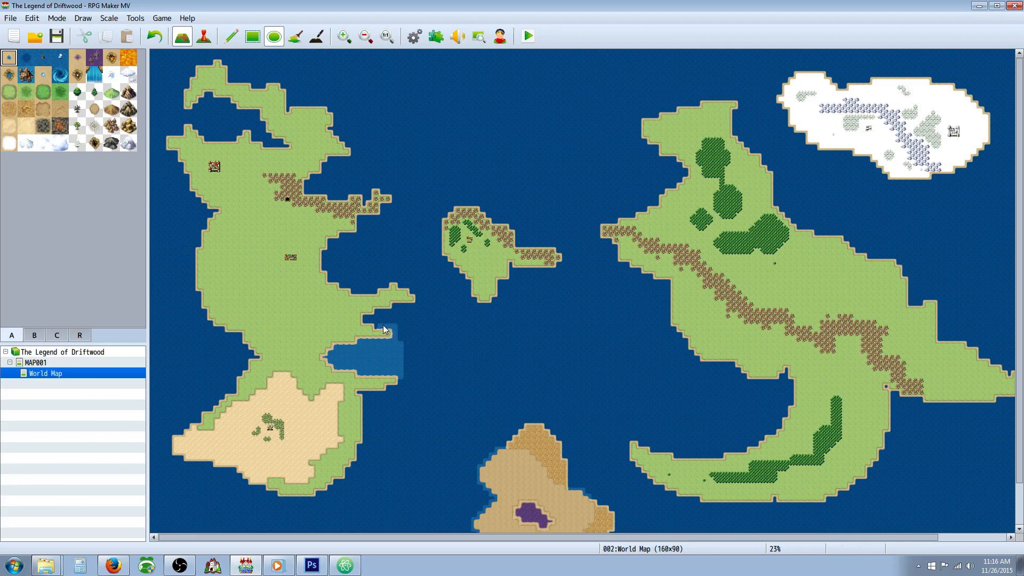
left_click(369, 321)
mouse_move(373, 320)
left_mouse_down()
mouse_move(390, 312)
mouse_move(383, 318)
left_mouse_up()
left_click(412, 289)
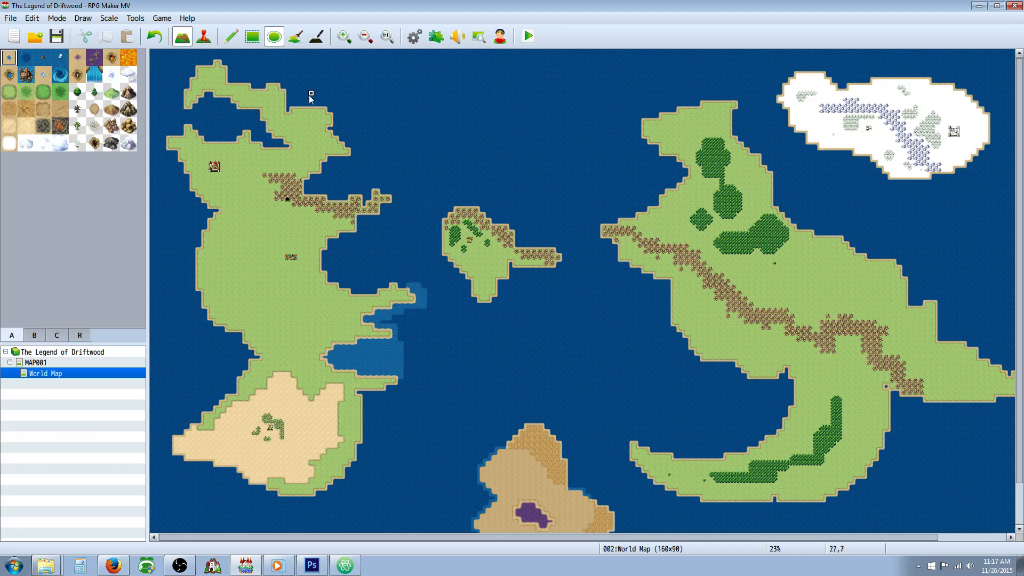
Step: Extend the lighter sea along the headland's northern shore and around the large bay on the western continent's east coast
left_click(340, 43)
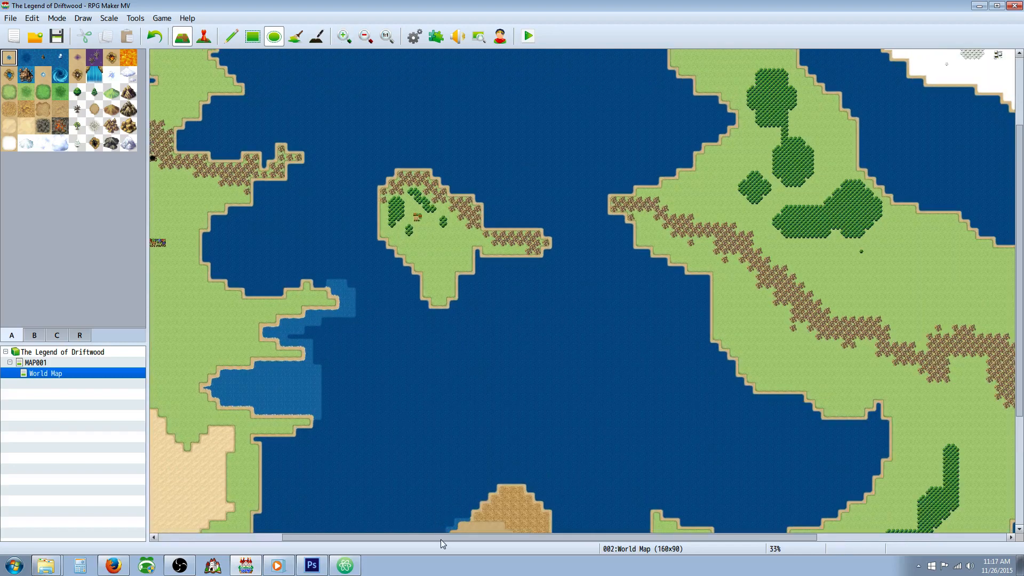
left_click_drag(441, 539, 379, 540)
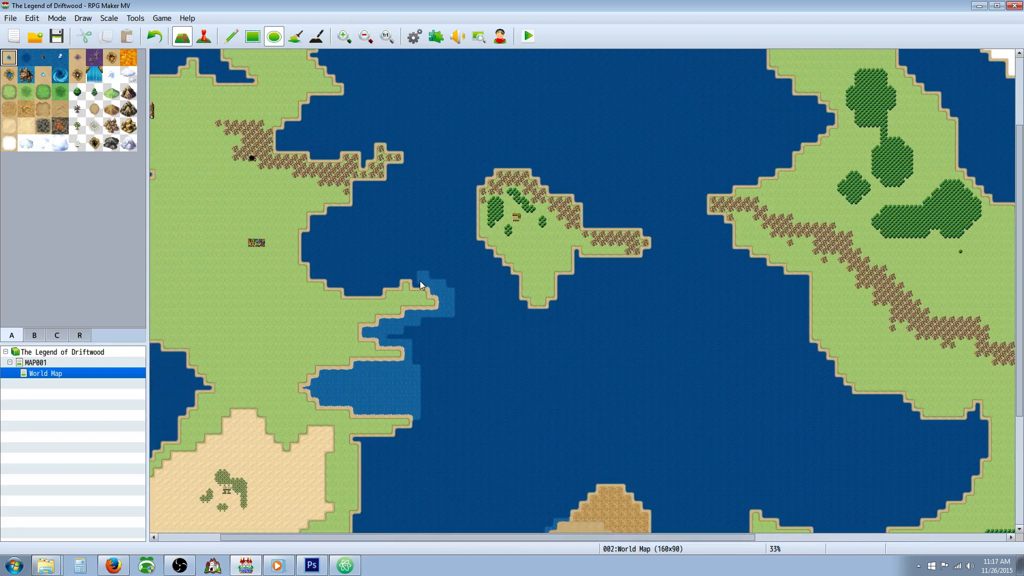
left_click(405, 276)
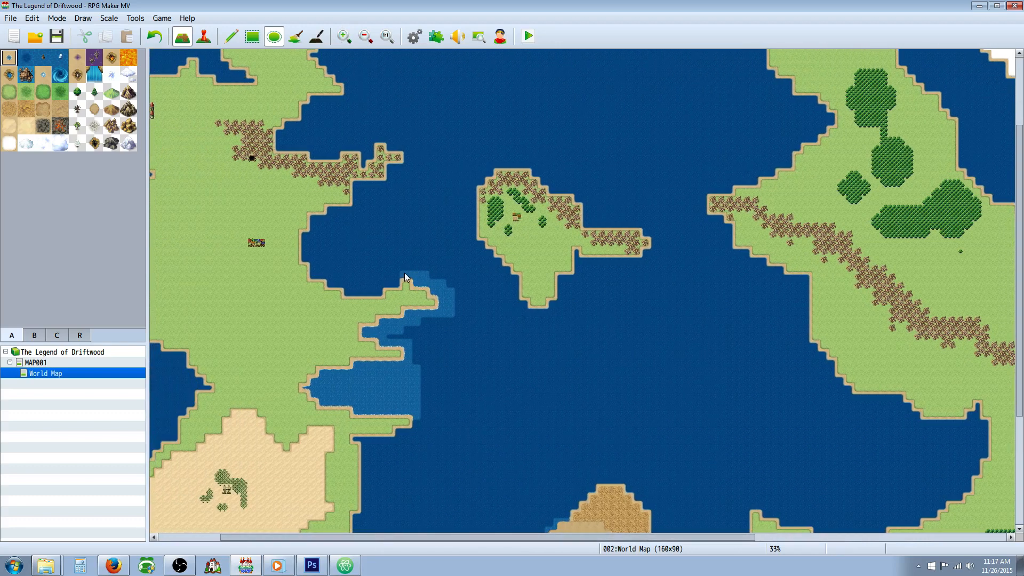
left_click(381, 287)
left_click(330, 281)
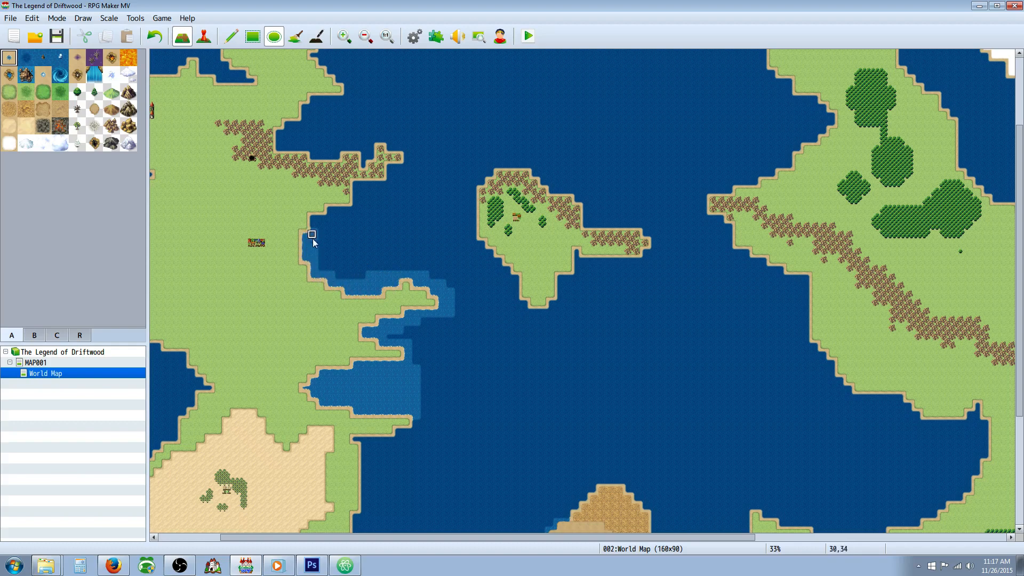
mouse_move(314, 227)
left_mouse_down()
mouse_move(336, 224)
mouse_move(328, 270)
mouse_move(348, 270)
left_mouse_up()
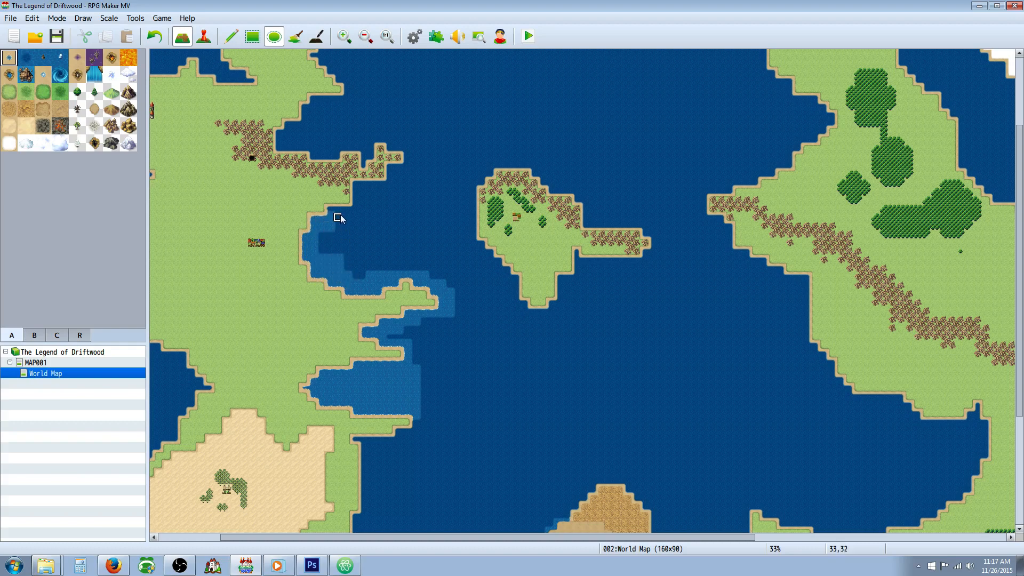
Step: Continue the lighter sea around the hilly eastern peninsula and up along the western continent's northeastern coast
mouse_move(337, 210)
left_mouse_down()
mouse_move(406, 164)
mouse_move(408, 149)
mouse_move(371, 143)
left_mouse_up()
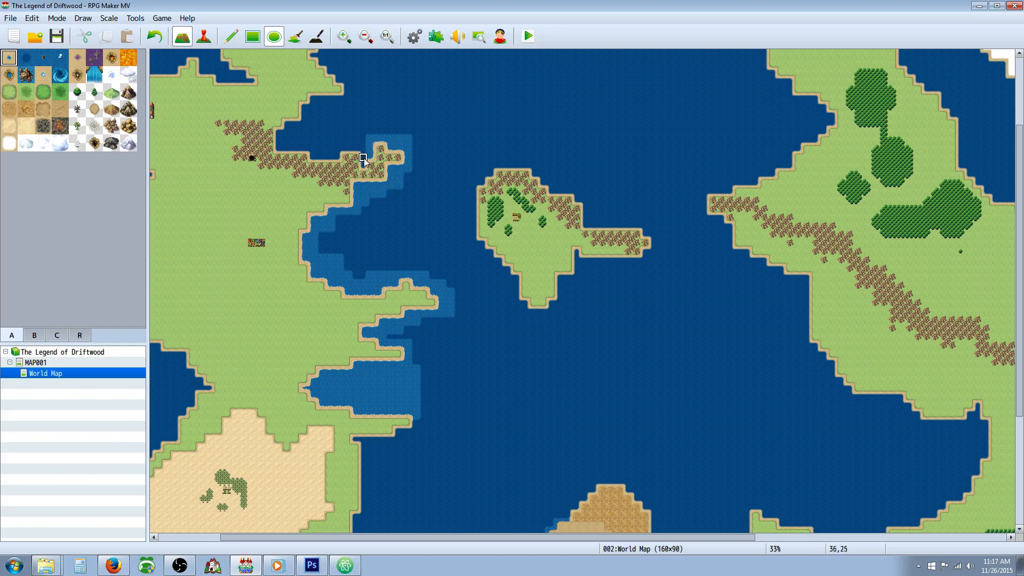
mouse_move(363, 157)
left_mouse_down()
mouse_move(337, 140)
mouse_move(330, 158)
mouse_move(284, 148)
mouse_move(278, 141)
mouse_move(305, 130)
mouse_move(312, 109)
mouse_move(312, 141)
mouse_move(319, 101)
mouse_move(354, 98)
mouse_move(322, 108)
left_mouse_up()
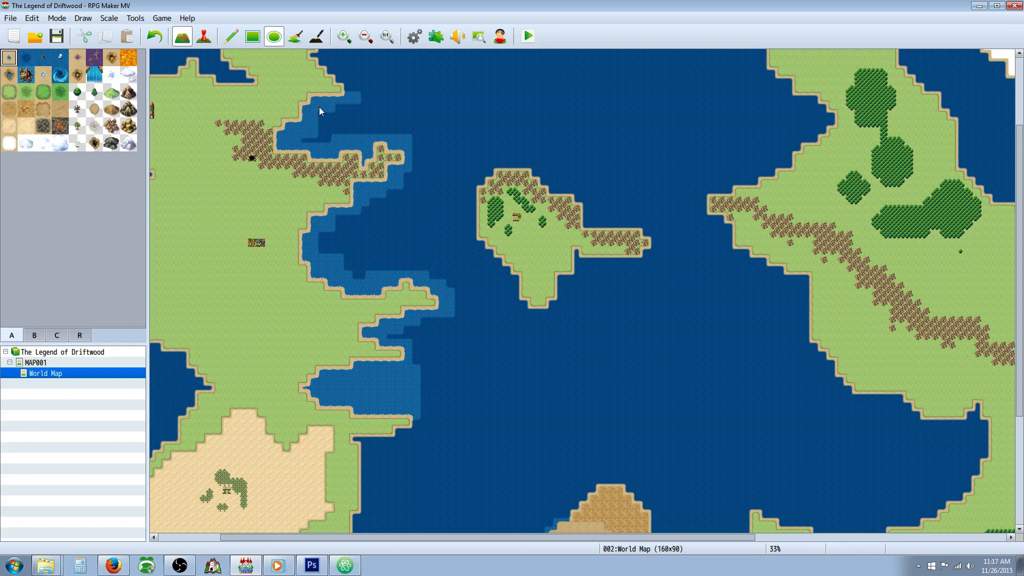
scroll(399, 144, "up", 5)
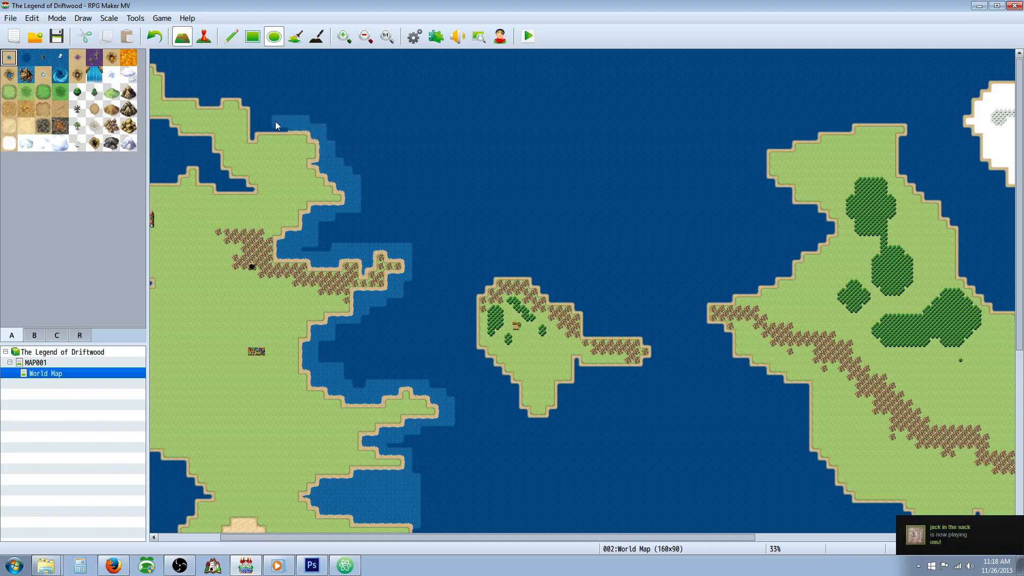
left_click(252, 130)
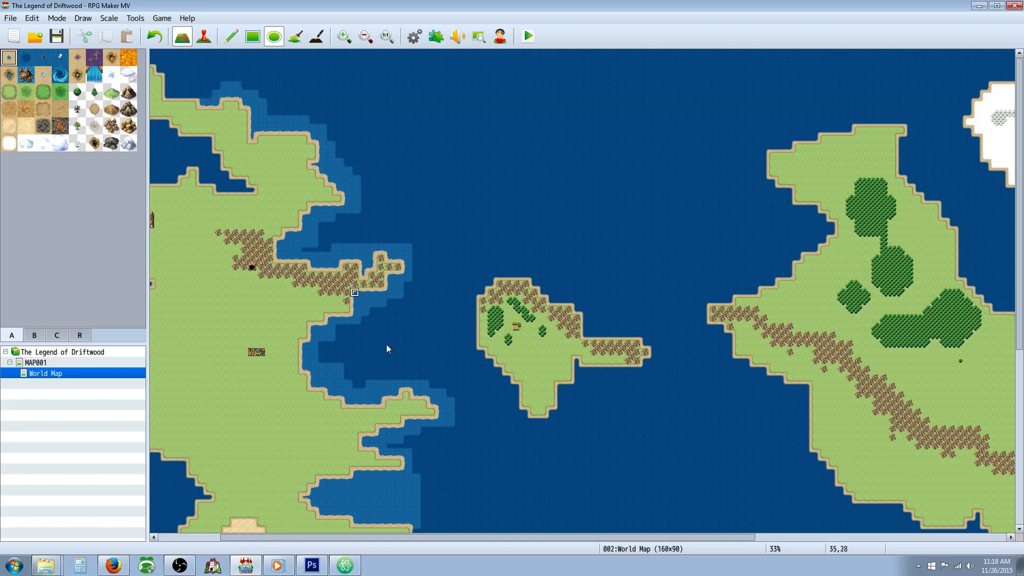
Step: Paint lighter sea around the western continent's northwestern arm and along the shore of the bay beneath it
left_click_drag(481, 536, 411, 536)
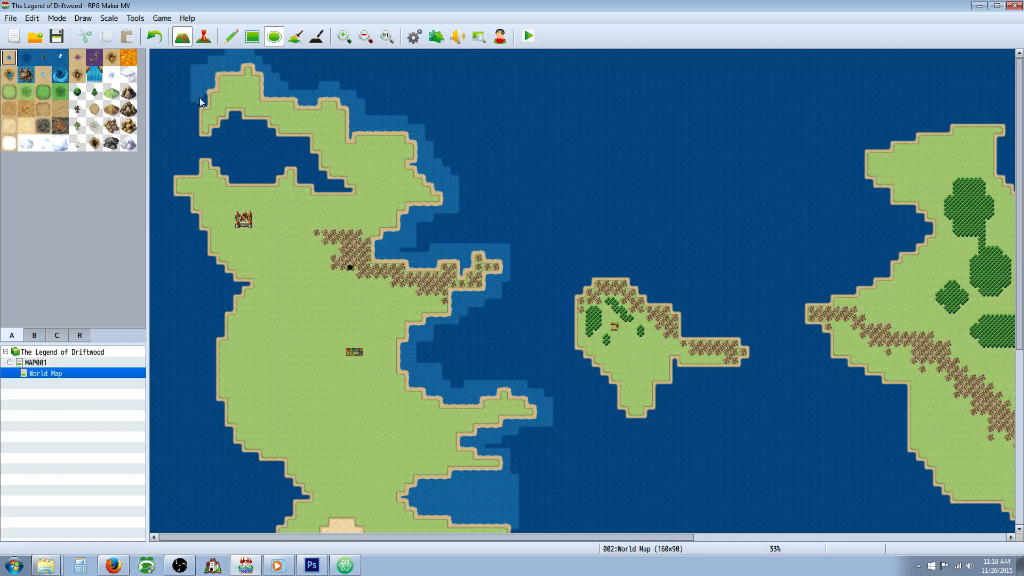
left_click_drag(188, 110, 186, 140)
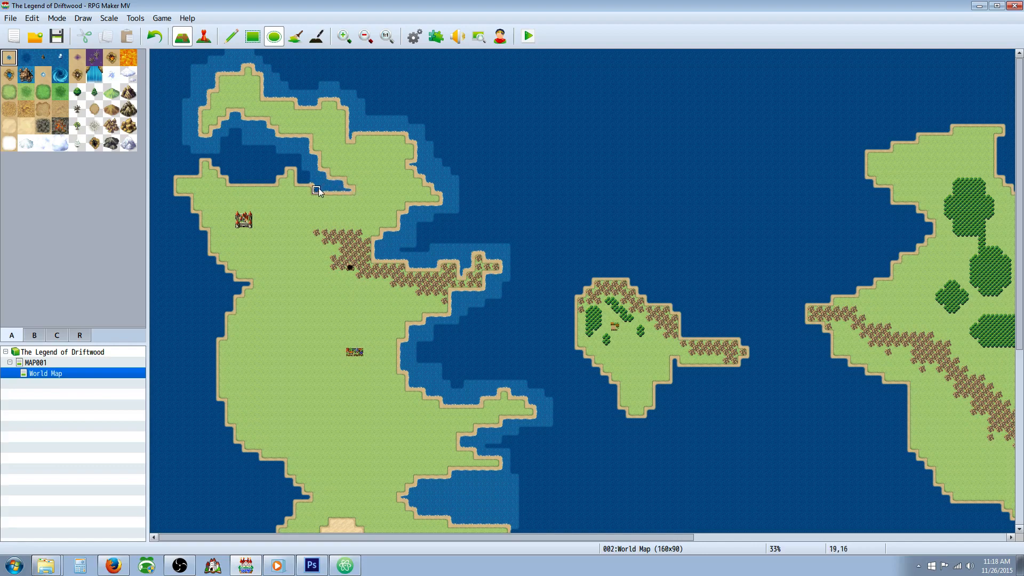
left_click_drag(301, 181, 301, 162)
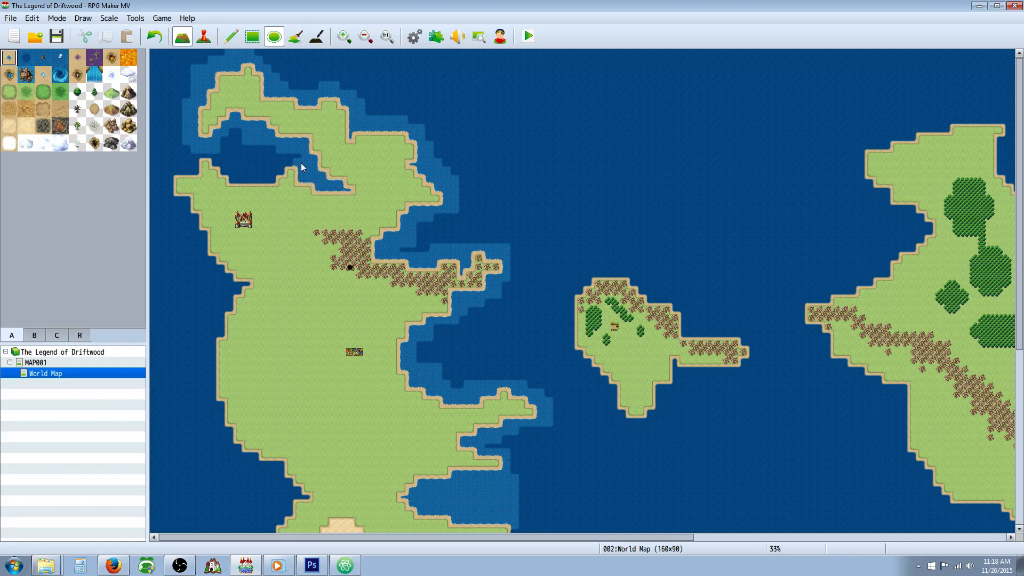
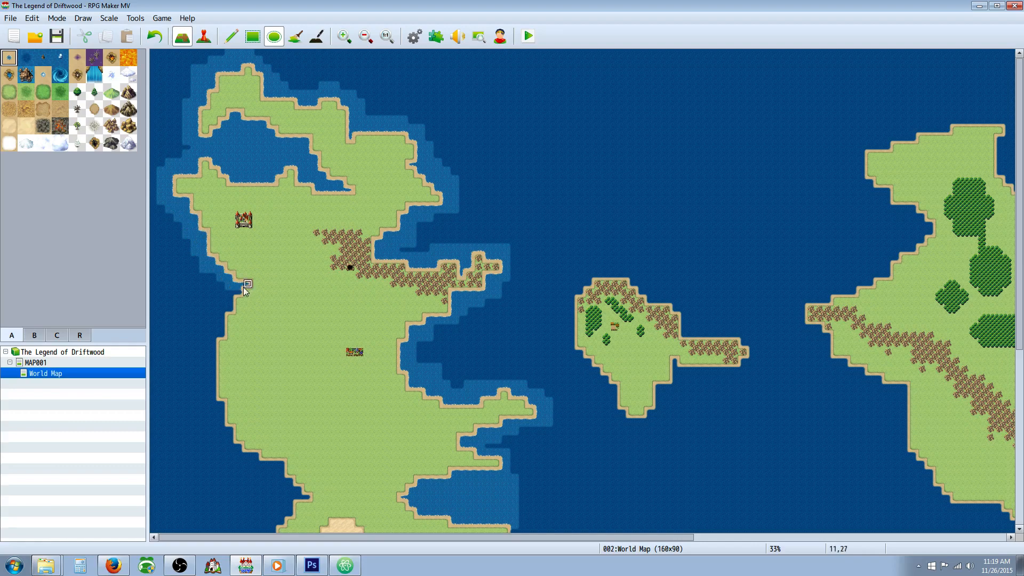
Step: Extend the lighter shallow sea down the western continent's west coast to the western tip of the southern desert
left_click(215, 331)
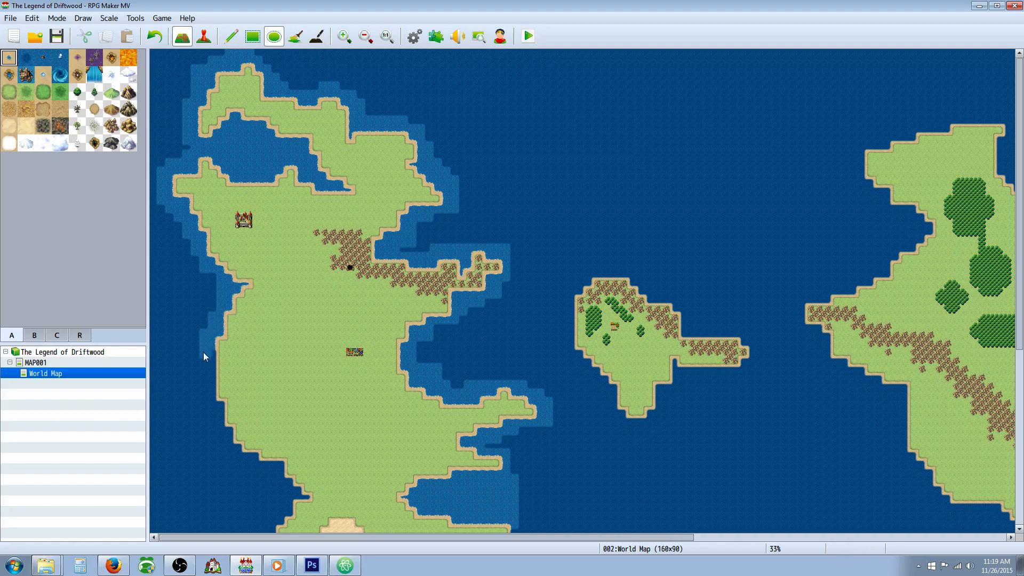
left_click_drag(210, 353, 206, 371)
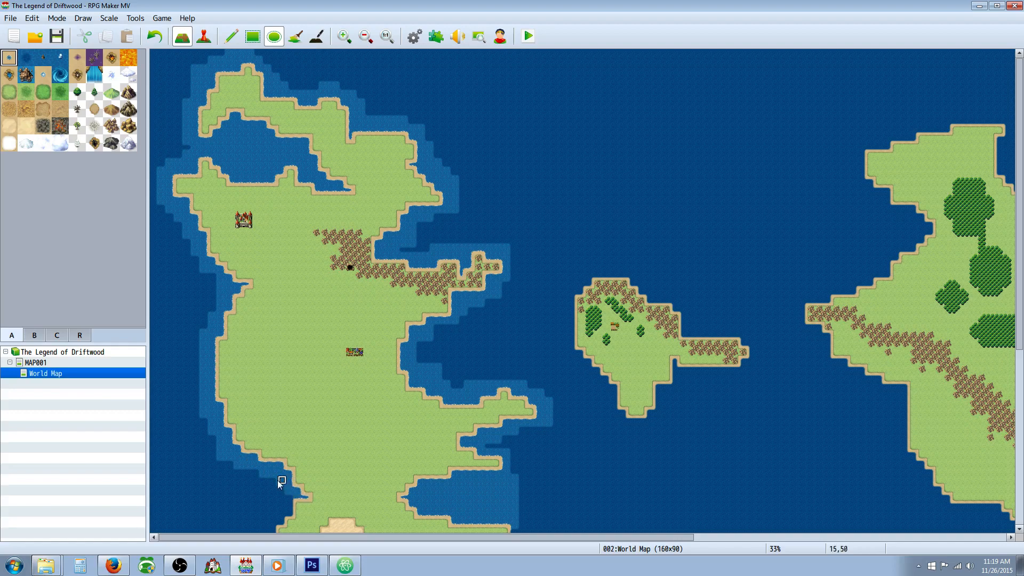
scroll(279, 482, "down", 5)
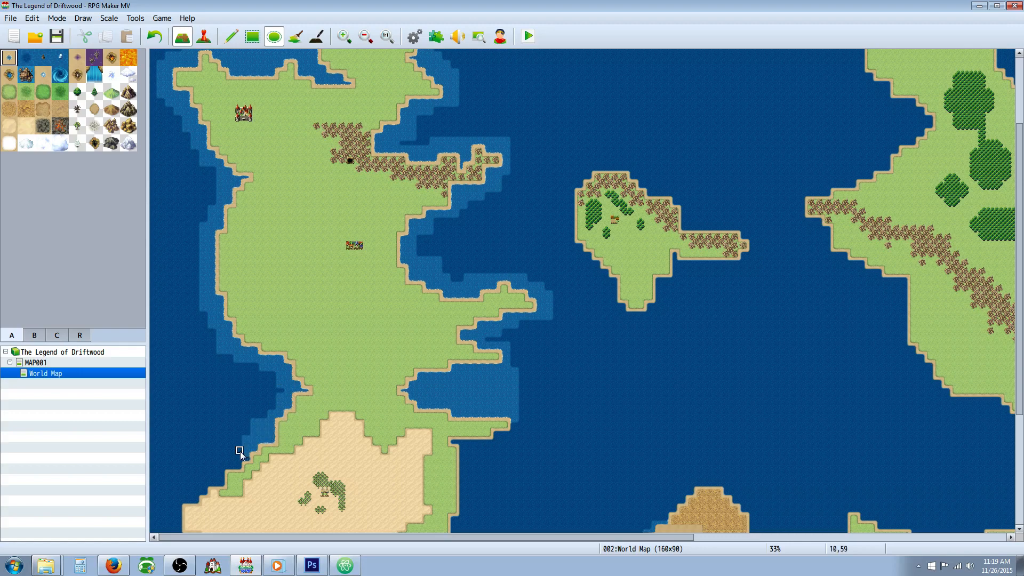
scroll(240, 451, "down", 2)
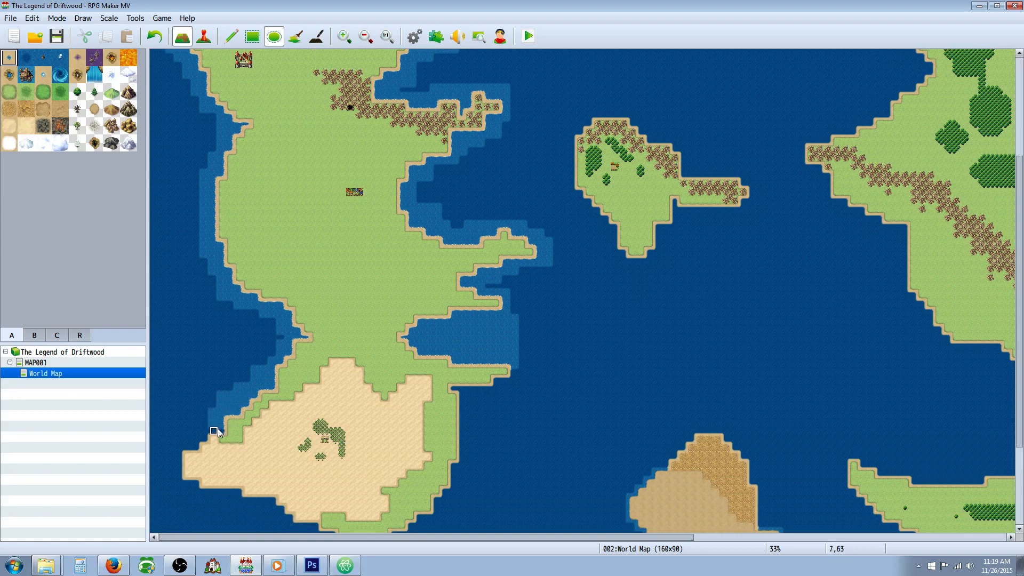
mouse_move(202, 429)
left_mouse_down()
mouse_move(193, 441)
mouse_move(160, 441)
mouse_move(179, 467)
left_mouse_up()
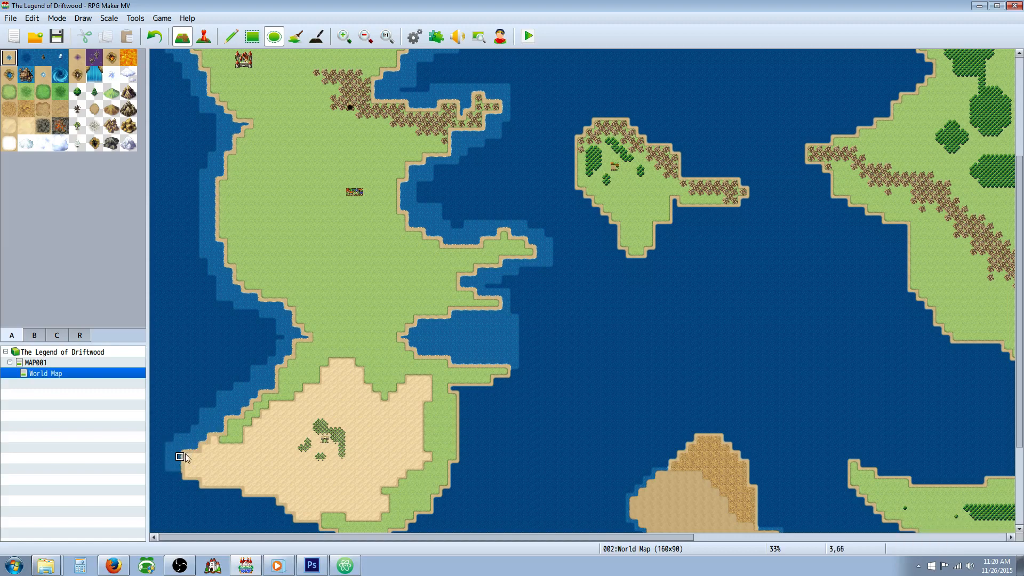
Step: Paint lighter sea along the desert's southern shore and up the southeastern coast to the tip of the narrow headland
scroll(185, 448, "down", 3)
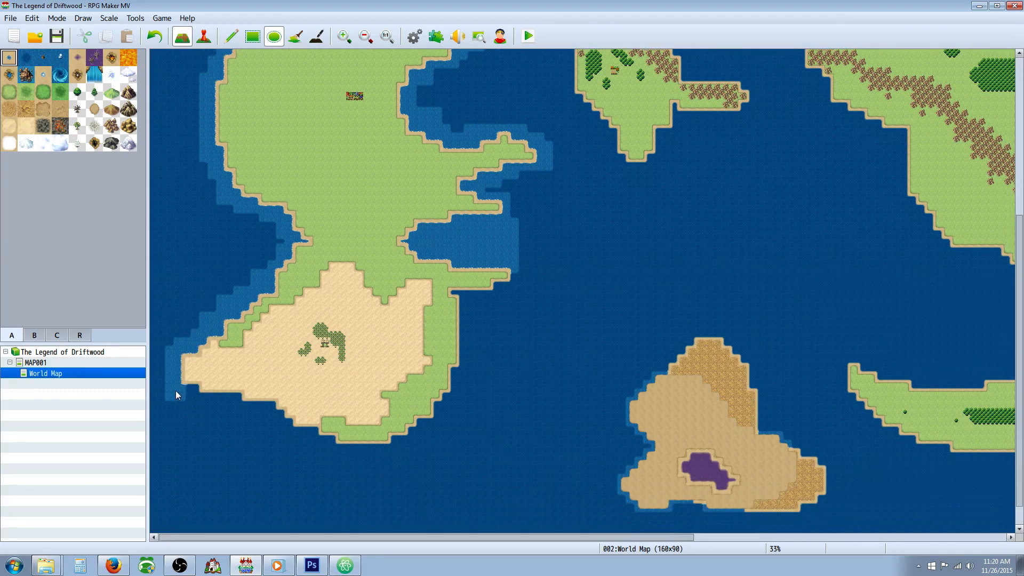
left_click(245, 407)
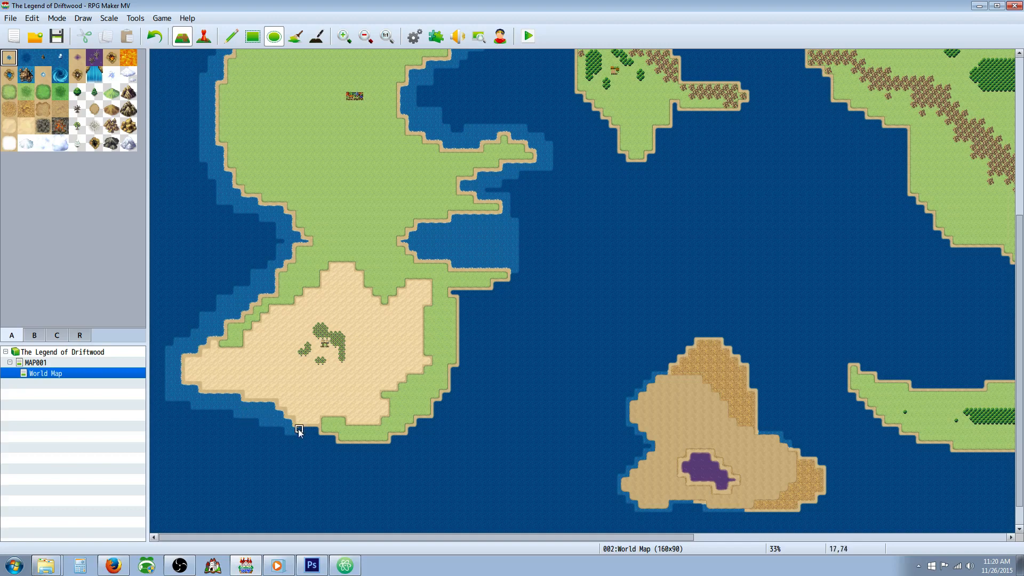
left_click_drag(299, 428, 304, 430)
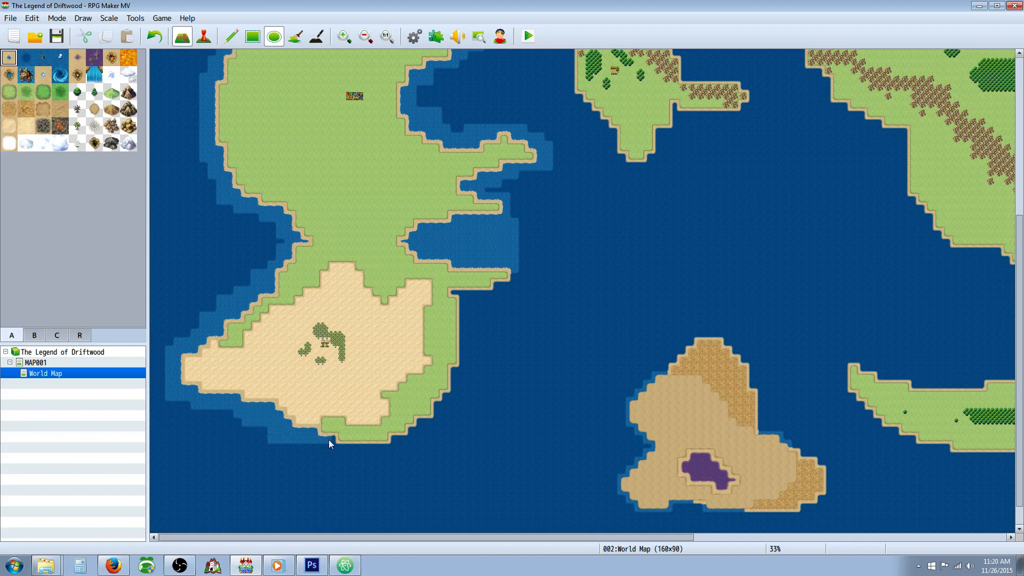
left_click_drag(331, 452, 345, 457)
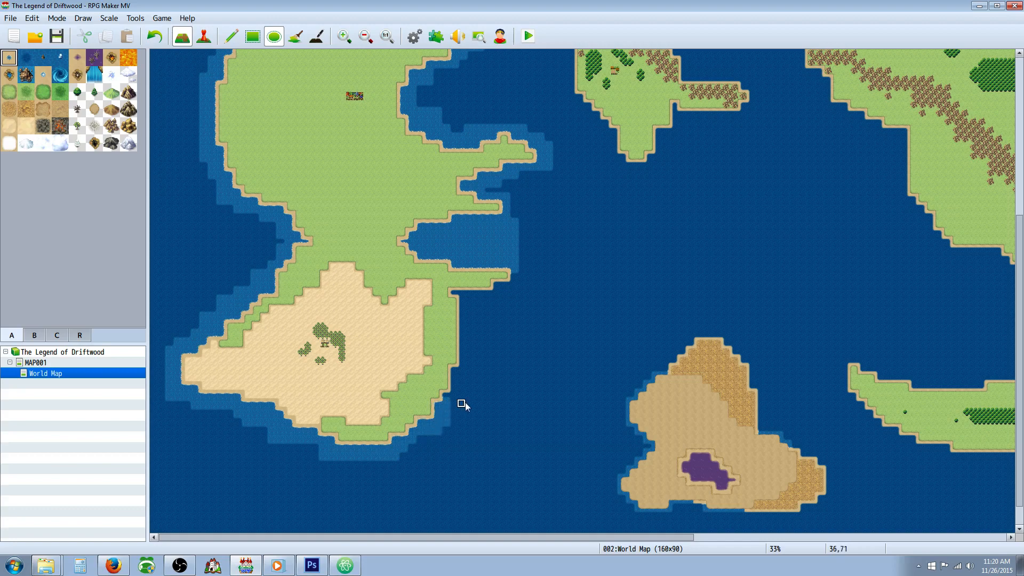
left_click_drag(448, 398, 456, 405)
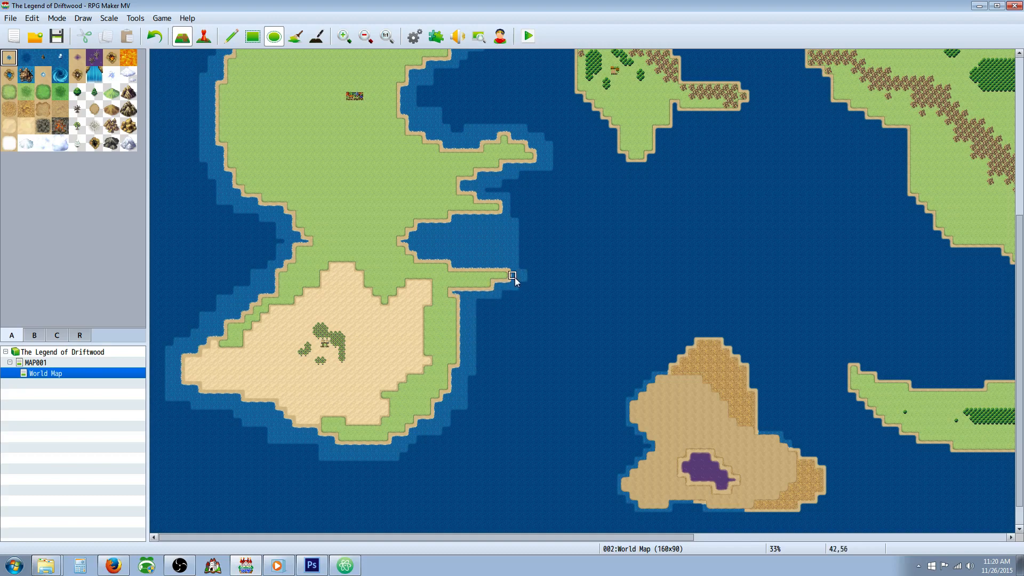
Step: Surround the brown wasteland island with the purple swamp in the southern ocean with a band of lighter sea
scroll(419, 337, "up", 5)
scroll(416, 331, "up", 2)
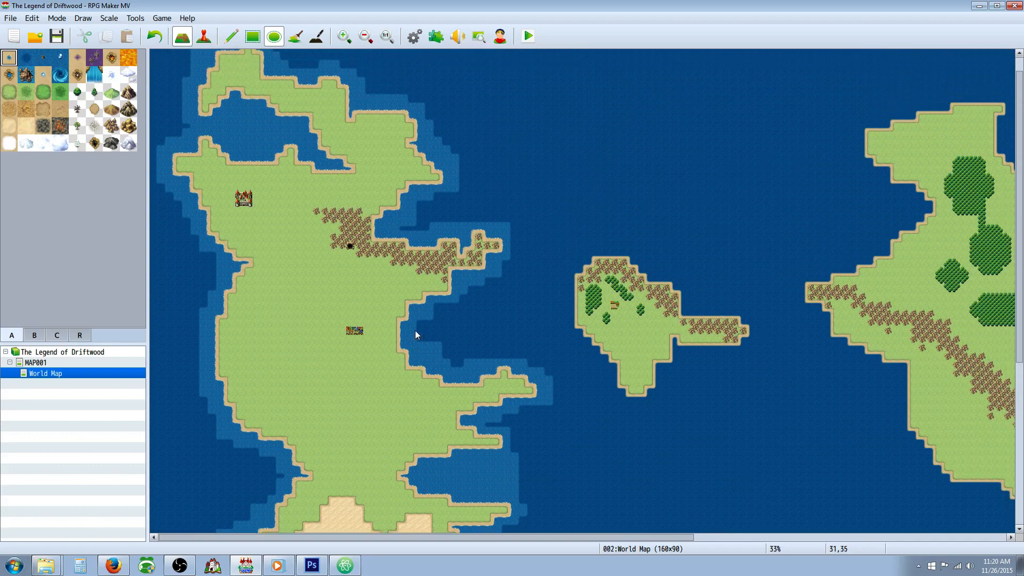
scroll(421, 334, "down", 7)
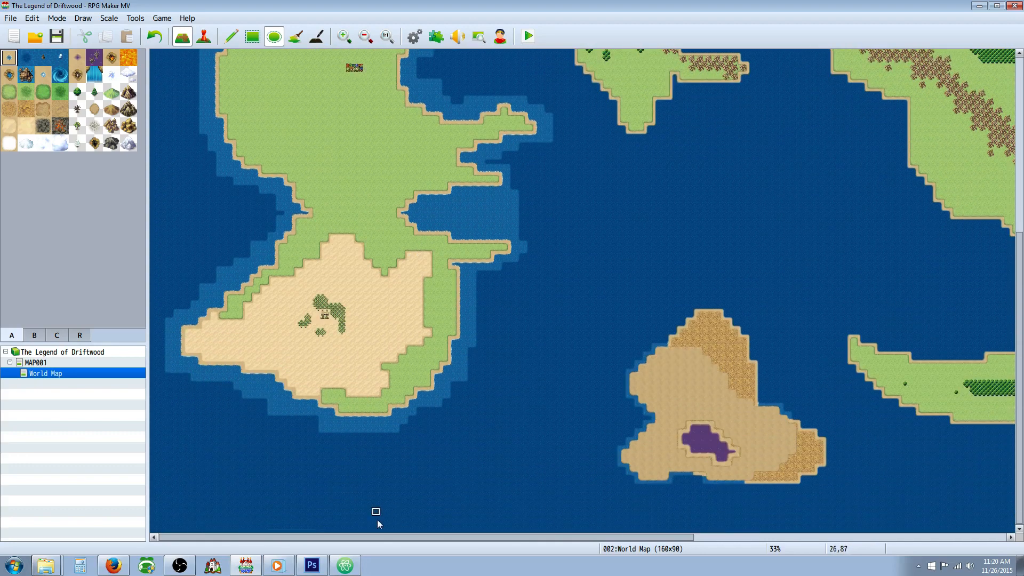
scroll(373, 538, "right", 5)
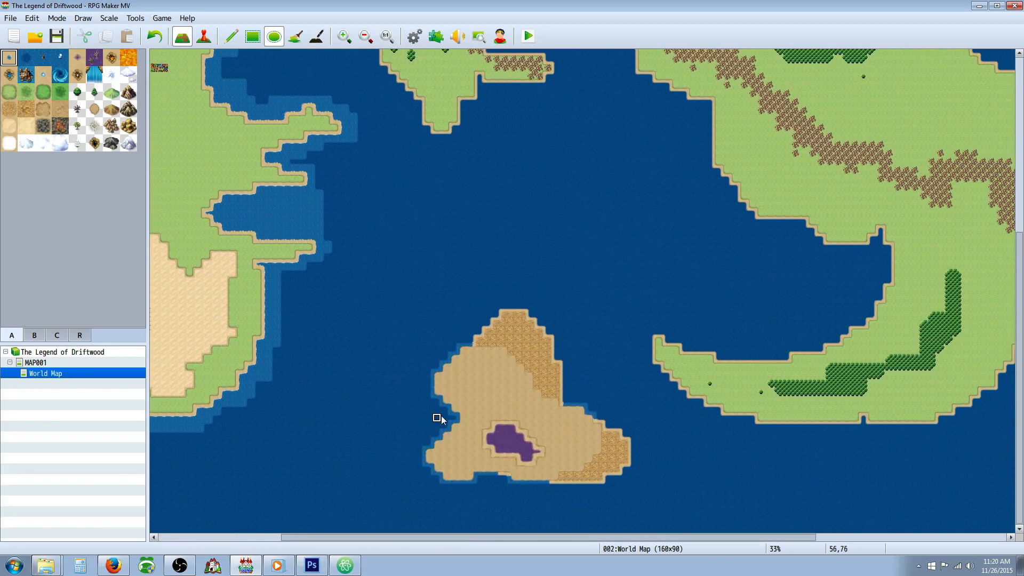
mouse_move(446, 407)
left_mouse_down()
mouse_move(445, 430)
mouse_move(434, 409)
mouse_move(434, 433)
mouse_move(416, 366)
mouse_move(480, 333)
mouse_move(480, 315)
mouse_move(510, 300)
mouse_move(540, 304)
mouse_move(535, 314)
mouse_move(562, 340)
left_mouse_up()
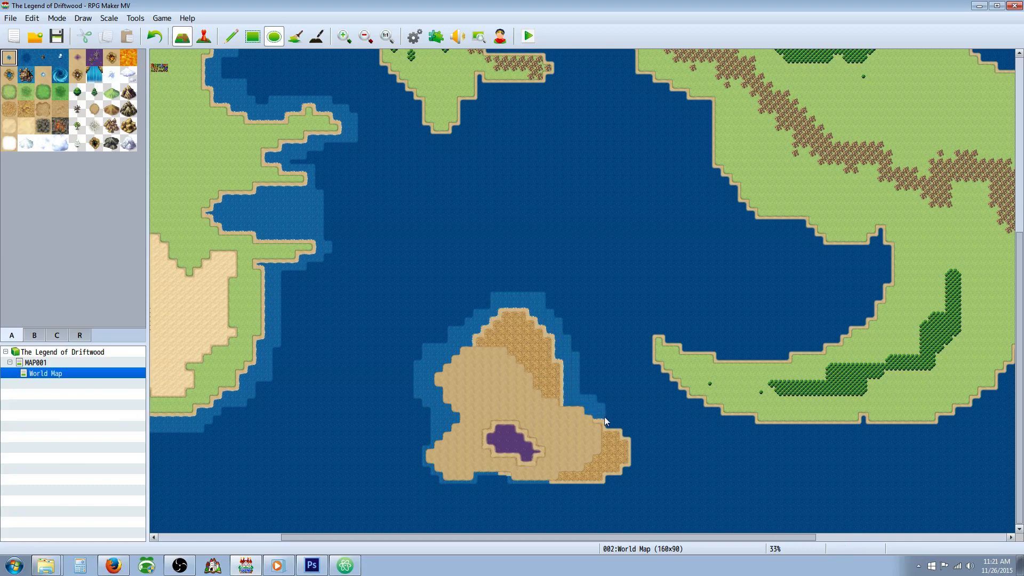
left_click_drag(605, 421, 612, 424)
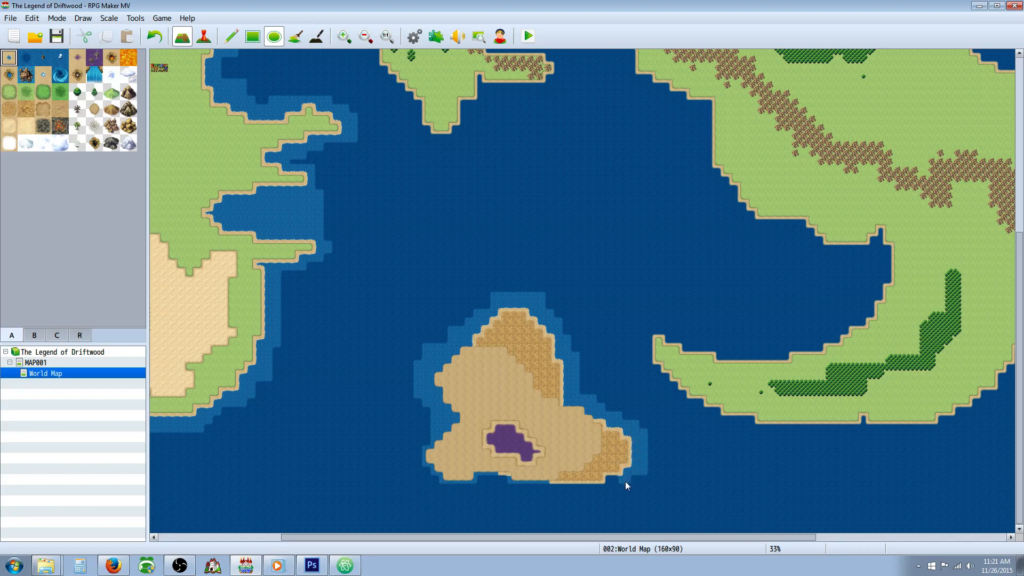
left_click_drag(619, 482, 608, 477)
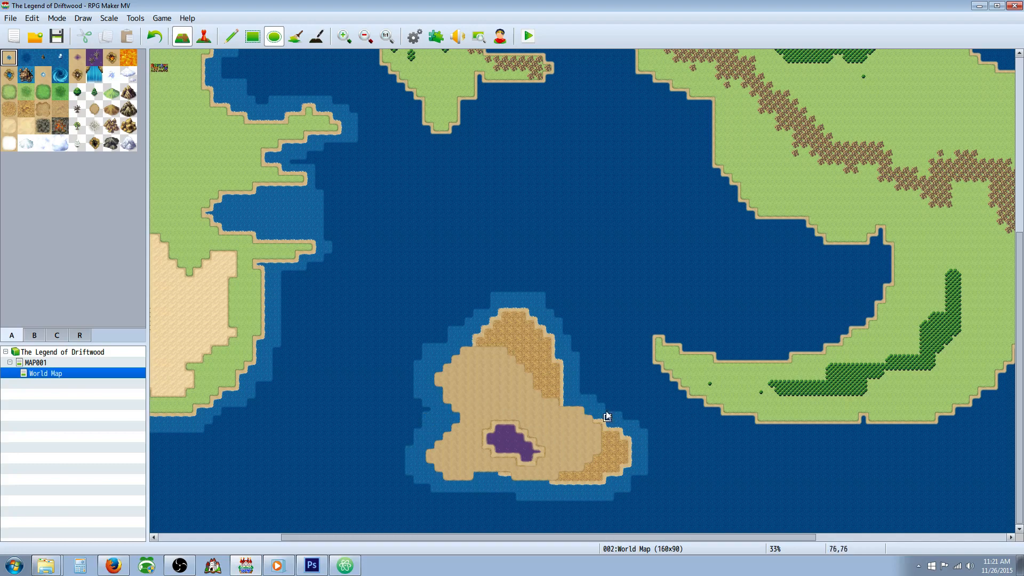
Step: Paint lighter sea around the western tip and along the southern shore of the eastern continent's crescent-shaped peninsula
scroll(482, 537, "right", 5)
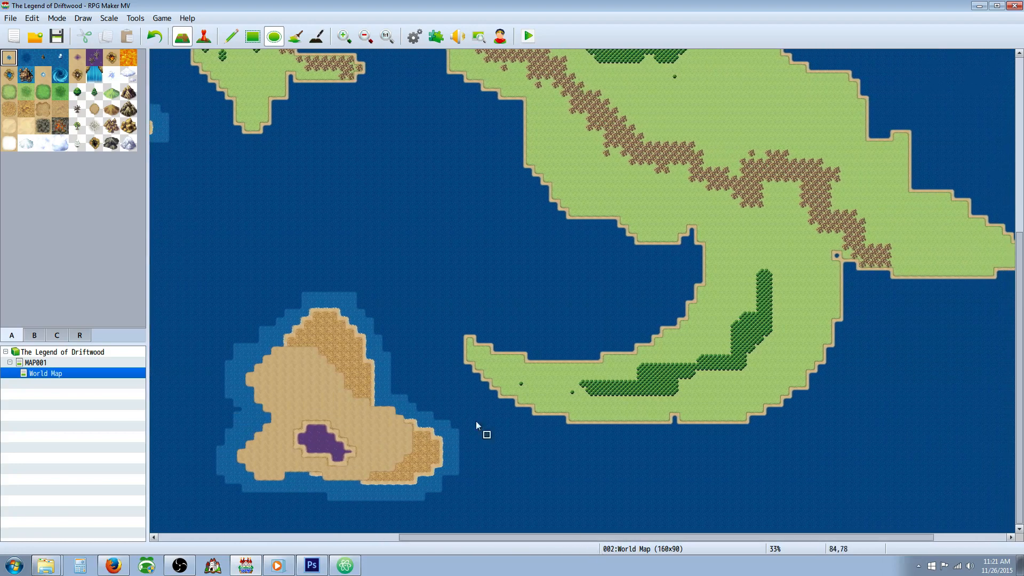
left_click(454, 349)
left_click_drag(470, 373, 488, 393)
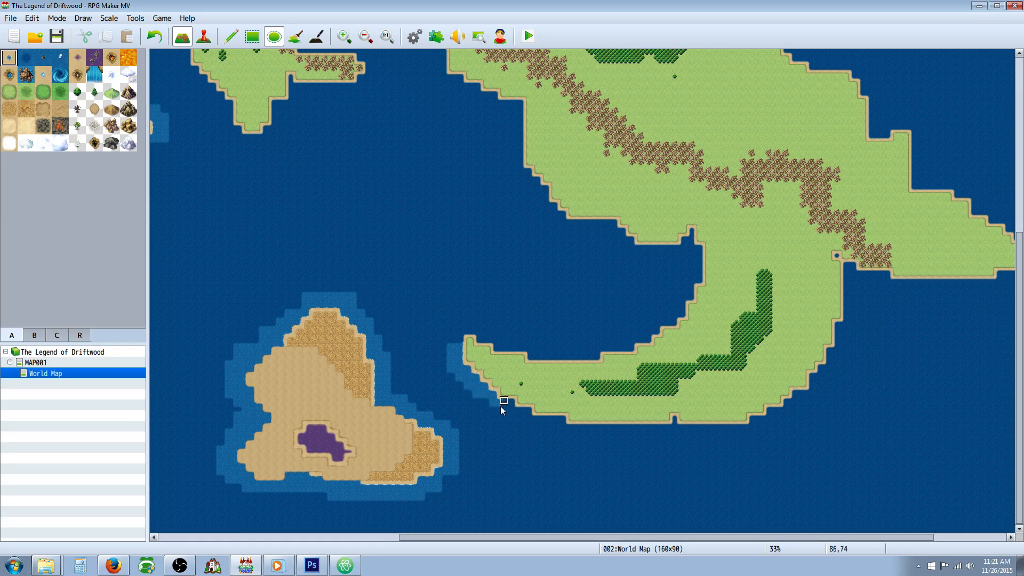
left_click_drag(522, 412, 533, 423)
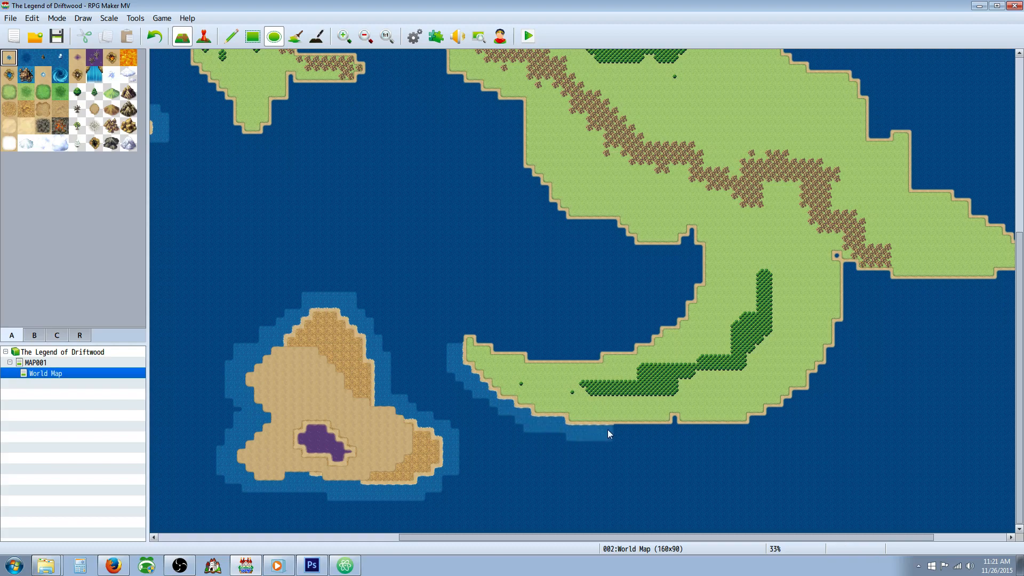
left_click_drag(632, 436, 638, 435)
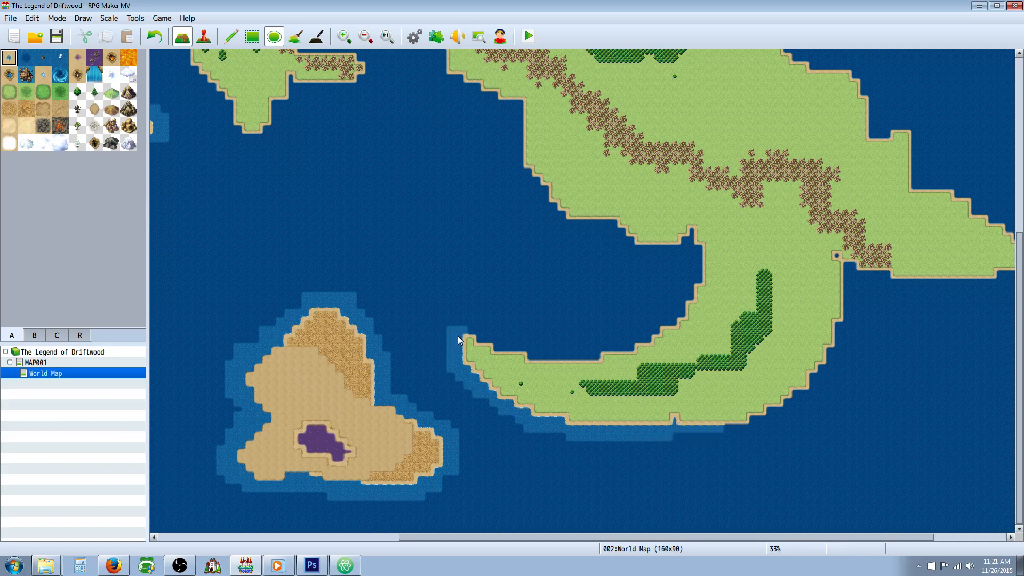
Step: Line the inner shore of the crescent peninsula's large bay with lighter sea, around to the bay's northern side
left_click_drag(482, 335, 473, 335)
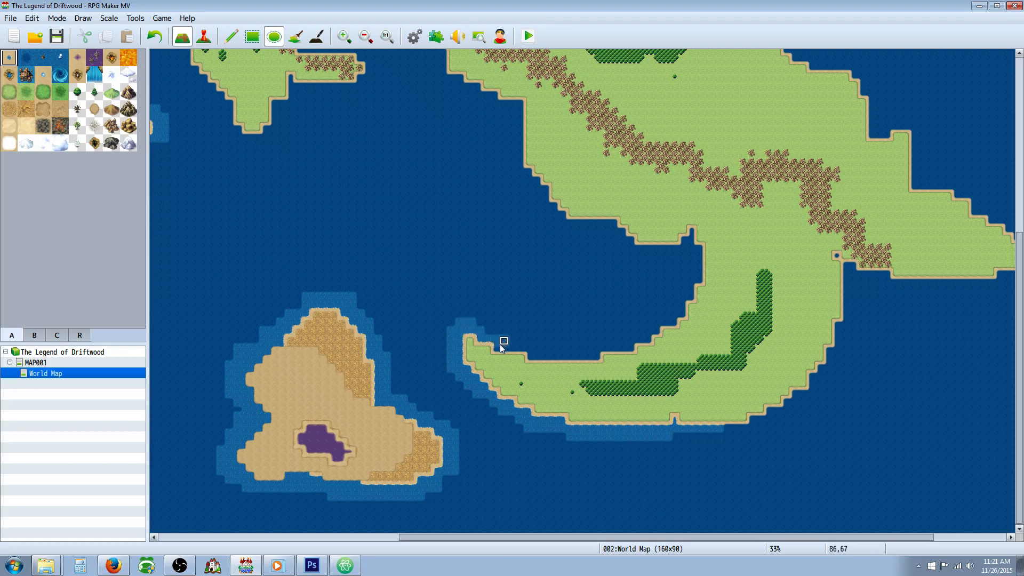
mouse_move(507, 348)
left_mouse_down()
mouse_move(528, 352)
mouse_move(521, 345)
left_mouse_up()
left_click(520, 344)
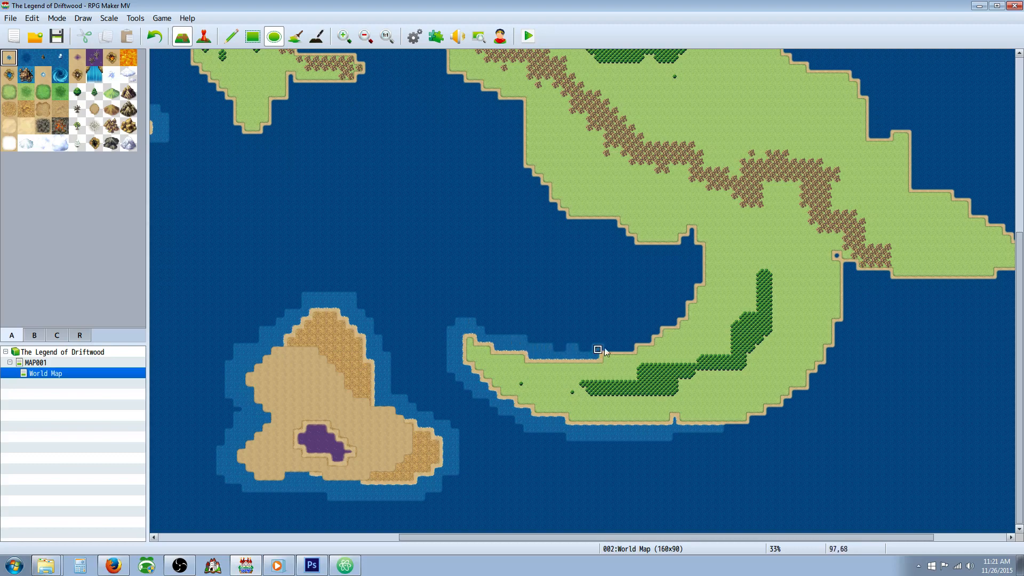
mouse_move(607, 349)
left_mouse_down()
mouse_move(627, 352)
mouse_move(649, 333)
left_mouse_up()
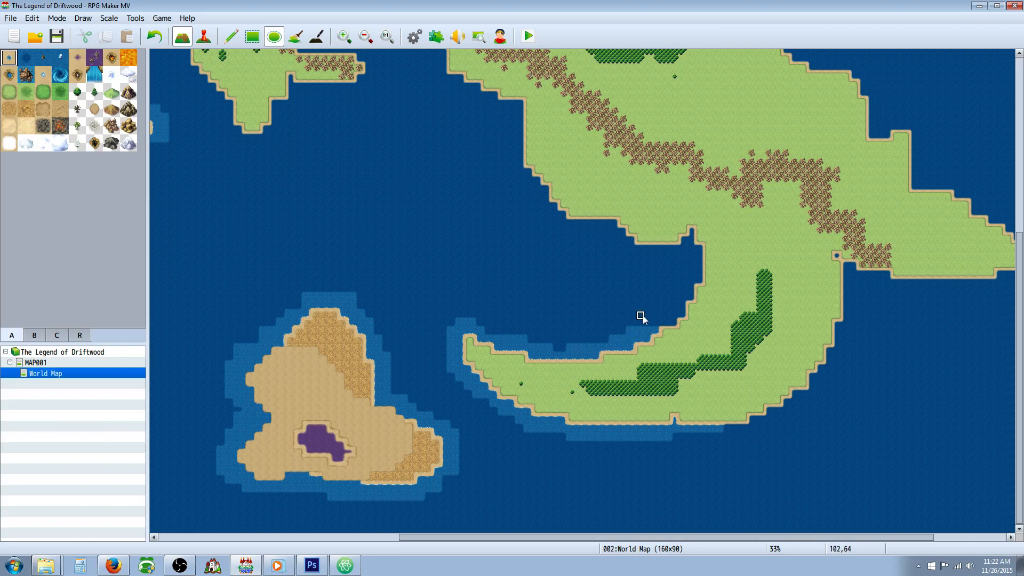
mouse_move(656, 327)
left_mouse_down()
mouse_move(674, 322)
mouse_move(692, 290)
left_mouse_up()
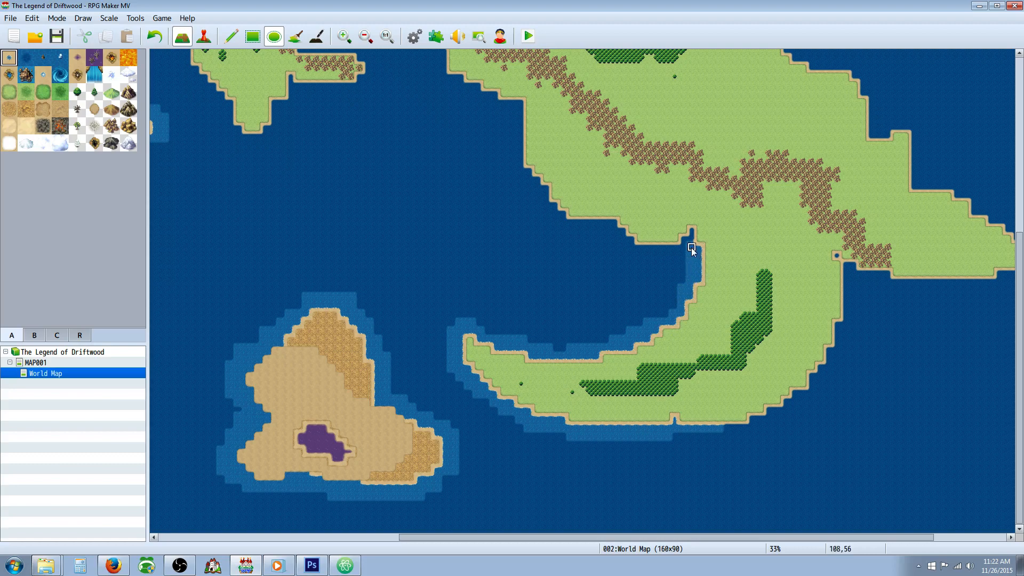
mouse_move(691, 238)
left_mouse_down()
mouse_move(678, 246)
mouse_move(683, 257)
mouse_move(639, 253)
mouse_move(669, 256)
mouse_move(623, 240)
left_mouse_up()
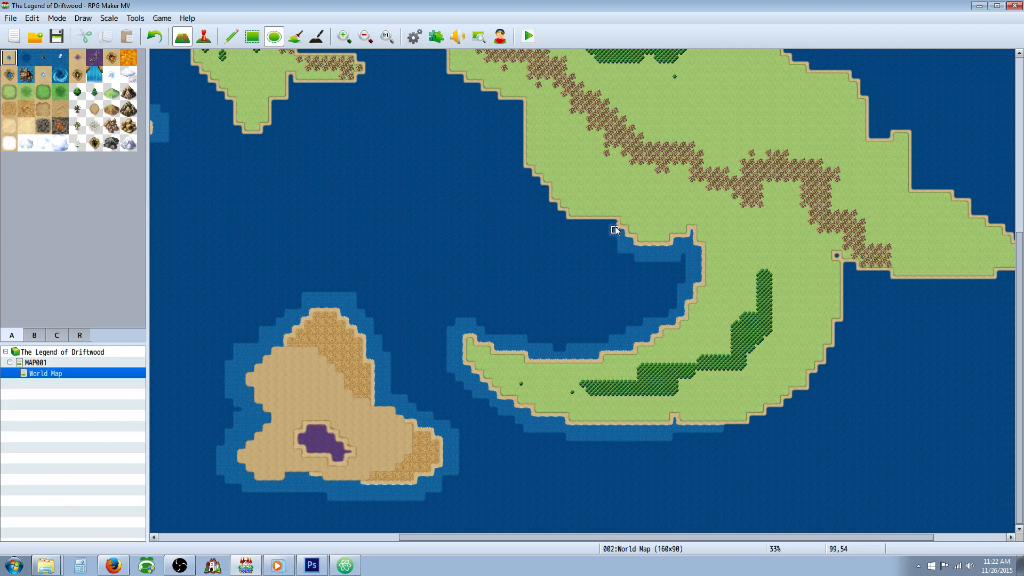
Step: Continue the lighter sea up the eastern continent's southwestern coast to its mountainous western tip
mouse_move(564, 222)
left_mouse_down()
mouse_move(531, 194)
mouse_move(538, 180)
left_mouse_up()
scroll(515, 174, "up", 3)
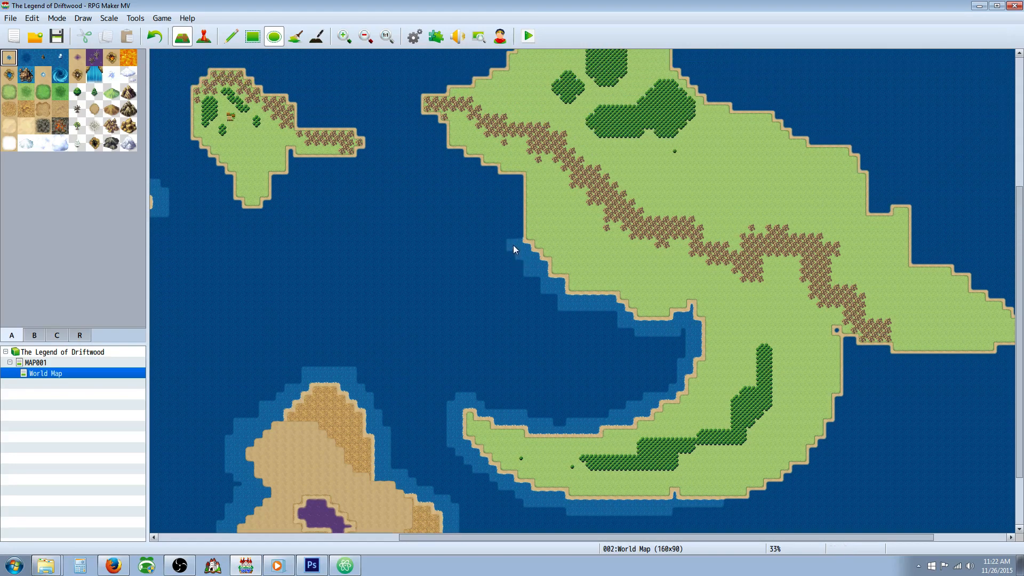
left_click_drag(521, 235, 521, 179)
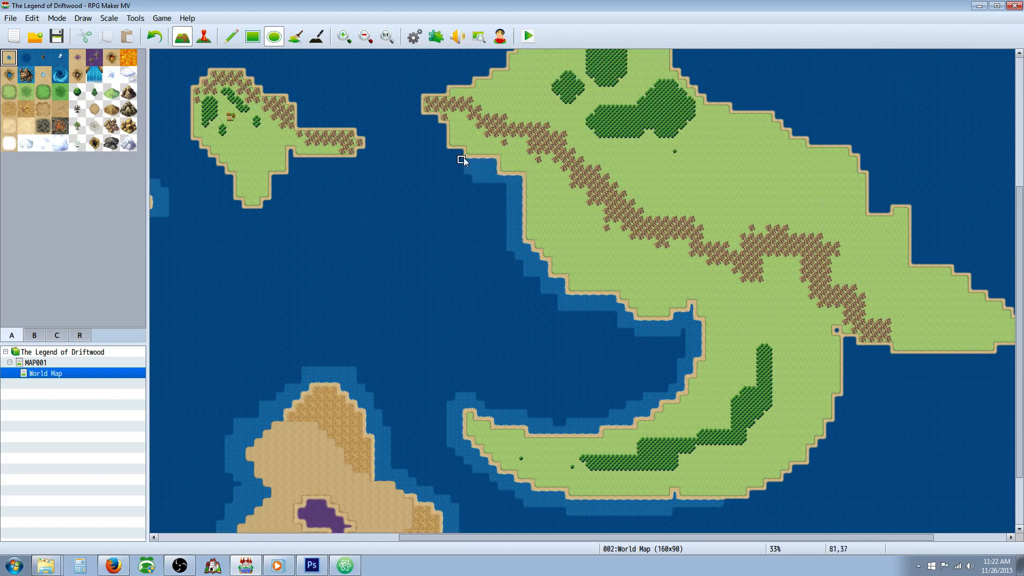
left_click_drag(451, 156, 462, 169)
left_click(429, 119)
left_click_drag(420, 123, 416, 102)
Step: Paint lighter sea over the top of the mountainous western tip and along the northwestern coast into the inlet above it
scroll(419, 93, "up", 5)
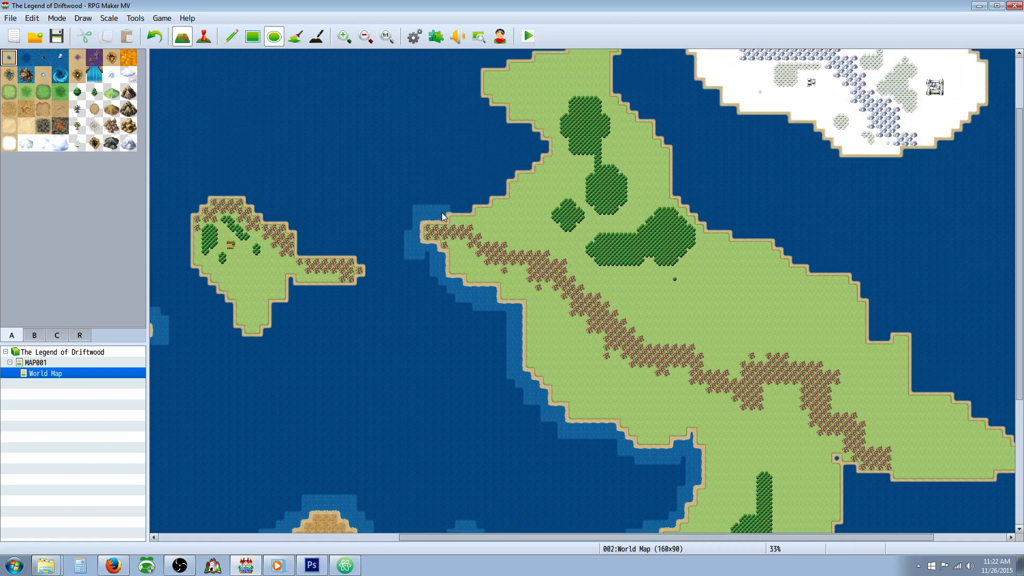
left_click(411, 219)
mouse_move(468, 204)
left_mouse_down()
mouse_move(507, 187)
mouse_move(512, 174)
left_mouse_up()
left_click(469, 193)
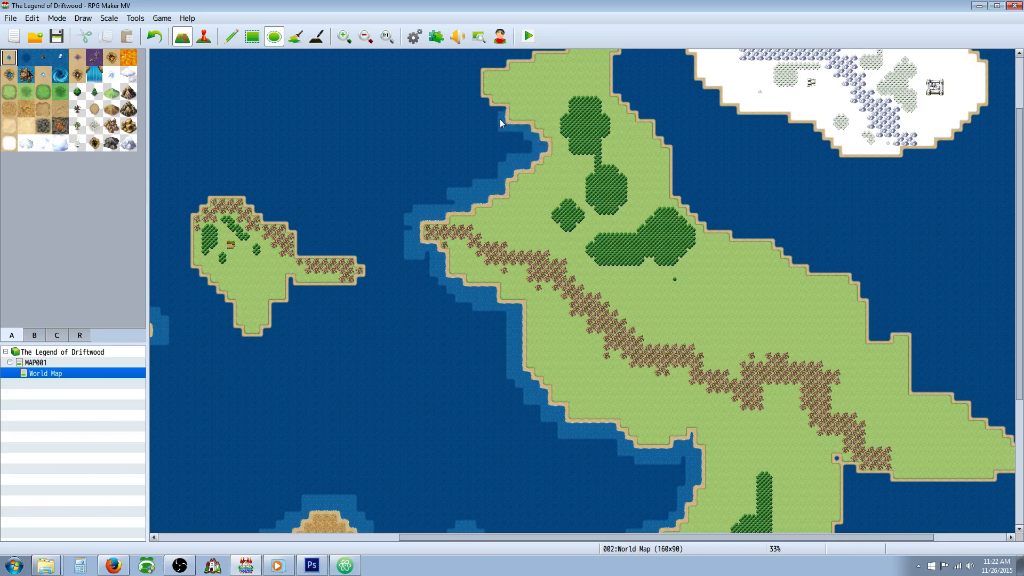
left_click_drag(500, 122, 500, 116)
Step: Paint lighter sea around the eastern continent's northern headland and down its northeastern coast past the forests
scroll(480, 145, "up", 2)
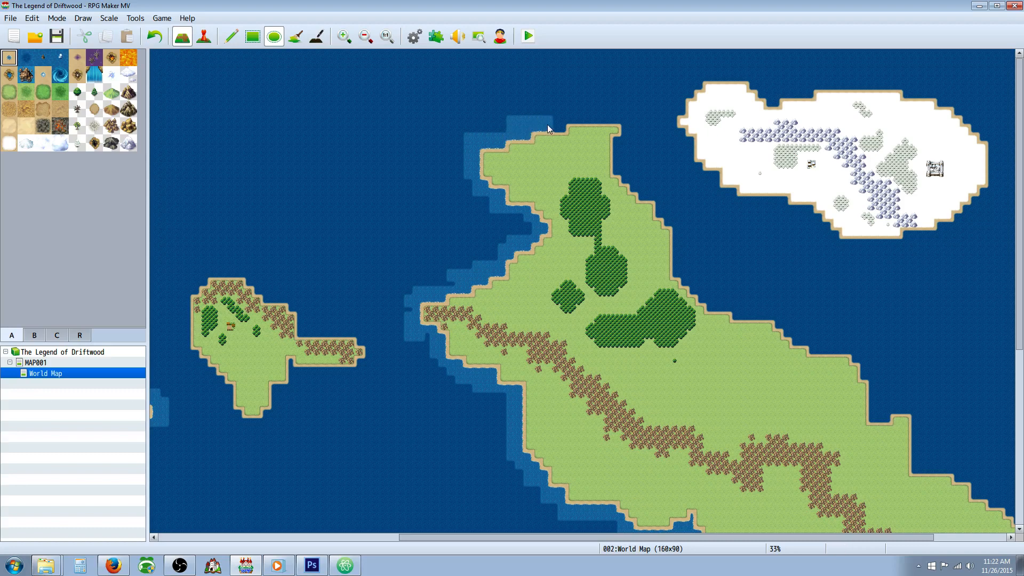
mouse_move(580, 121)
left_mouse_down()
mouse_move(600, 121)
mouse_move(568, 113)
mouse_move(623, 137)
mouse_move(615, 139)
left_mouse_up()
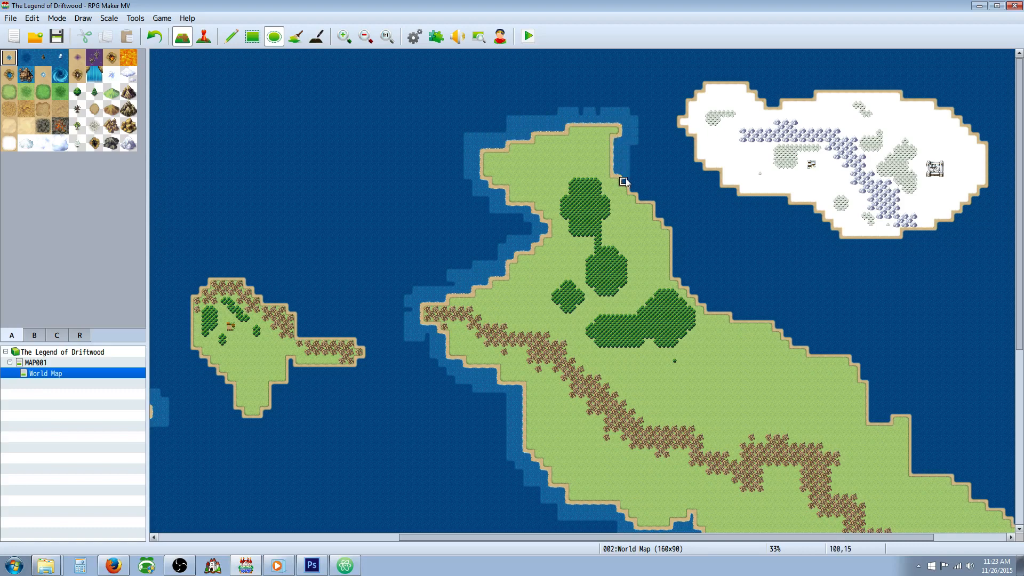
left_click_drag(623, 181, 642, 190)
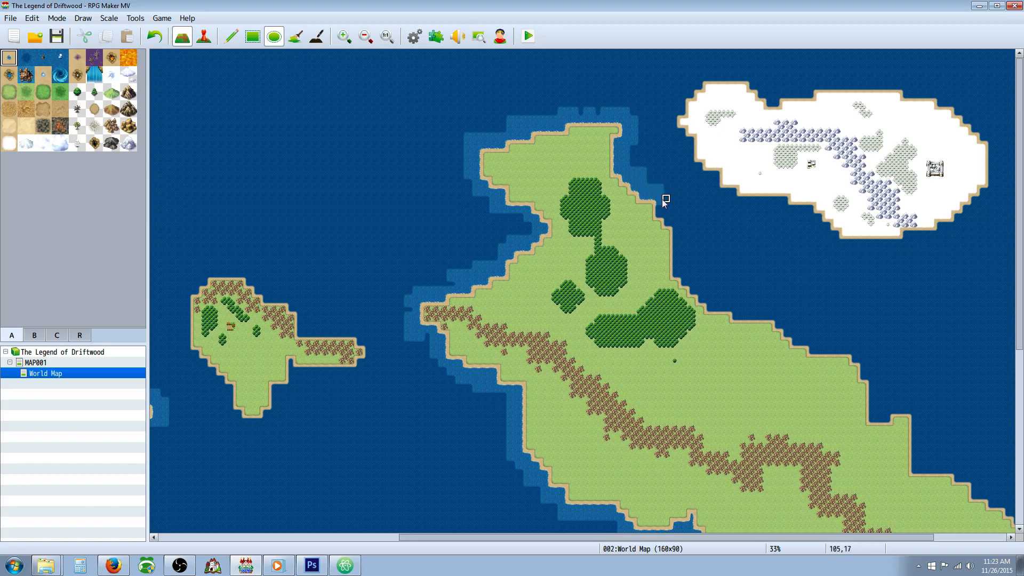
left_click_drag(661, 207, 674, 224)
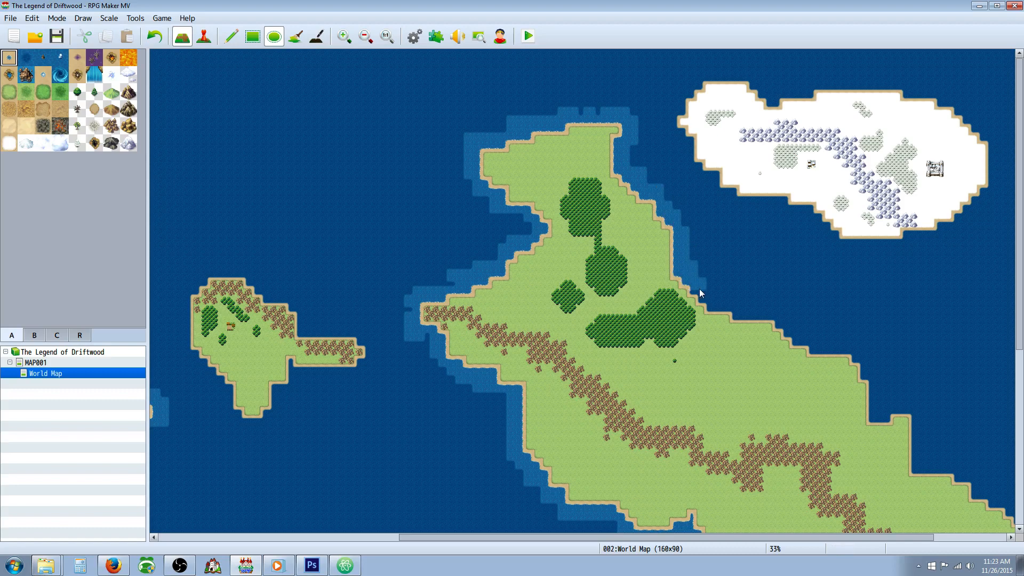
left_click_drag(700, 289, 705, 298)
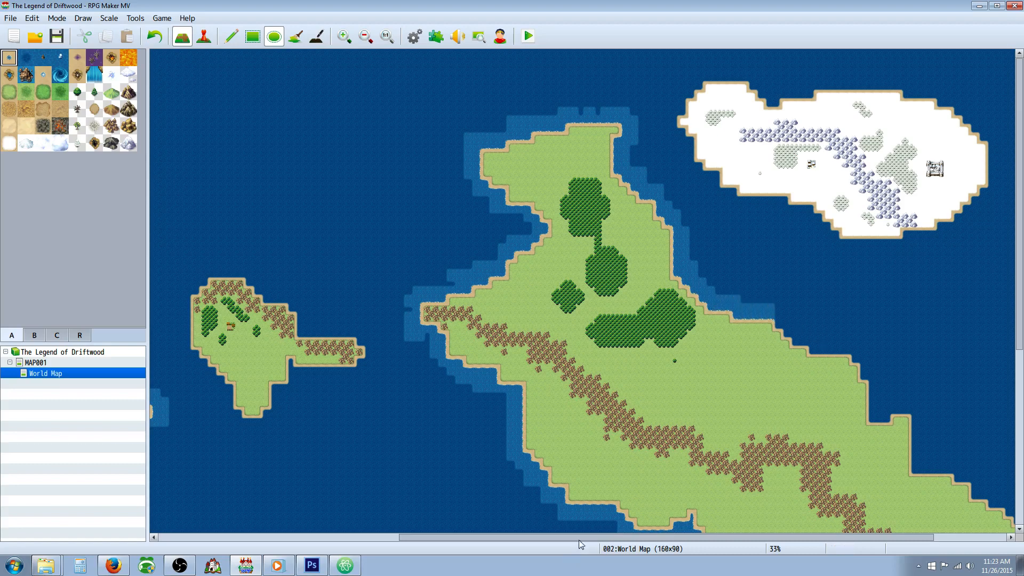
Step: Continue the lighter sea southeast along the eastern continent's northeastern coast to the small square notch in the shoreline
scroll(580, 544, "right", 3)
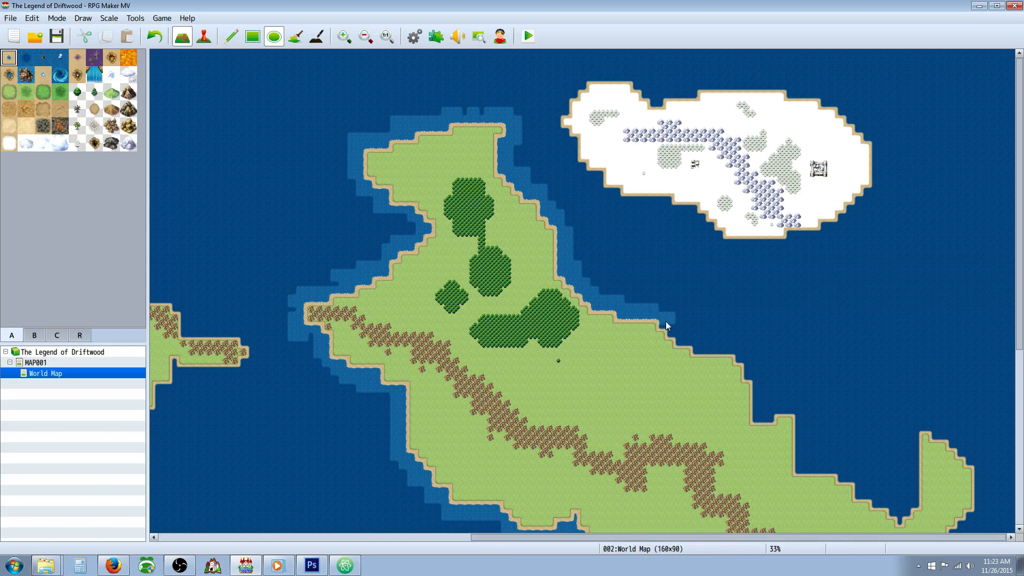
left_click(678, 336)
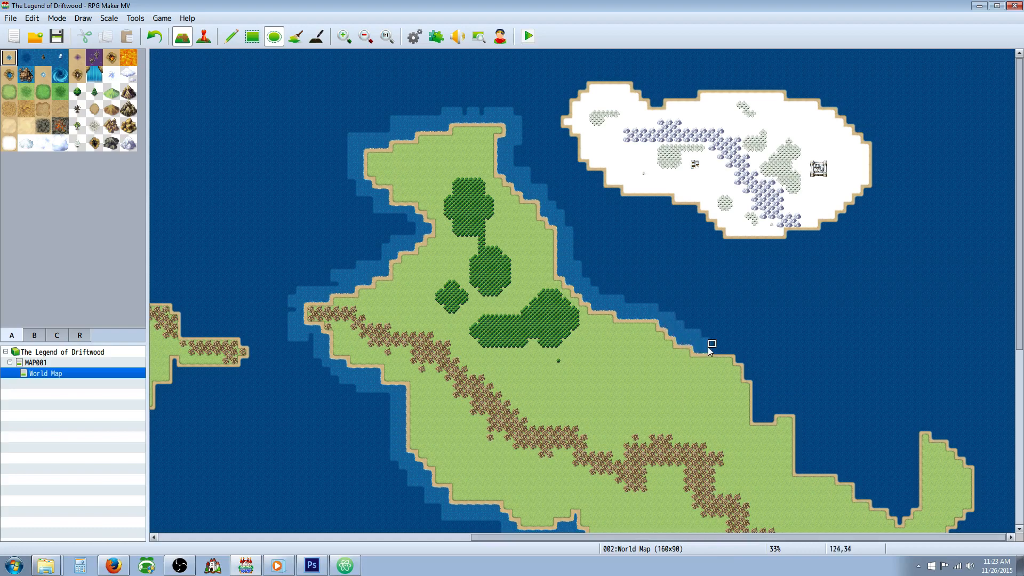
left_click_drag(713, 344, 729, 351)
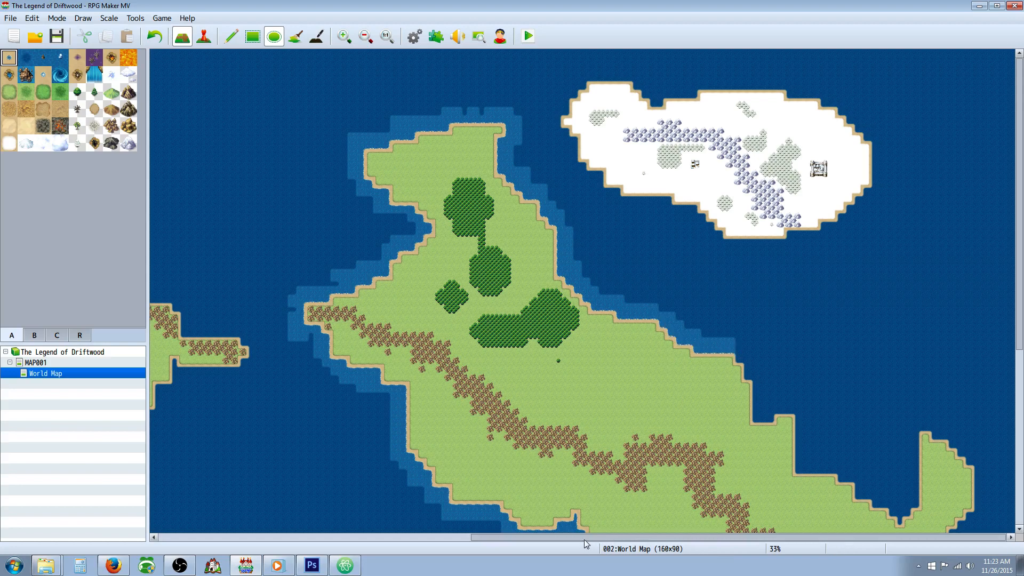
left_click(745, 360)
left_click(755, 373)
left_click(760, 416)
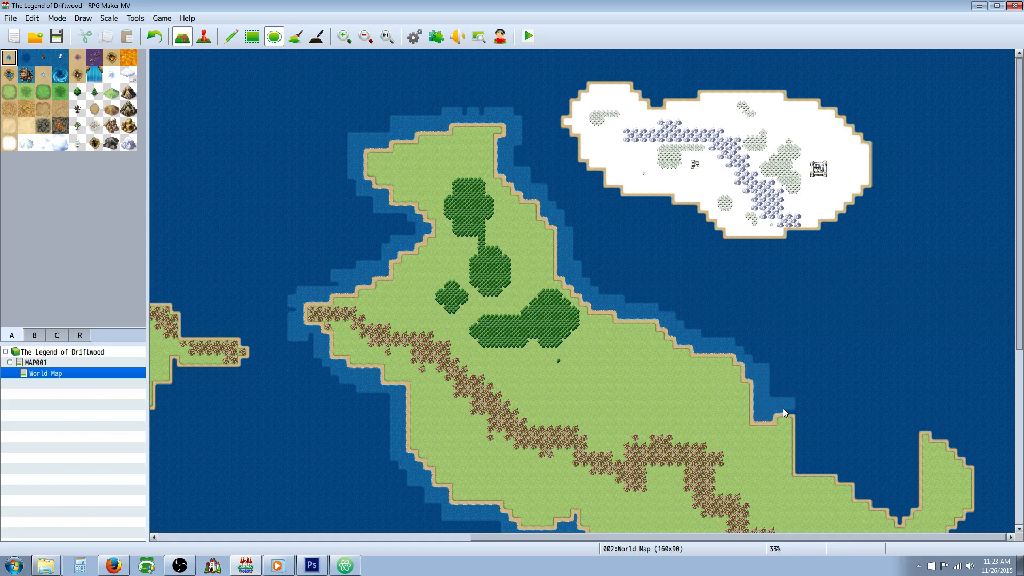
Step: Paint lighter sea from the square notch down the stepped shore into the narrow inlet beside the hooked eastern peninsula
mouse_move(803, 402)
left_mouse_down()
mouse_move(811, 469)
mouse_move(835, 474)
mouse_move(824, 462)
mouse_move(904, 512)
mouse_move(900, 521)
mouse_move(911, 493)
left_mouse_up()
left_click(801, 469)
left_click(815, 421)
left_click(873, 495)
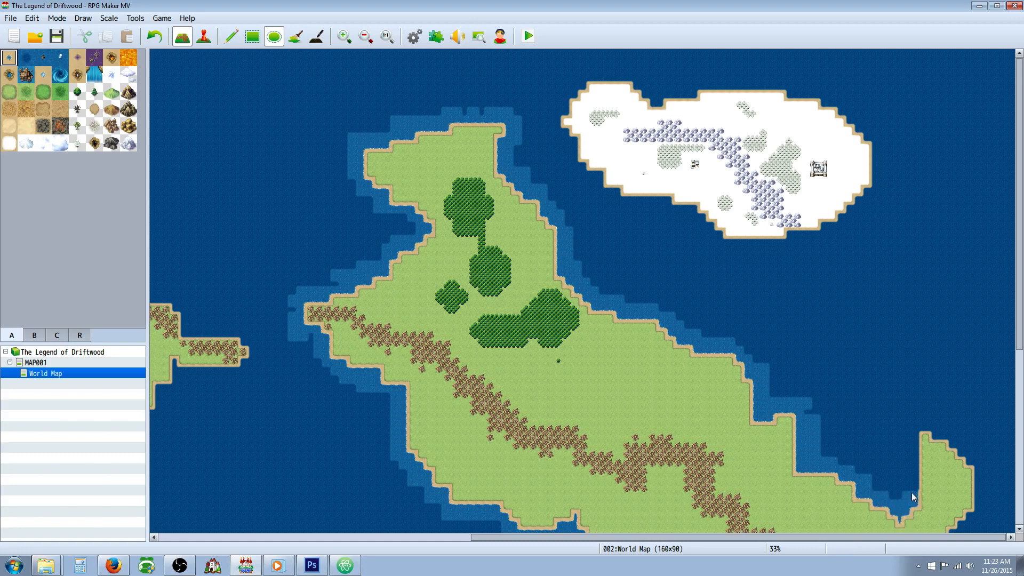
Step: Line the hooked eastern peninsula with lighter sea up its inner side, over its tip and down its outer eastern shore
left_click_drag(909, 431, 930, 424)
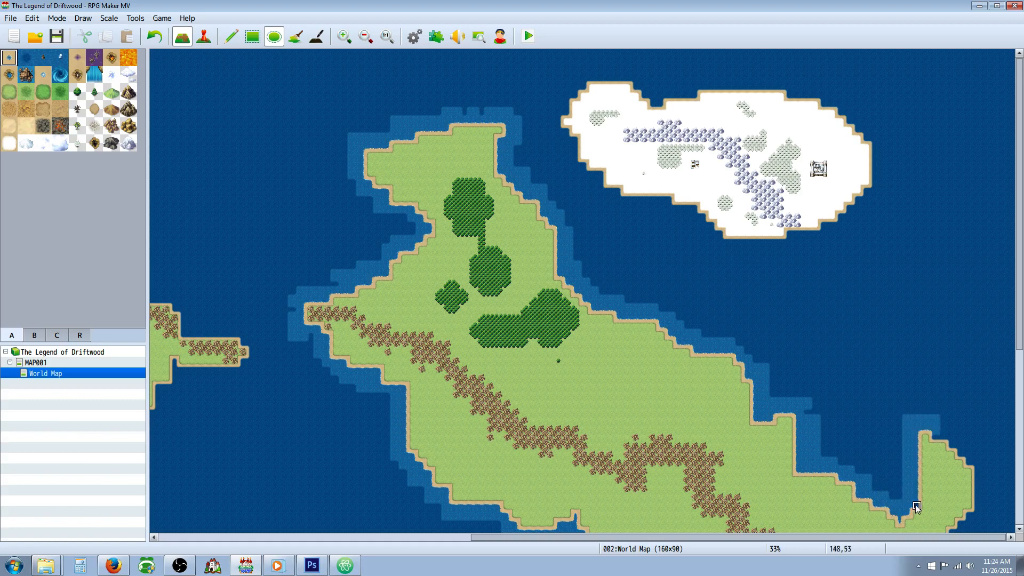
left_click(941, 436)
left_click(946, 428)
left_click(952, 437)
left_click(958, 444)
left_click(966, 453)
left_click(962, 453)
left_click(970, 460)
left_click(978, 460)
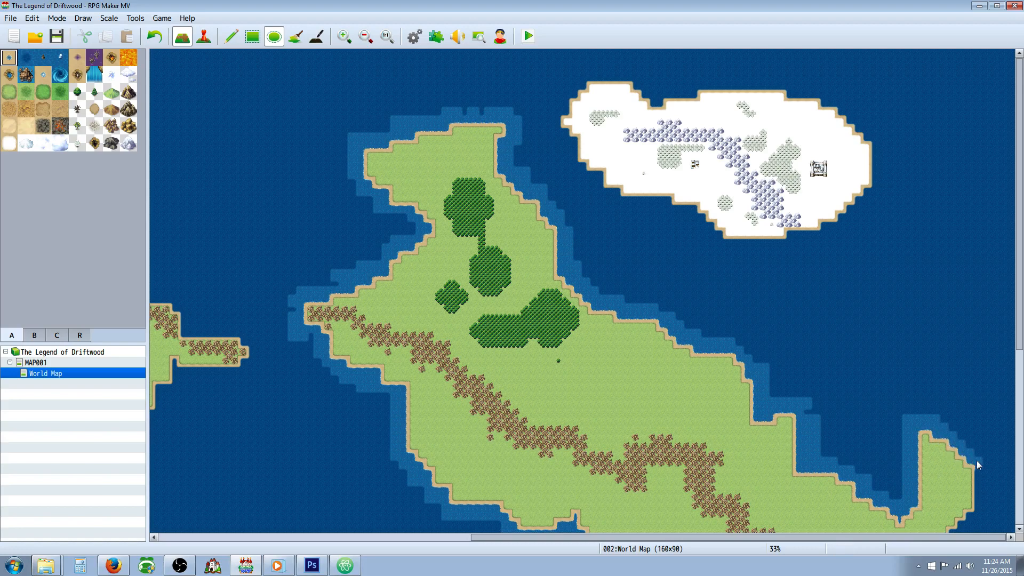
left_click_drag(982, 468, 983, 478)
left_click_drag(983, 482, 979, 497)
Step: Paint lighter sea along the eastern continent's southeastern shore and down the outer side of the crescent peninsula
scroll(968, 311, "down", 10)
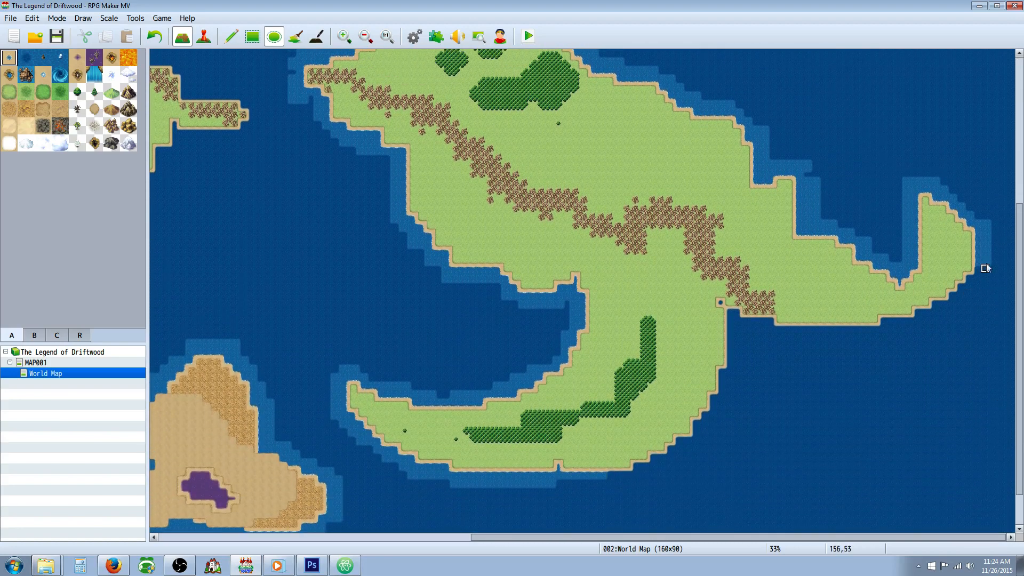
mouse_move(981, 267)
left_mouse_down()
mouse_move(983, 288)
mouse_move(975, 279)
mouse_move(936, 304)
mouse_move(960, 304)
mouse_move(949, 311)
mouse_move(885, 320)
mouse_move(903, 335)
mouse_move(779, 335)
mouse_move(721, 307)
mouse_move(735, 344)
mouse_move(749, 327)
left_mouse_up()
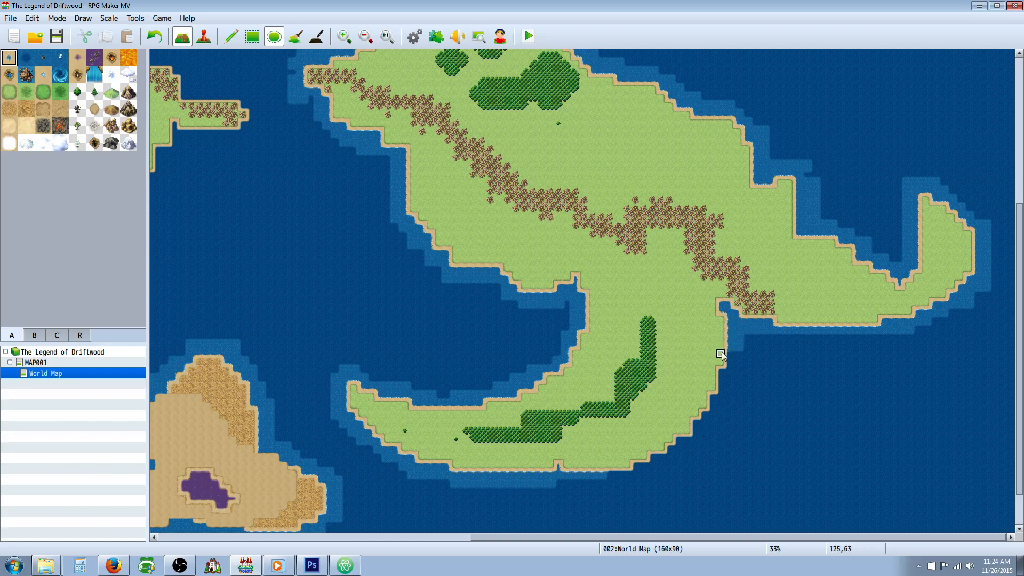
mouse_move(730, 371)
left_mouse_down()
mouse_move(739, 359)
mouse_move(710, 413)
mouse_move(713, 405)
mouse_move(724, 413)
mouse_move(703, 422)
mouse_move(693, 446)
mouse_move(601, 482)
mouse_move(651, 487)
mouse_move(671, 466)
left_mouse_up()
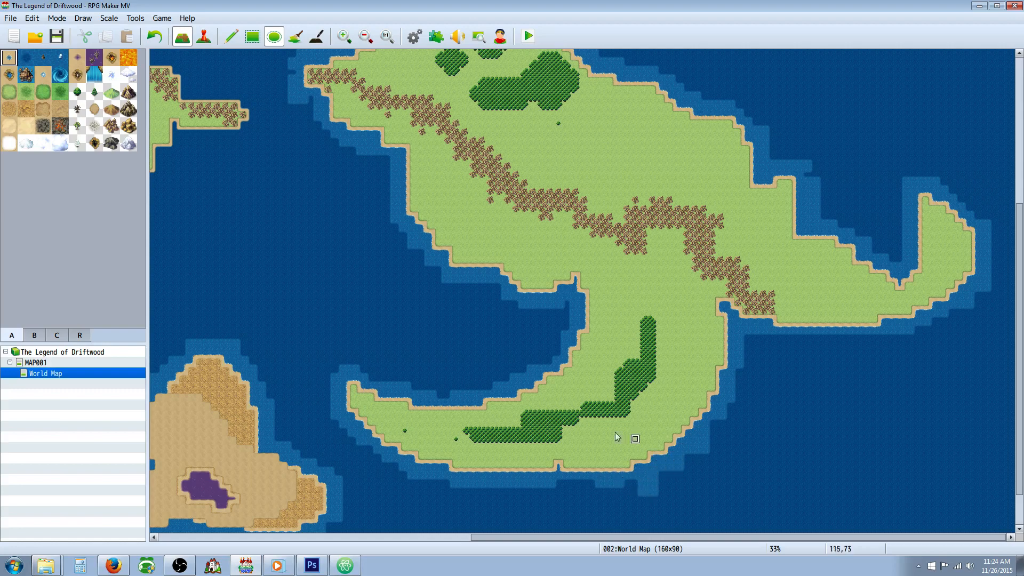
Step: Paint lighter sea around the snowy island's western tip, along its northern coast and down its eastern side
scroll(454, 499, "up", 5)
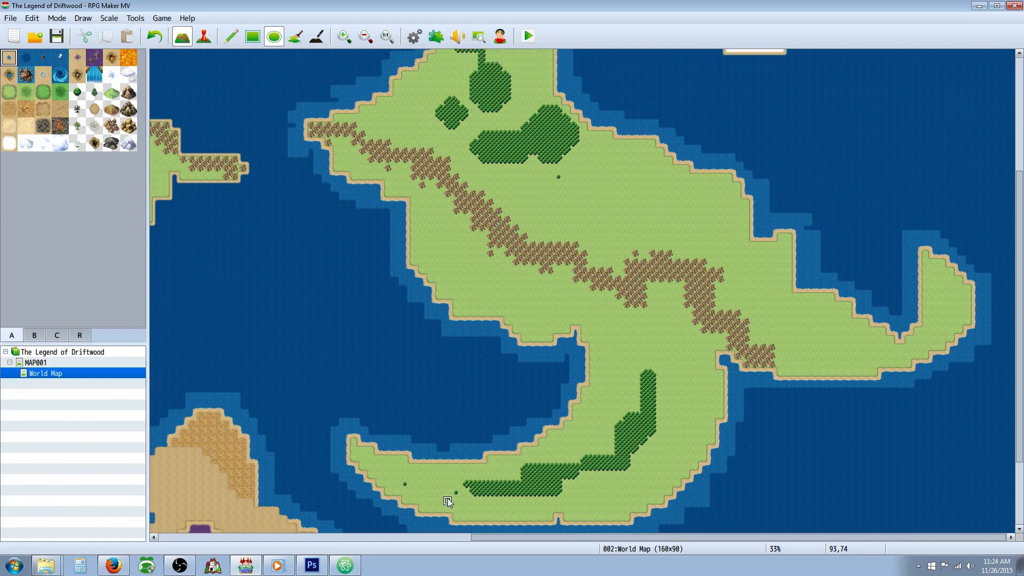
scroll(456, 499, "up", 4)
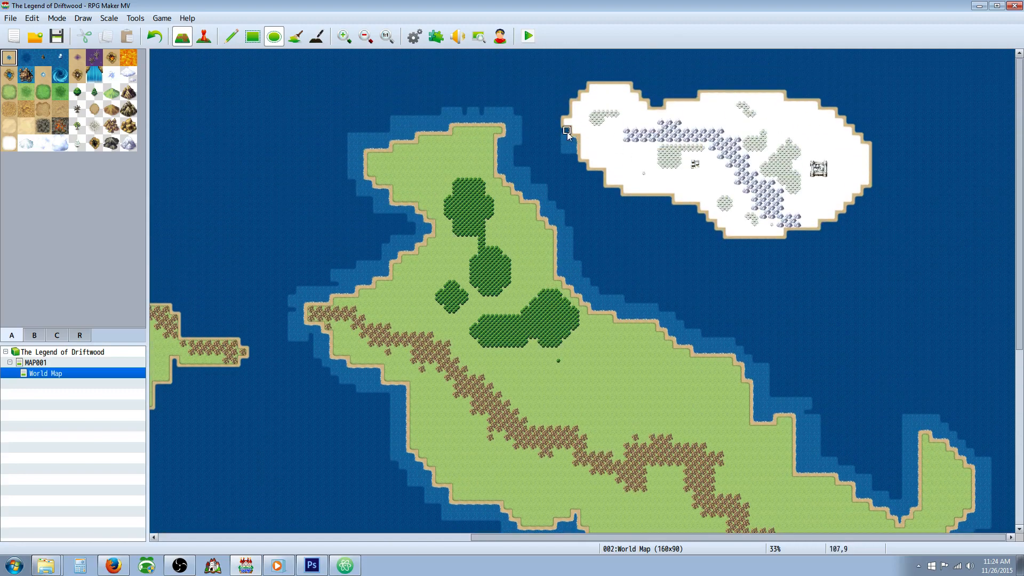
mouse_move(558, 132)
left_mouse_down()
mouse_move(559, 102)
mouse_move(568, 108)
mouse_move(576, 95)
mouse_move(567, 114)
mouse_move(578, 80)
mouse_move(627, 79)
left_mouse_up()
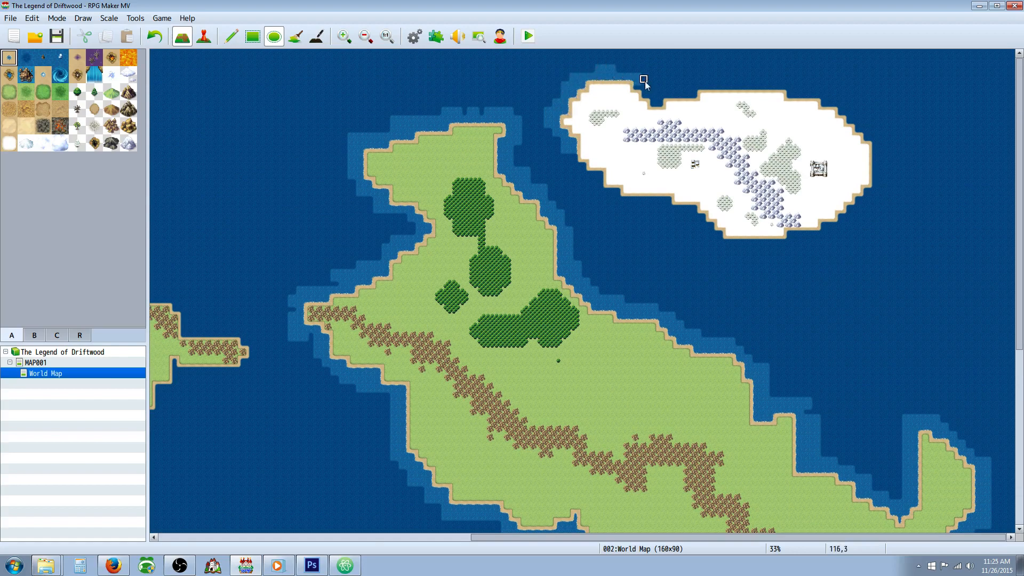
mouse_move(641, 84)
left_mouse_down()
mouse_move(688, 88)
mouse_move(675, 96)
mouse_move(687, 99)
mouse_move(696, 85)
mouse_move(720, 88)
left_mouse_up()
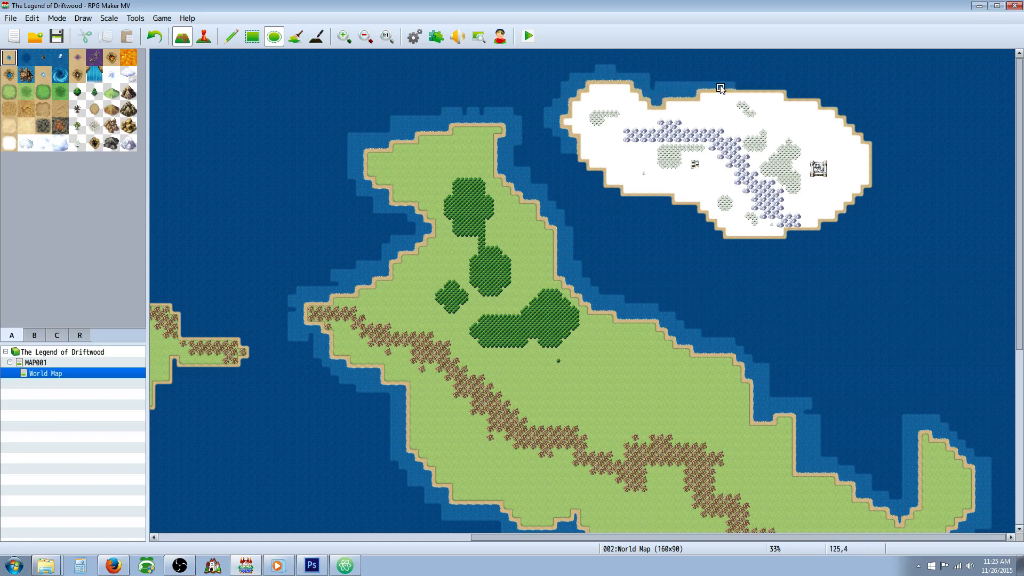
mouse_move(781, 82)
left_mouse_down()
mouse_move(823, 90)
mouse_move(864, 130)
left_mouse_up()
left_click(836, 97)
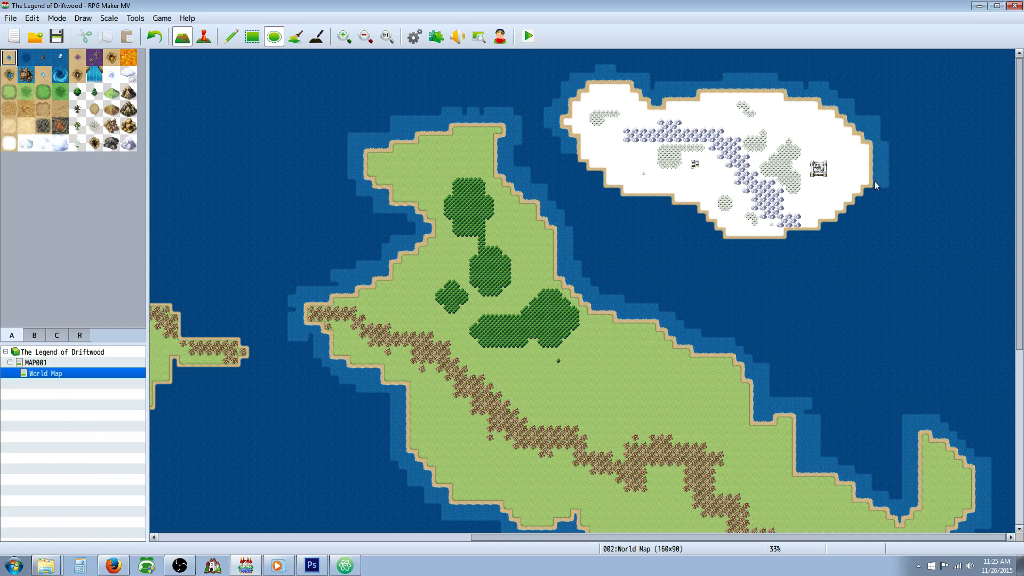
Step: Complete the lighter sea around the snowy island along its southeastern and southern shores
left_click(847, 219)
left_click(849, 212)
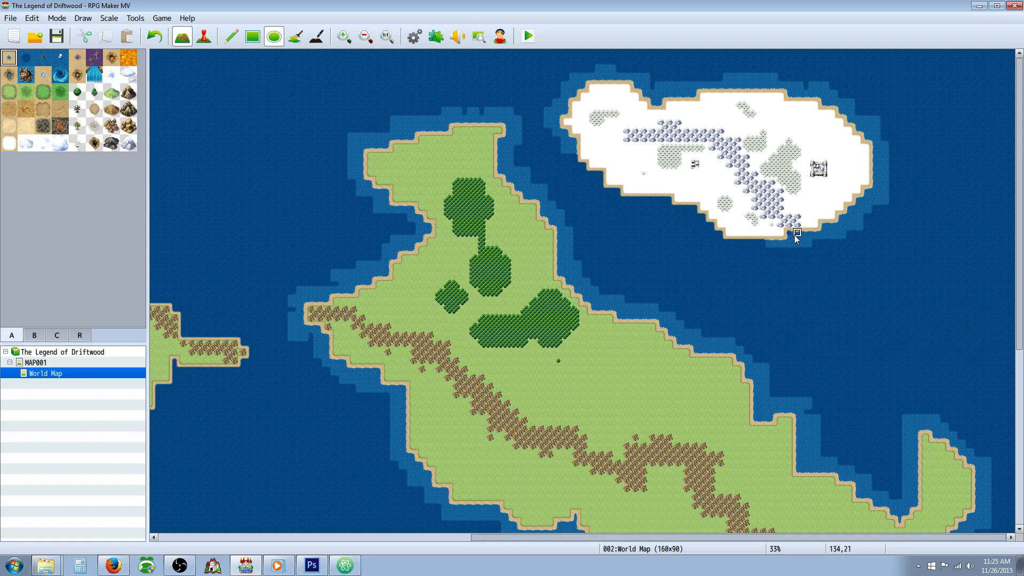
mouse_move(755, 246)
left_mouse_down()
mouse_move(742, 249)
mouse_move(697, 215)
mouse_move(678, 224)
left_mouse_up()
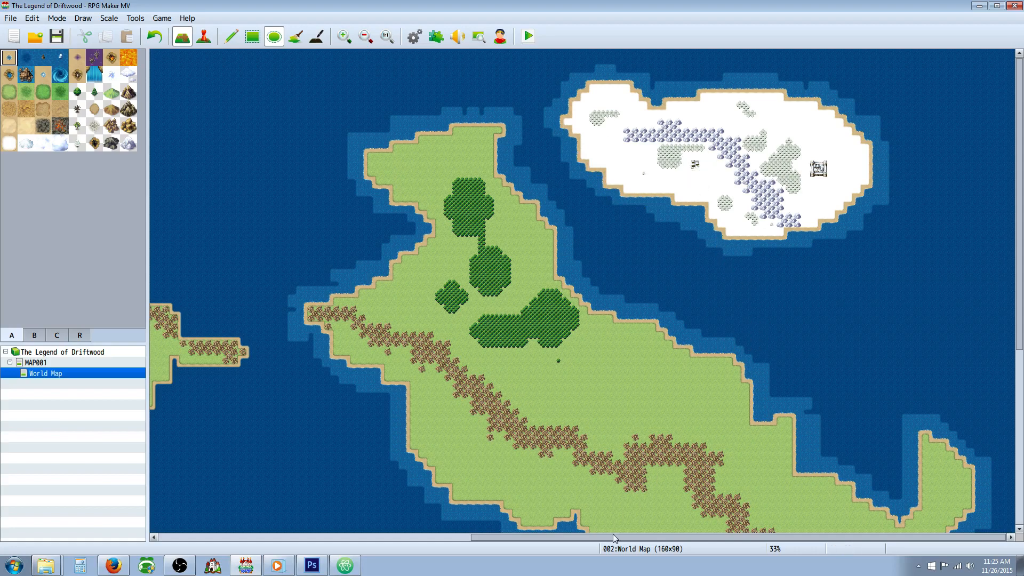
Step: Paint lighter sea around the mountainous eastern arm of the small central island
scroll(653, 375, "down", 5)
scroll(648, 384, "down", 2)
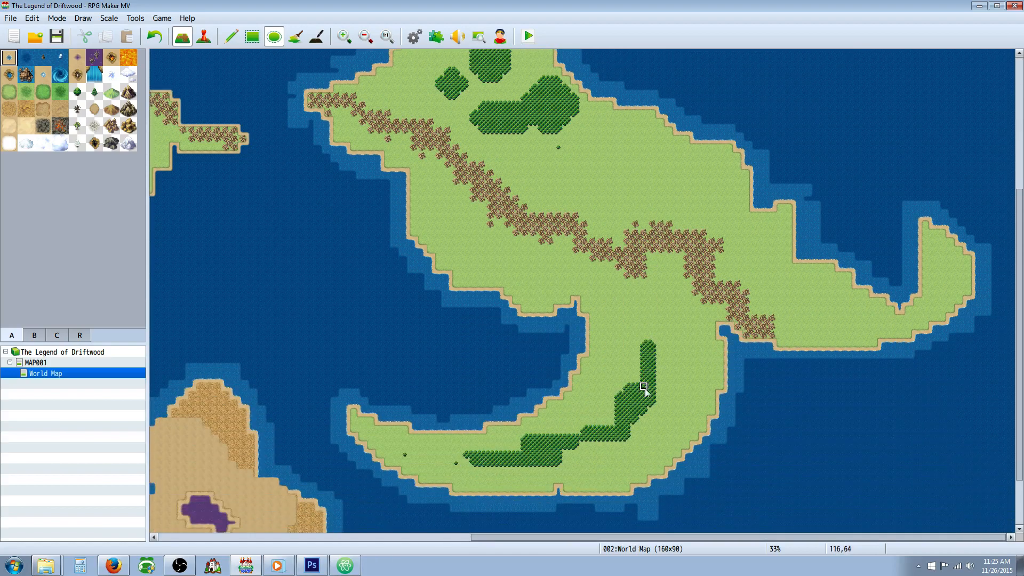
scroll(639, 384, "up", 4)
left_click_drag(673, 537, 486, 512)
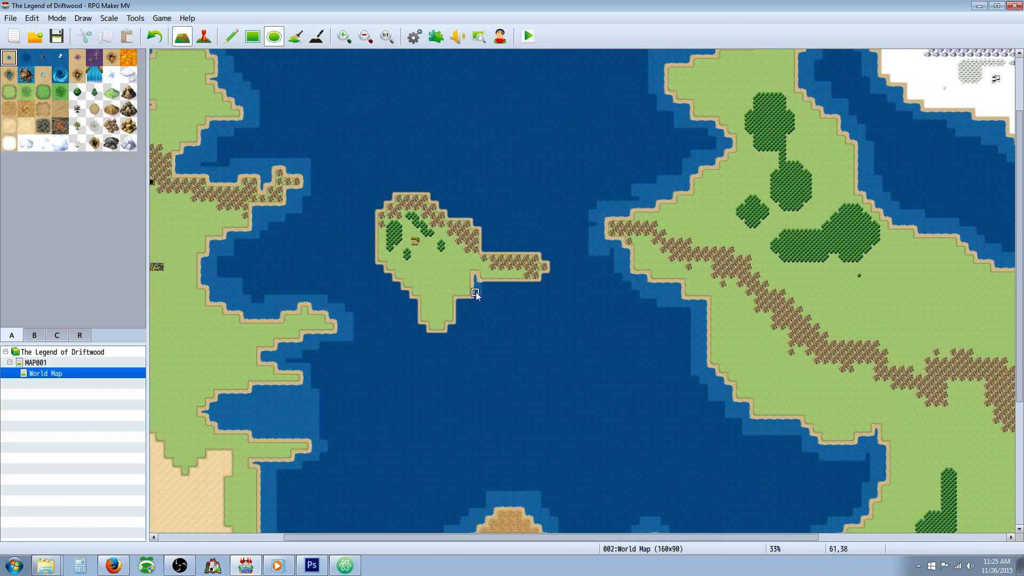
left_click_drag(475, 293, 489, 290)
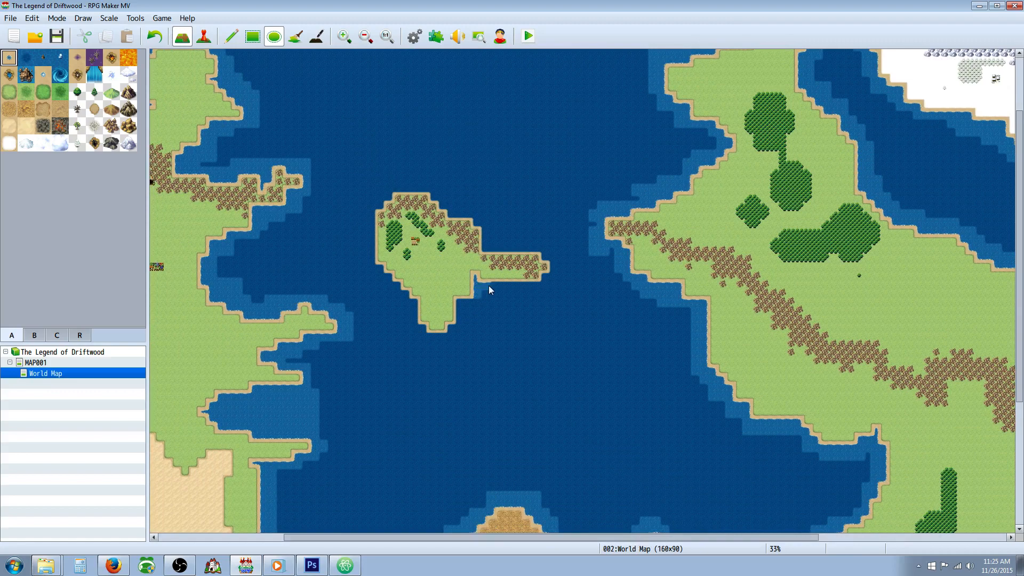
left_click(552, 283)
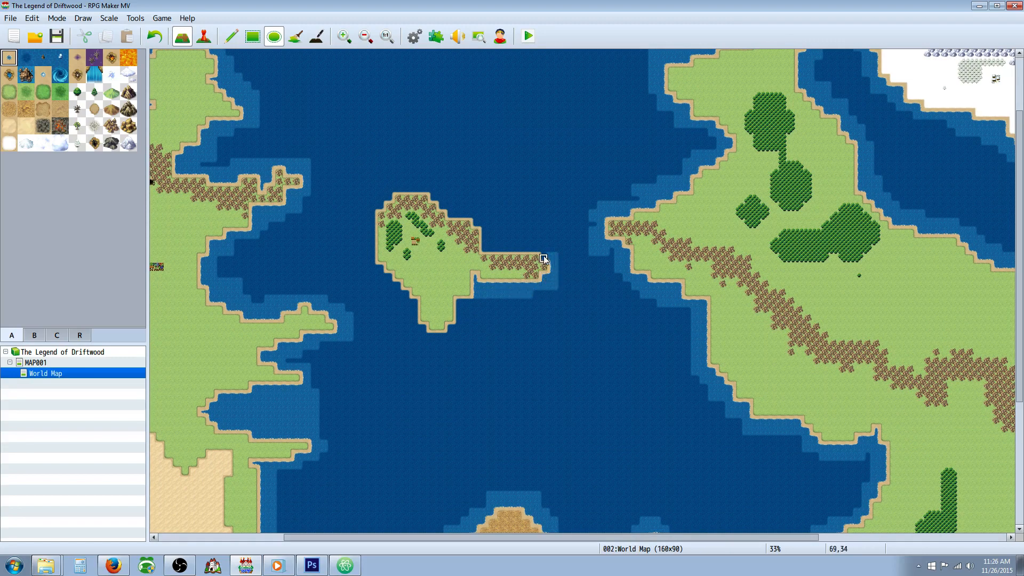
left_click_drag(508, 243, 487, 242)
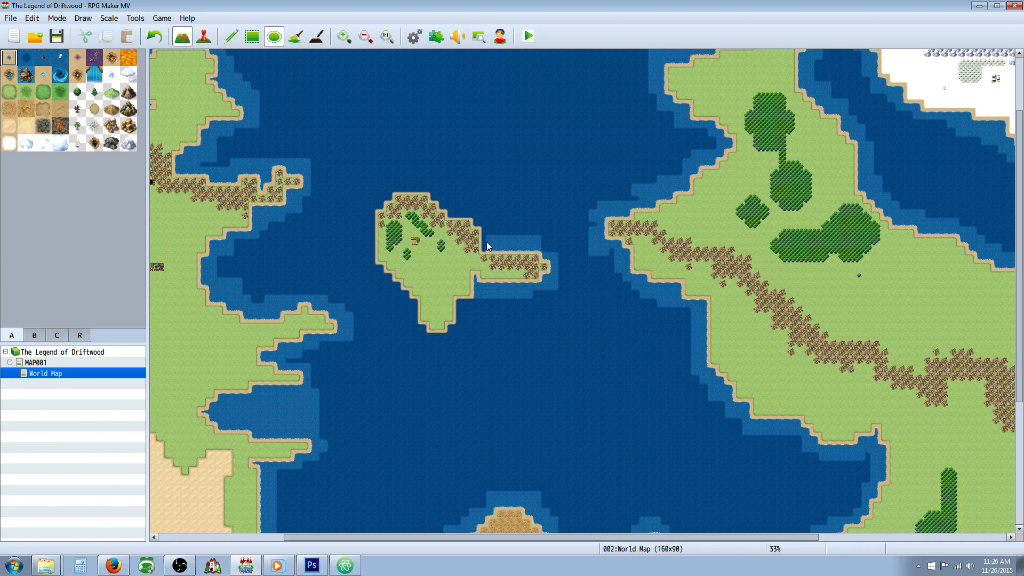
left_click(547, 251)
Step: Continue the lighter sea around the small central island's northern, western and southern shores to enclose it
left_click(435, 195)
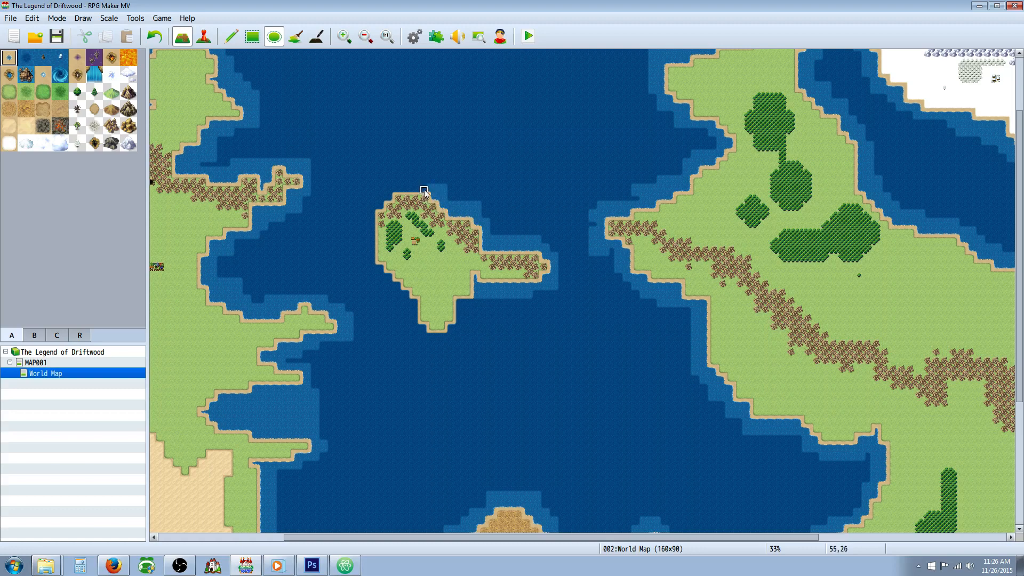
left_click(398, 186)
left_click(388, 186)
left_click(381, 196)
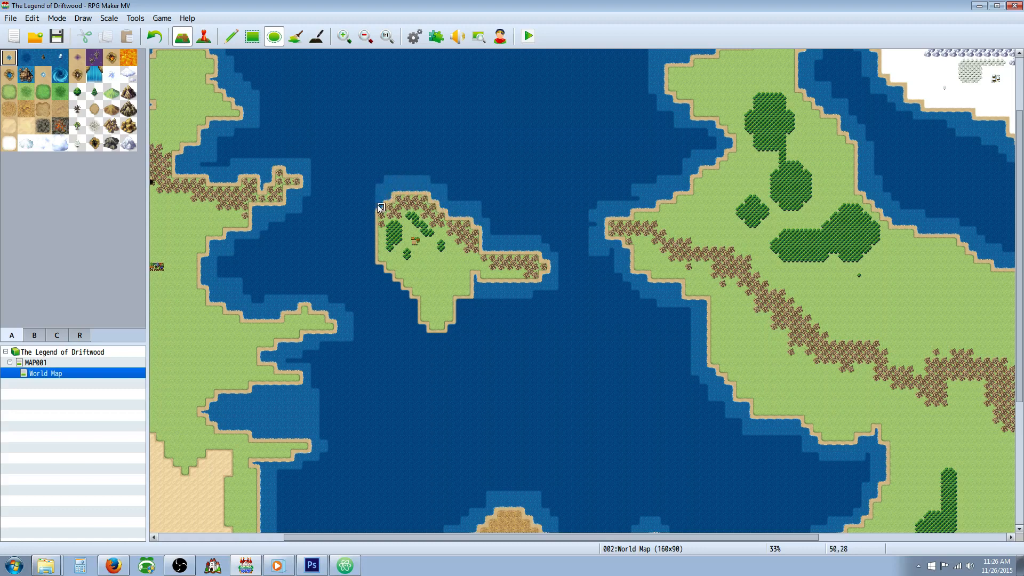
left_click(371, 199)
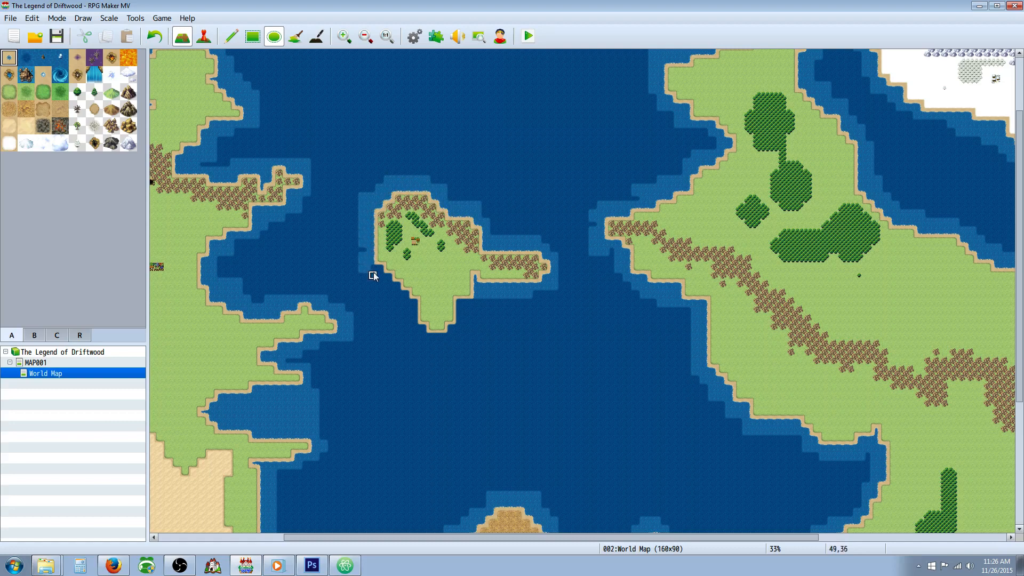
left_click_drag(378, 267, 414, 318)
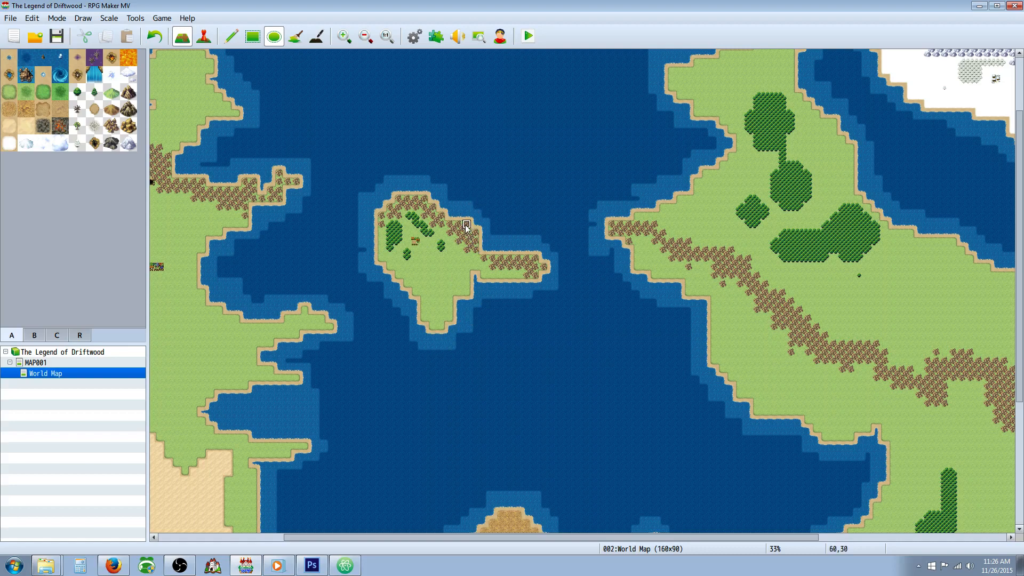
Step: Review the coastal waters and landmasses across the entire world map at 21% zoom
scroll(462, 363, "up", 1)
scroll(462, 363, "up", 3)
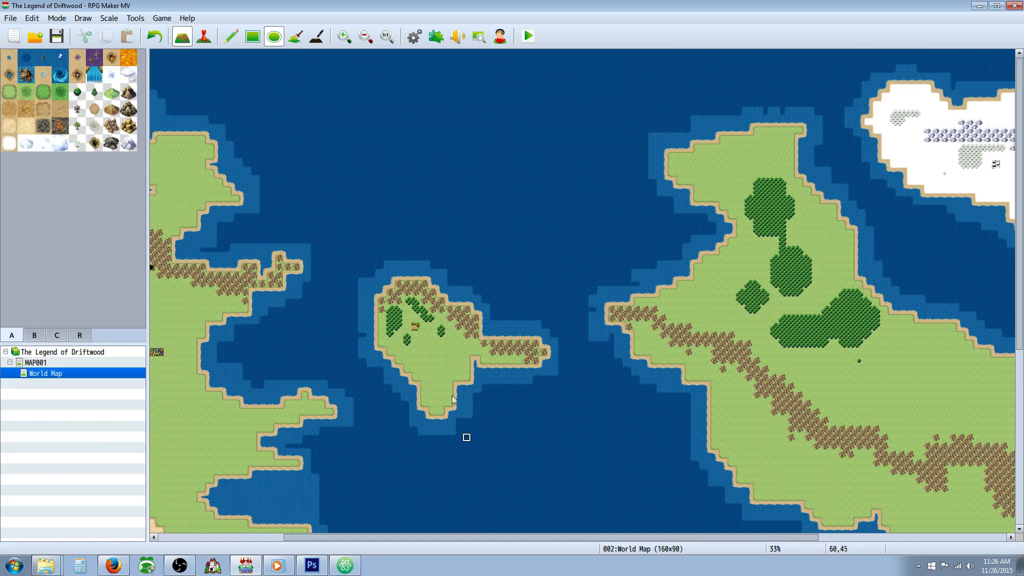
left_click(366, 37)
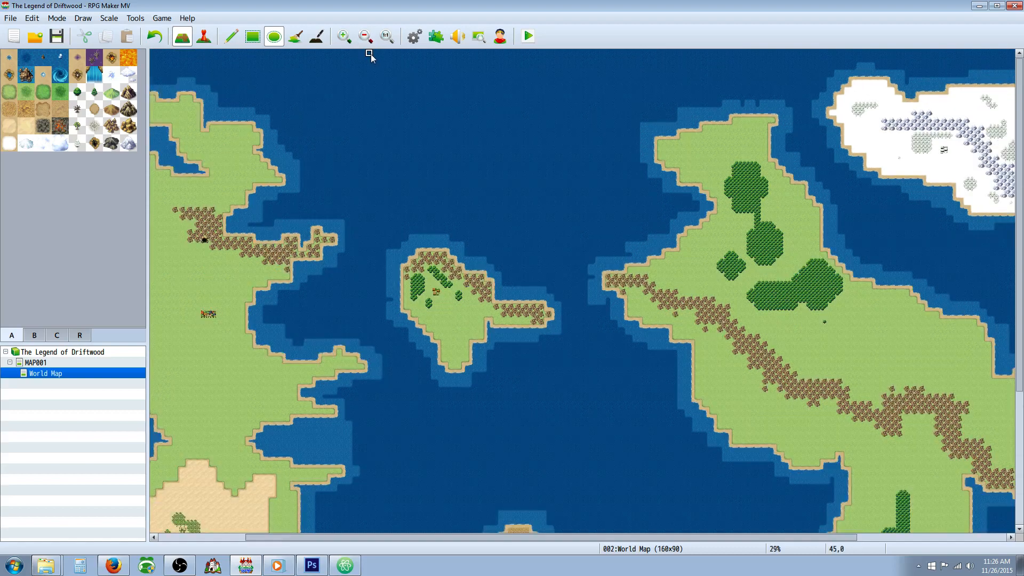
left_click(366, 38)
left_click(366, 37)
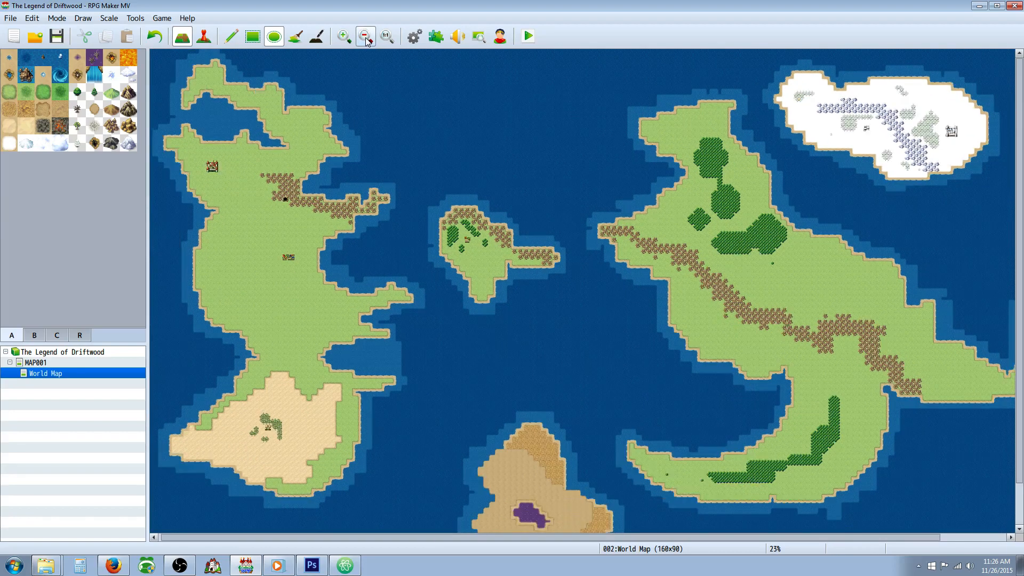
scroll(419, 115, "down", 2)
scroll(420, 116, "up", 2)
left_click(365, 37)
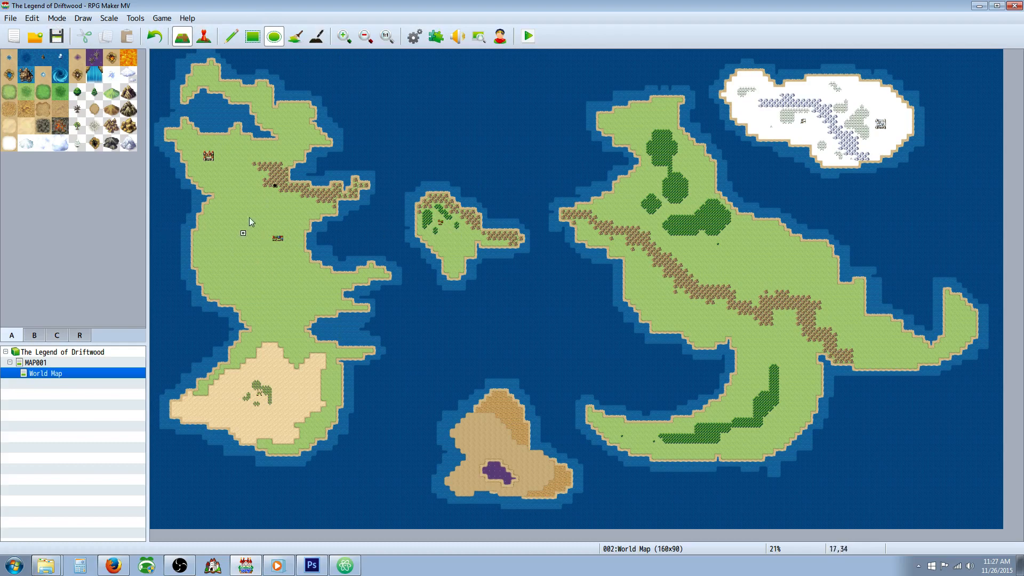
Step: Paint a curved band of dark evergreen forest down the western side of the western continent, west of the central town
left_click(94, 92)
left_click_drag(208, 231, 259, 287)
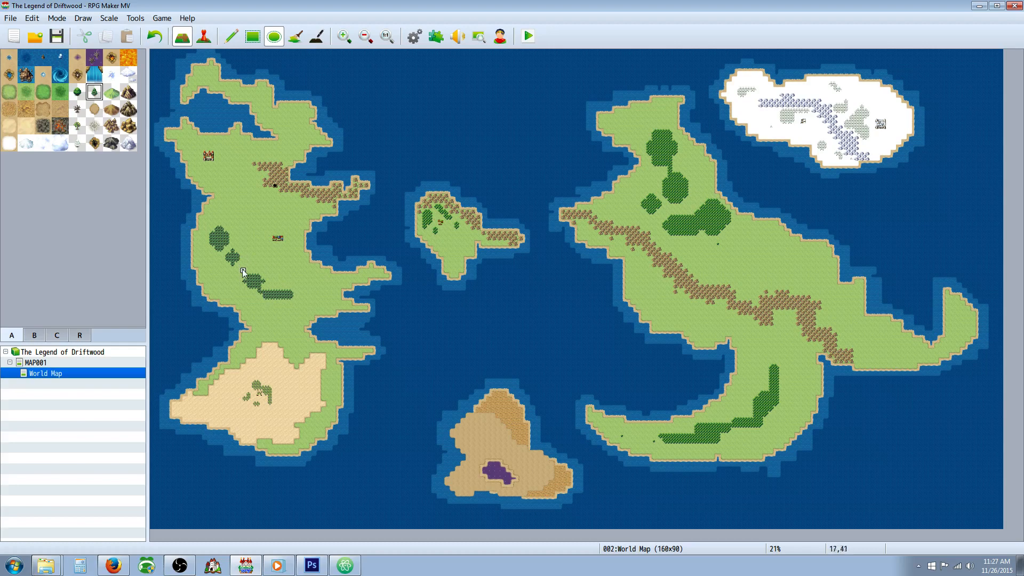
left_click_drag(229, 264, 247, 275)
left_click(210, 249)
left_click(226, 256)
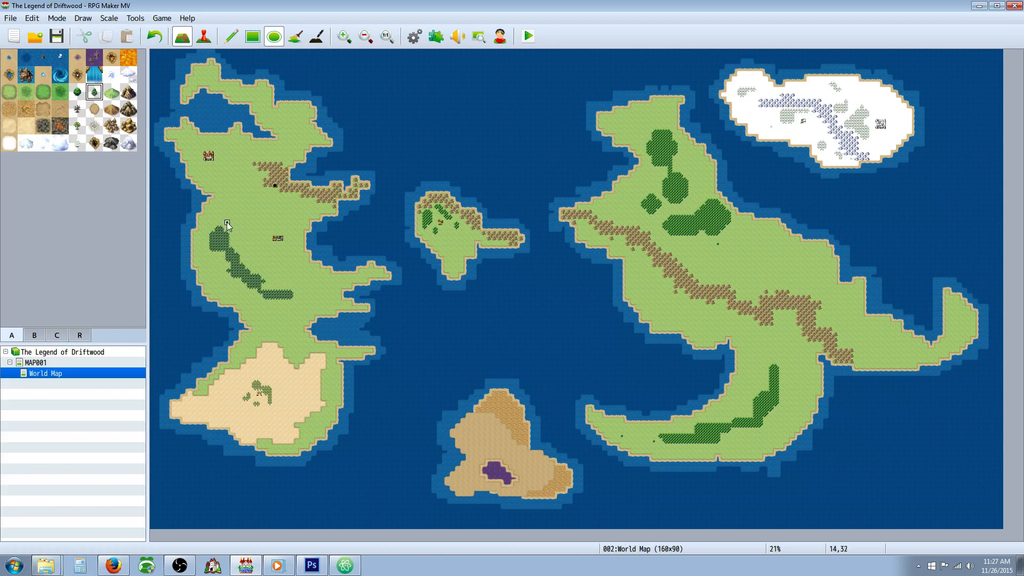
left_click_drag(230, 230, 230, 216)
Step: Extend the western evergreen forest as a thin band south toward the desert, trim its eastern spur, and save the project
left_click(228, 255)
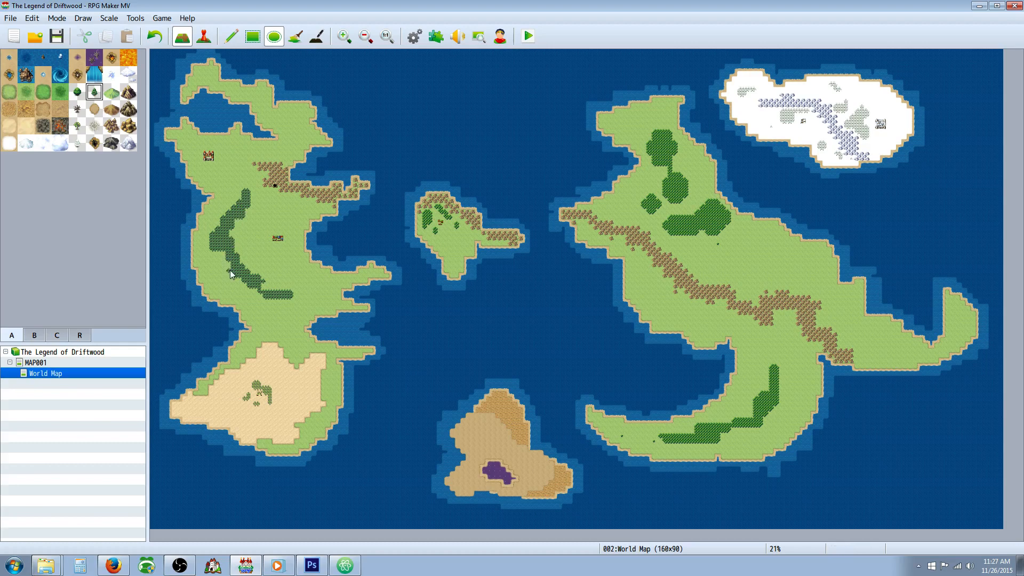
left_click(264, 285)
left_click(258, 303)
left_click_drag(267, 324, 286, 332)
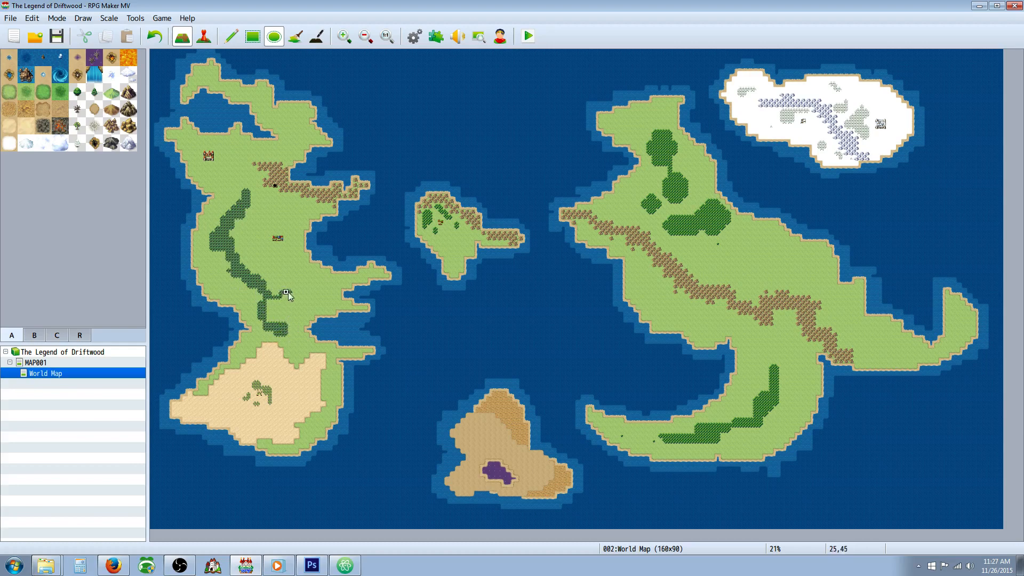
key("ctrl+z")
key("ctrl+z")
left_click(56, 37)
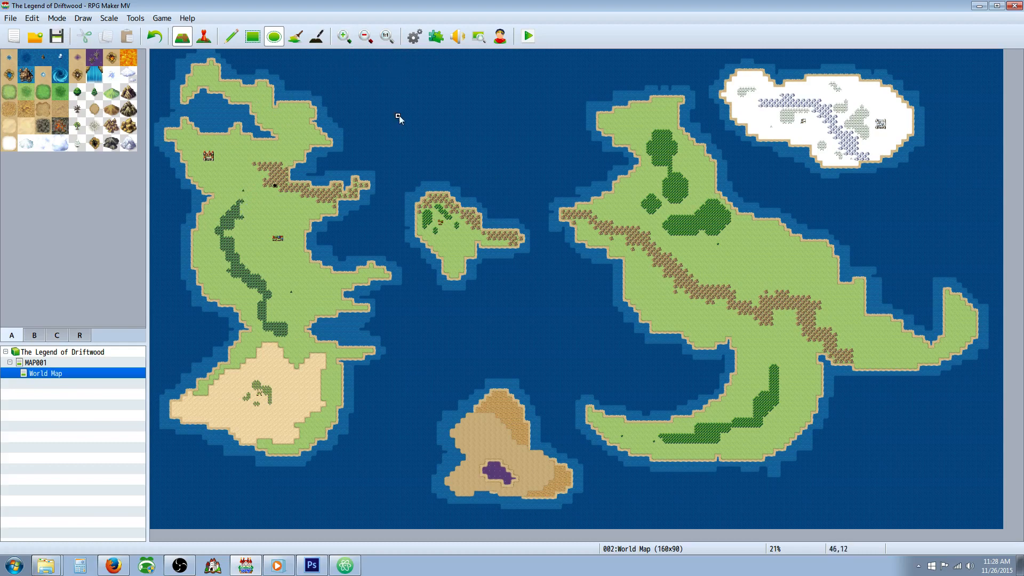
Step: Open the database and examine the Shinobi-gatana weapon, the Pheonix Brew item and the empty weapon slot 0006
left_click(414, 38)
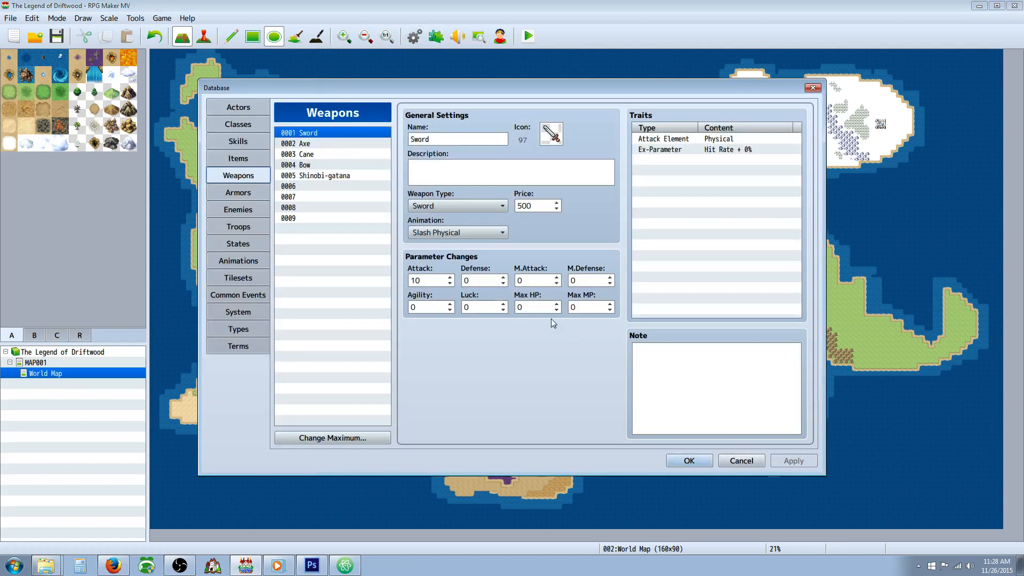
left_click(354, 178)
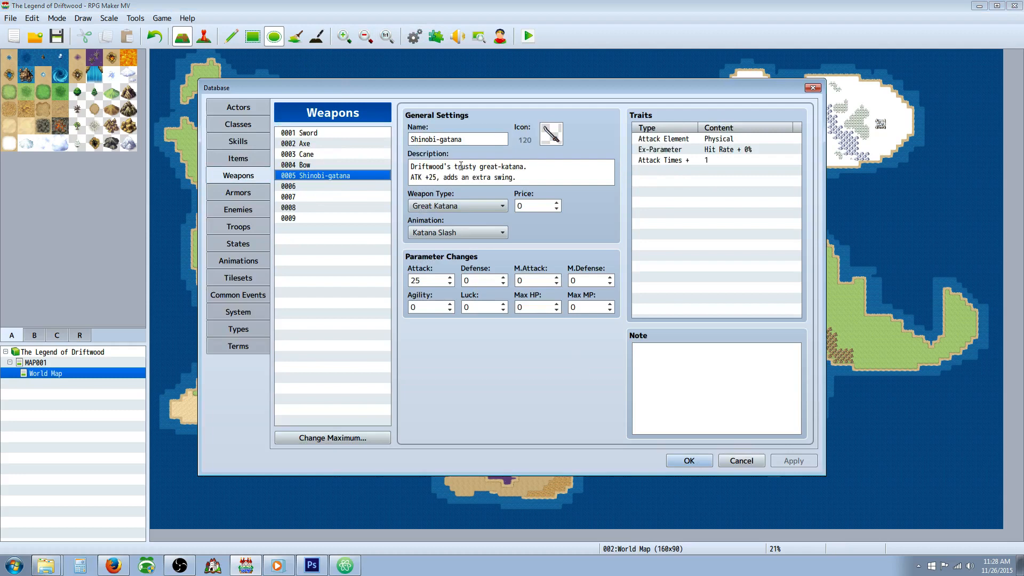
left_click_drag(409, 163, 525, 180)
left_click(525, 179)
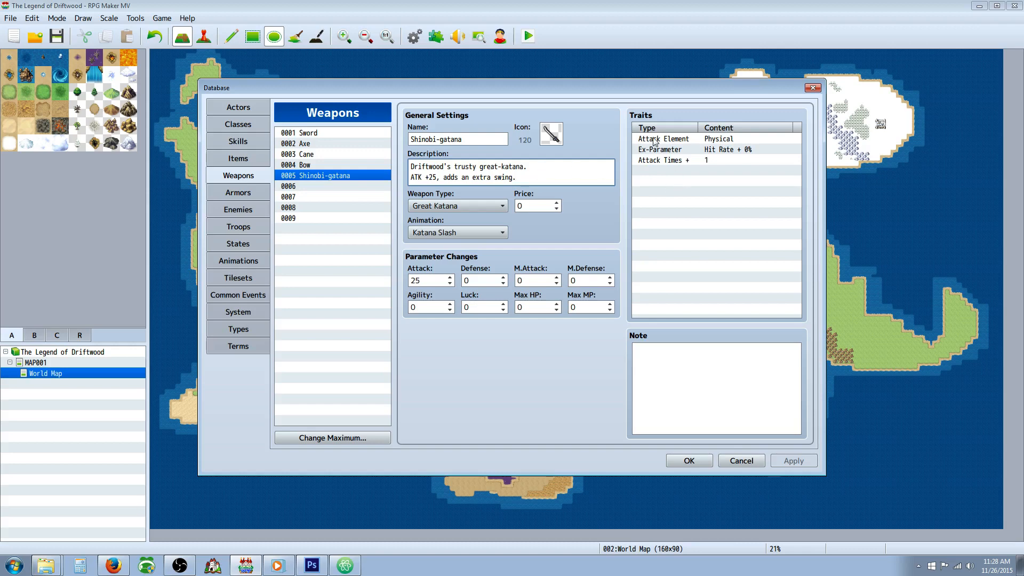
left_click(241, 158)
left_click(312, 195)
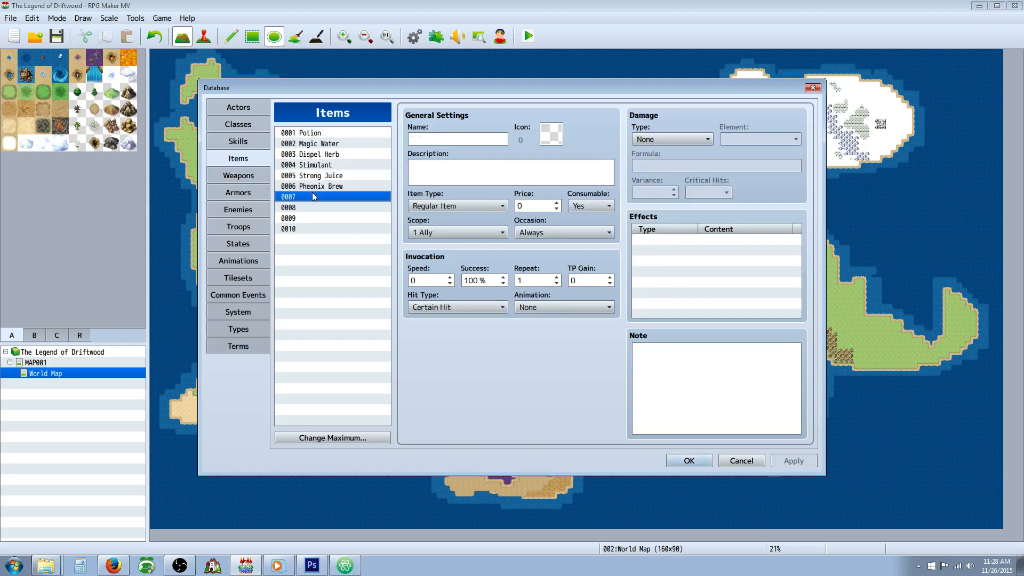
left_click(318, 188)
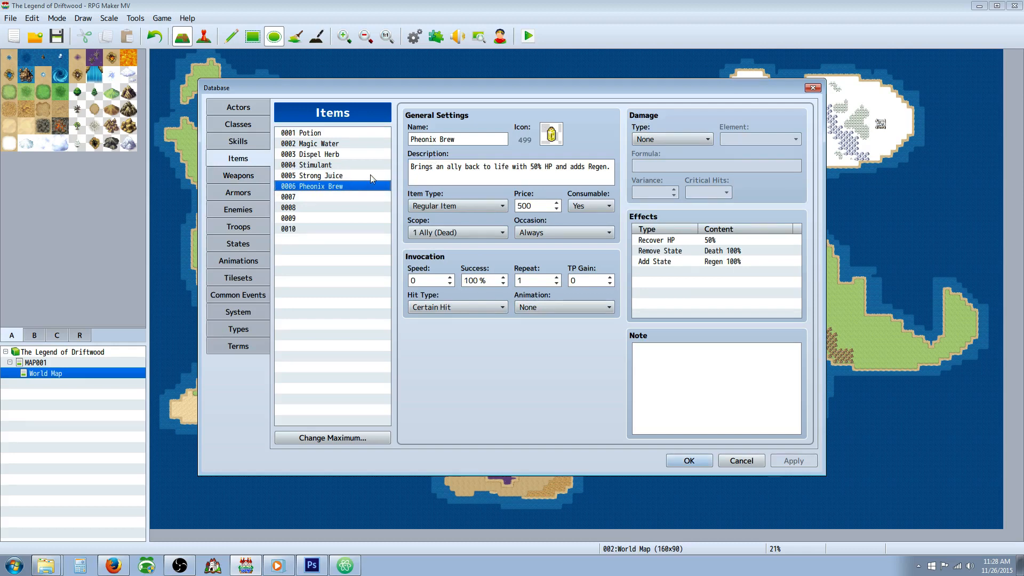
key("Tab")
left_click(238, 175)
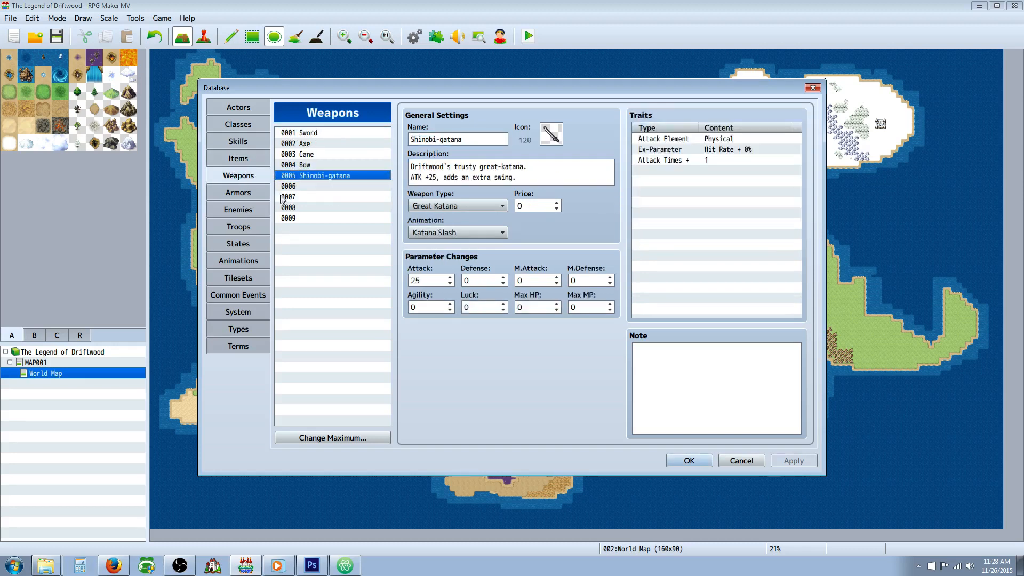
left_click(317, 186)
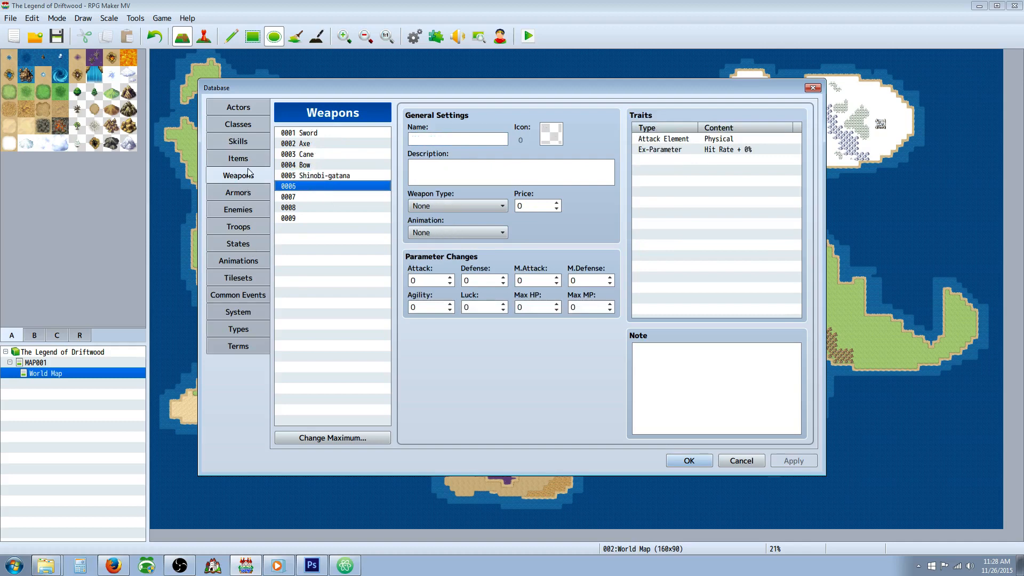
Step: Name the empty skill 0013 "Lifestream" and set its skill type to Magic
left_click(238, 141)
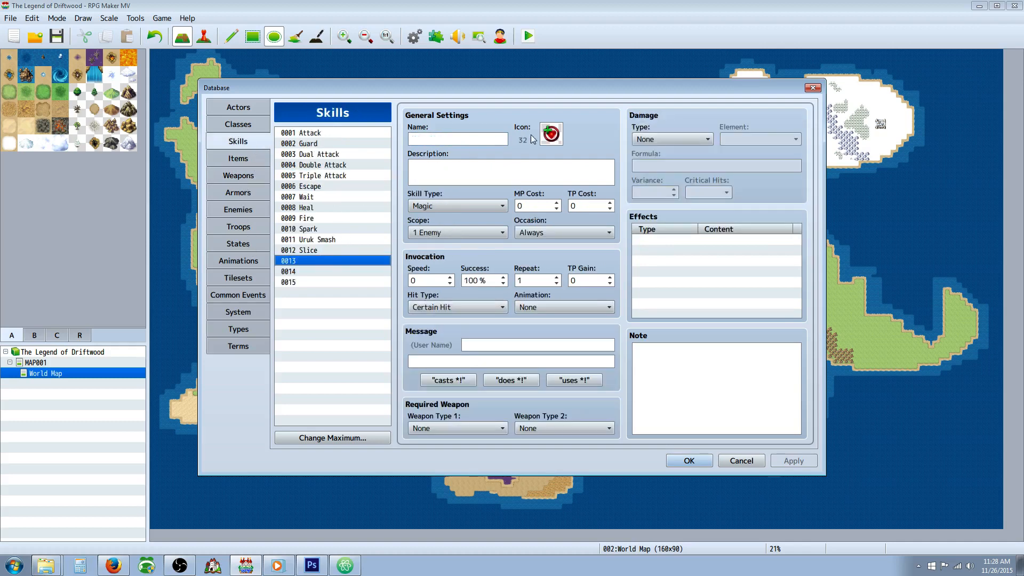
left_click(454, 140)
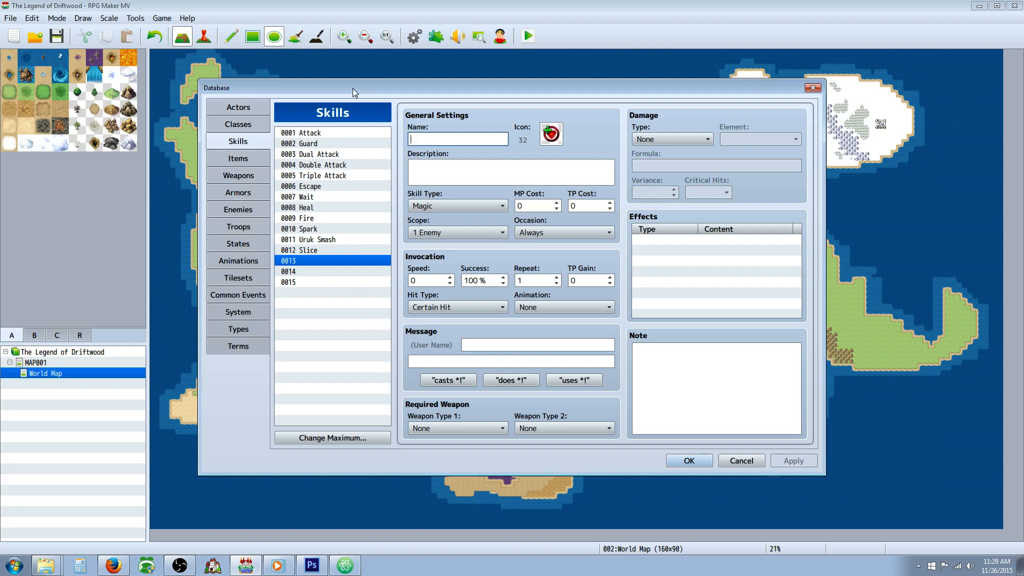
type("Lifestream")
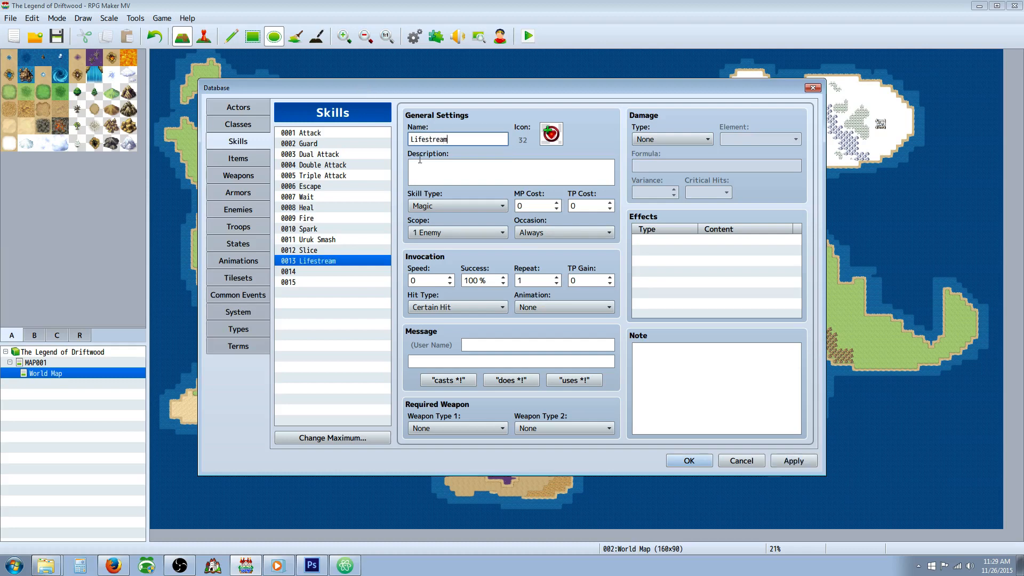
left_click(472, 208)
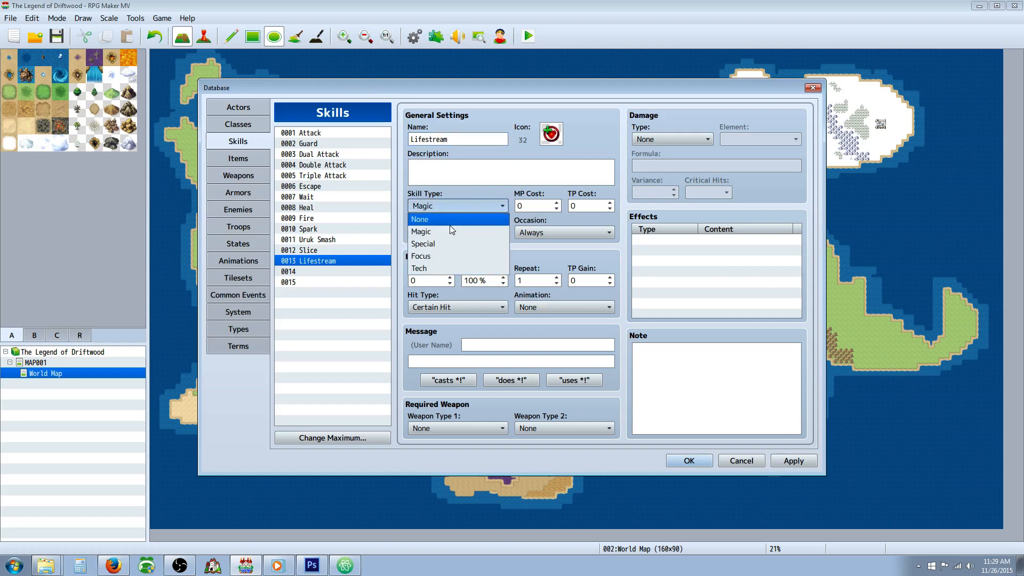
left_click(444, 233)
Step: Write the Lifestream skill's description as "Restore HP for your target."
left_click(424, 177)
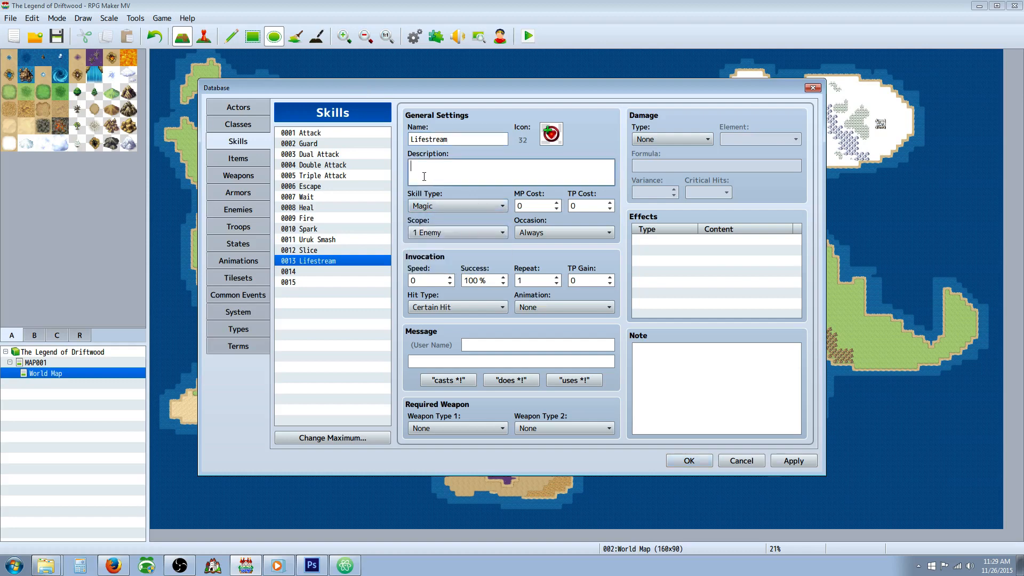
type("Heal your target fo")
key("ctrl+Left")
type("the a")
key("BackSpace")
key("BackSpace")
key("BackSpace")
key("BackSpace")
key("BackSpace")
key("BackSpace")
key("BackSpace")
key("BackSpace")
key("BackSpace")
key("BackSpace")
type("Restore HP for")
key("Delete")
key("Delete")
key("Delete")
key("Delete")
key("Delete")
Step: Set Lifestream's damage type to HP Recover with element None and the formula "a.atk *4 + 100"
left_click(670, 139)
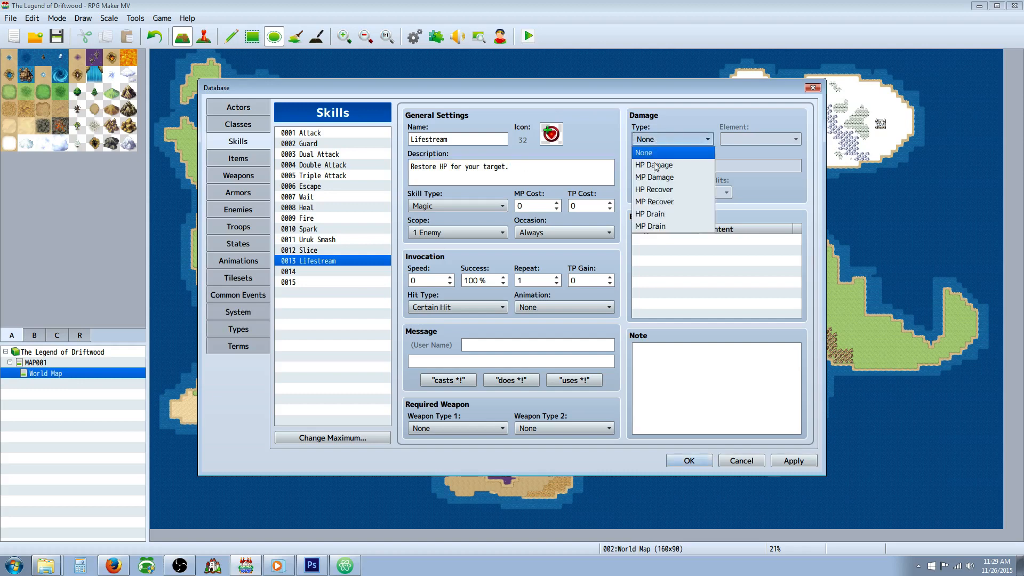
left_click(667, 191)
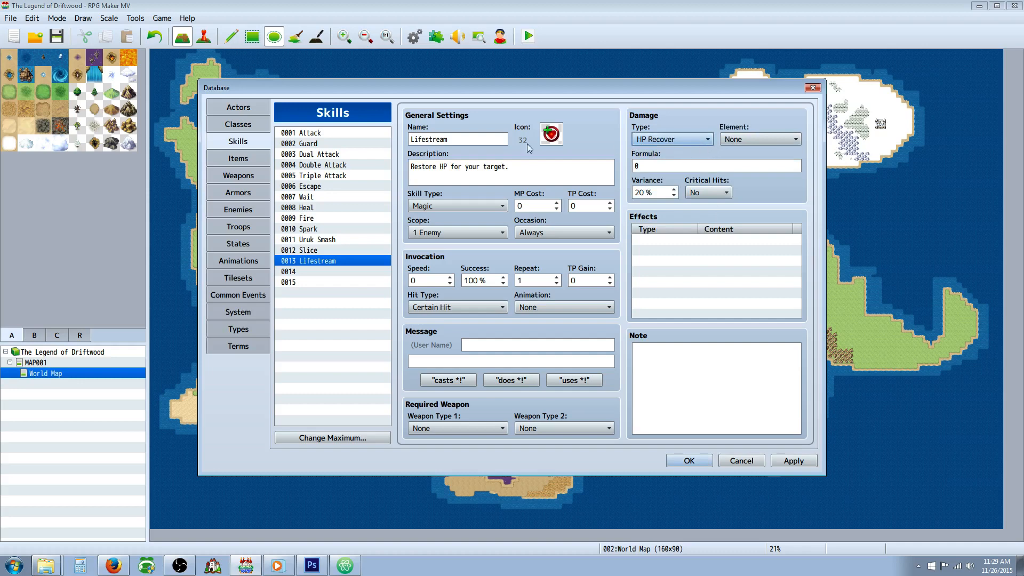
left_click(760, 139)
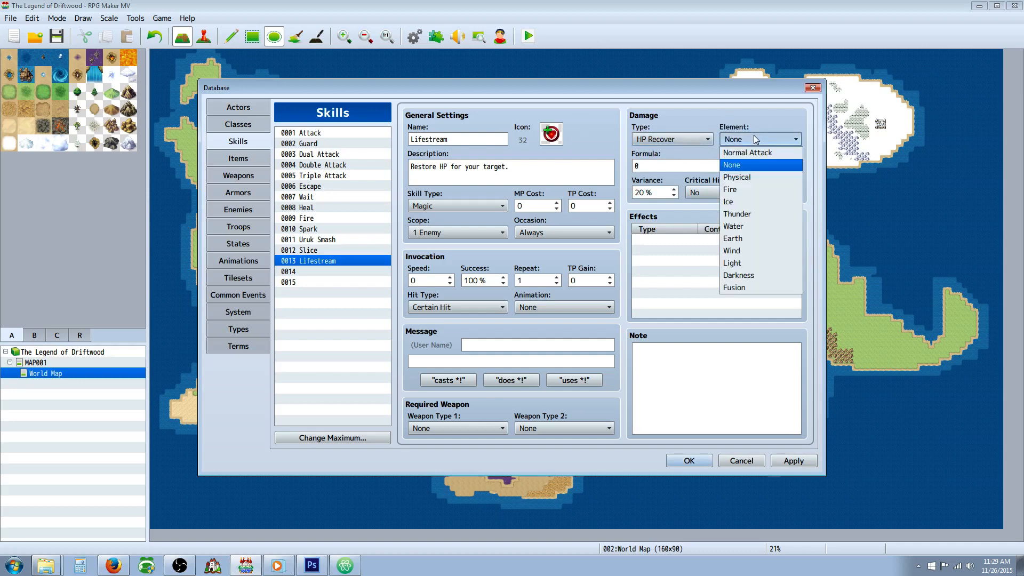
left_click(745, 161)
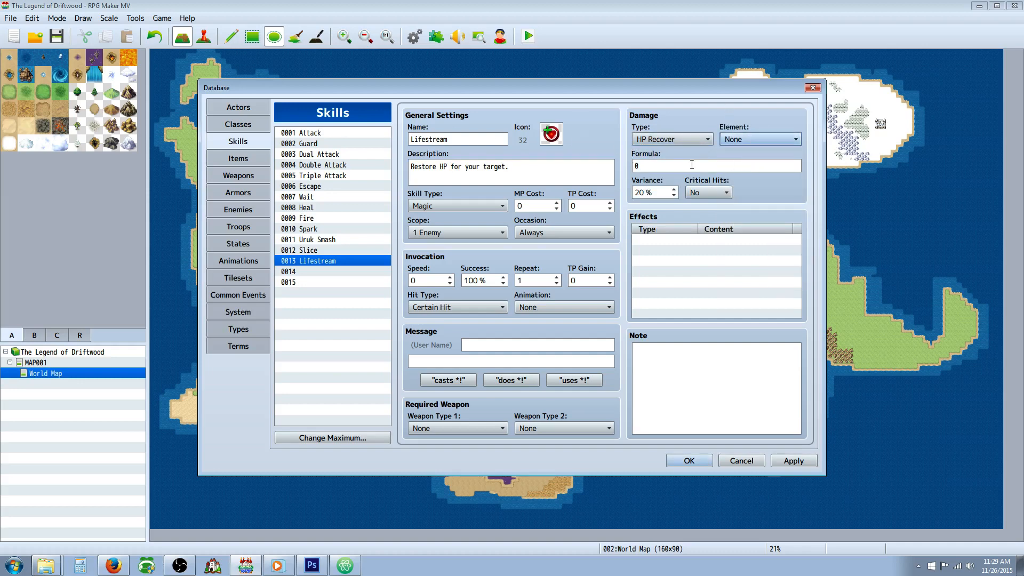
left_click(671, 167)
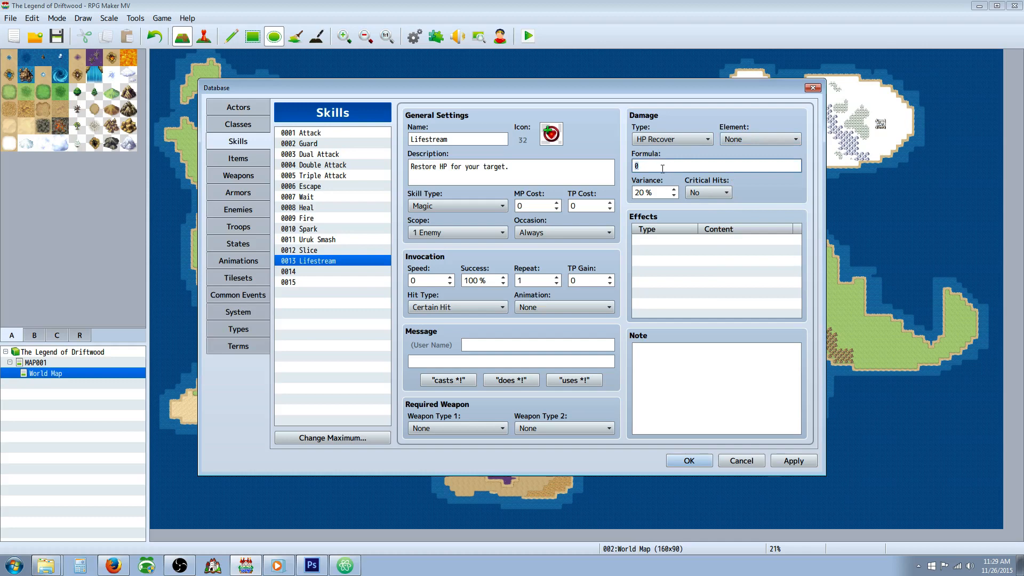
type("a.atk *4 + 100")
Step: Allow critical hits for Lifestream, set its variance to 15%, and apply the database changes
left_click(700, 192)
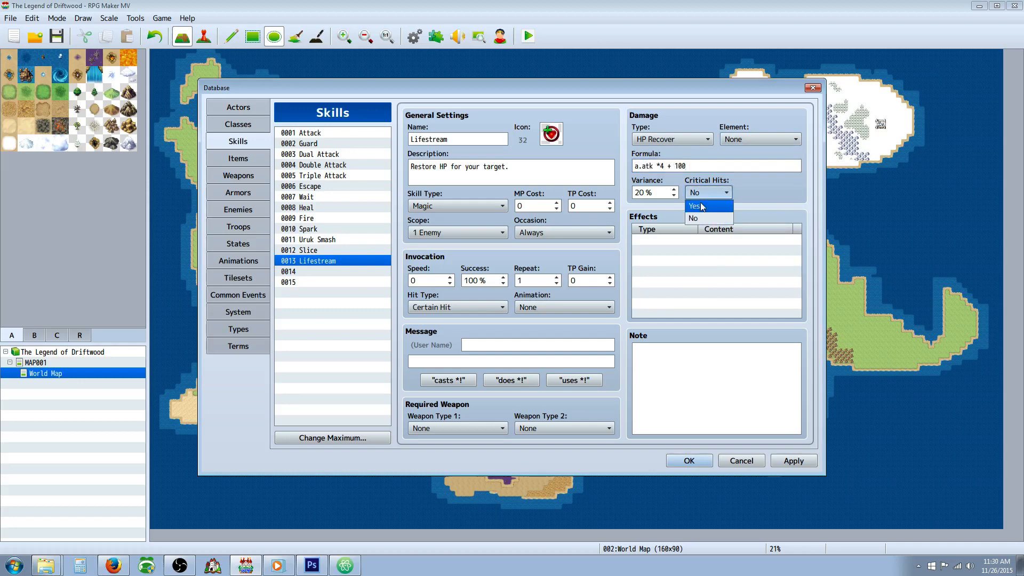
left_click(700, 213)
double_click(666, 193)
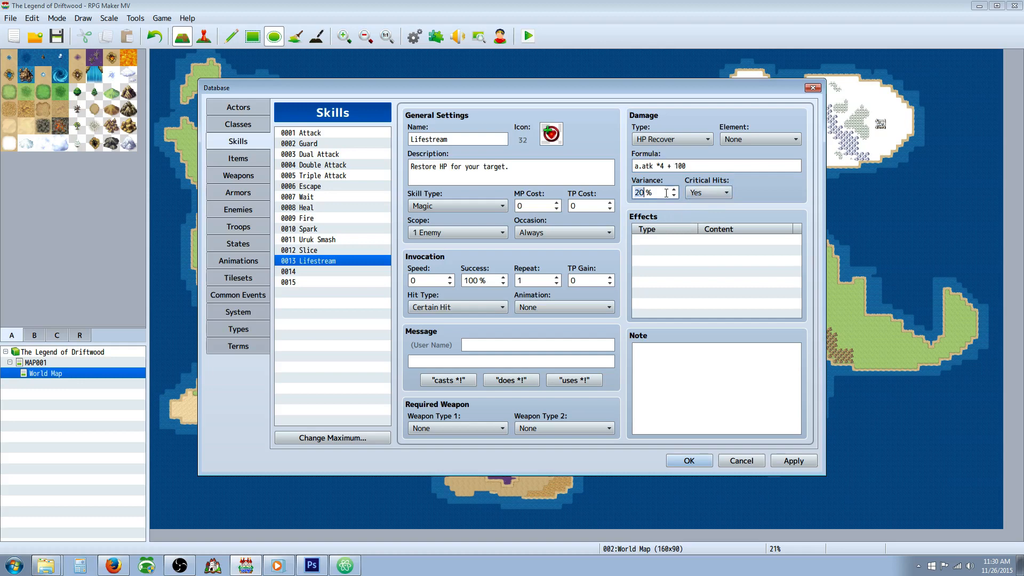
type("15")
left_click(672, 239)
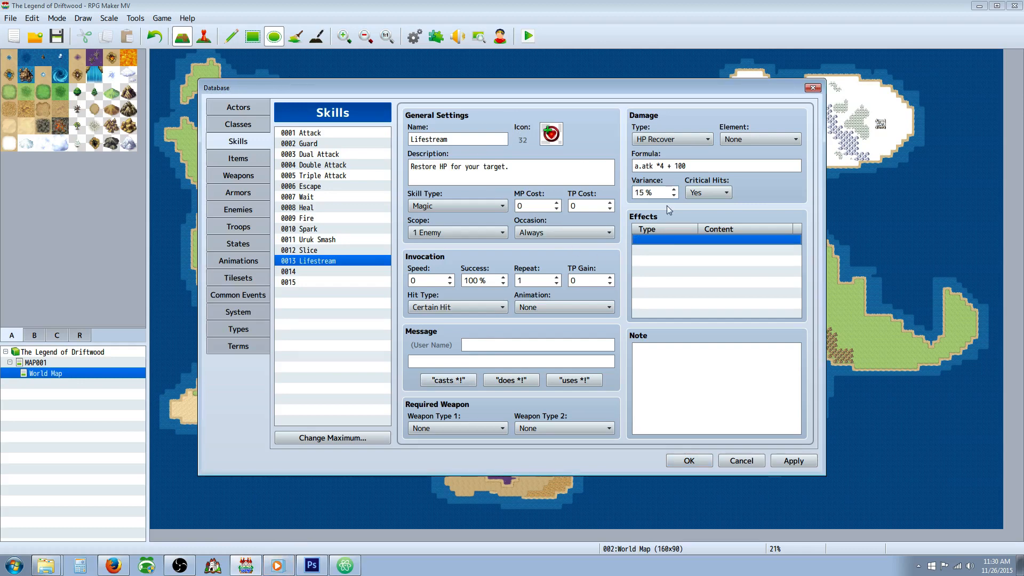
left_click(680, 169)
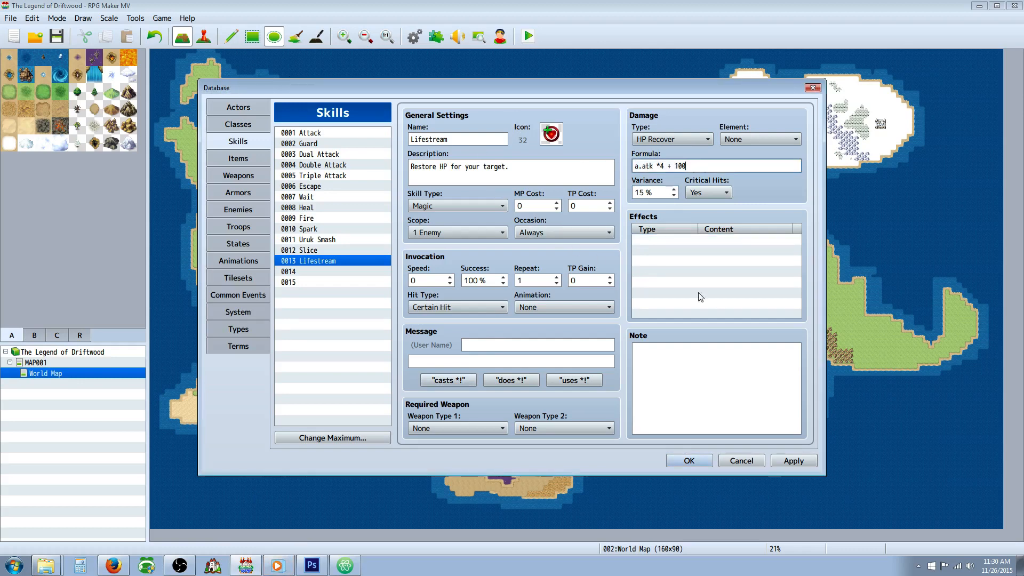
left_click(698, 244)
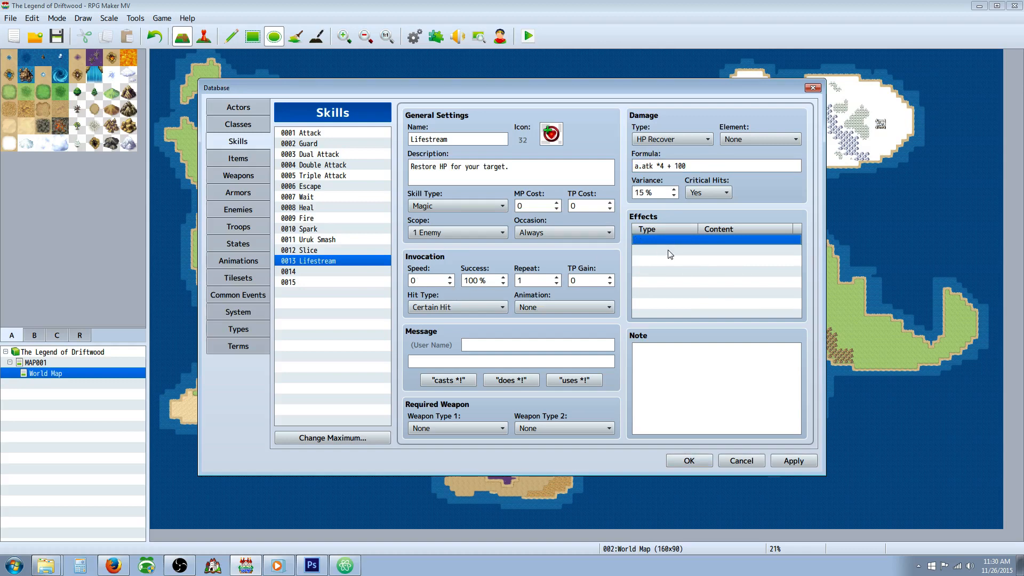
left_click(693, 166)
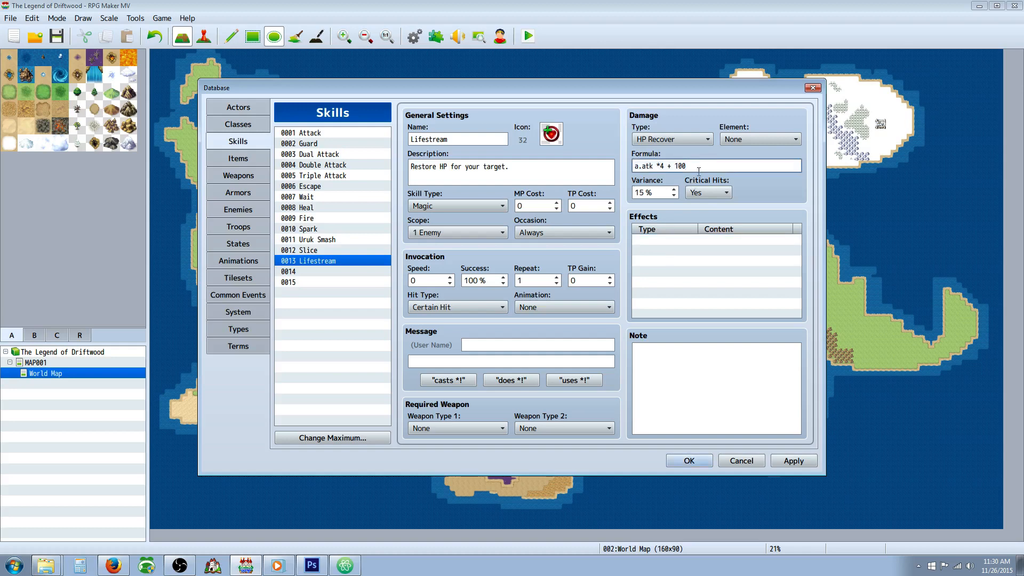
left_click(804, 464)
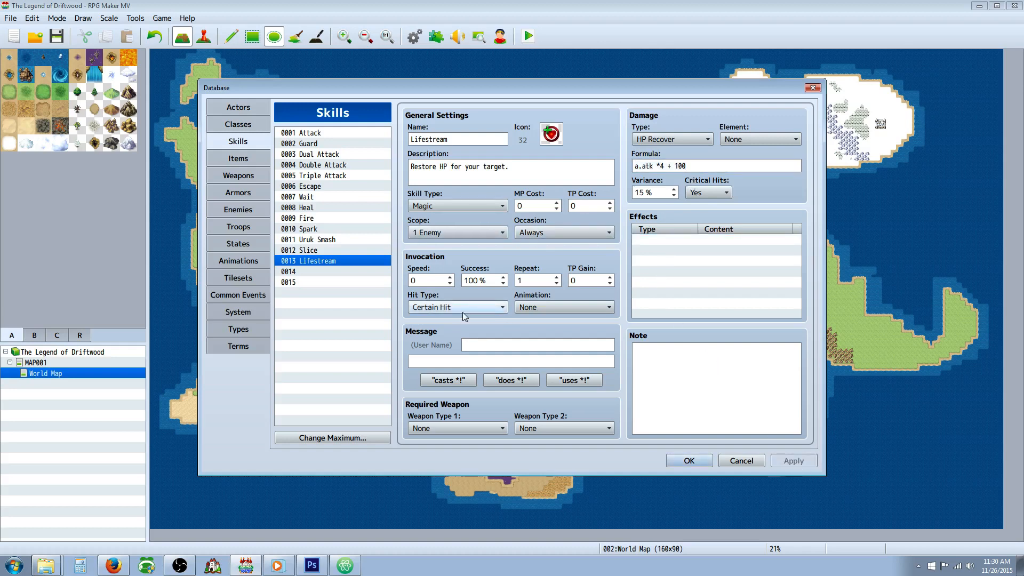
Step: Give Lifestream the preset message "casts %1!" and recheck its description and recovery formula
left_click(449, 380)
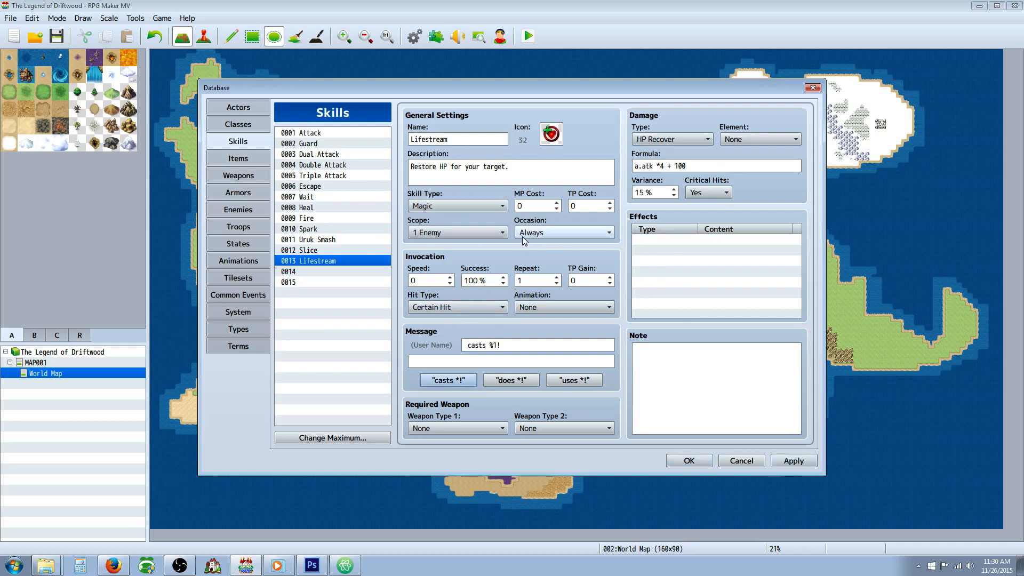
left_click(697, 162)
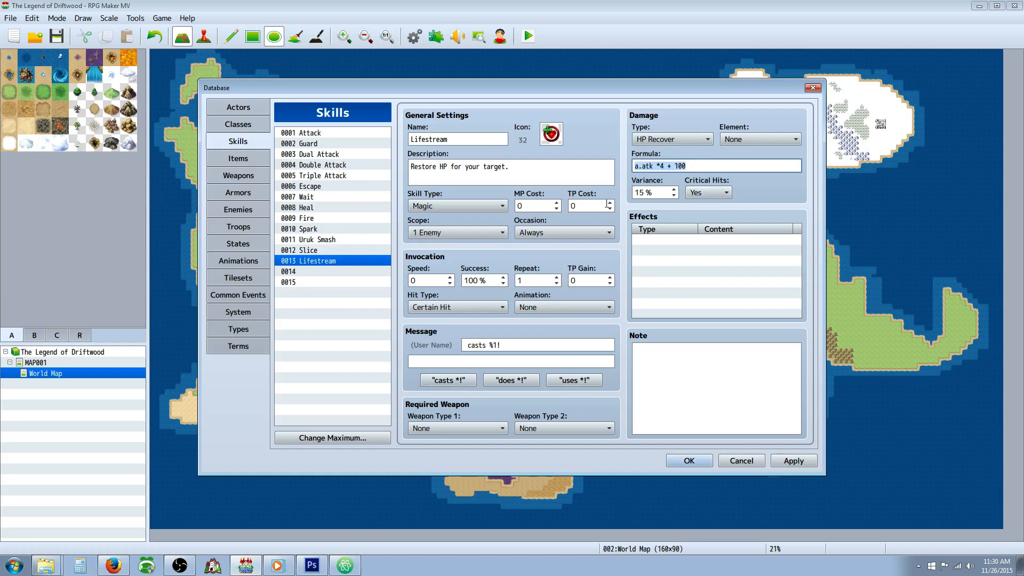
left_click(522, 164)
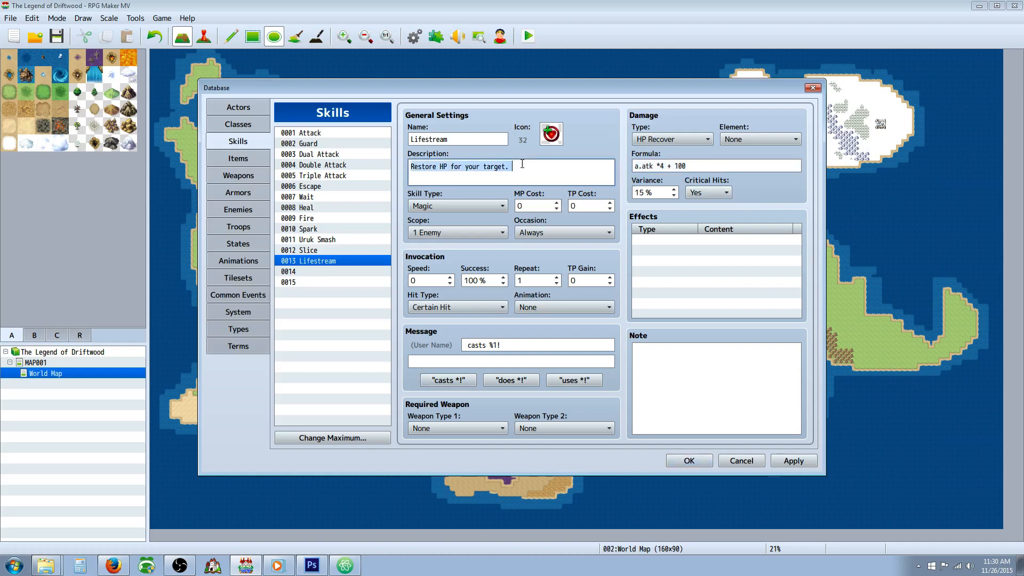
left_click(532, 165)
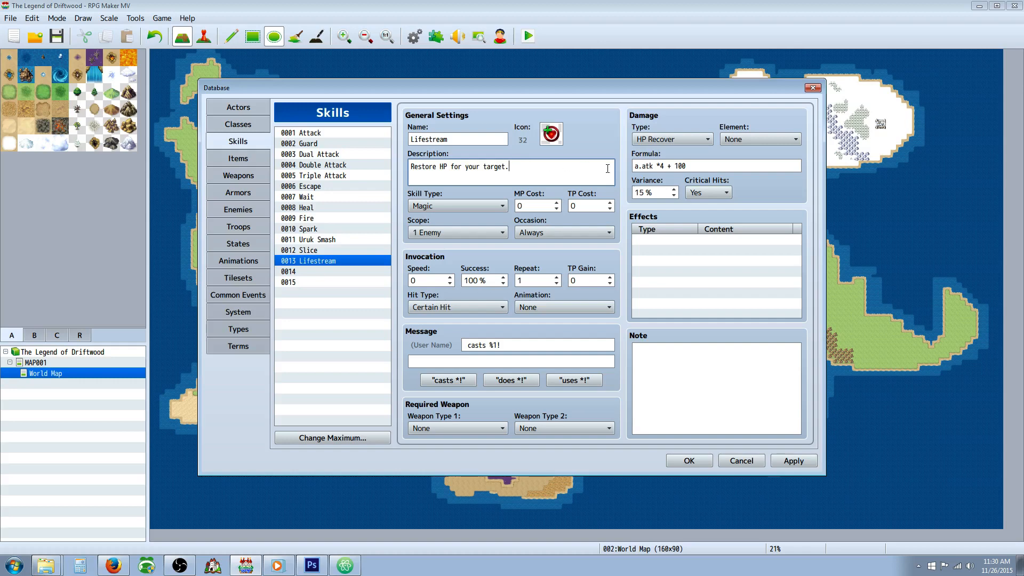
left_click(706, 166)
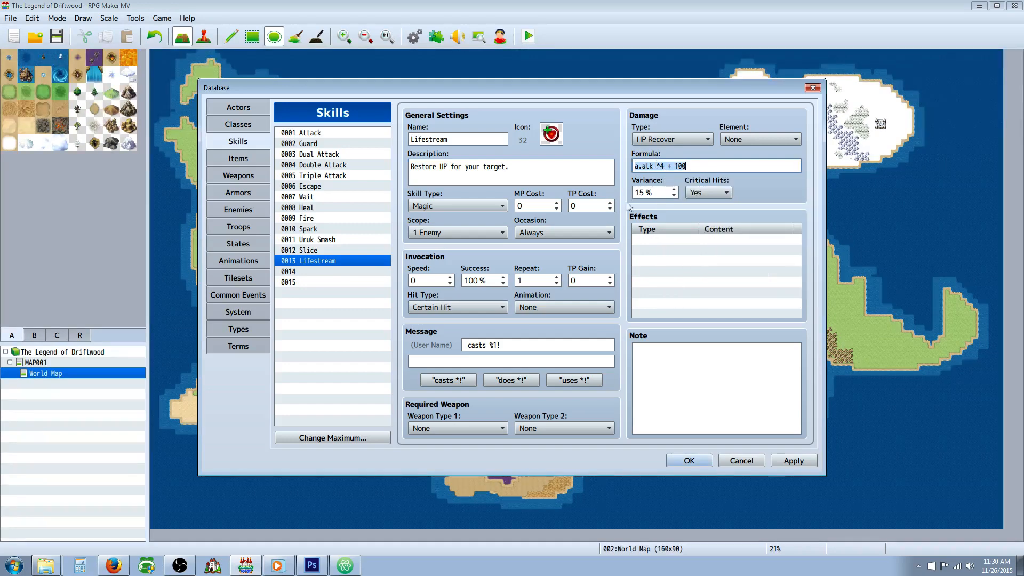
Step: Set Lifestream's hit type to Magical Attack and reapply its preset "casts %1!" message
left_click(633, 239)
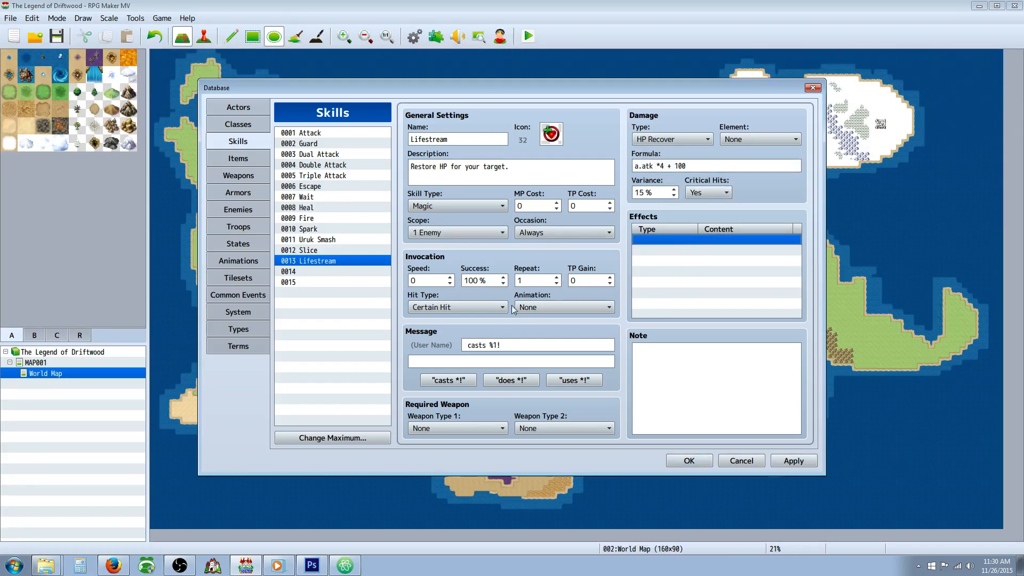
left_click(333, 282)
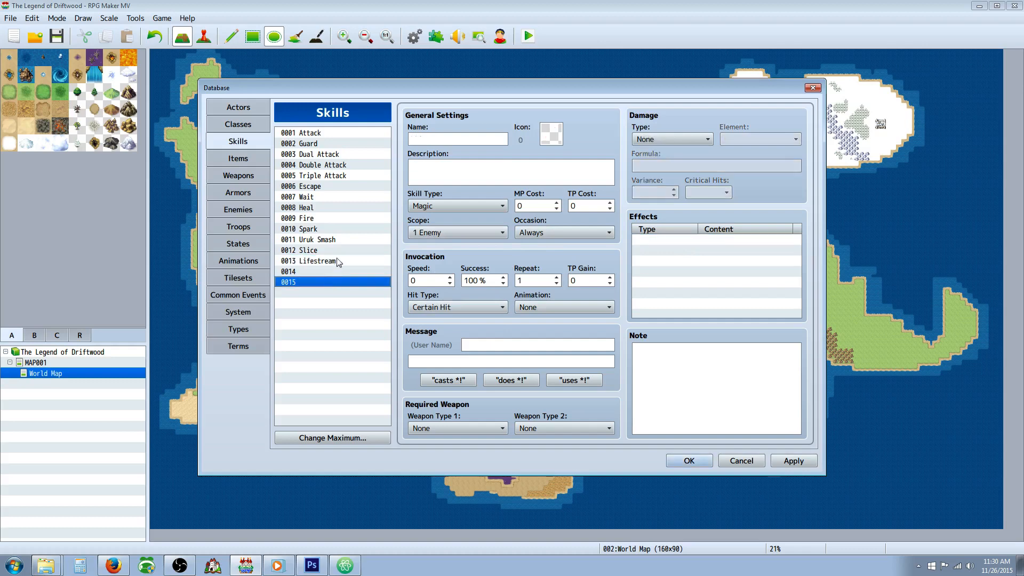
left_click(336, 261)
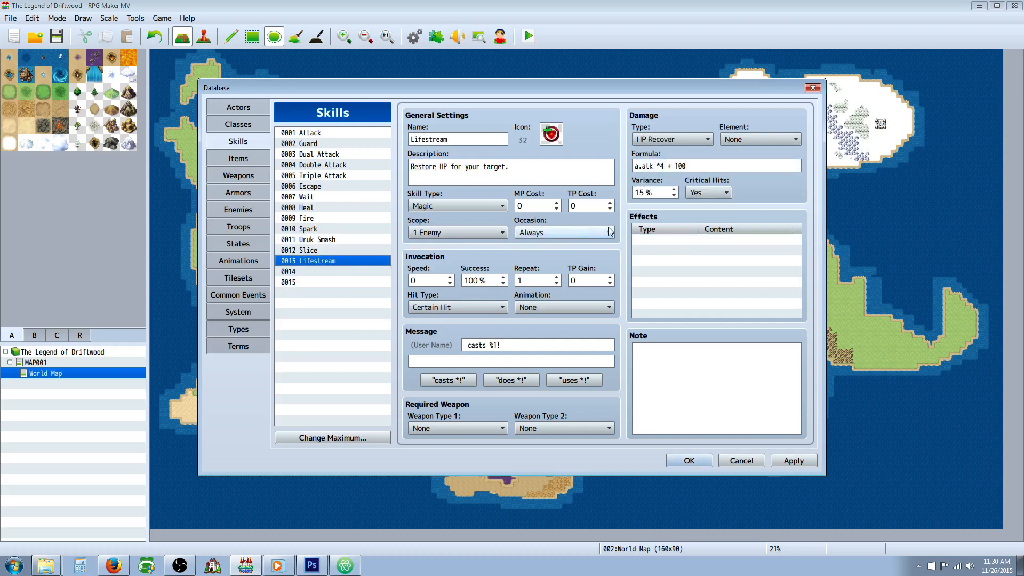
left_click(488, 306)
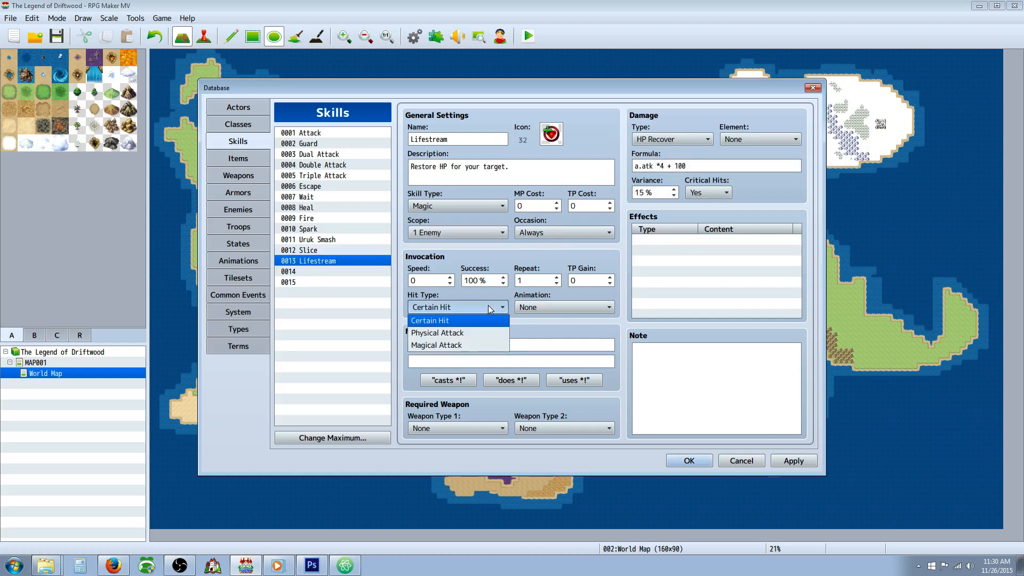
left_click(489, 307)
left_click(488, 307)
left_click(463, 344)
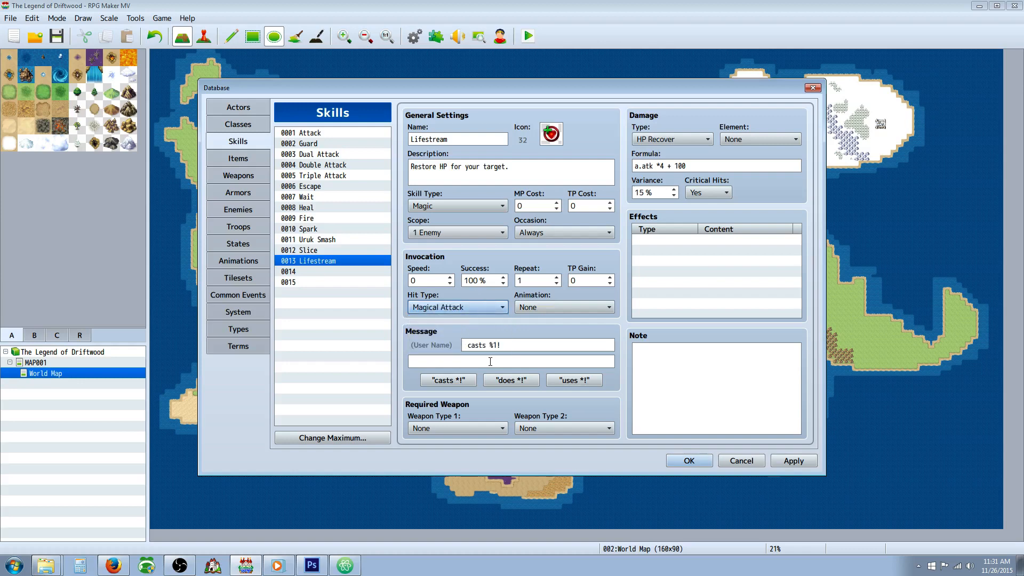
left_click(461, 381)
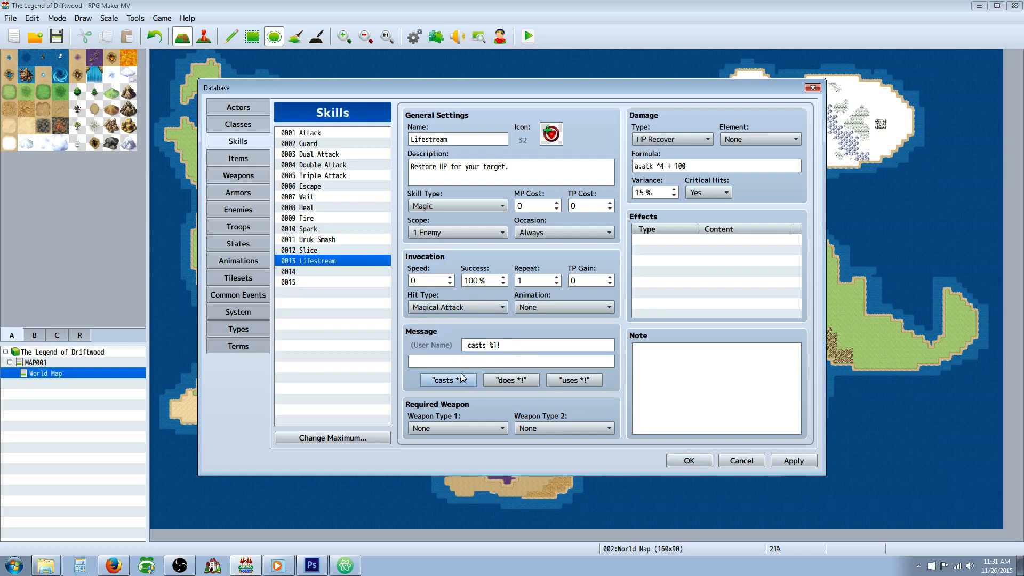
Step: Tidy the spacing in Lifestream's recovery formula so it reads "a.atk * 4 + 100"
left_click(525, 174)
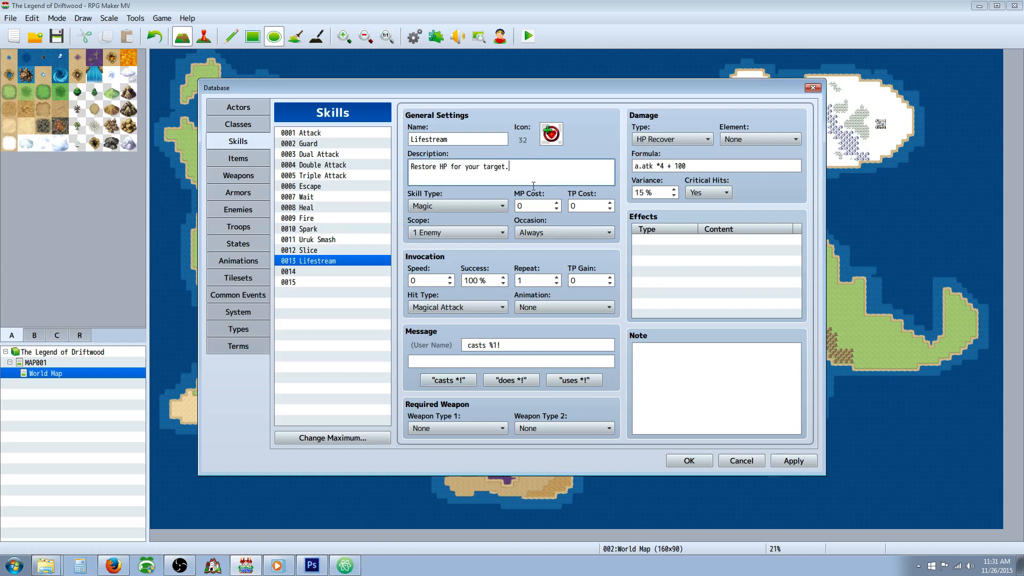
left_click(662, 166)
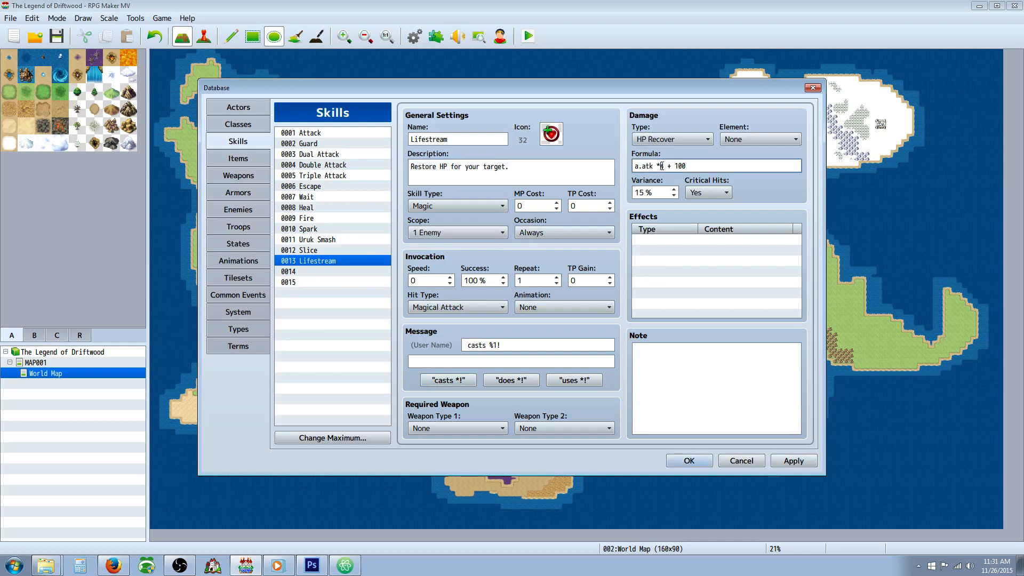
left_click(698, 170)
Step: Review Lifestream's effects list, description, note and the explanation of its skill type
left_click(656, 240)
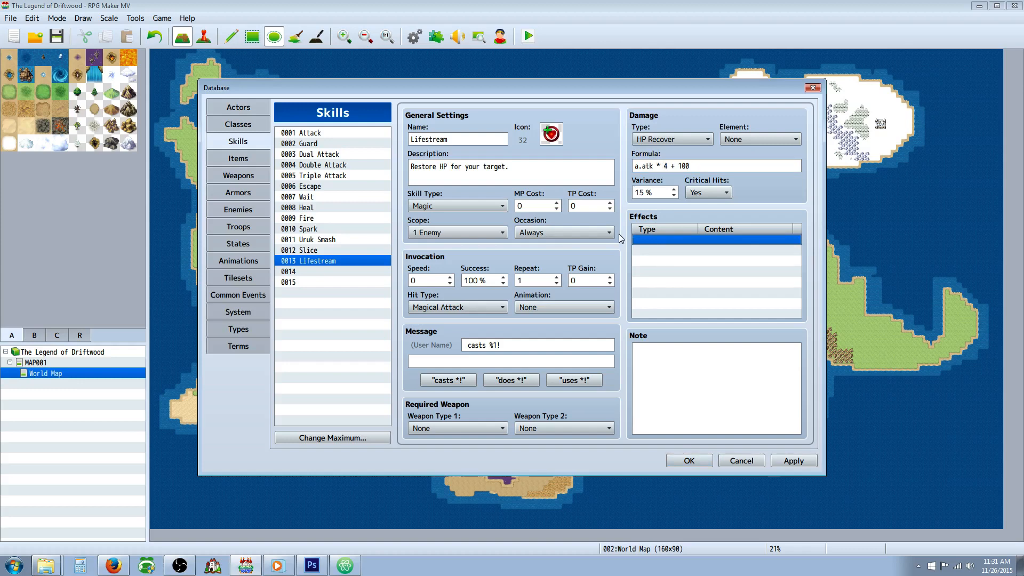
right_click(666, 244)
left_click(649, 255)
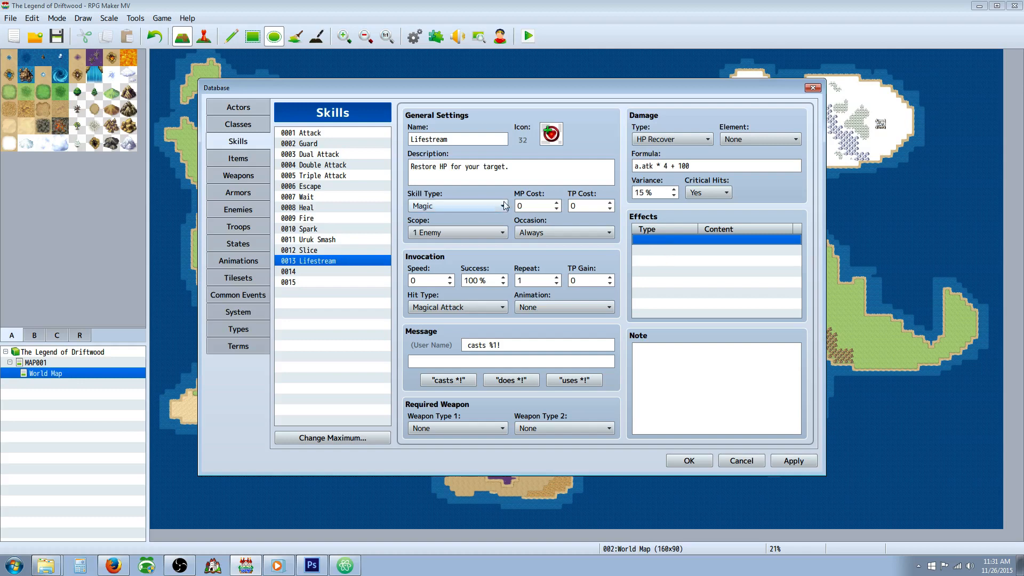
left_click(523, 173)
left_click(523, 174)
left_click(669, 239)
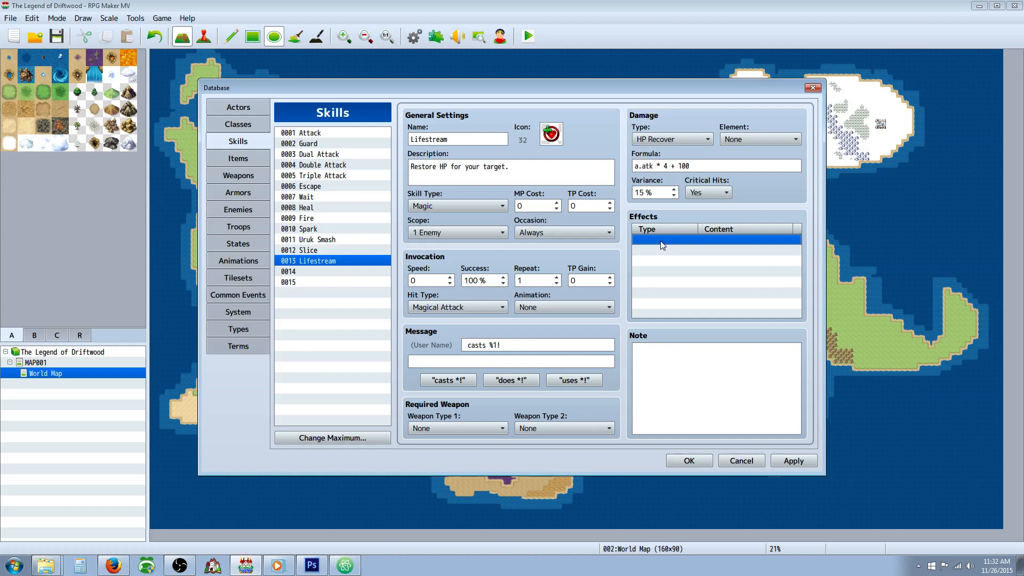
left_click(531, 174)
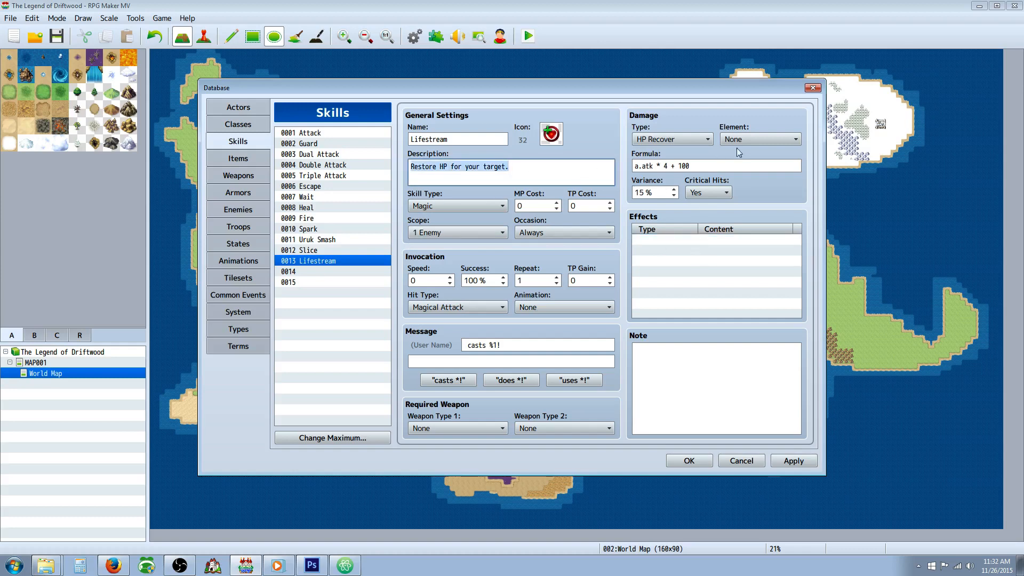
left_click(669, 356)
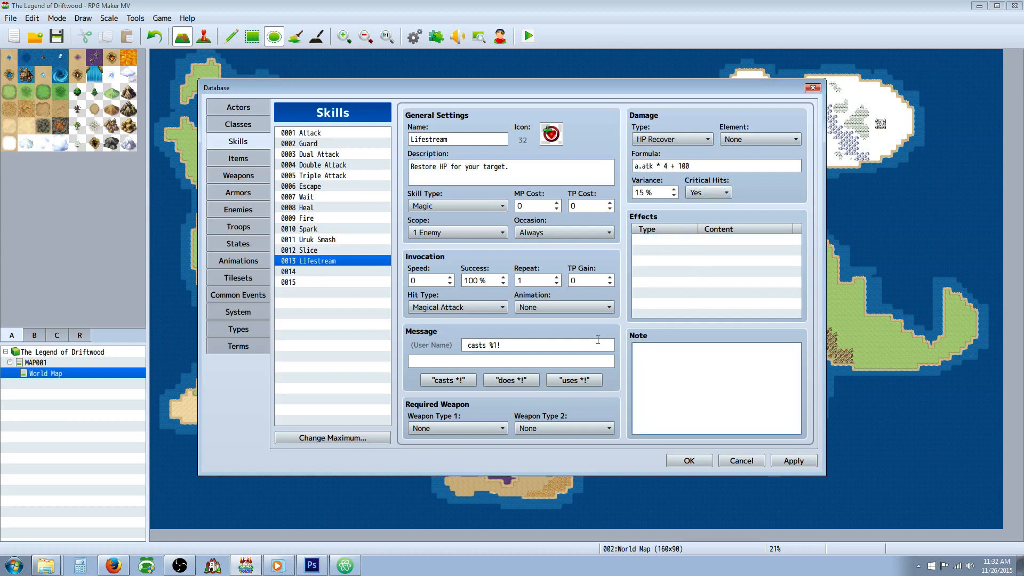
left_click(323, 271)
left_click(373, 261)
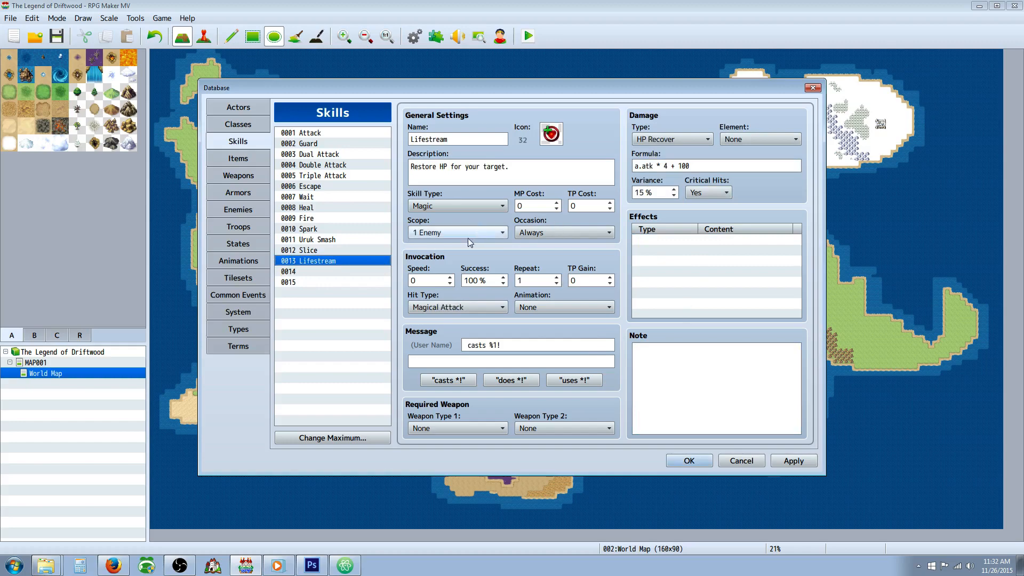
mouse_move(484, 208)
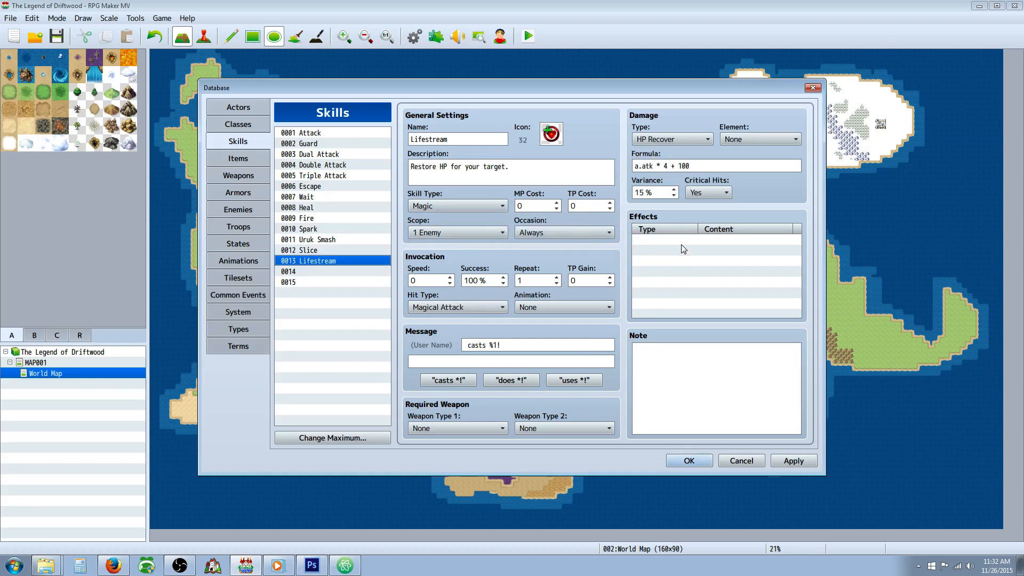
Step: Examine the recovery and state options for a new Lifestream effect, then dismiss them without adding one
left_click(681, 242)
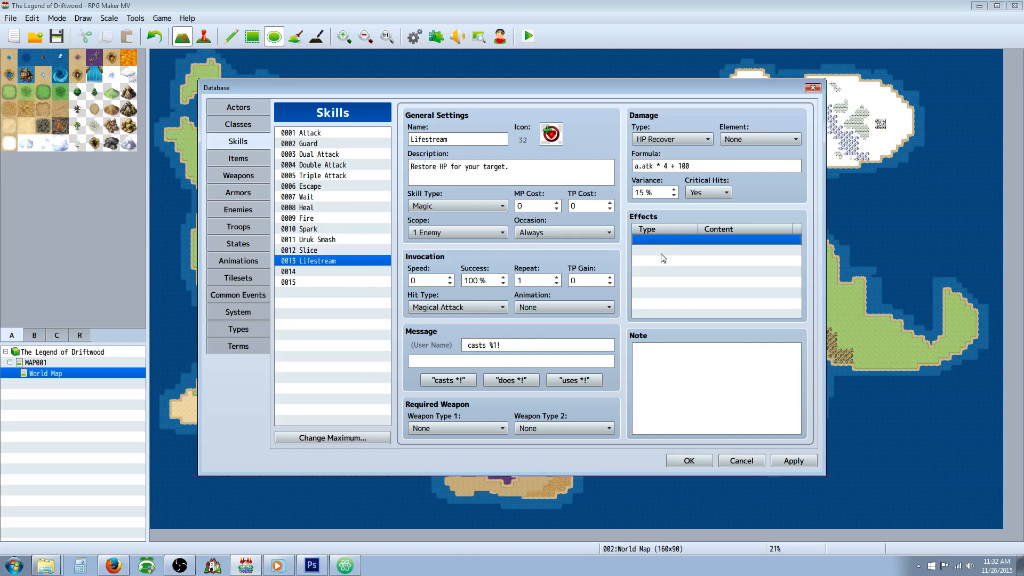
right_click(662, 240)
left_click(682, 249)
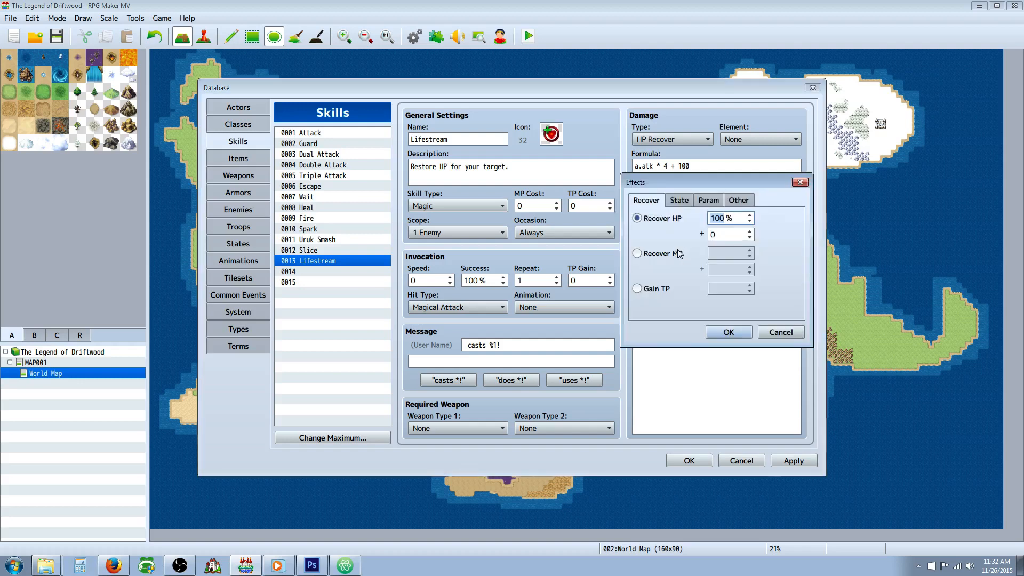
left_click(689, 201)
left_click(661, 219)
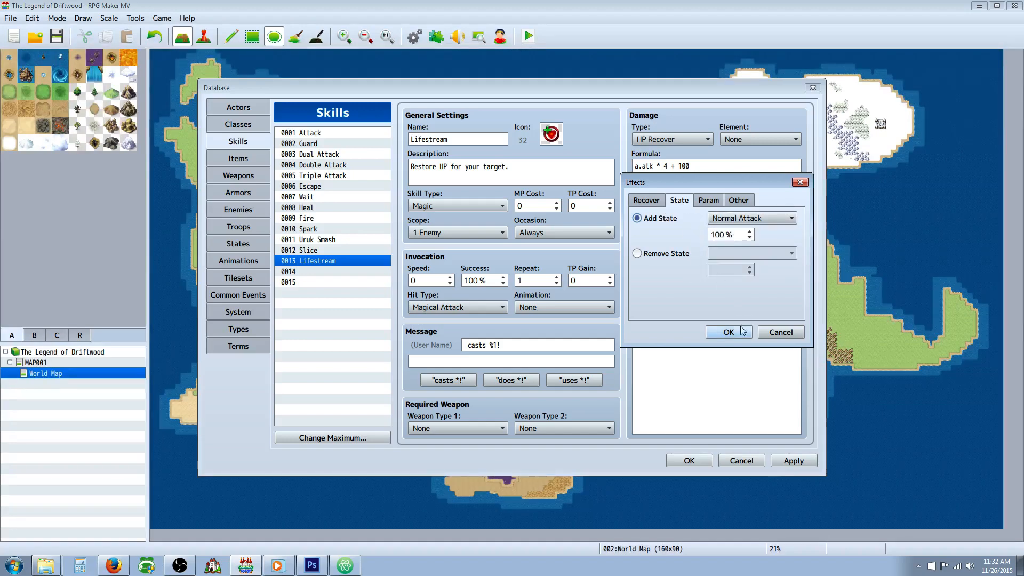
left_click(779, 333)
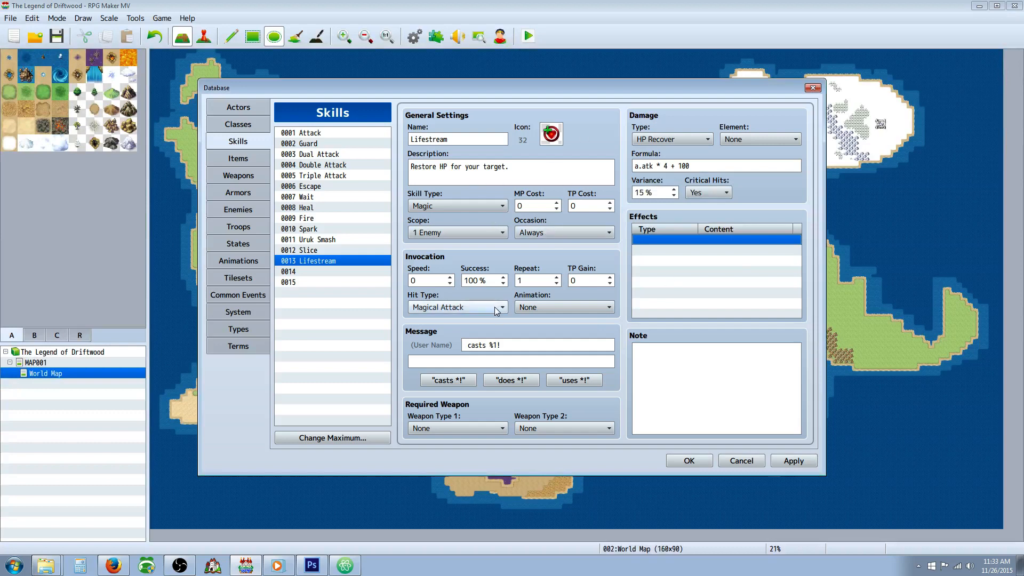
Step: Set Lifestream's MP cost to 10 and its scope to 1 Ally
left_click(534, 206)
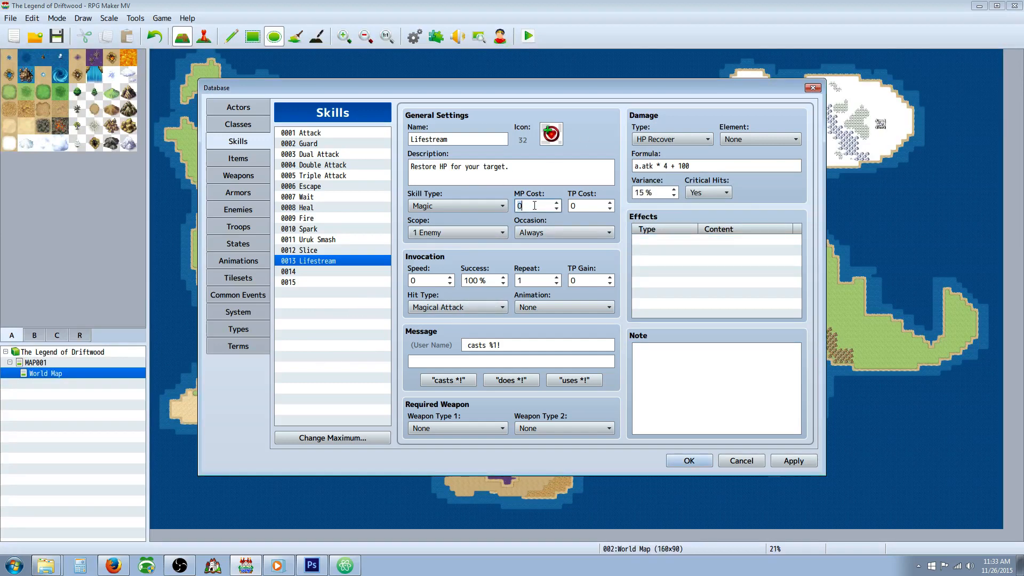
type("10")
triple_click(448, 171)
left_click(433, 234)
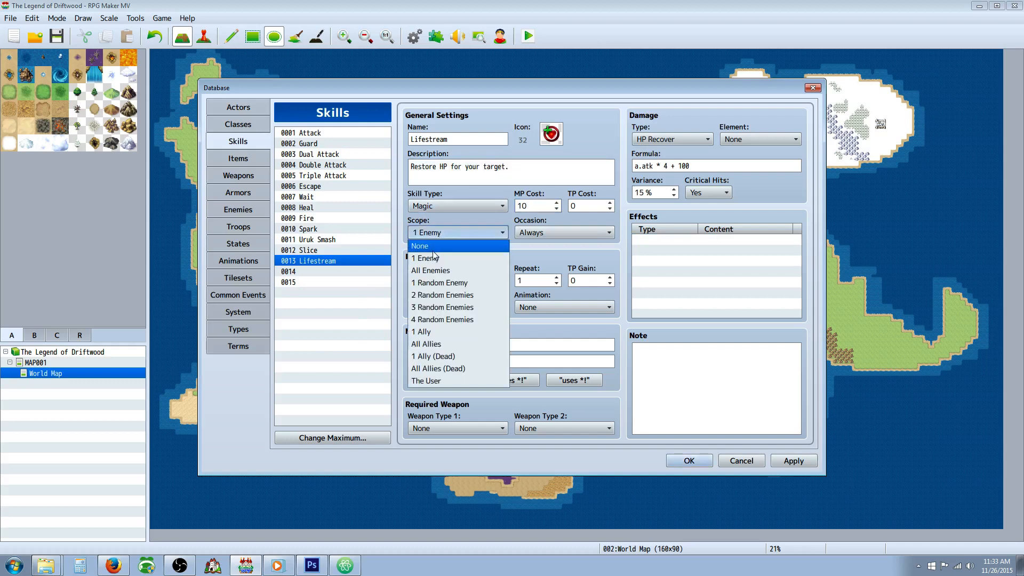
left_click(427, 335)
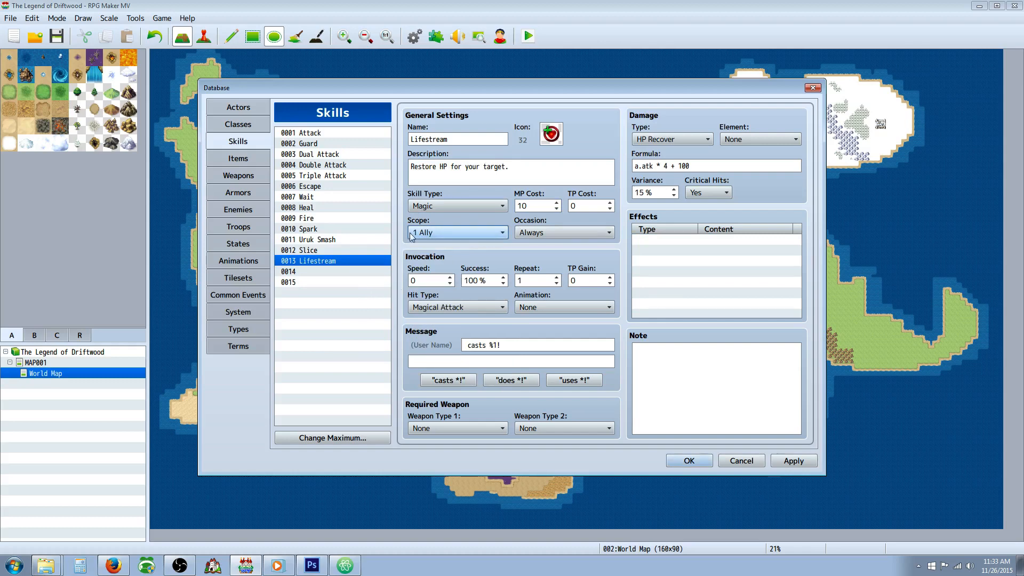
Step: Set Lifestream's invocation speed to 20 and apply the database changes
left_click(427, 278)
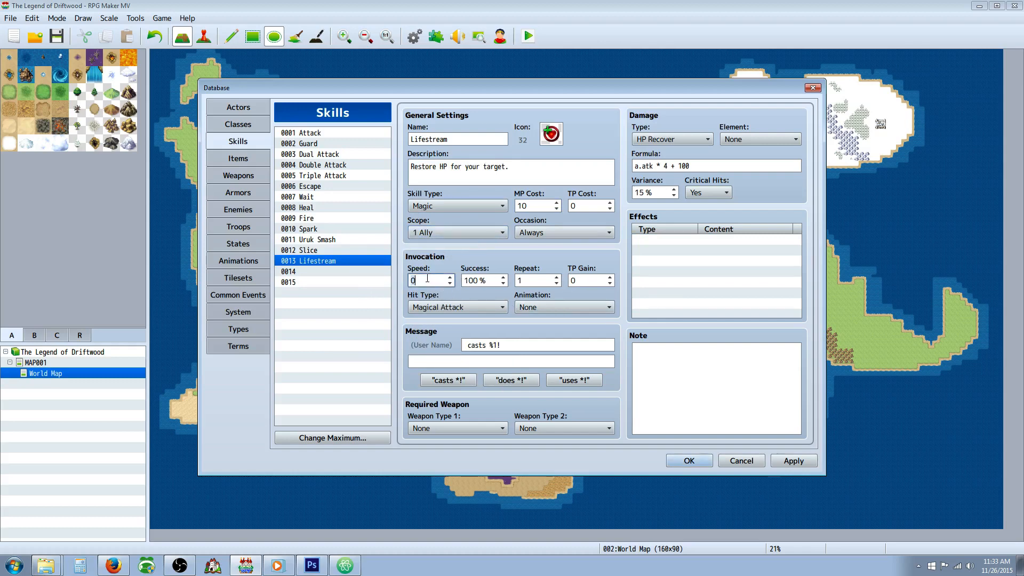
type("50")
key("BackSpace")
type("10")
type("2")
left_click(725, 405)
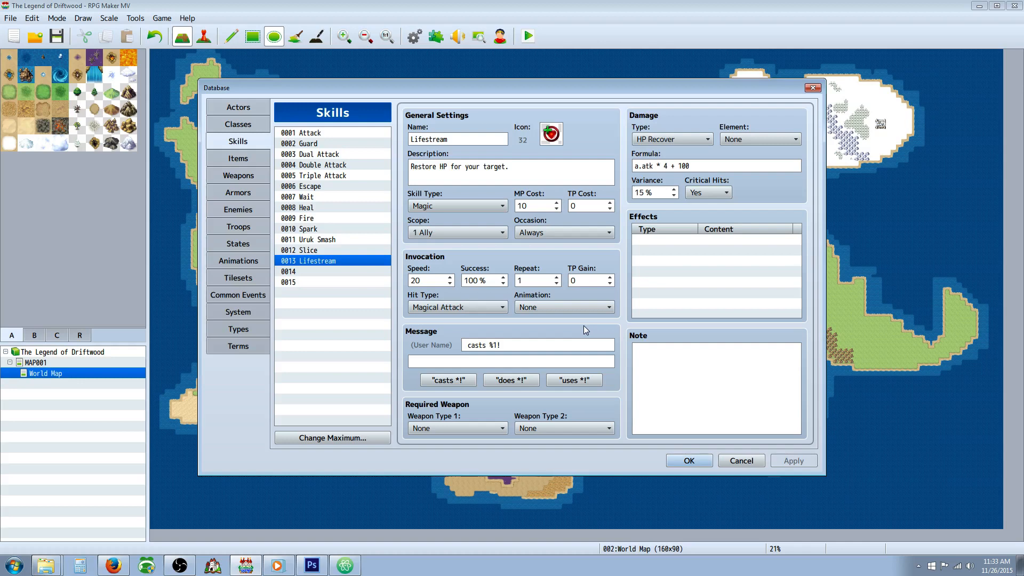
Step: Recheck Lifestream's effects, note and description, comparing the skill with the blank slot 0014
left_click(665, 354)
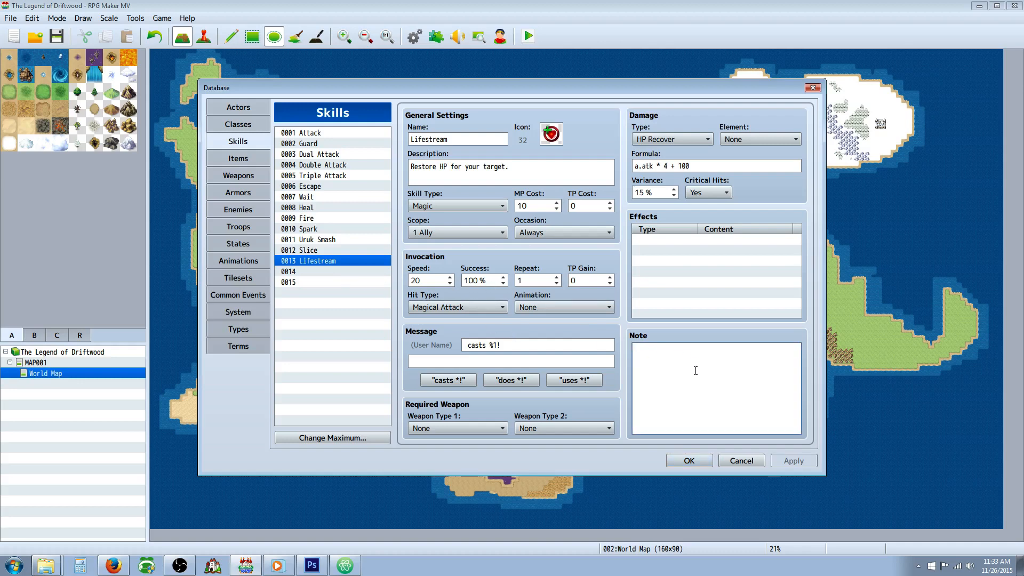
left_click(643, 240)
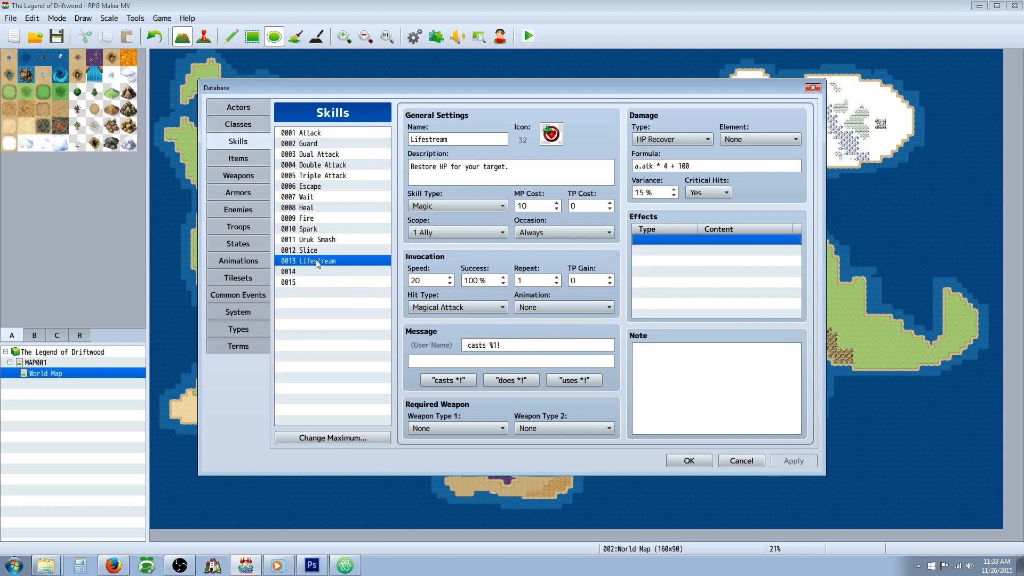
left_click(330, 271)
left_click(340, 265)
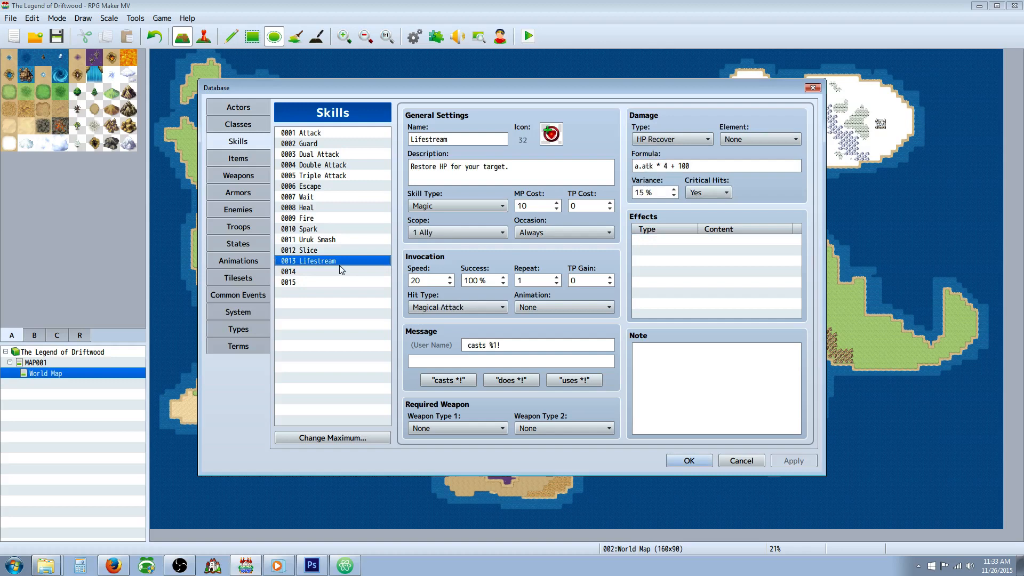
left_click(345, 273)
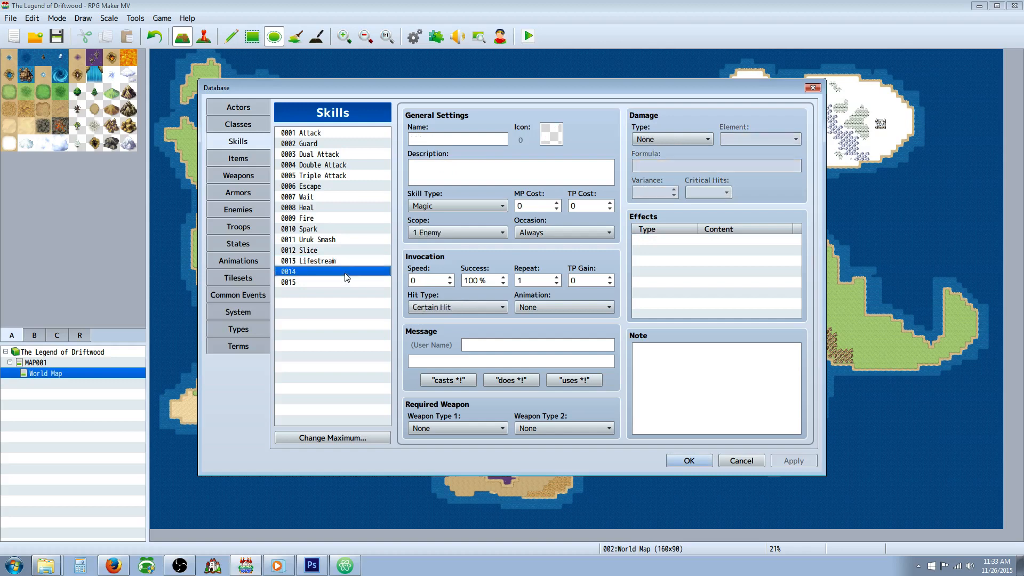
left_click(346, 262)
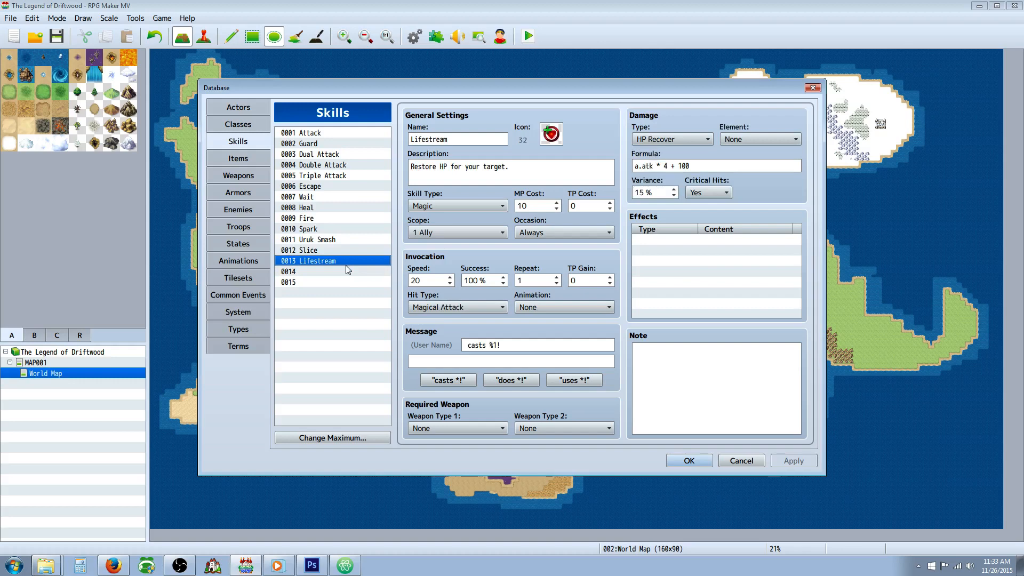
left_click(646, 243)
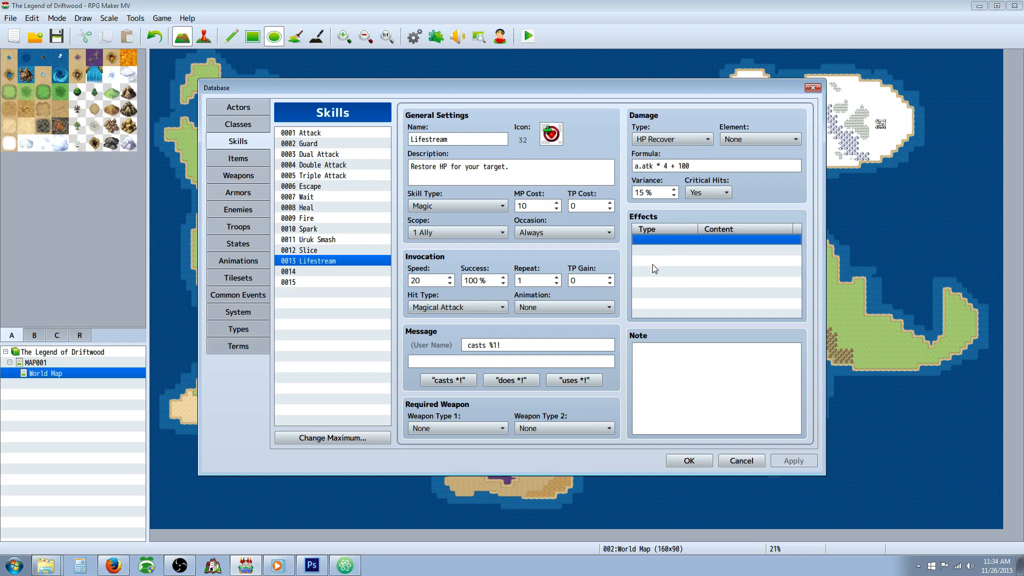
left_click(694, 365)
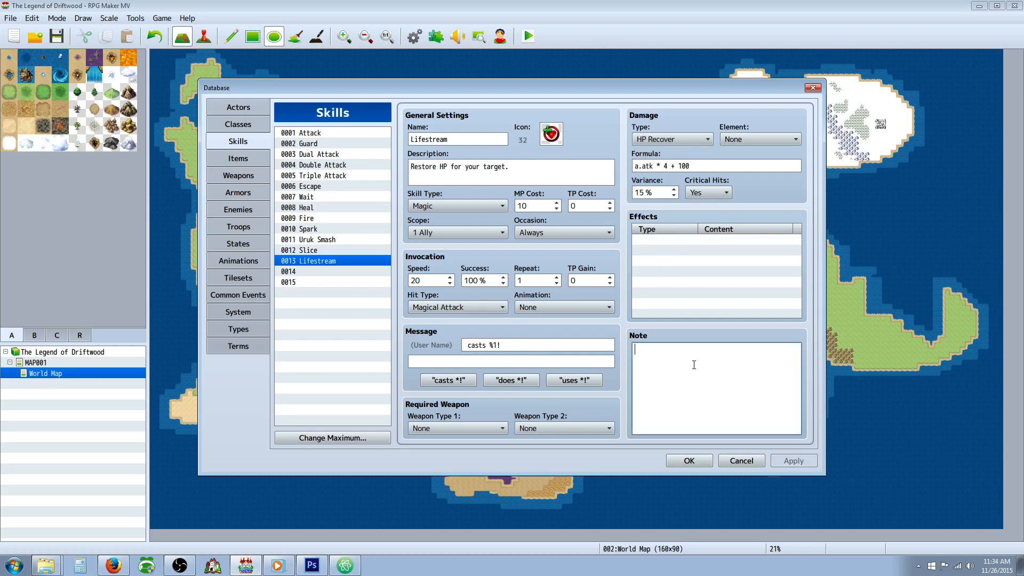
left_click(322, 271)
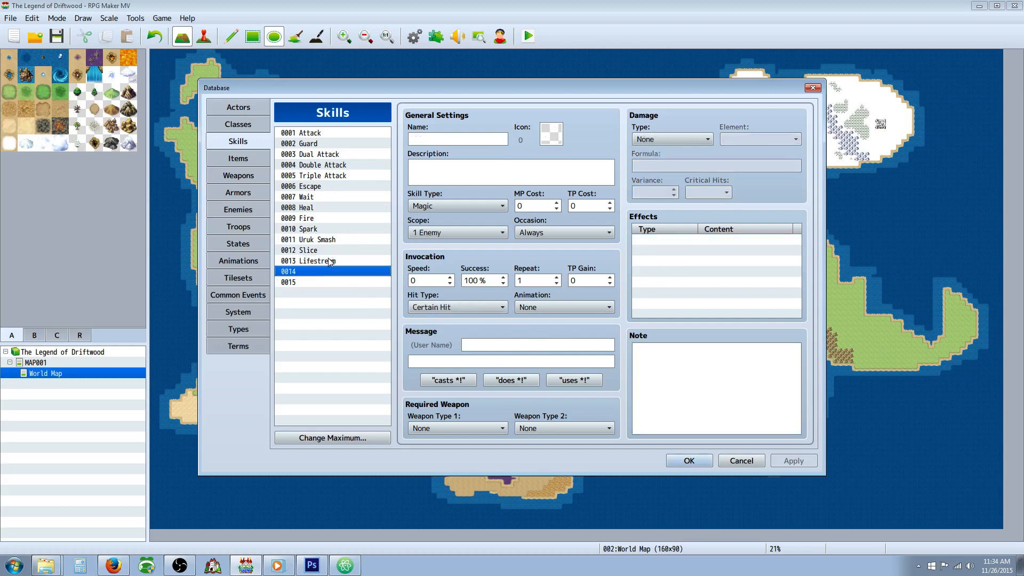
left_click(350, 262)
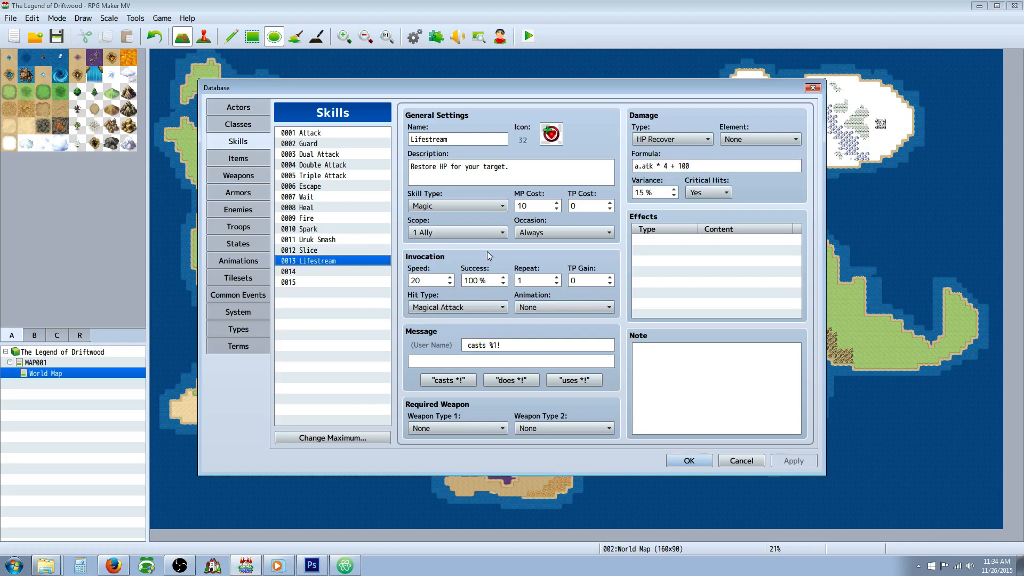
left_click(711, 238)
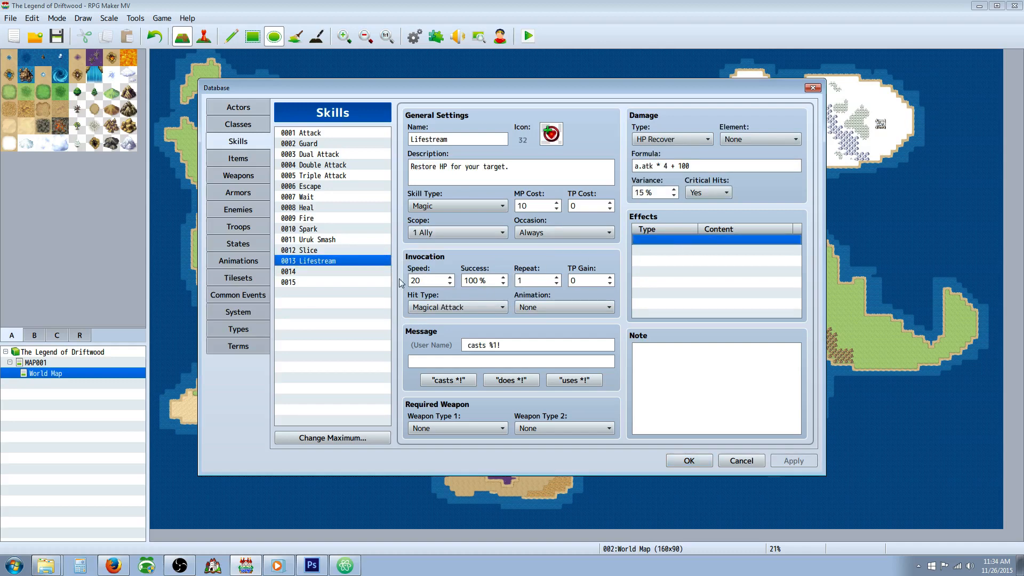
triple_click(528, 178)
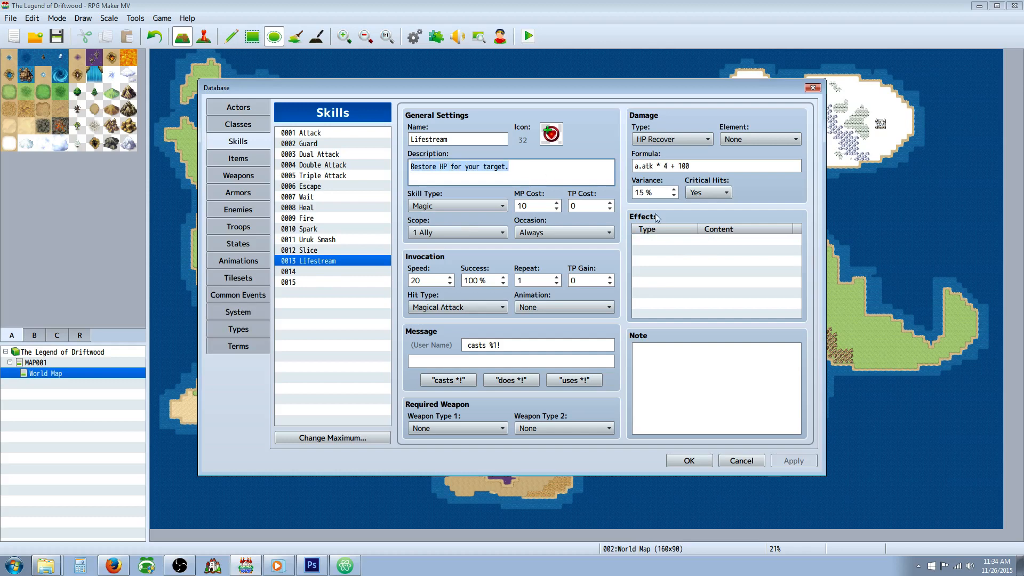
left_click(683, 240)
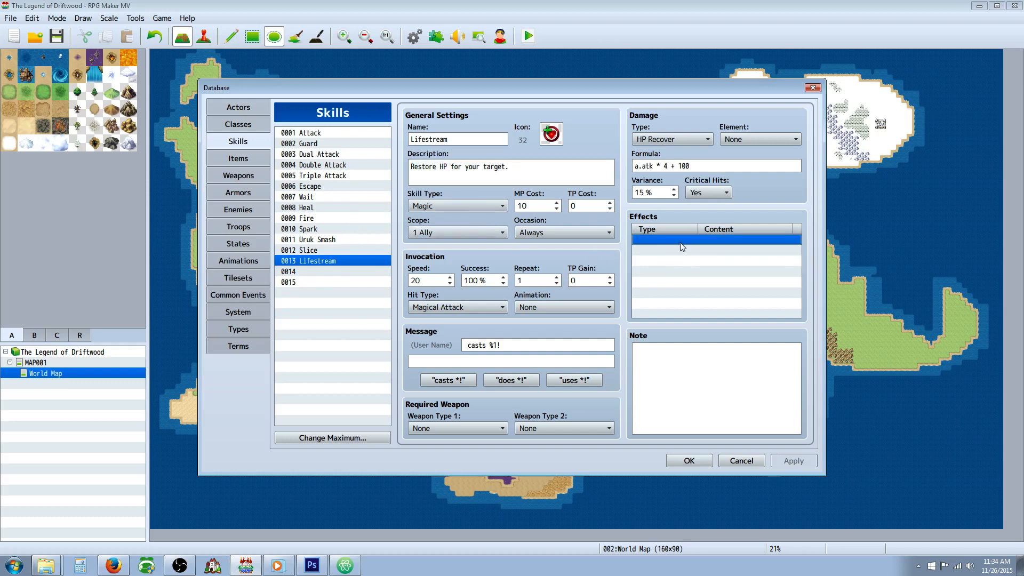
left_click(533, 169)
left_click(545, 170)
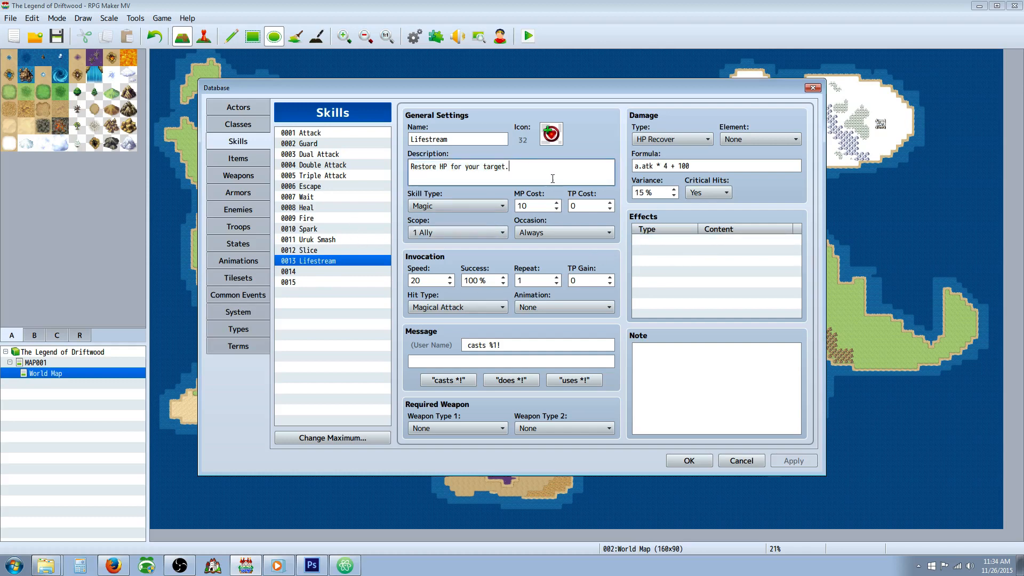
left_click(686, 245)
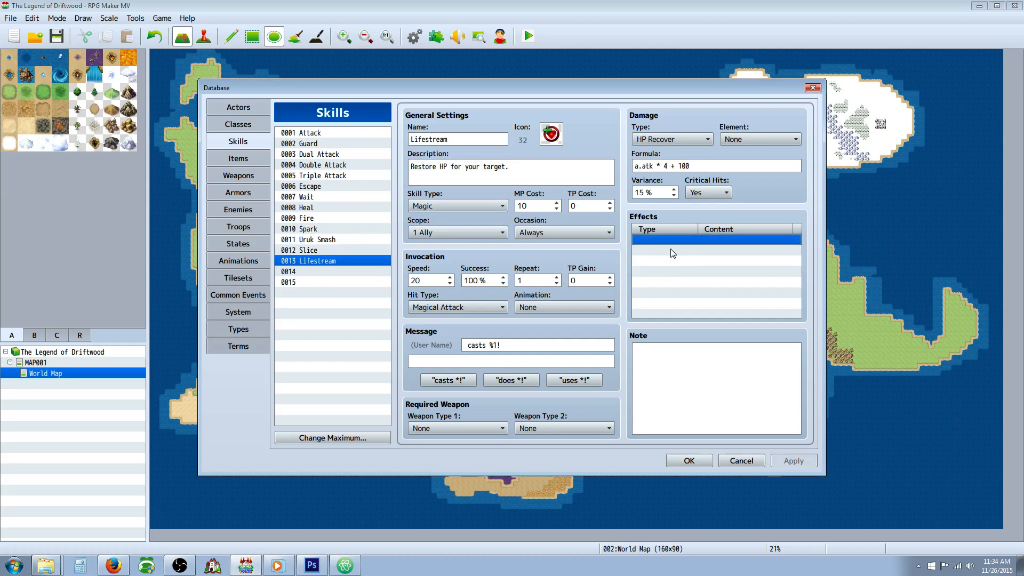
double_click(488, 141)
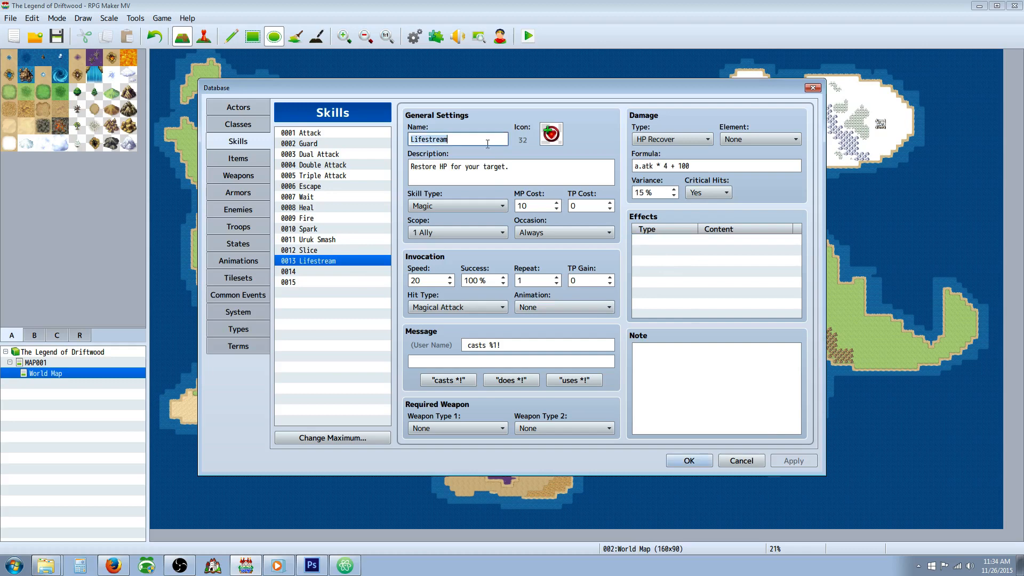
left_click(326, 271)
left_click(239, 162)
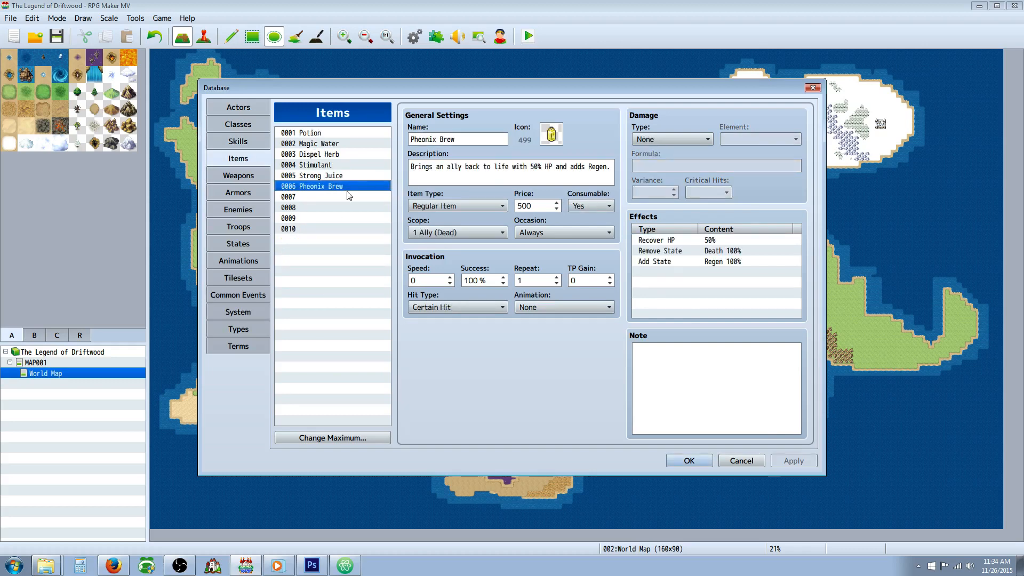
left_click(328, 177)
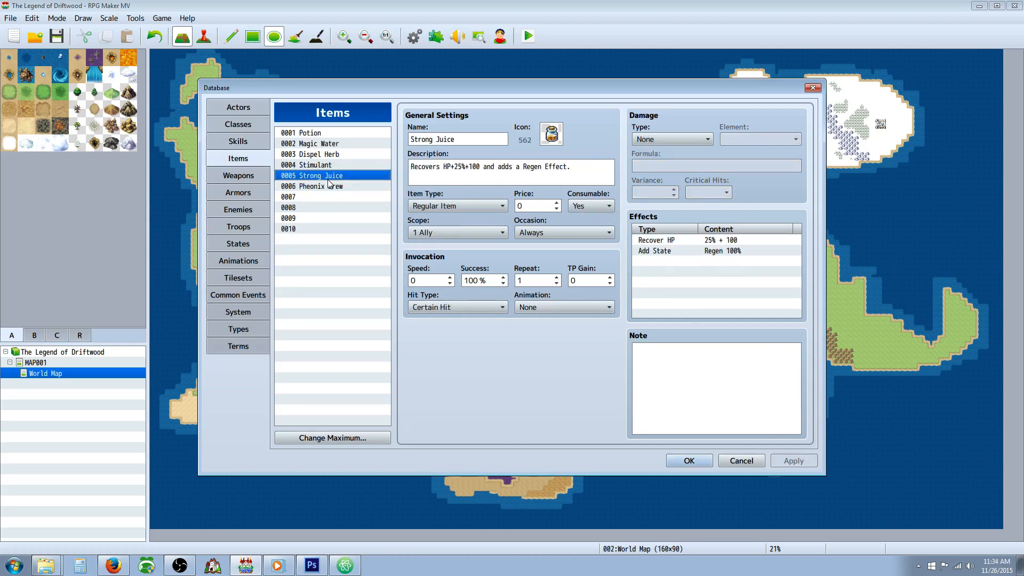
Step: Review the traits and learned skills of the existing Hero, Warrior, Mage, Priest and Ronin classes
left_click(242, 123)
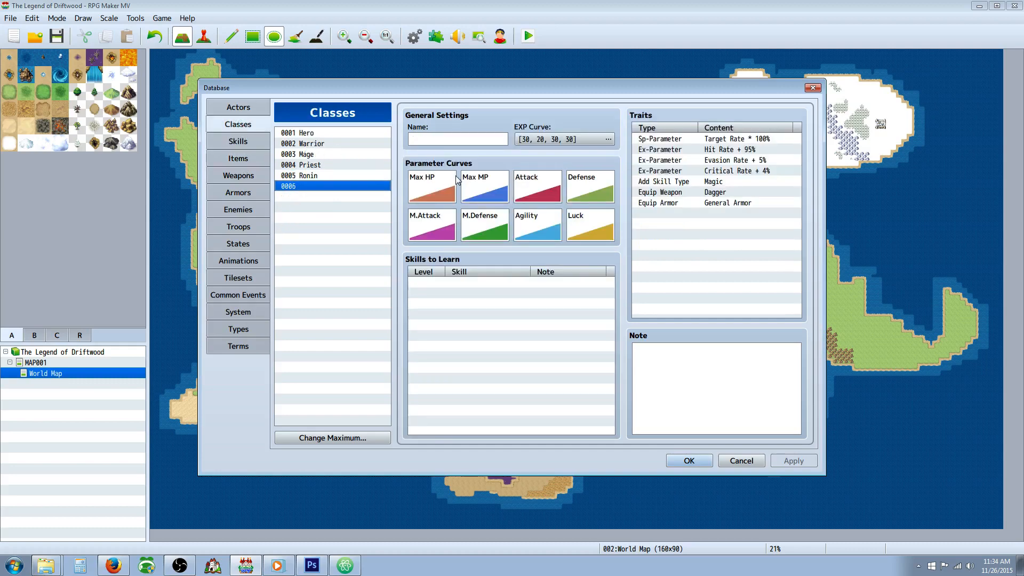
left_click(329, 164)
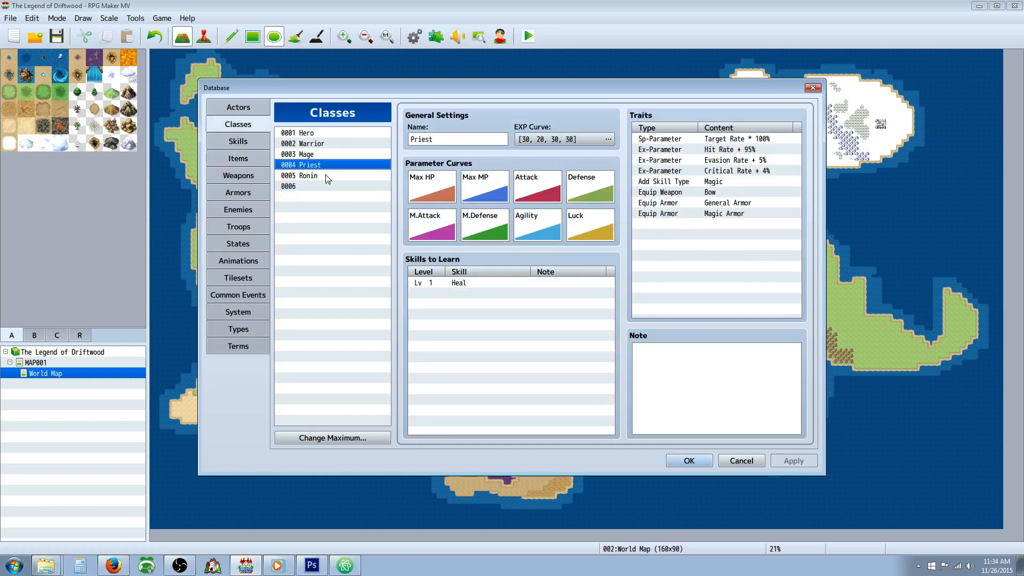
left_click(329, 176)
left_click(328, 144)
left_click(330, 133)
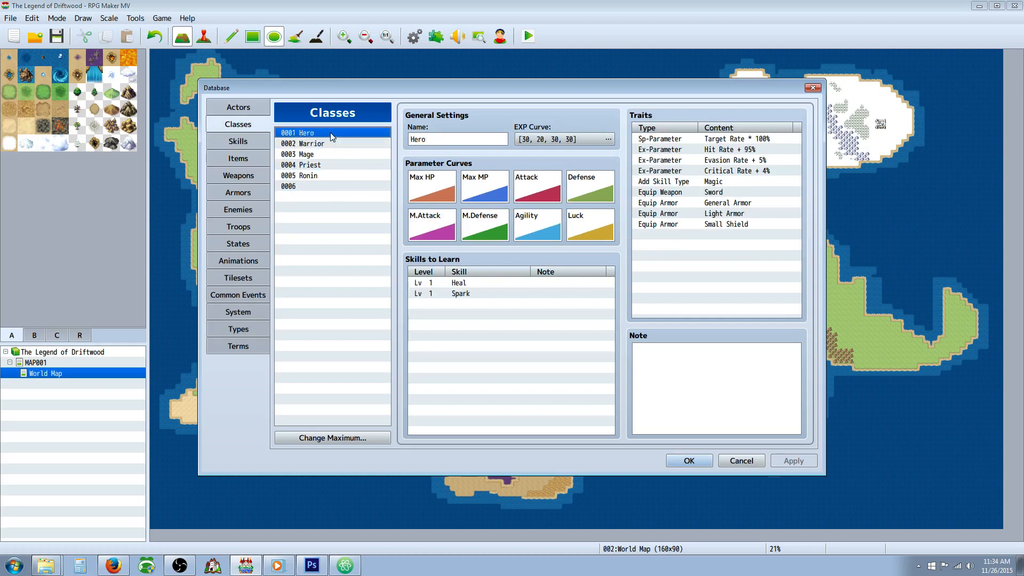
key("Down")
key("Down")
Step: Clear the Hero, Warrior, Mage and Priest classes in slots 0001 to 0004
key("Down")
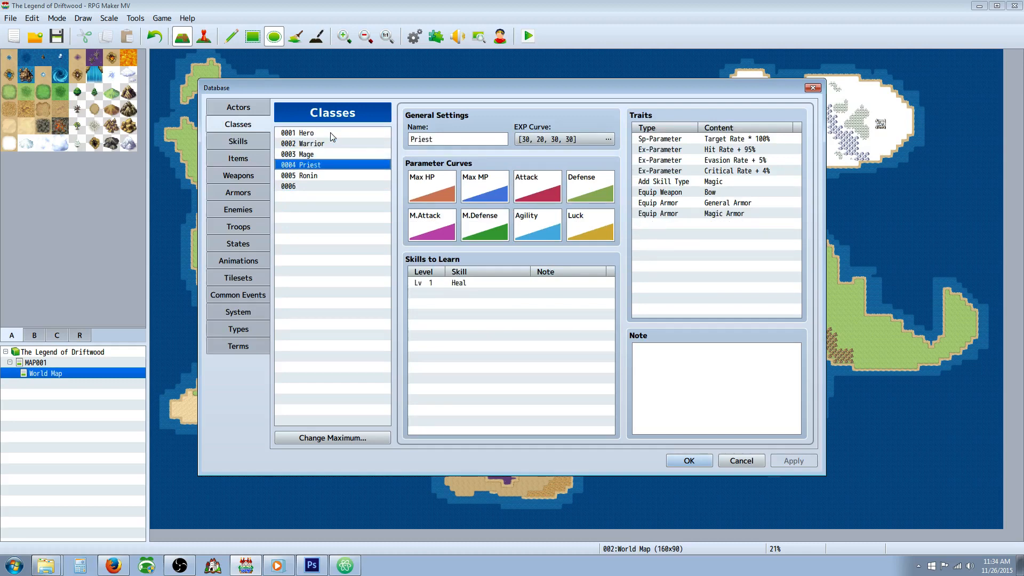
key("Up")
key("Up")
key("Up")
key("Delete")
key("Down")
key("Delete")
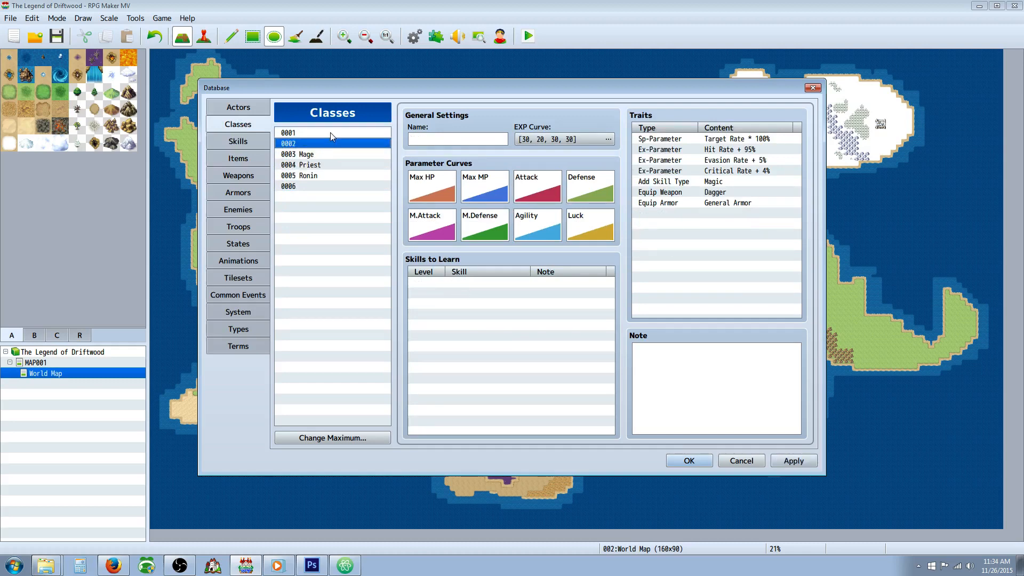
key("Down")
key("Delete")
key("Down")
key("Delete")
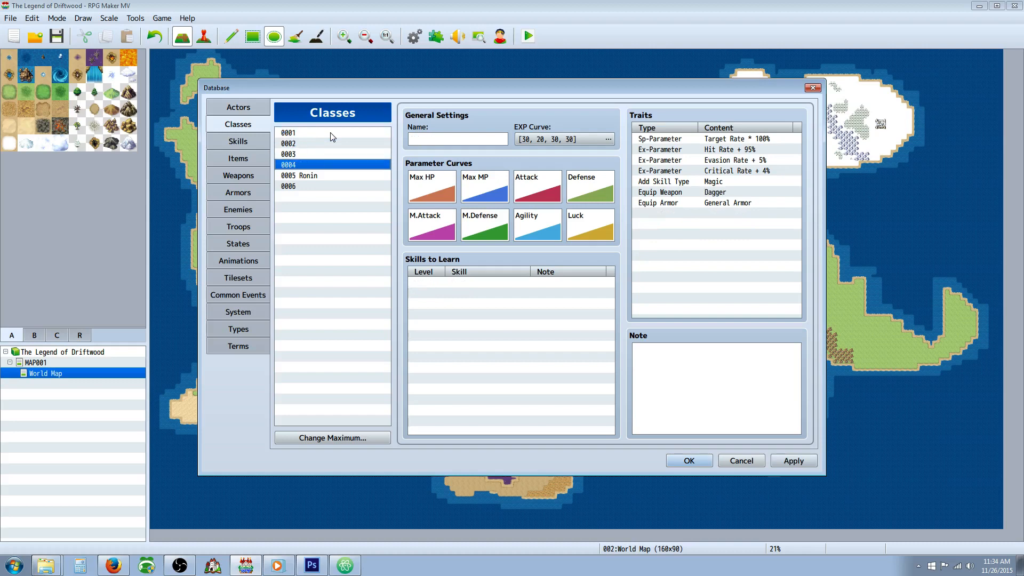
Step: Compare the Ronin class's EXP curve, traits and skills with the blank class slots
left_click(322, 131)
left_click(320, 185)
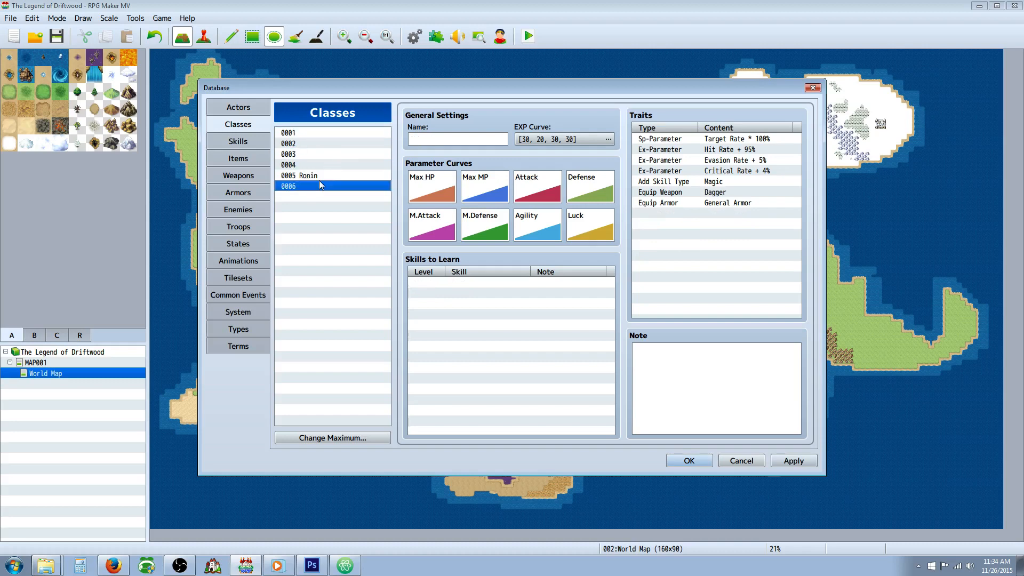
left_click(319, 175)
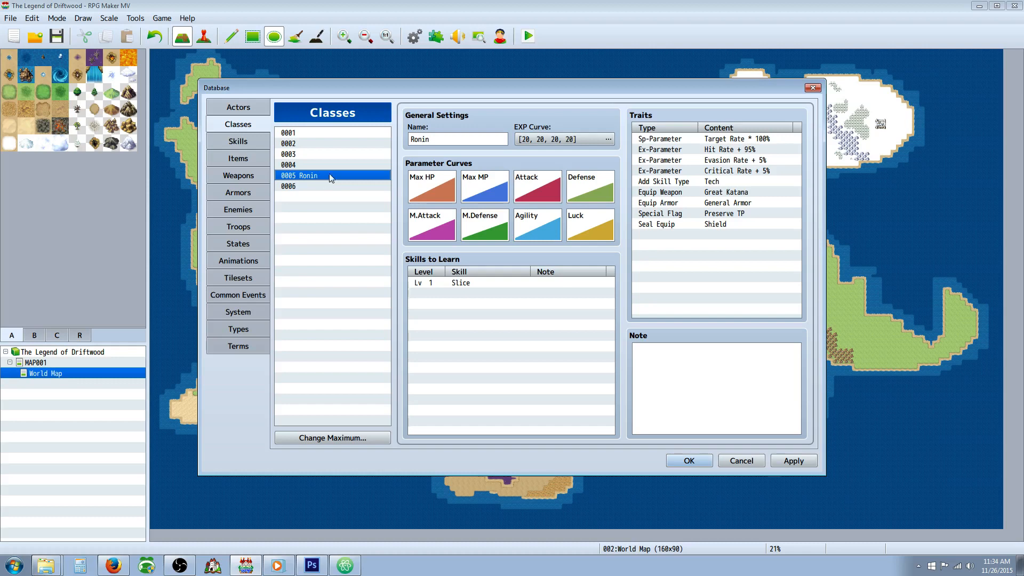
left_click(312, 141)
left_click(313, 132)
left_click(450, 141)
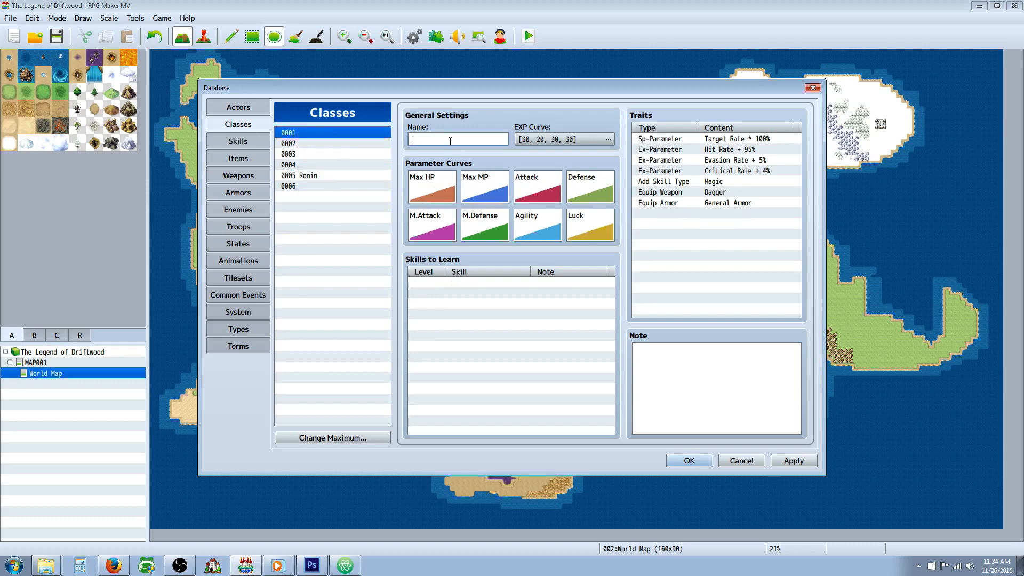
left_click(357, 175)
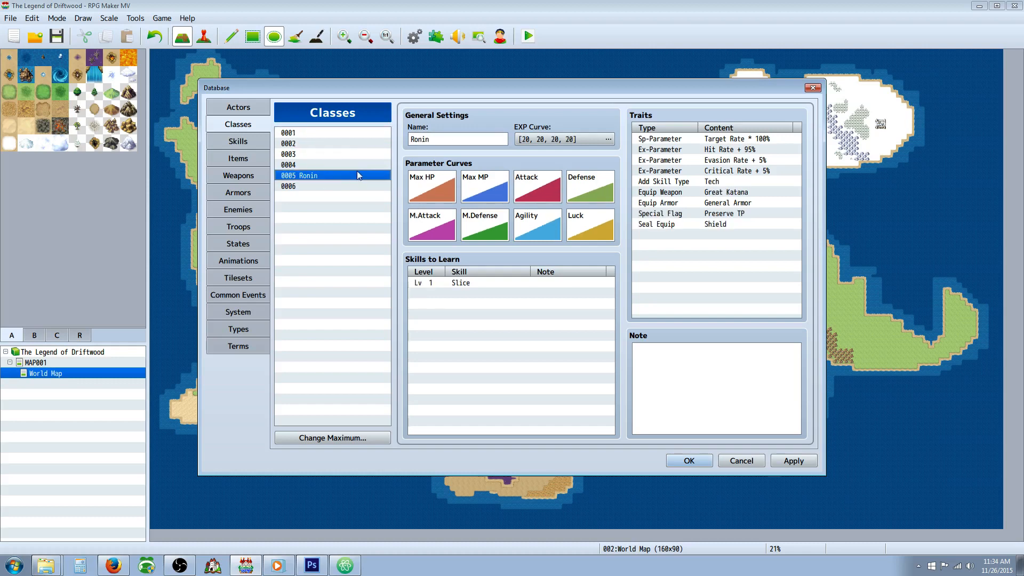
Step: Set the EXP curve of class 0001 to base value 20, acceleration A 20 and acceleration B 20
left_click(335, 133)
double_click(550, 139)
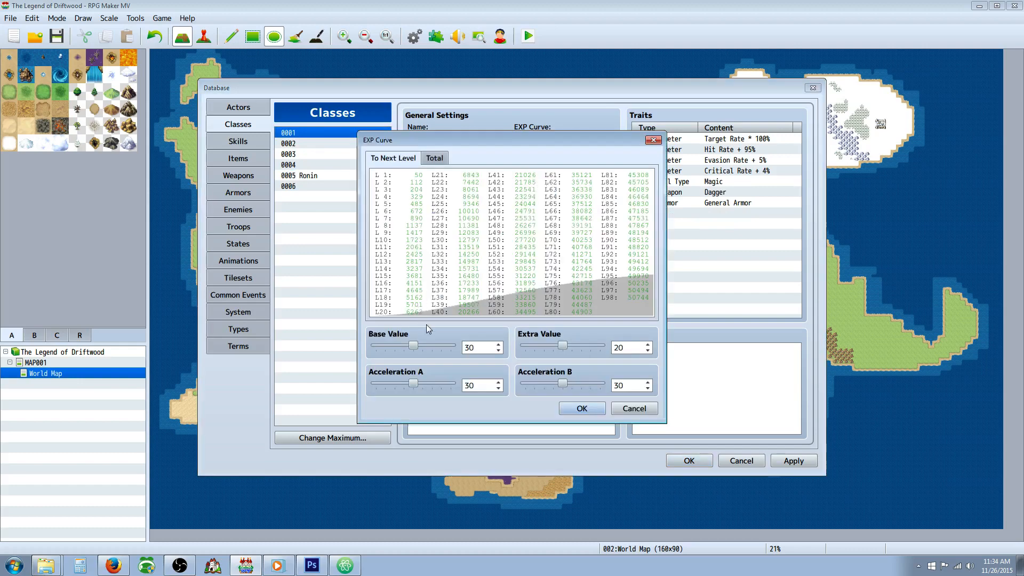
double_click(493, 347)
type("20")
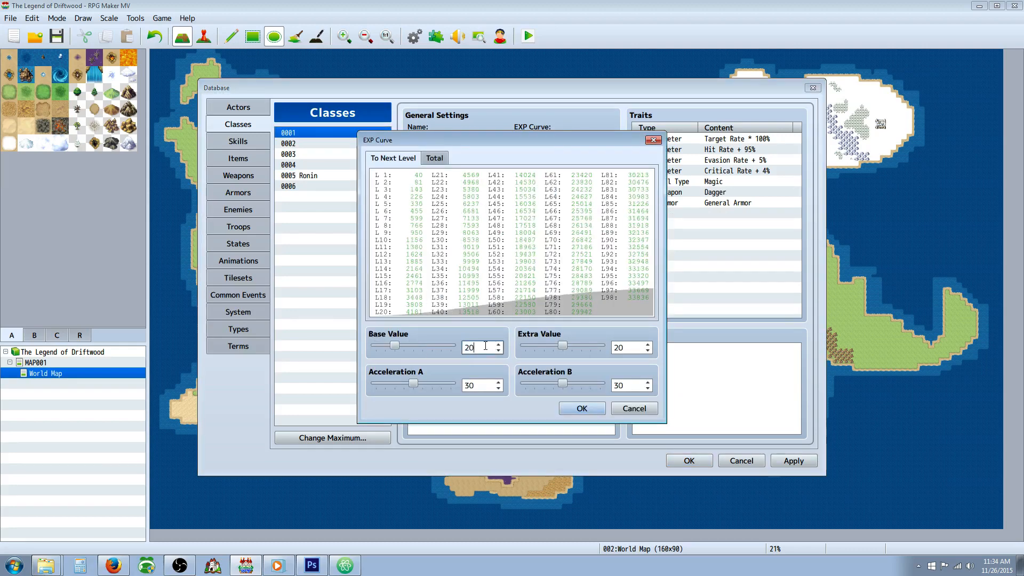
double_click(483, 385)
type("20")
double_click(621, 385)
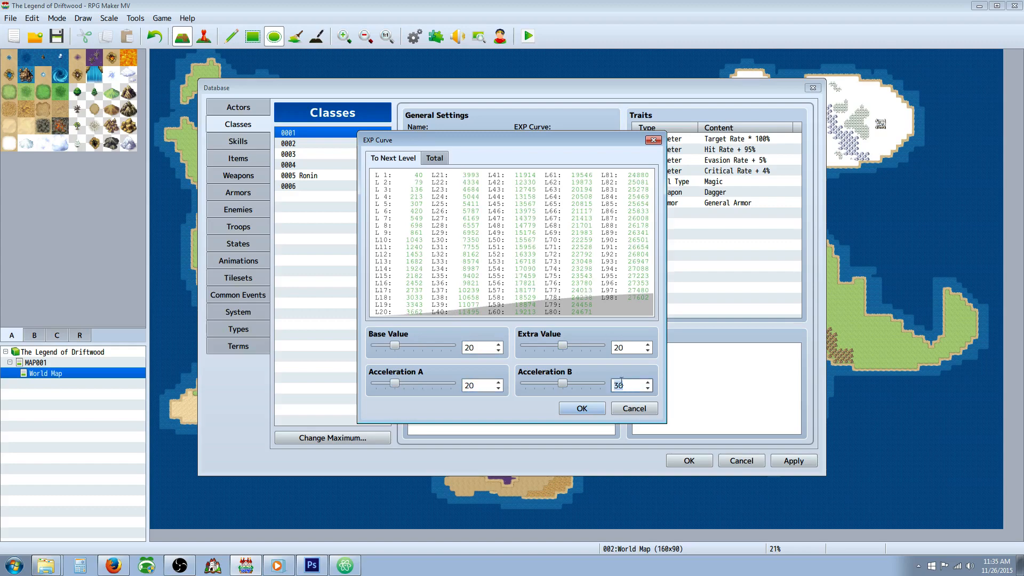
type("20")
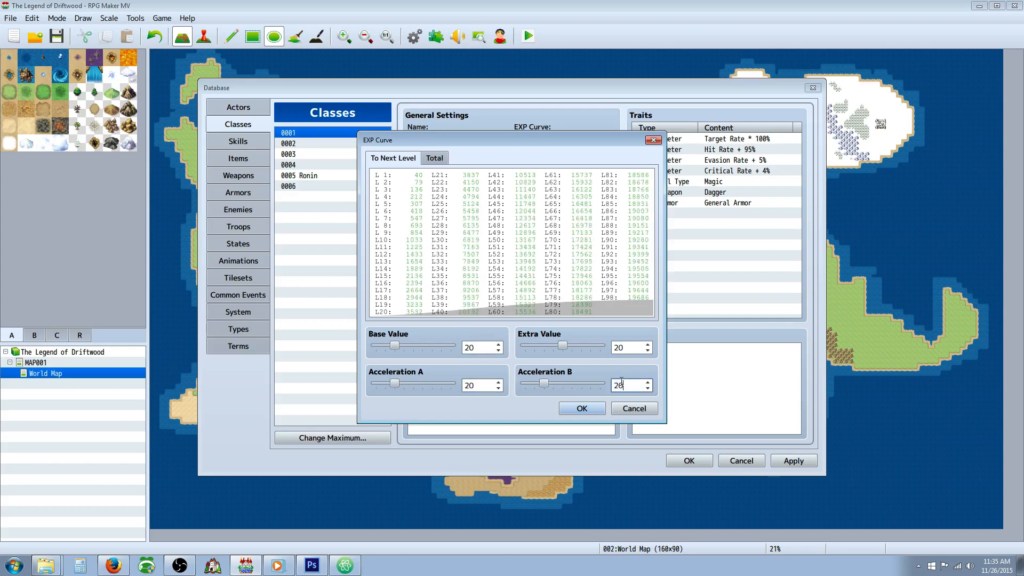
left_click(581, 408)
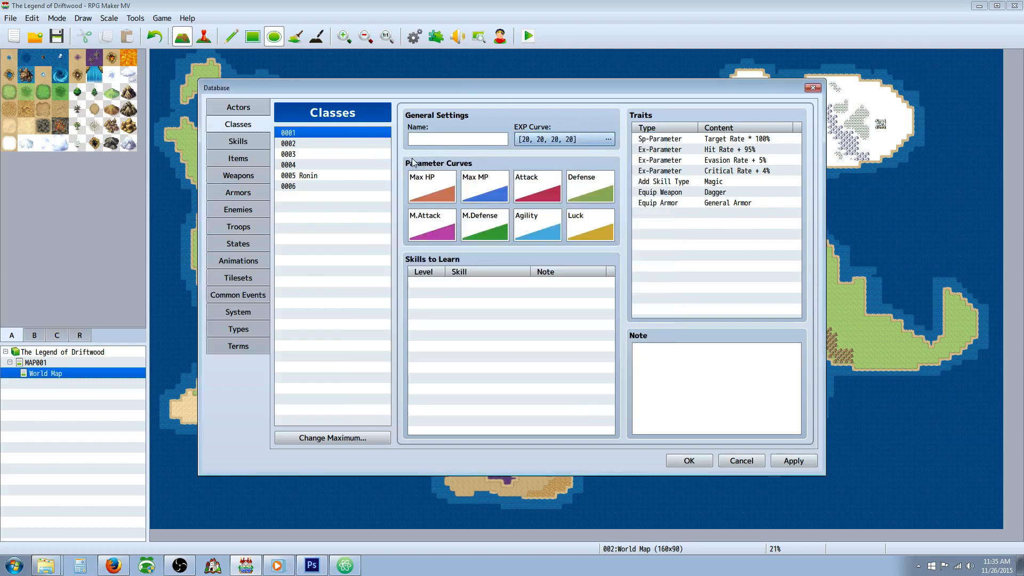
Step: Name class 0001 "caster/healer"
left_click(430, 139)
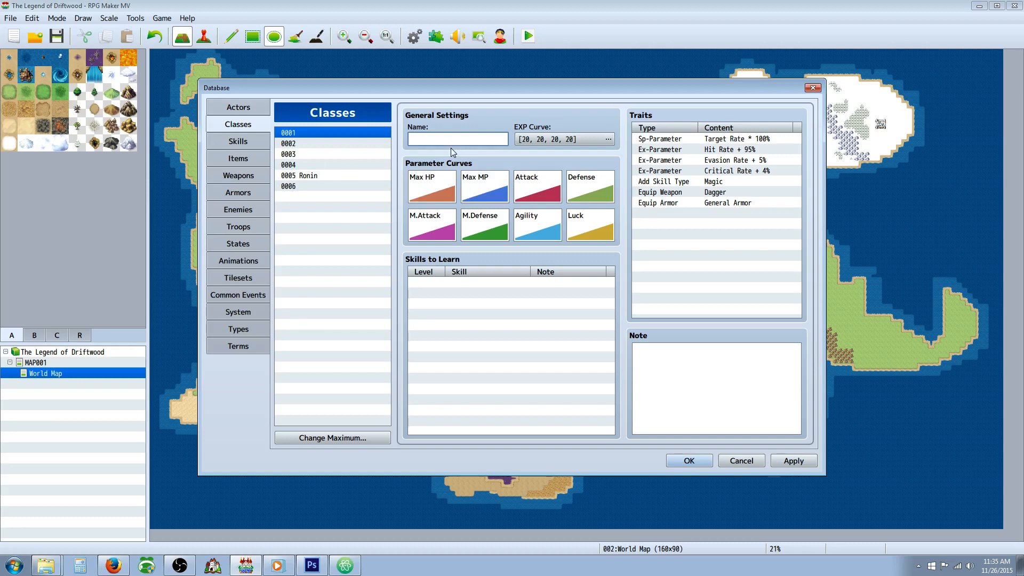
type("caster/hearler")
left_click(452, 284)
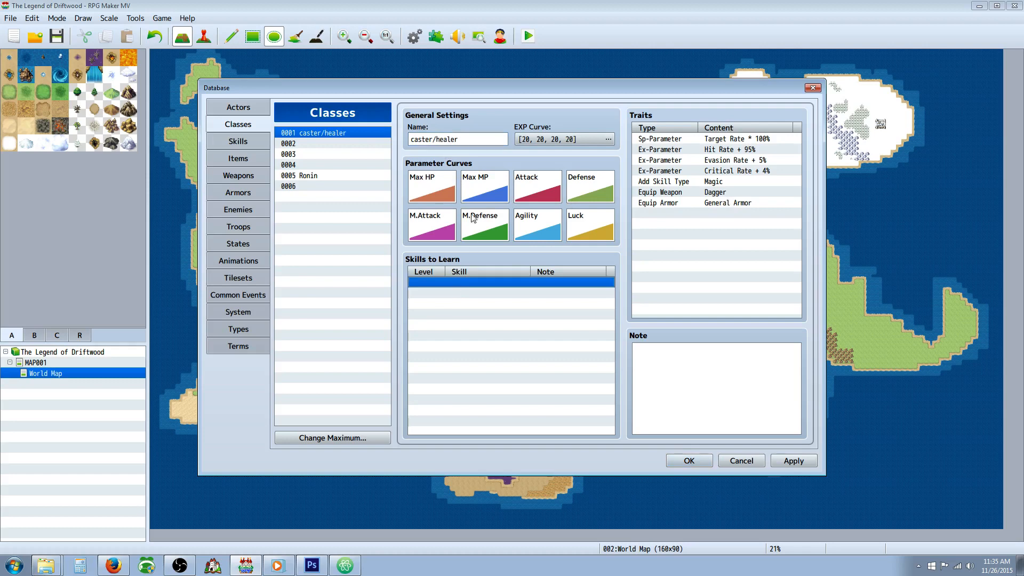
Step: Apply quick setting C to the caster/healer's Max HP curve and quick setting A to its Max MP curve
left_click(431, 189)
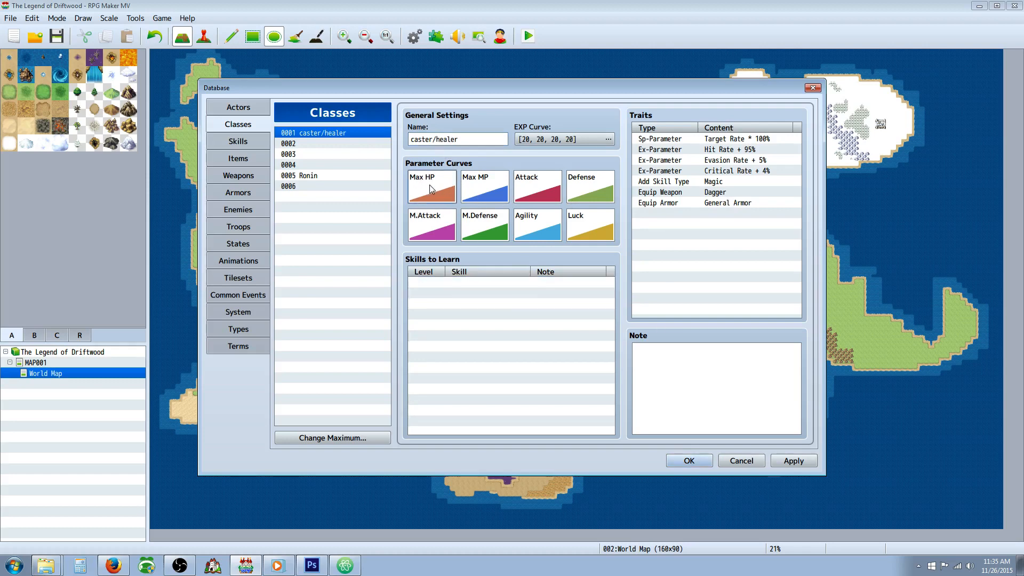
double_click(431, 189)
left_click(401, 206)
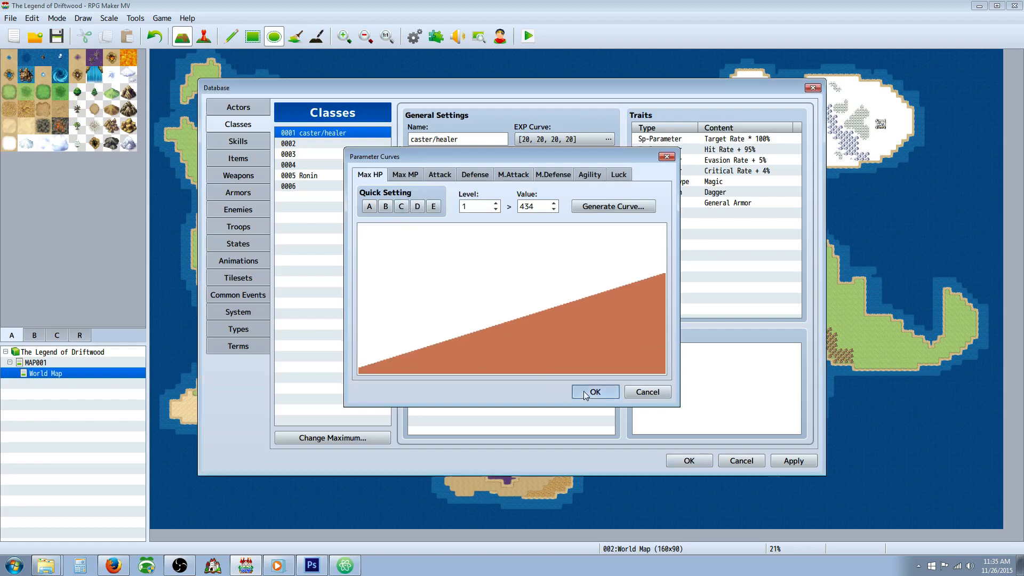
left_click(585, 393)
double_click(457, 211)
left_click(369, 208)
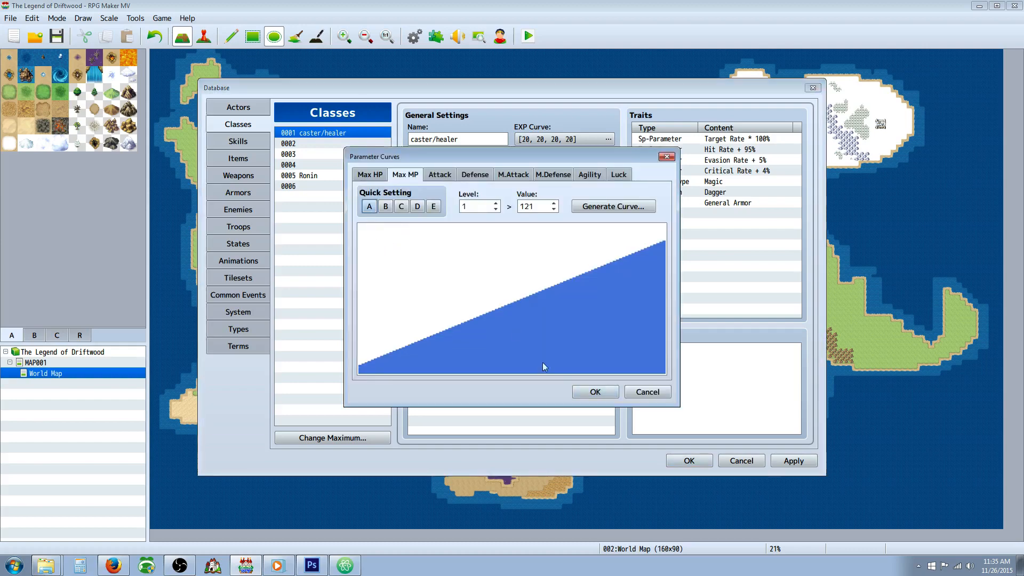
left_click(590, 391)
Step: Apply quick setting B to the caster/healer's Attack curve
double_click(533, 193)
left_click(387, 207)
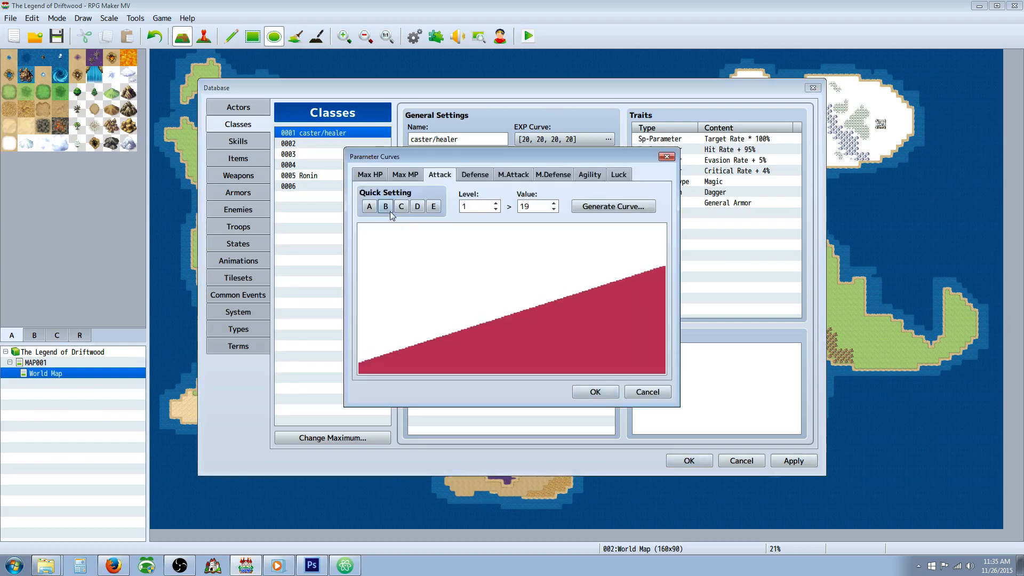
left_click(594, 391)
Step: Apply quick setting C to the caster/healer's Defense curve and dismiss the M.Attack curve without changing it
double_click(594, 193)
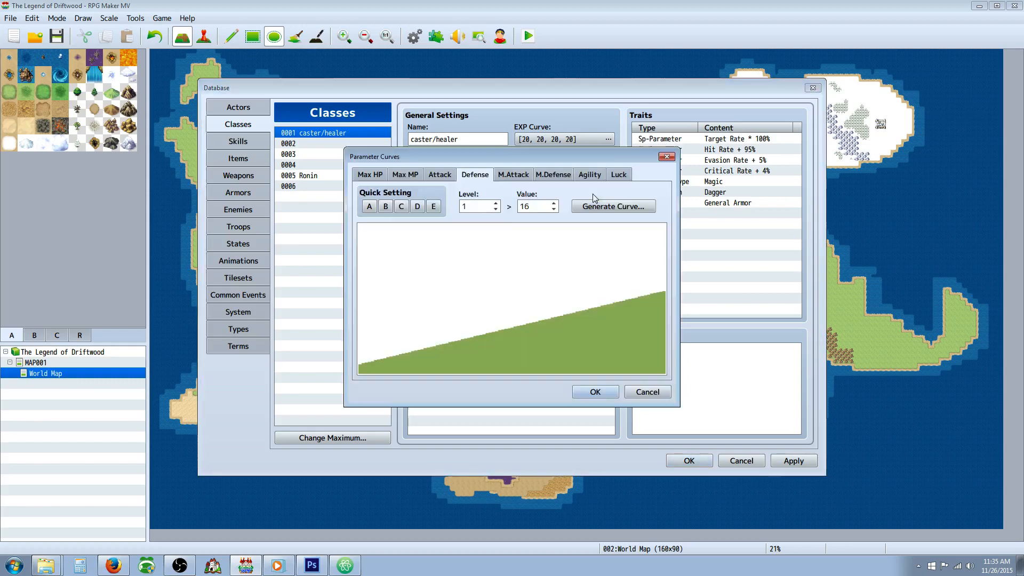
left_click(401, 206)
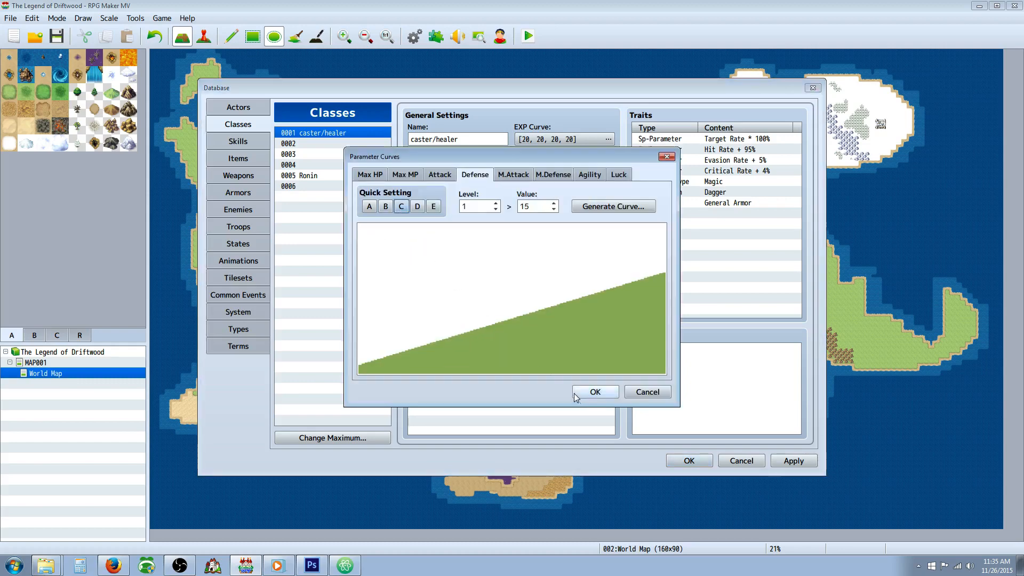
left_click(576, 392)
double_click(421, 228)
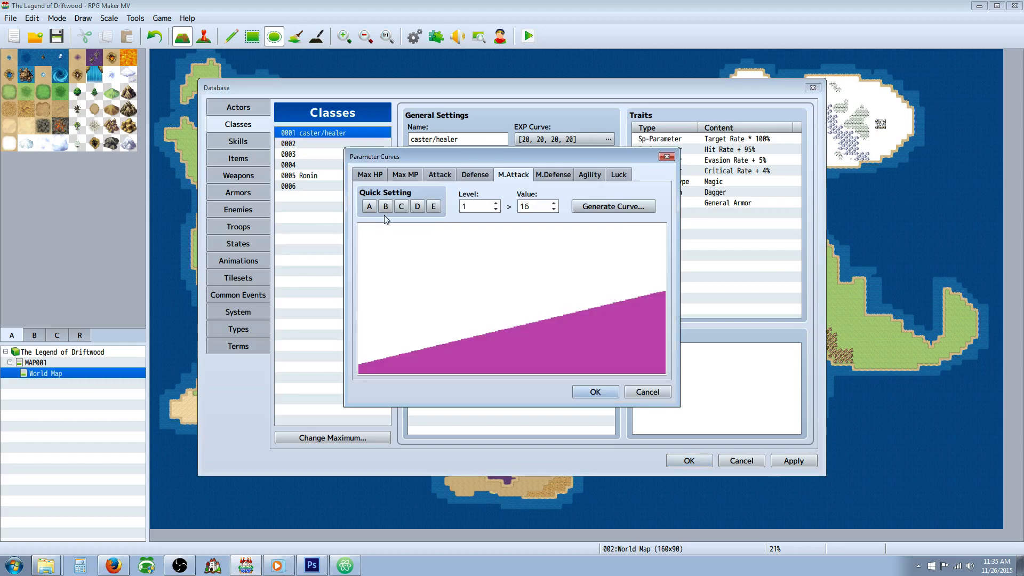
left_click(670, 391)
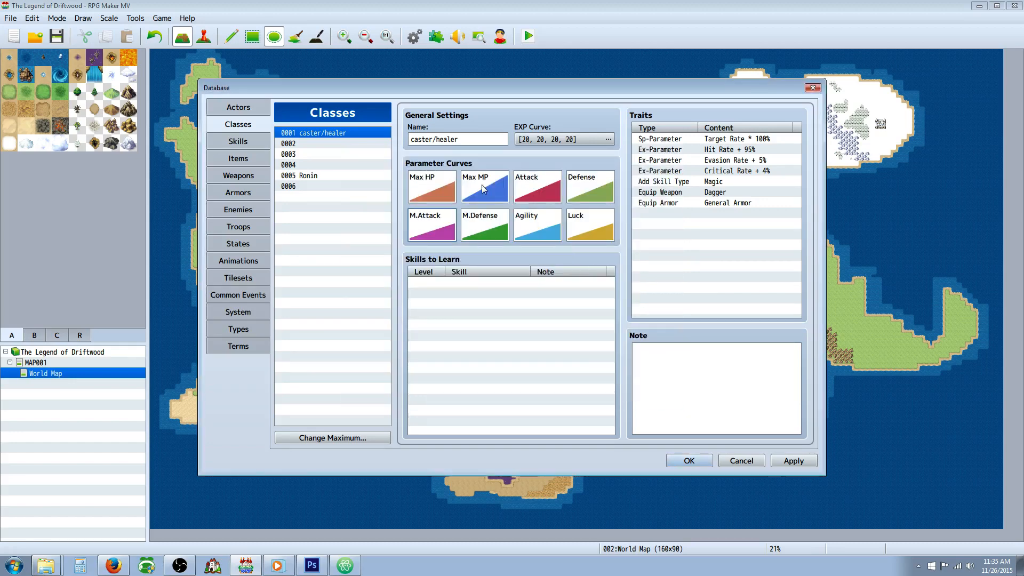
Step: Change the caster/healer's Attack curve to quick setting C
double_click(536, 187)
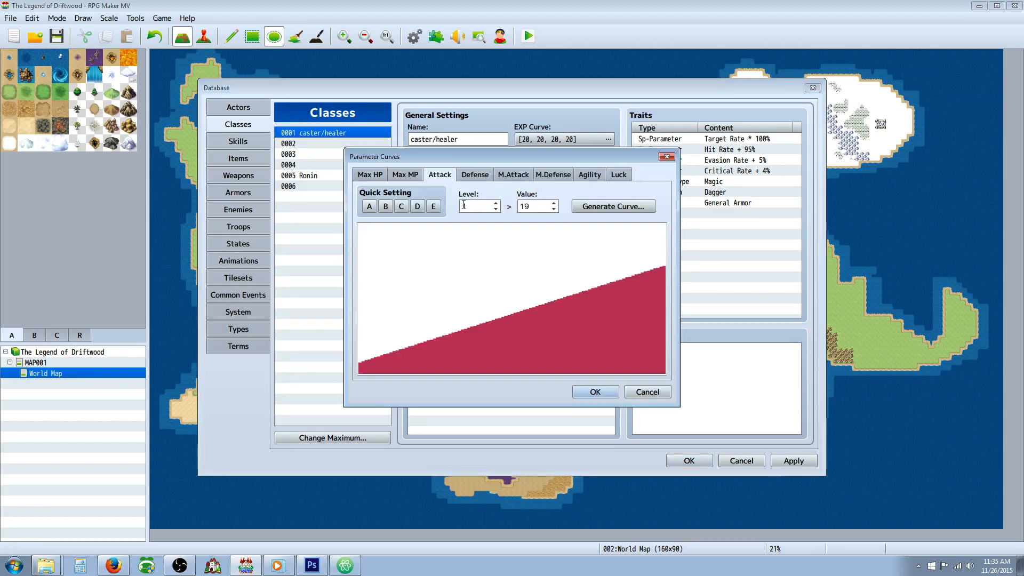
left_click(401, 207)
left_click(582, 393)
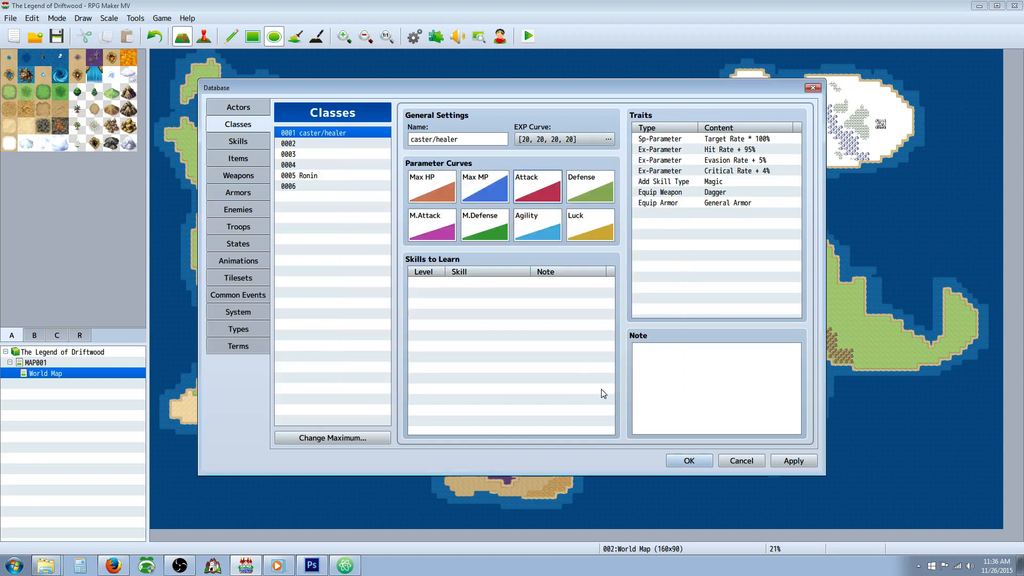
Step: Apply quick setting B to the caster/healer's M.Attack curve and quick setting C to its M.Defense curve
double_click(431, 230)
left_click(385, 207)
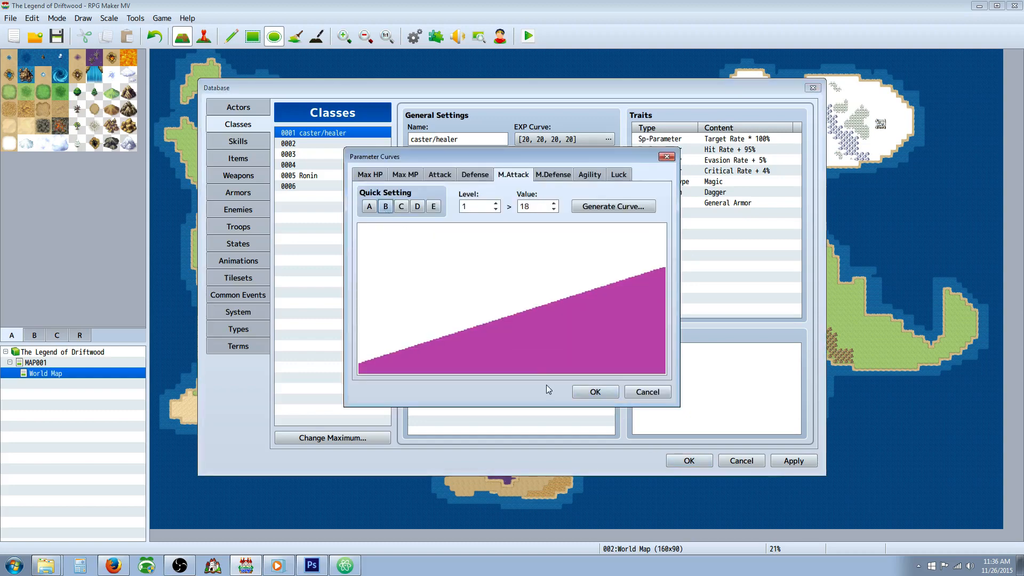
left_click(595, 392)
double_click(473, 226)
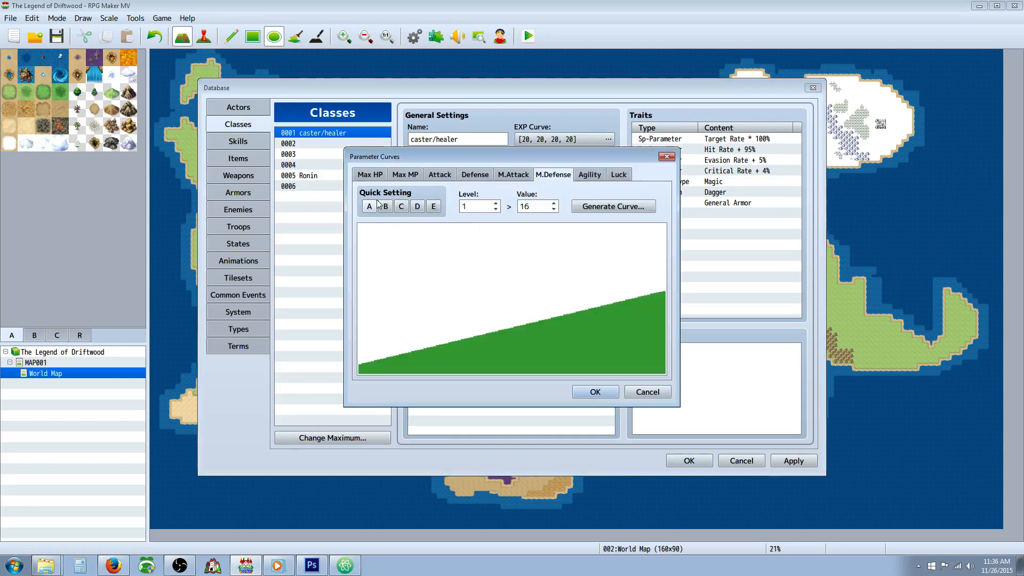
left_click(391, 209)
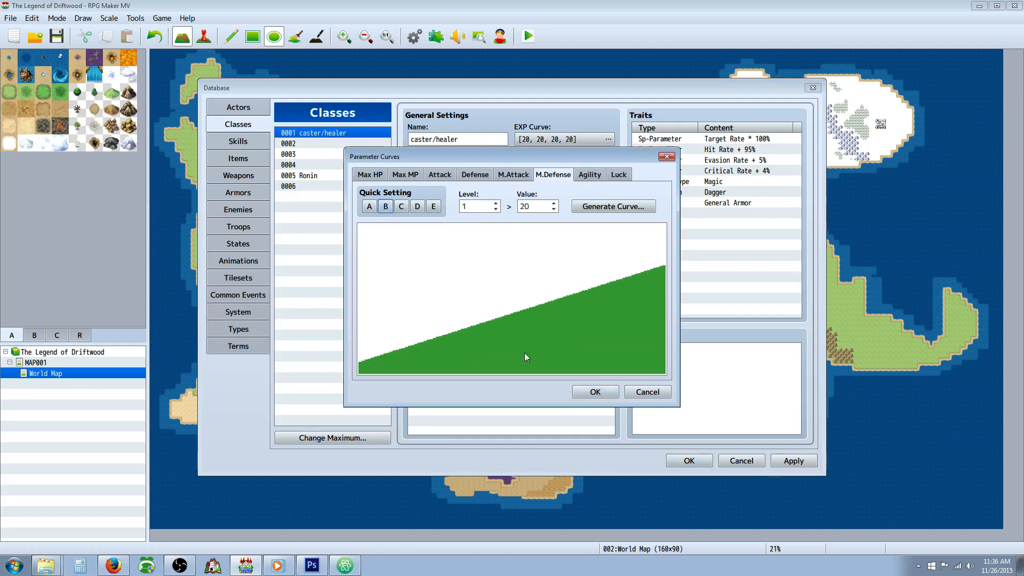
left_click(401, 206)
left_click(595, 395)
Step: Apply quick setting C to the caster/healer's Agility and Luck curves
double_click(524, 233)
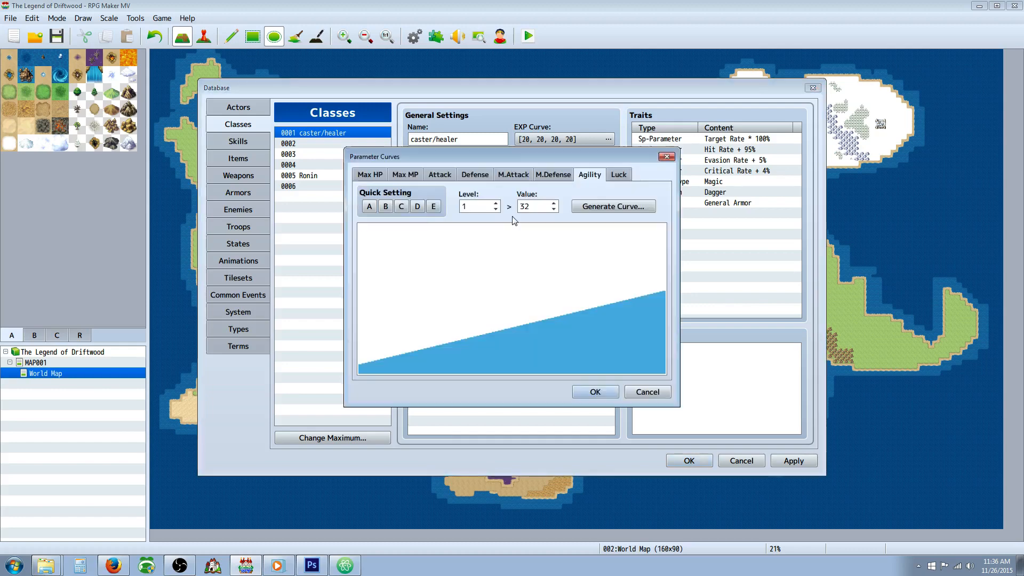
left_click(402, 207)
left_click(595, 392)
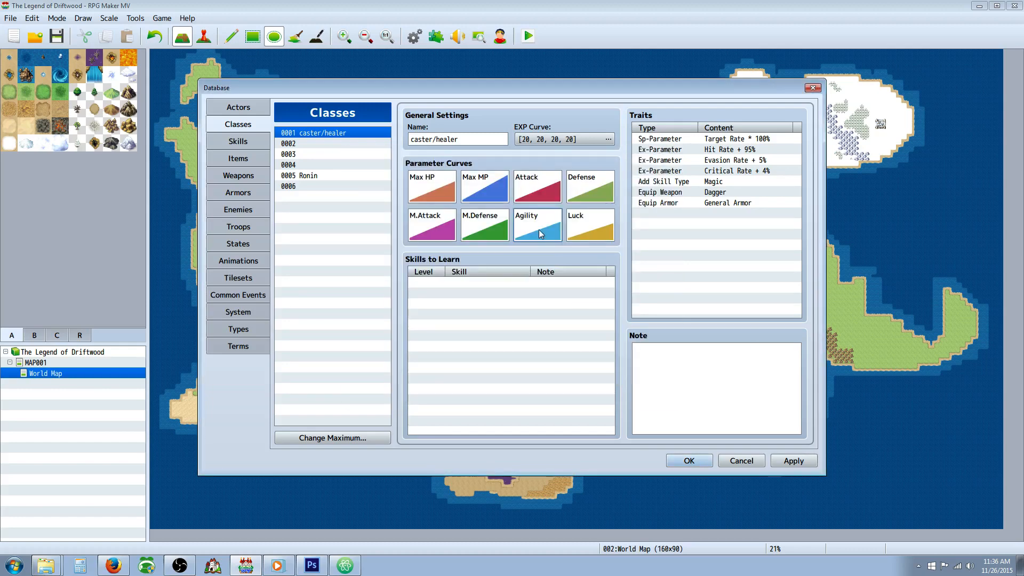
double_click(596, 233)
left_click(401, 206)
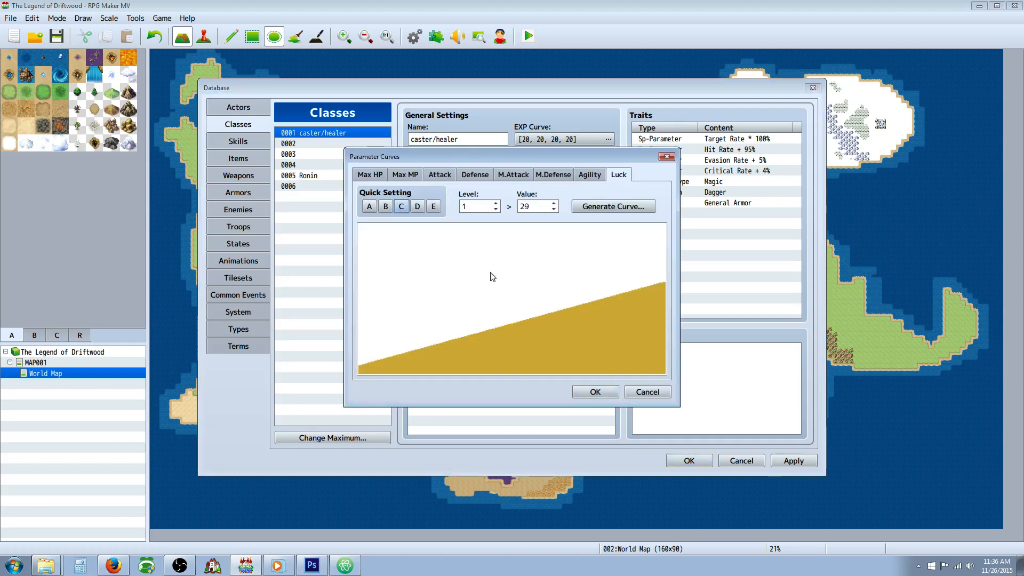
left_click(611, 394)
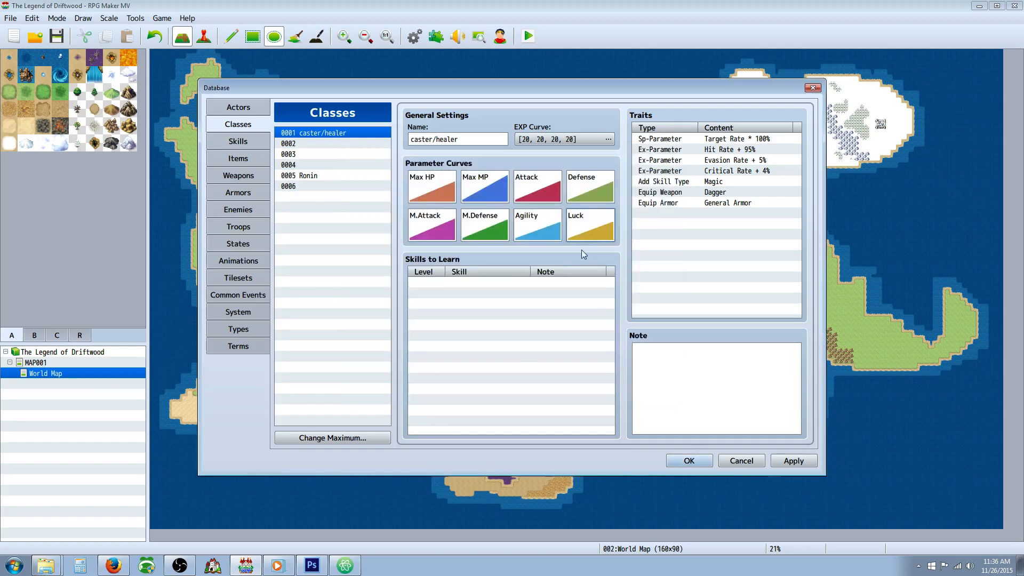
Step: Regenerate the caster/healer's M.Attack curve with quick setting B
double_click(424, 223)
left_click(391, 207)
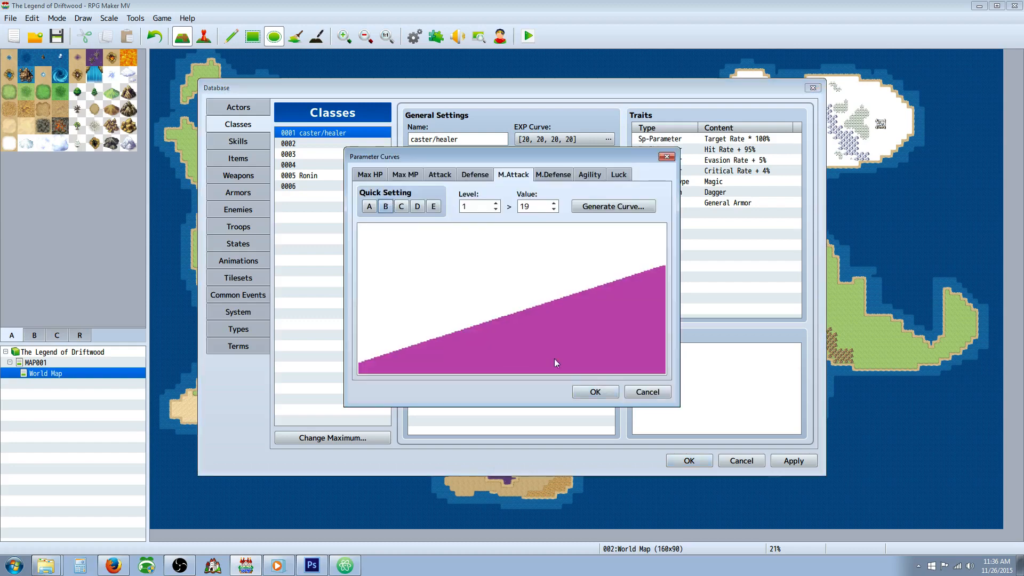
left_click(596, 391)
Step: Regenerate the caster/healer's M.Defense and Agility curves with quick setting C
double_click(492, 230)
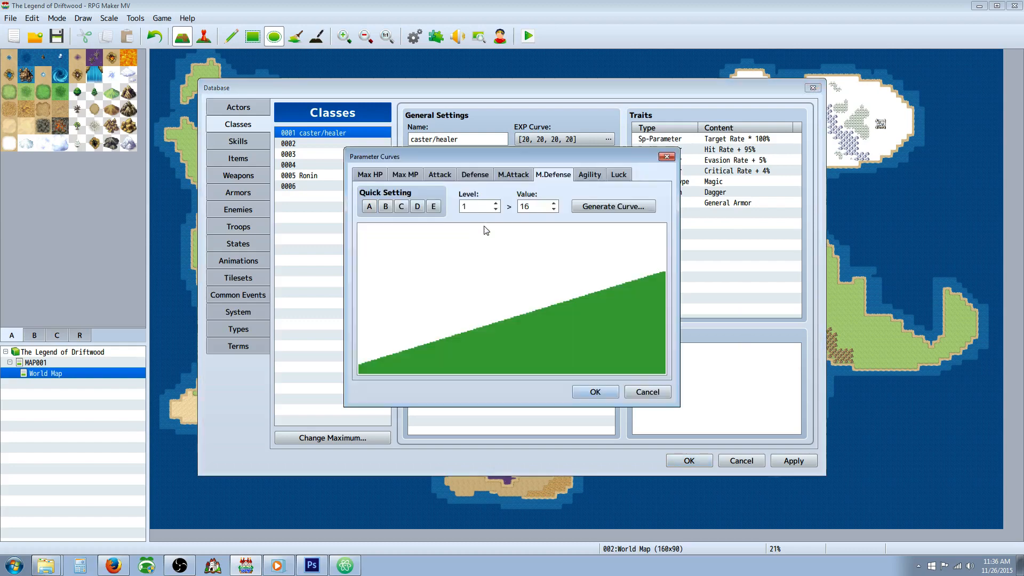
left_click(402, 207)
left_click(595, 392)
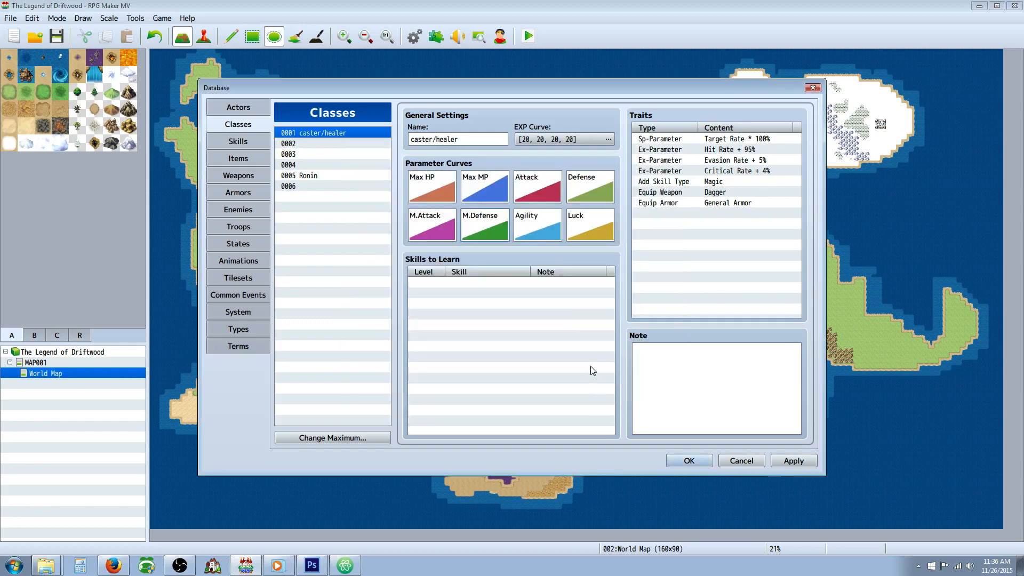
double_click(539, 241)
left_click(402, 207)
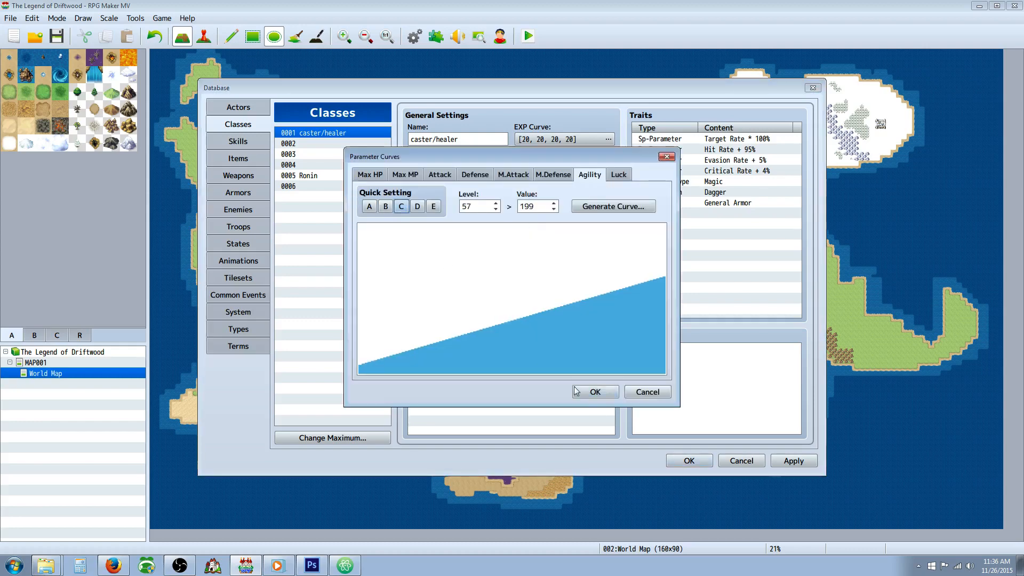
left_click(600, 392)
Step: Regenerate the caster/healer's Defense and Attack curves with quick setting C
double_click(583, 198)
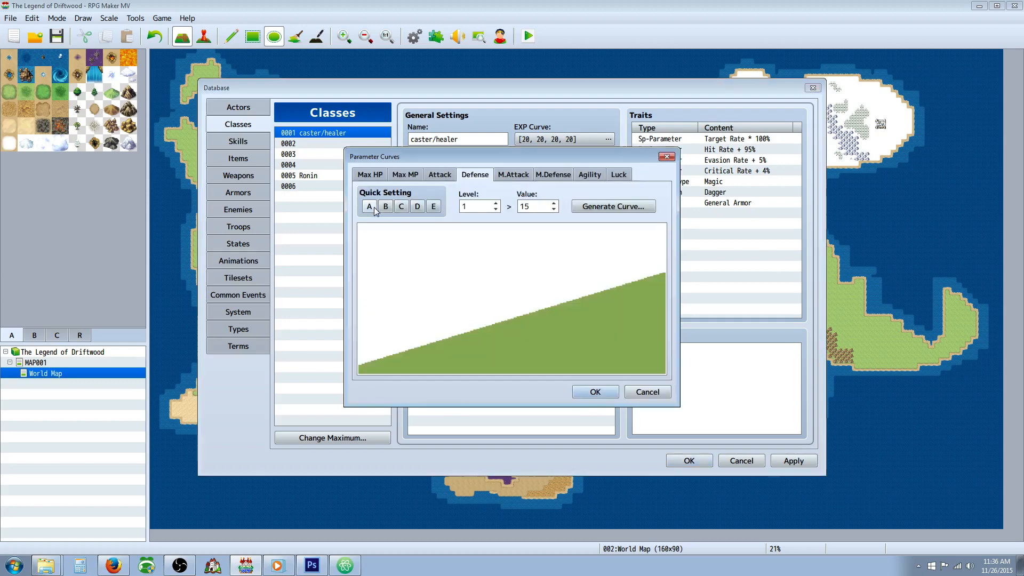
left_click(401, 207)
left_click(595, 393)
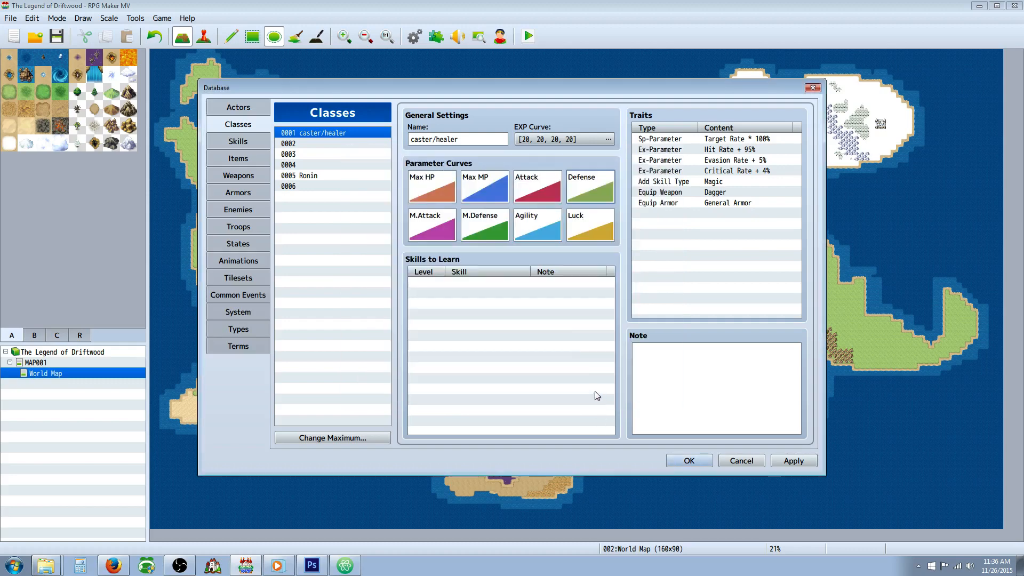
double_click(541, 184)
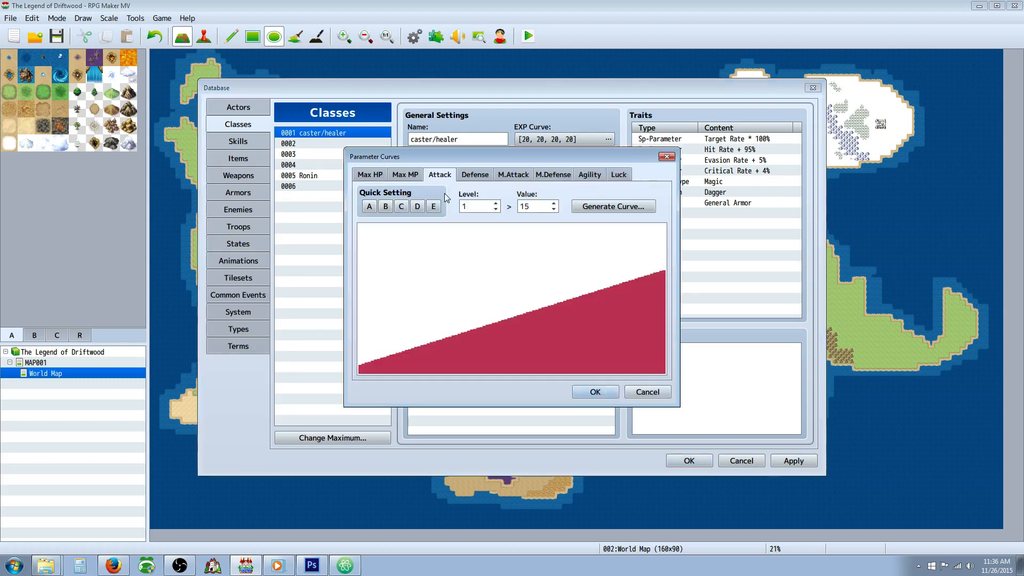
left_click(401, 206)
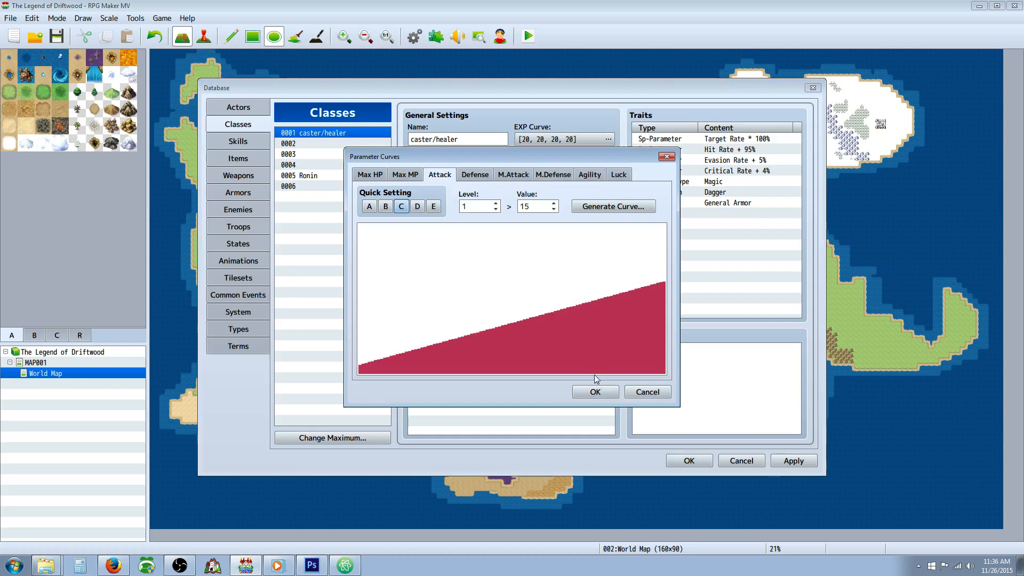
left_click(595, 393)
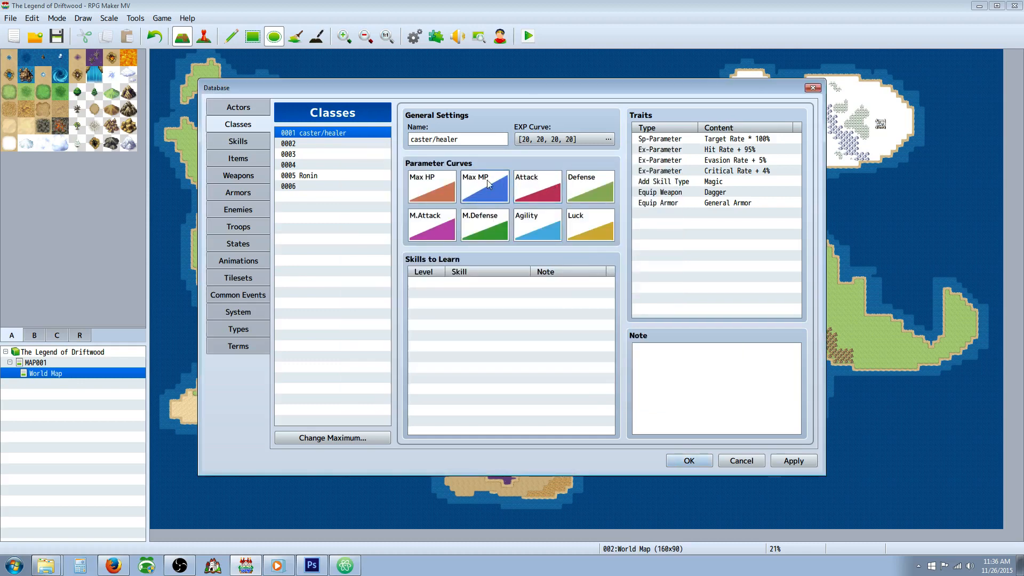
Step: Apply quick setting A to the caster/healer's M.Attack curve
double_click(431, 222)
left_click(365, 206)
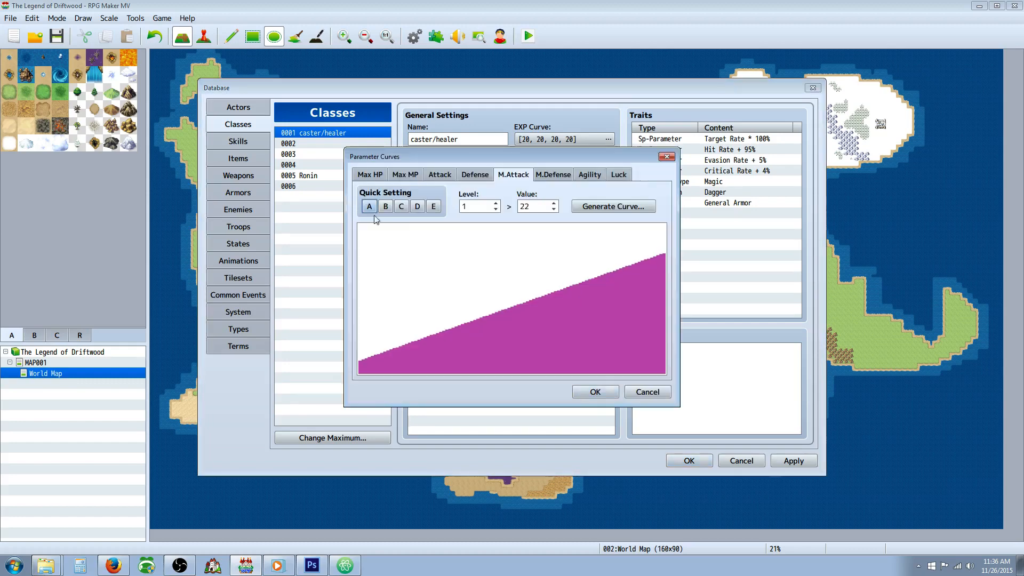
left_click(369, 207)
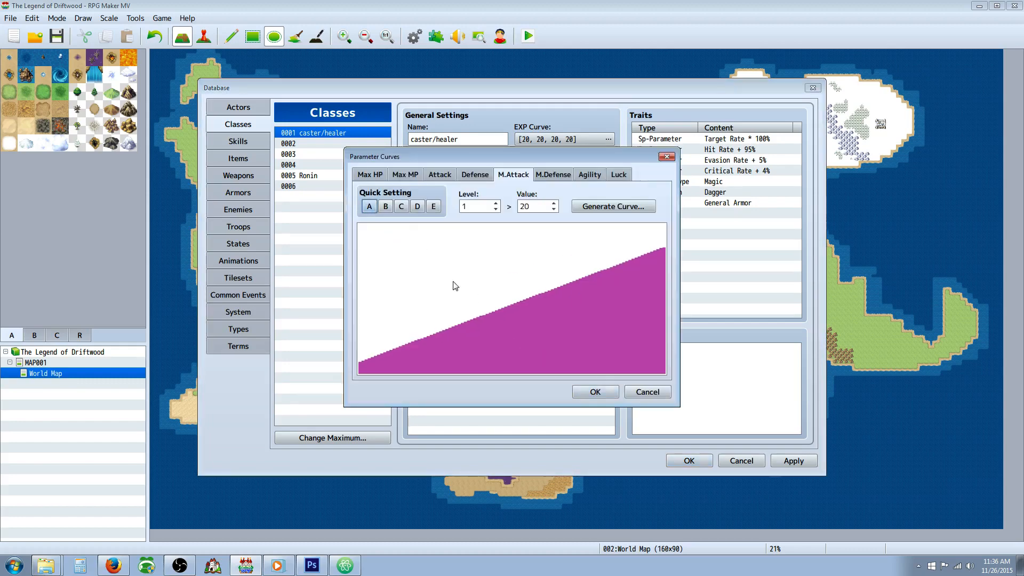
left_click(596, 392)
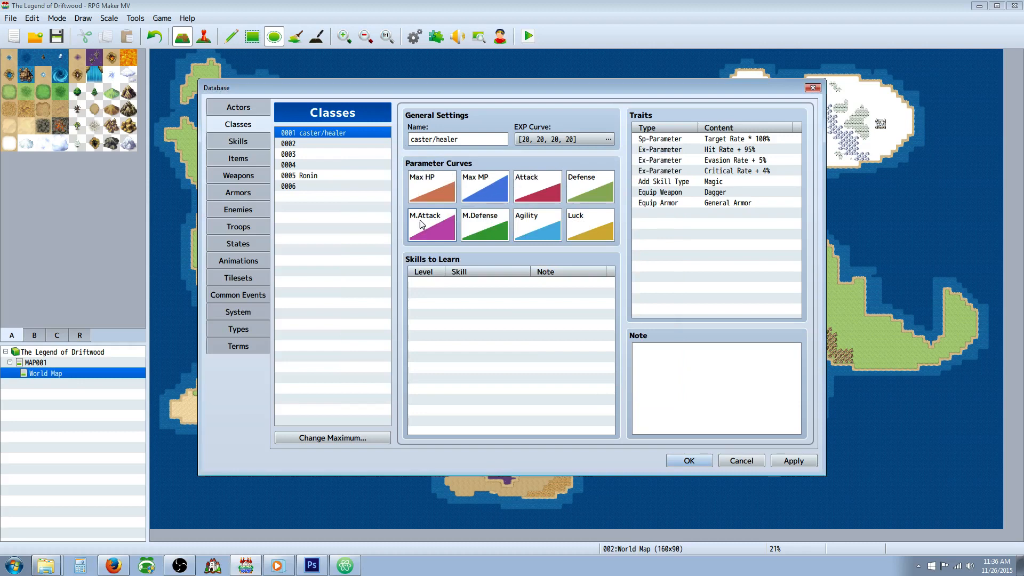
Step: Regenerate the caster/healer's Max HP curve with quick setting C
double_click(442, 185)
left_click(389, 209)
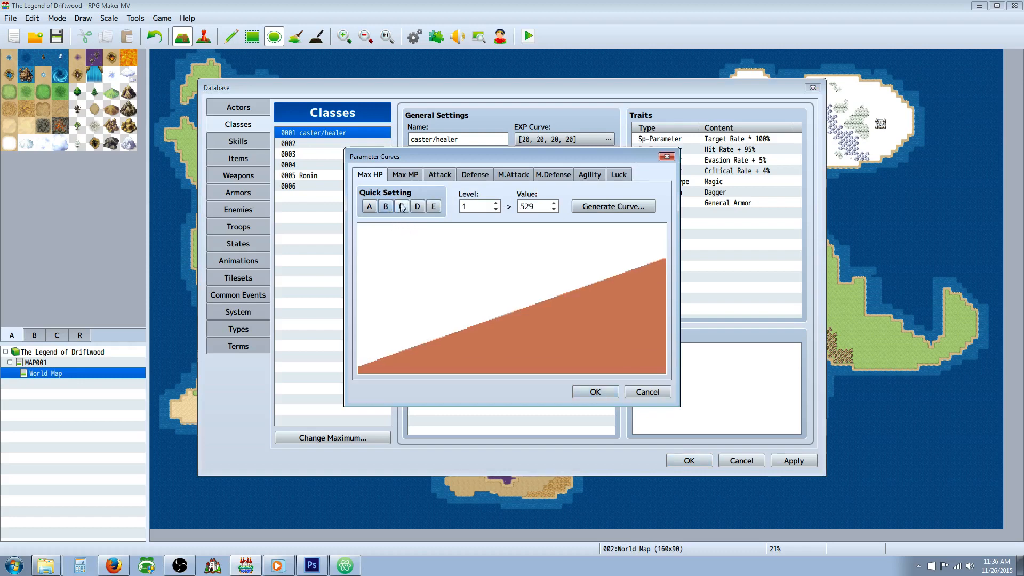
left_click(402, 207)
left_click(591, 393)
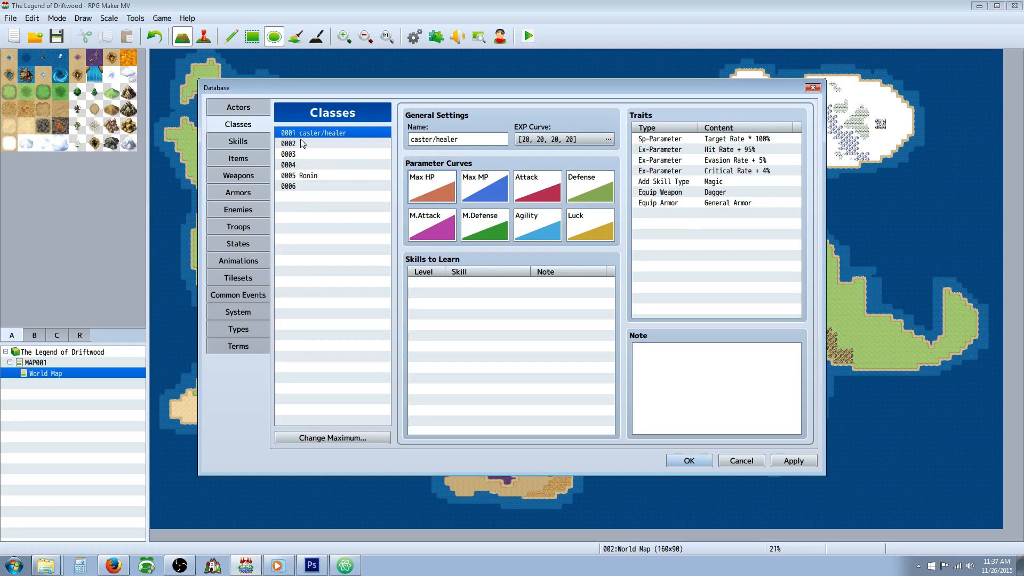
triple_click(465, 141)
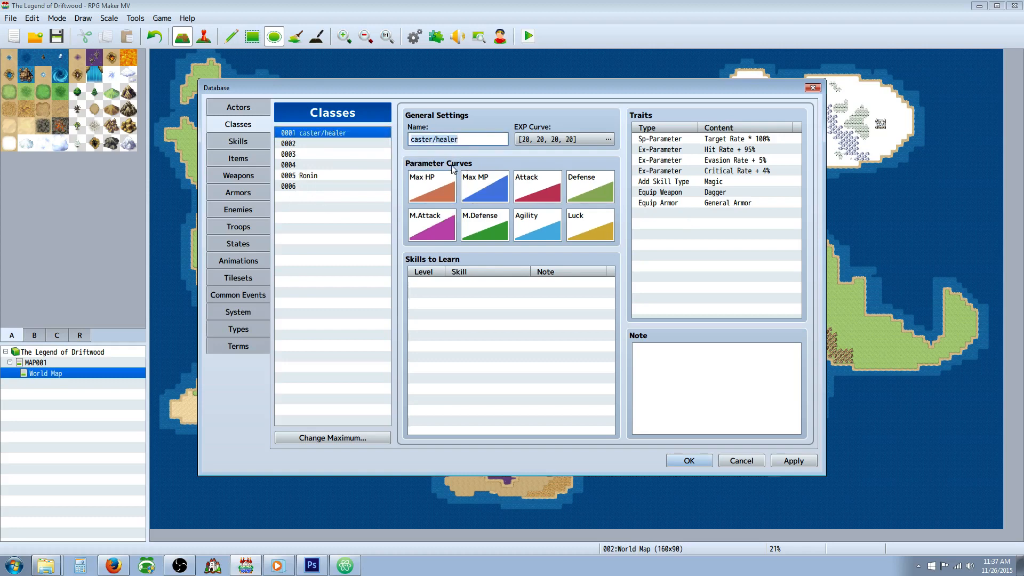
left_click(318, 144)
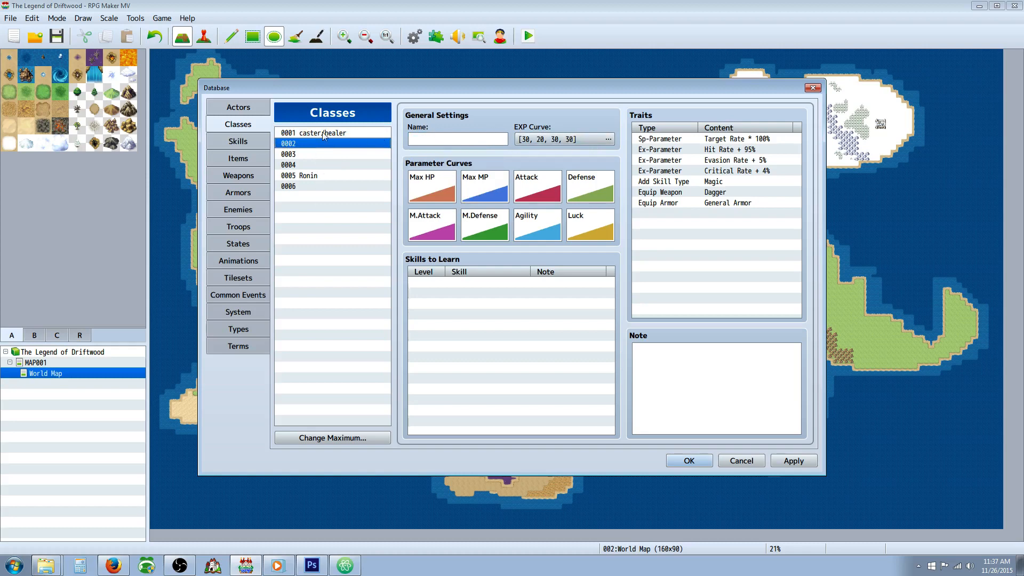
left_click(323, 134)
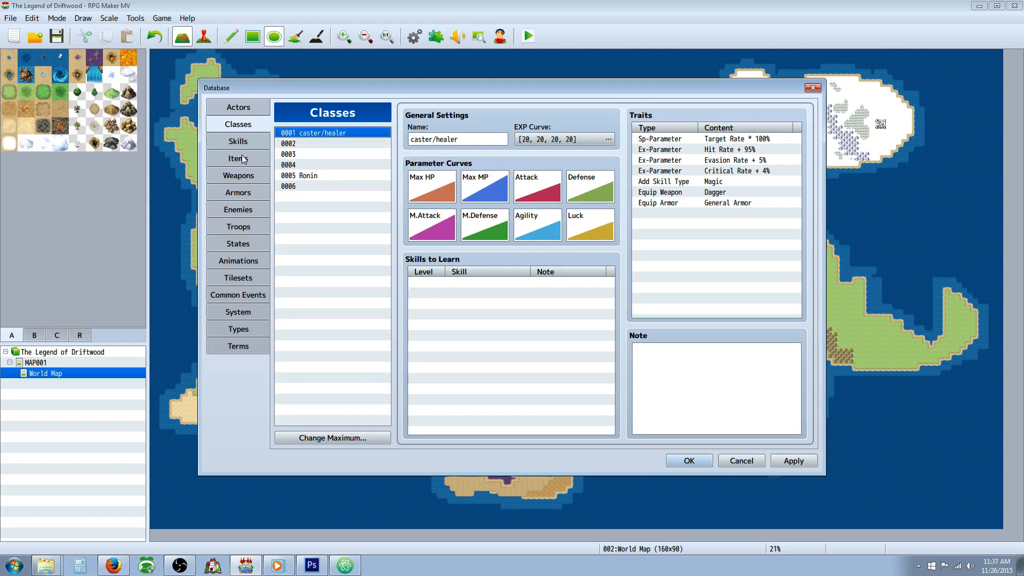
left_click(236, 140)
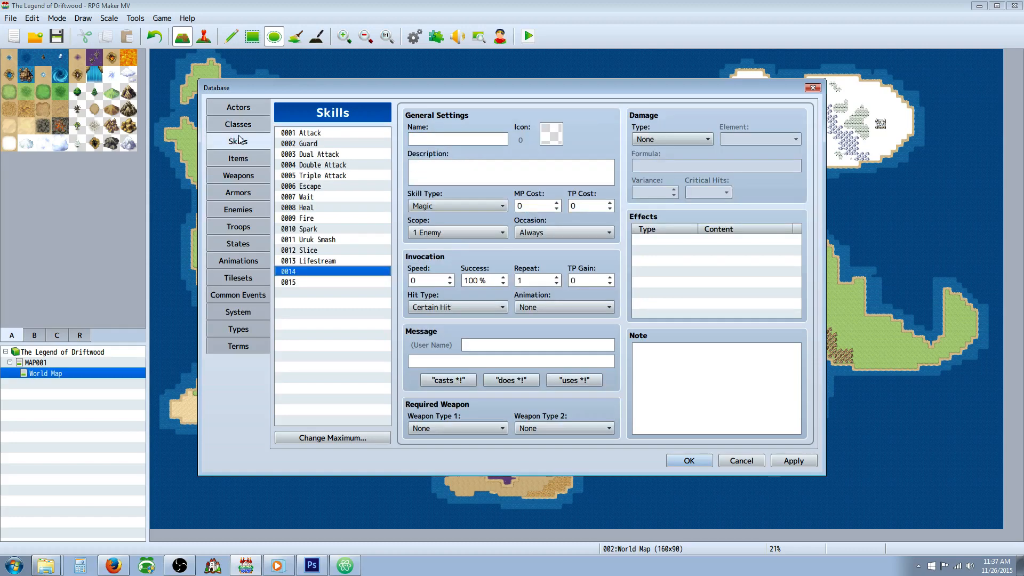
left_click(247, 126)
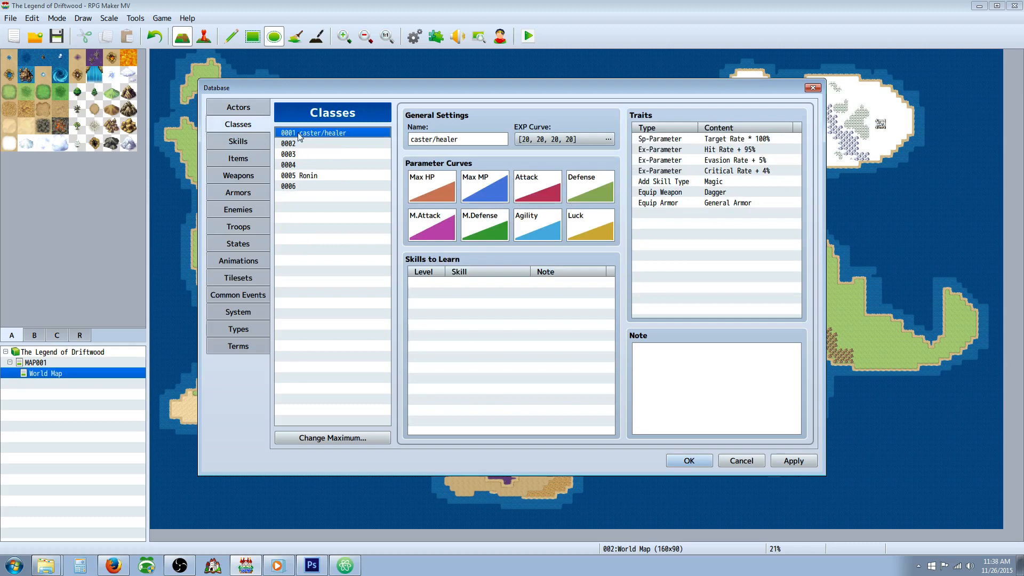
Step: Rename the caster/healer class as Thuamaturge
triple_click(468, 135)
type("Pr")
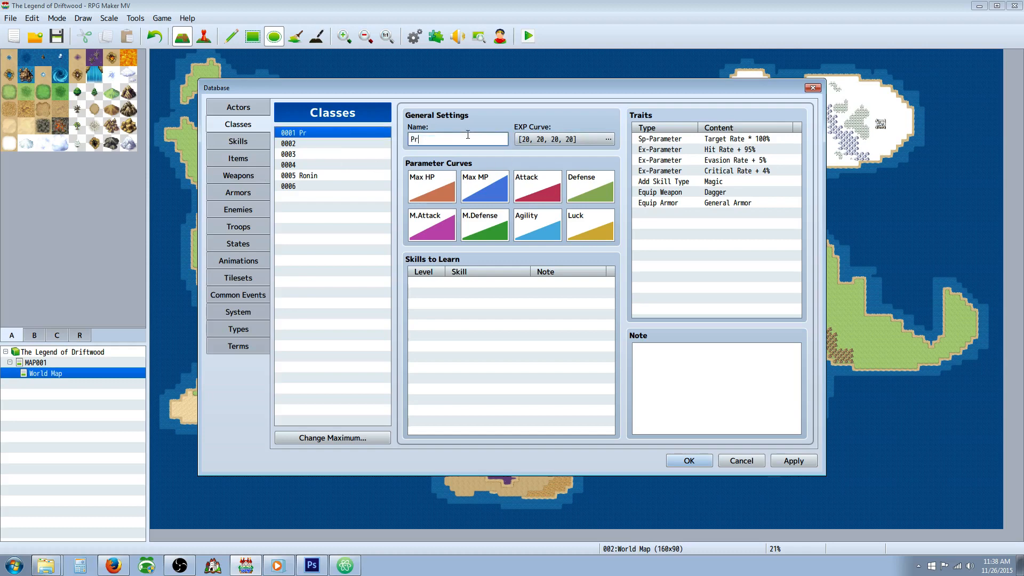
type("ies")
key("BackSpace")
key("BackSpace")
key("BackSpace")
key("BackSpace")
key("BackSpace")
key("BackSpace")
key("BackSpace")
key("BackSpace")
key("BackSpace")
key("BackSpace")
type("Thuamaturge")
Step: Review the skill types available for the Thuamaturge's Add Skill Type trait and leave the trait as it is
left_click(716, 182)
right_click(716, 182)
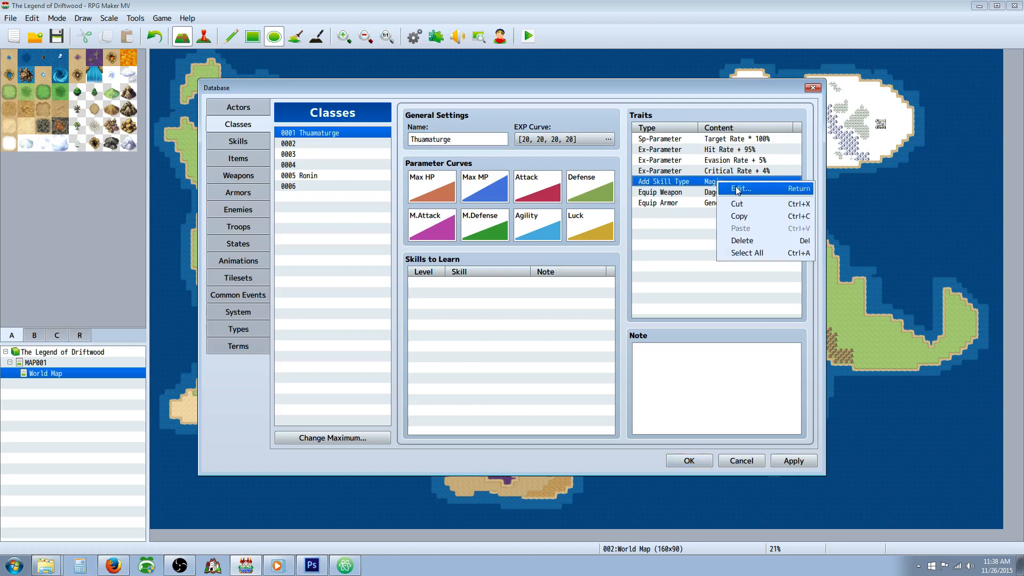
left_click(731, 190)
left_click(755, 159)
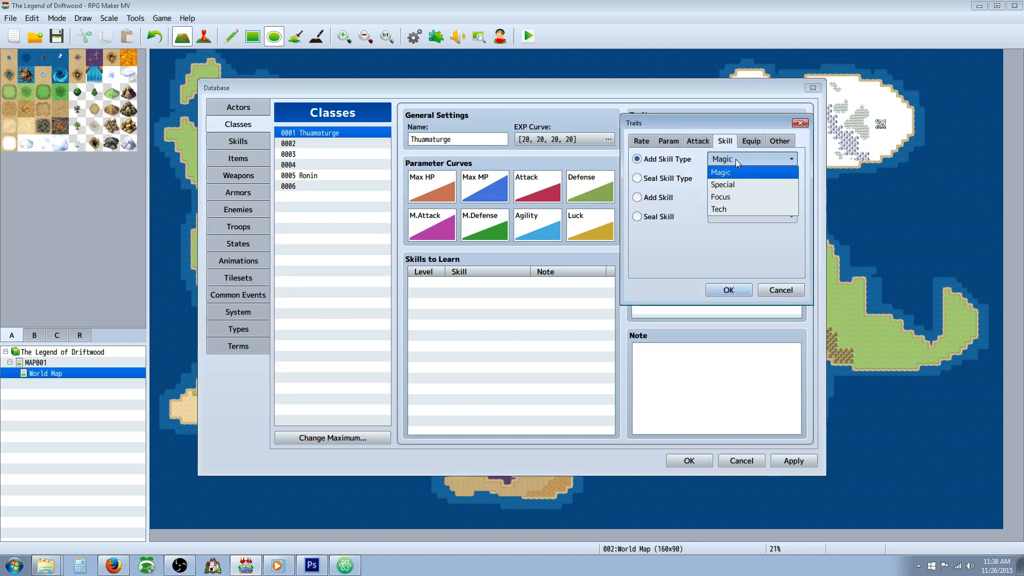
left_click(732, 170)
left_click(780, 290)
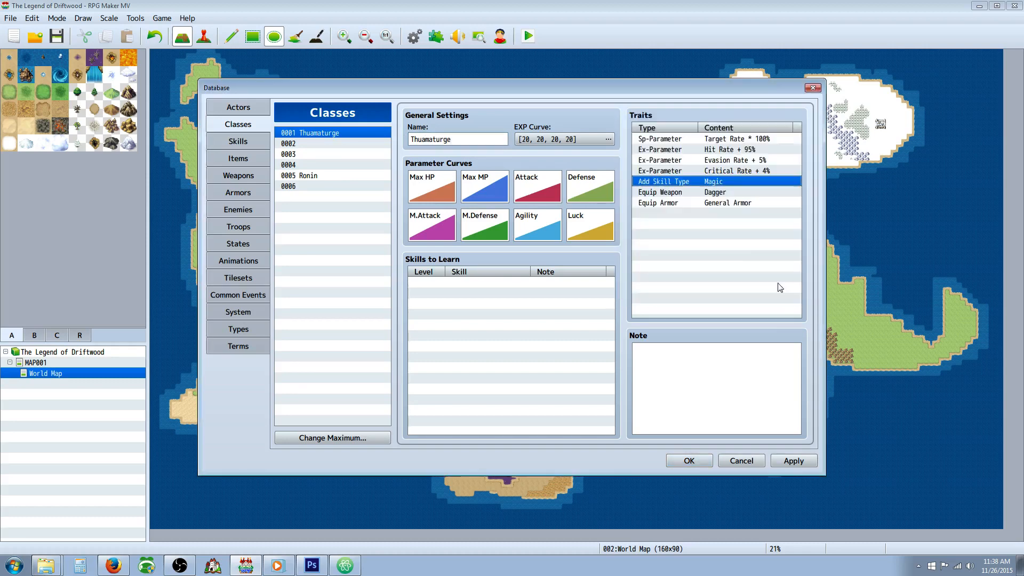
right_click(711, 191)
left_click(733, 198)
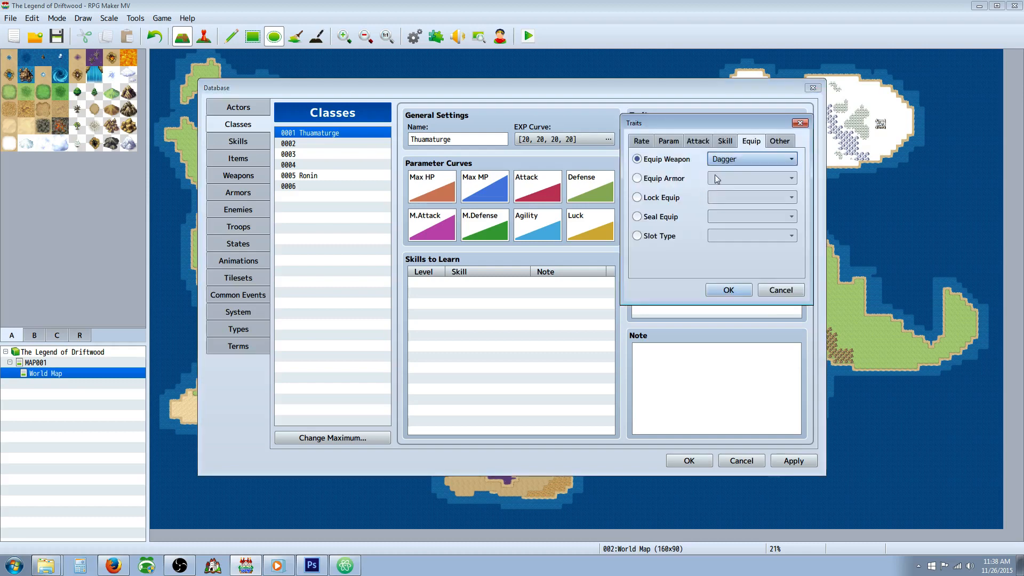
left_click(750, 159)
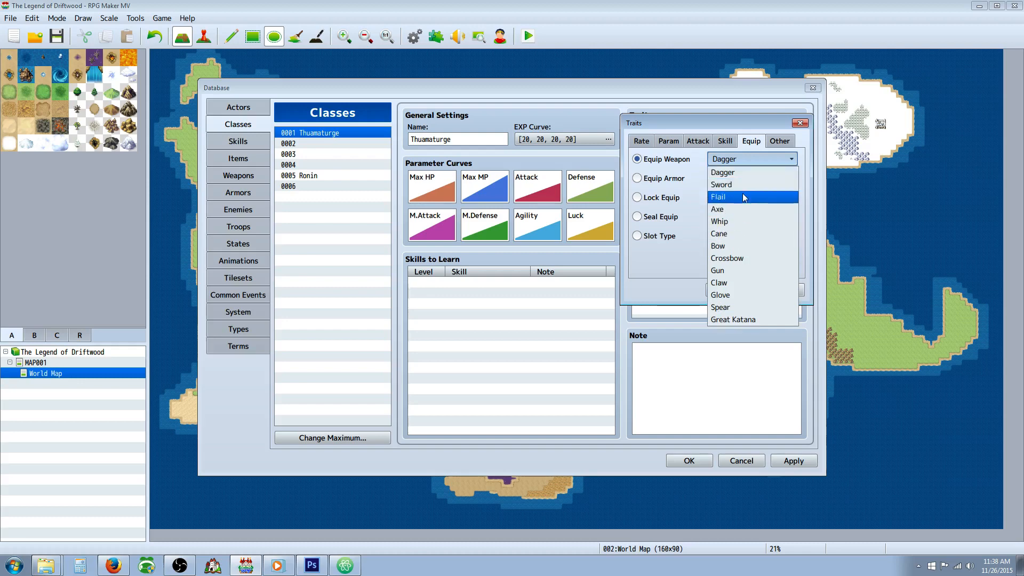
left_click(744, 233)
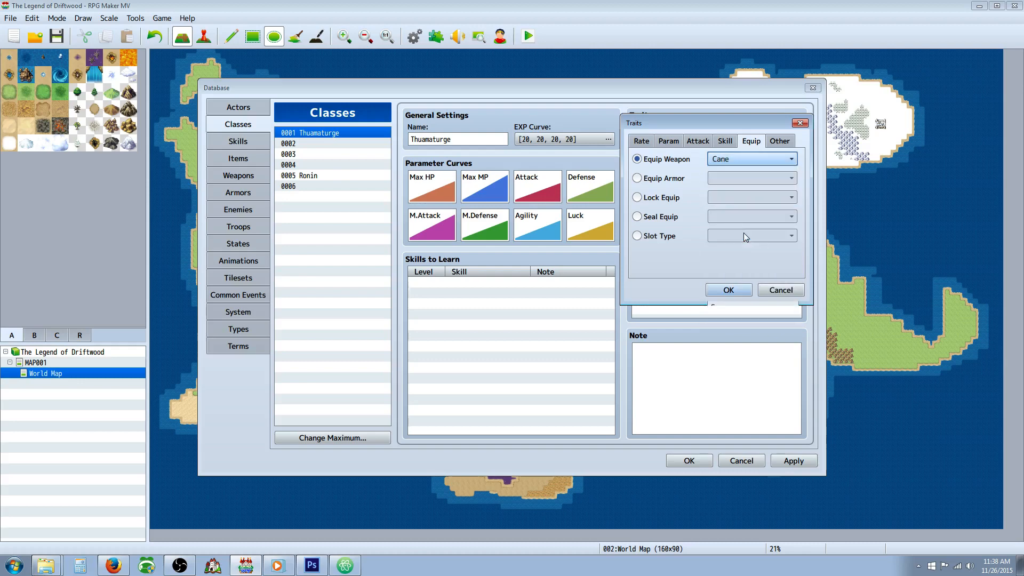
left_click(745, 158)
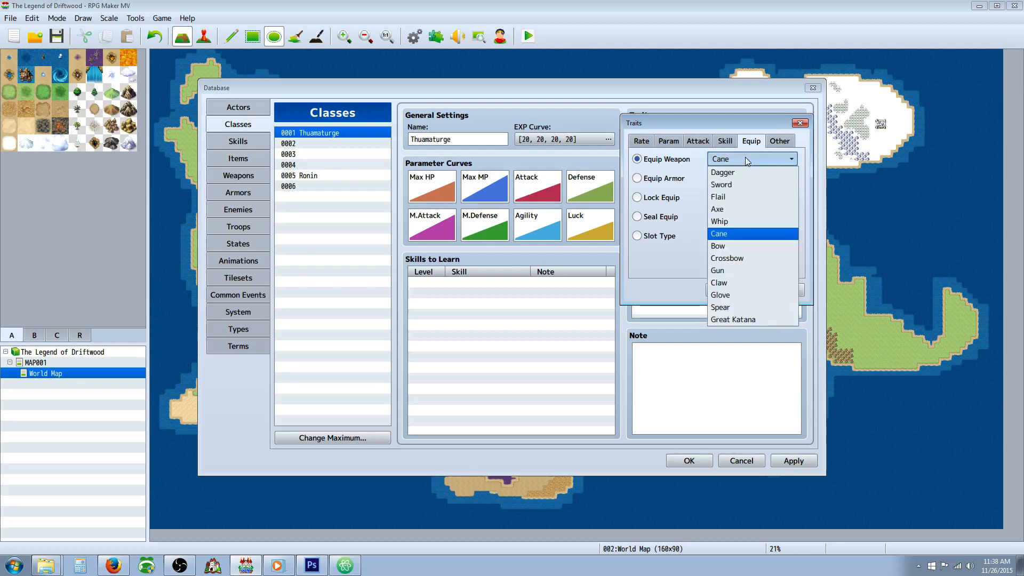
left_click(746, 173)
left_click(799, 289)
Step: Raise the maximum number of weapon types to 14, name the new entry Staff, and apply the change
left_click(248, 328)
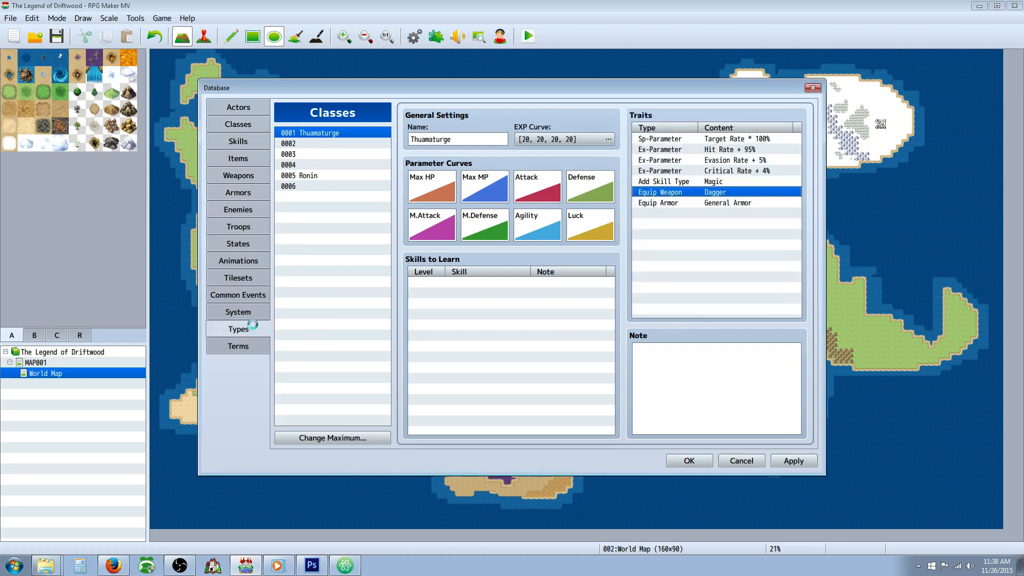
left_click(564, 433)
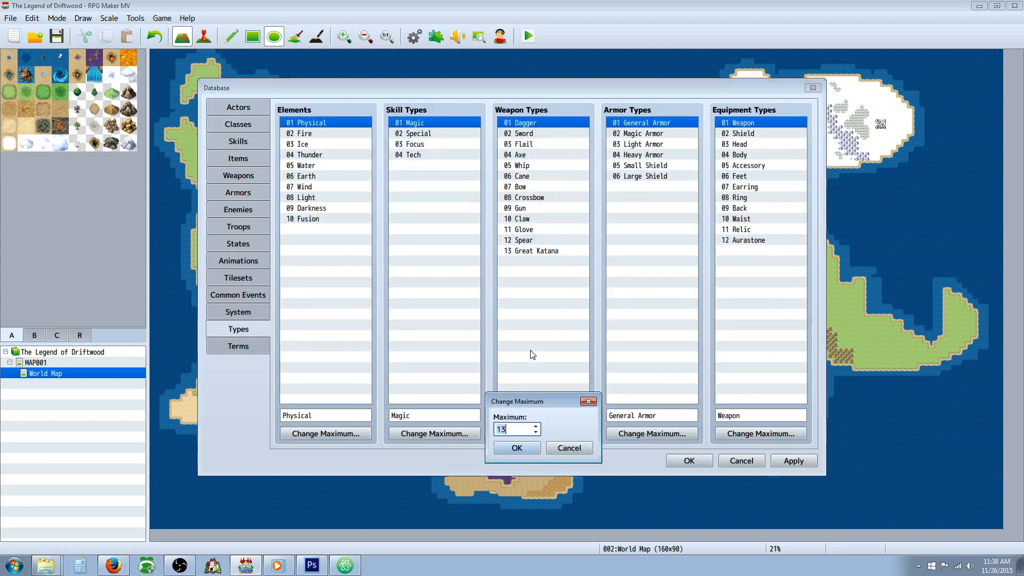
type("14")
left_click(516, 448)
left_click(538, 415)
type("St")
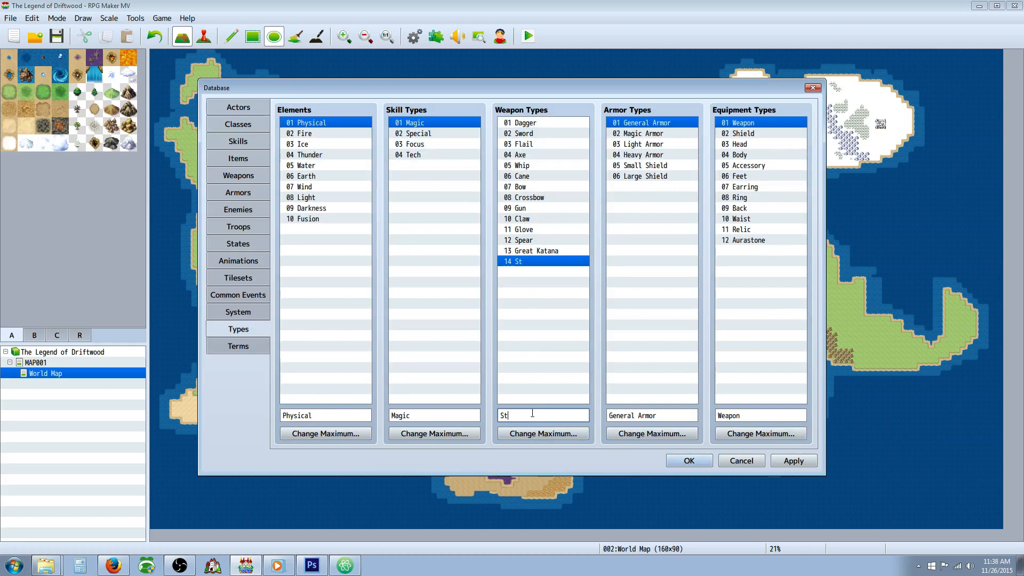
type("aff")
left_click(792, 462)
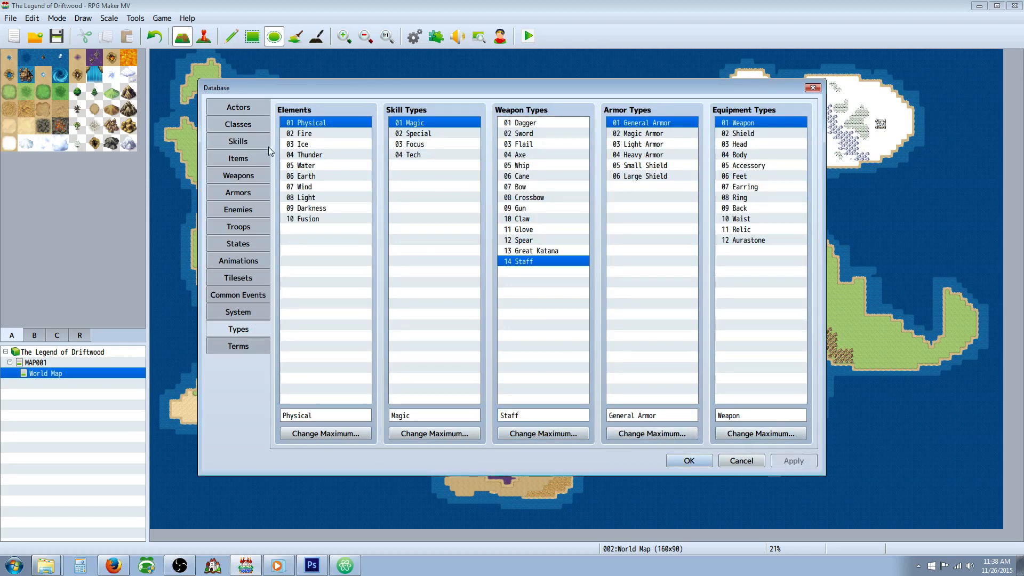
Step: Change the Thuamaturge class's Equip Weapon trait to Staff
left_click(248, 141)
left_click(248, 128)
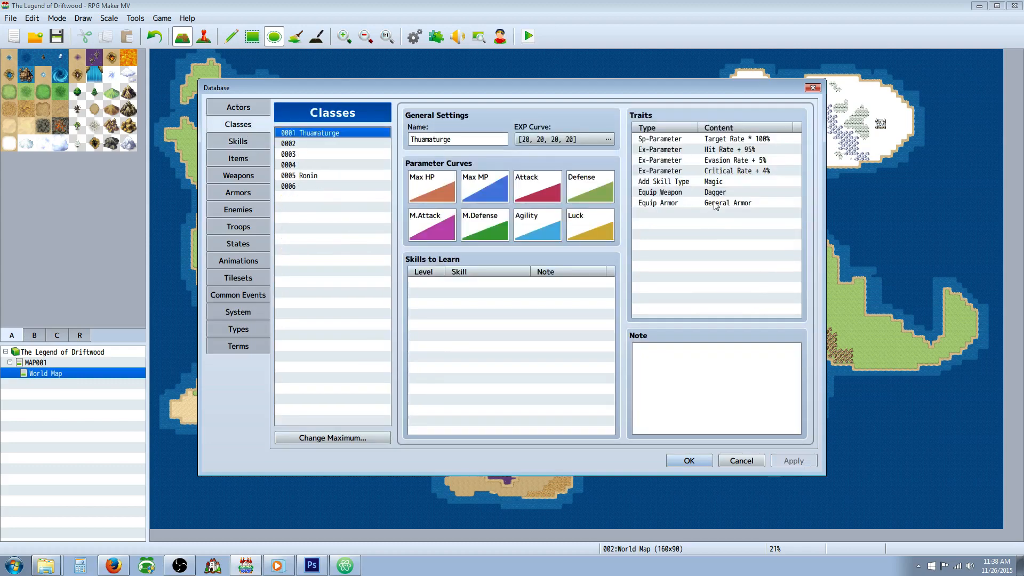
left_click(701, 193)
right_click(700, 194)
left_click(734, 203)
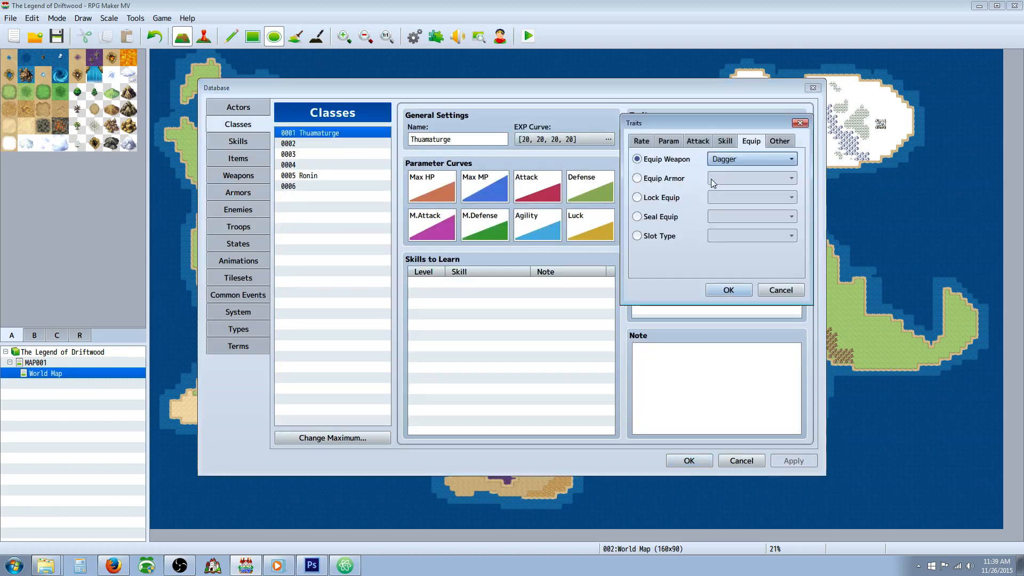
left_click(757, 156)
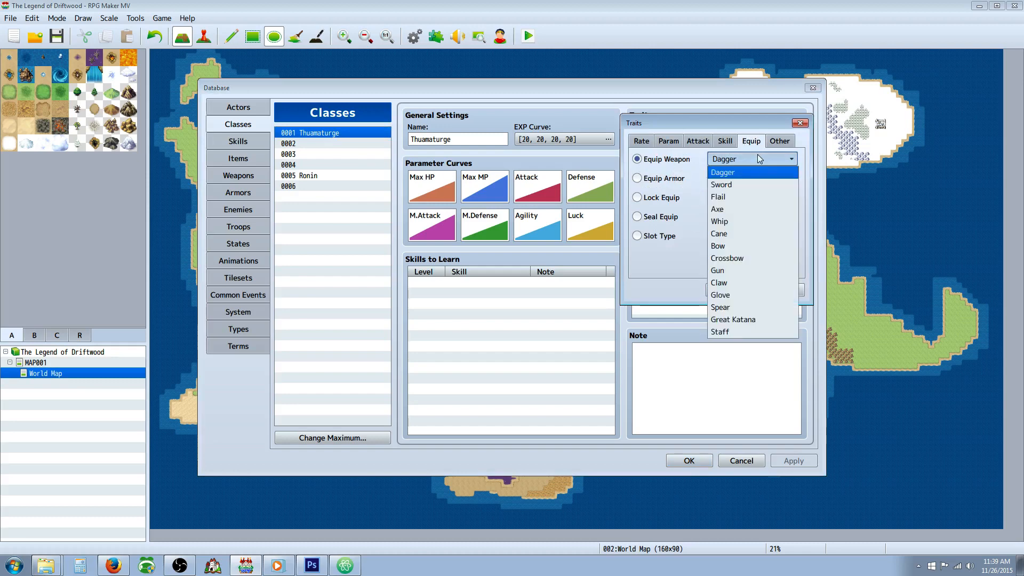
left_click(742, 329)
left_click(733, 289)
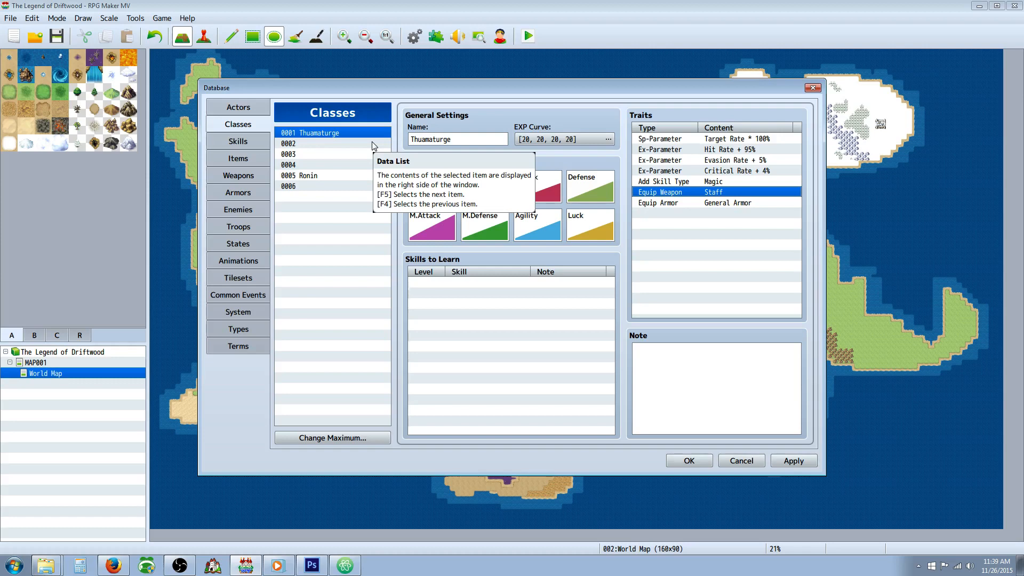
Step: Rename the Thuamaturge class as Cleric and apply the change
double_click(467, 139)
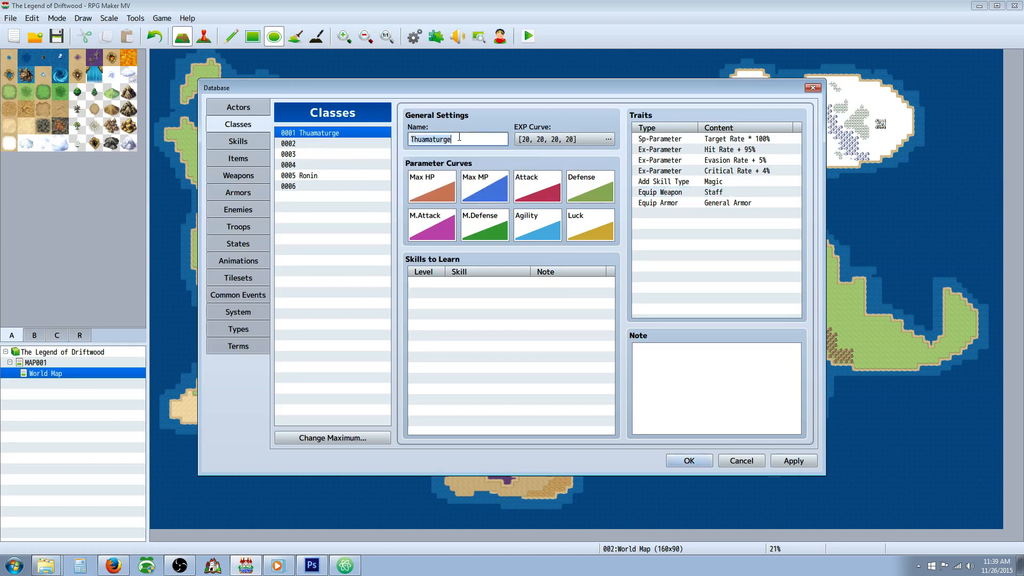
type("Cleric")
left_click(797, 460)
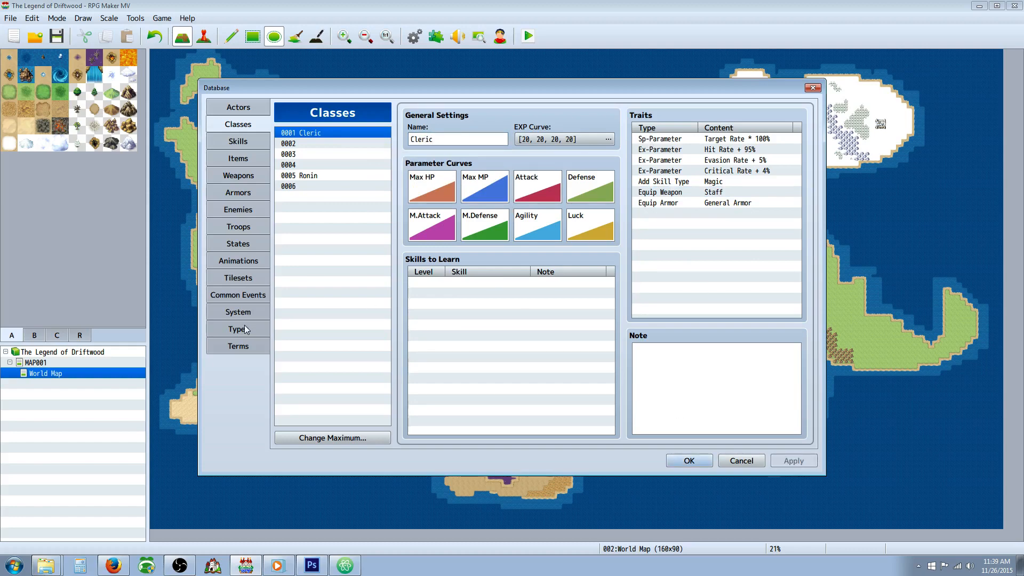
Step: Raise the maximum number of weapon types to 16
left_click(238, 329)
right_click(530, 414)
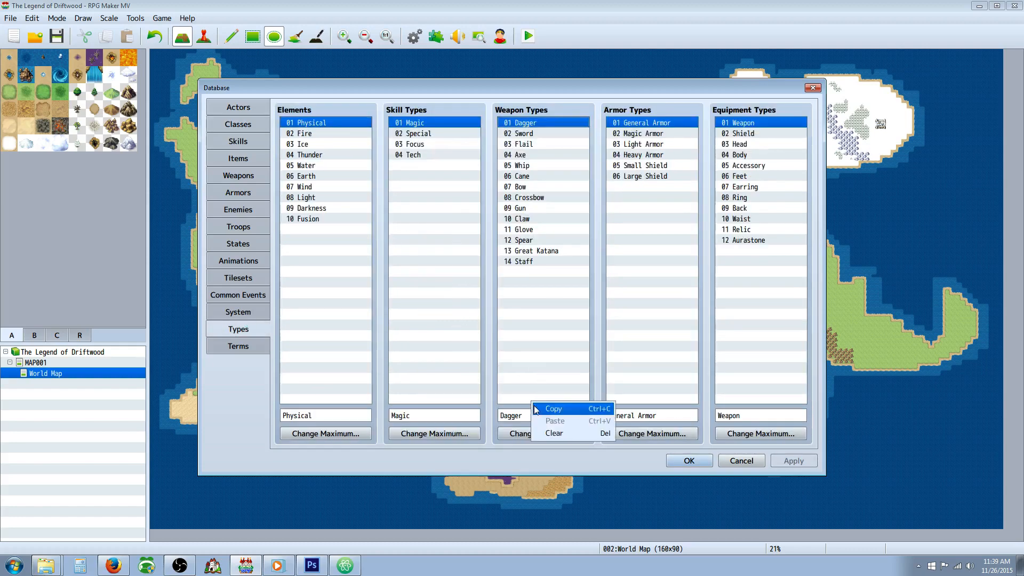
left_click(512, 416)
left_click(543, 433)
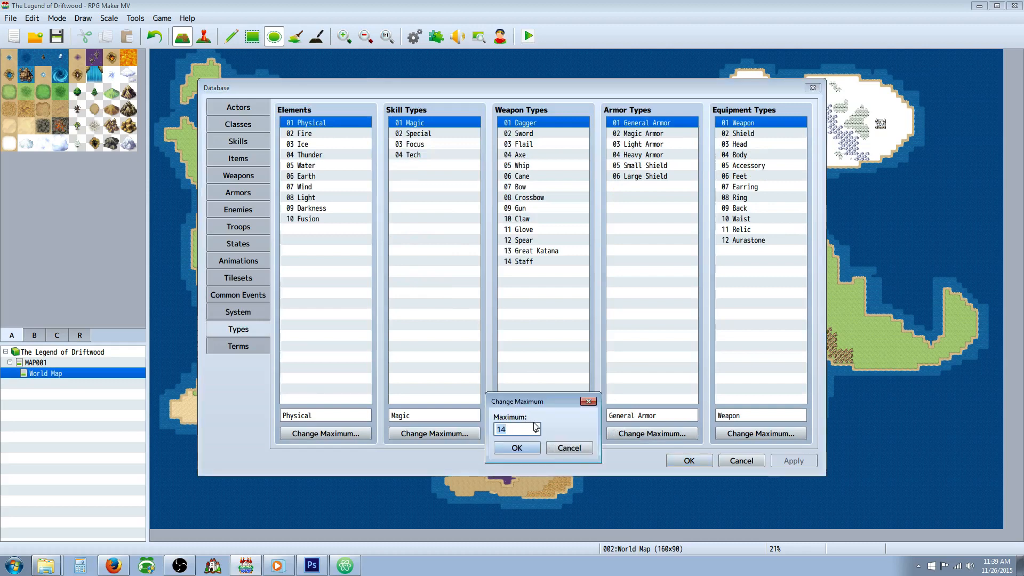
left_click(535, 427)
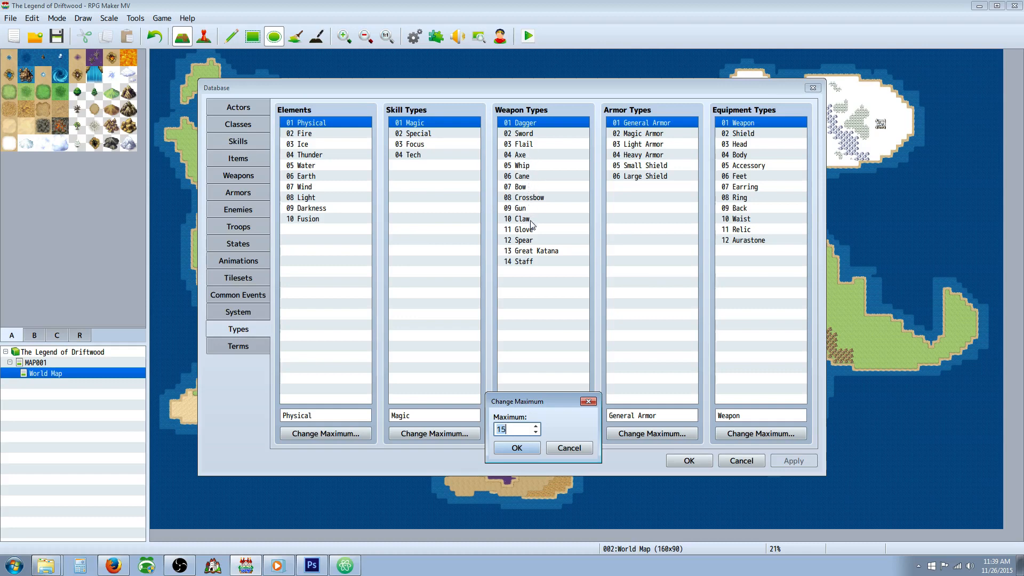
type("16")
left_click(517, 448)
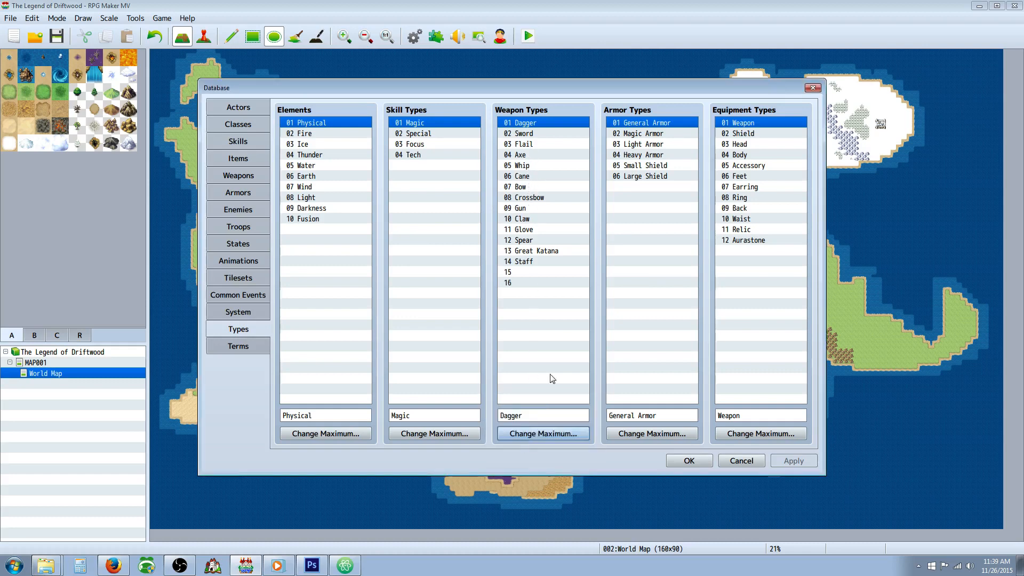
Step: Name weapon type 15 Mace and apply the change
left_click(528, 272)
left_click(531, 421)
type("Mace")
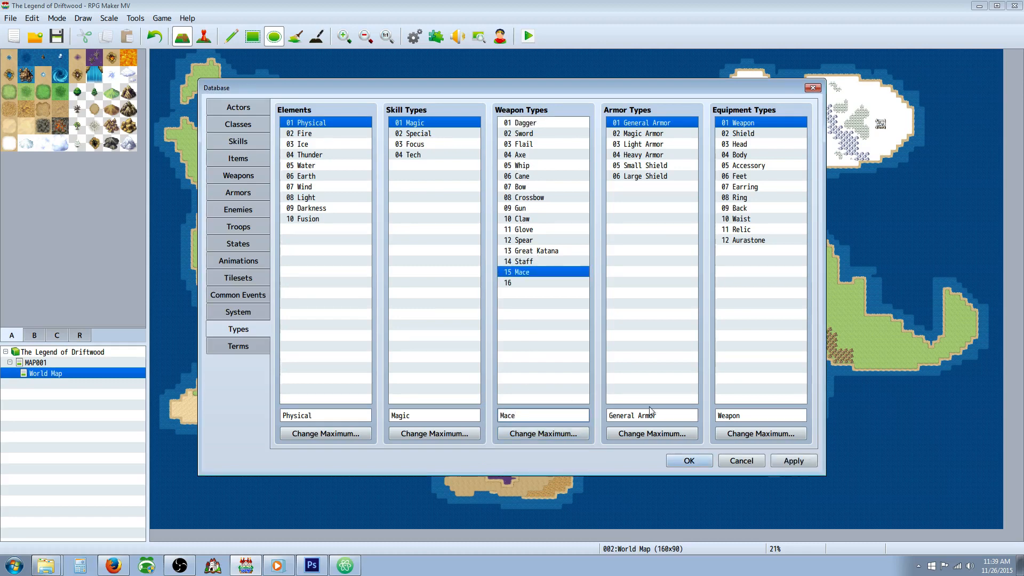
left_click(795, 461)
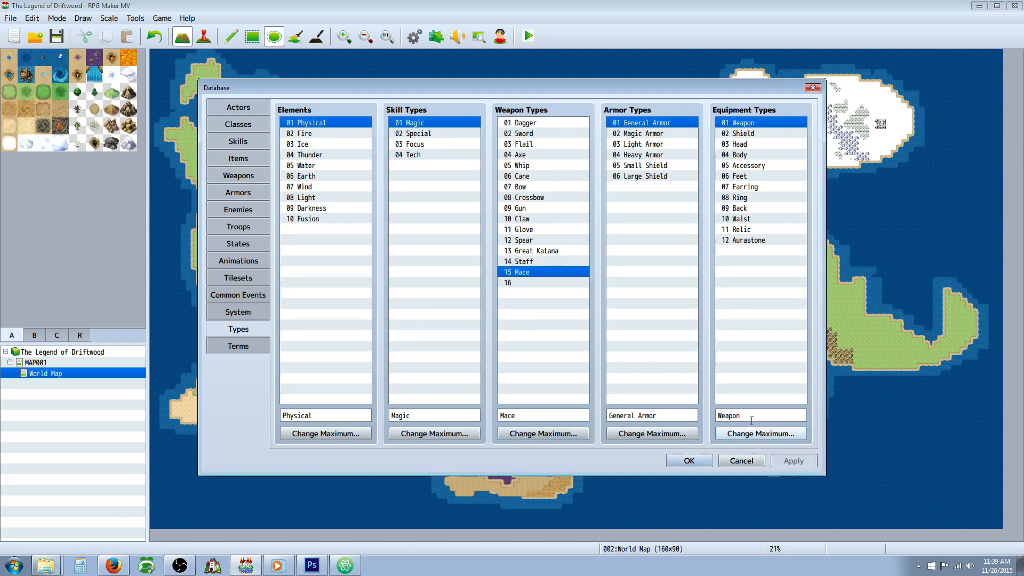
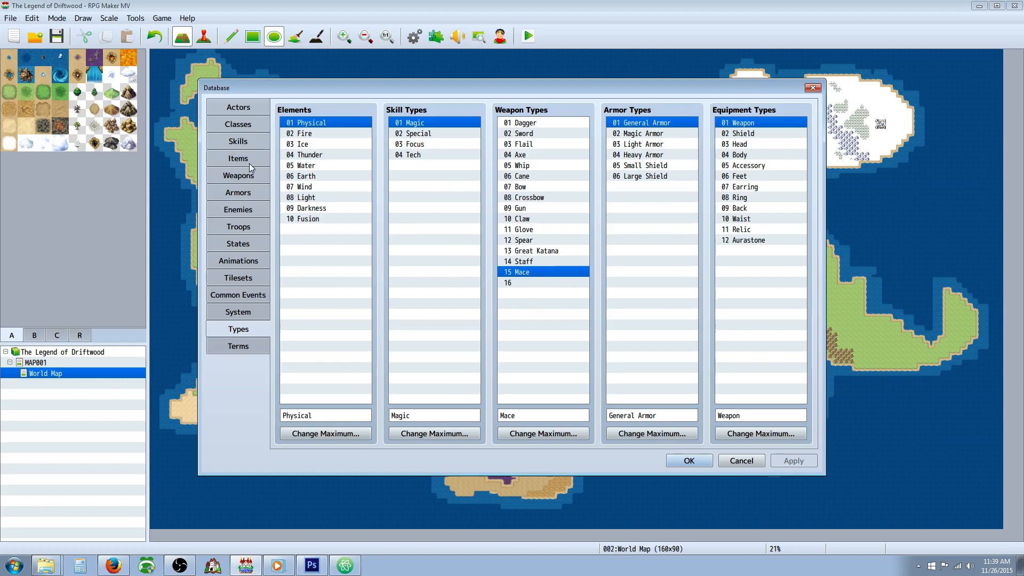
left_click(248, 146)
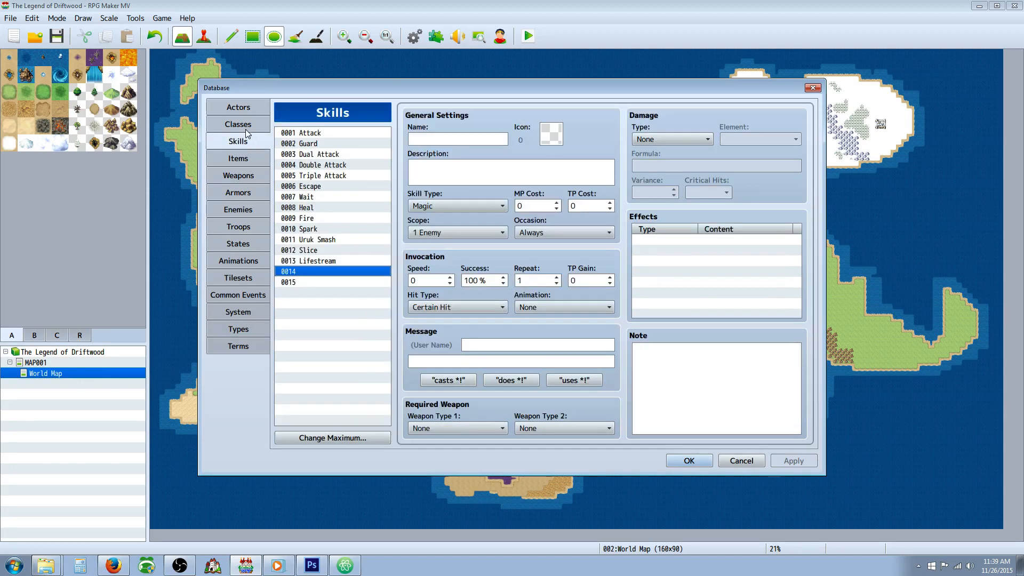
left_click(241, 159)
left_click(238, 175)
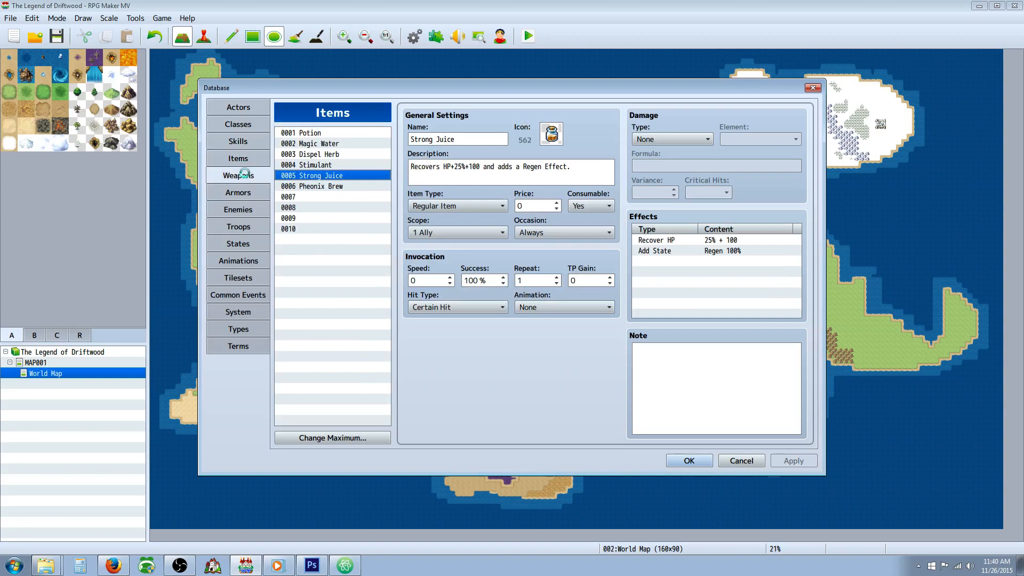
left_click(298, 186)
Step: Change the Cleric class's Equip Weapon trait to Mace
left_click(242, 124)
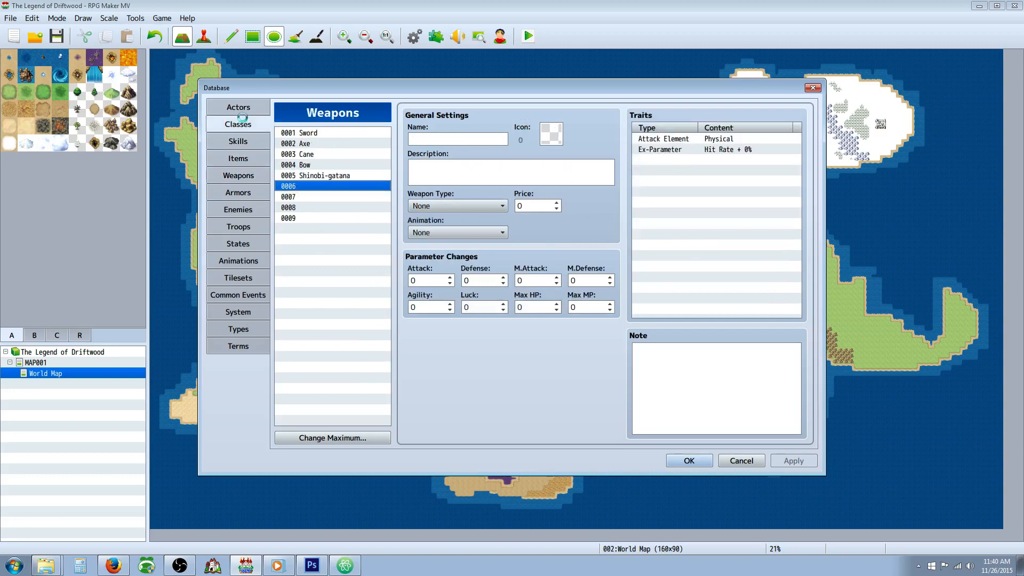
right_click(713, 193)
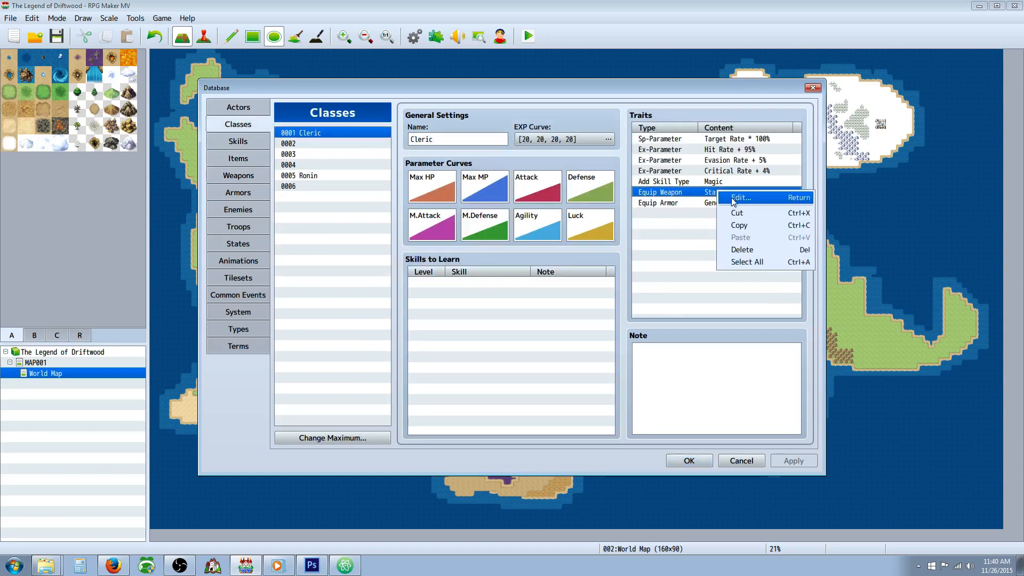
left_click(732, 197)
left_click(744, 159)
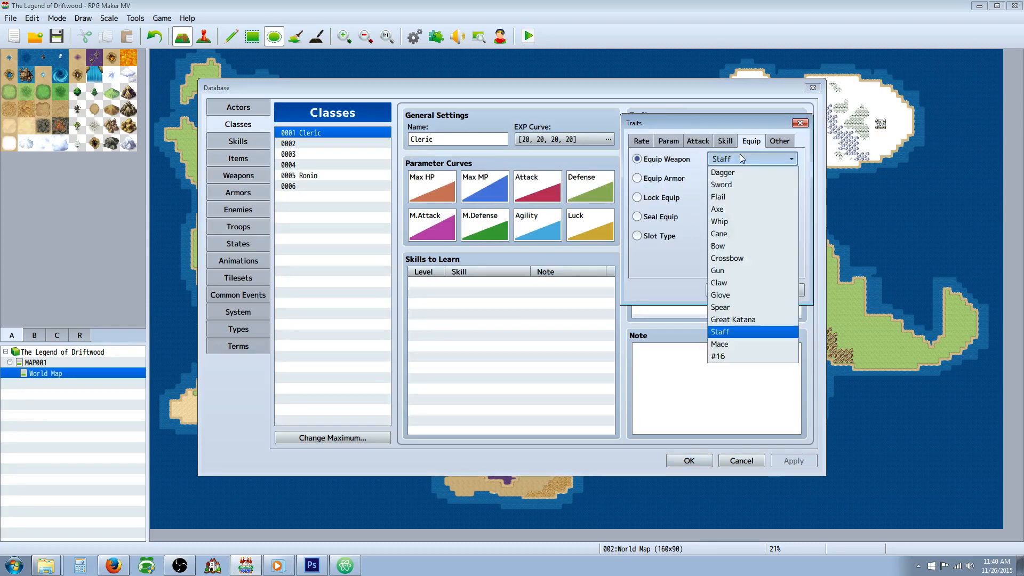
left_click(737, 346)
left_click(728, 291)
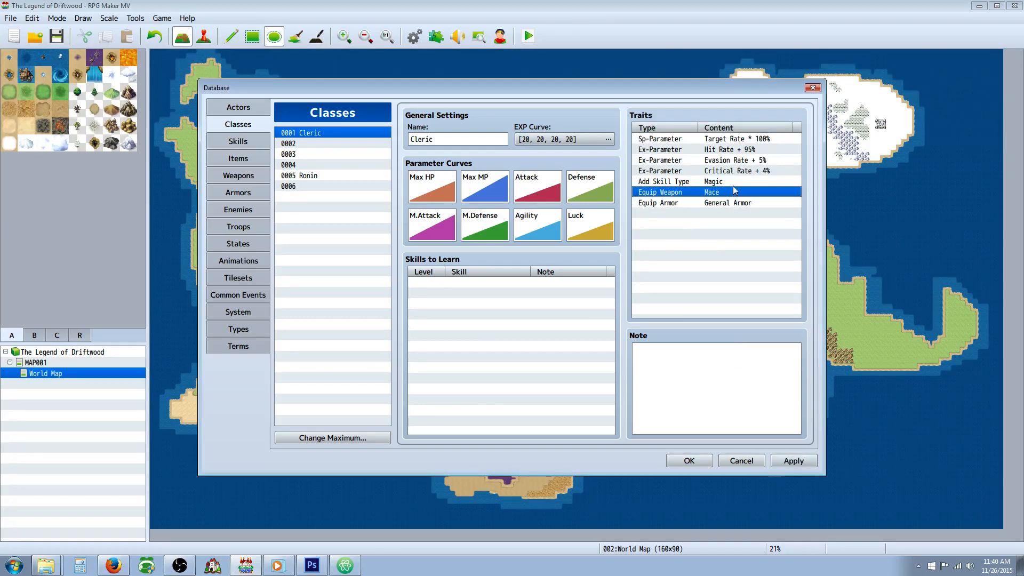
Step: Add an Equip Armor trait for Magic Armor to the Cleric class
right_click(666, 212)
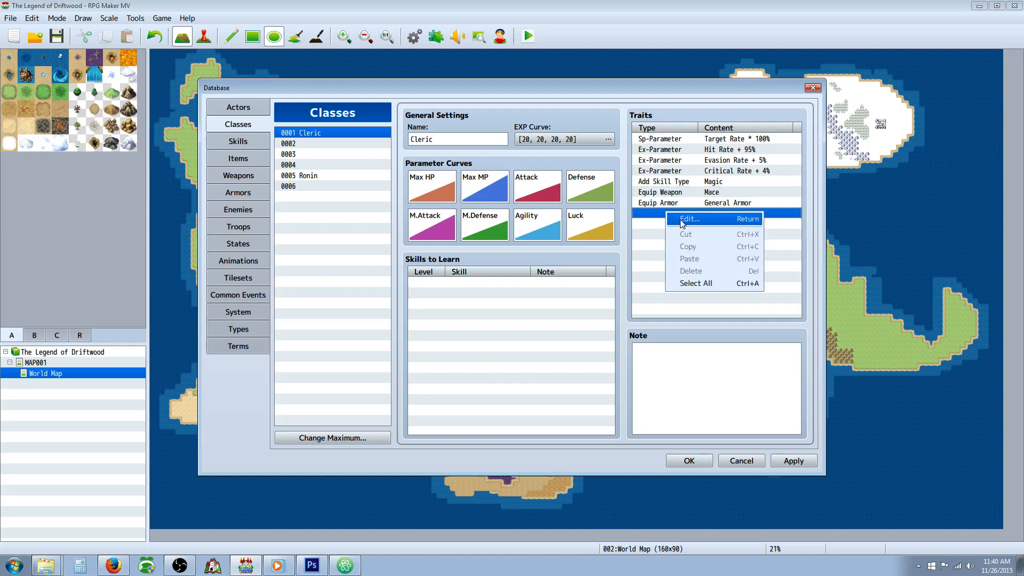
left_click(688, 218)
left_click(730, 142)
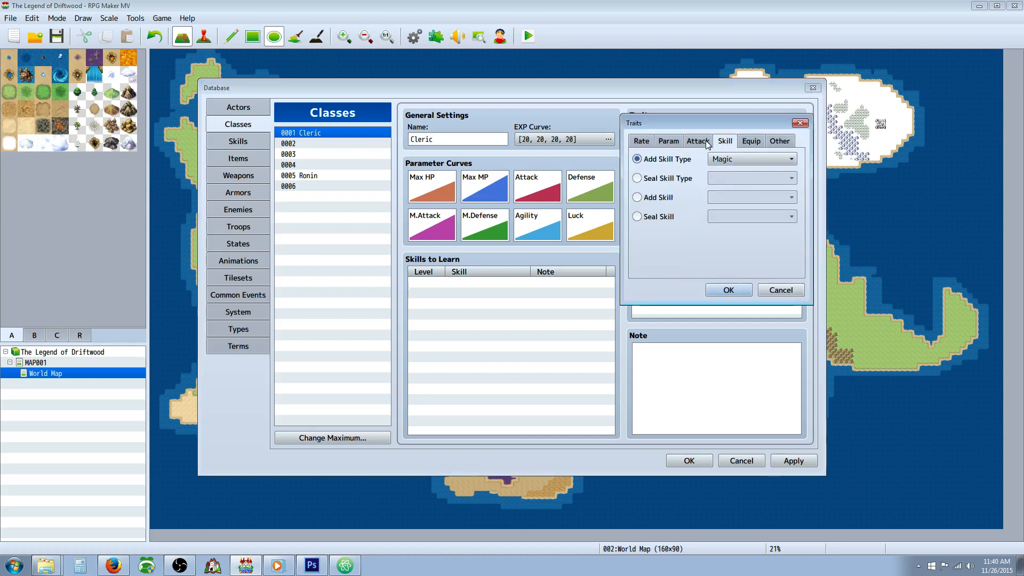
left_click(751, 141)
left_click(677, 159)
left_click(734, 160)
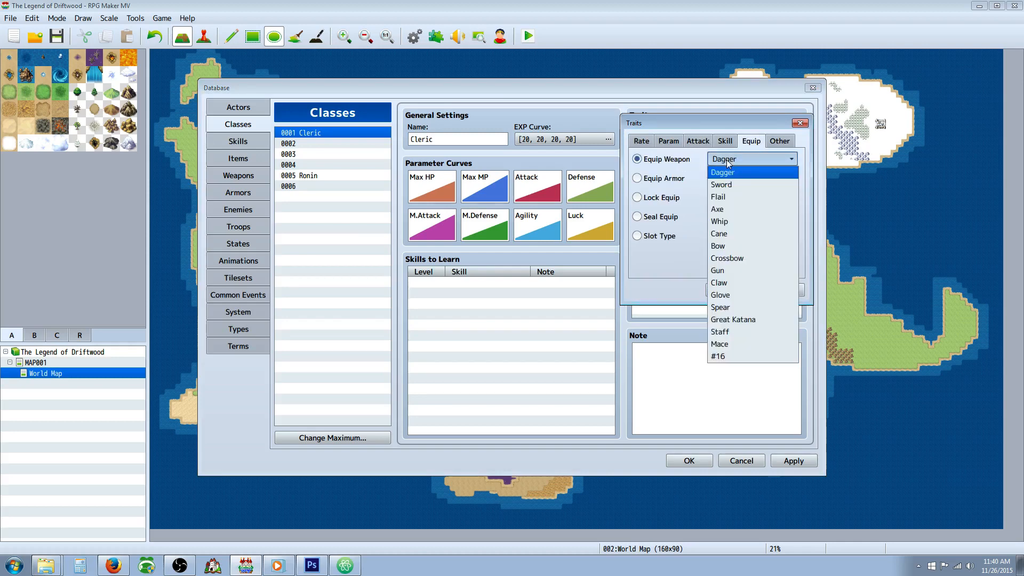
left_click(667, 178)
left_click(731, 178)
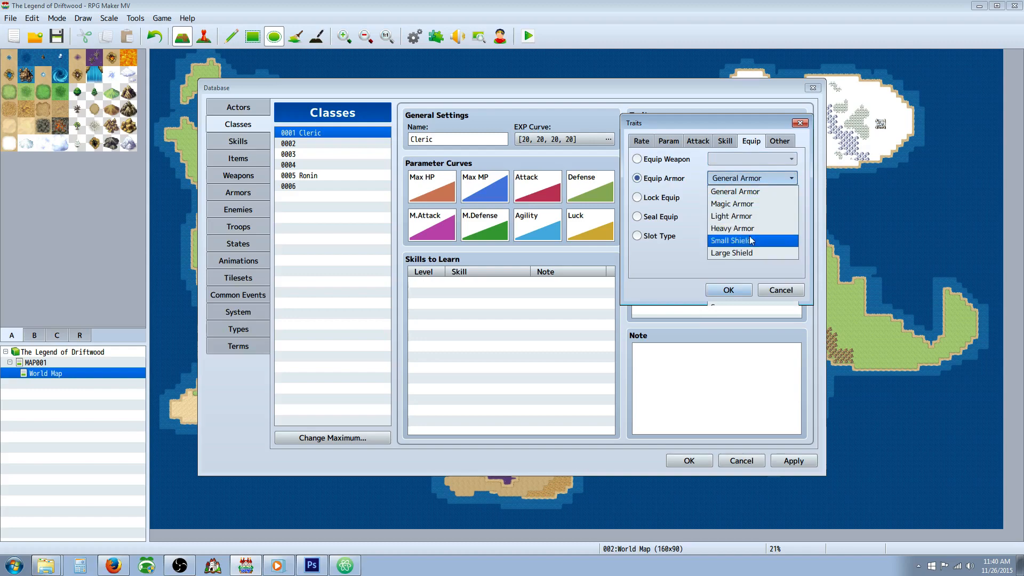
left_click(753, 192)
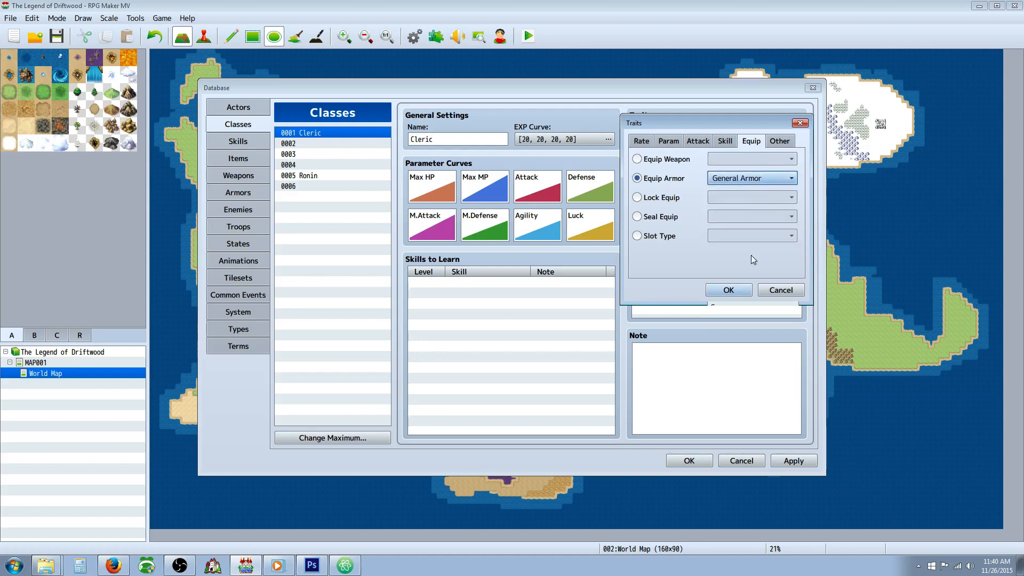
mouse_move(729, 119)
left_mouse_down()
mouse_move(721, 278)
mouse_move(727, 125)
left_mouse_up()
left_click(748, 184)
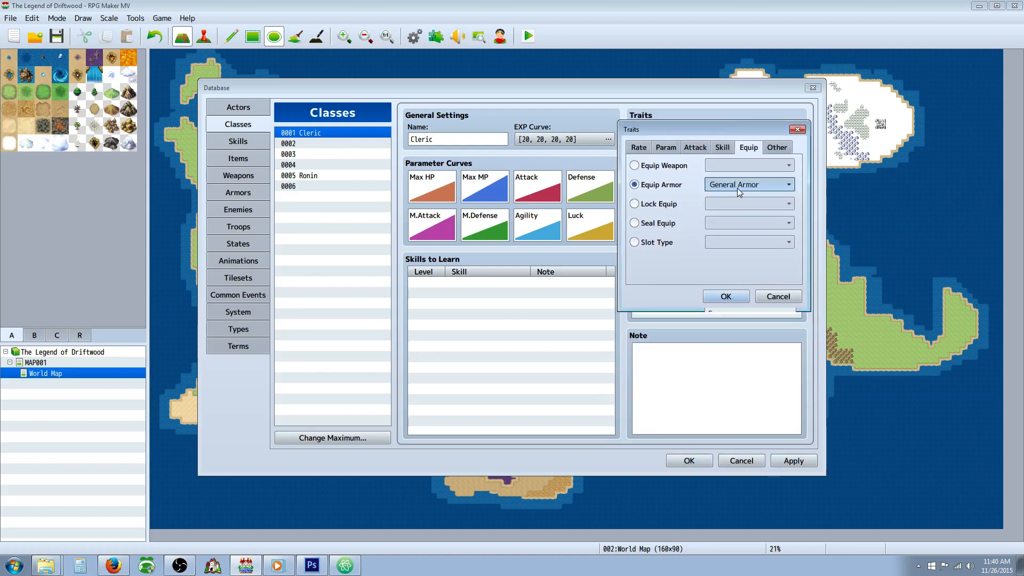
left_click(738, 210)
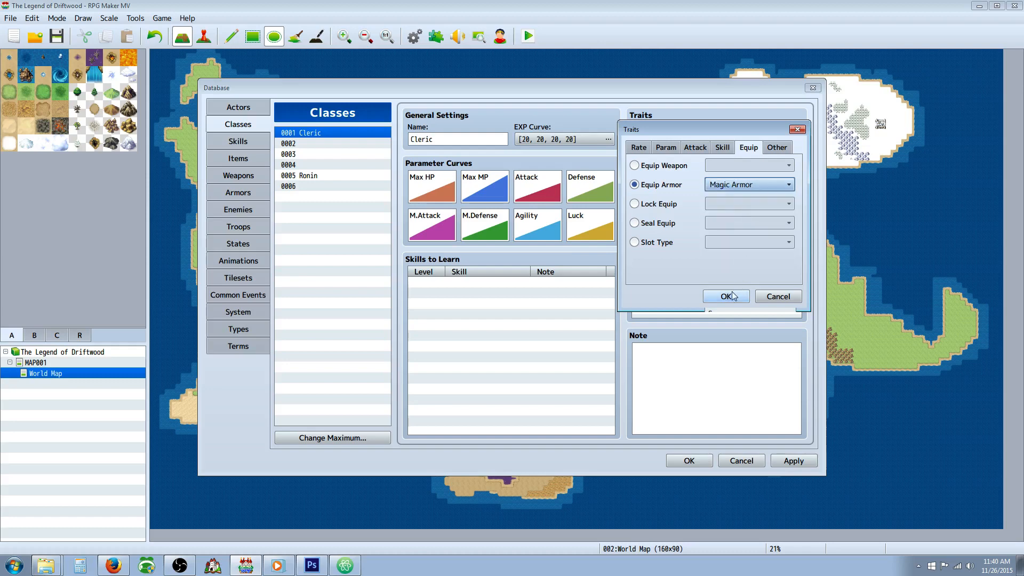
left_click(726, 296)
Step: Change the Cleric's Magic Armor trait to Light Armor
right_click(707, 218)
left_click(724, 223)
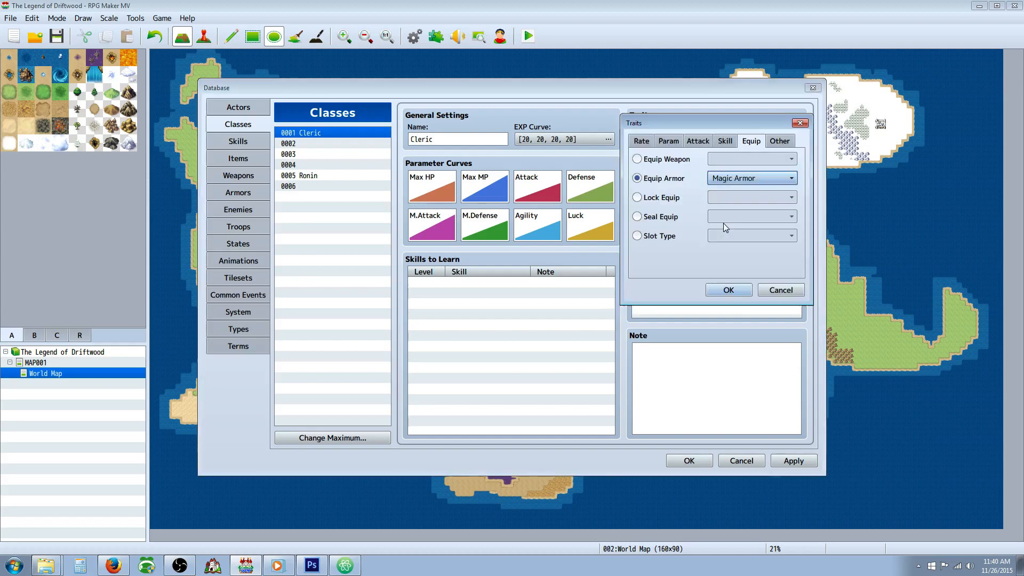
left_click(740, 179)
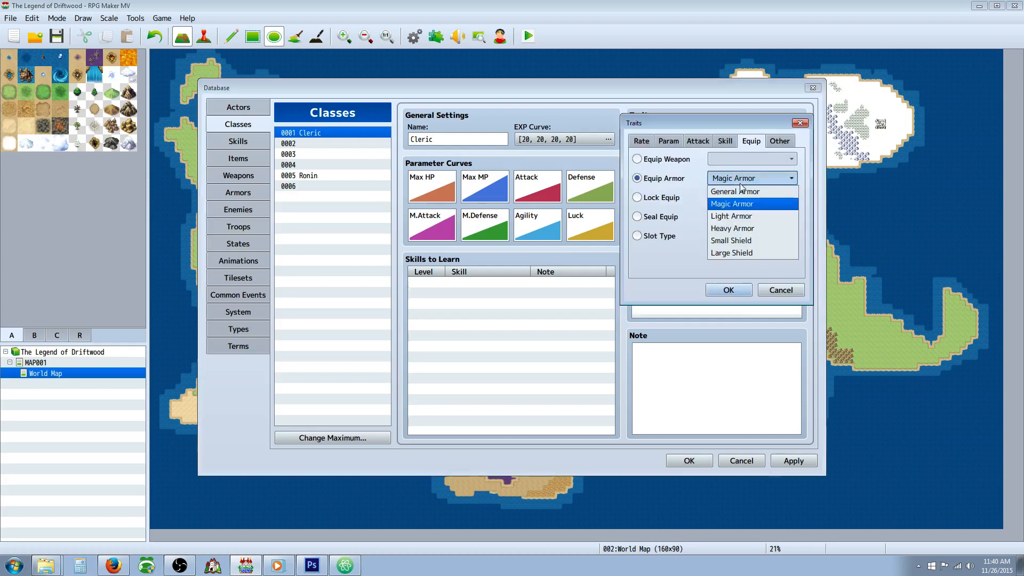
left_click(752, 218)
left_click(749, 285)
Step: Set the Cleric's second Equip Armor trait back to Magic Armor
right_click(704, 217)
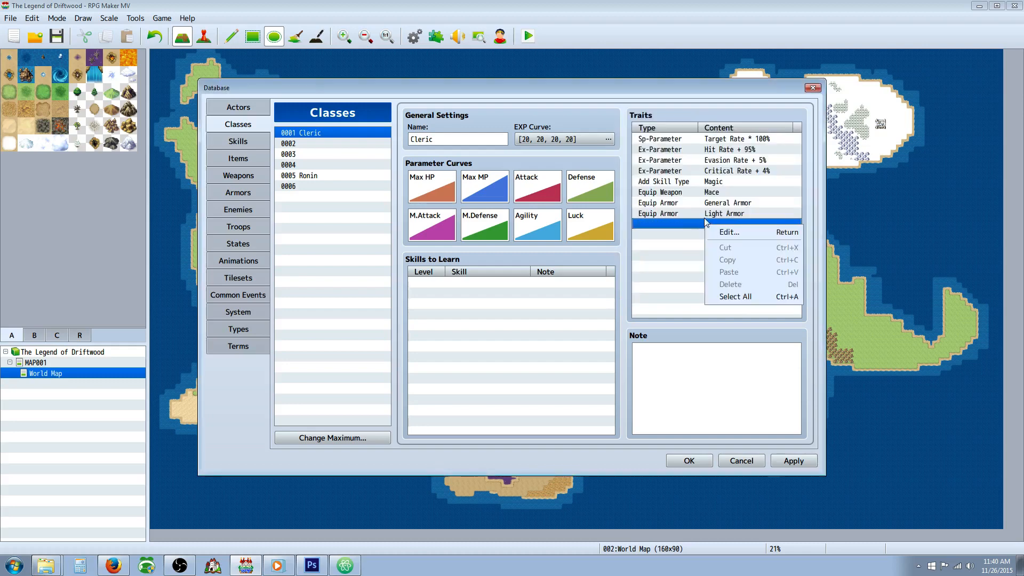
left_click(699, 219)
right_click(698, 219)
left_click(707, 222)
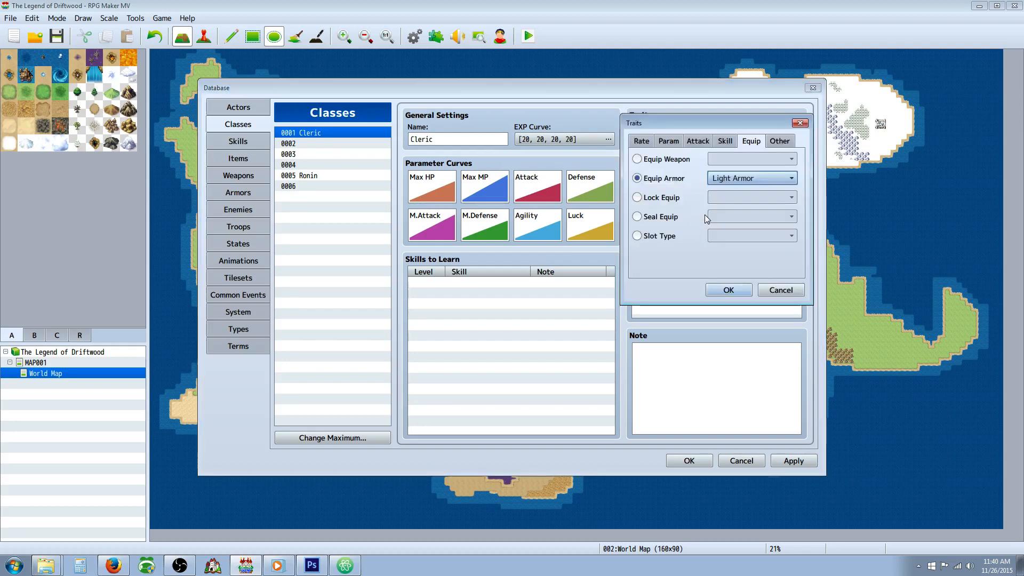
left_click(743, 179)
left_click(747, 204)
left_click(729, 290)
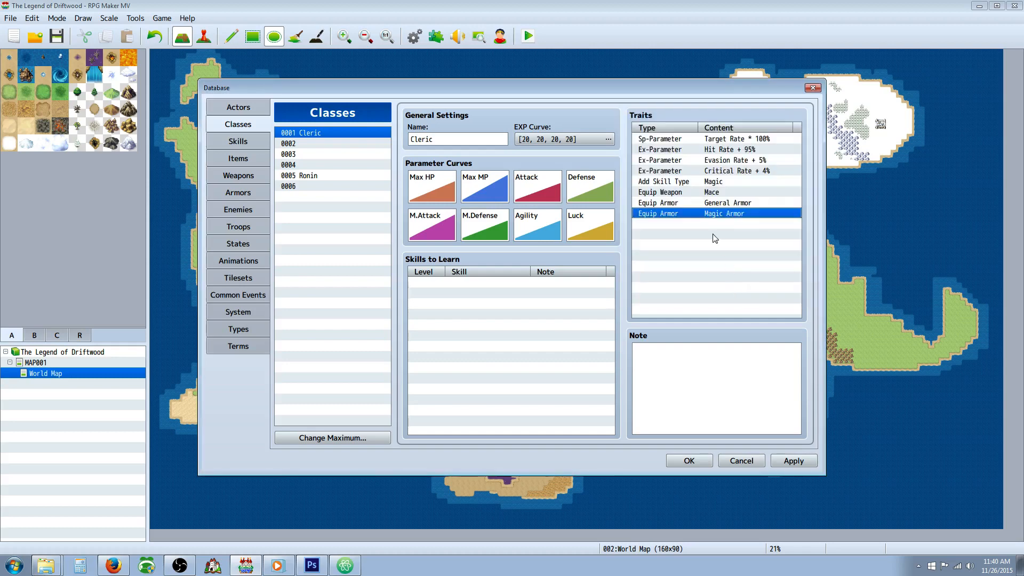
Step: Add another Equip Armor trait for Light Armor to the Cleric class
right_click(695, 222)
left_click(705, 228)
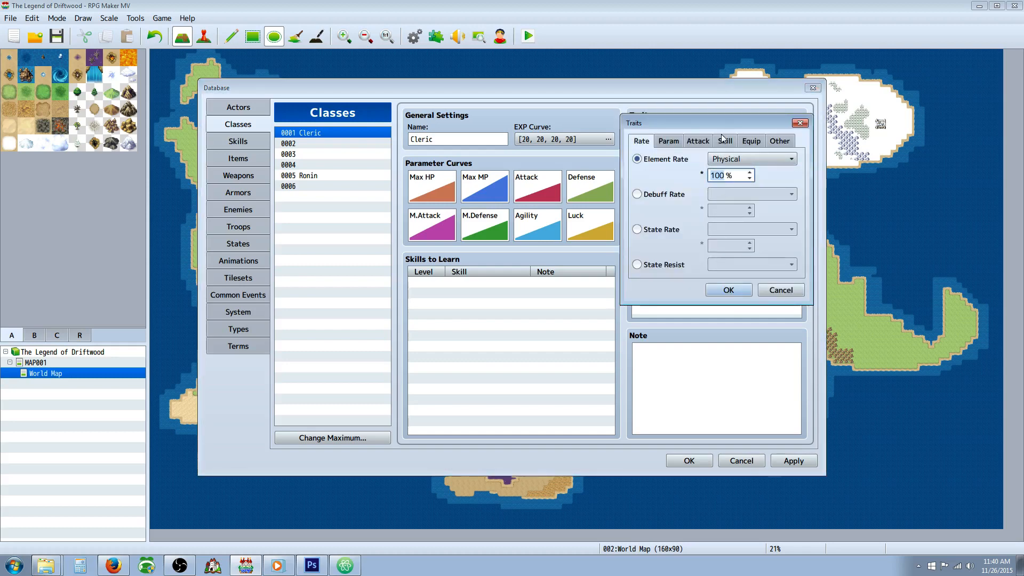
left_click(744, 144)
left_click(742, 159)
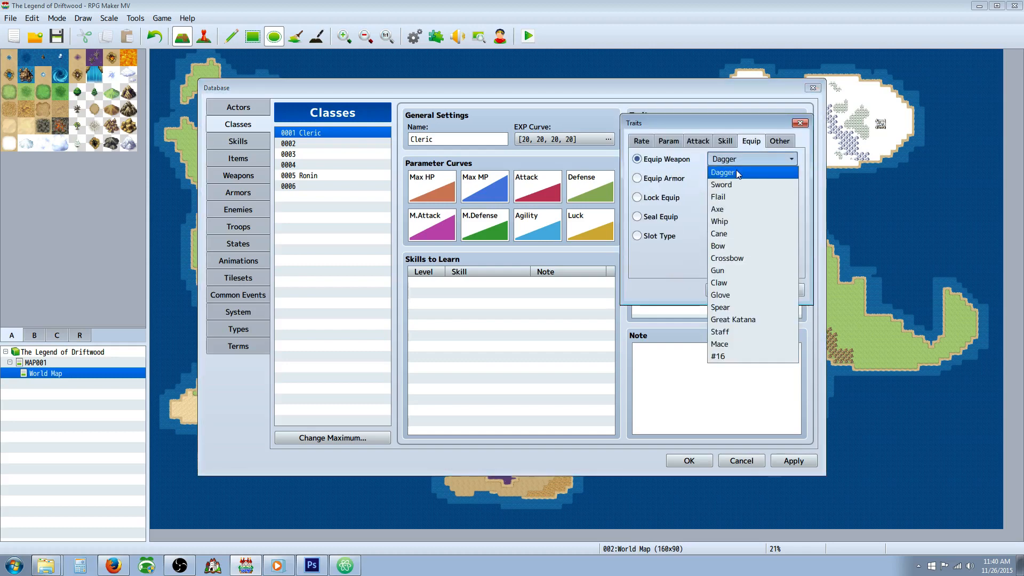
left_click(660, 181)
left_click(726, 180)
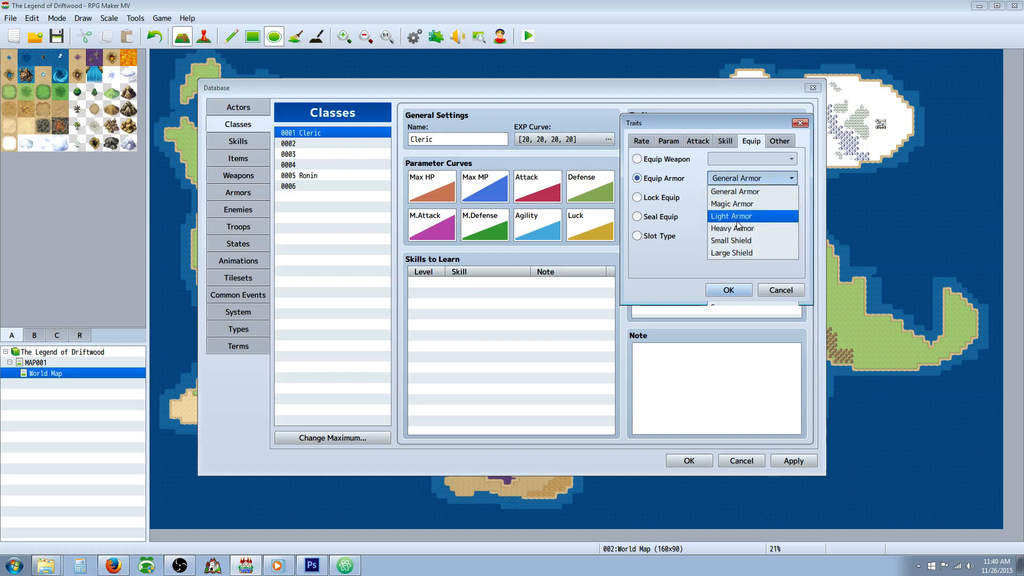
left_click(738, 217)
left_click(730, 290)
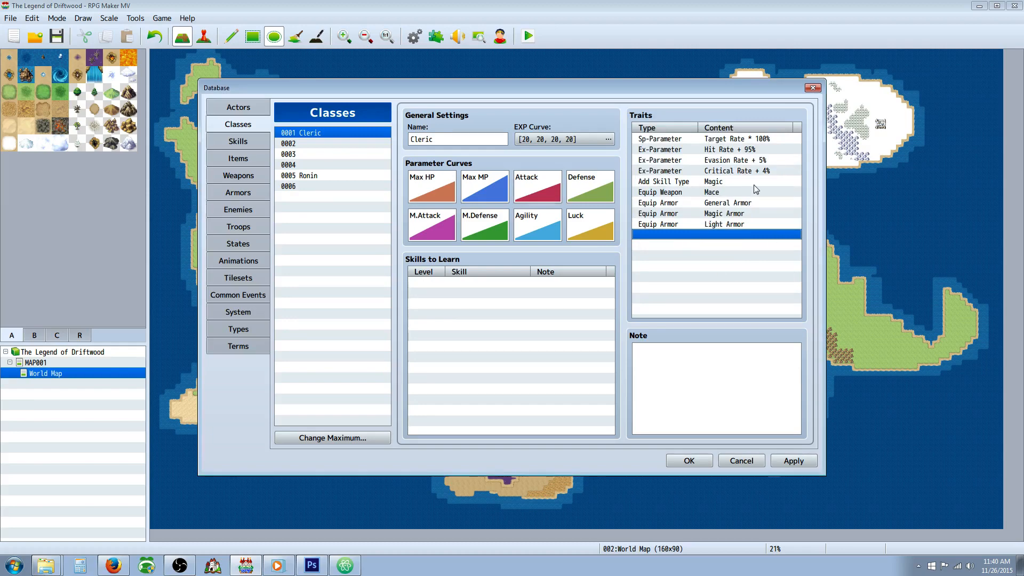
Step: Review the armor types in the Cleric's Equip Armor traits
left_click(745, 202)
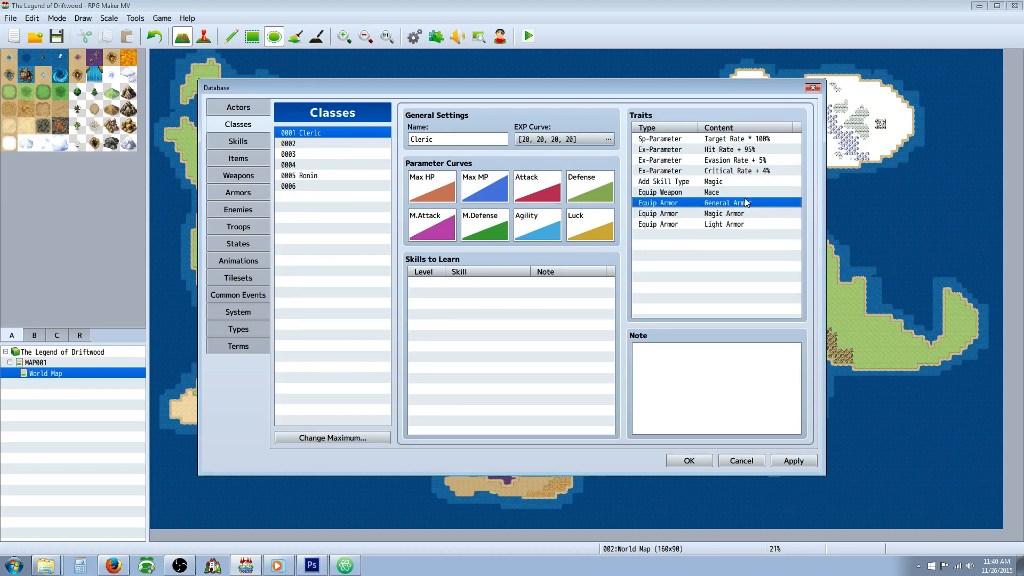
left_click(721, 214)
left_click(718, 224)
left_click(718, 214)
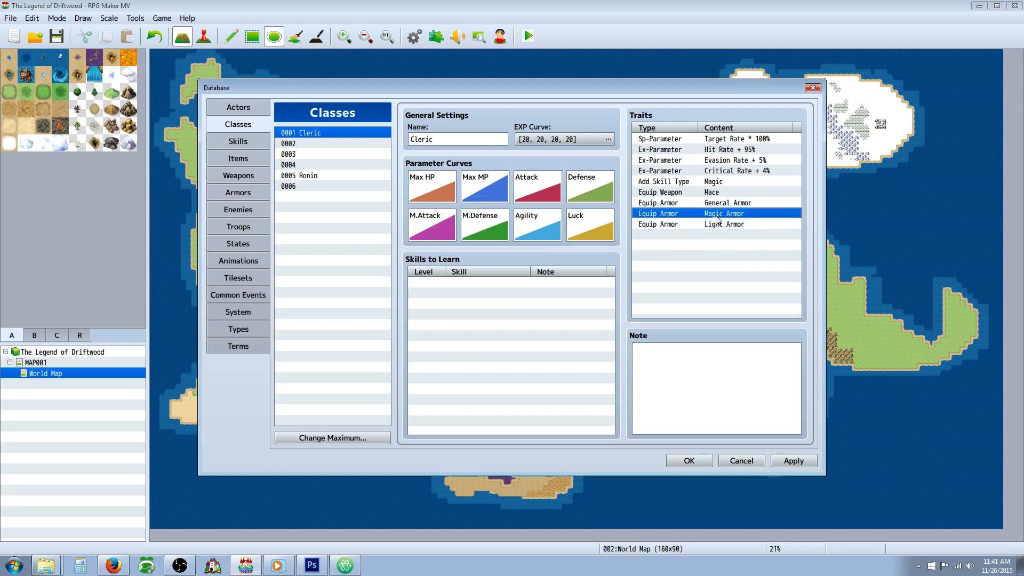
left_click(732, 203)
left_click(729, 214)
left_click(726, 225)
left_click(733, 215)
Step: Add an Equip Armor trait for Small Shield to the Cleric class
left_click(688, 235)
right_click(690, 232)
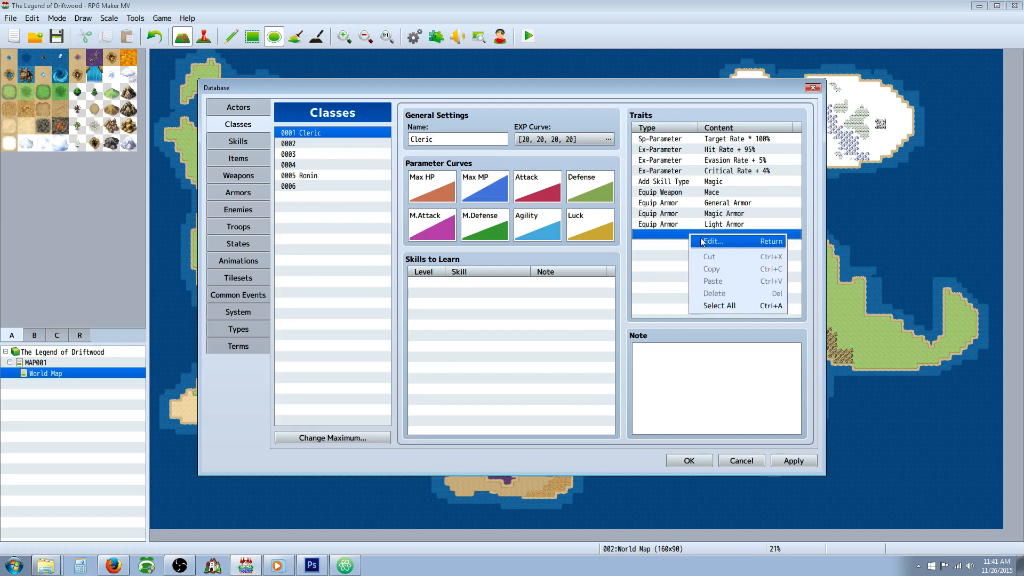
left_click(705, 241)
left_click(726, 142)
left_click(750, 142)
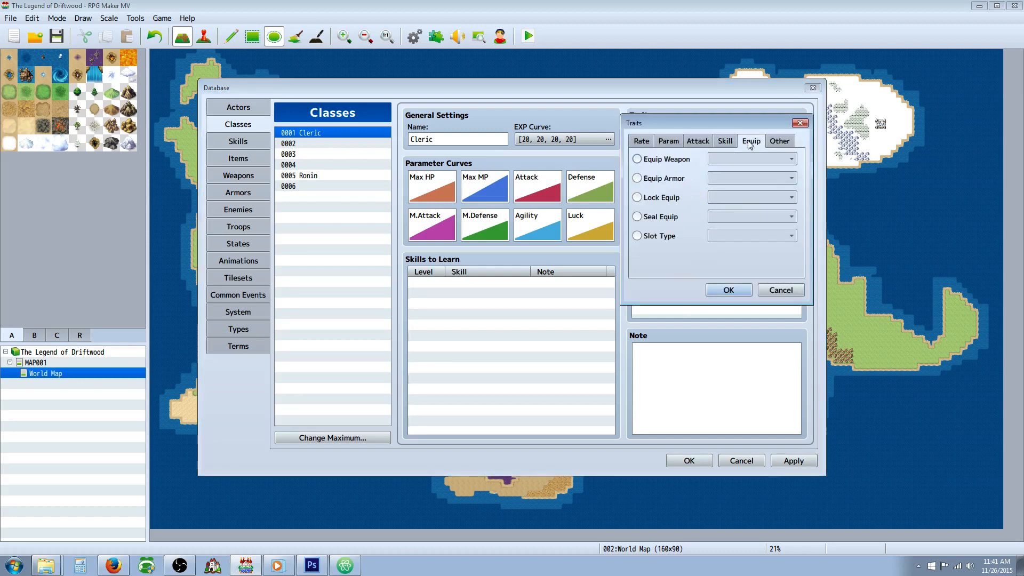
left_click(731, 142)
left_click(748, 144)
left_click(680, 161)
left_click(736, 158)
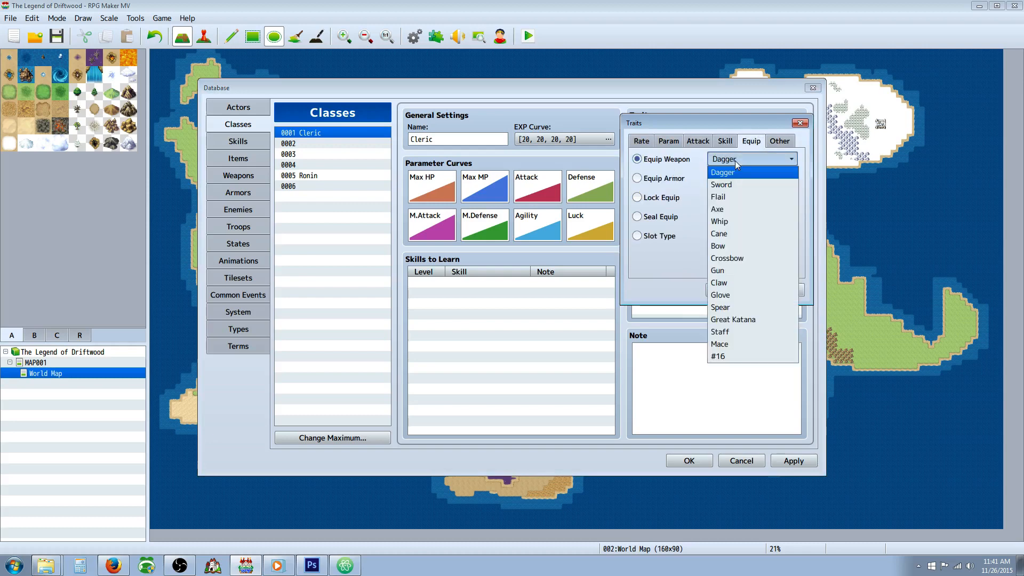
left_click(663, 181)
left_click(752, 178)
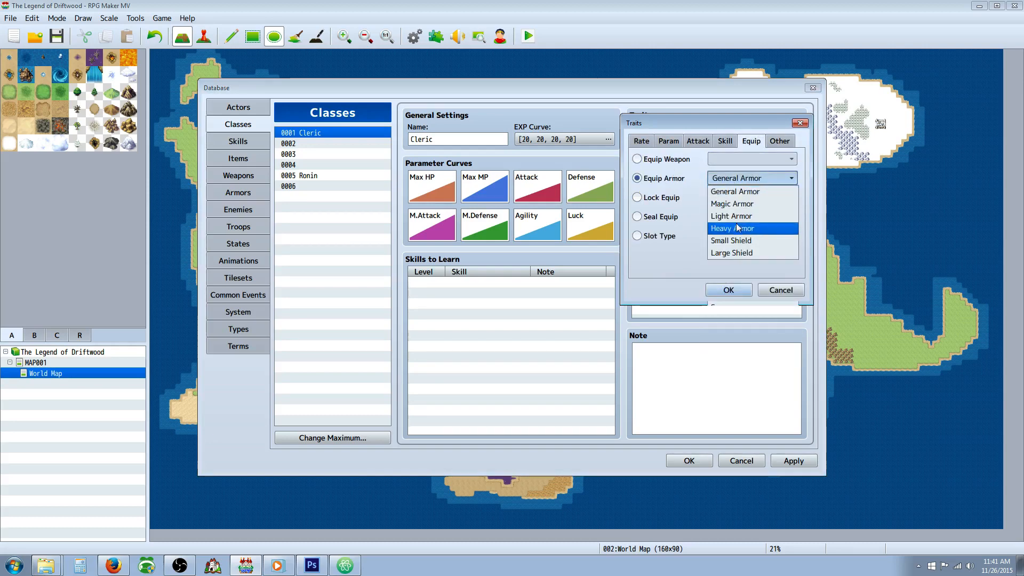
left_click(740, 242)
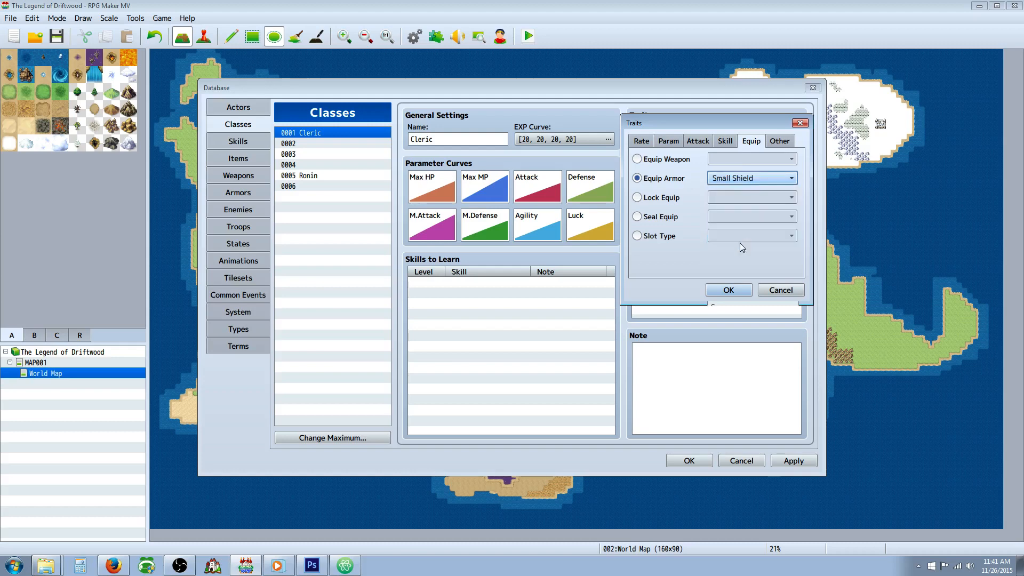
left_click(727, 294)
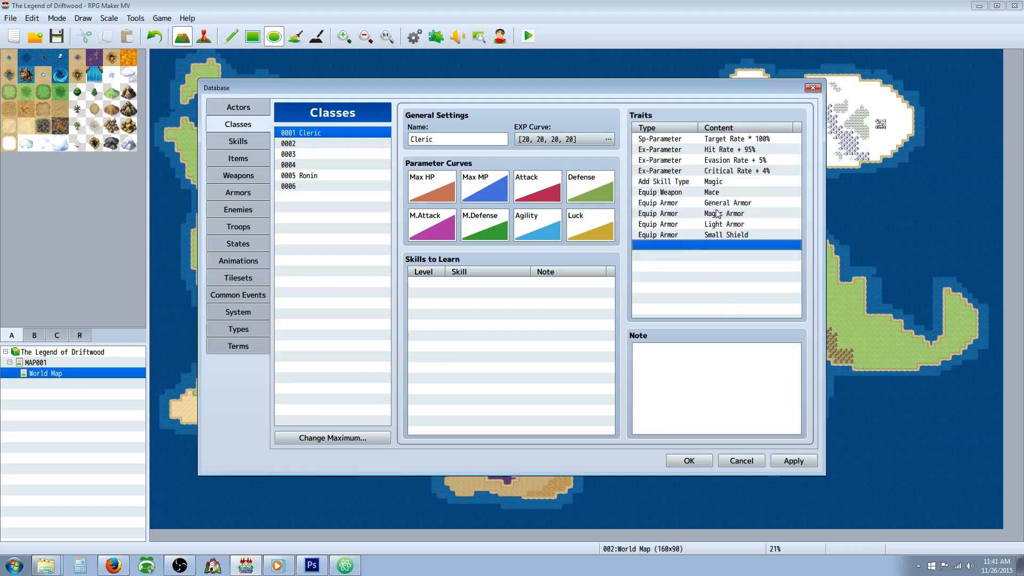
Step: Review the Cleric's skill type, weapon and armor traits
left_click(728, 195)
left_click(726, 182)
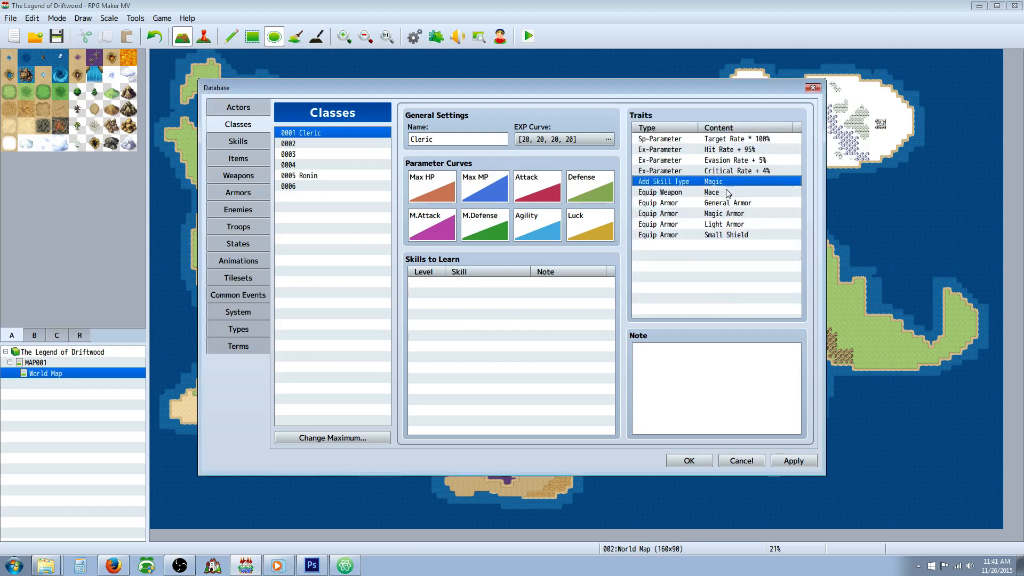
left_click(727, 193)
left_click(732, 203)
left_click(736, 214)
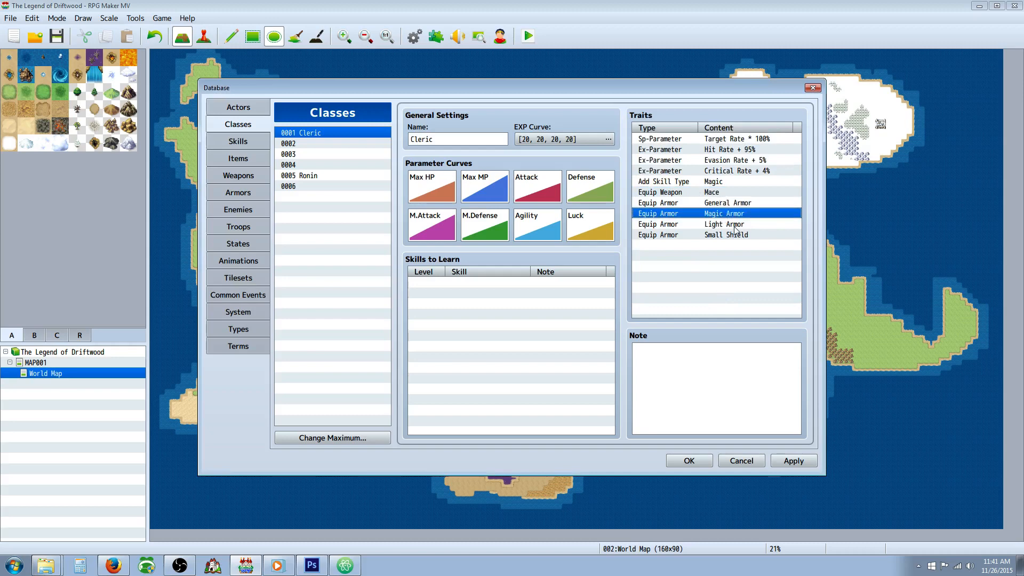
left_click(731, 224)
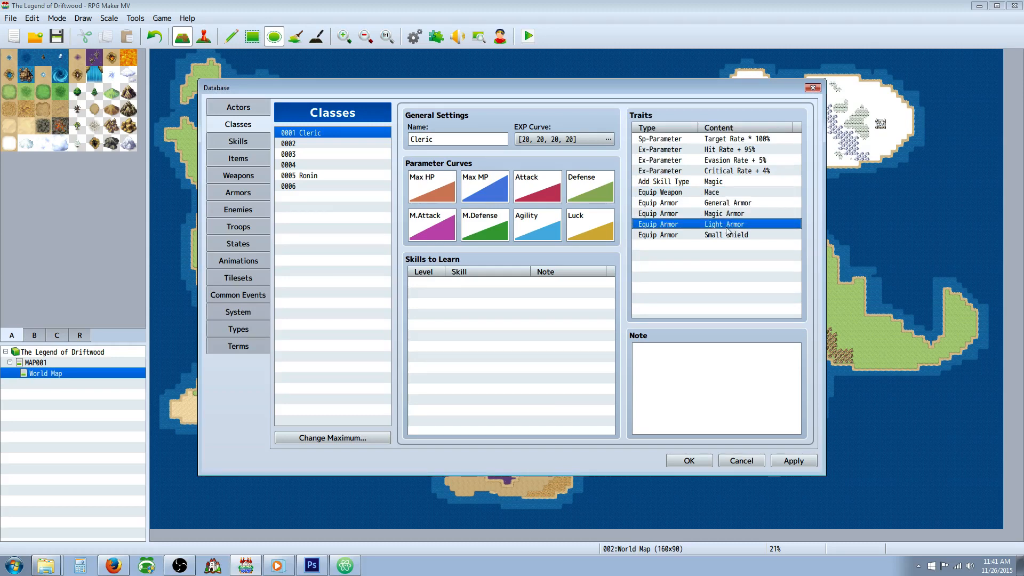
left_click(676, 246)
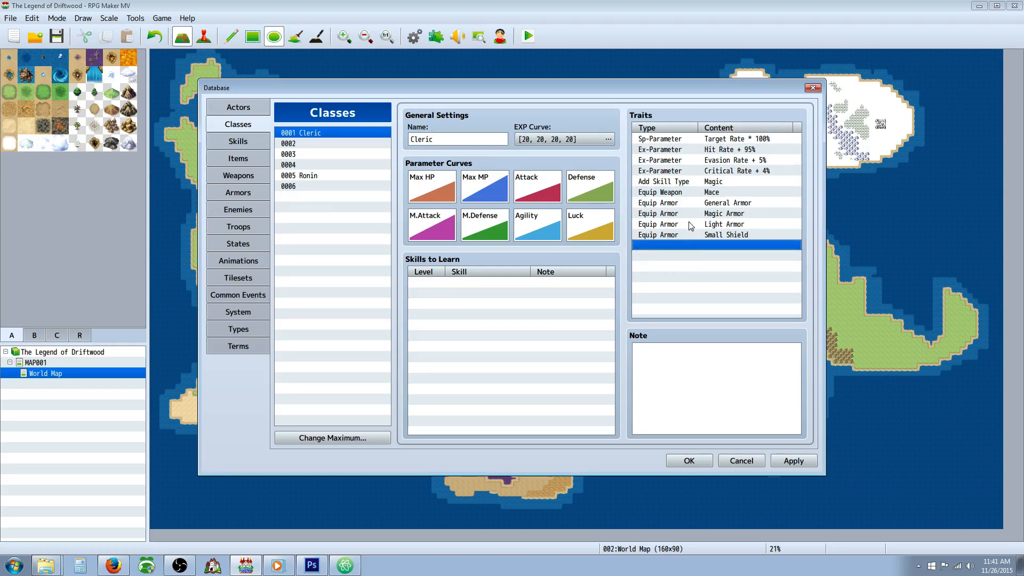
Step: Set the Cleric's Critical Rate trait to 5% and apply the database changes
right_click(750, 171)
left_click(764, 178)
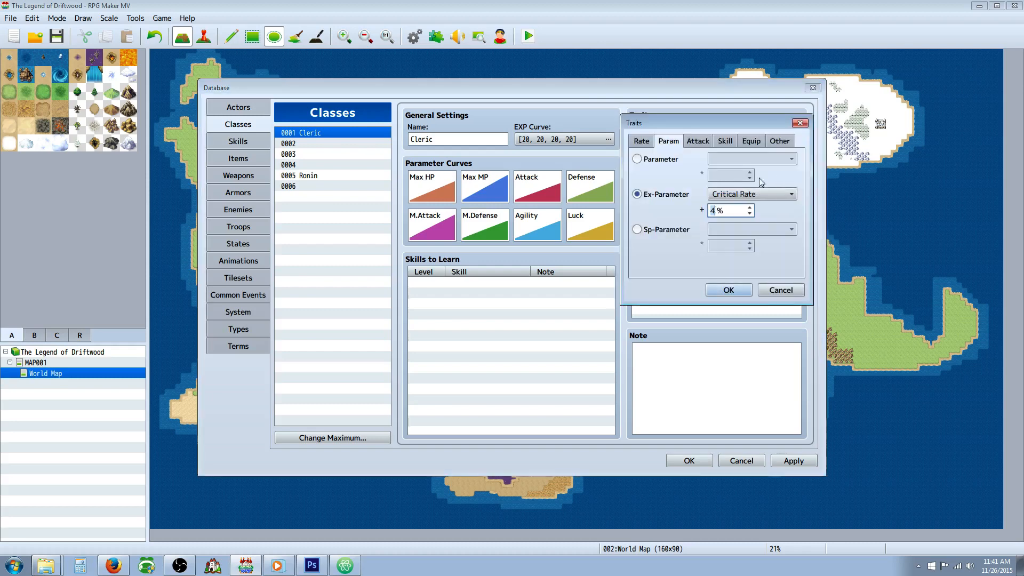
left_click(750, 208)
left_click(732, 290)
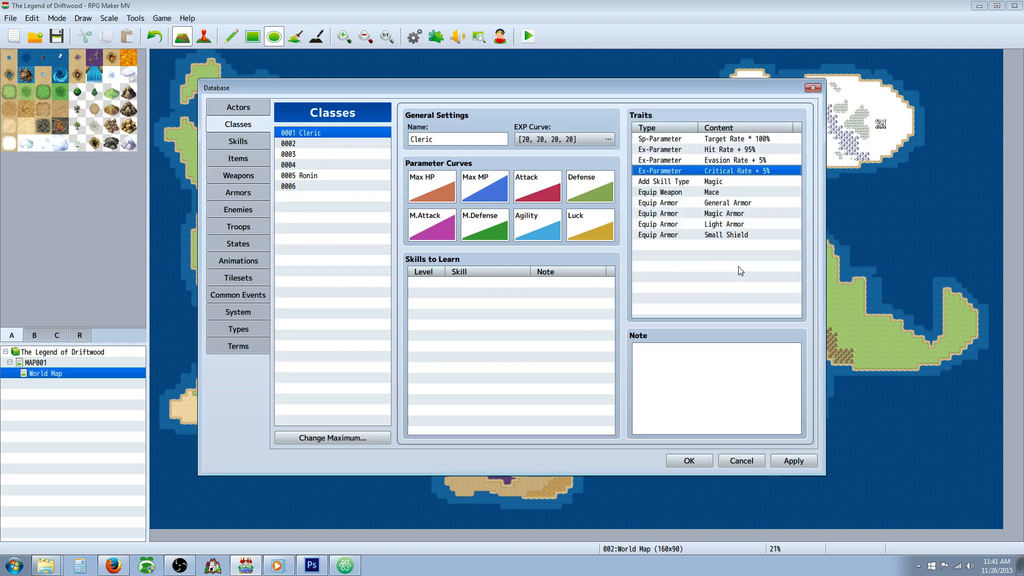
left_click(794, 461)
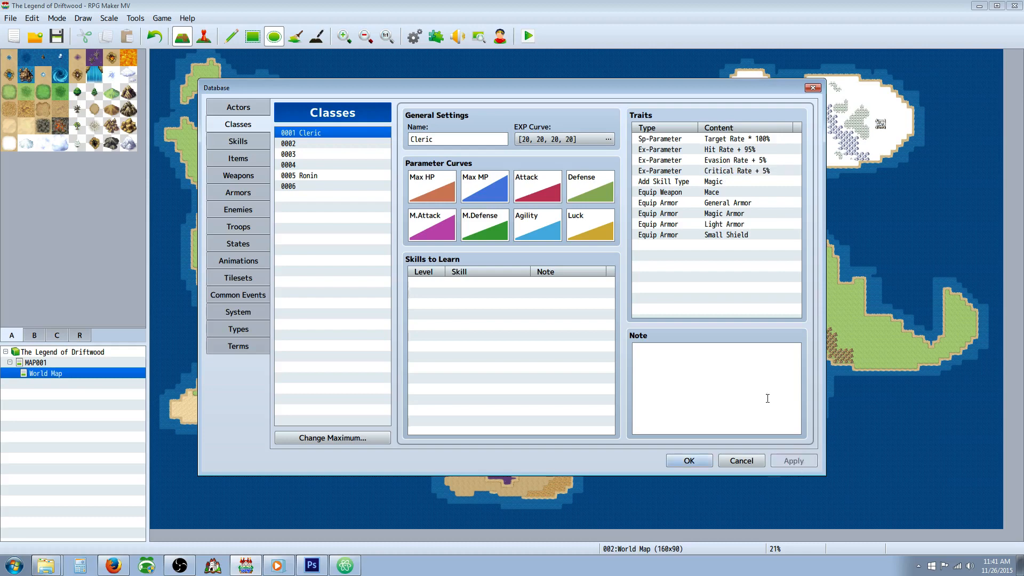
Step: Set the Ronin class's Hit Rate trait to 96%
left_click(335, 176)
left_click(666, 149)
right_click(733, 150)
left_click(752, 157)
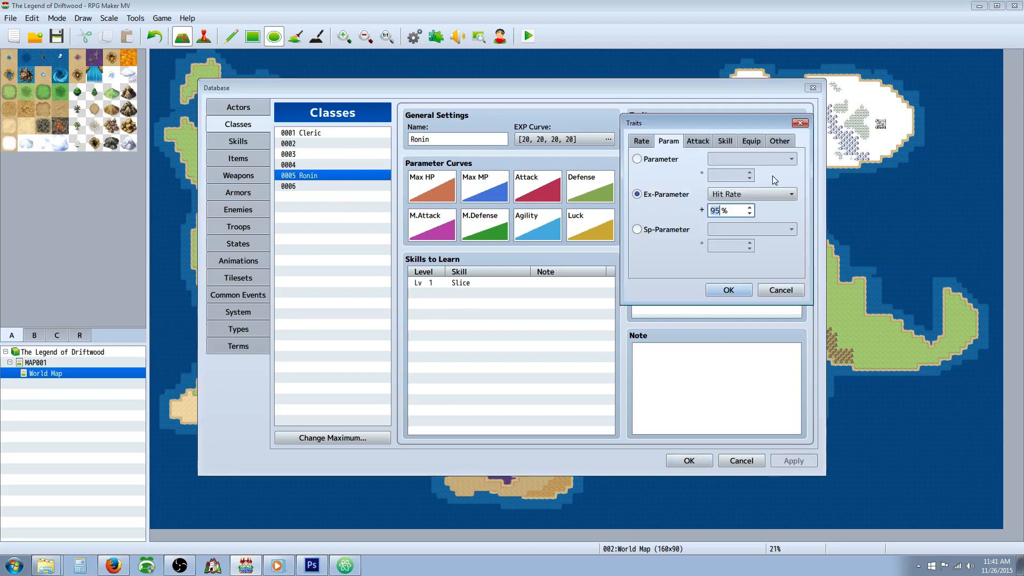
left_click(749, 208)
left_click(728, 290)
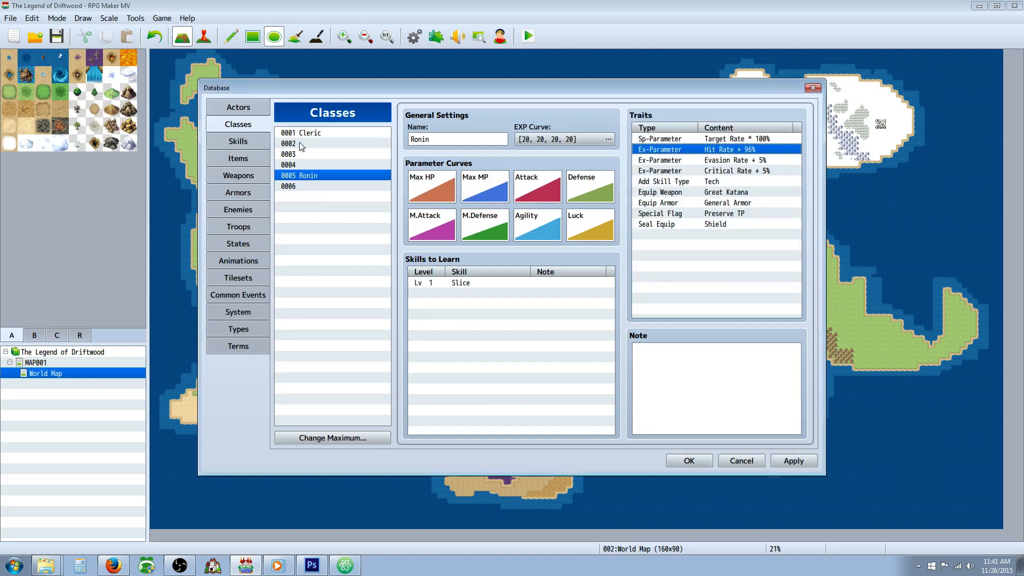
Step: Review the Cleric's Target Rate, Hit Rate and Evasion Rate traits
left_click(318, 134)
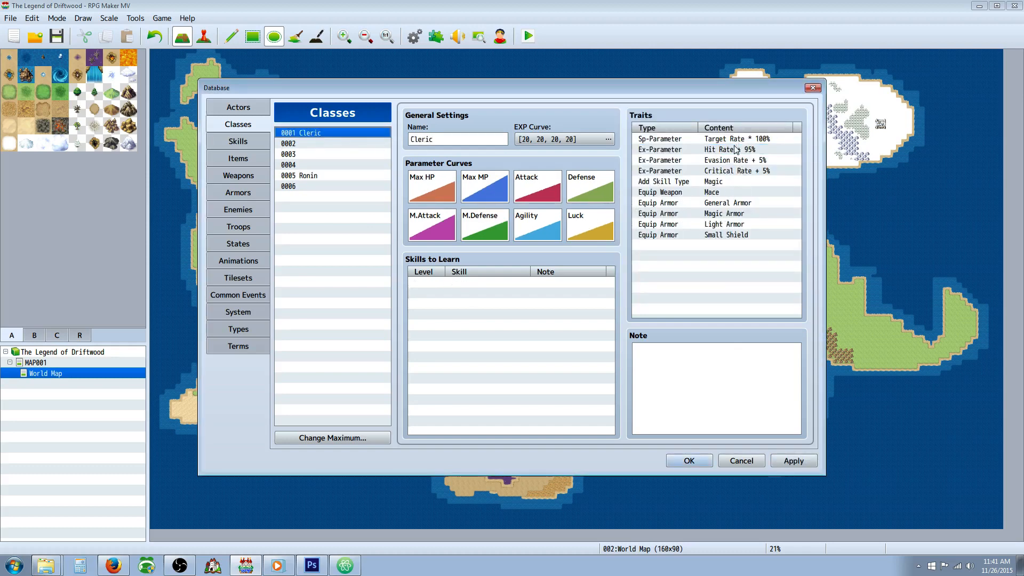
left_click(730, 161)
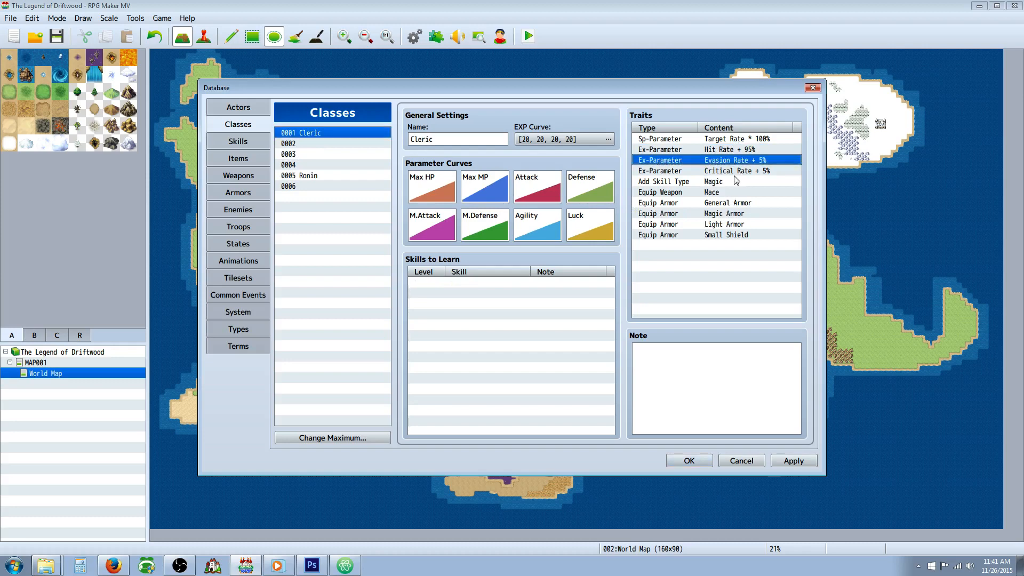
left_click(747, 141)
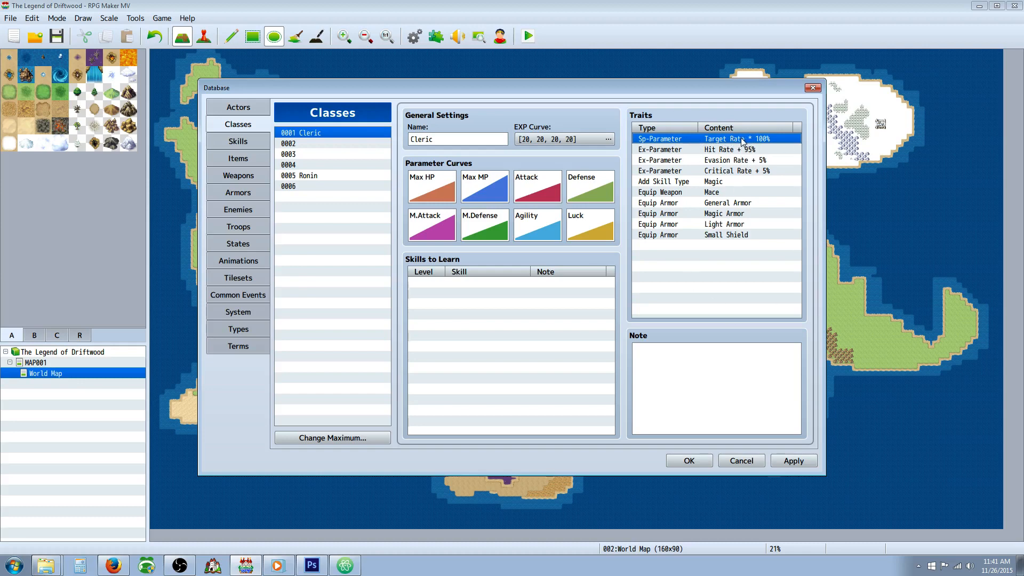
left_click(693, 152)
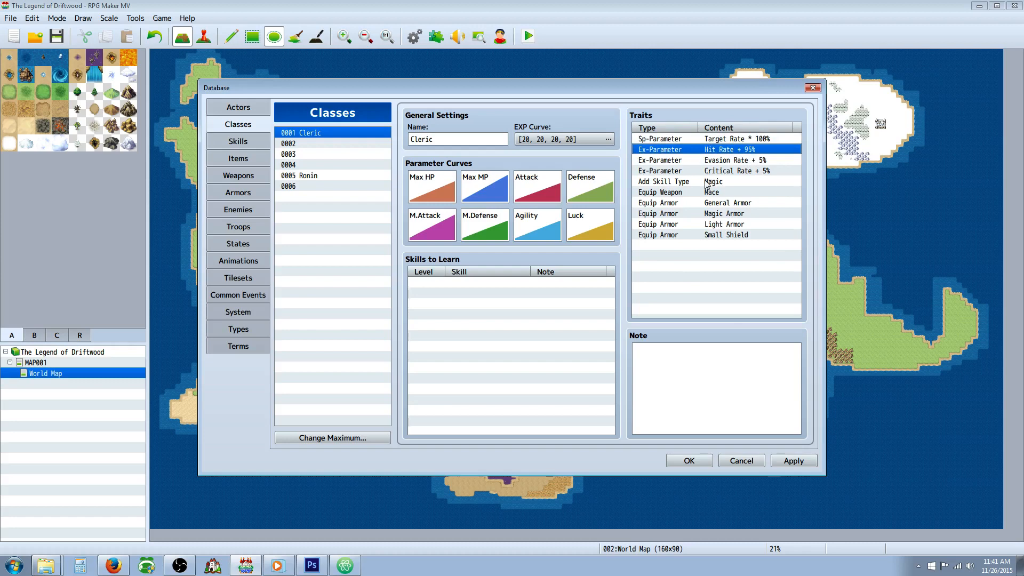
left_click(729, 140)
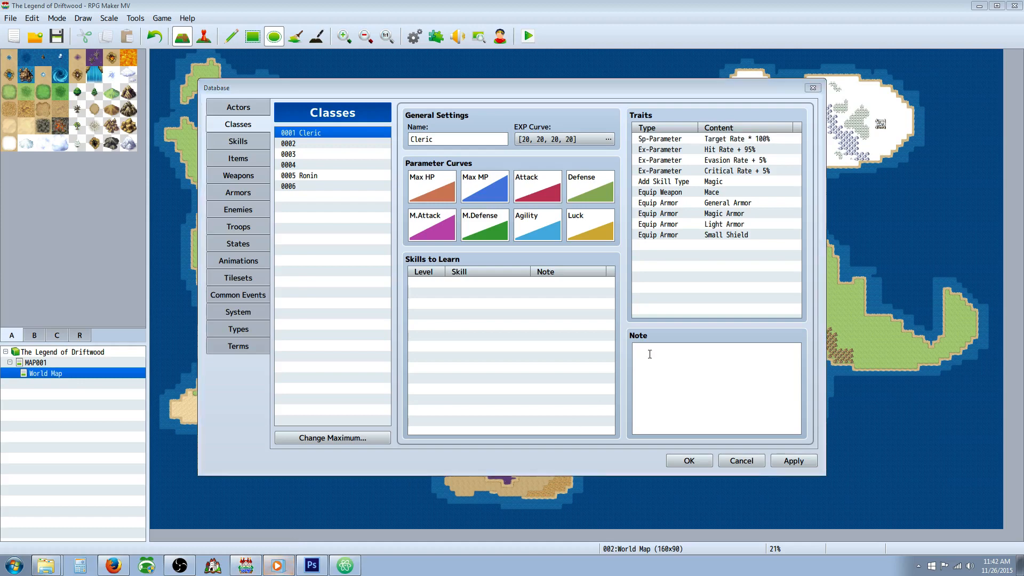
left_click(740, 141)
left_click(703, 152)
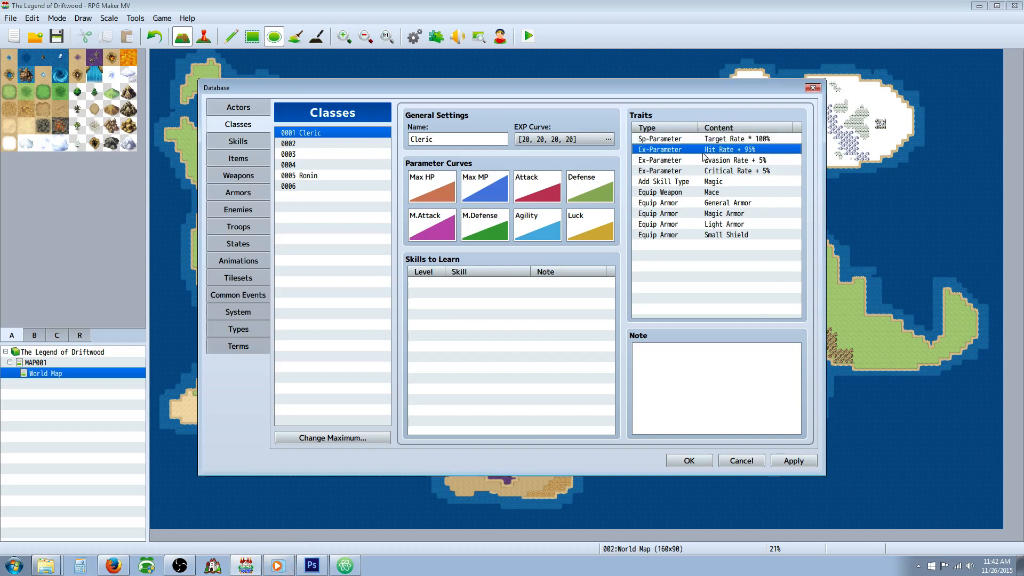
left_click(735, 139)
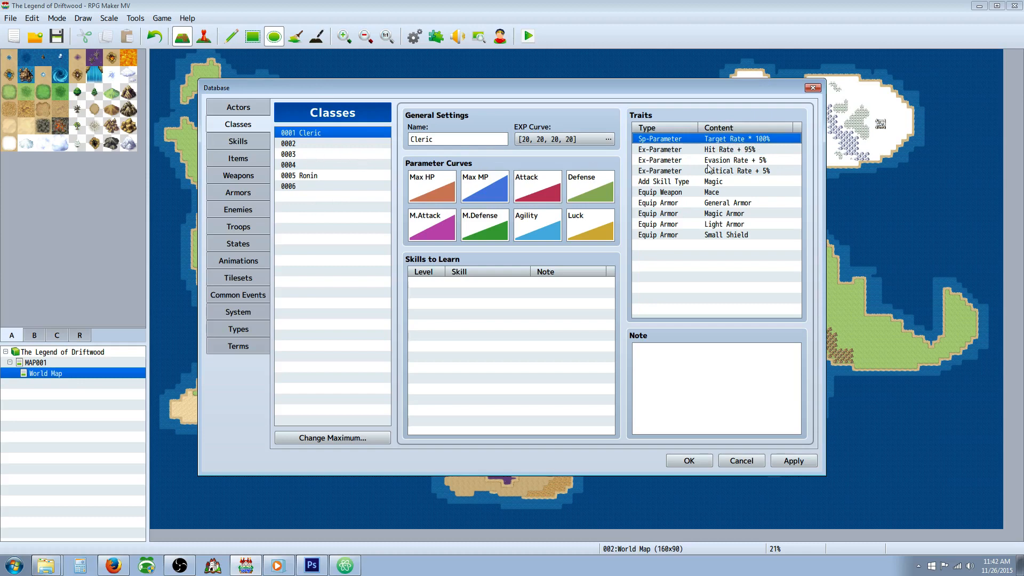
Step: Compare the parameter traits of the Ronin, the unnamed class 0002 and the Cleric
left_click(311, 178)
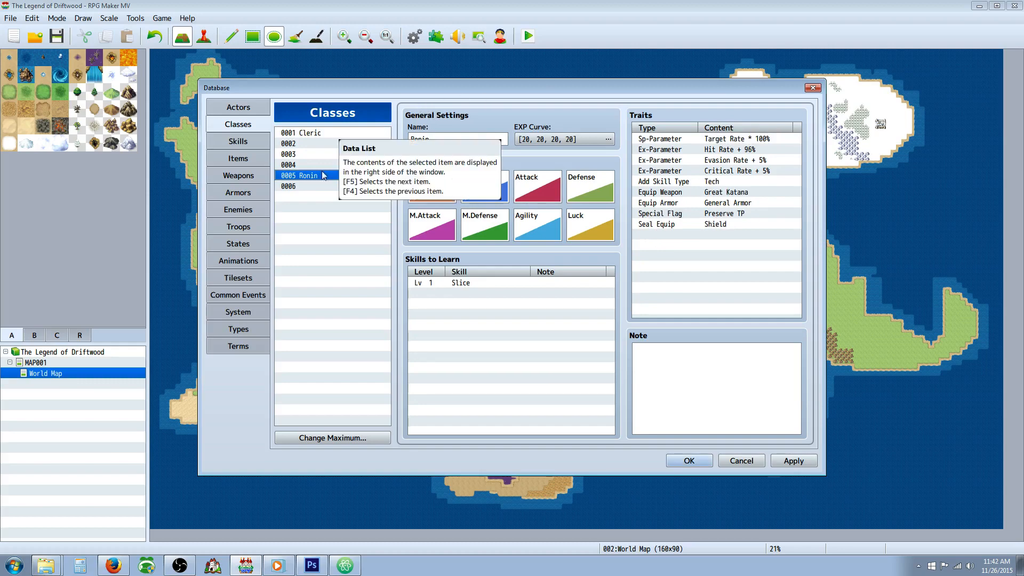
left_click(310, 133)
left_click(310, 143)
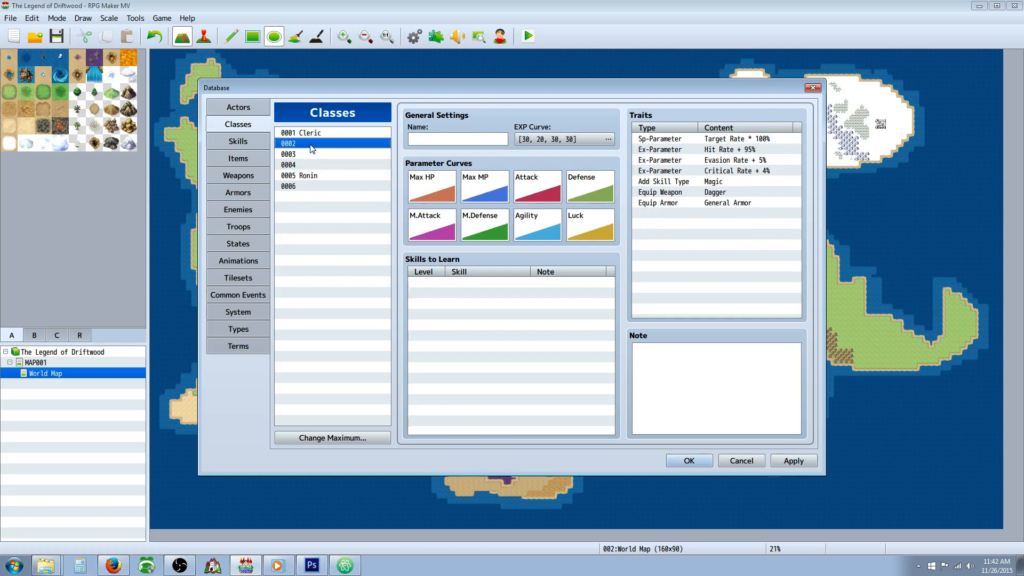
left_click(314, 175)
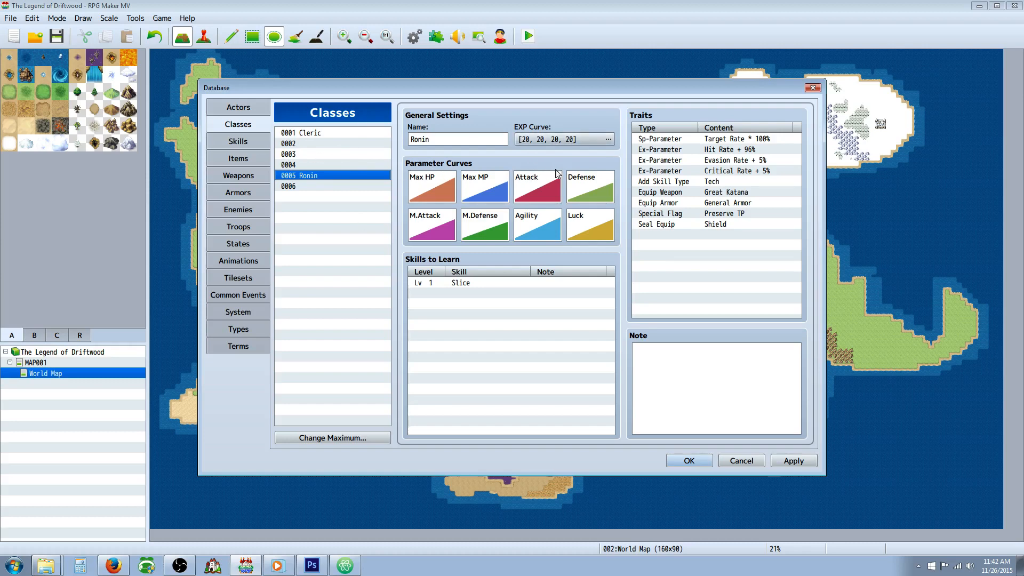
left_click(731, 149)
left_click(729, 141)
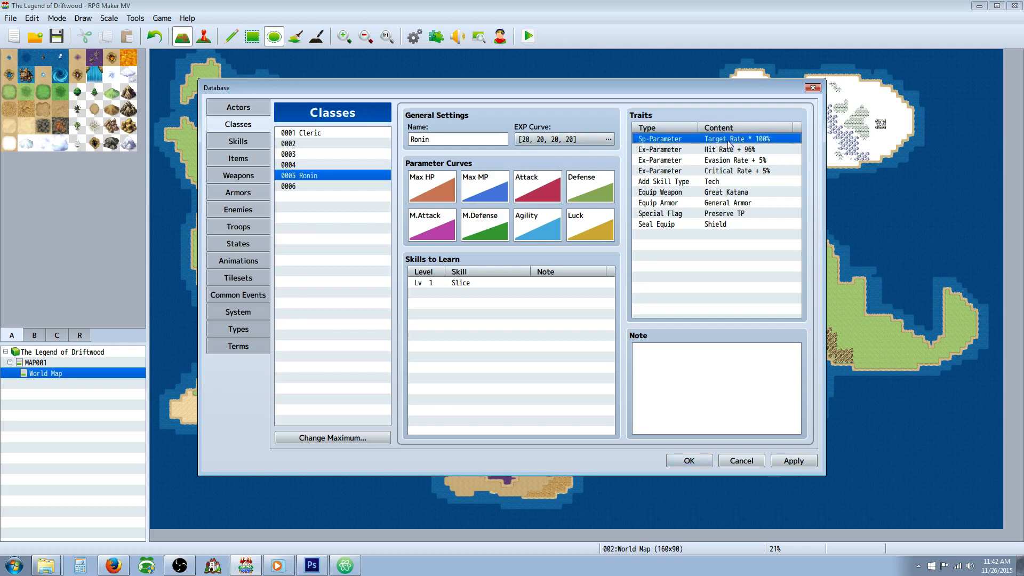
left_click(675, 150)
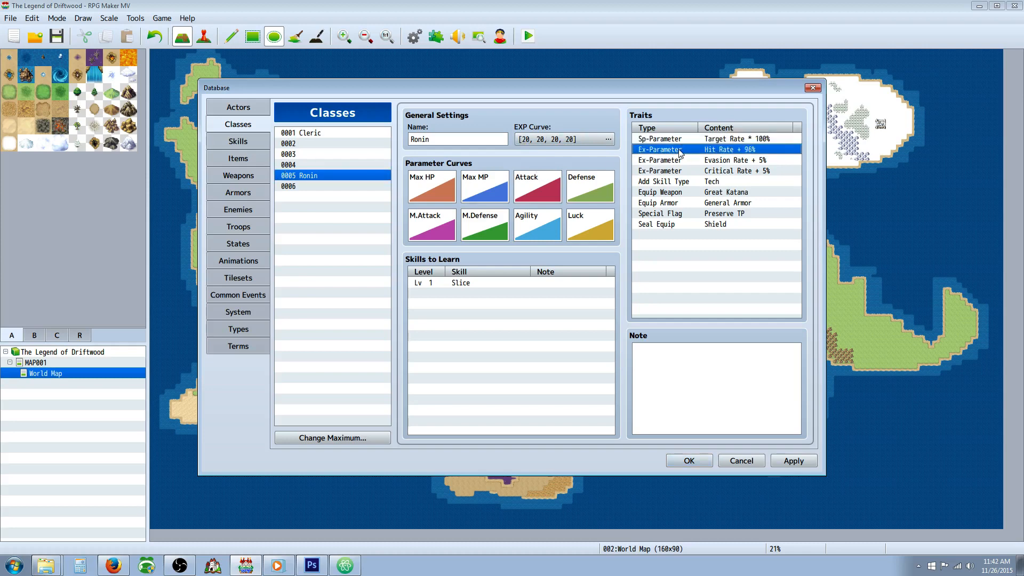
left_click(317, 133)
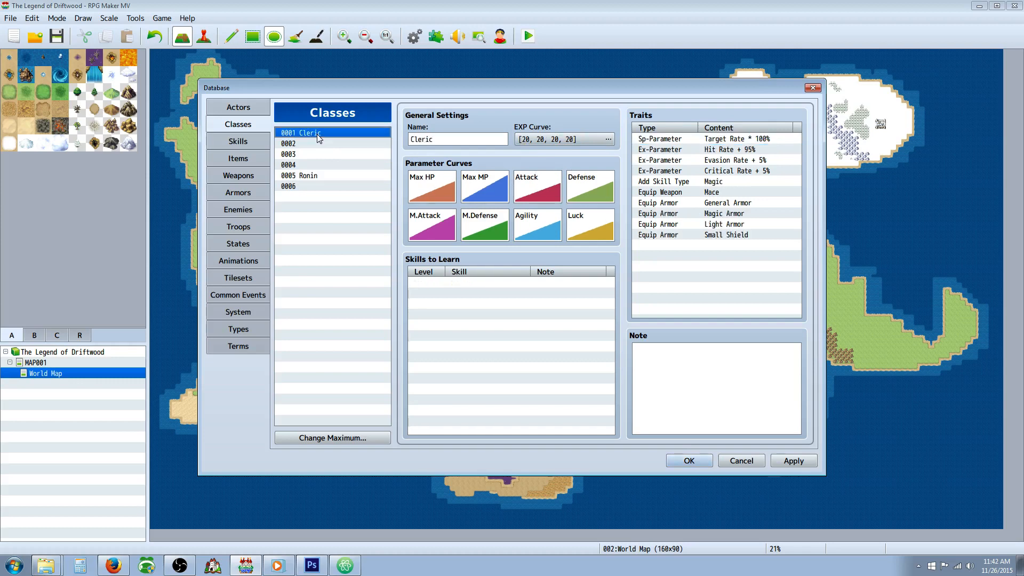
left_click(702, 160)
left_click(698, 181)
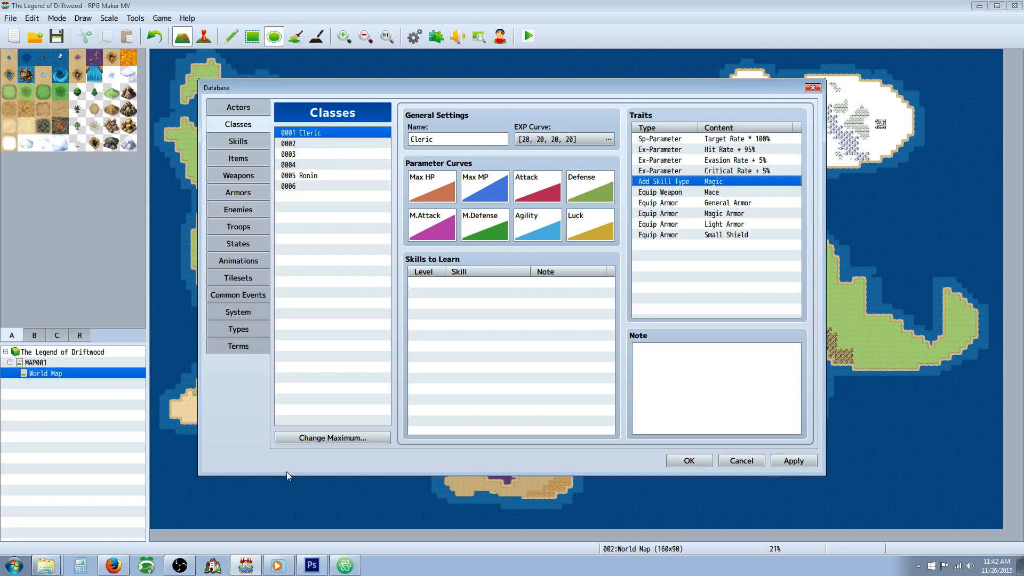
left_click(278, 567)
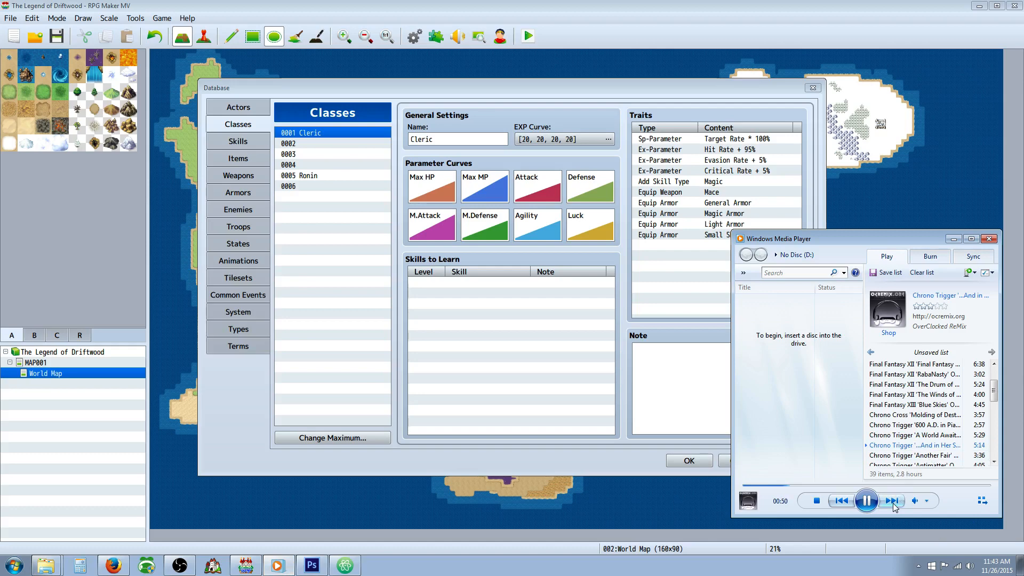
left_click(954, 239)
left_click(696, 271)
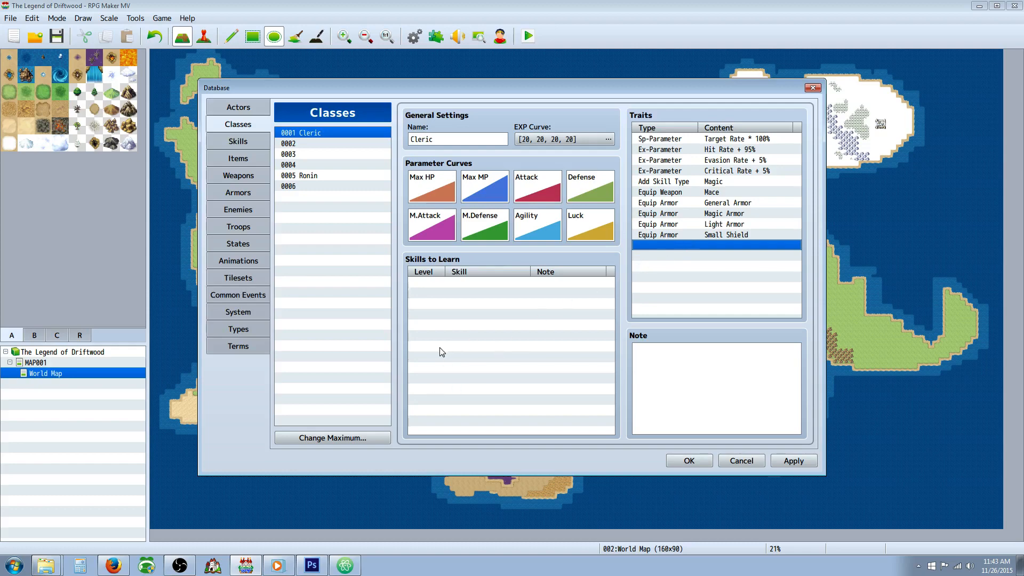
Step: Assign mace icon 108 to the unnamed weapon entry 0006 in the Weapons database
left_click(236, 144)
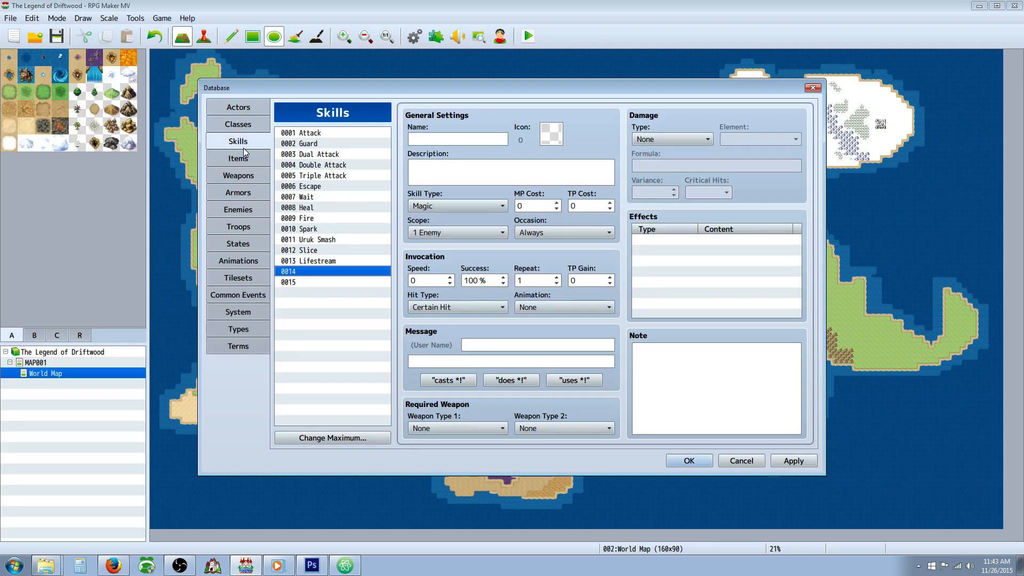
left_click(239, 159)
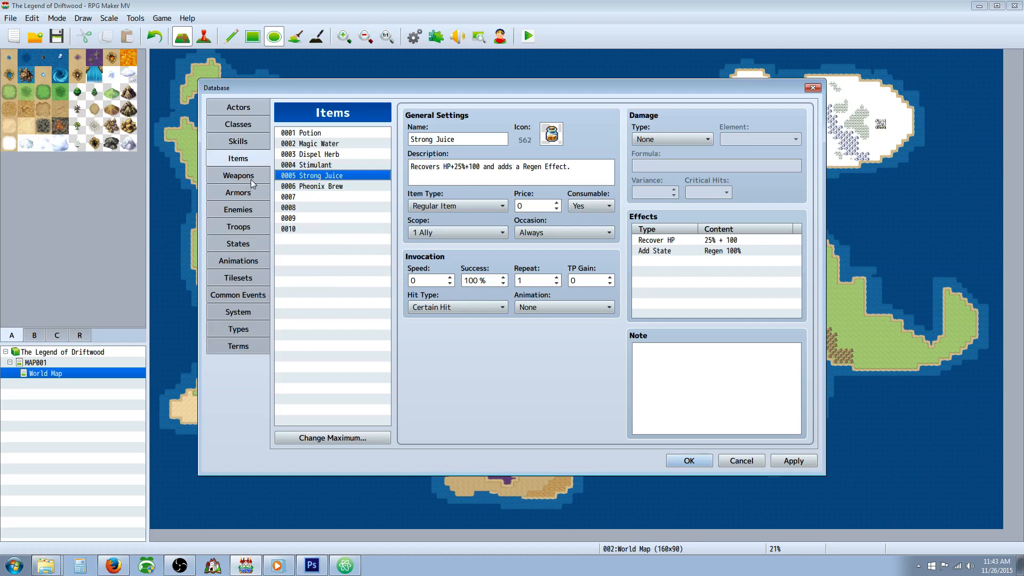
left_click(249, 179)
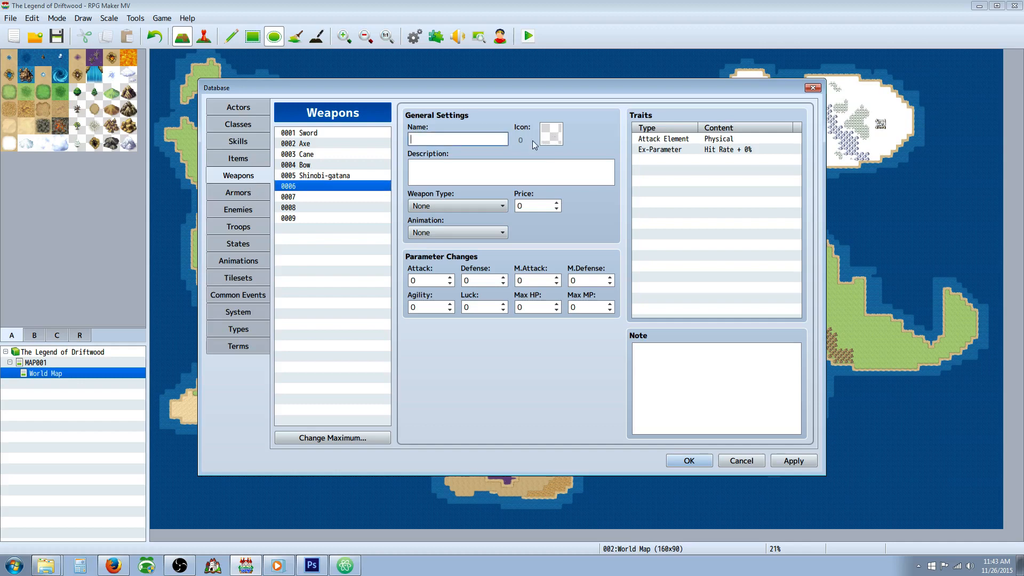
double_click(557, 139)
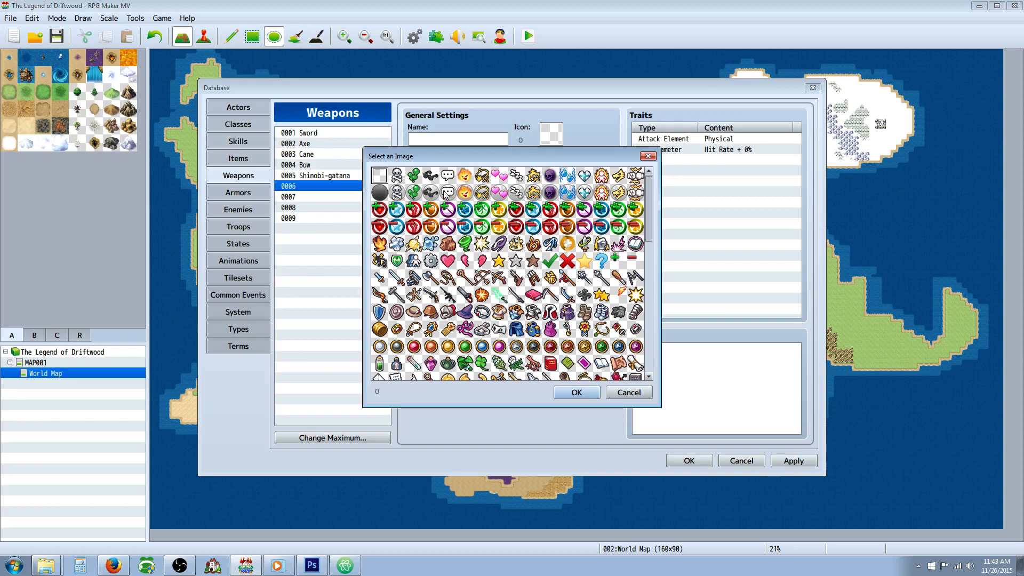
left_click(380, 193)
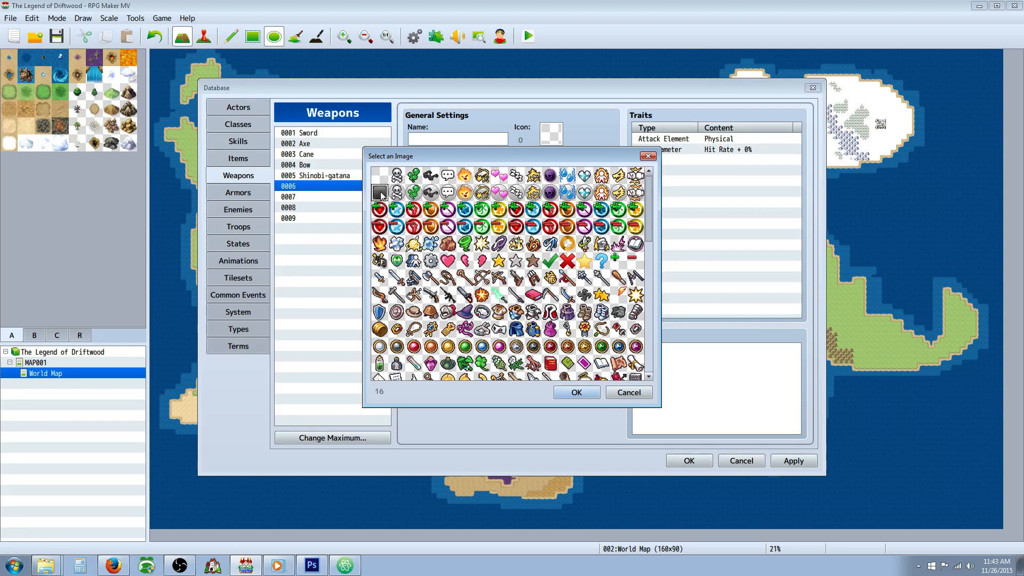
left_click(500, 195)
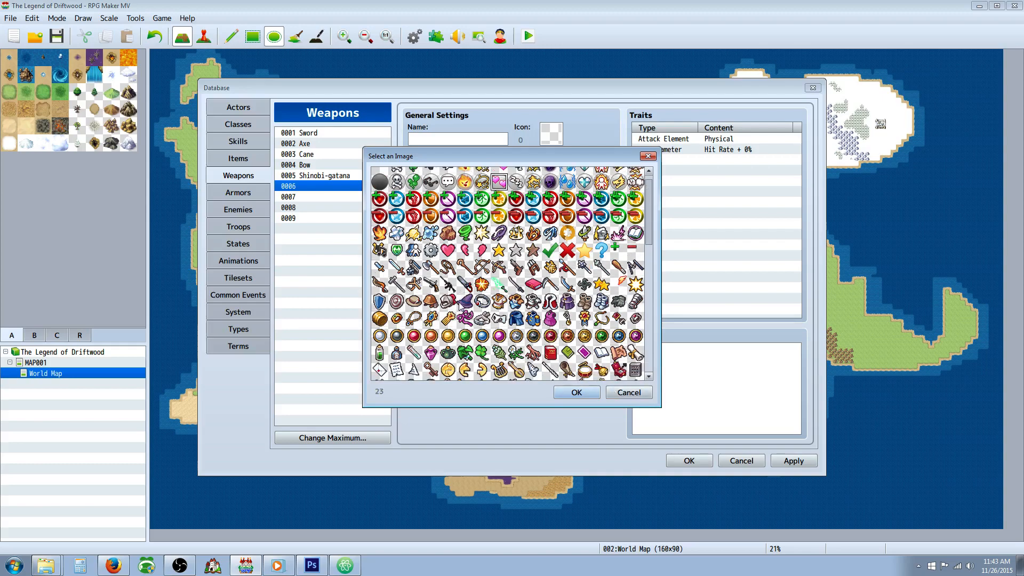
scroll(462, 310, "down", 1)
left_click(567, 284)
scroll(441, 291, "down", 1)
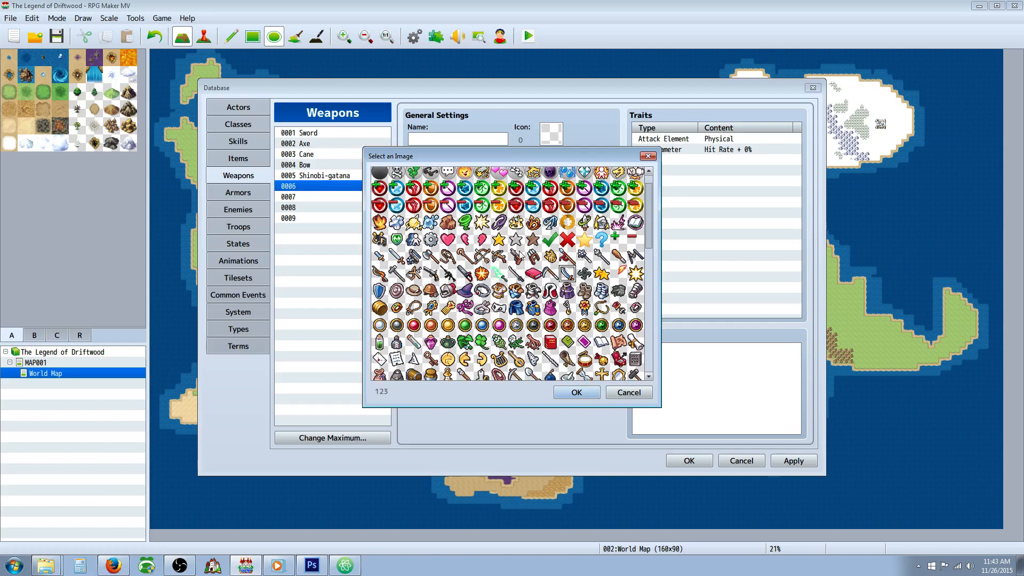
left_click(583, 258)
left_click(569, 395)
Step: Name weapon entry 0006 "Light Mace" and set its weapon type to Mace
left_click(448, 141)
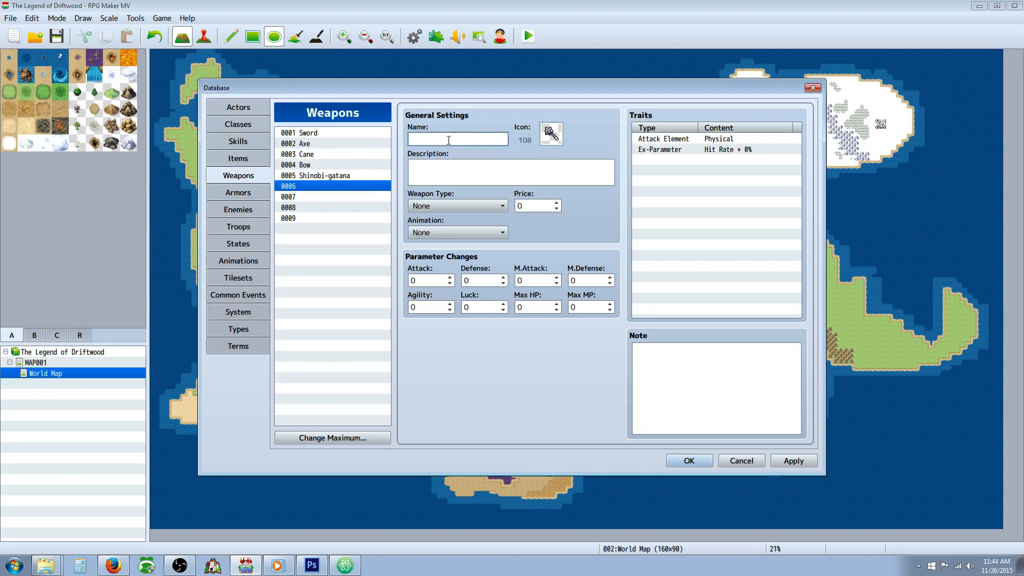
type("Light Mace")
left_click(486, 163)
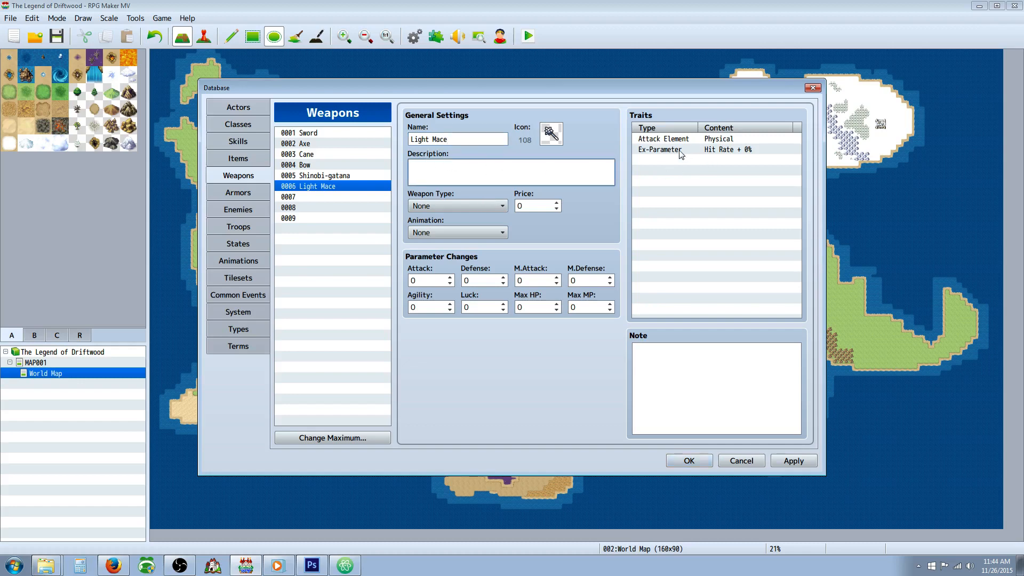
left_click(437, 206)
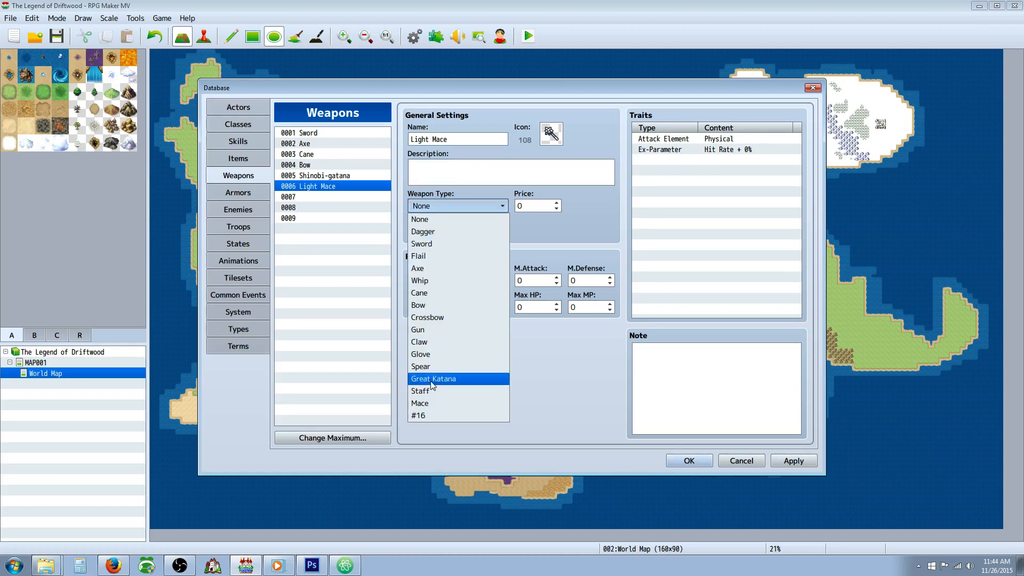
left_click(427, 403)
Step: Examine the existing hit animations for one that suits the mace, including Hit Special 1, and preview Hit Physical
left_click(443, 233)
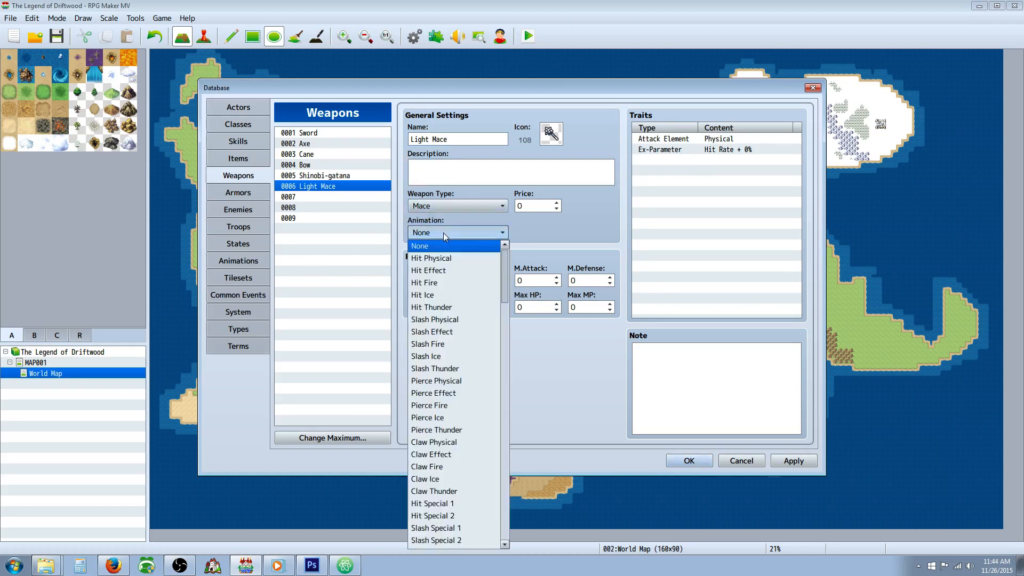
left_click(443, 233)
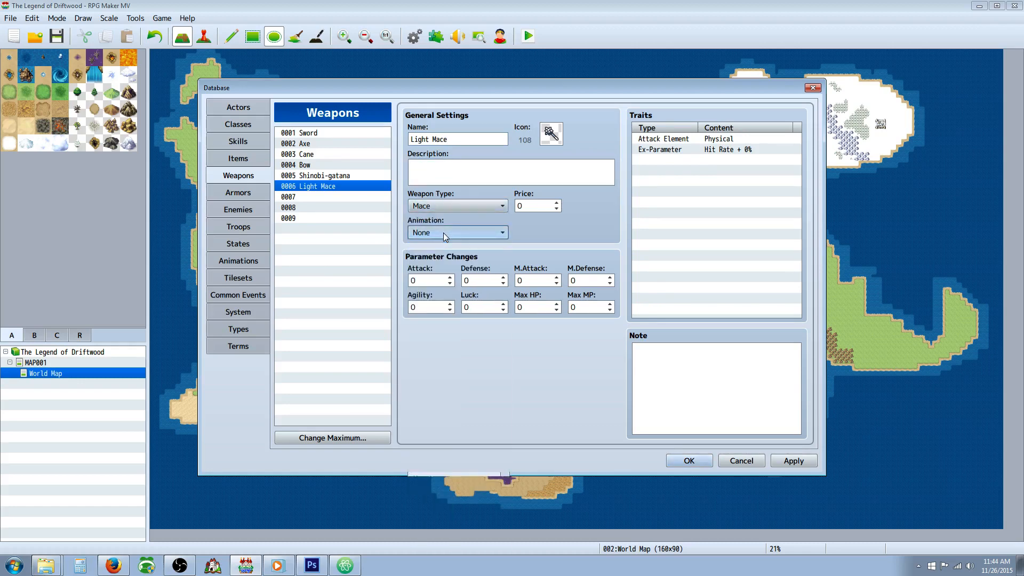
left_click(244, 262)
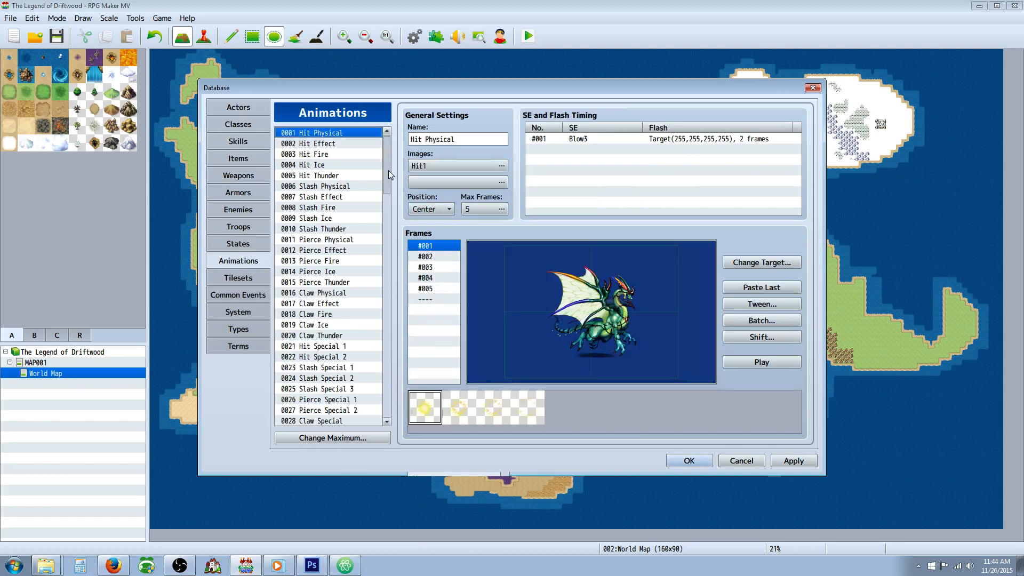
scroll(329, 239, "down", 4)
scroll(330, 238, "down", 1)
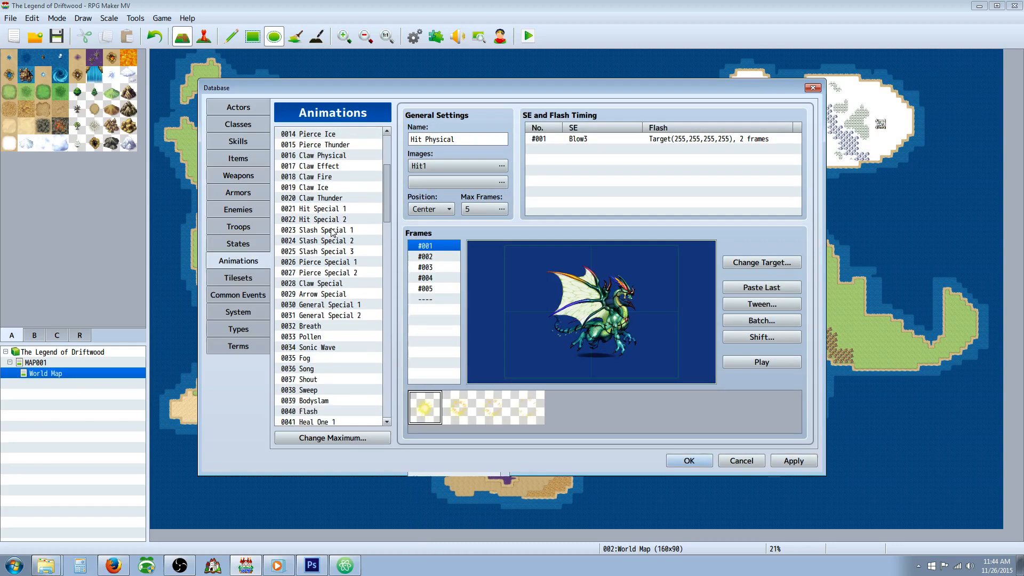
left_click(331, 209)
scroll(334, 292, "down", 3)
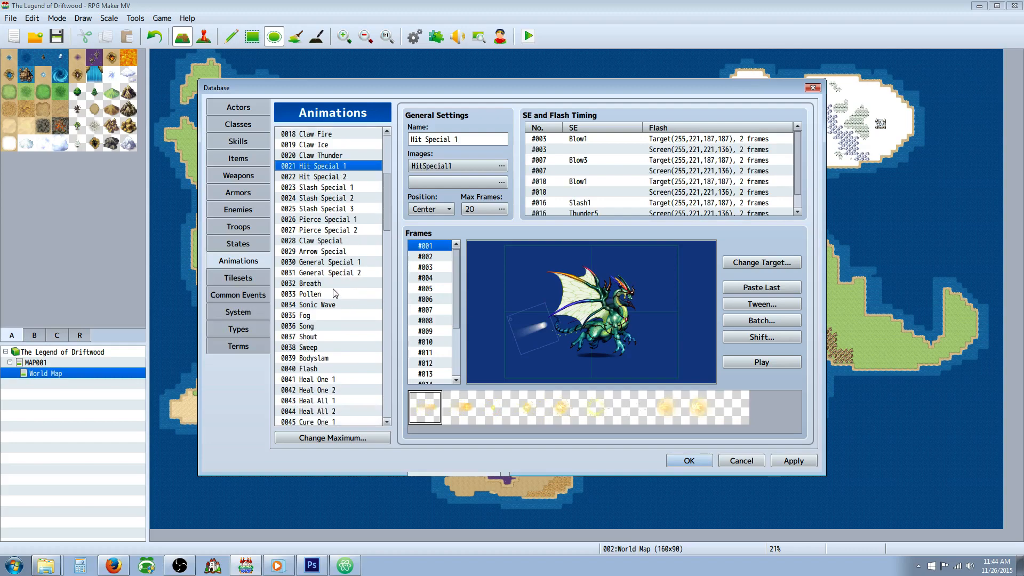
left_click_drag(386, 215, 386, 161)
left_click(321, 137)
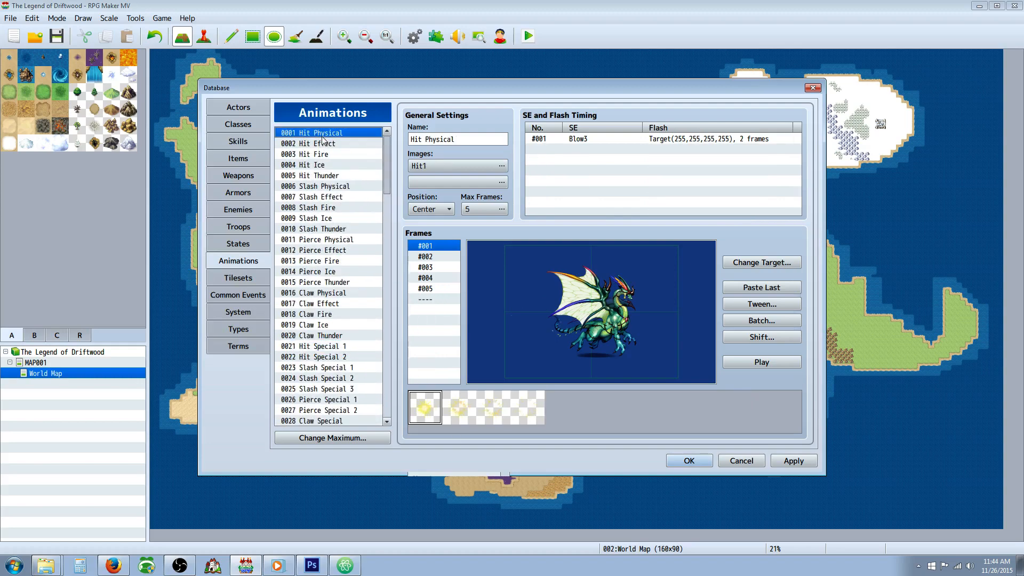
left_click(751, 361)
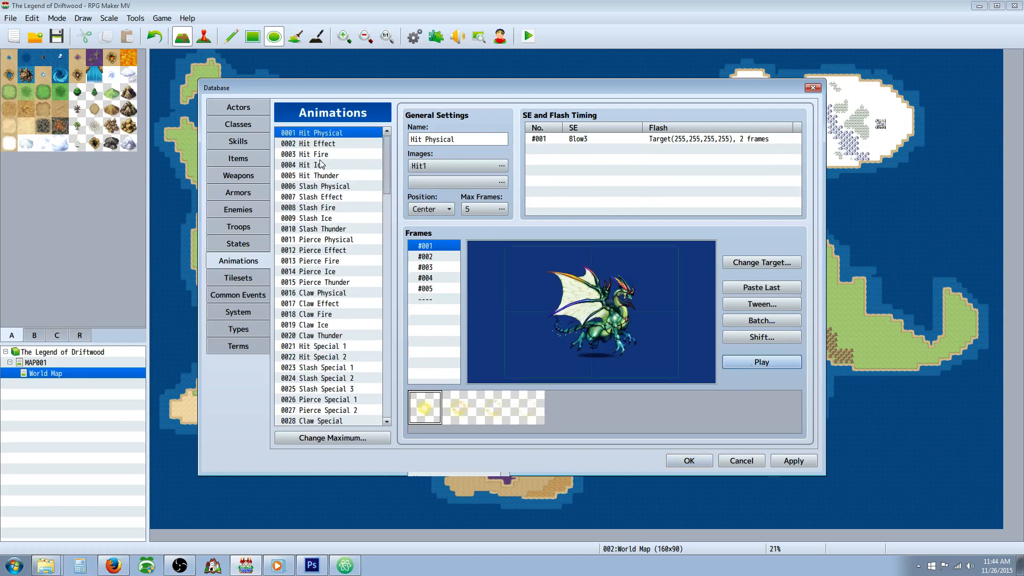
Step: Duplicate the Hit Physical animation into the empty animation entry 0126
right_click(331, 134)
left_click(353, 141)
left_click_drag(387, 174, 388, 397)
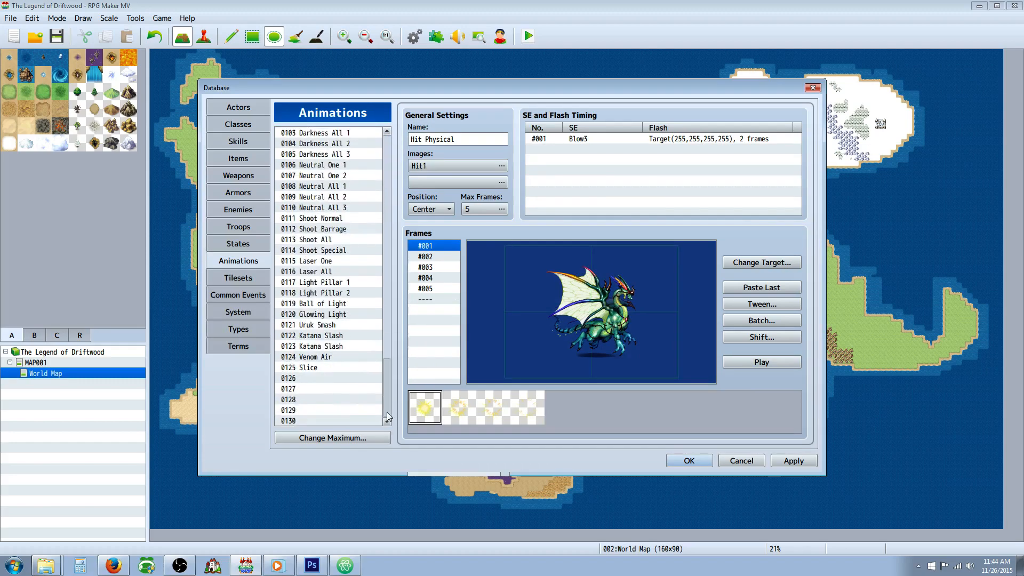
left_click(309, 379)
right_click(310, 379)
left_click(332, 398)
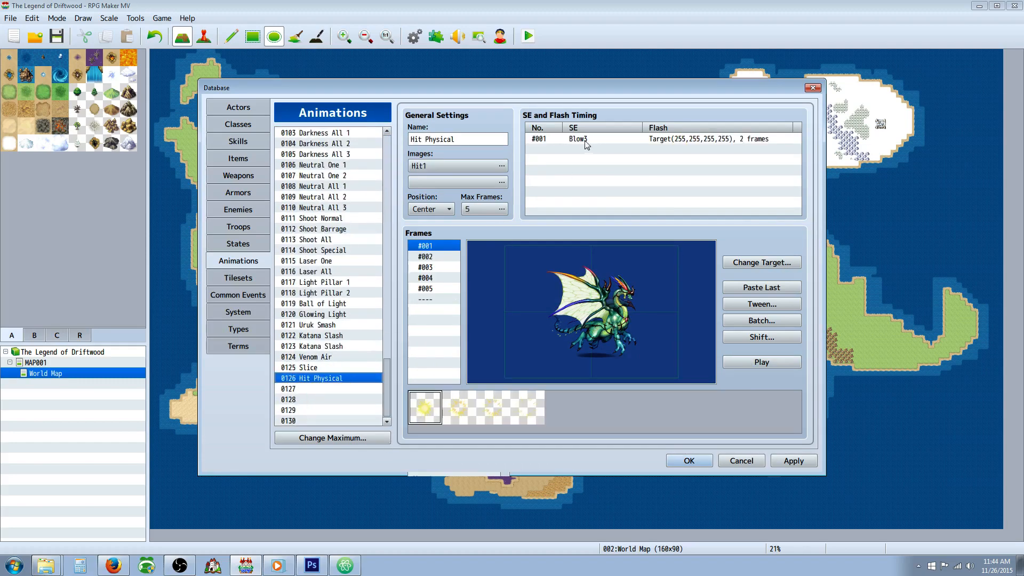
Step: Change animation 0126's frame 1 sound effect to Blow1 at 90% pitch and lower the target flash intensity to 102
double_click(580, 139)
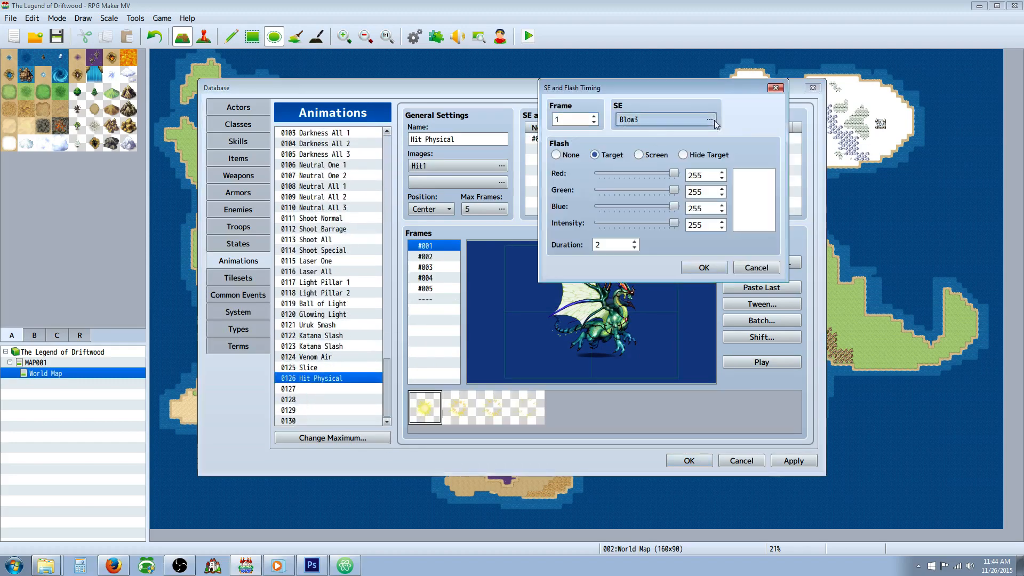
left_click(716, 122)
left_click(593, 152)
left_click_drag(720, 177, 715, 178)
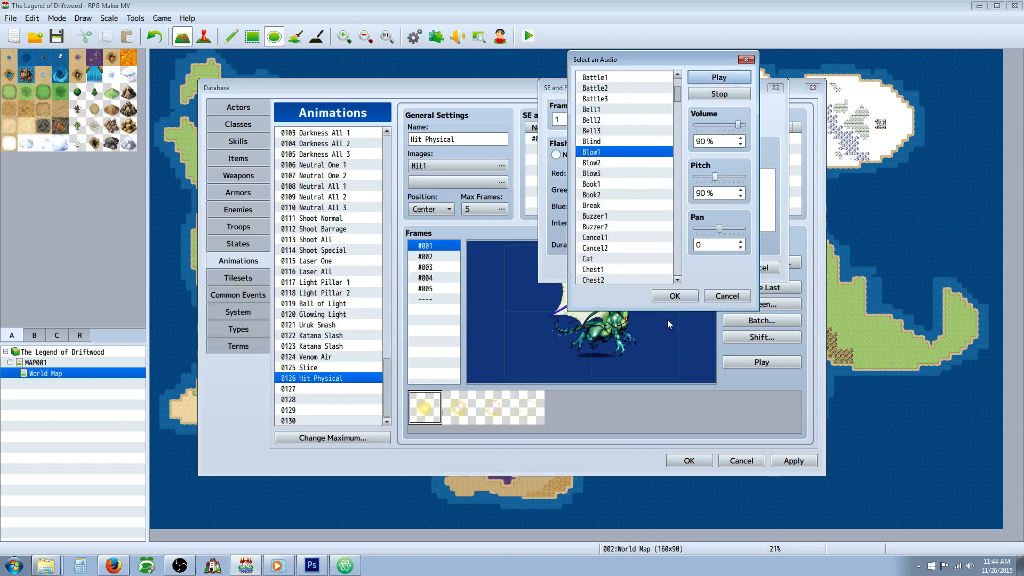
left_click(674, 296)
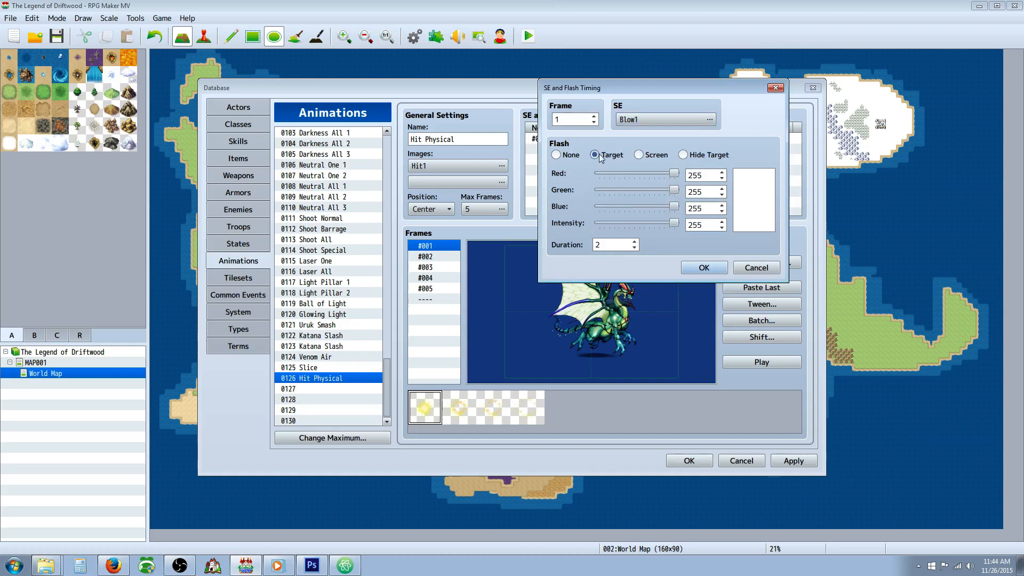
left_click_drag(675, 220, 628, 223)
left_click(699, 268)
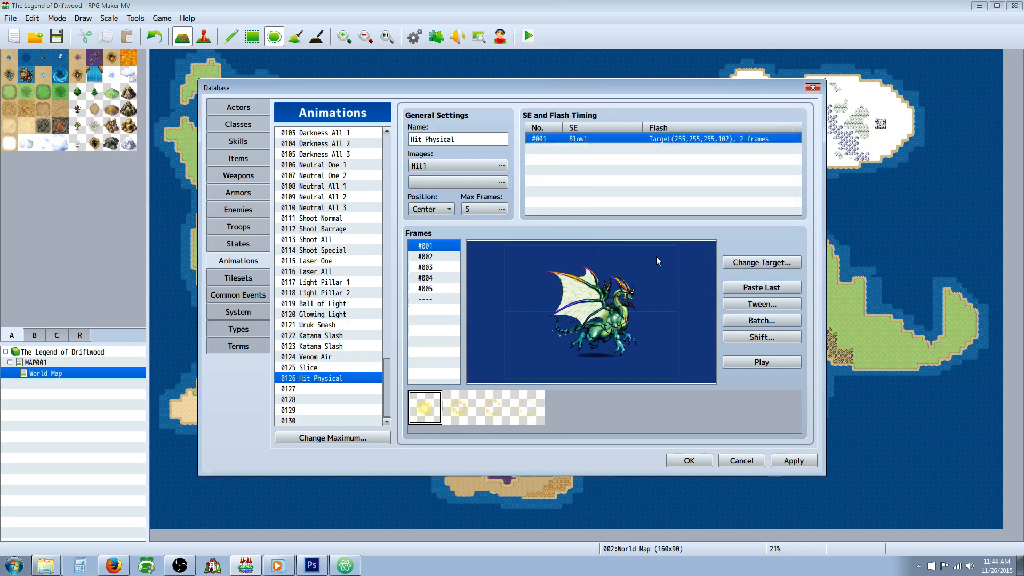
right_click(574, 149)
left_click(587, 155)
left_click(782, 269)
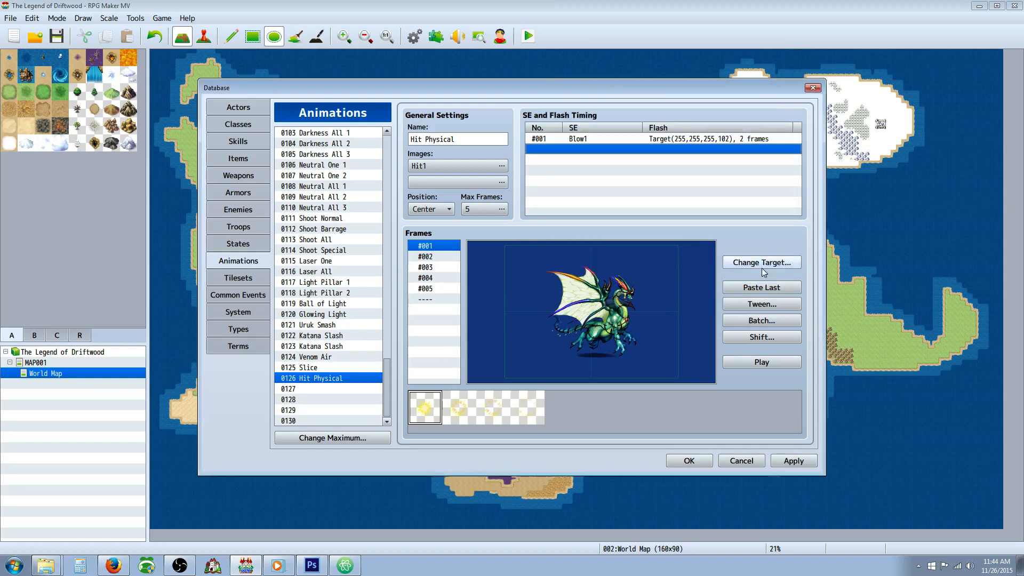
Step: Set the hue of animation 0126's Hit1 image to 19
left_click(504, 167)
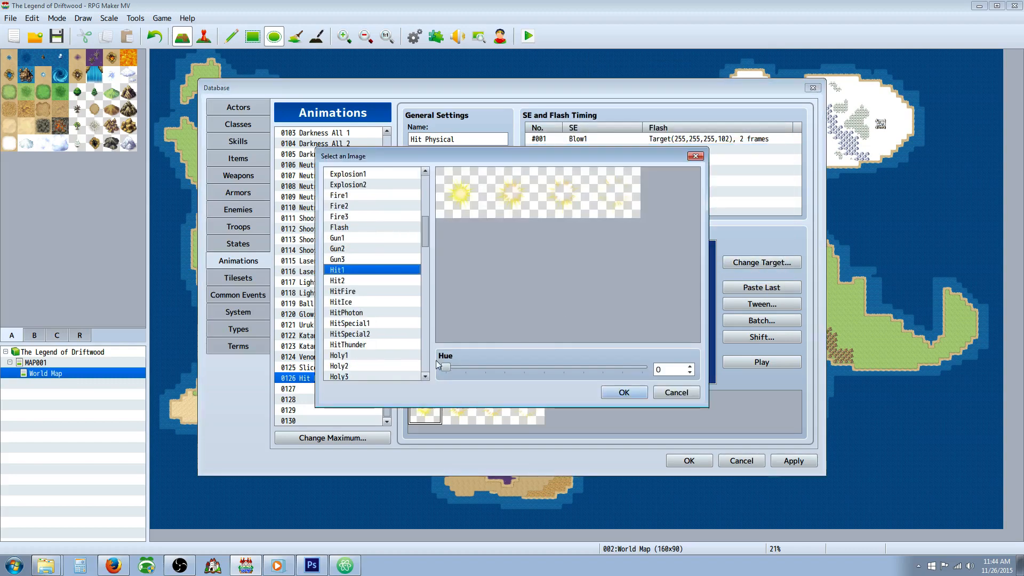
left_click_drag(445, 367, 459, 368)
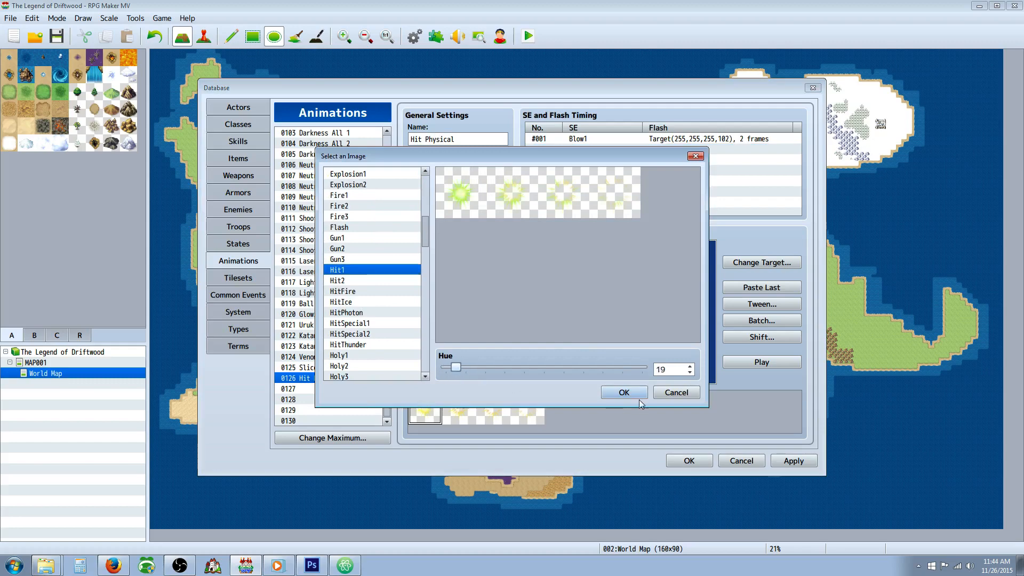
left_click(624, 392)
Step: Assign Breath as the second image of animation 0126 with its hue set to 329
left_click(503, 183)
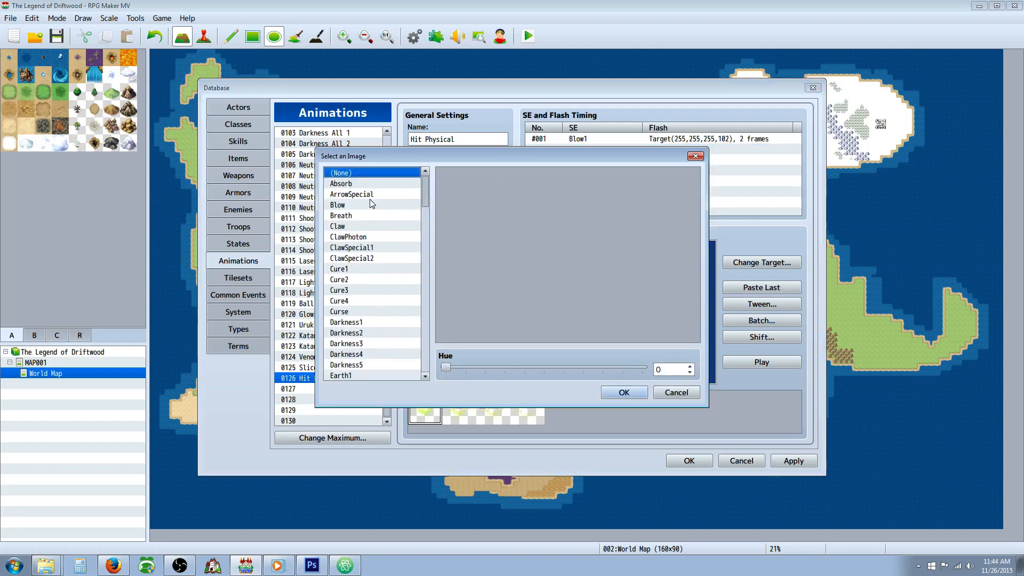
left_click(377, 215)
left_click(376, 237)
left_click(372, 229)
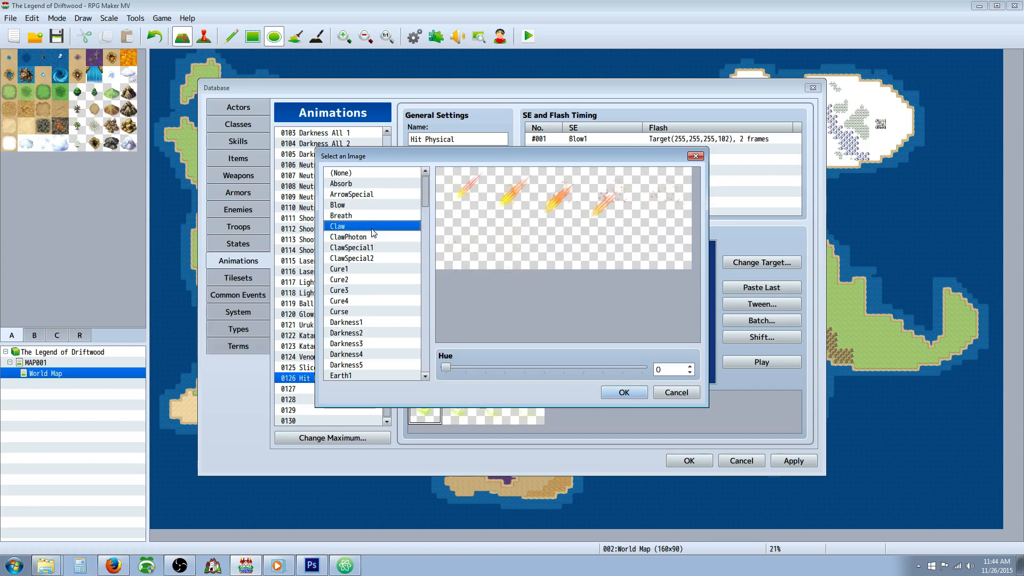
left_click(372, 237)
left_click(366, 229)
left_click(386, 236)
left_click(370, 218)
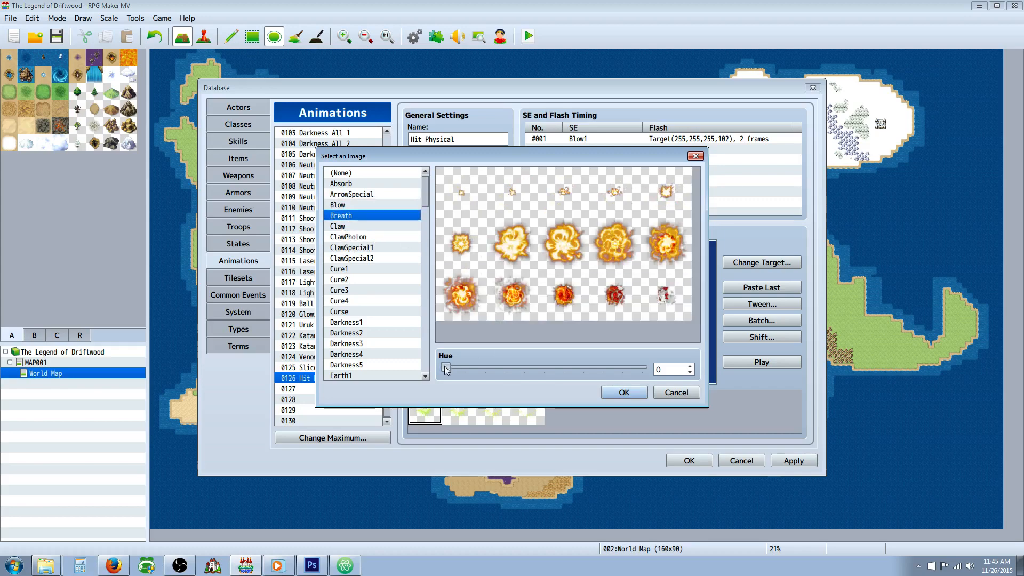
left_click_drag(445, 369, 625, 367)
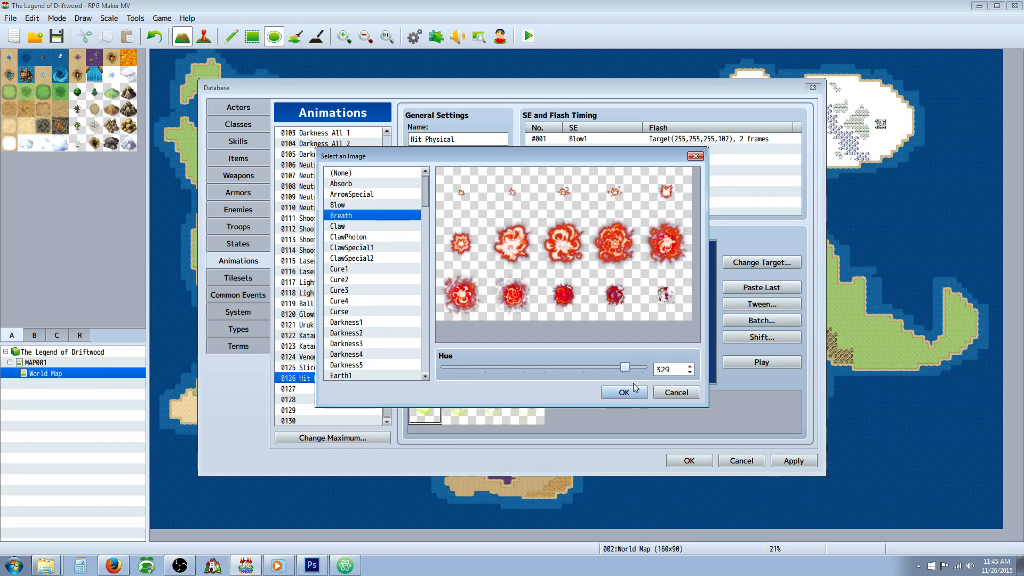
left_click(624, 392)
Step: Add a cell with the small red burst pattern 106 to frame 1 and place it over the dragon at about (24.5, -9)
left_click(745, 410)
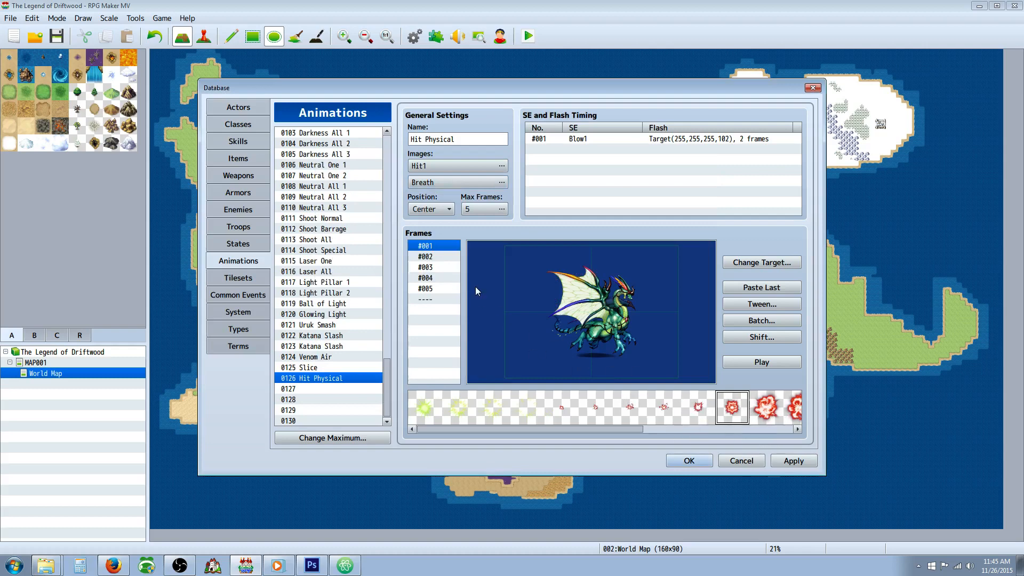
right_click(490, 291)
left_click(513, 302)
left_click_drag(492, 291, 585, 309)
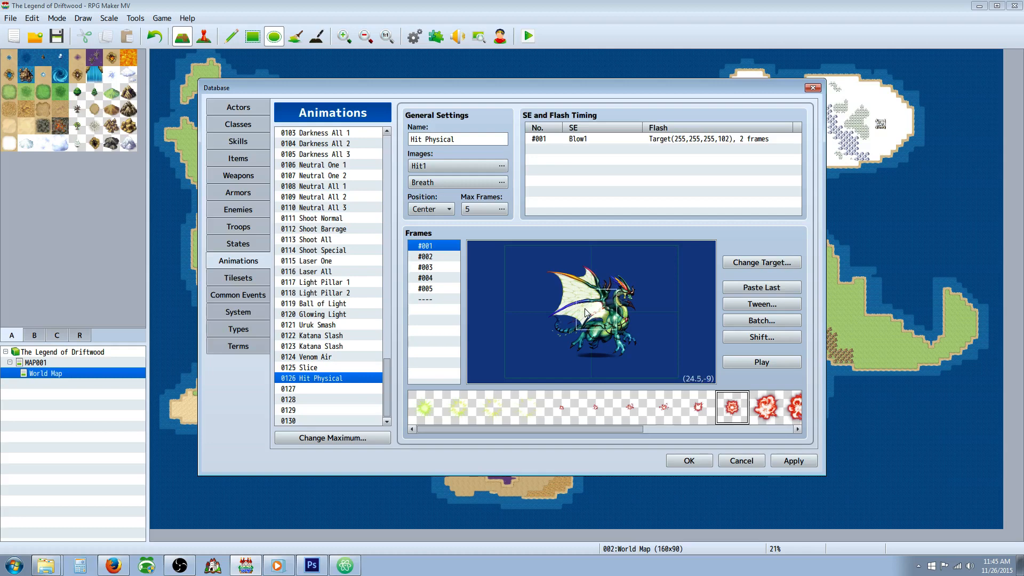
Step: Compare frames 1 and 2, and shift the burst cell in frame 1 to about (-23.5, -9)
left_click(432, 256)
left_click(433, 248)
left_click(434, 257)
left_click(434, 247)
left_click_drag(607, 308, 597, 308)
right_click(582, 310)
left_click(582, 309)
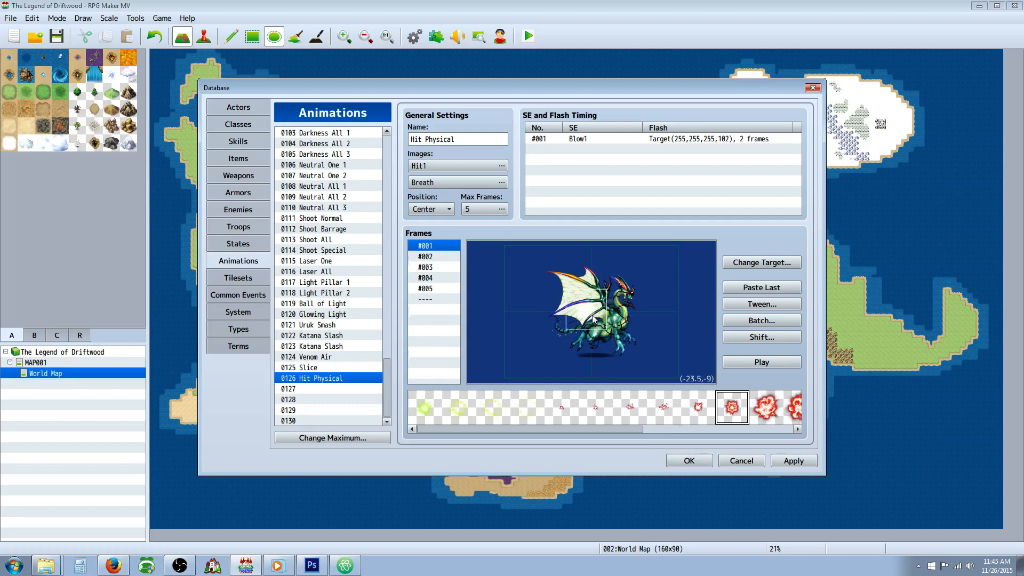
Step: Center the burst cell in frame 1 by setting its X and Y to 0
right_click(583, 311)
left_click(606, 331)
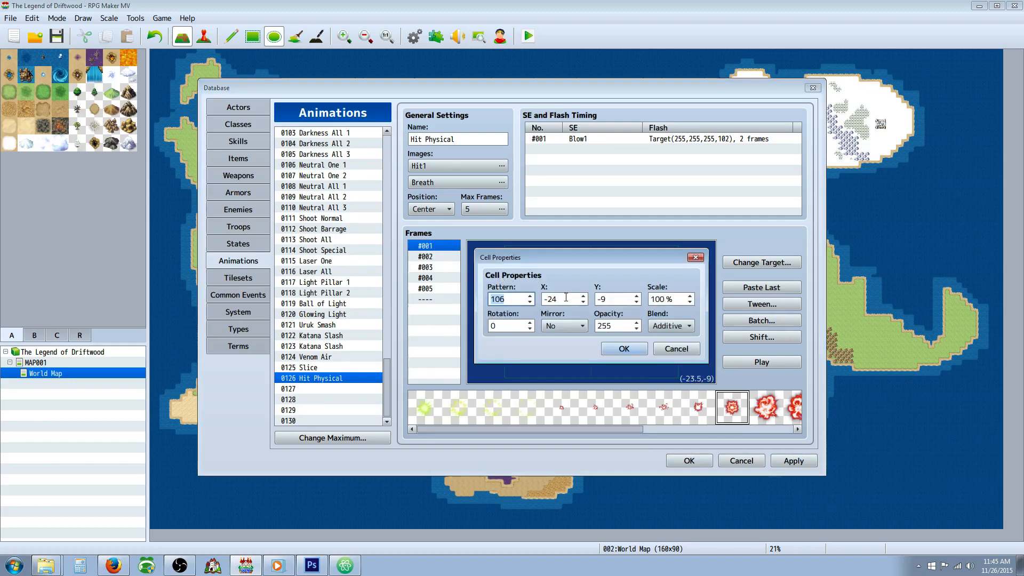
key("Tab")
type("0")
key("Tab")
type("0")
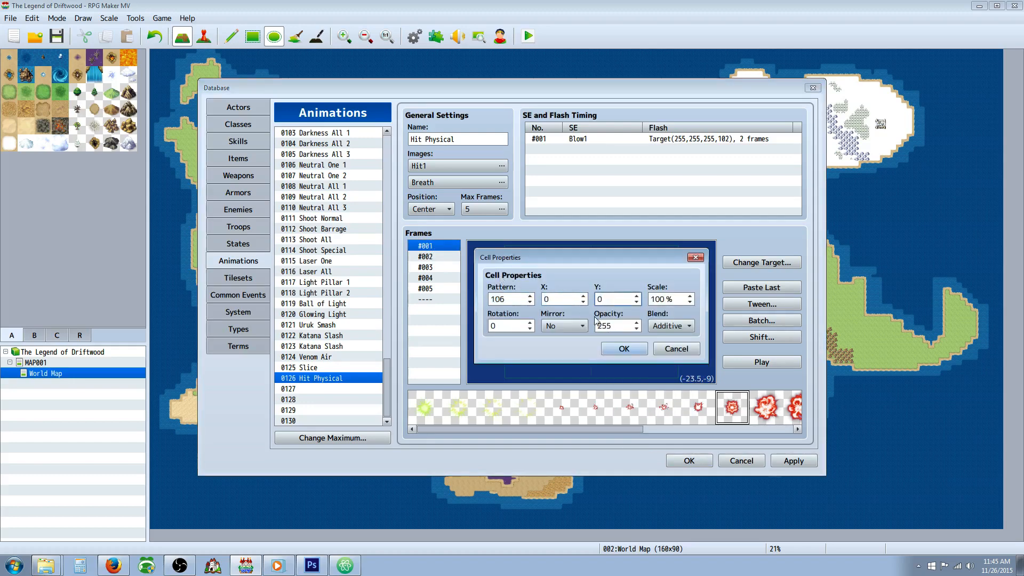
left_click(624, 349)
Step: Check the first three frames and add two cells with the larger red burst pattern 107 to frame 2
left_click(429, 256)
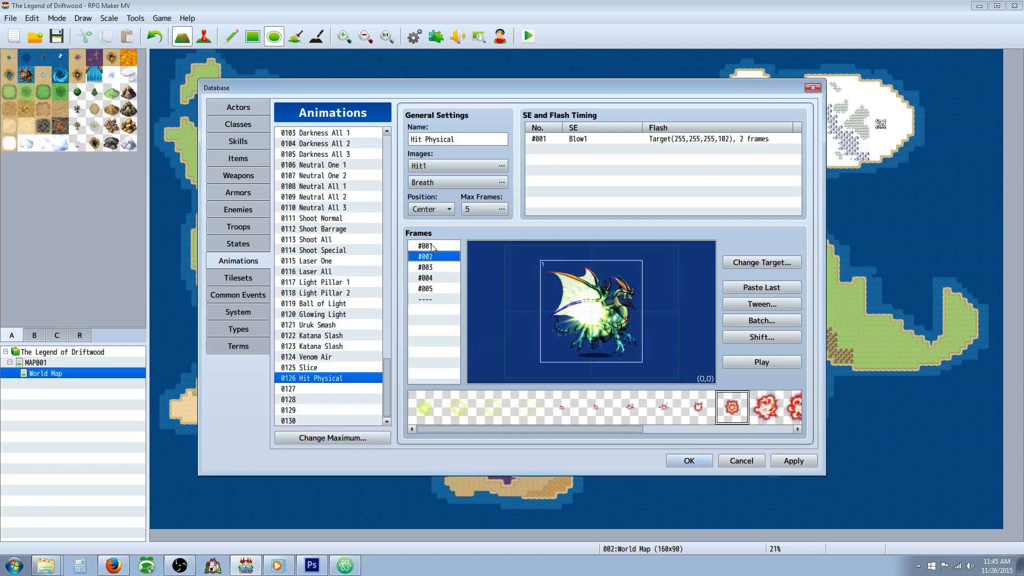
left_click(433, 247)
left_click(430, 256)
left_click(437, 266)
left_click(436, 256)
left_click(761, 409)
right_click(507, 296)
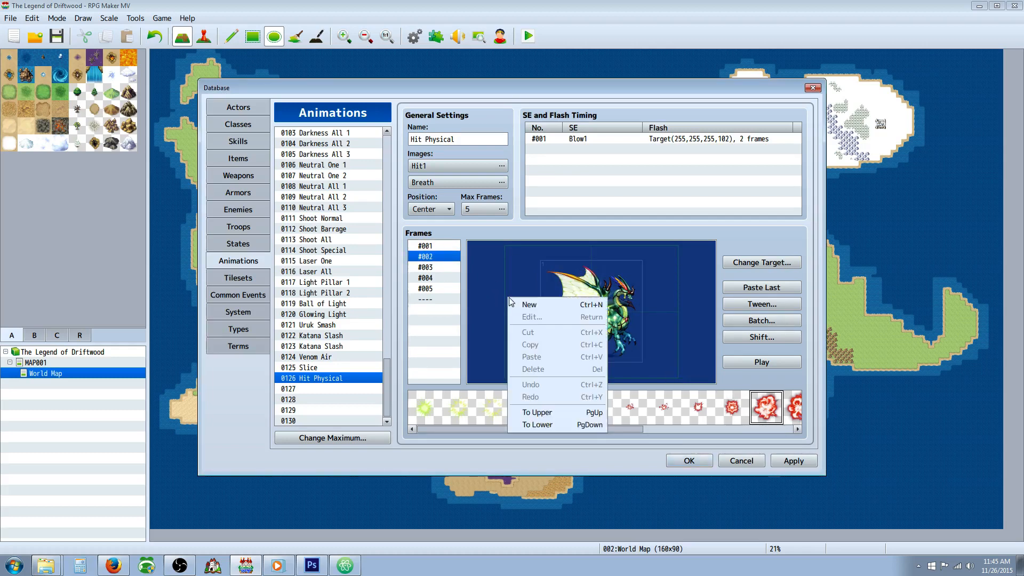
left_click(535, 305)
right_click(494, 295)
left_click(532, 305)
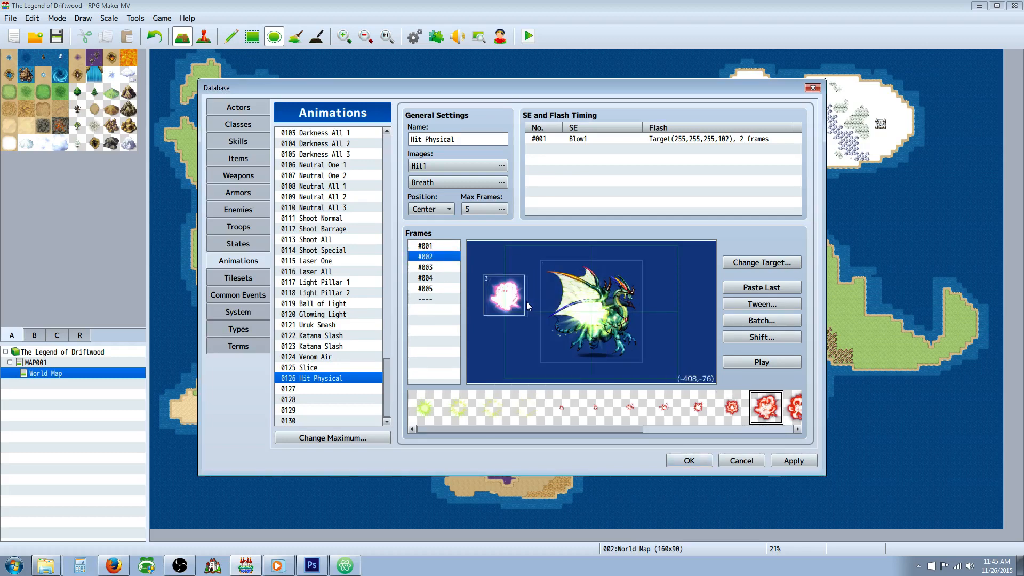
Step: Separate the newest burst cell in frame 2 from the other and set its scale to 150%, rotation to 90 and opacity to 100
left_click_drag(510, 302, 534, 306)
right_click(532, 307)
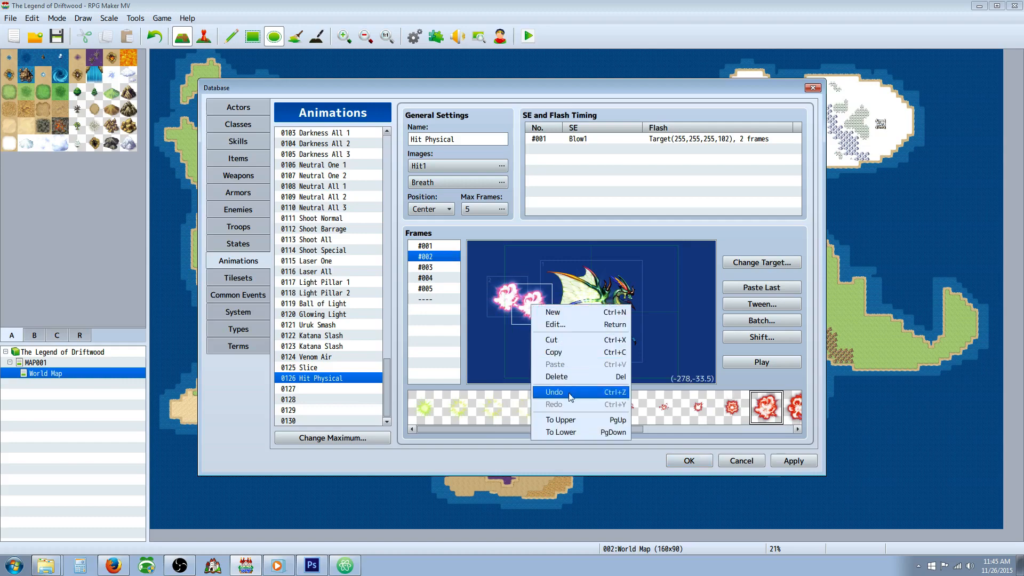
left_click(559, 325)
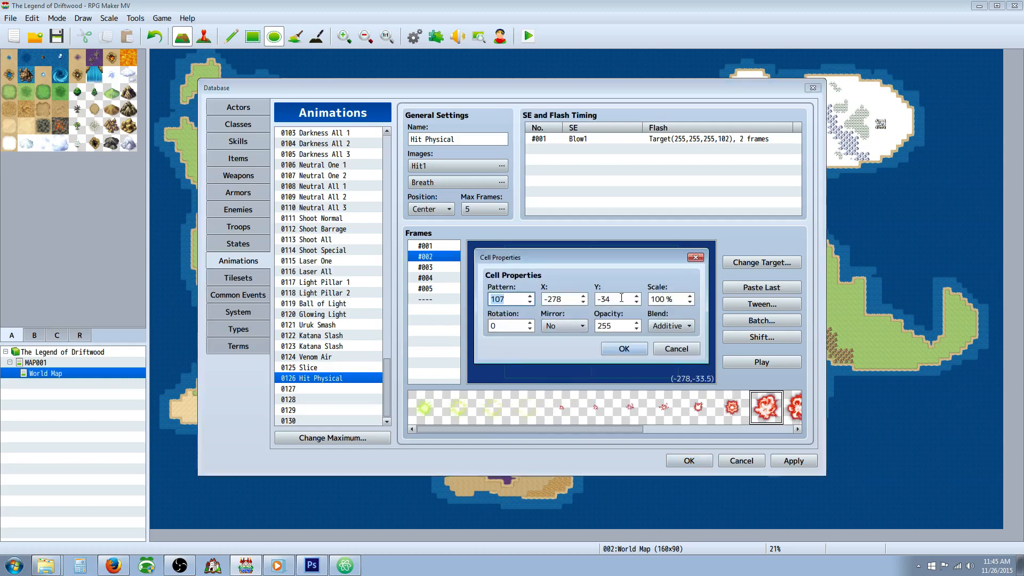
double_click(660, 301)
type("15")
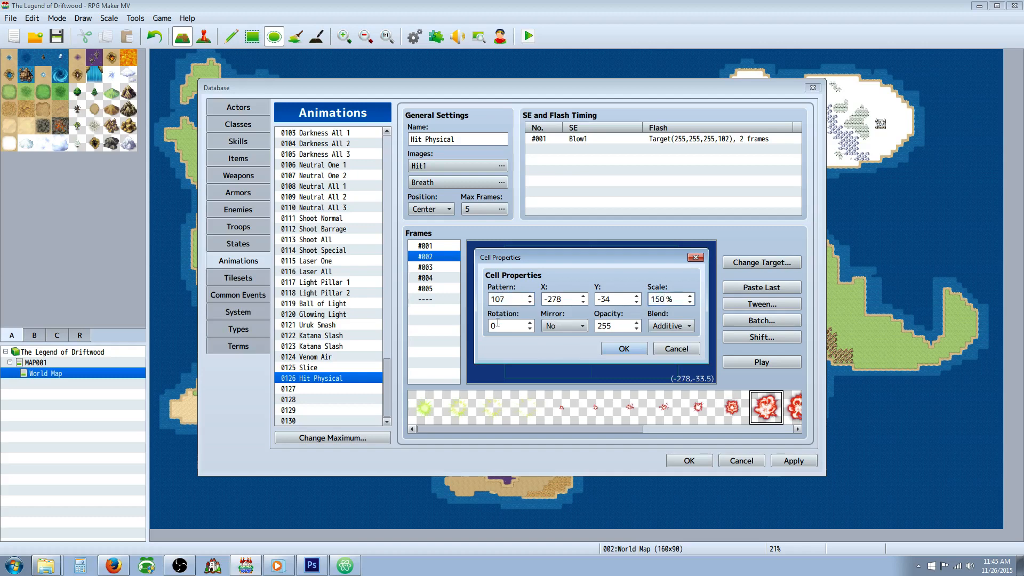
type("0")
double_click(497, 325)
double_click(621, 325)
type("100")
left_click(671, 326)
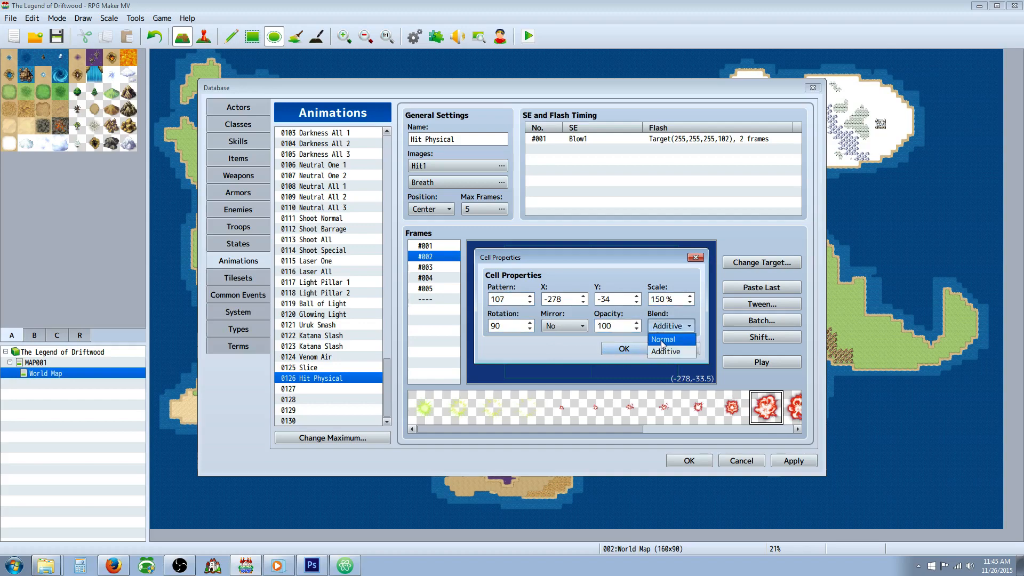
left_click(663, 347)
left_click(608, 348)
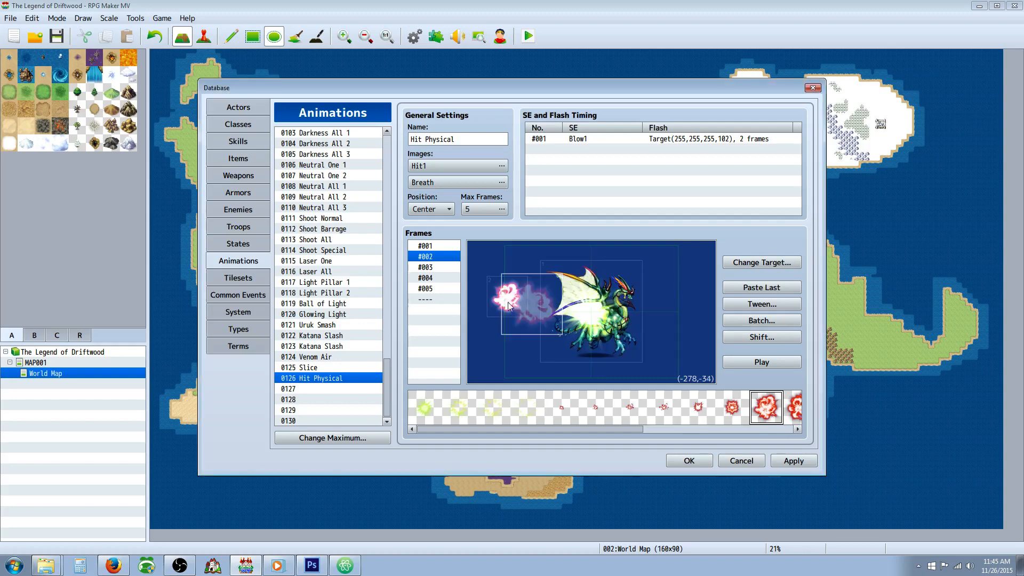
Step: Center the enlarged burst cell in frame 2 by setting its X and Y to 0
right_click(542, 309)
left_click(549, 326)
double_click(568, 299)
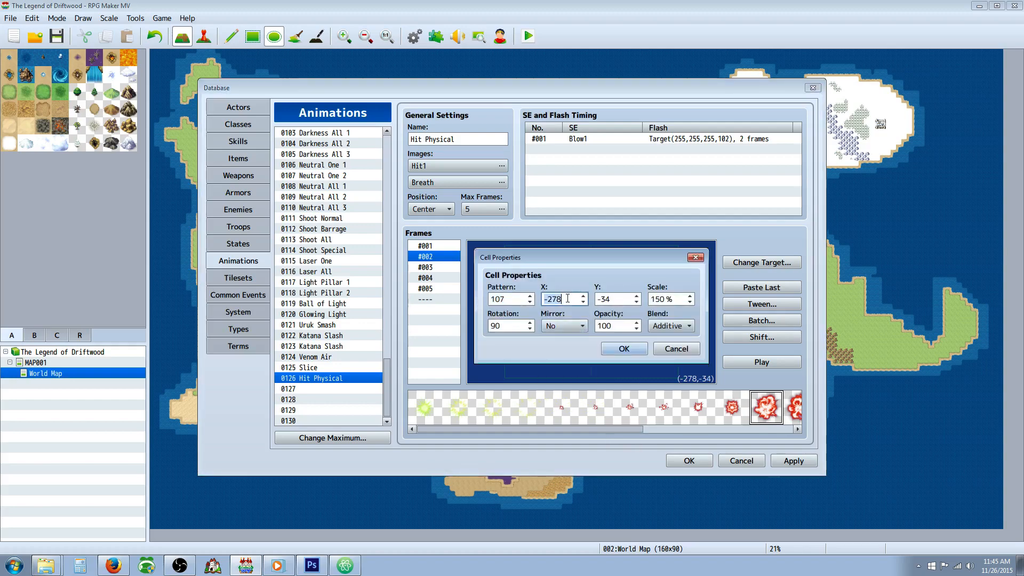
key("Tab")
left_click(618, 349)
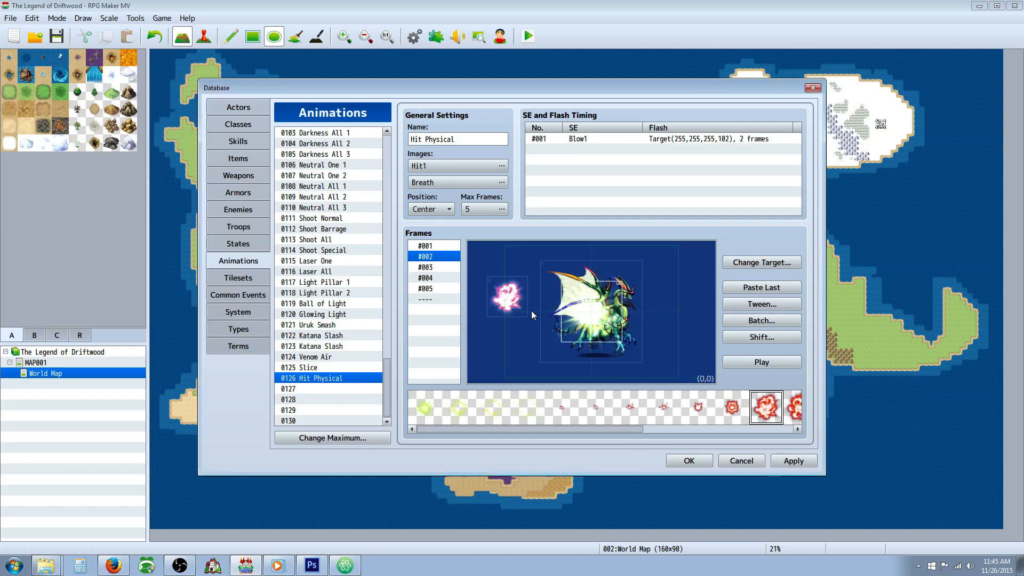
Step: Move the unscaled burst cell in frame 2 onto the dragon, check the enlarged cell's properties and preview the animation
left_click_drag(506, 297, 592, 311)
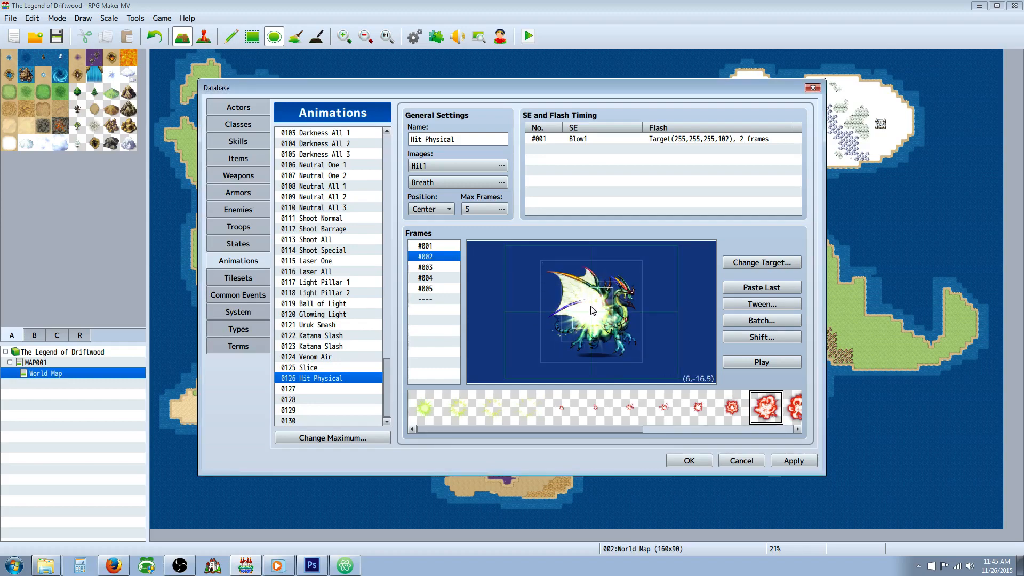
right_click(592, 310)
left_click(613, 327)
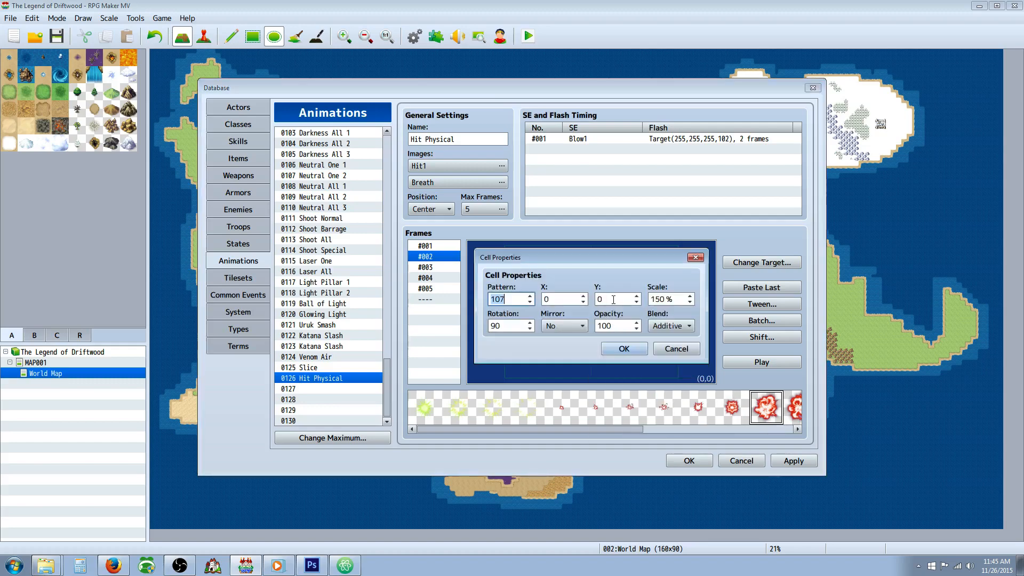
left_click(620, 349)
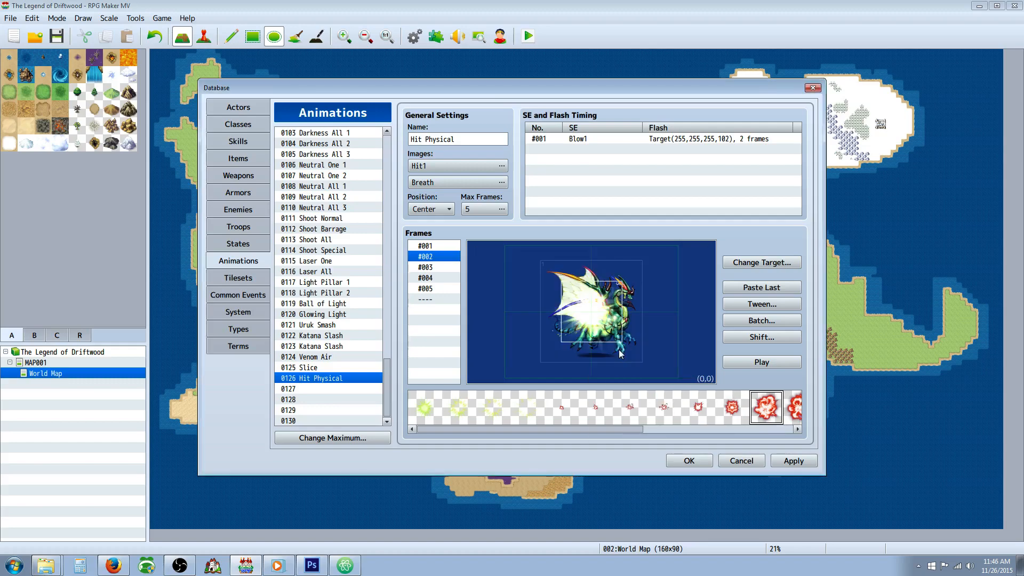
left_click(745, 365)
Step: Add a cell with burst pattern 108 to frame 3 and move it over the dragon
left_click(435, 269)
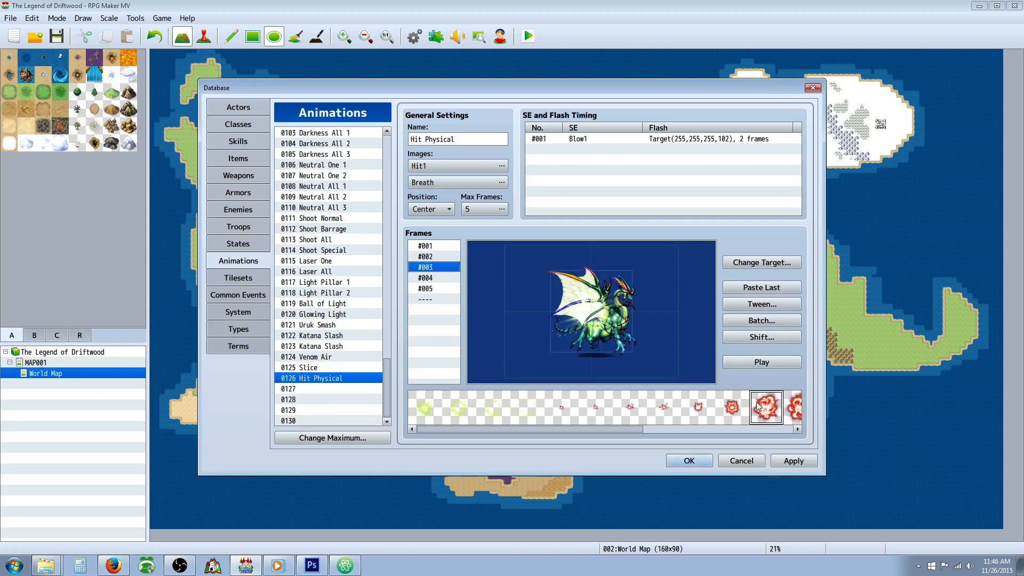
left_click(794, 408)
right_click(501, 299)
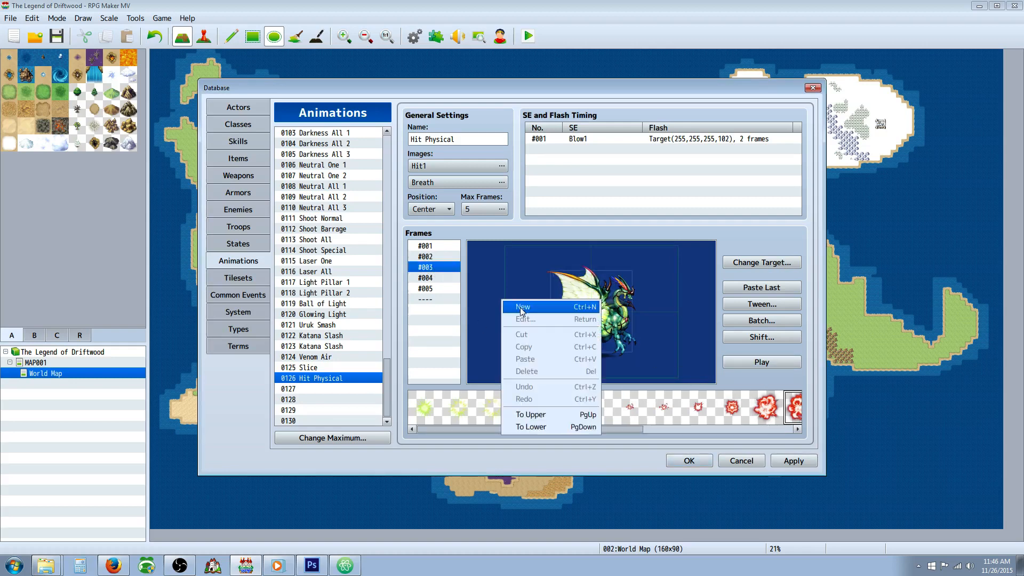
left_click(521, 306)
left_click_drag(521, 308, 596, 317)
right_click(596, 316)
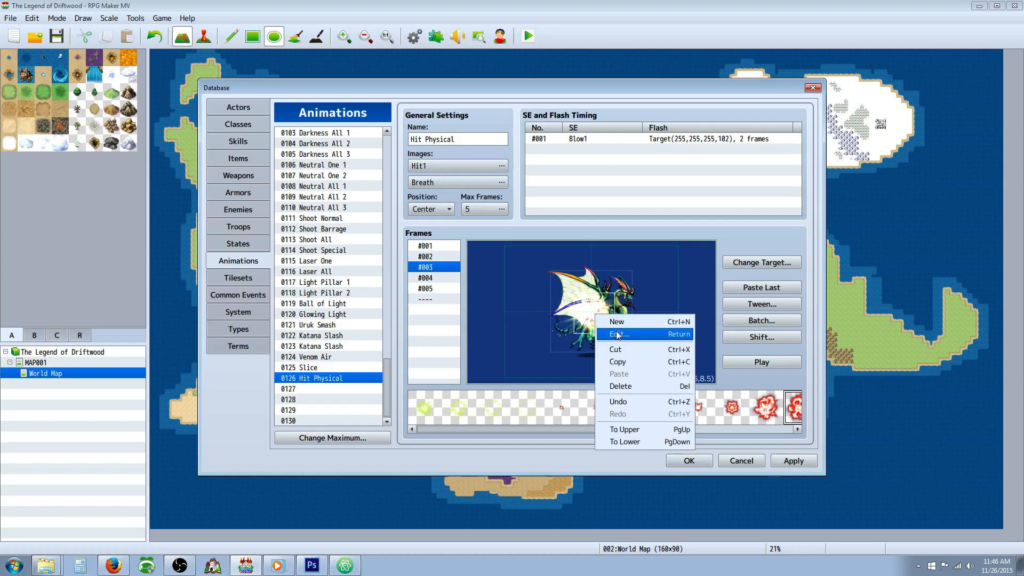
Step: Set the frame 3 burst cell to scale 200%, opacity 150, X 0 and Y 0, and preview the animation
left_click(617, 334)
left_click_drag(670, 298, 650, 297)
type("200")
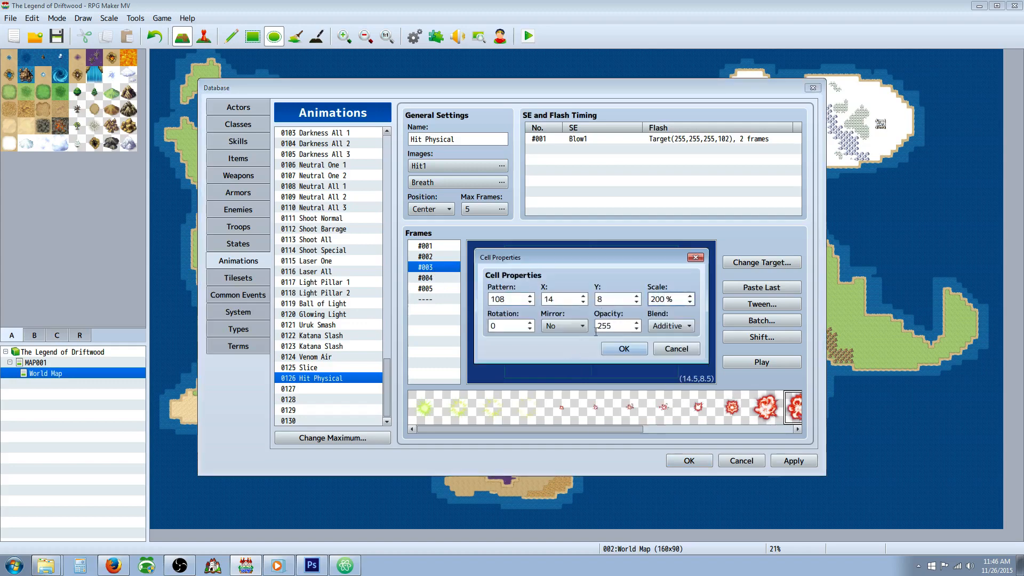
double_click(602, 326)
type("150")
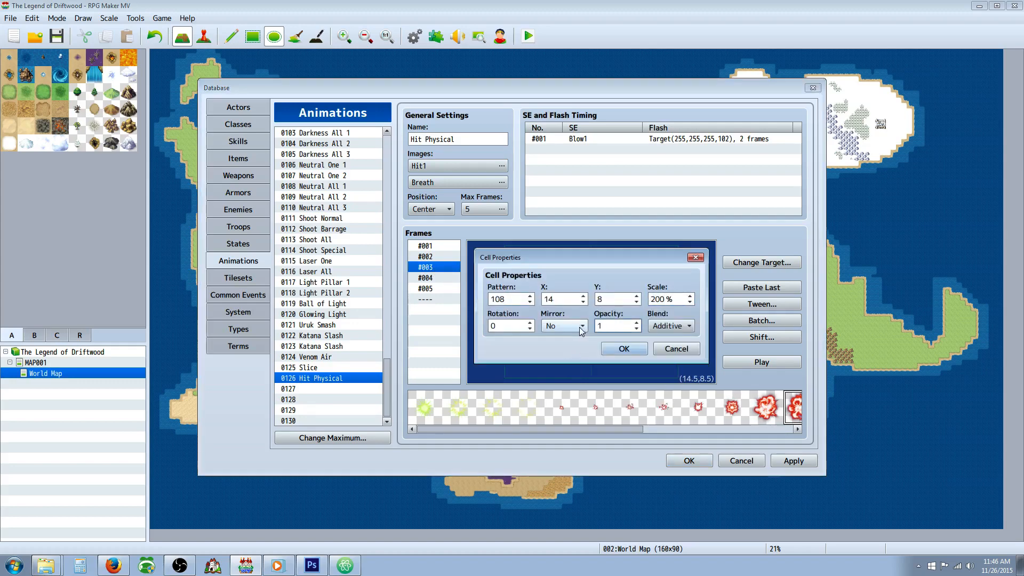
double_click(552, 299)
type("0")
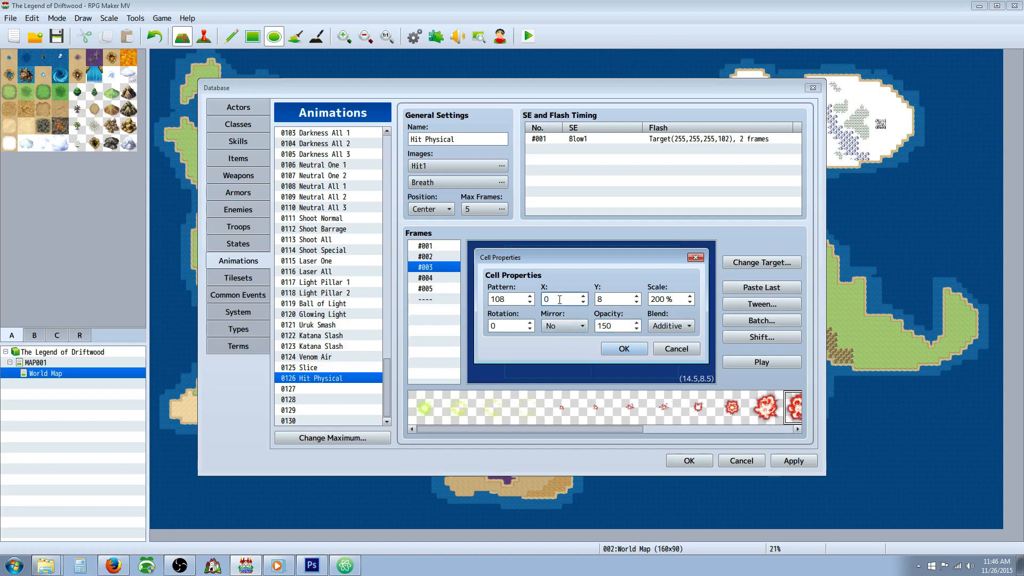
key("Tab")
type("0")
left_click(613, 349)
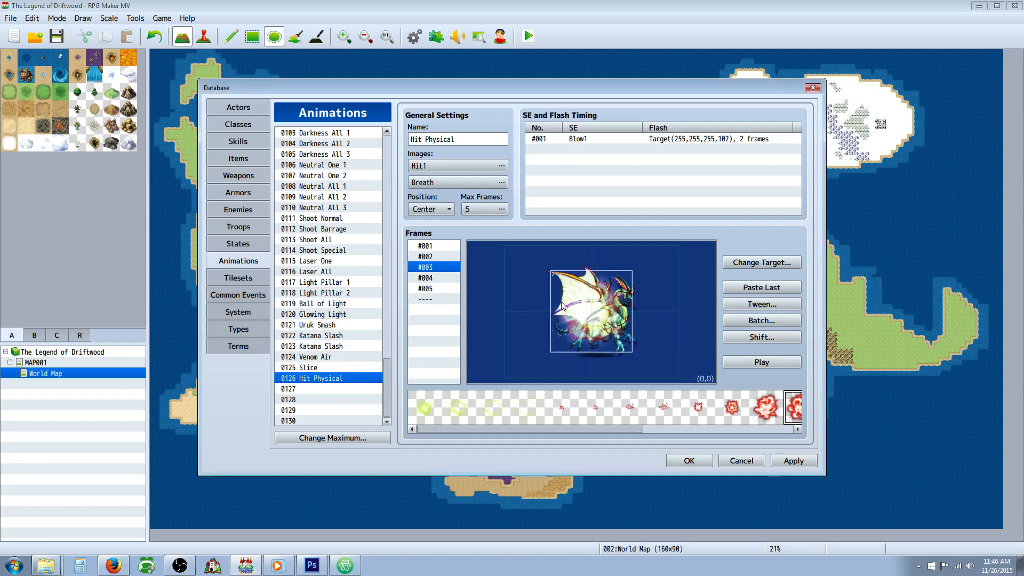
left_click(761, 362)
Step: Add a cell with burst pattern 109 to frame 4
left_click(442, 277)
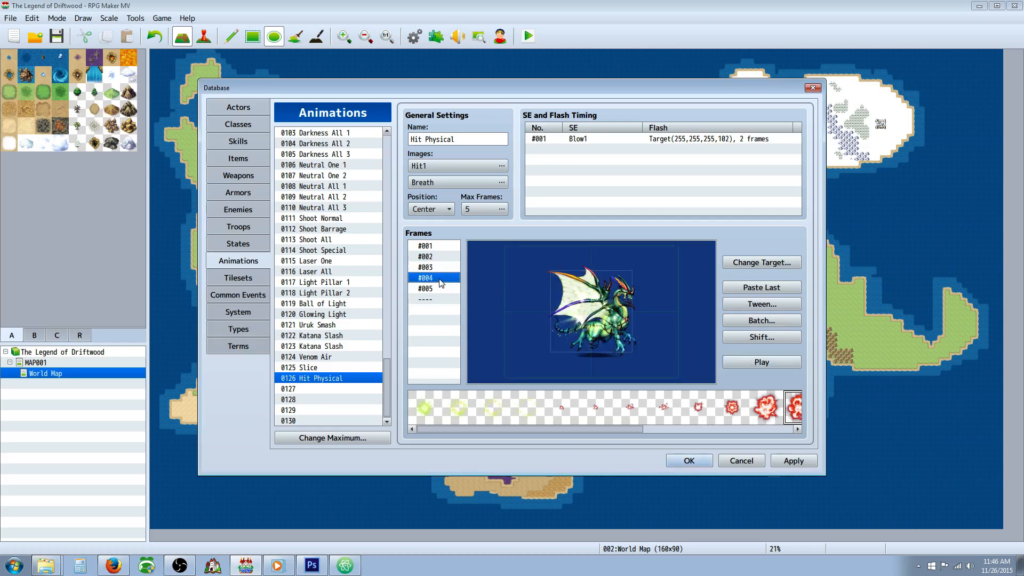
left_click_drag(625, 430, 696, 435)
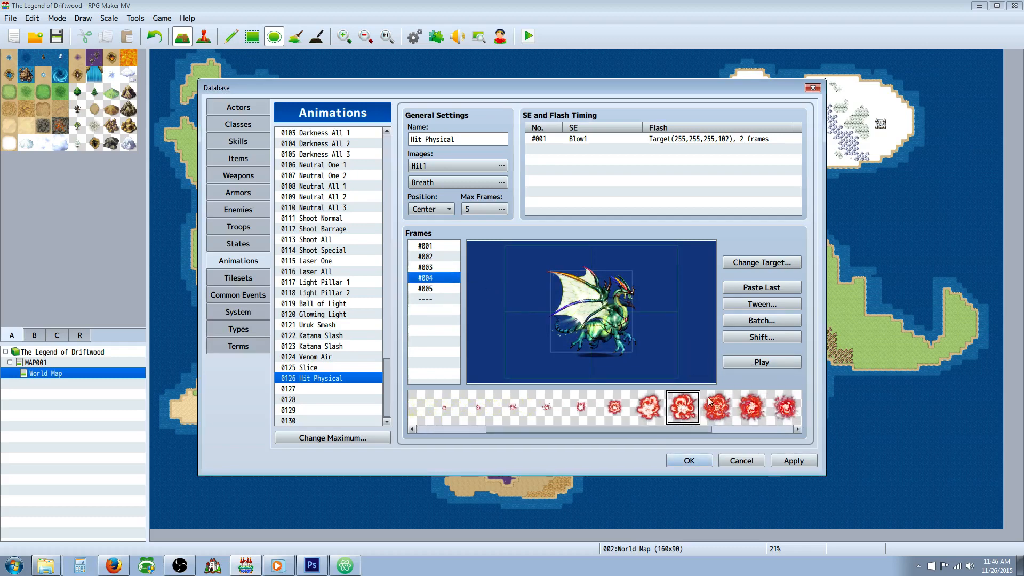
right_click(511, 302)
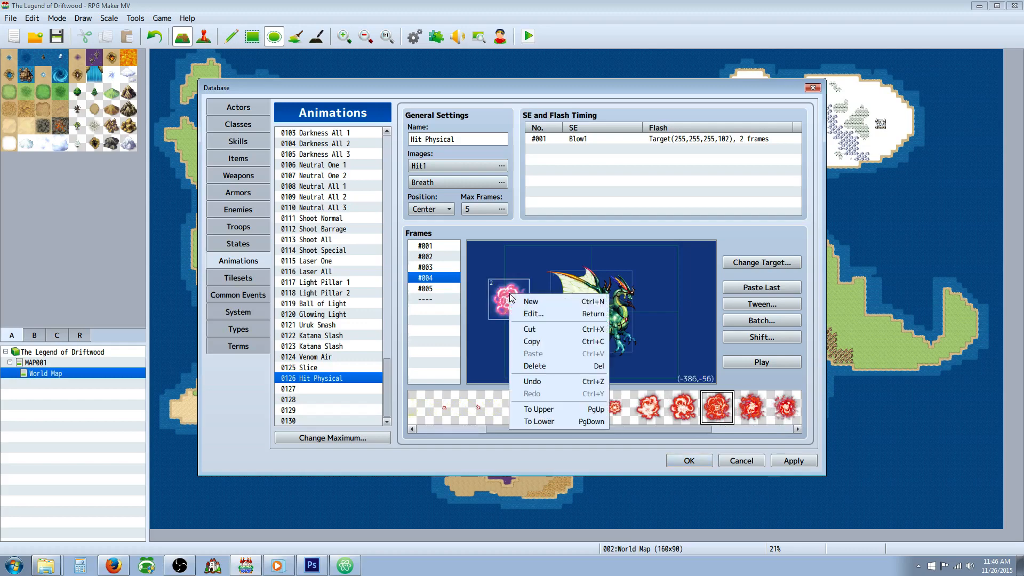
Step: Set the frame 4 burst cell to scale 250%, opacity 200, X 0 and Y 0, and preview the animation
left_click(533, 308)
type("250")
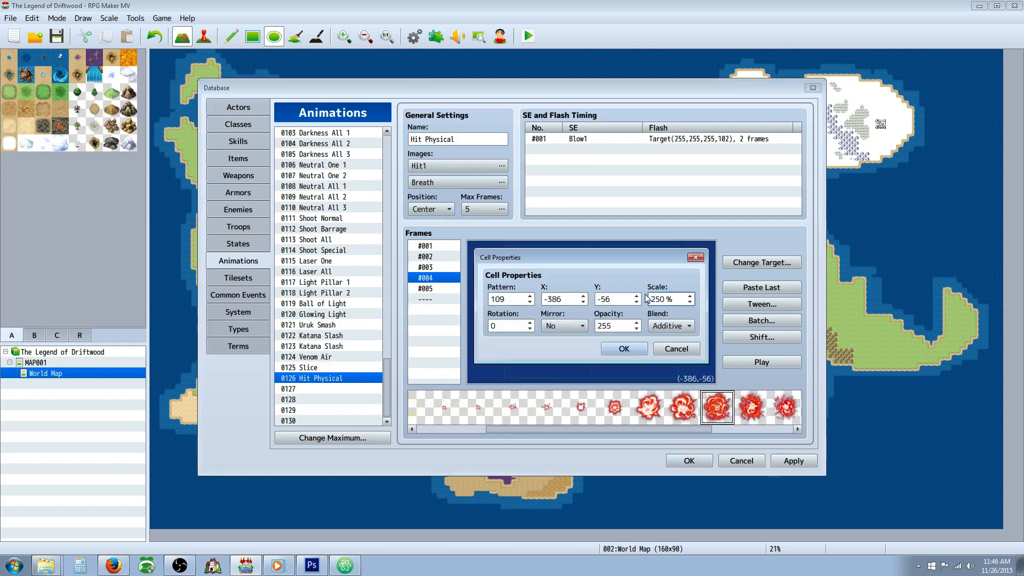
double_click(620, 324)
type("200")
double_click(567, 299)
type("0")
key("Tab")
type("0")
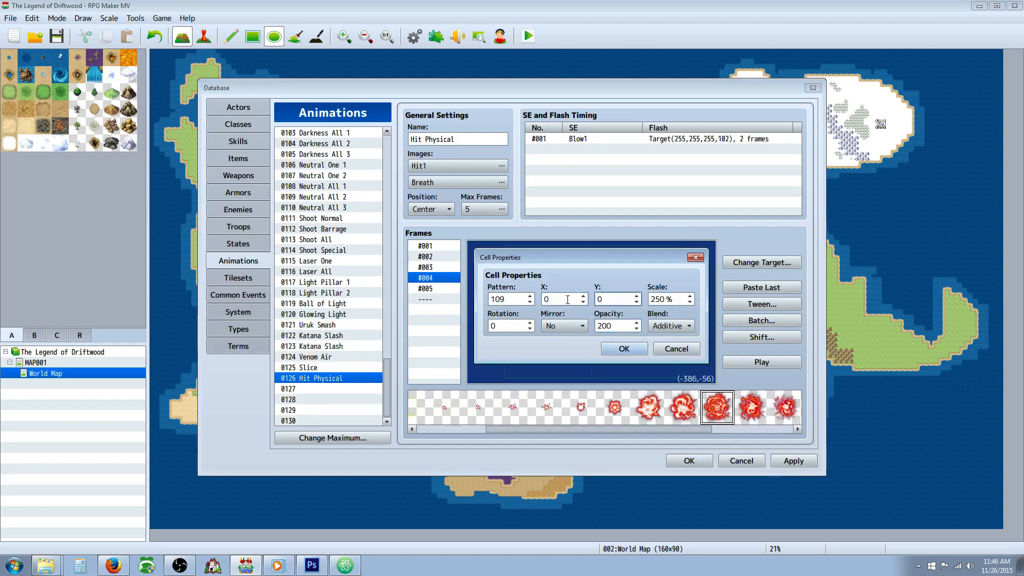
left_click(620, 348)
left_click(749, 364)
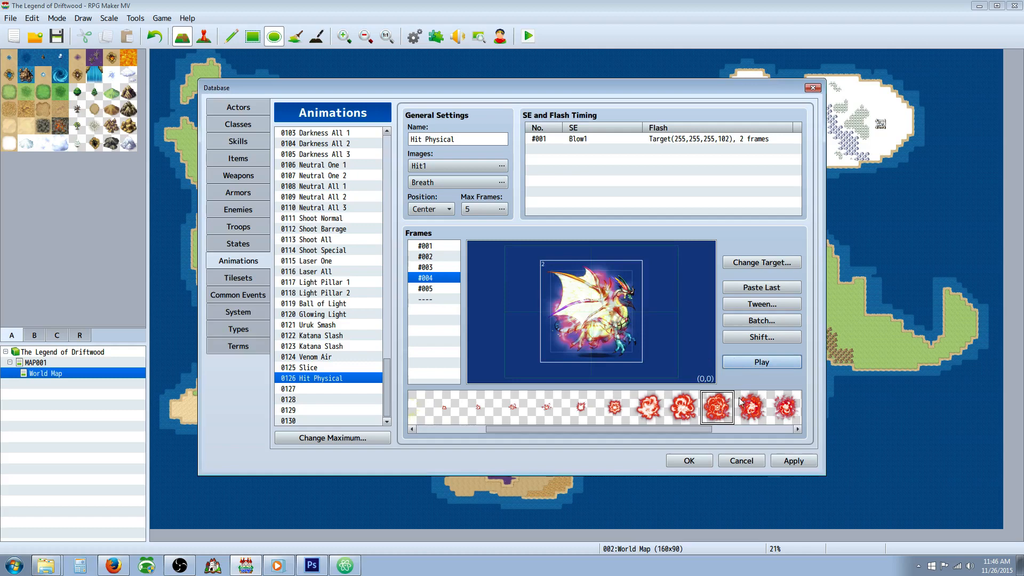
Step: Add a cell with burst pattern 110 to frame 5
left_click(434, 288)
left_click(780, 419)
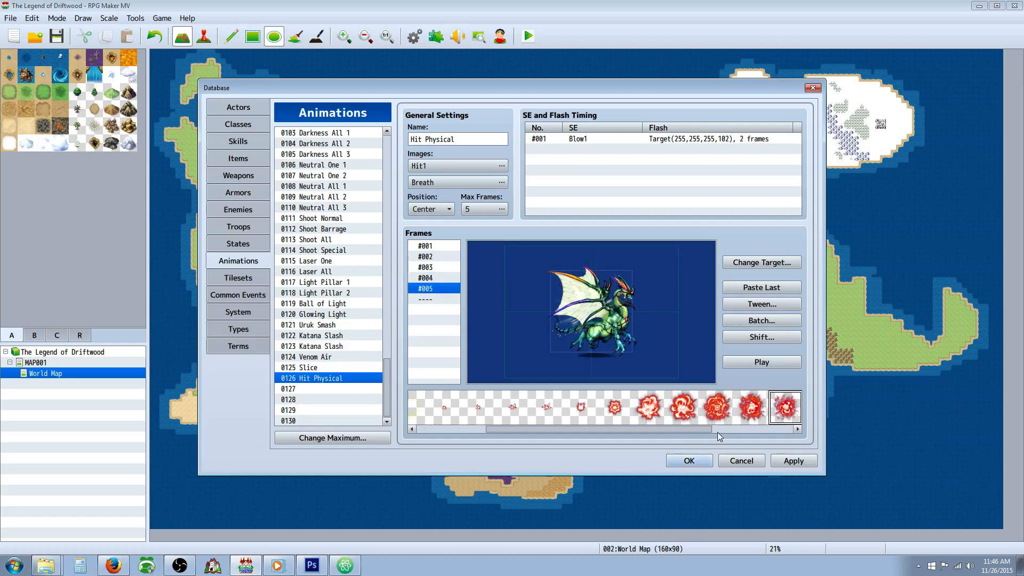
scroll(715, 427, "right", 3)
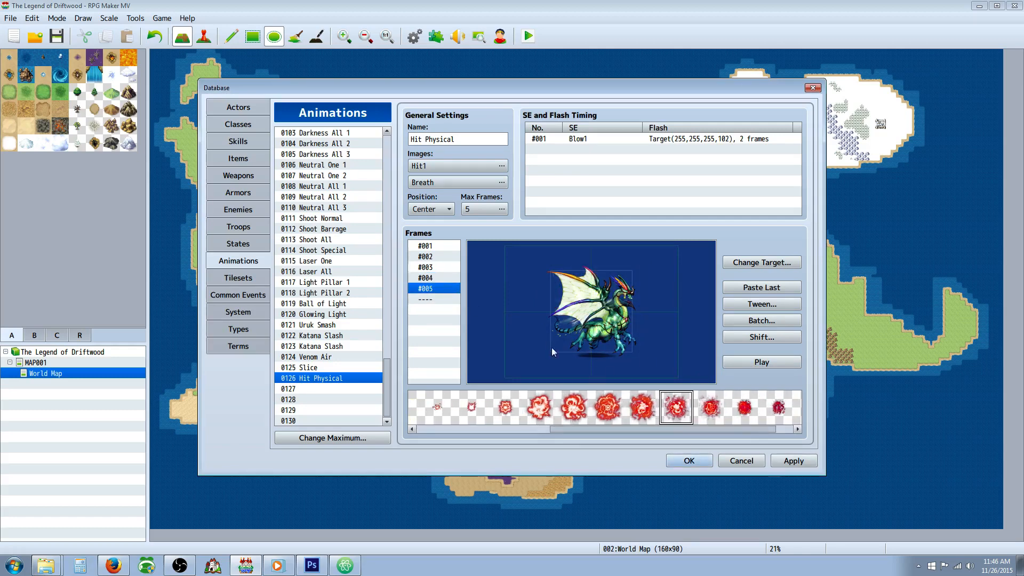
right_click(500, 272)
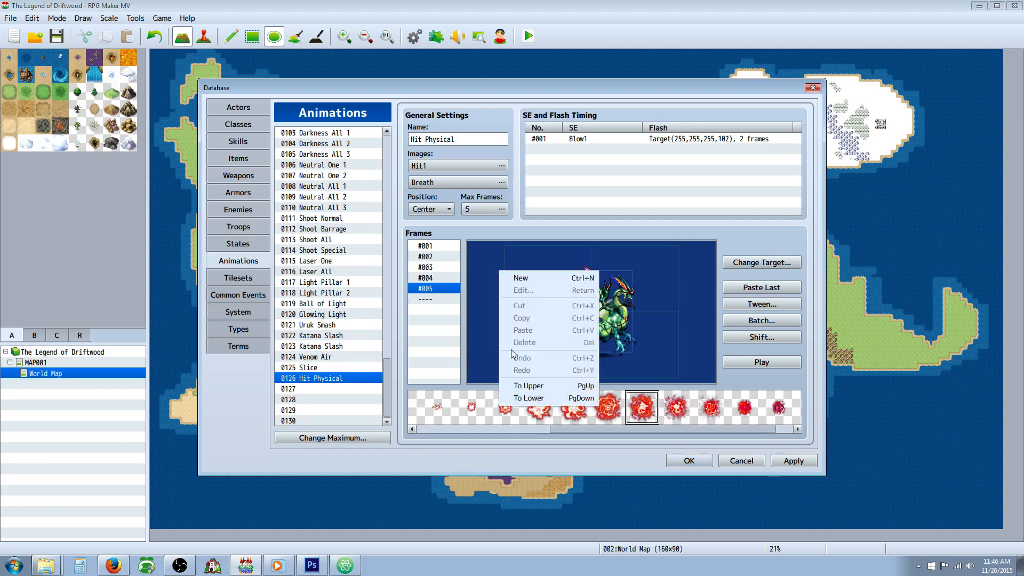
left_click(518, 280)
Step: Center the frame 5 burst cell at X 0 and Y 0 and set its scale to 300%
right_click(496, 268)
left_click(516, 288)
left_click(575, 298)
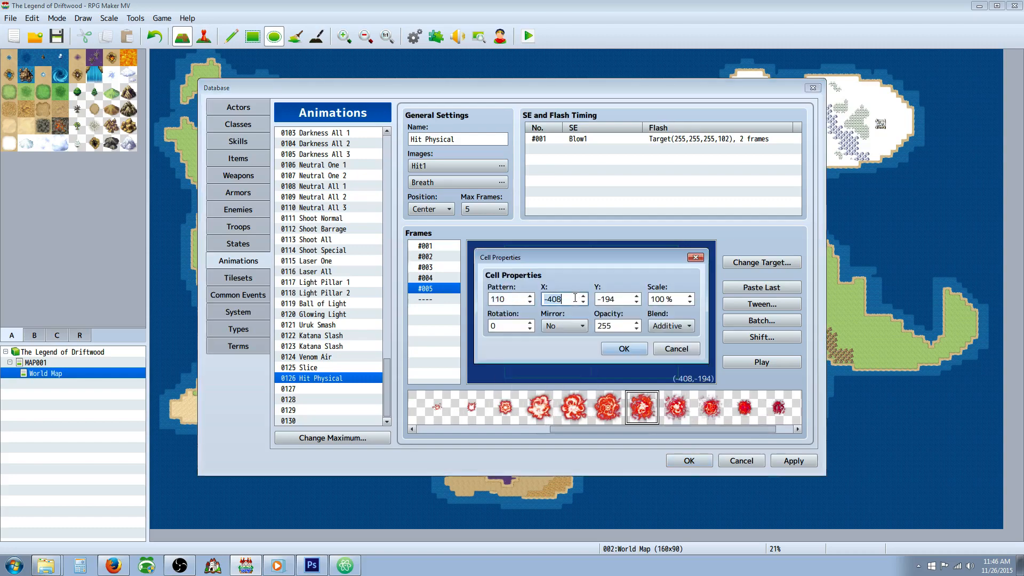
type("0")
key("Tab")
type("0")
key("Tab")
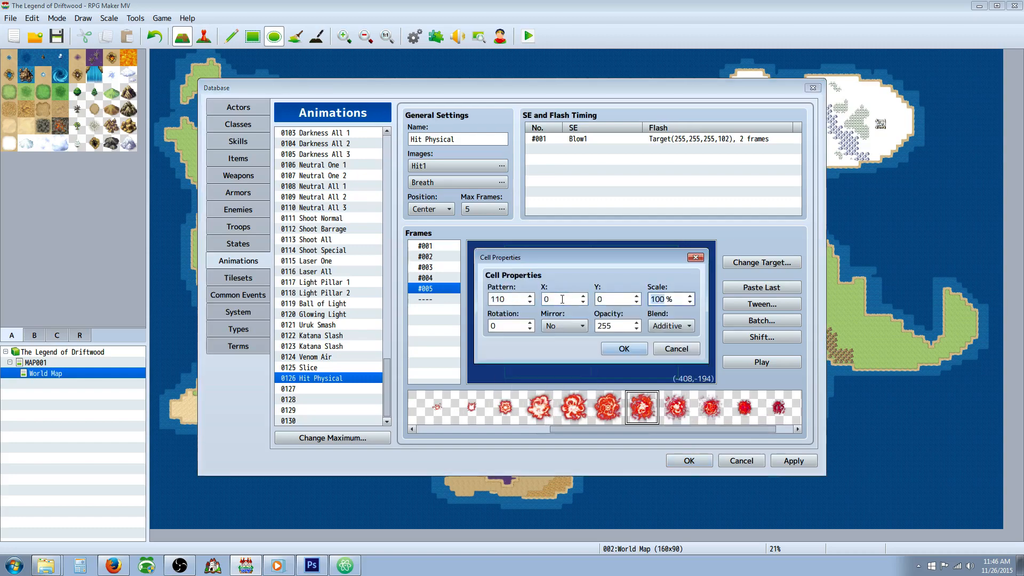
type("300")
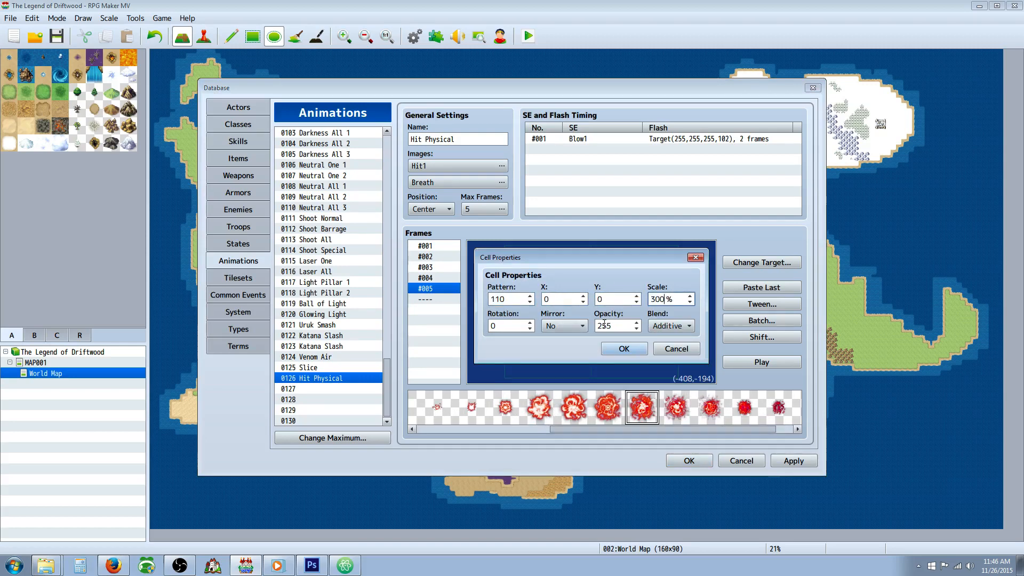
Step: Set the frame 5 burst cell's opacity to 150, choose its mirror setting and preview the animation
double_click(604, 326)
type("150")
left_click(569, 326)
left_click(566, 344)
left_click(624, 348)
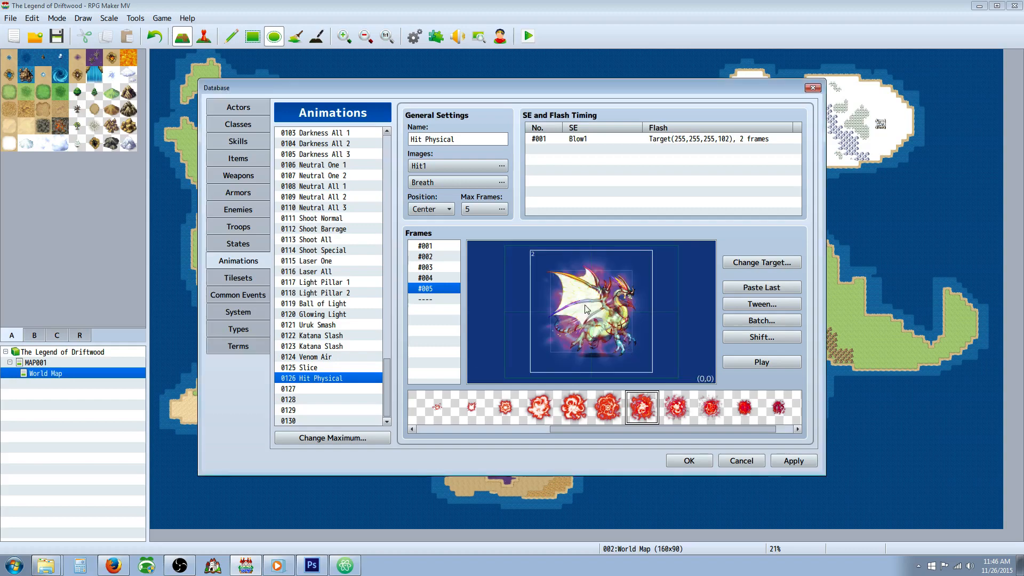
left_click(777, 363)
Step: Review the Blow1 sound used in the animation's SE and flash timing, and play the whole animation
right_click(581, 138)
left_click(598, 150)
left_click(710, 119)
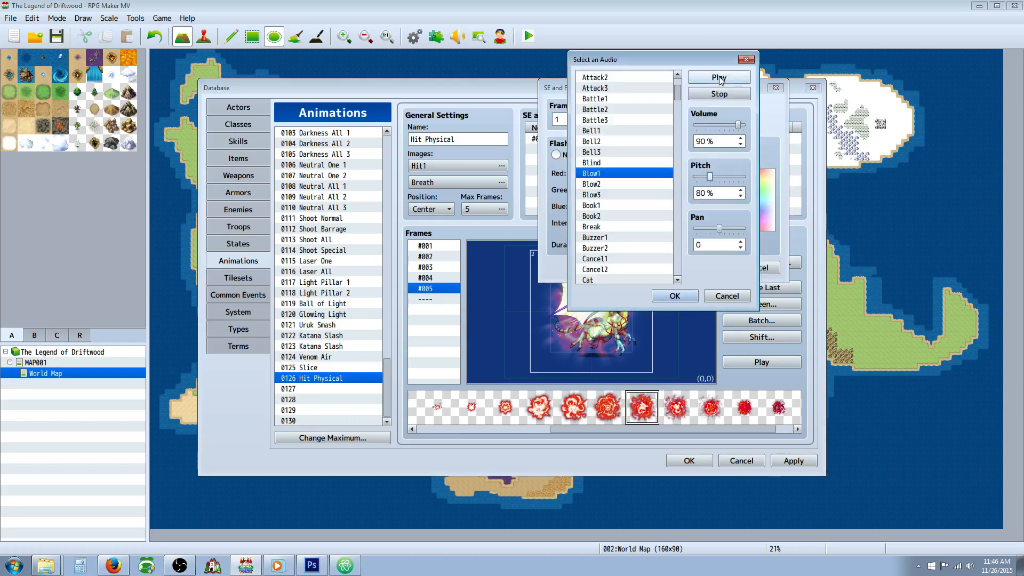
left_click(680, 294)
left_click(703, 266)
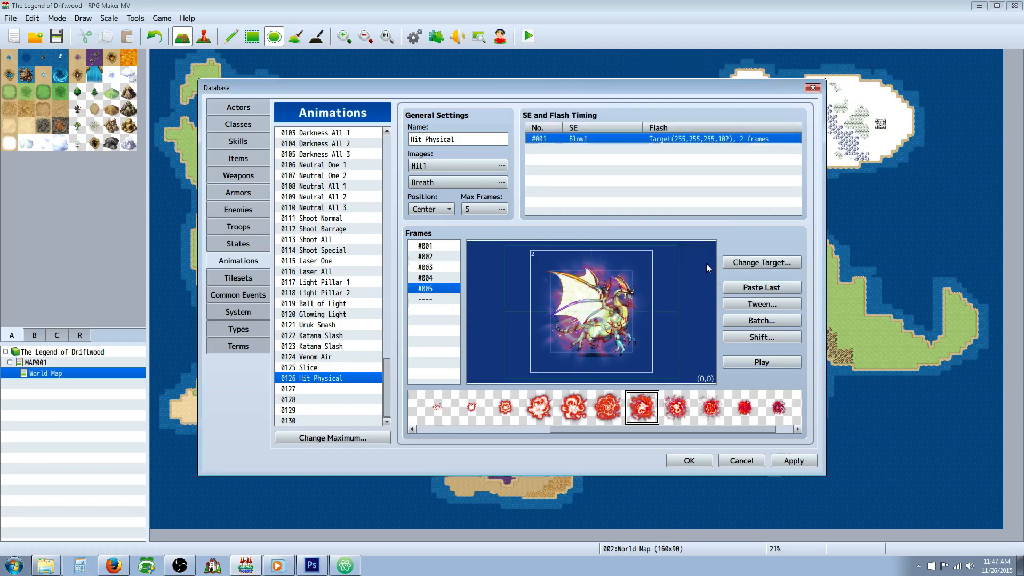
left_click(758, 362)
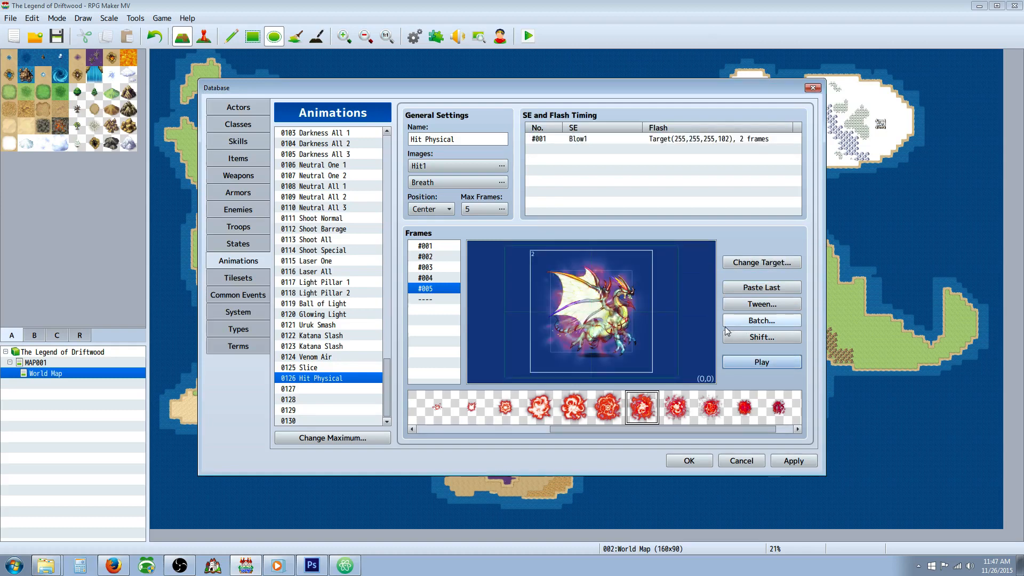
Step: Rename the Hit Physical copy in slot 0126 to Hit Mace and apply the database changes
triple_click(477, 141)
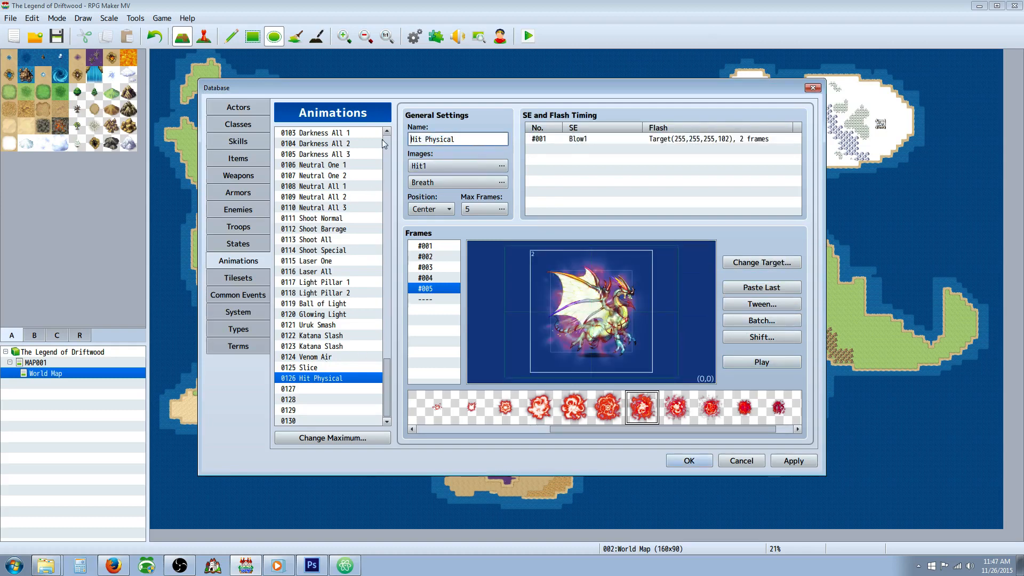
type("Hit Mace")
left_click(796, 458)
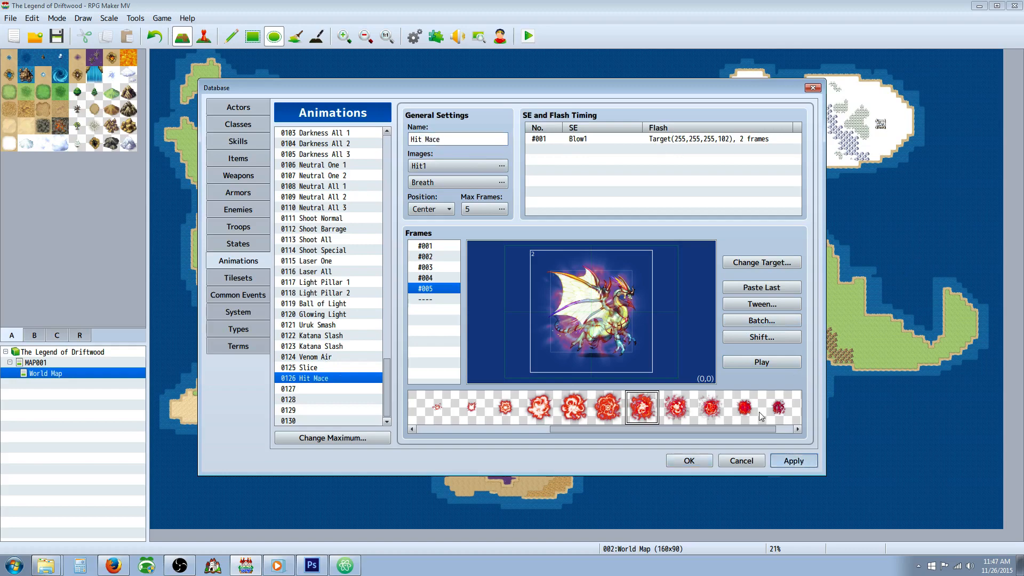
Step: Assign the Hit Mace animation to the Light Mace weapon and apply the change
left_click(233, 109)
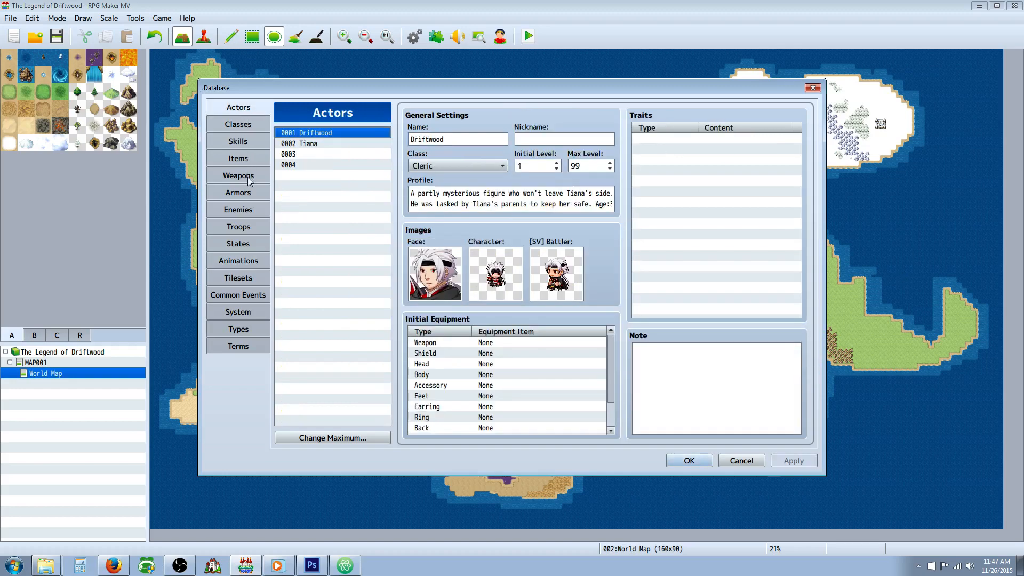
left_click(247, 177)
left_click(471, 232)
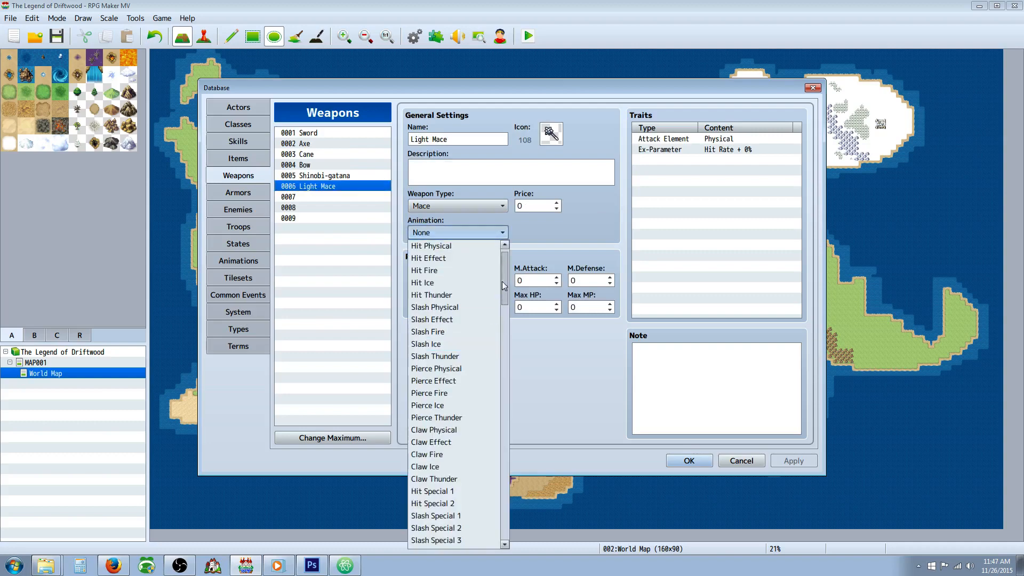
left_click_drag(503, 286, 507, 512)
left_click(453, 491)
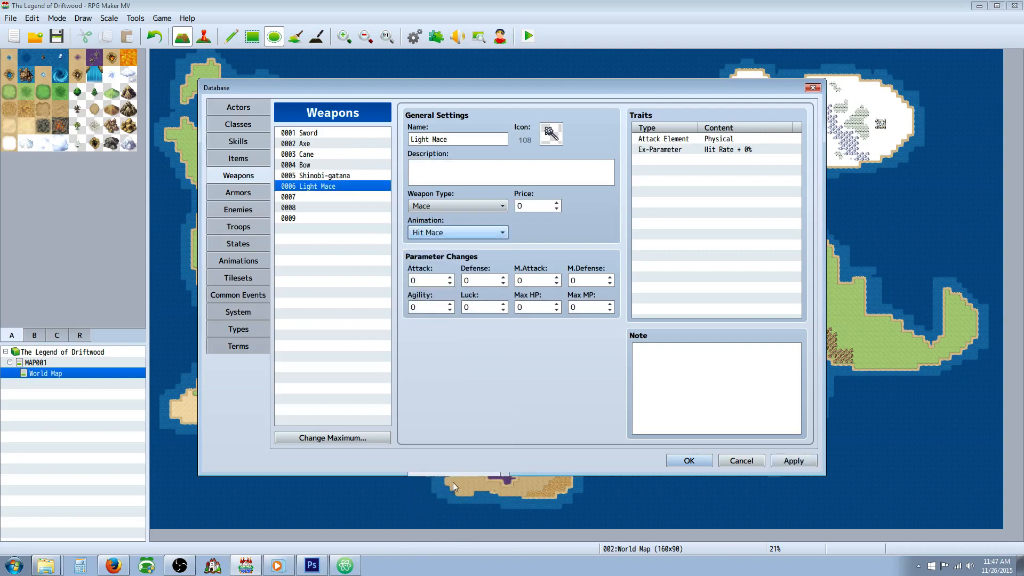
left_click(800, 462)
left_click(446, 169)
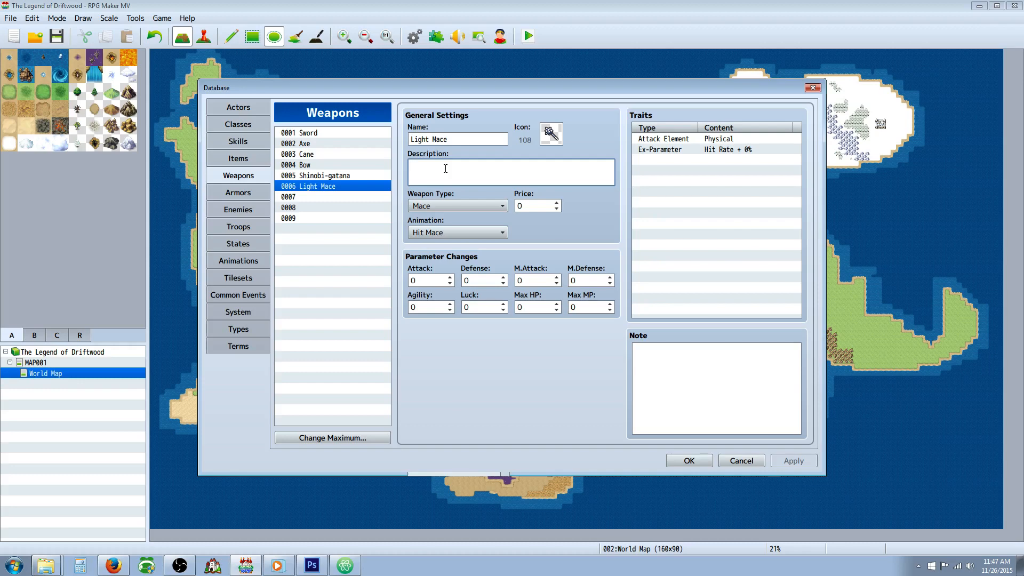
type("G")
key("BackSpace")
key("BackSpace")
key("BackSpace")
key("BackSpace")
key("BackSpace")
type("A powerful weapon")
key("BackSpace")
key("BackSpace")
key("BackSpace")
key("BackSpace")
key("BackSpace")
key("BackSpace")
key("BackSpace")
key("BackSpace")
key("BackSpace")
key("BackSpace")
key("BackSpace")
key("BackSpace")
key("BackSpace")
key("BackSpace")
key("BackSpace")
key("BackSpace")
Step: Enter ATK+15 as the Light Mace's description and set its Attack parameter to 15
type("ATK+15")
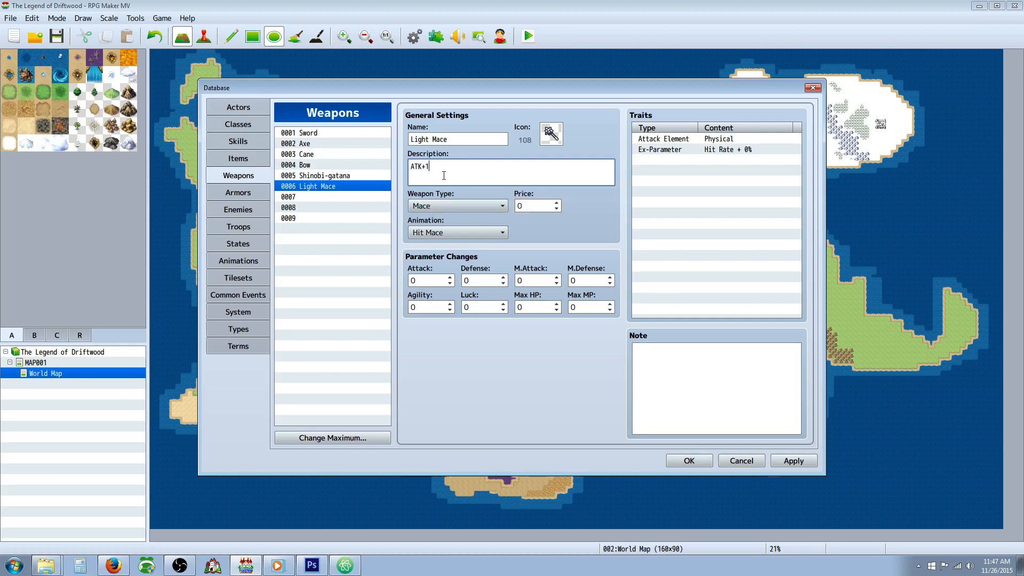
double_click(427, 282)
type("15")
Step: Change the Light Mace's description to ATK+20, set its Attack parameter to 20, and apply the change
left_click(496, 172)
double_click(427, 281)
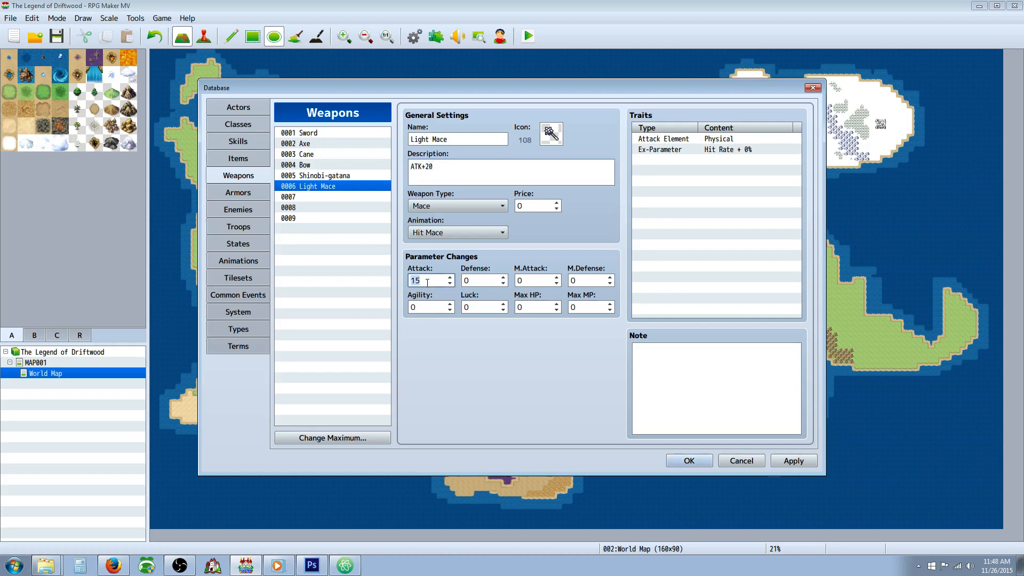
type("20")
left_click(794, 461)
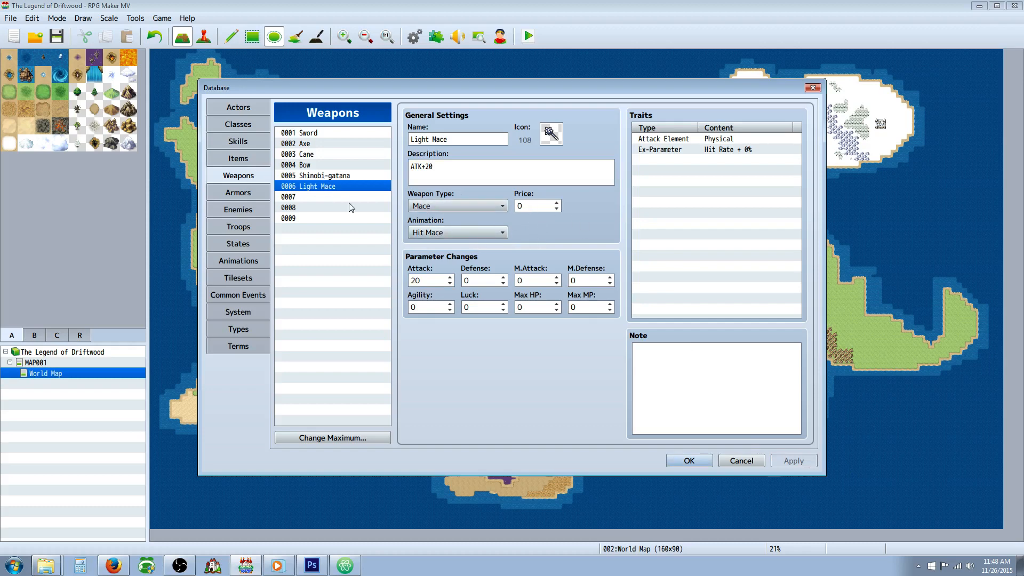
Step: Check the Axe and Bow entries for comparison, set the Light Mace's price to 500, and apply the change
left_click(318, 144)
left_click(318, 166)
left_click(319, 187)
left_click(536, 207)
type("500")
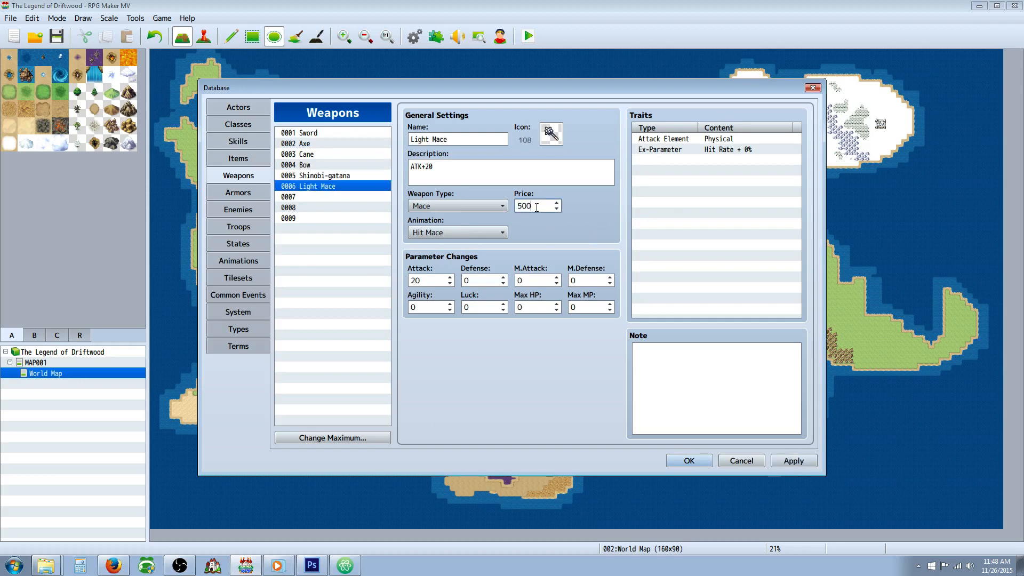
left_click(791, 461)
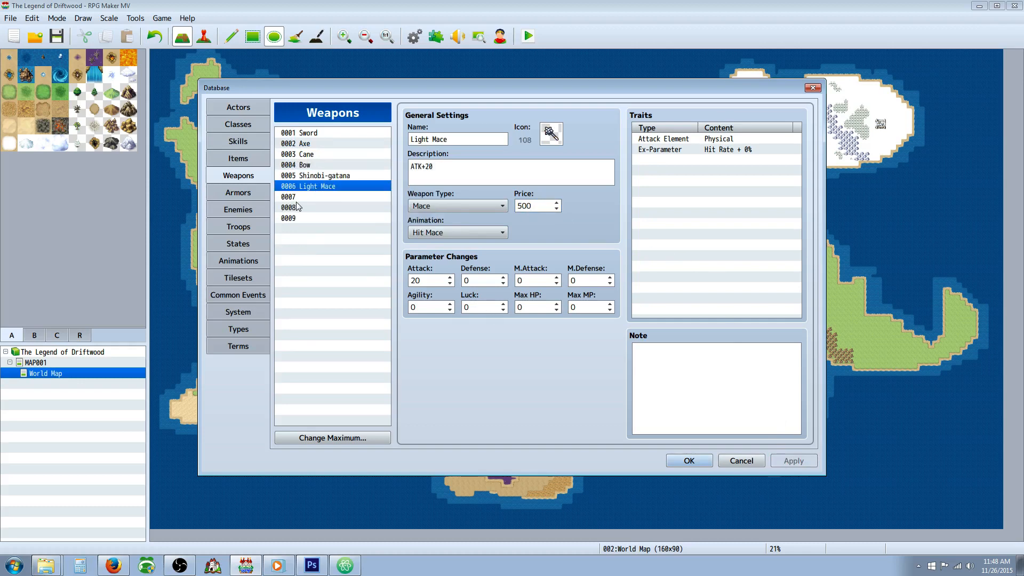
Step: Set the class of the actor Driftwood to Ronin
left_click(250, 125)
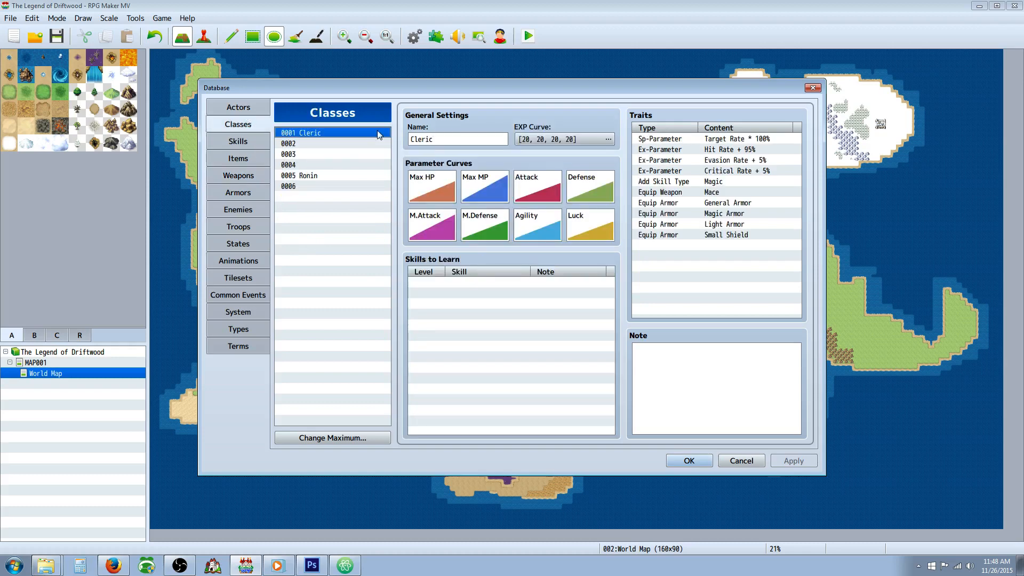
left_click(243, 108)
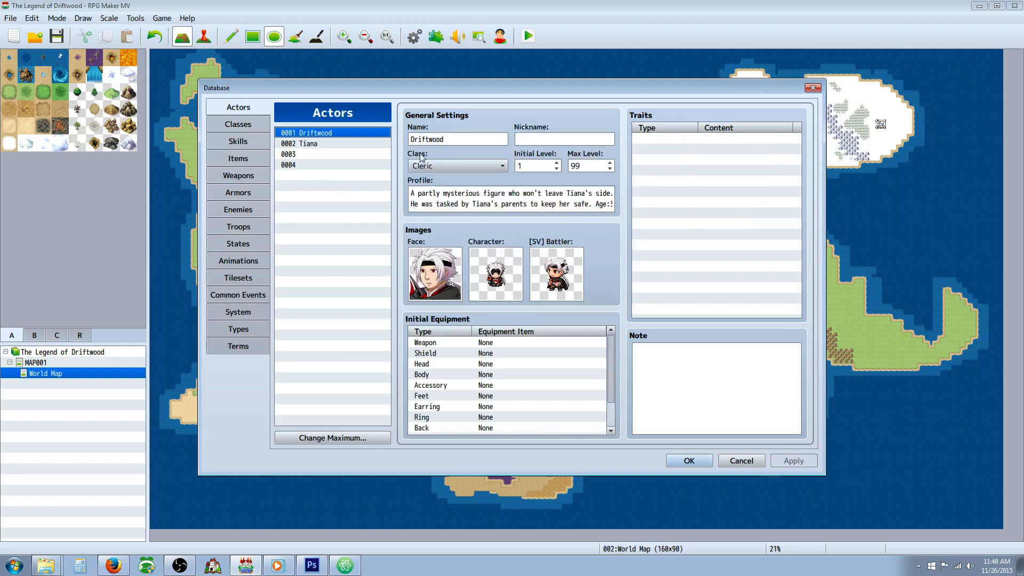
left_click(452, 163)
left_click(452, 228)
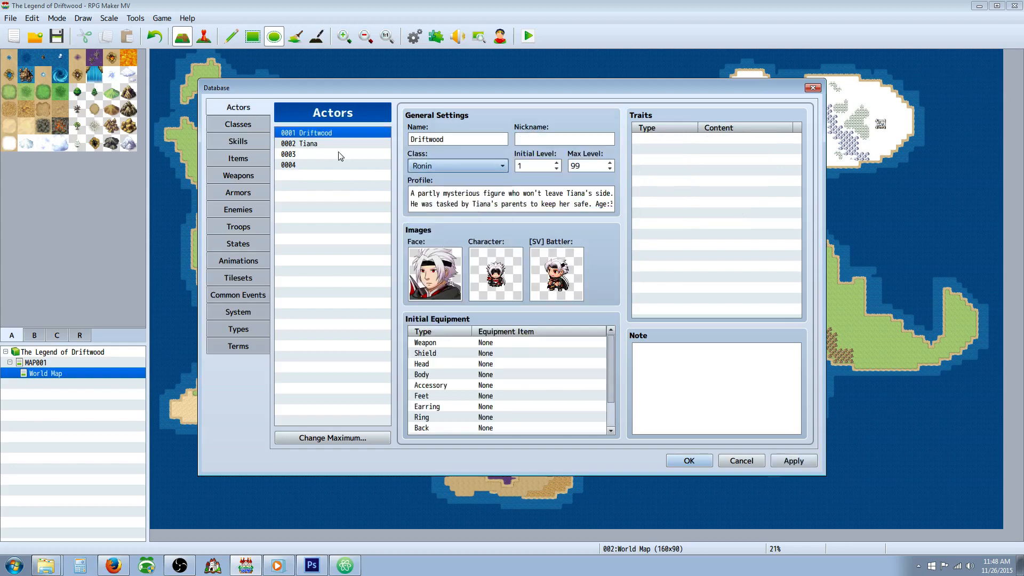
Step: Give the actor Tiana, a Cleric, the Light Mace as her initial weapon
left_click(305, 145)
left_click(441, 165)
left_click(441, 166)
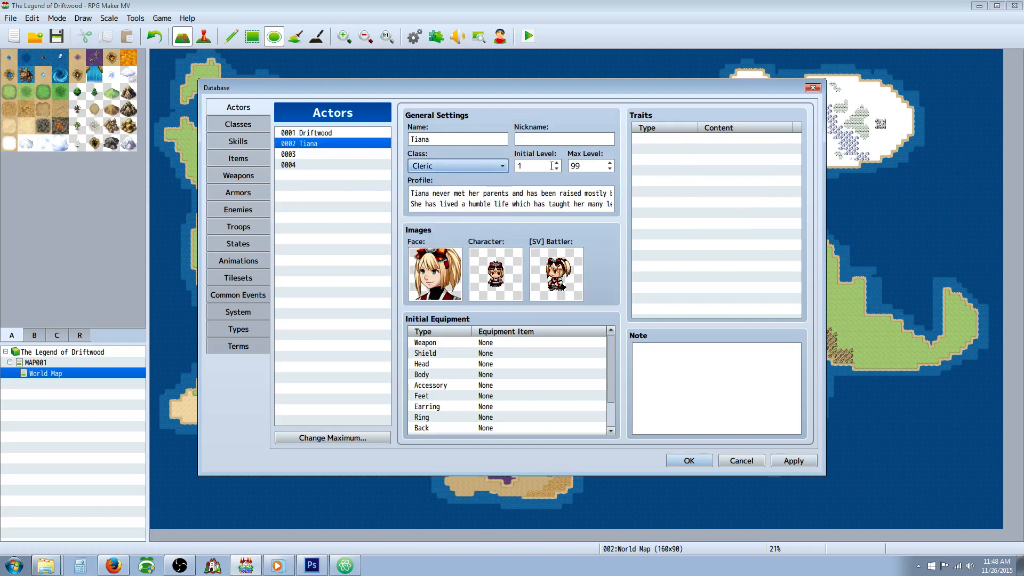
double_click(484, 344)
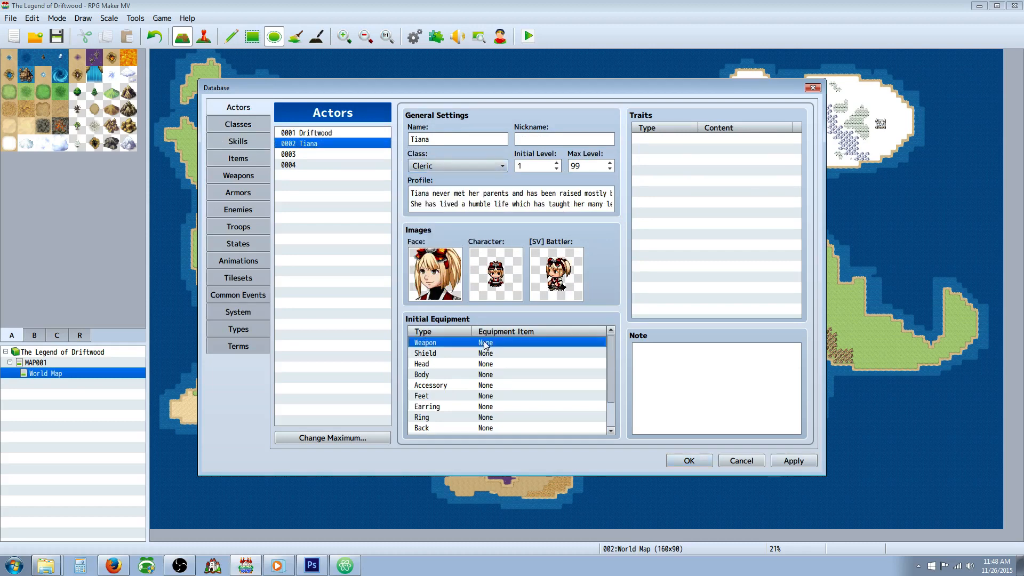
left_click(515, 379)
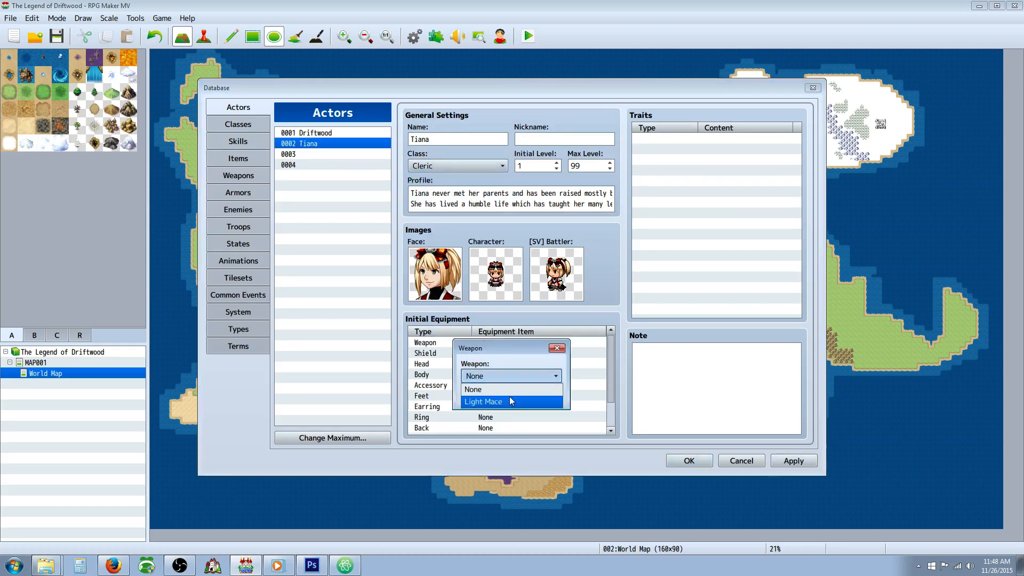
left_click(510, 399)
left_click(484, 395)
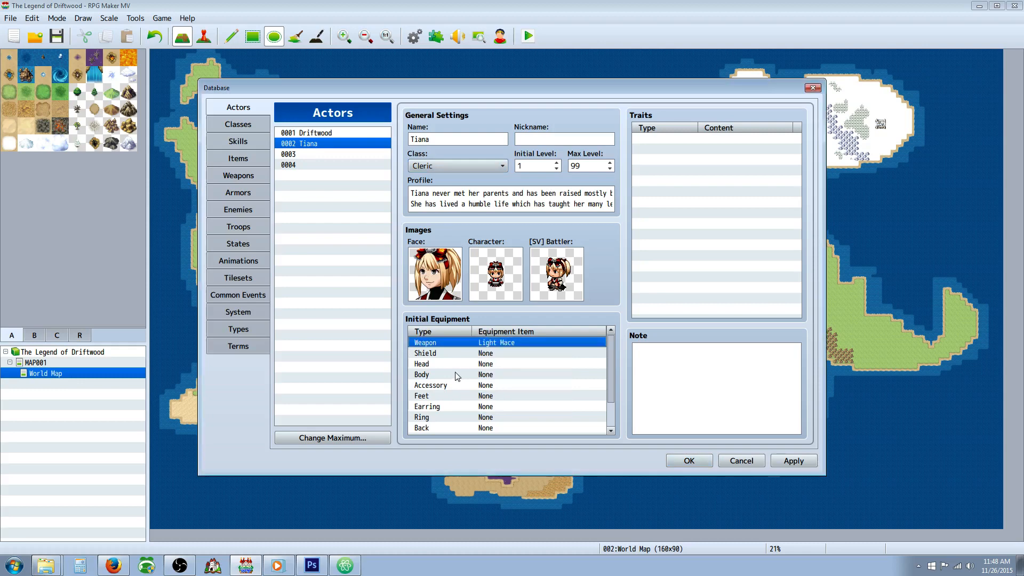
Step: Set Tiana's initial body equipment to Fancy Clothing
double_click(488, 376)
left_click(488, 377)
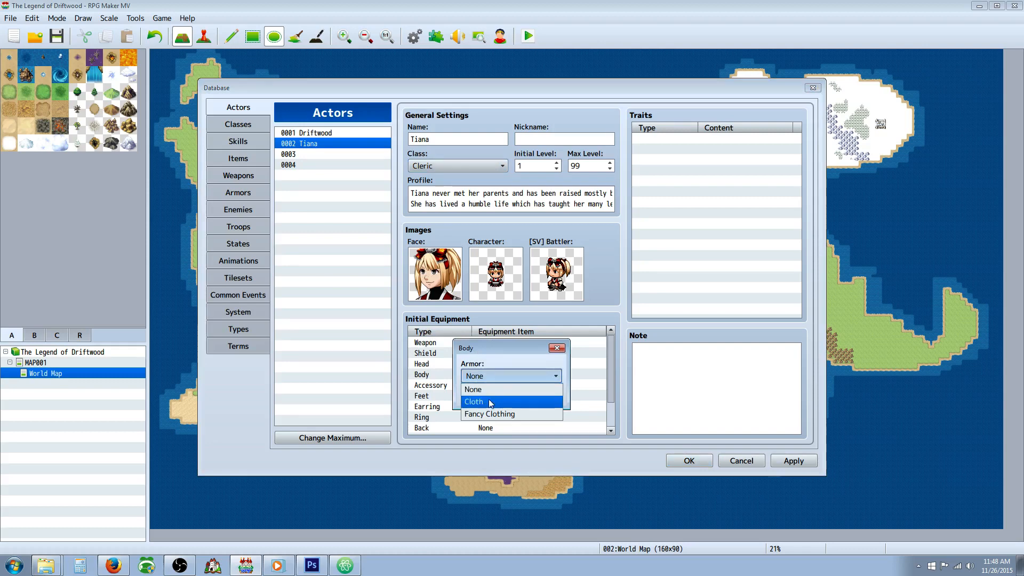
left_click(490, 414)
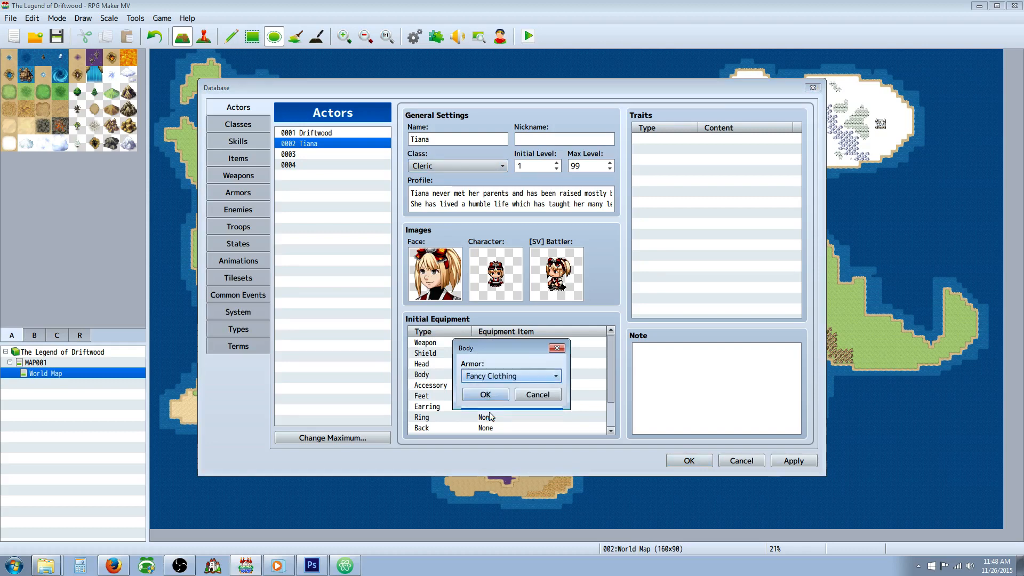
left_click(488, 395)
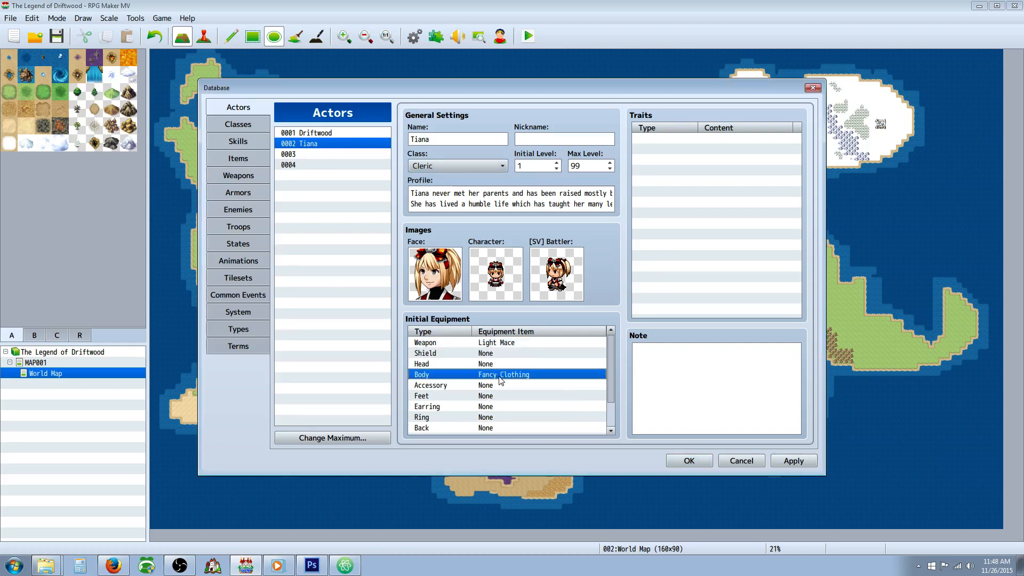
Step: Replace Tiana's initial body equipment with Cloth
double_click(500, 379)
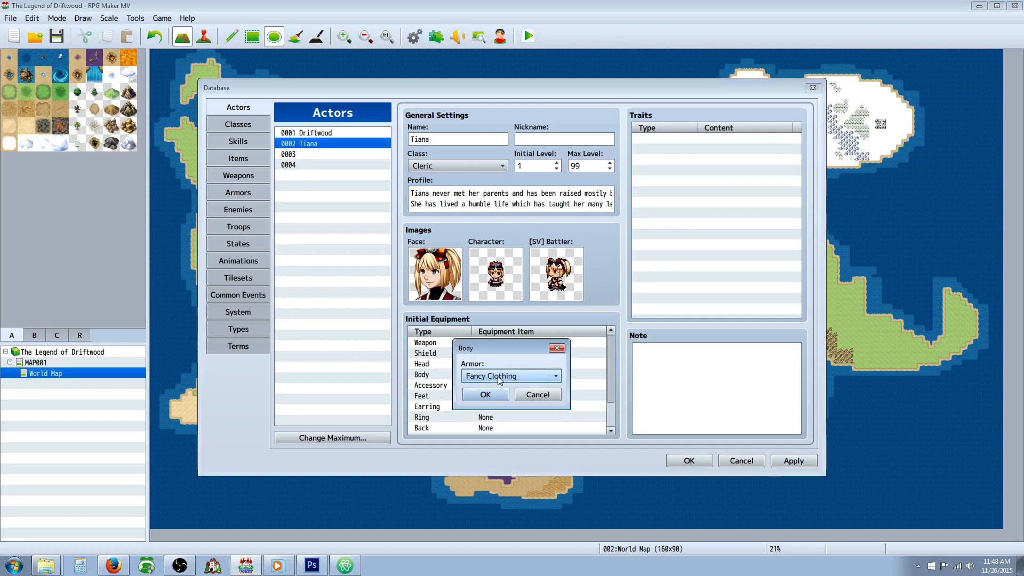
left_click(500, 379)
left_click(492, 399)
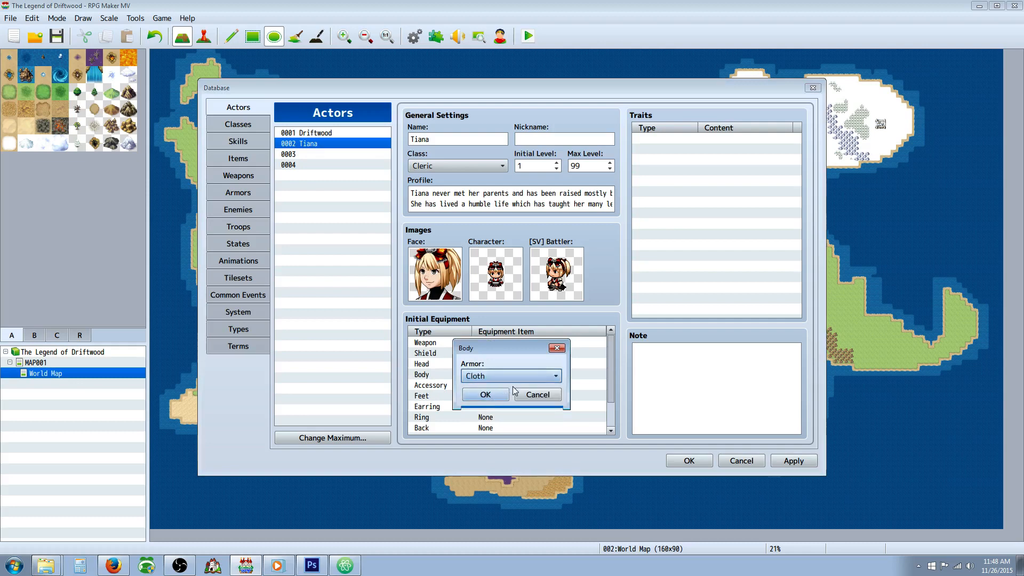
left_click(505, 394)
Step: Reset Tiana's initial body equipment to None and apply the database changes
double_click(498, 374)
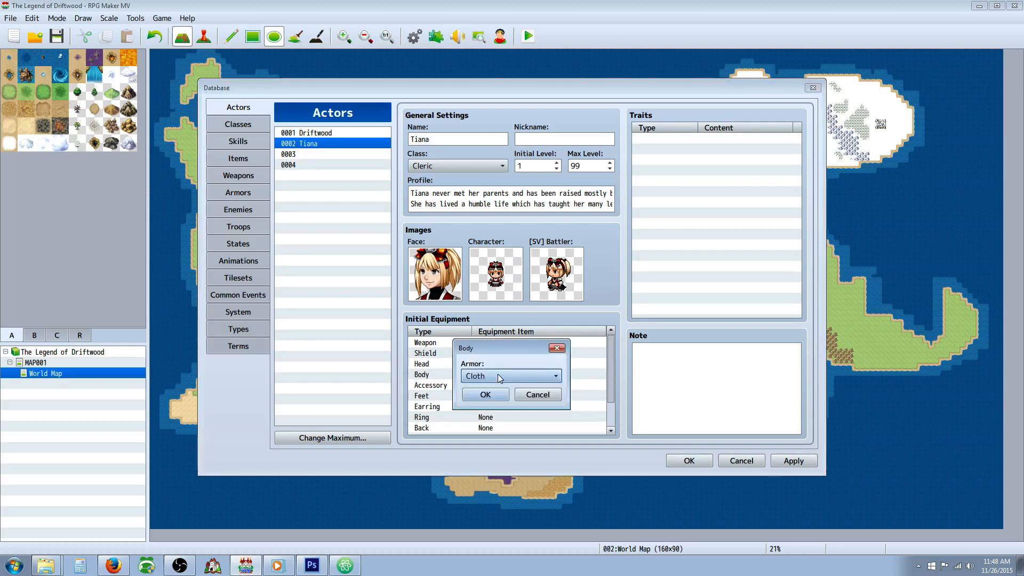
left_click(498, 377)
left_click(490, 383)
left_click(489, 378)
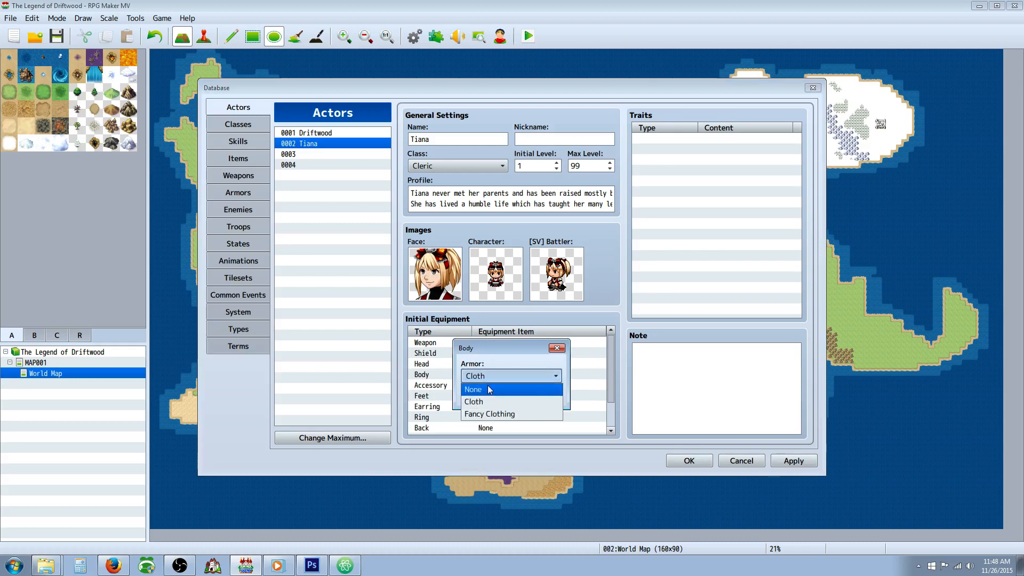
left_click(488, 386)
left_click(499, 395)
left_click(793, 460)
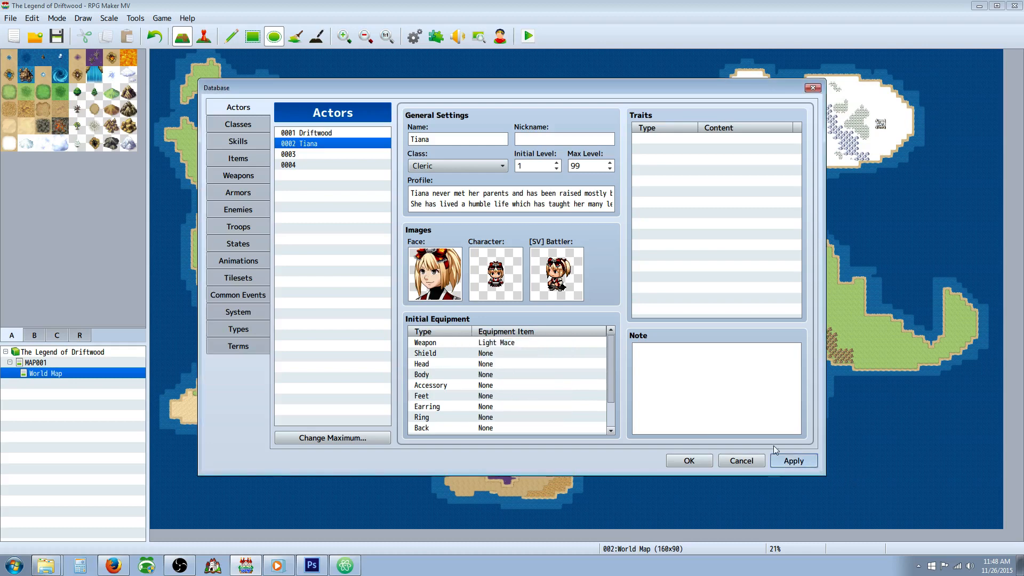
Step: Copy the Cloth armor into empty slot 0007 and rename the copy Basic Clothing
left_click(243, 126)
left_click(245, 142)
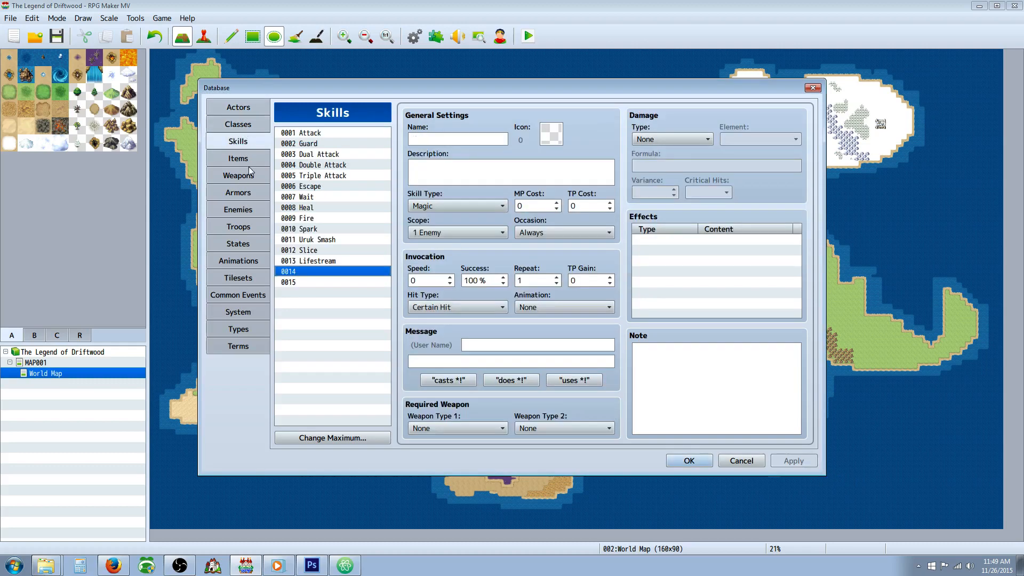
left_click(244, 160)
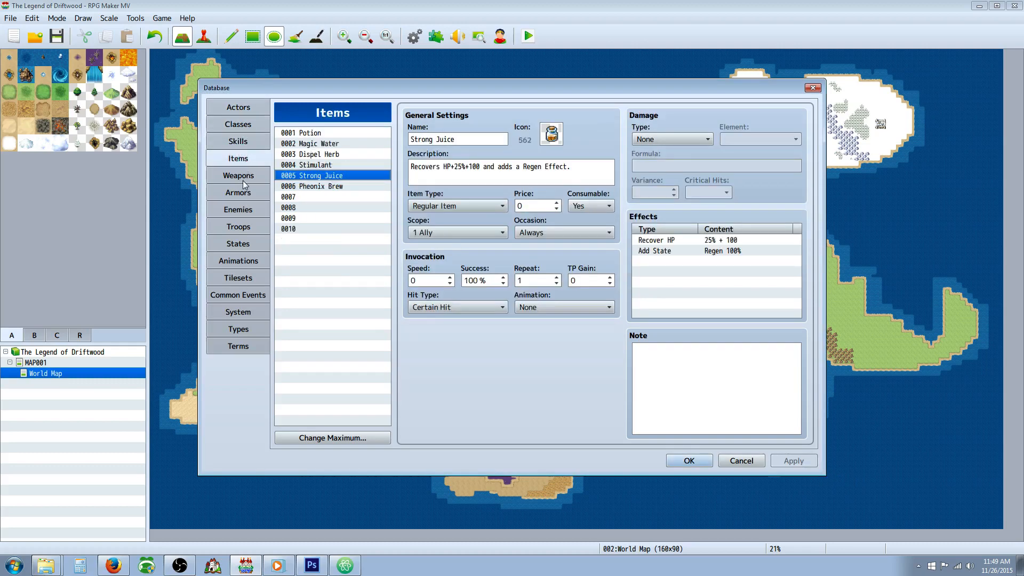
left_click(243, 187)
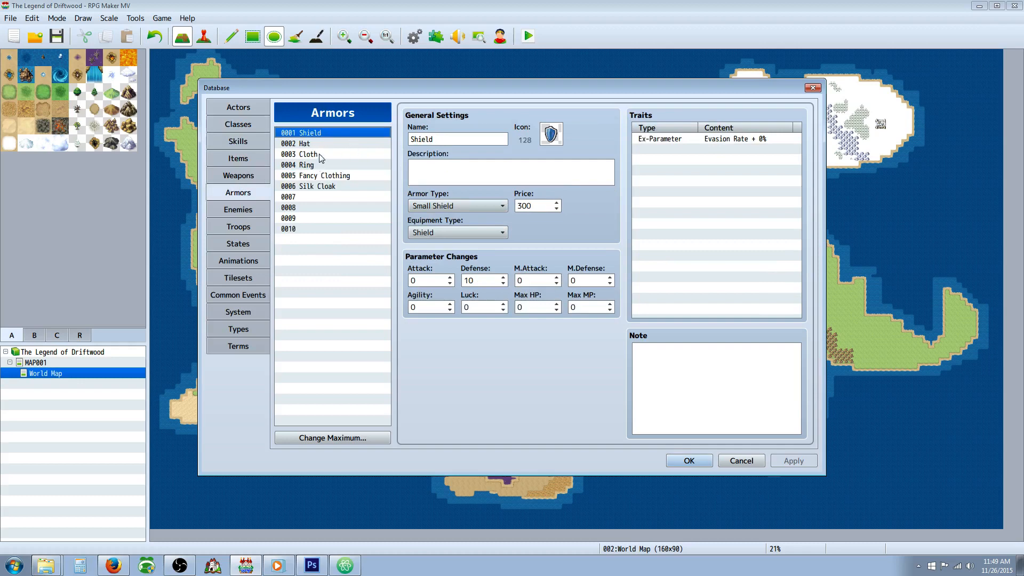
right_click(320, 155)
left_click(346, 166)
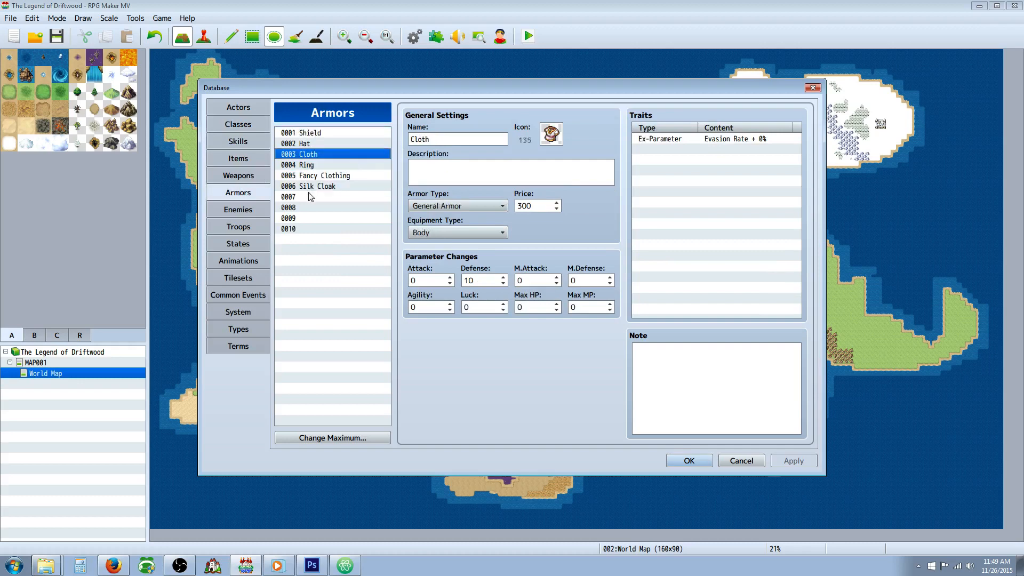
right_click(310, 196)
left_click(343, 216)
double_click(462, 140)
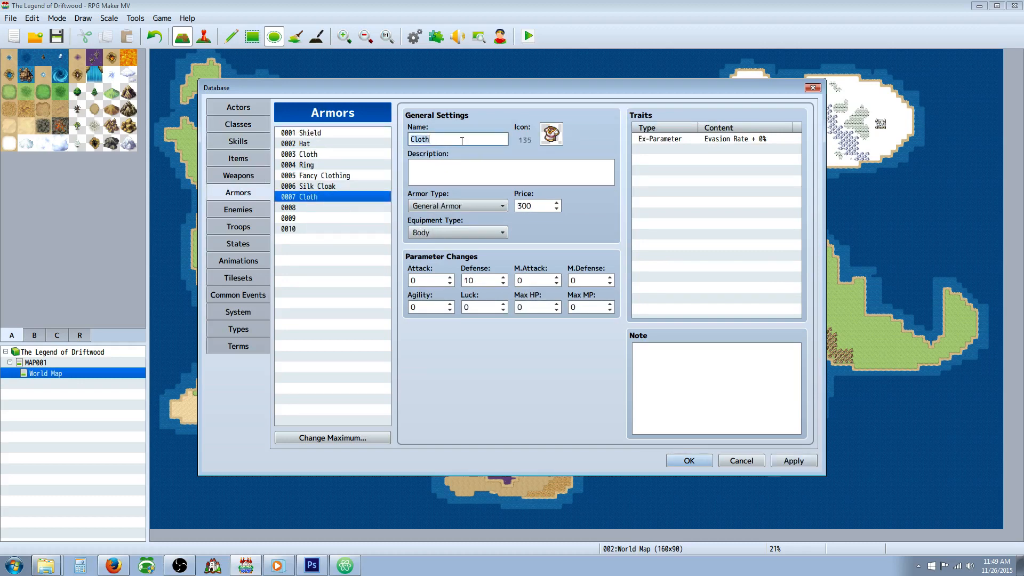
type("Basic")
type(" Lothin")
Step: Set the Basic Clothing's Defense parameter to 9 and enter DEF+9 as its description
double_click(481, 283)
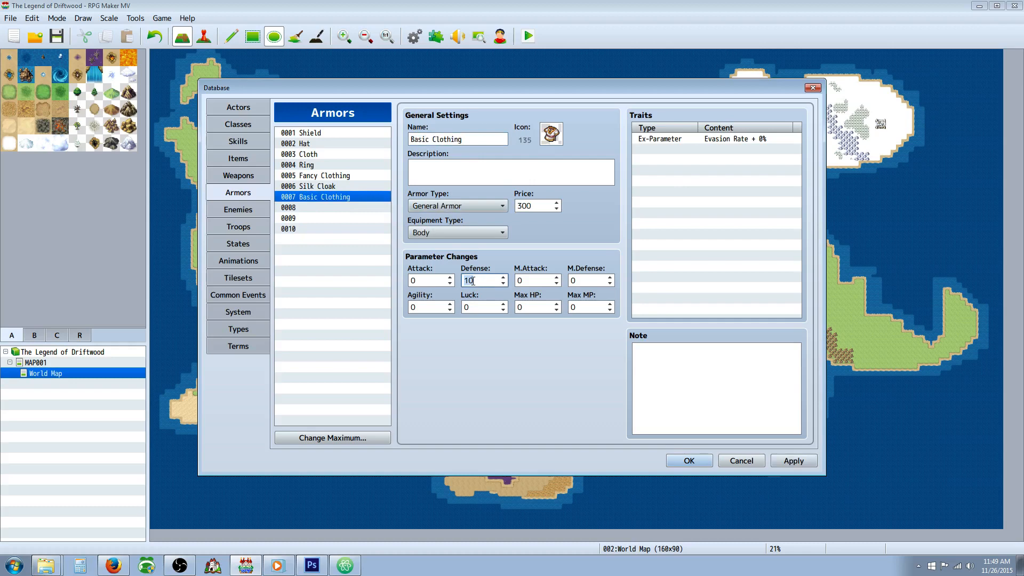
type("9")
left_click(443, 171)
type("DEF")
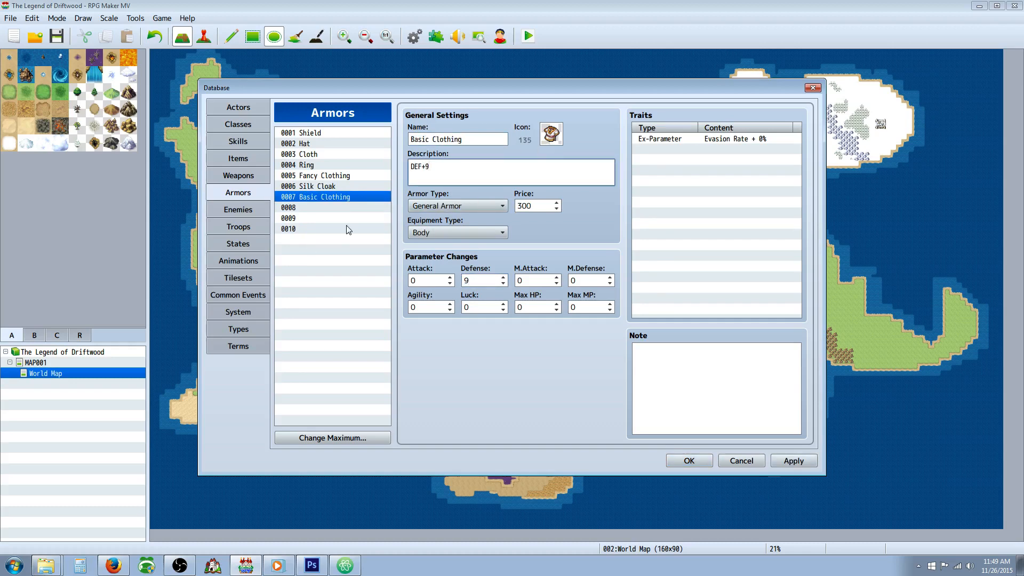
Step: Set the Basic Clothing's price to 250 and apply the change
double_click(543, 204)
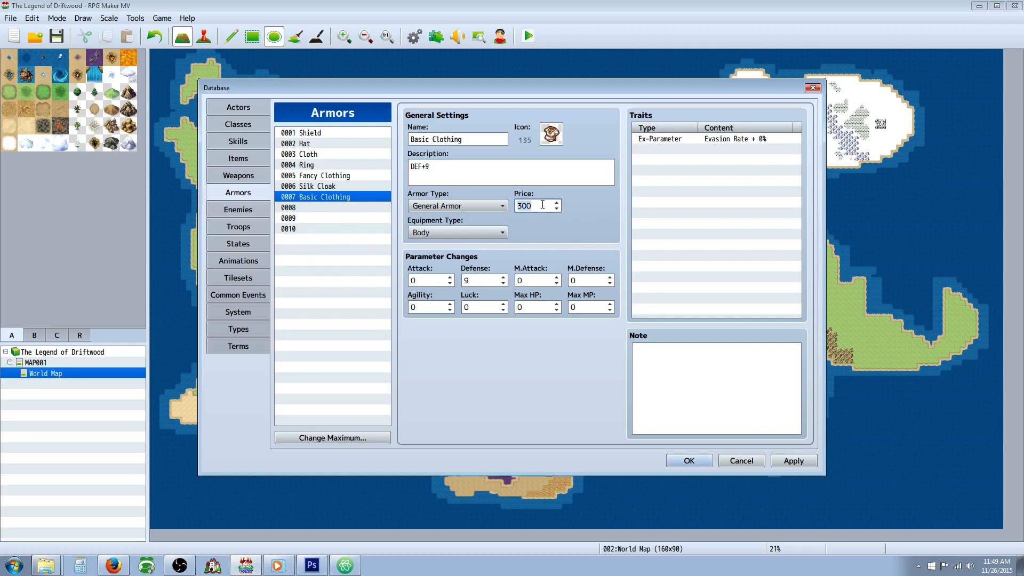
type("250")
left_click(790, 461)
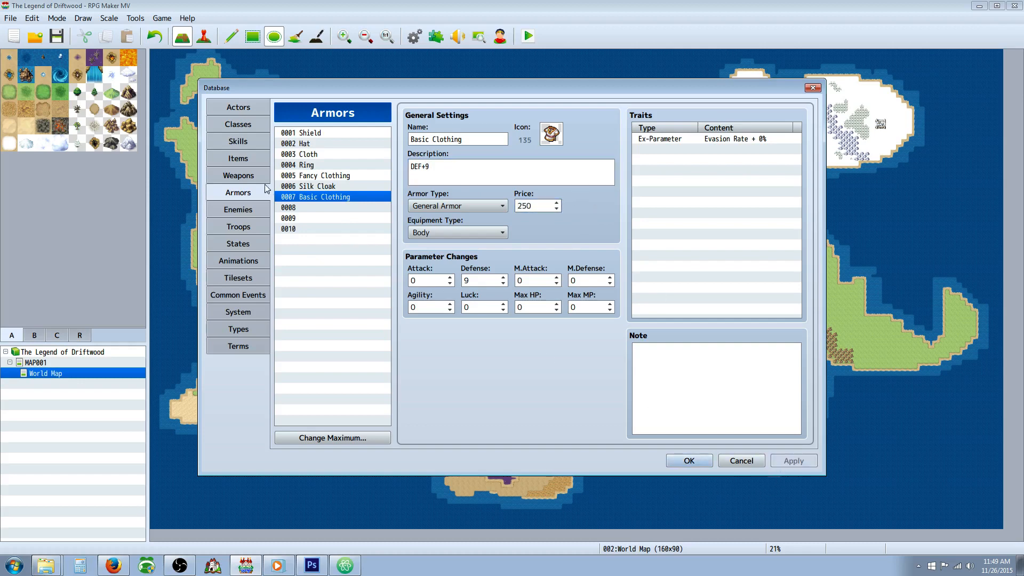
Step: Assign Basic Clothing as Tiana's initial body equipment and apply the change
left_click(244, 141)
left_click(247, 126)
left_click(246, 108)
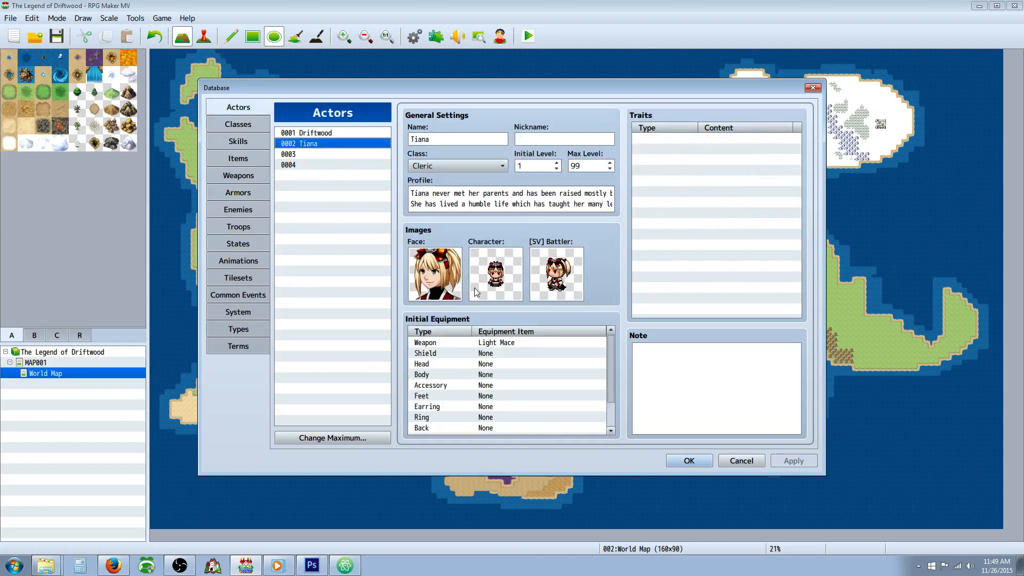
double_click(462, 375)
left_click(518, 376)
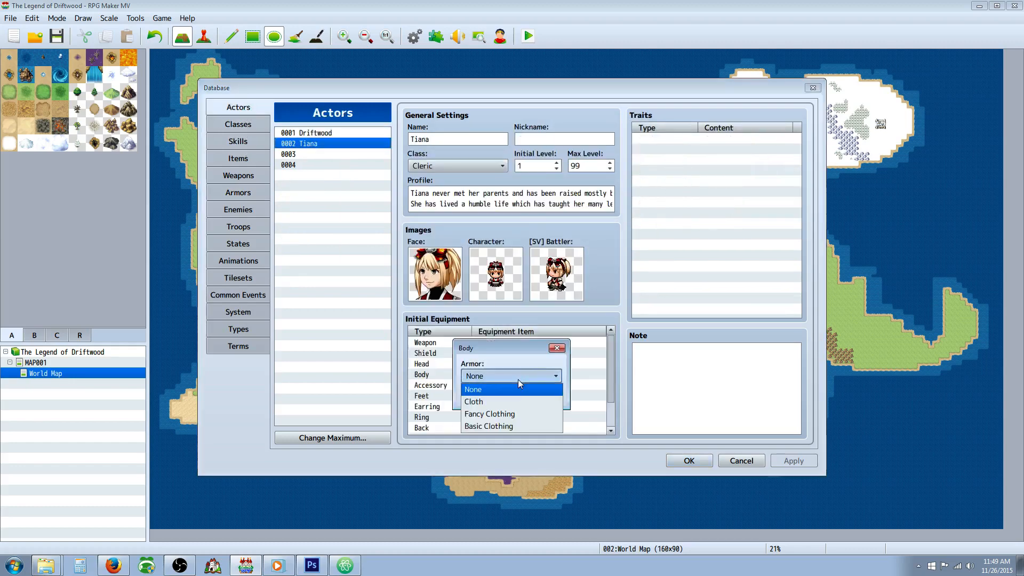
left_click(507, 427)
left_click(488, 395)
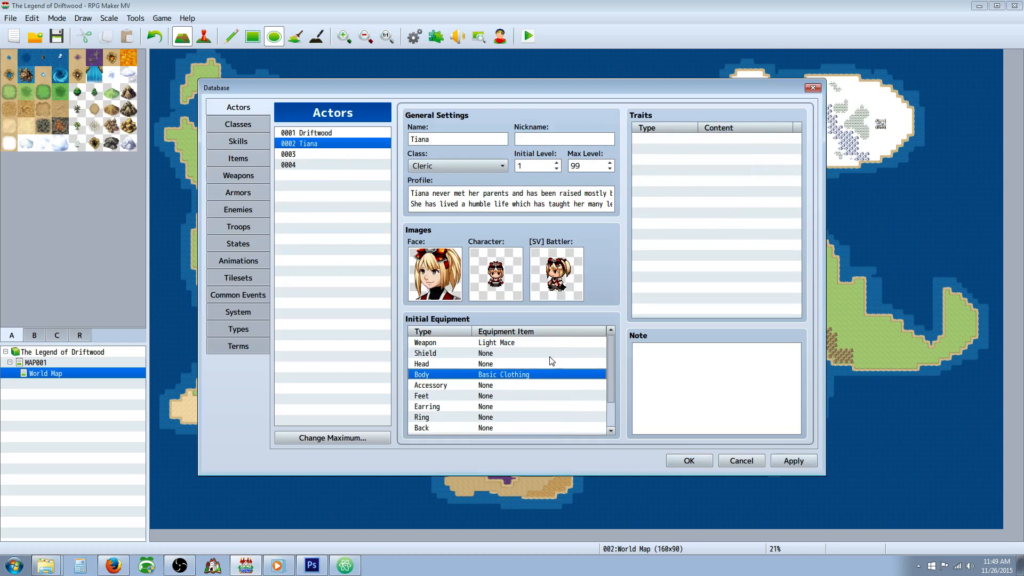
left_click(806, 468)
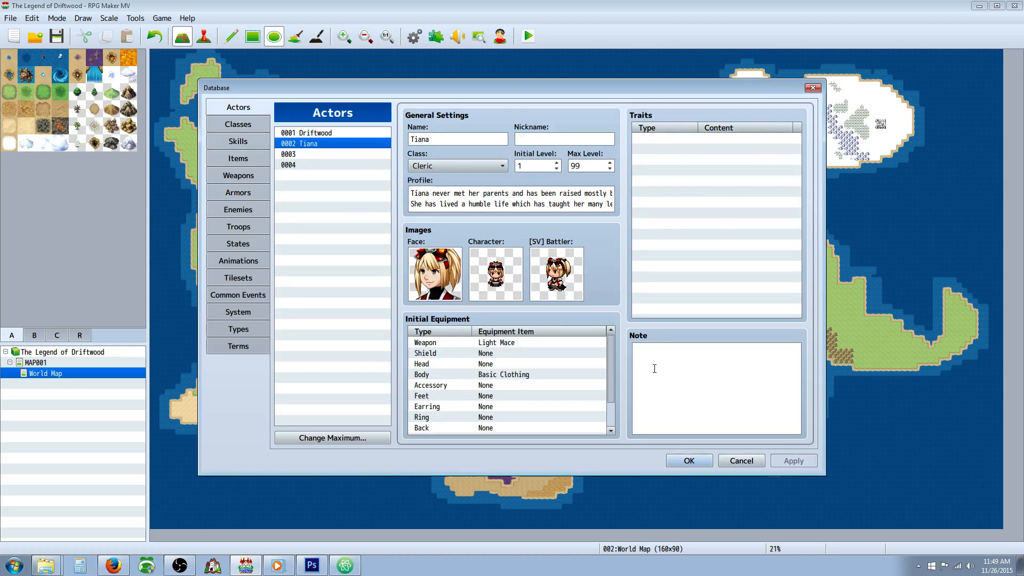
Step: Give the actor Driftwood the Shinobi-gatana as his initial weapon
left_click(324, 133)
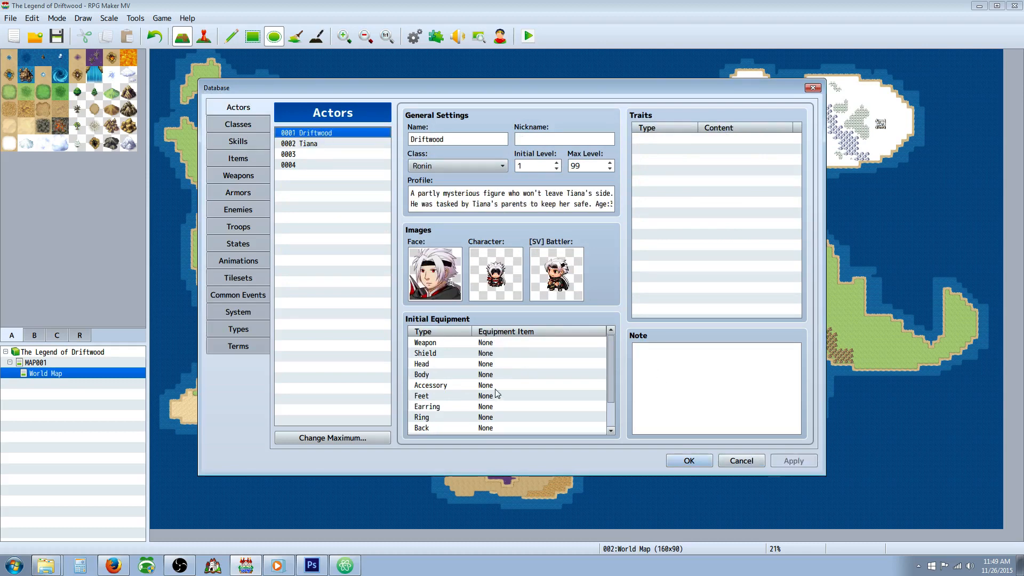
double_click(502, 343)
left_click(511, 376)
left_click(499, 397)
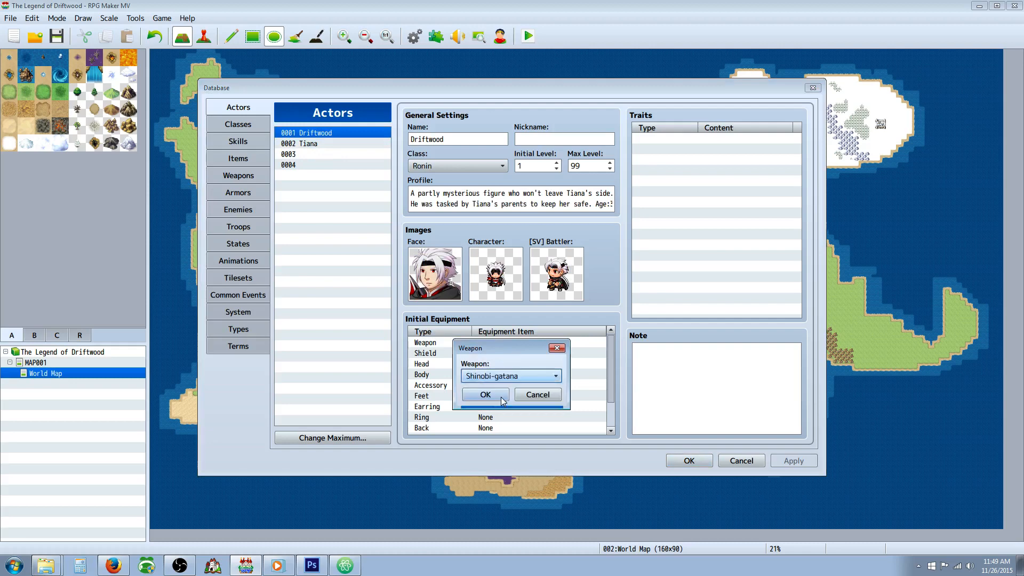
left_click(487, 395)
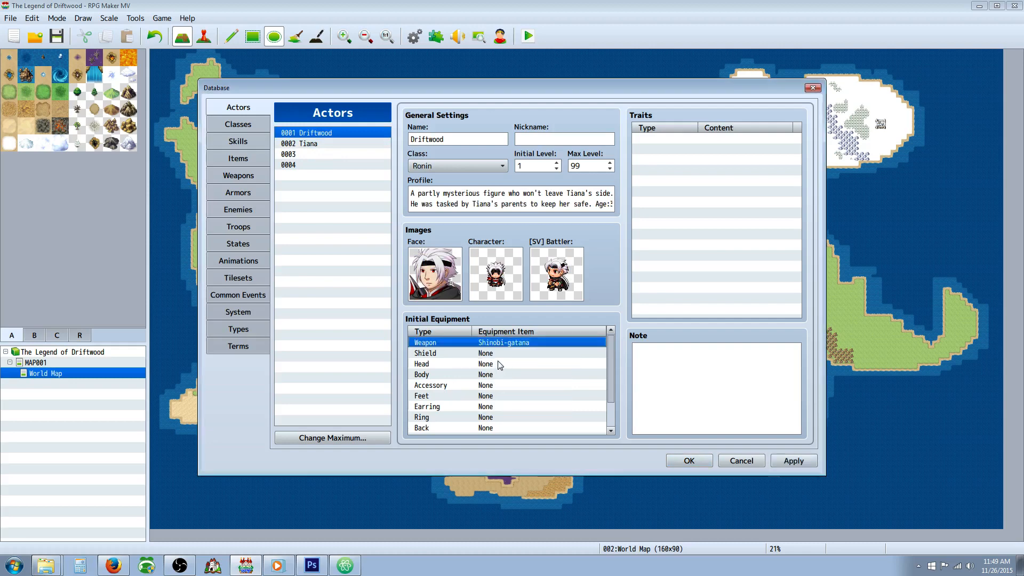
left_click(502, 384)
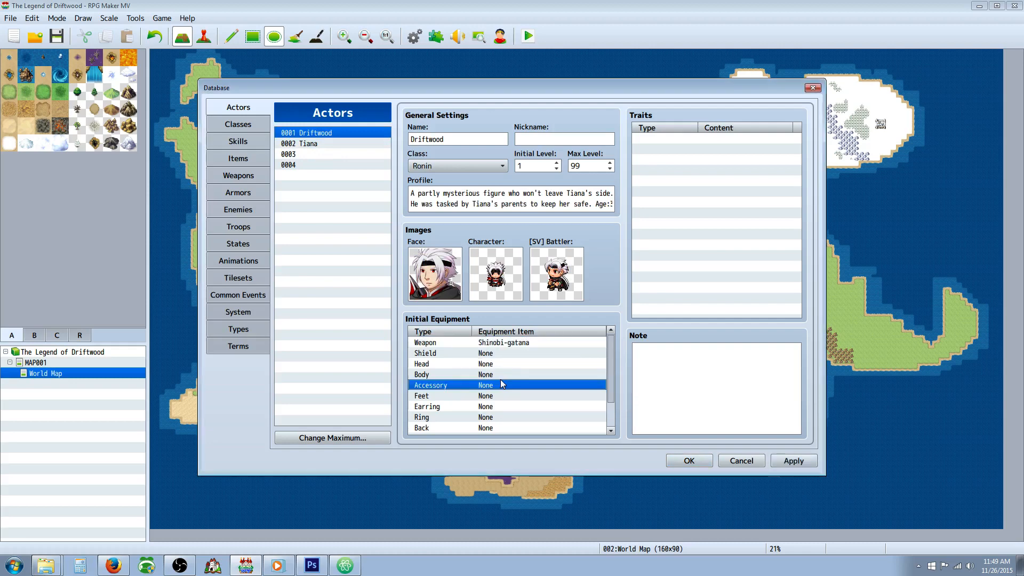
double_click(498, 374)
left_click(510, 376)
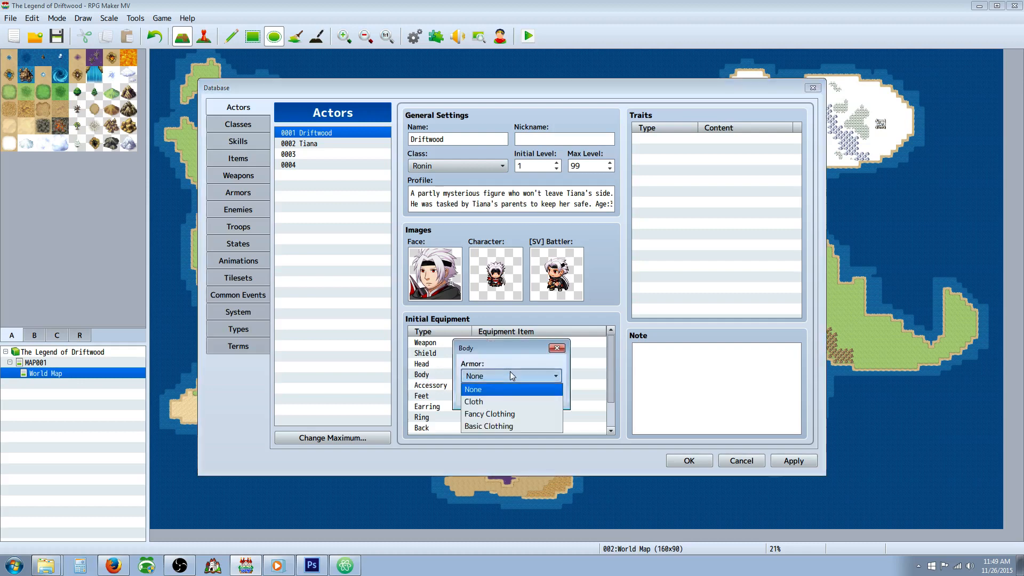
left_click(504, 427)
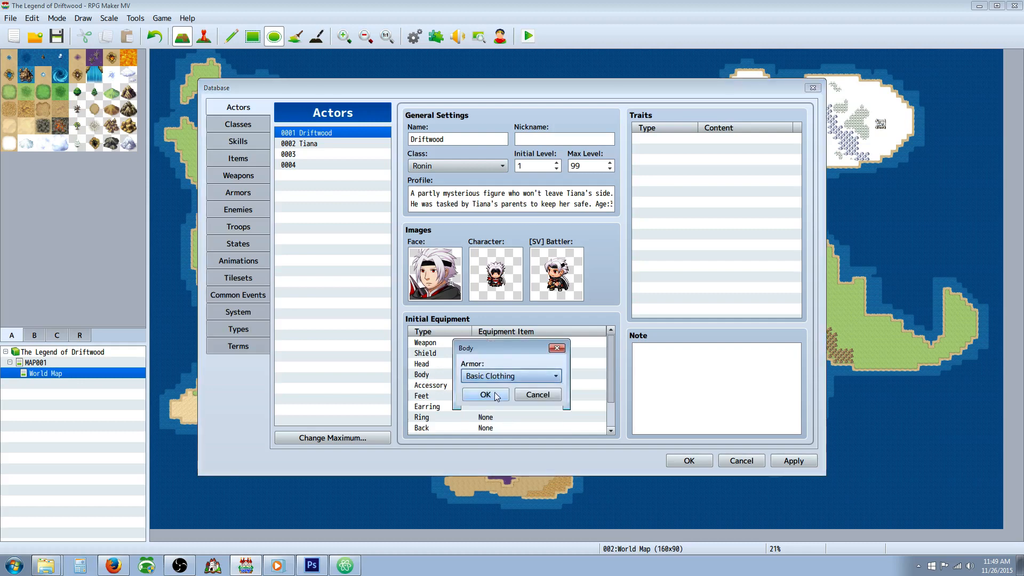
left_click(537, 395)
Step: Apply Driftwood's equipment change, and set up the empty armor entry 0008 as Hard Leather Armor with icon 136
left_click(793, 462)
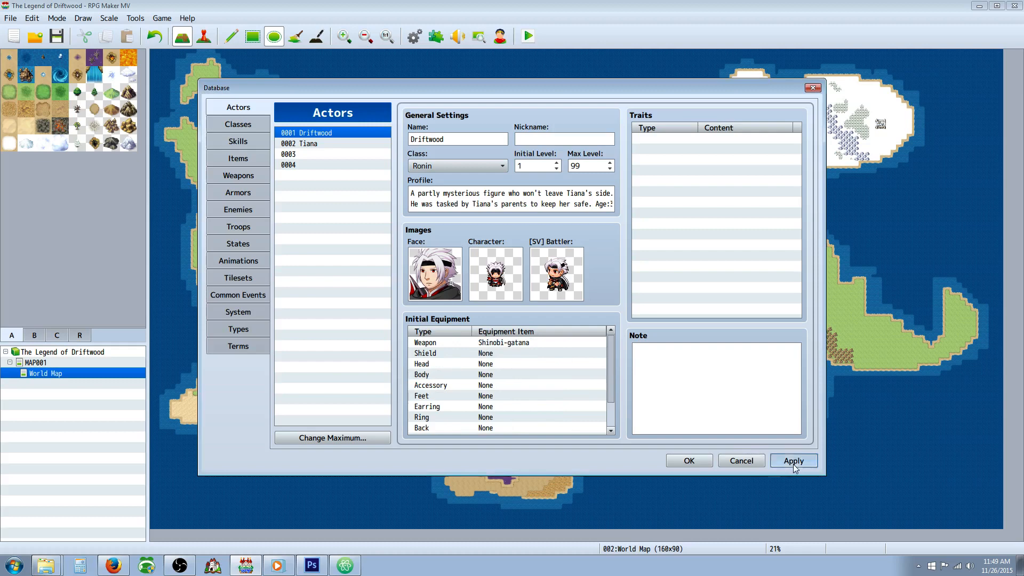
left_click(244, 196)
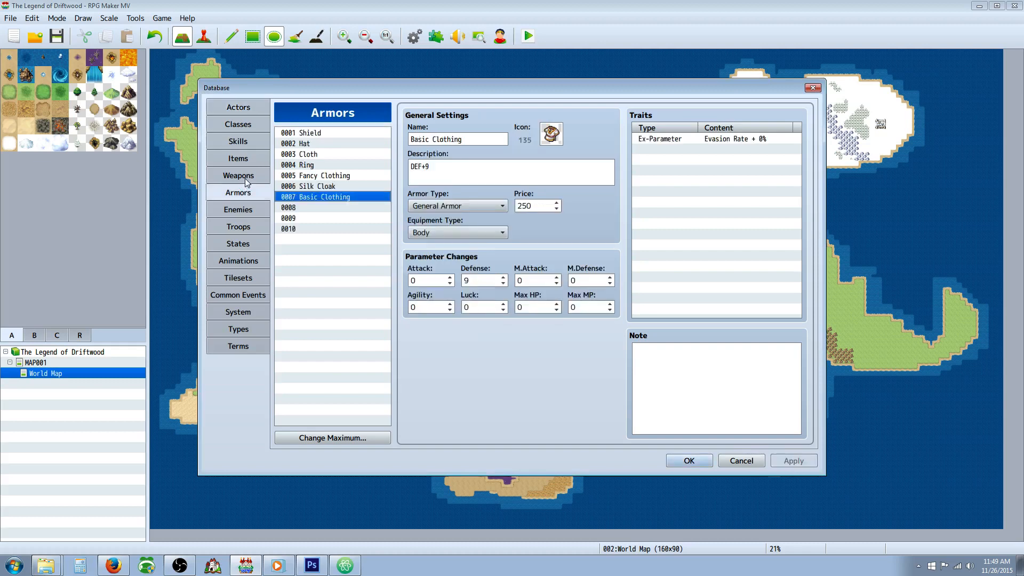
left_click(323, 208)
left_click(459, 139)
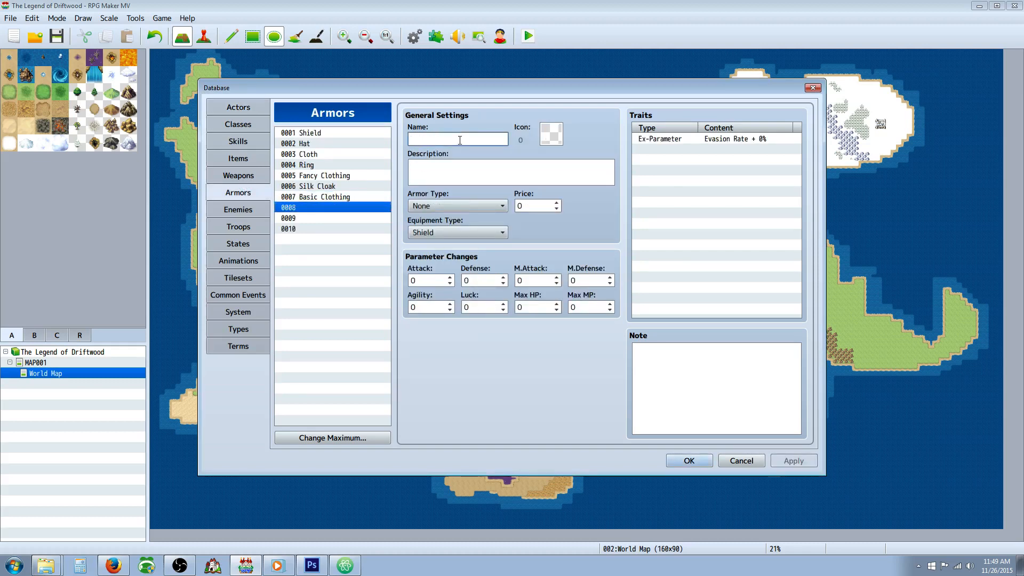
type("Leather")
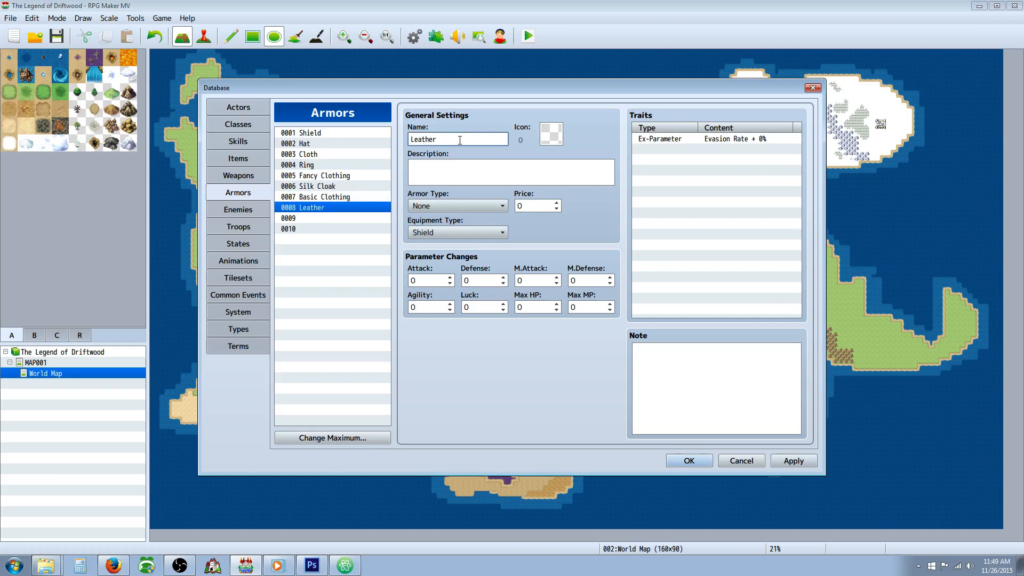
key("BackSpace")
key("BackSpace")
key("BackSpace")
key("BackSpace")
key("BackSpace")
key("BackSpace")
type("Hard Leather Armor")
double_click(551, 133)
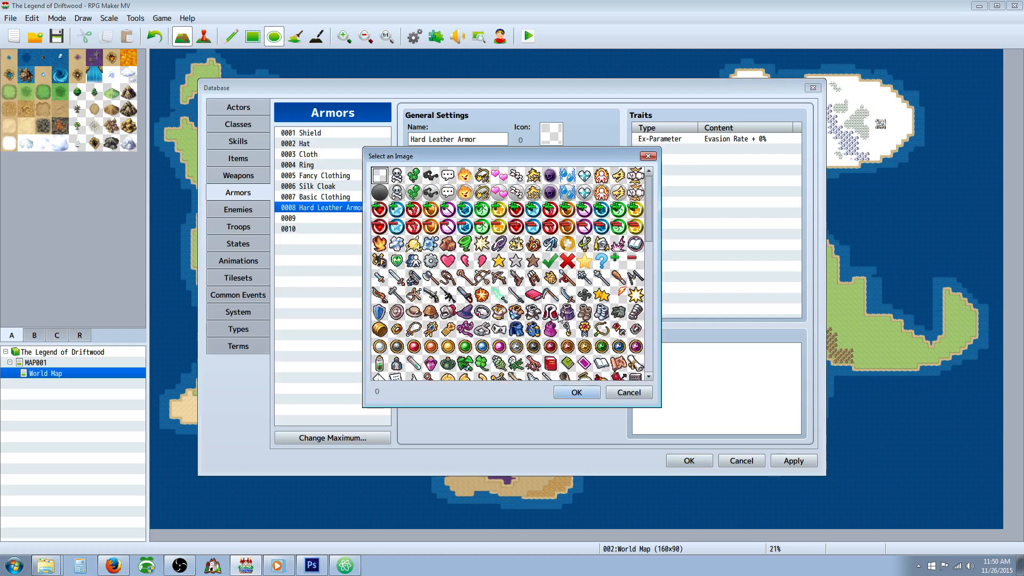
double_click(517, 312)
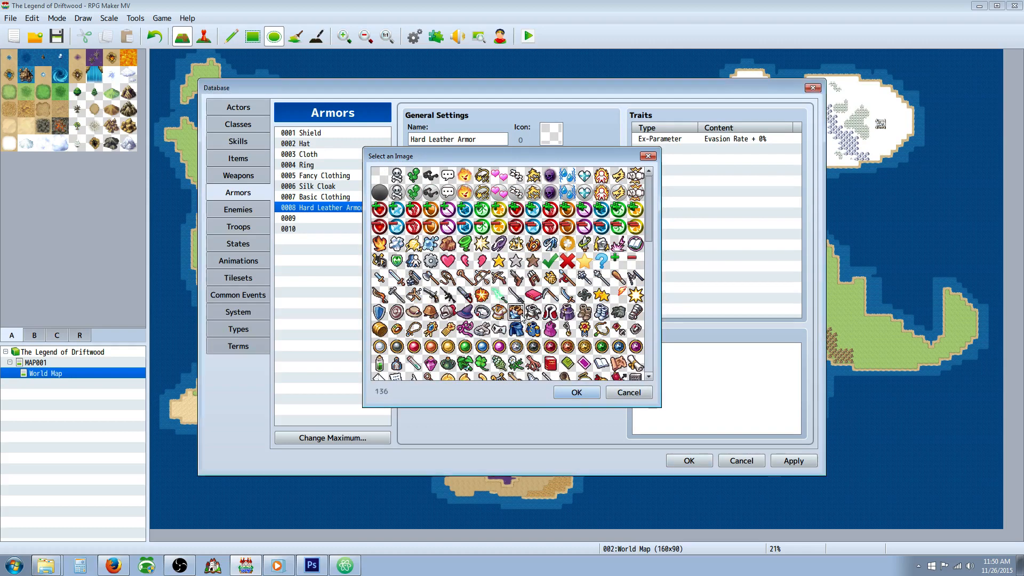
Step: Enter DEF+20 as the Hard Leather Armor's description and set its Defense parameter to 20
left_click(459, 176)
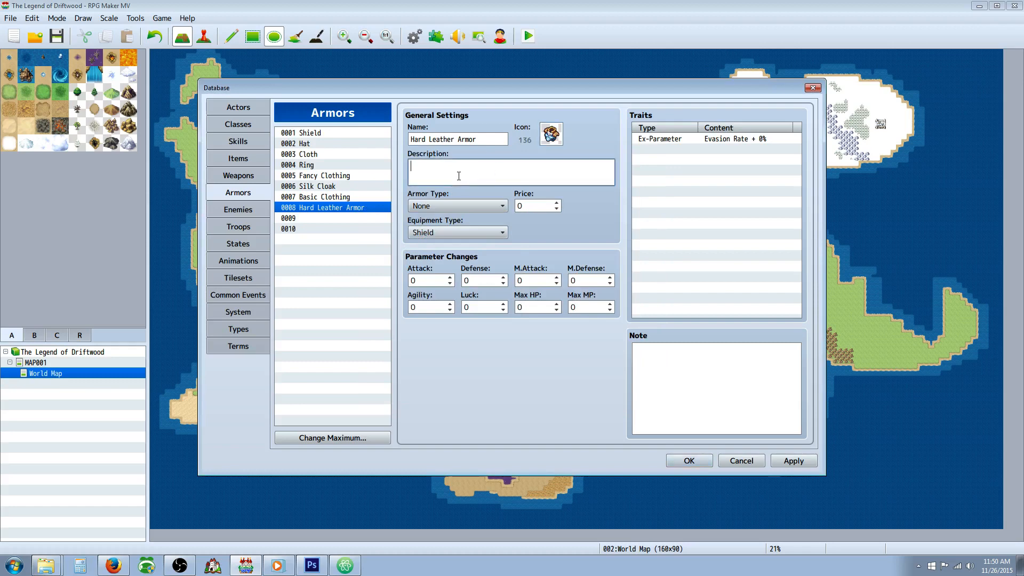
type("A")
key("BackSpace")
type("A")
key("BackSpace")
type("DEF+20")
left_click(481, 281)
type("20")
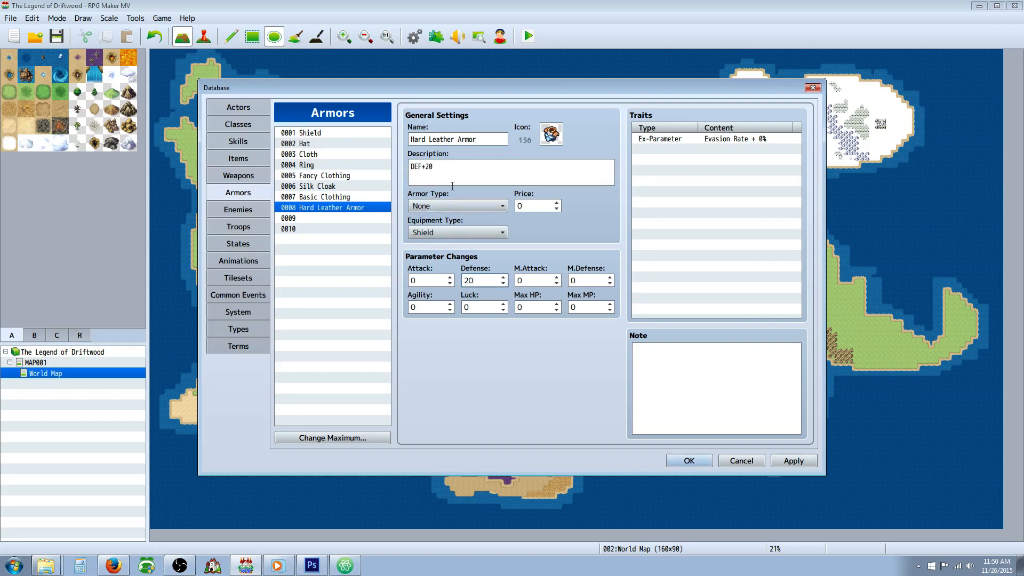
Step: Append MDF+8 to the Hard Leather Armor's description, set its M.Defense to 8 and apply the change
left_click(491, 174)
type("MDF+8")
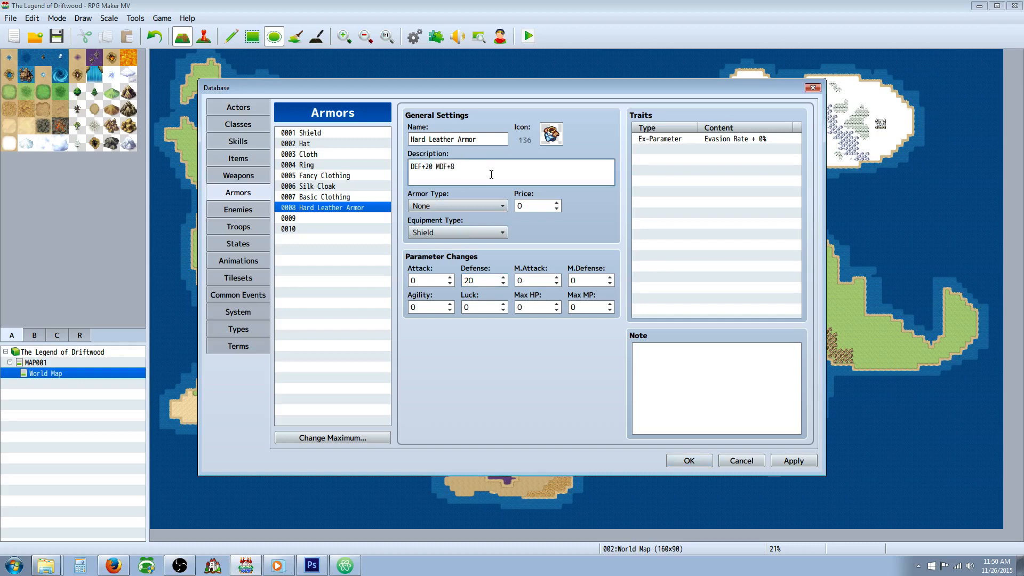
left_click(585, 279)
type("8")
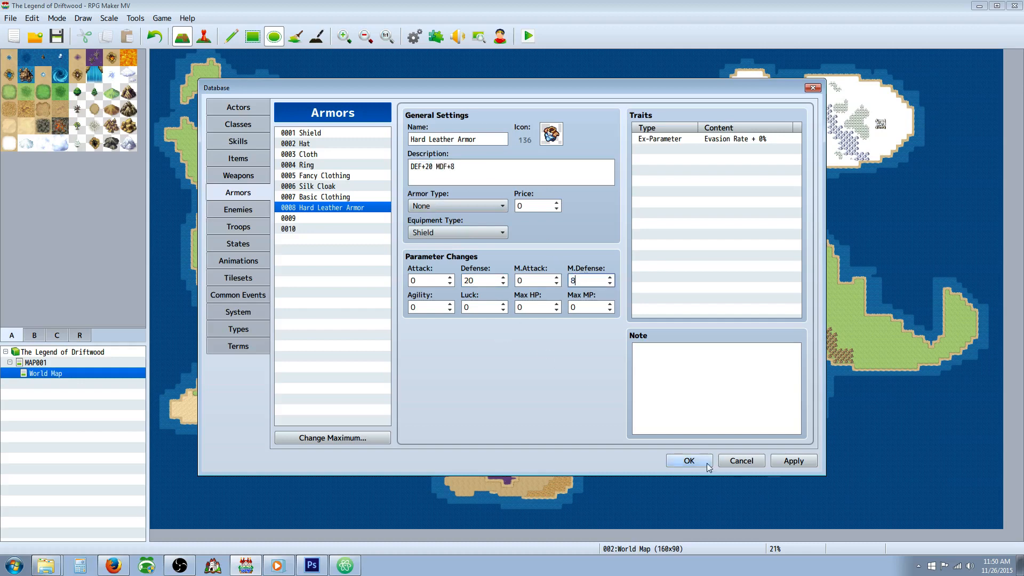
left_click(790, 461)
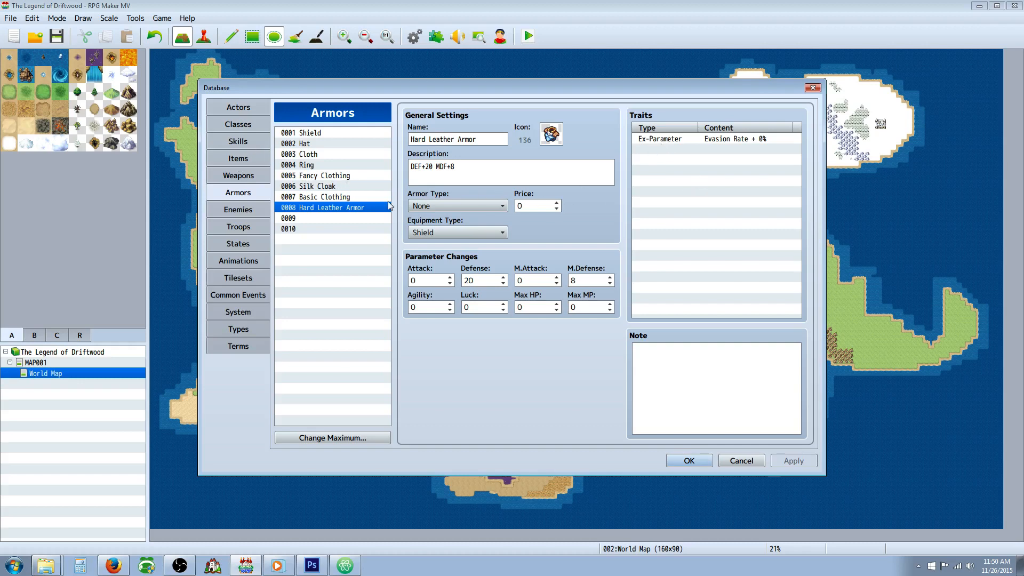
Step: Compare the existing clothing entries, and set the Hard Leather Armor's price to 2000 and apply it
left_click(670, 150)
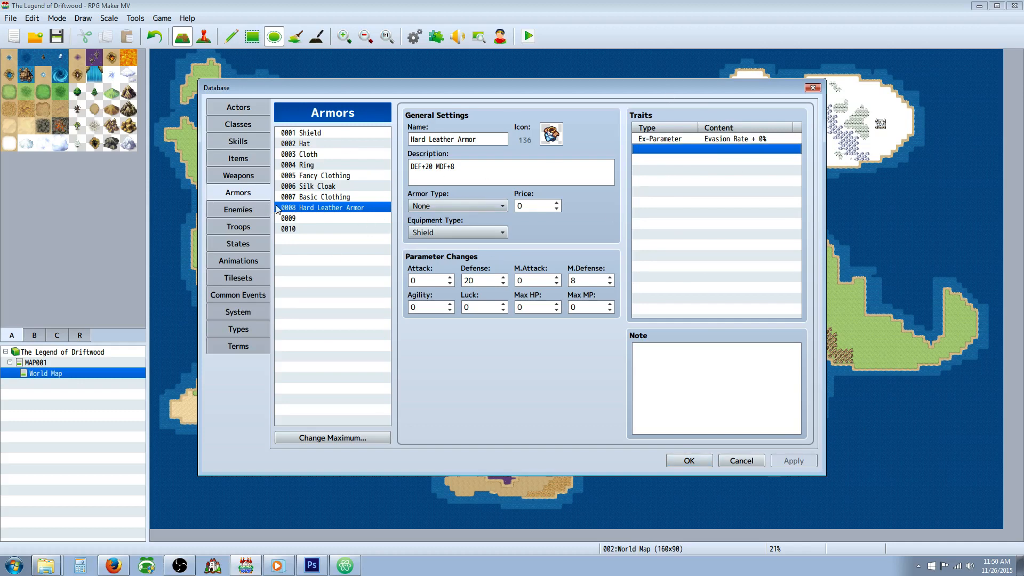
left_click(306, 198)
left_click(309, 178)
left_click(310, 198)
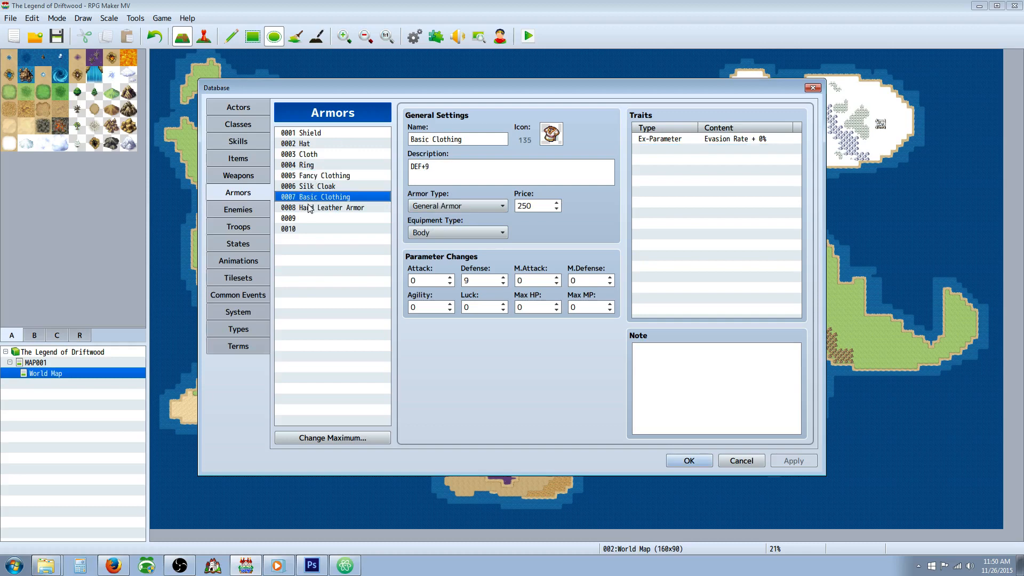
left_click(310, 208)
double_click(528, 206)
type("20")
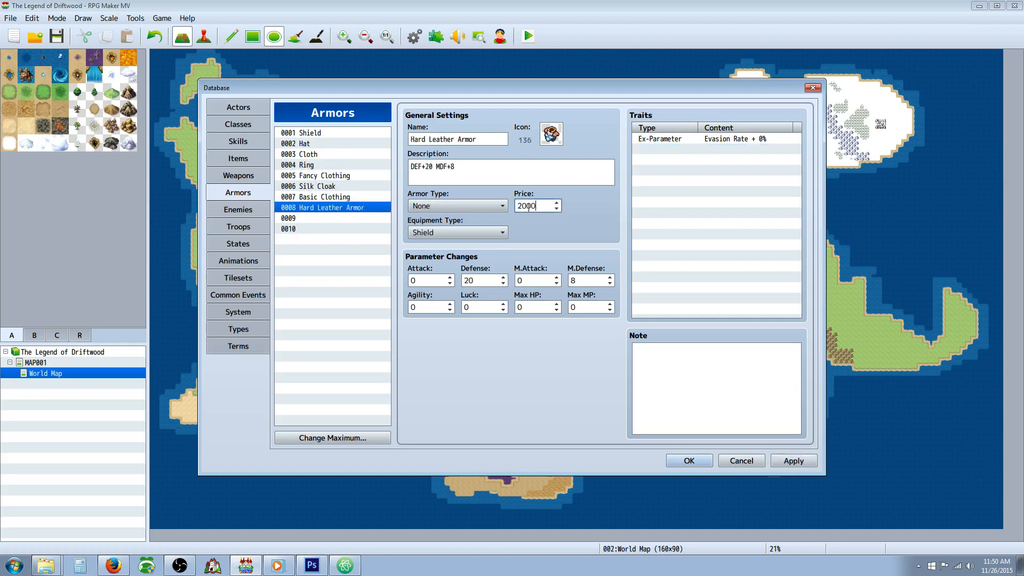
left_click(792, 462)
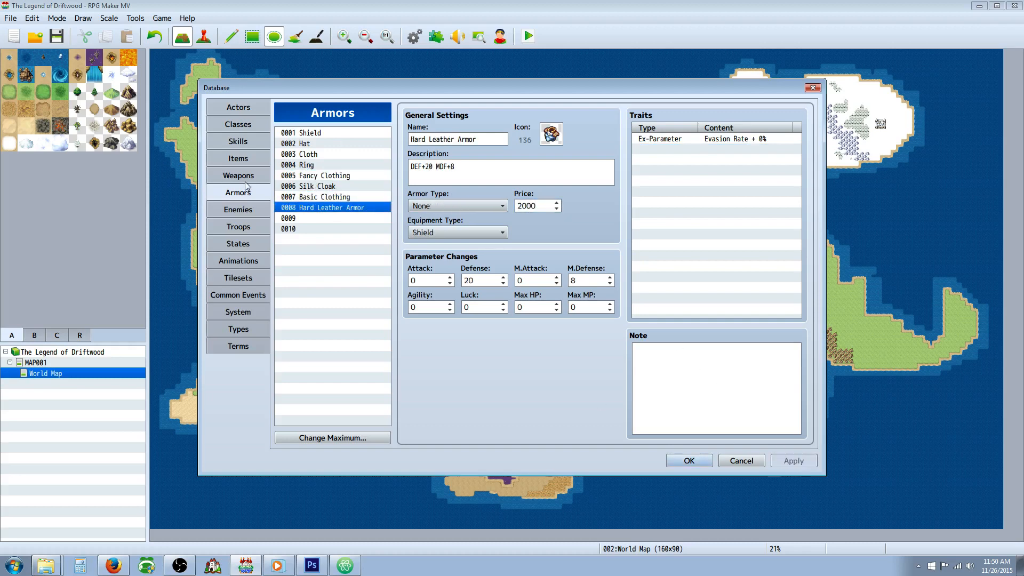
left_click(335, 198)
left_click(330, 208)
left_click(331, 197)
left_click(330, 166)
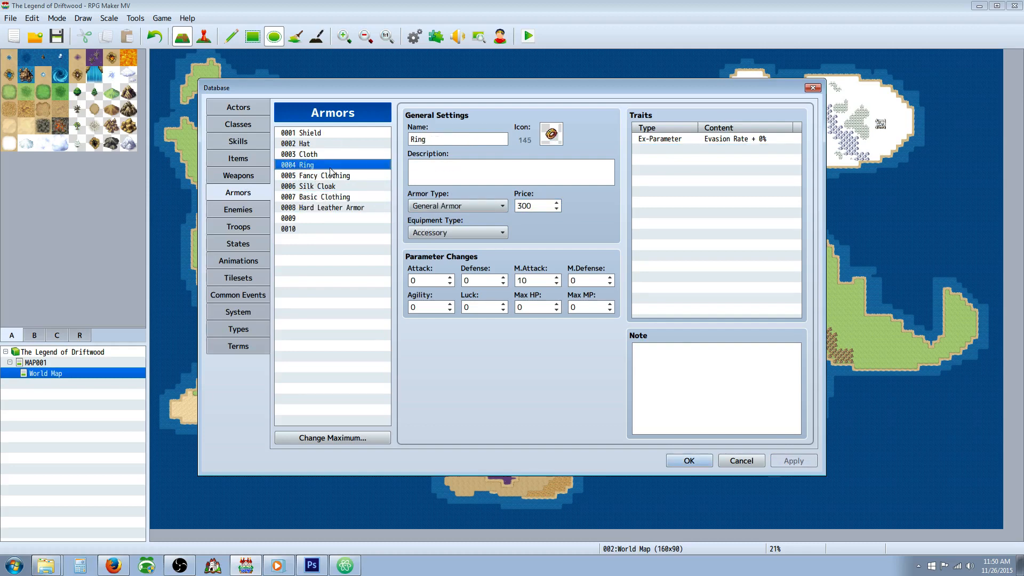
left_click(240, 175)
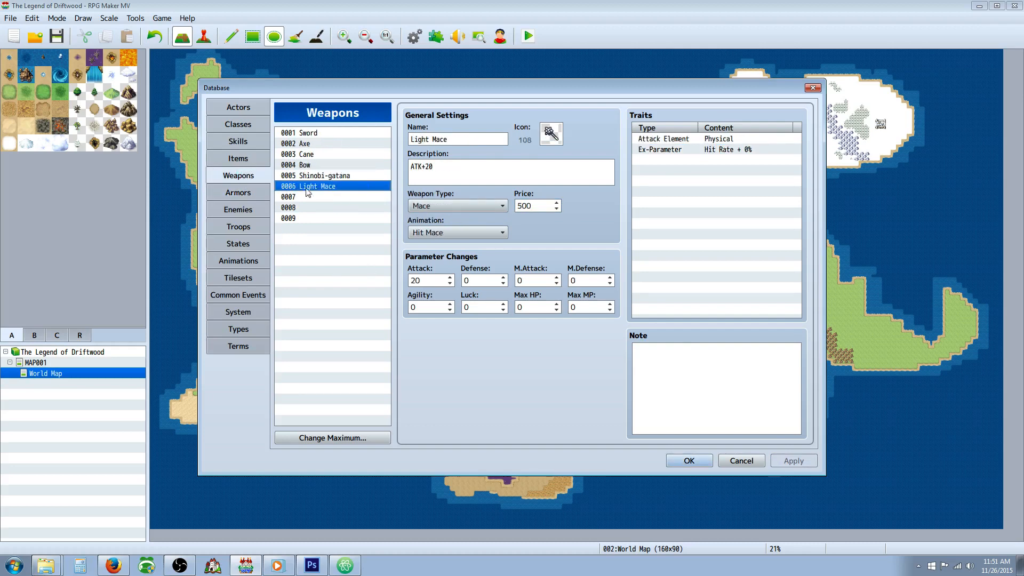
left_click(238, 124)
left_click(238, 107)
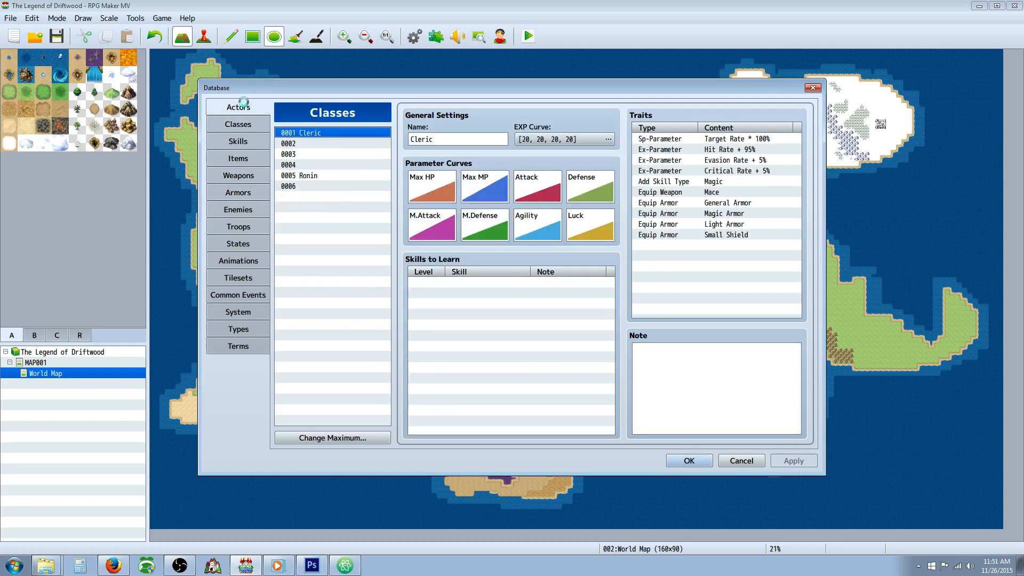
double_click(485, 374)
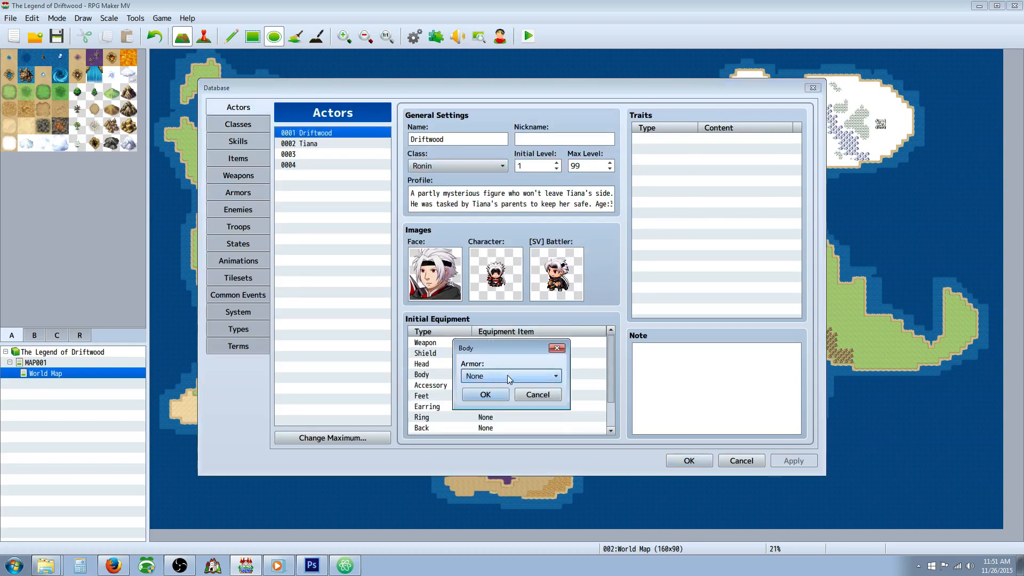
left_click(507, 375)
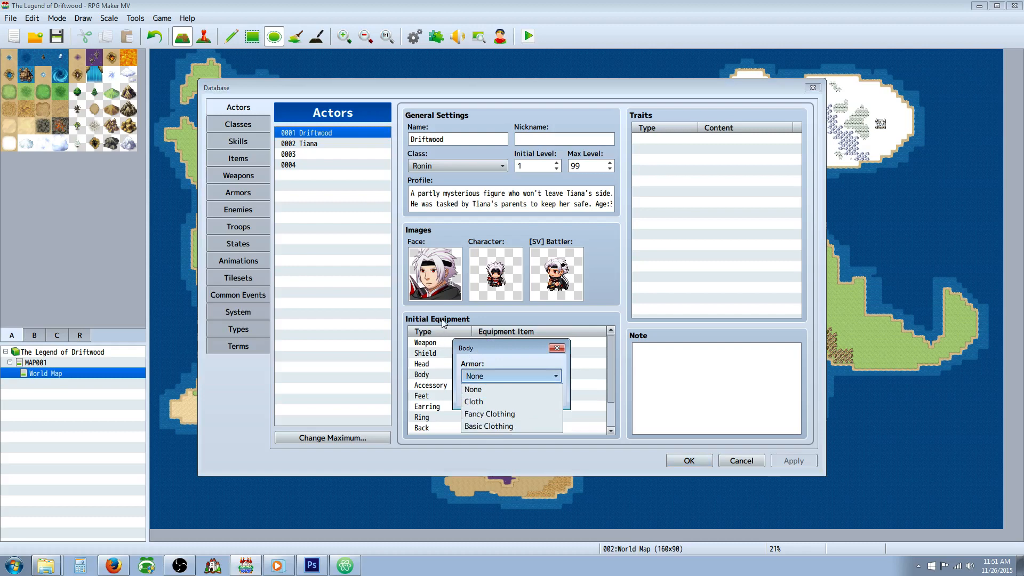
left_click(249, 191)
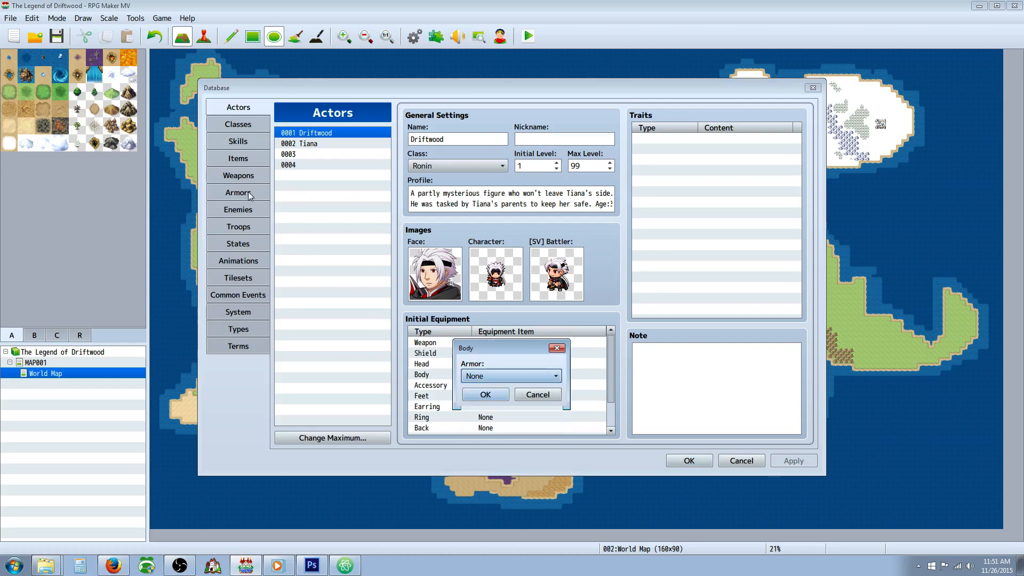
left_click(547, 400)
Step: Set the Hard Leather Armor's armor type to General Armor and equipment type to Body, and apply the change
left_click(238, 192)
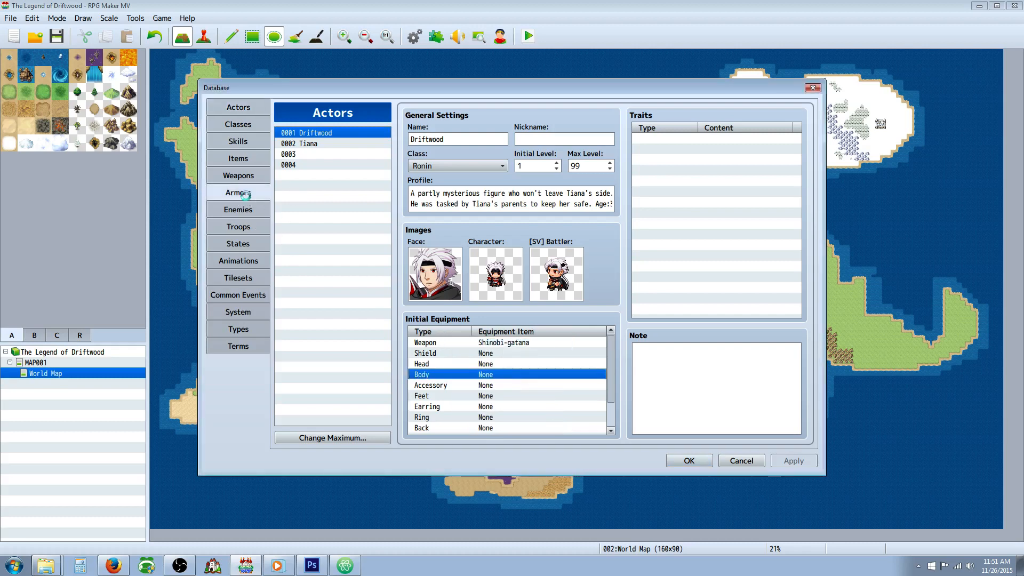
left_click(453, 207)
left_click(452, 217)
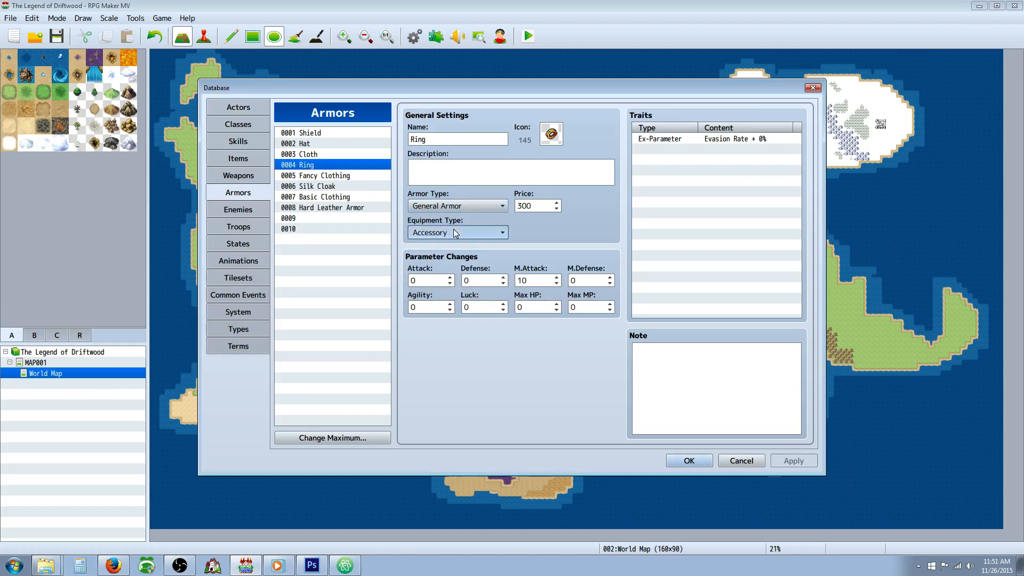
left_click(453, 233)
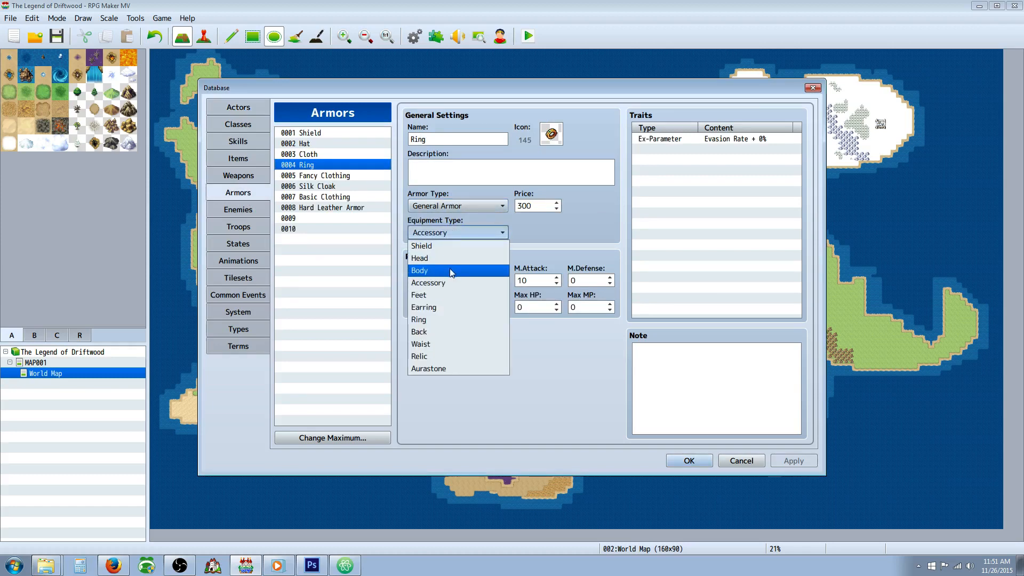
left_click(328, 209)
left_click(442, 207)
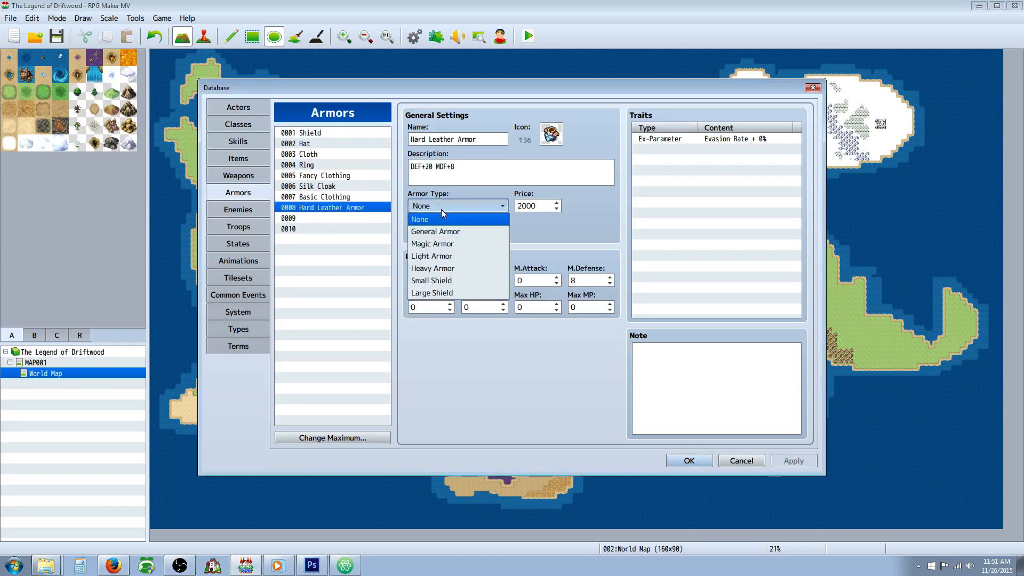
left_click(454, 232)
left_click(443, 233)
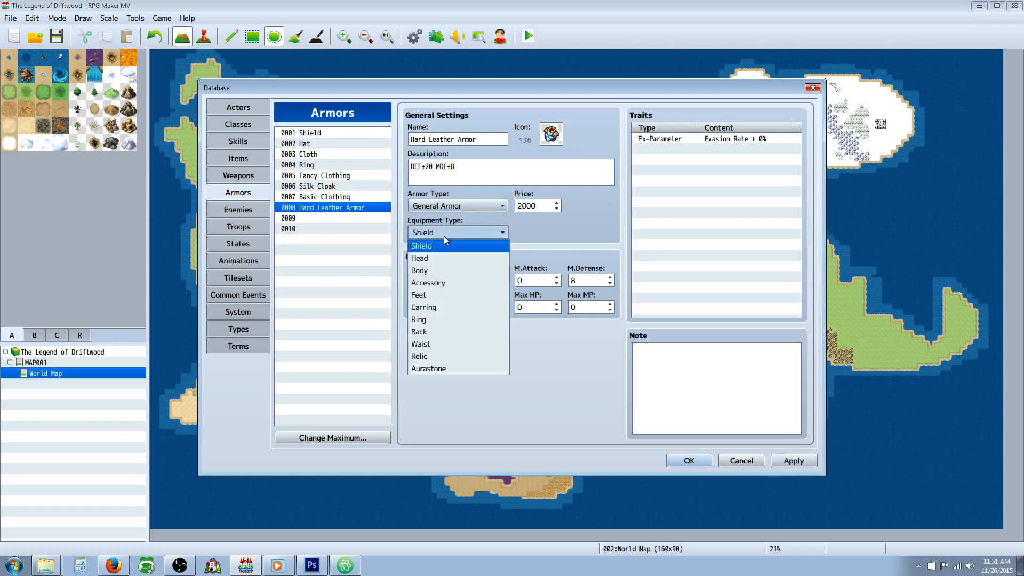
left_click(445, 272)
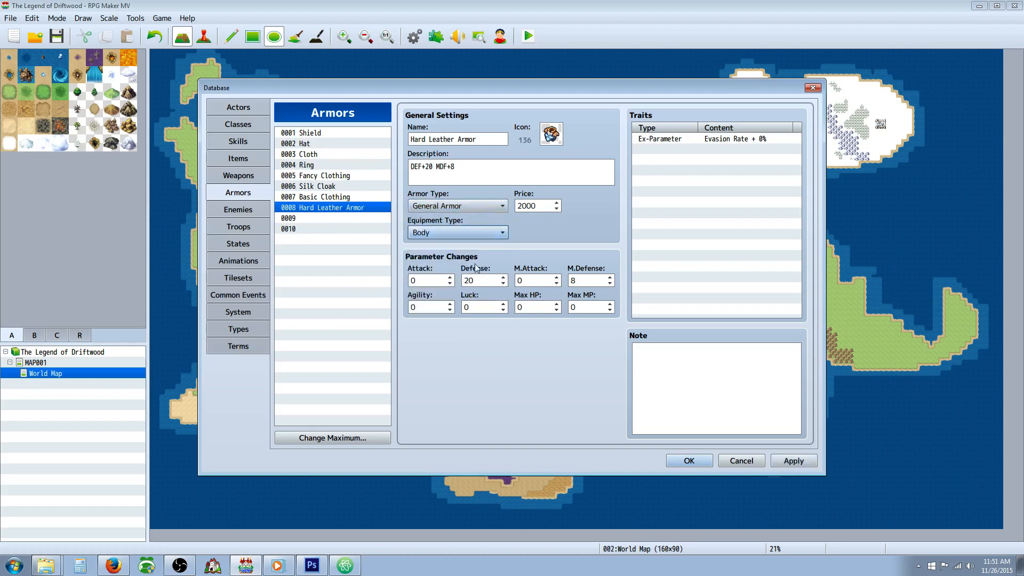
left_click(793, 461)
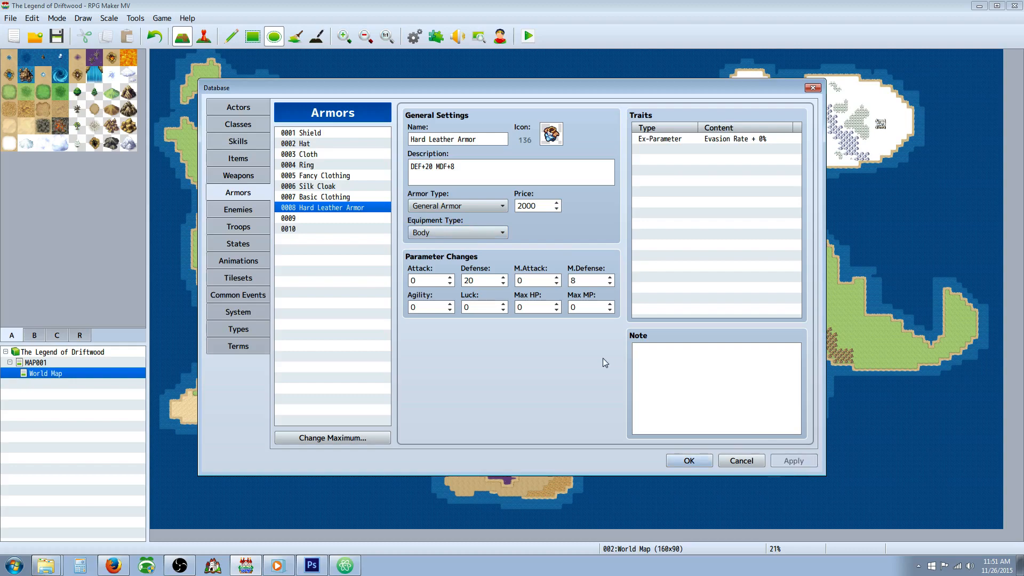
Step: Assign Hard Leather Armor as the actor Driftwood's initial body equipment
left_click(249, 129)
left_click(247, 139)
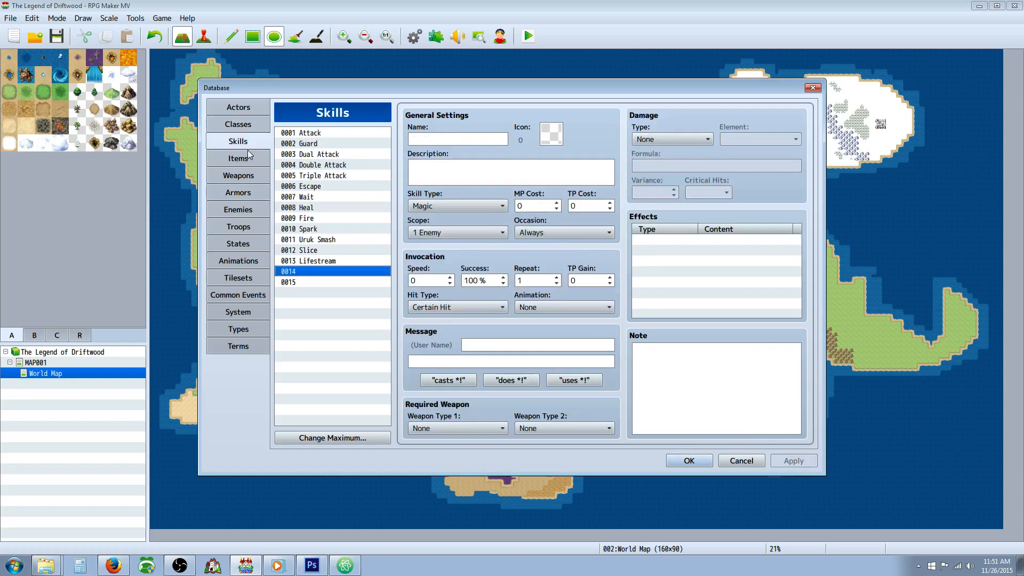
left_click(238, 107)
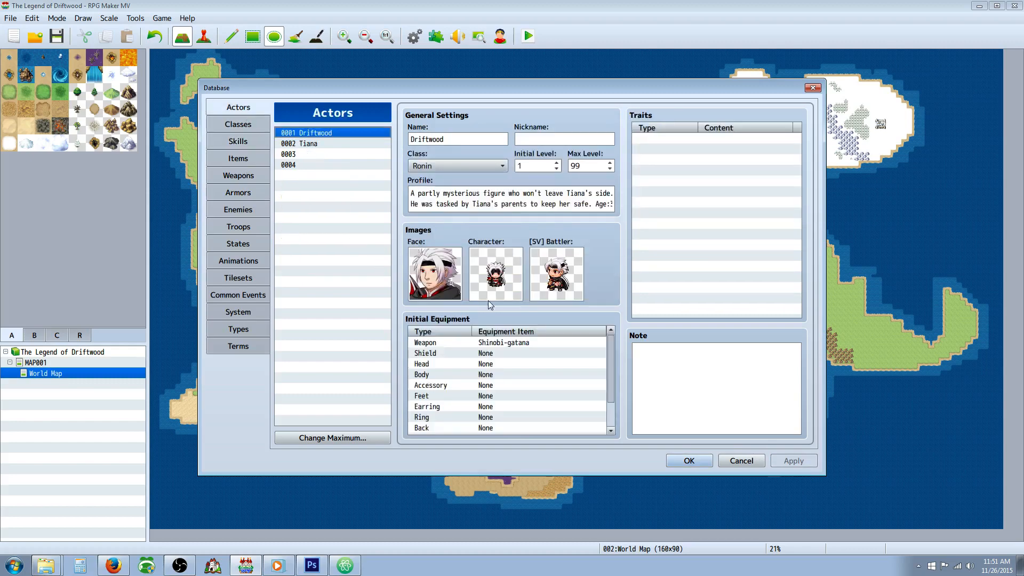
double_click(486, 374)
left_click(504, 375)
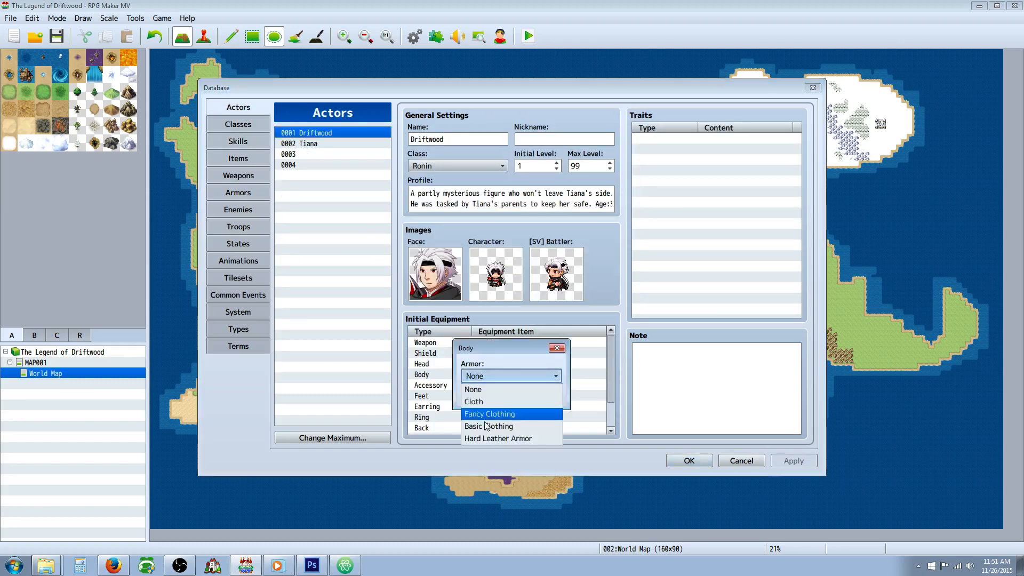
left_click(489, 439)
left_click(495, 398)
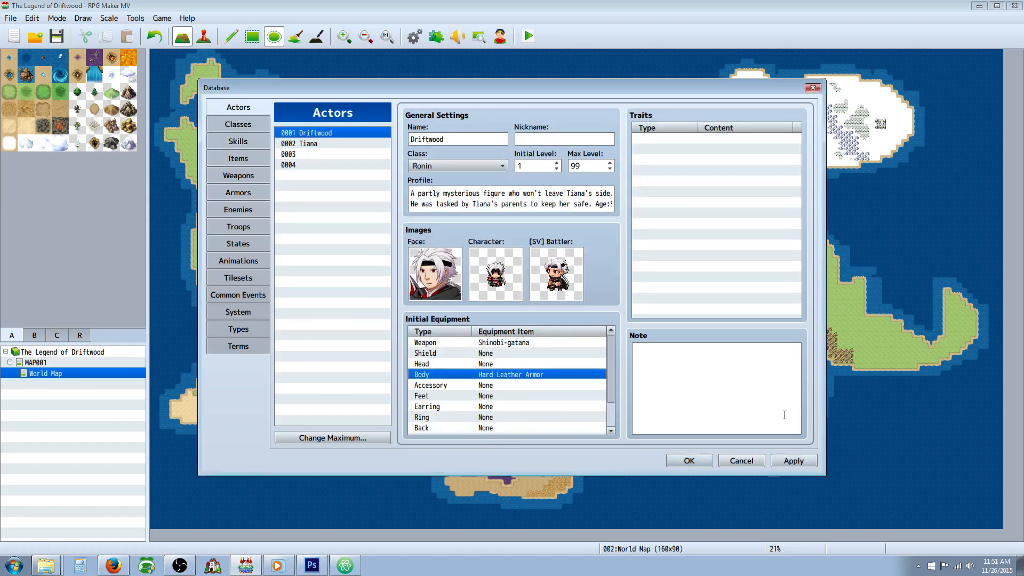
Step: Apply Driftwood's initial equipment change and compare it with Tiana's initial equipment
left_click(792, 461)
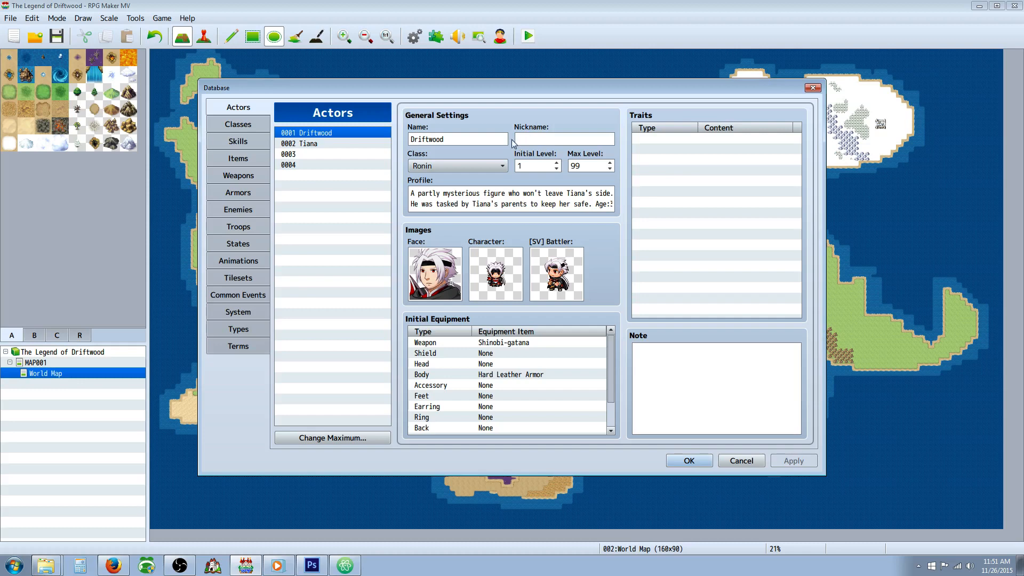
left_click(309, 145)
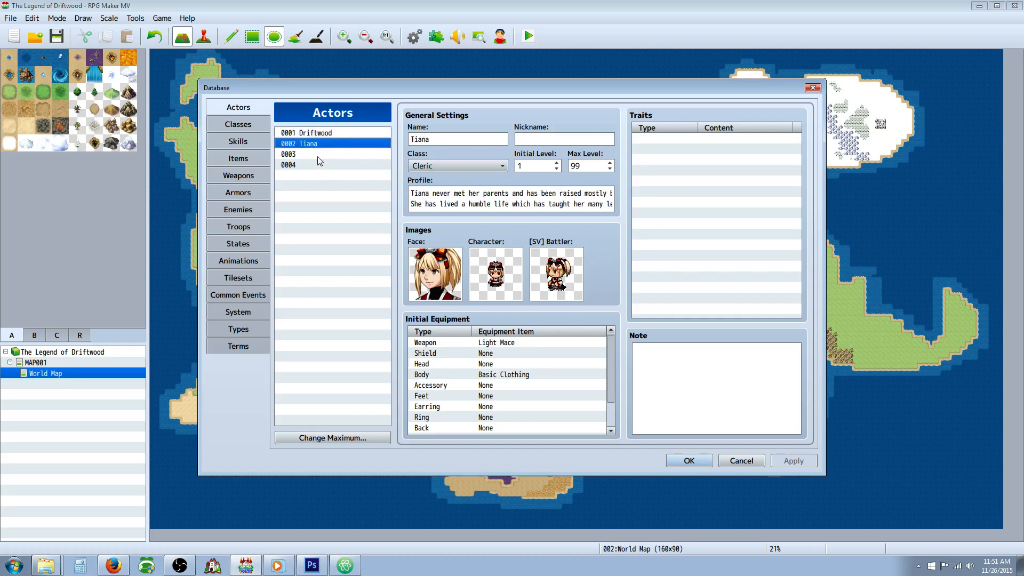
left_click(325, 134)
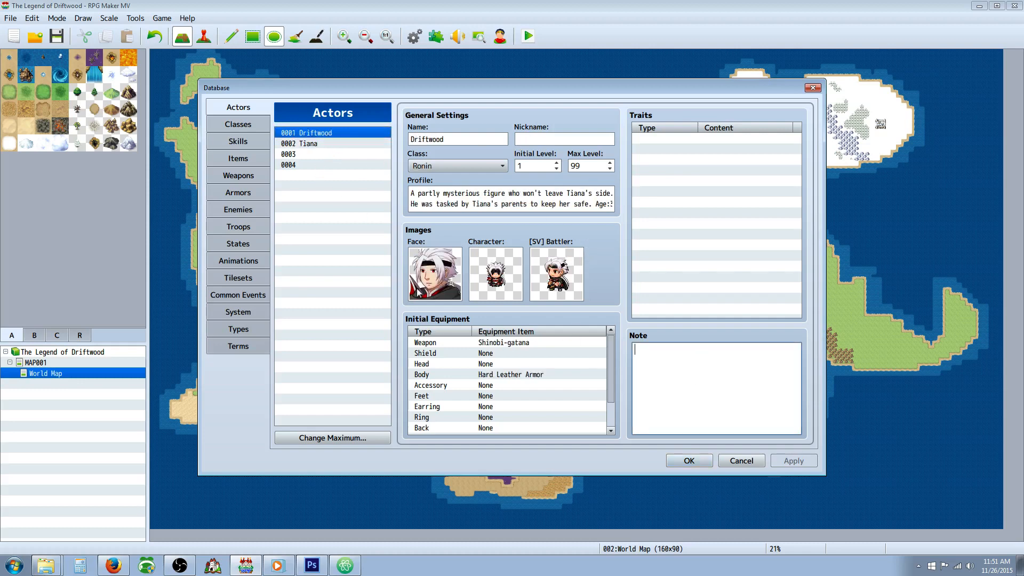
Step: Review the skill, item and weapon entries in the database, and return to the actors
left_click(243, 131)
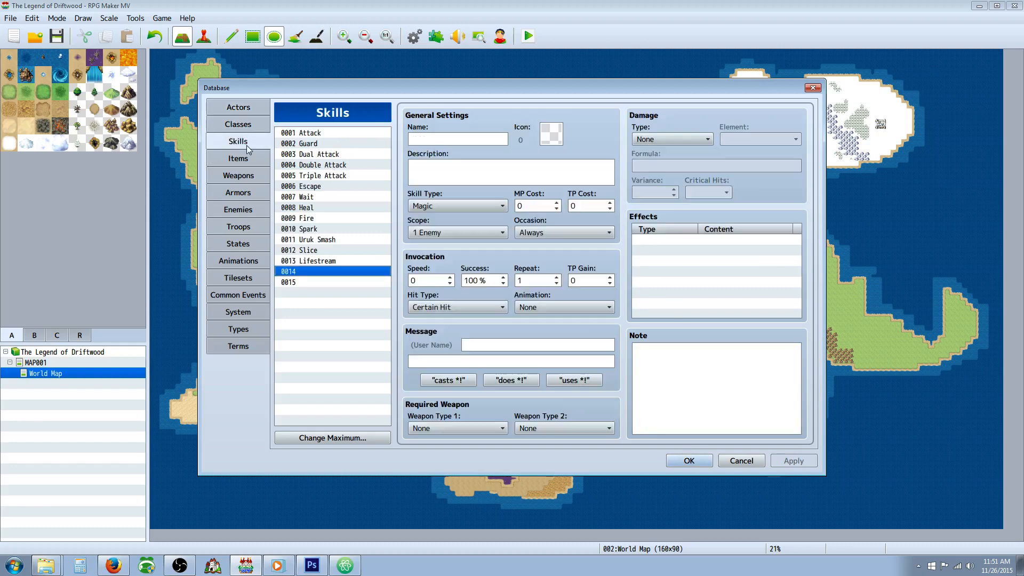
left_click(247, 158)
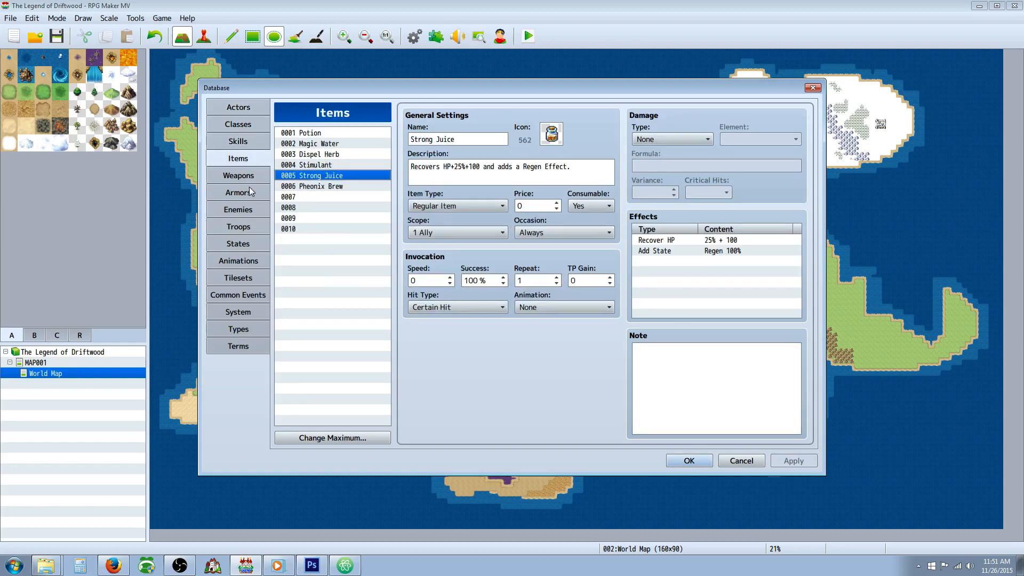
left_click(251, 176)
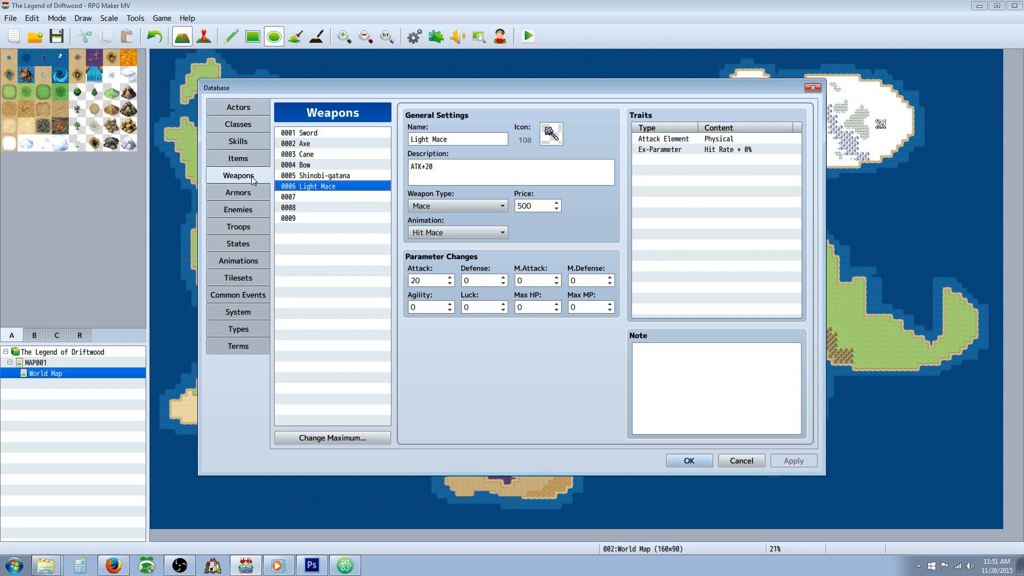
left_click(254, 108)
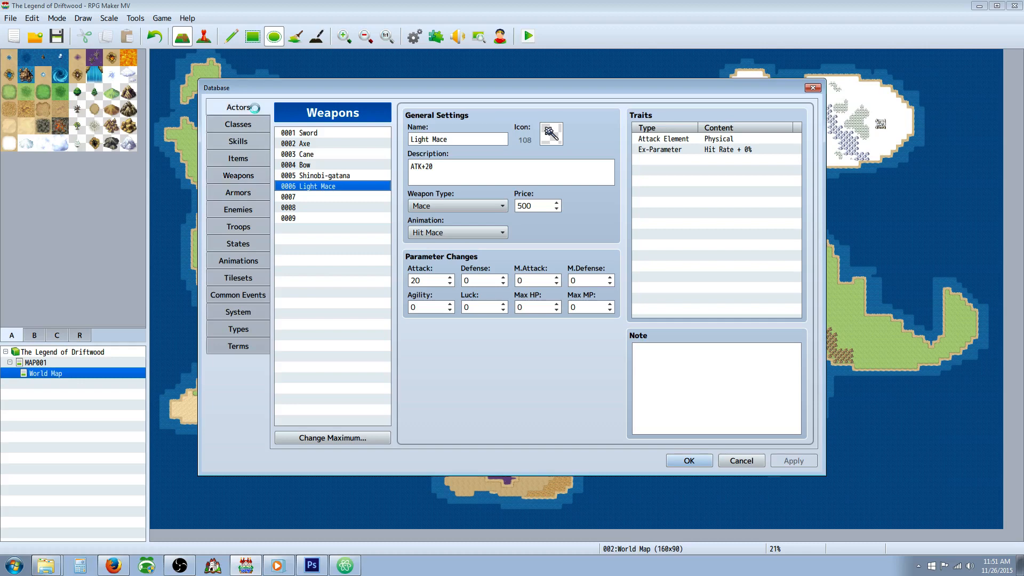
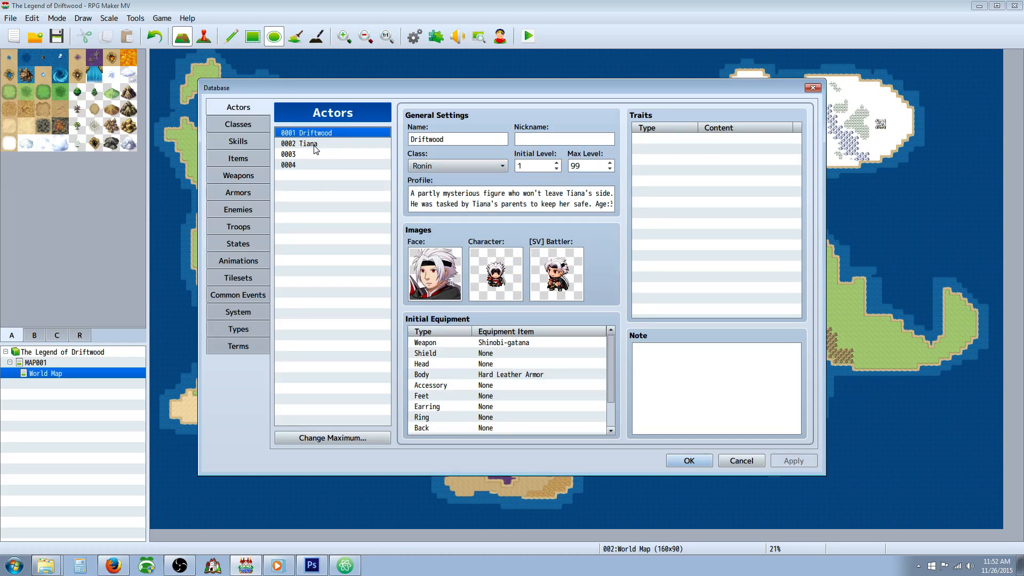
Step: Raise the maximum number of skills in the database to 25
left_click(247, 143)
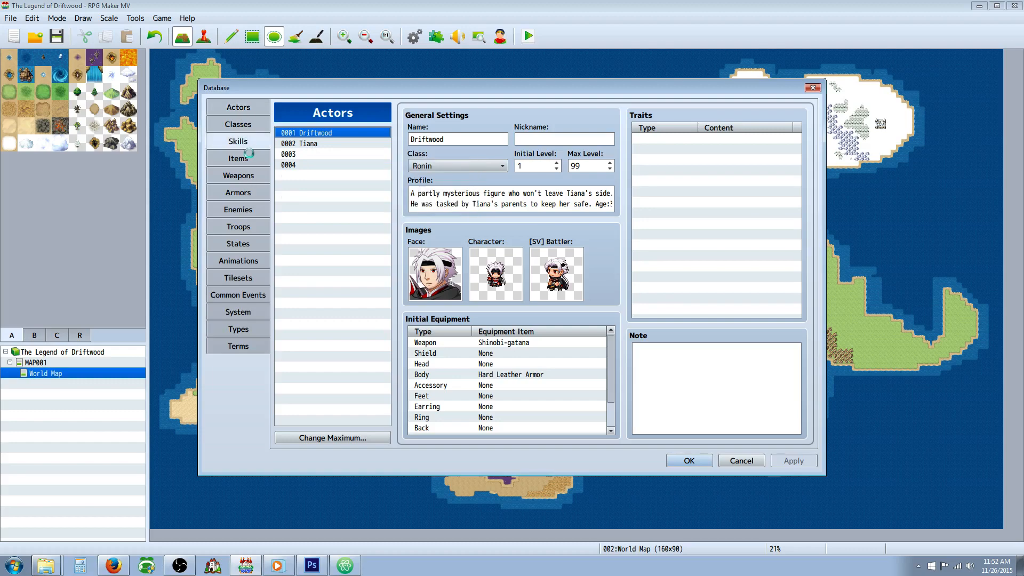
left_click(341, 440)
left_click(321, 431)
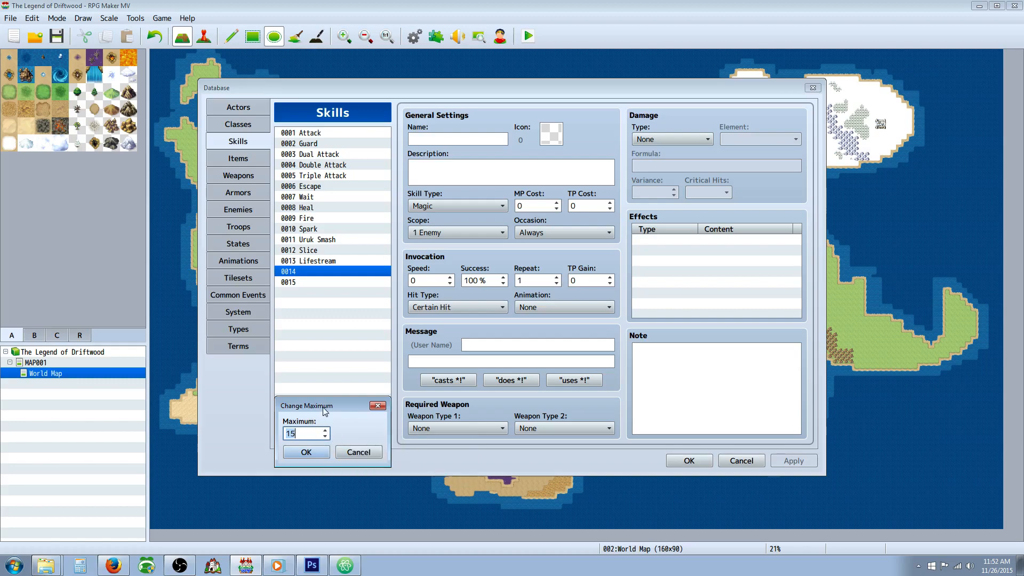
type("25")
left_click(306, 453)
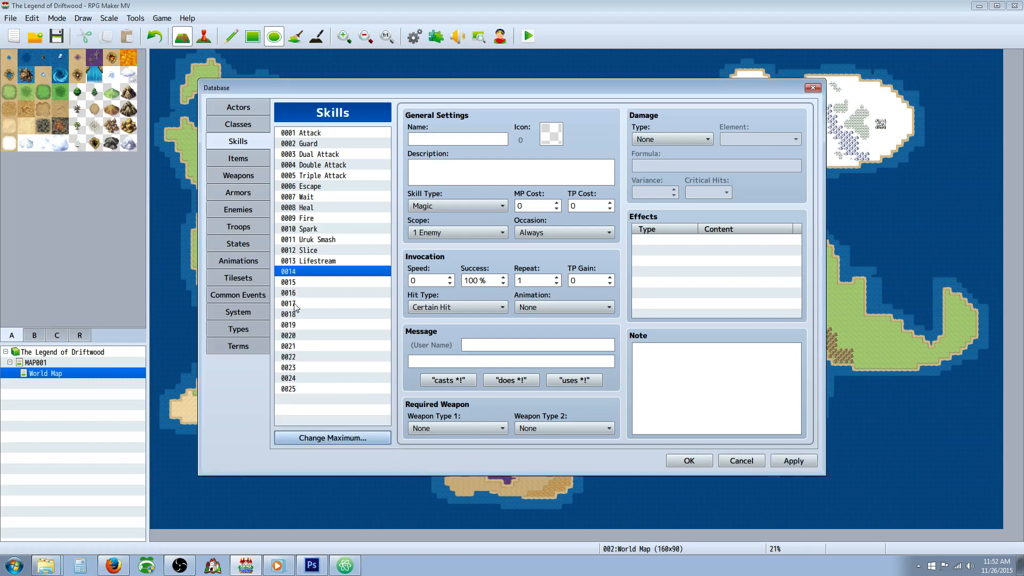
Step: Name skill 0014 "Upgrade: MaxHP" and give it the red heart icon with a green plus, icon 32
left_click(443, 142)
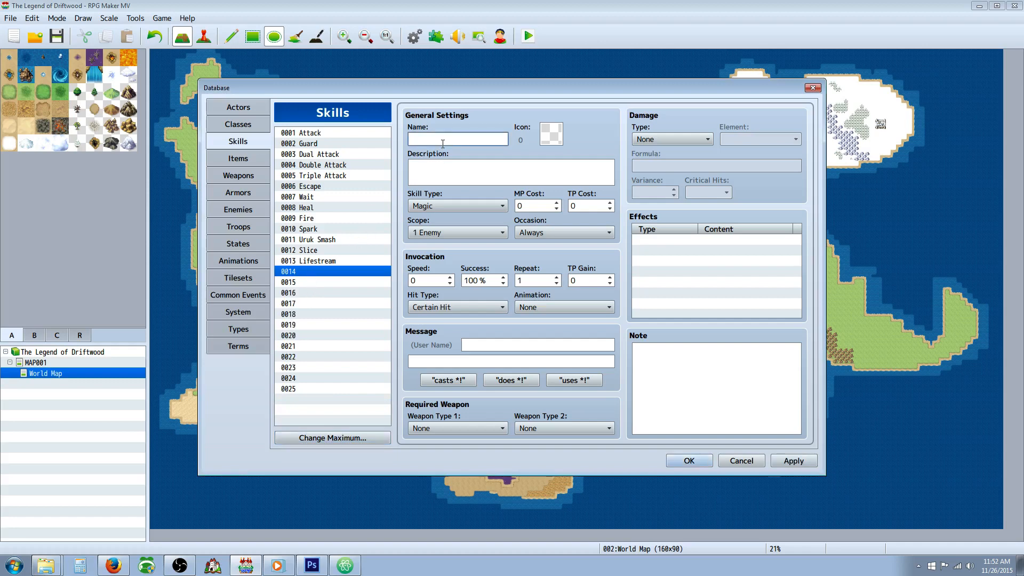
type("Upgrade: MaxHP")
double_click(547, 127)
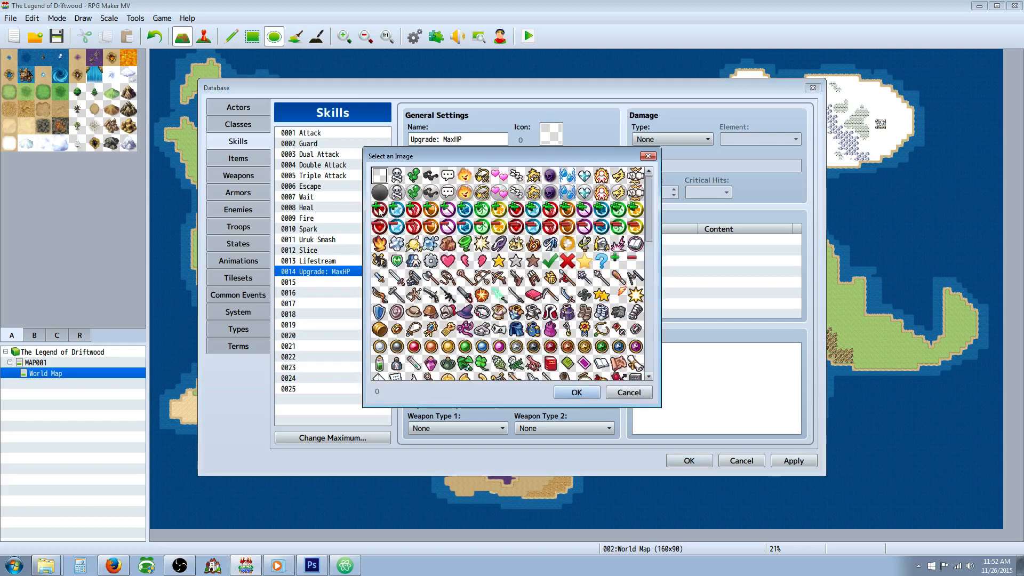
double_click(379, 208)
Step: Write the skill's description as "Gain +300 Max HP for JP."
left_click(435, 177)
type("U")
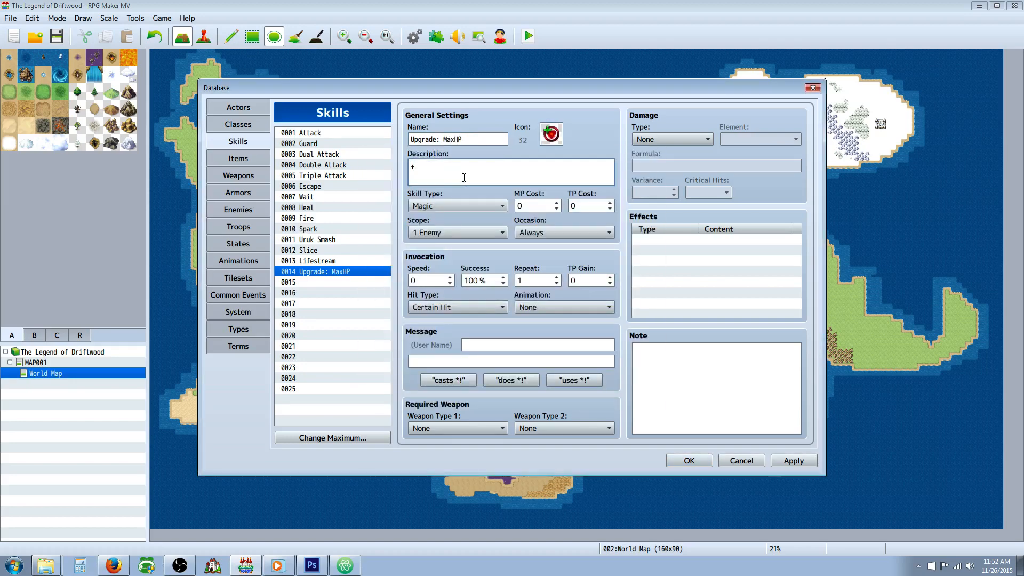
type("300")
type(" H")
key("BackSpace")
type("Max HP for j")
key("BackSpace")
type("J")
type("gai")
key("BackSpace")
key("BackSpace")
key("BackSpace")
type("Gain")
Step: Extend the skill's name to "Upgrade: MaxHP +300"
left_click(478, 138)
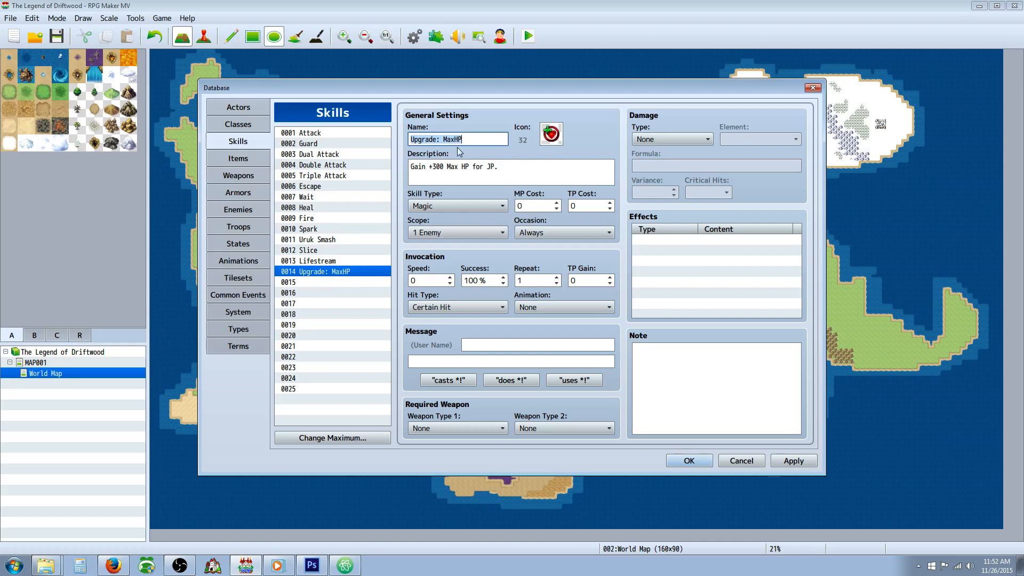
left_click(486, 140)
type("+300")
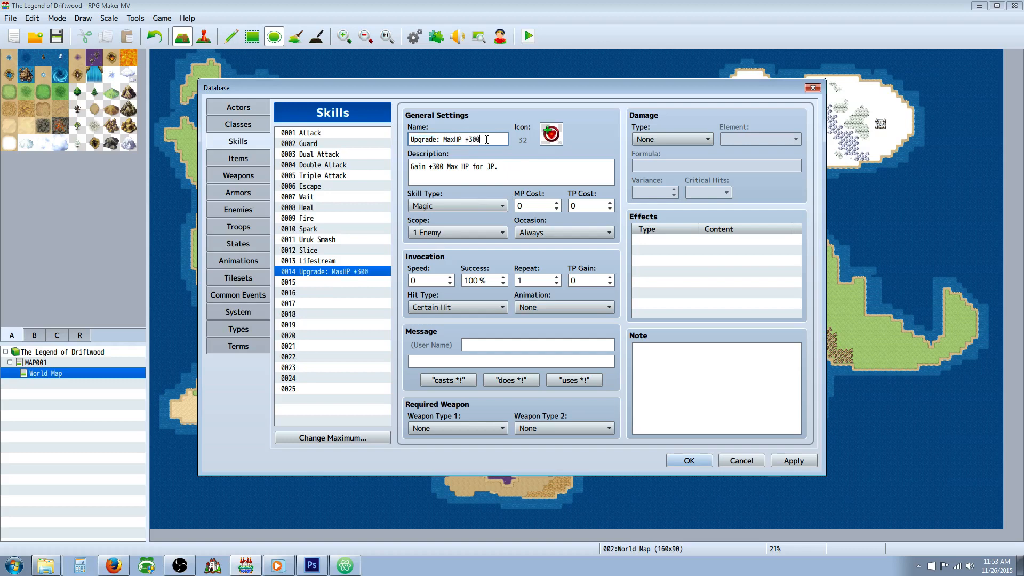
Step: Set the skill's scope to The User and occasion to Menu Screen, with the preset message "does %1!"
right_click(351, 273)
left_click(481, 233)
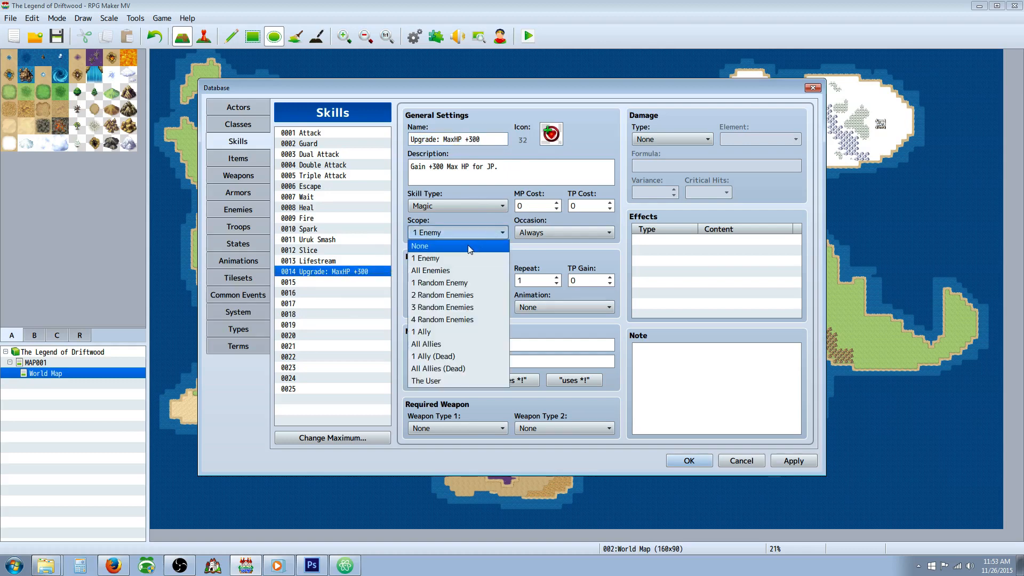
left_click(427, 244)
left_click(544, 232)
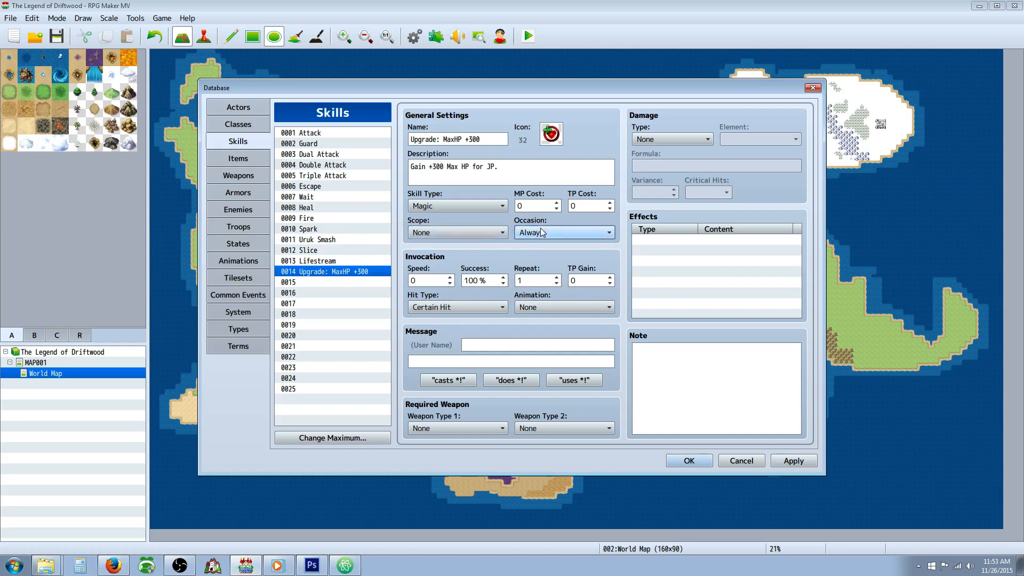
left_click(451, 233)
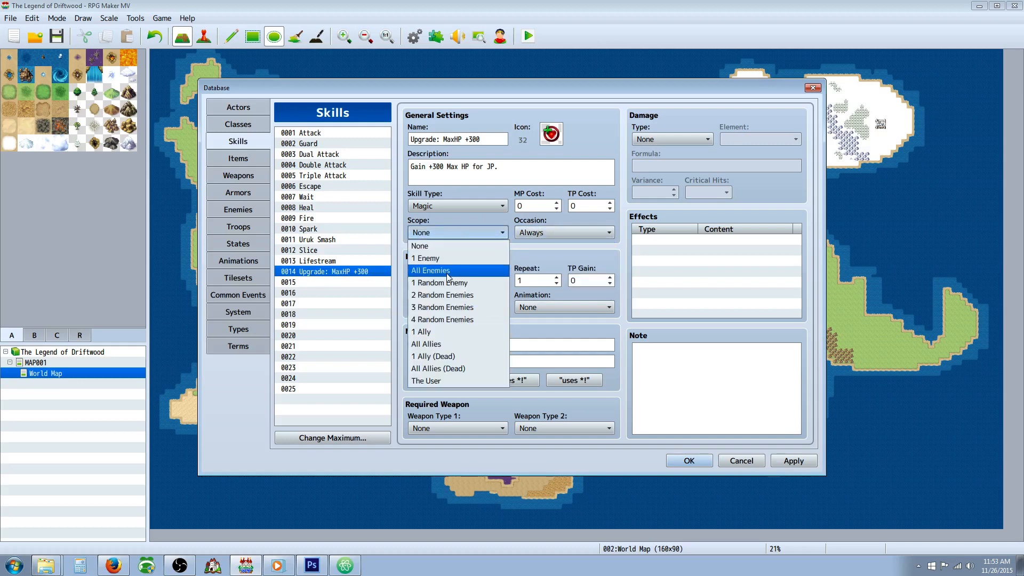
left_click(429, 381)
left_click(559, 233)
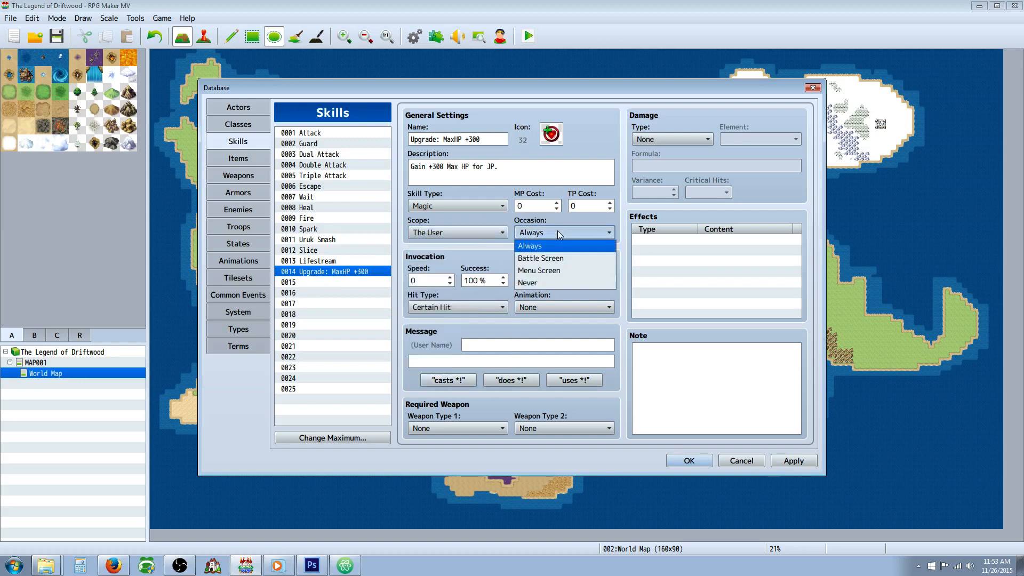
left_click(540, 270)
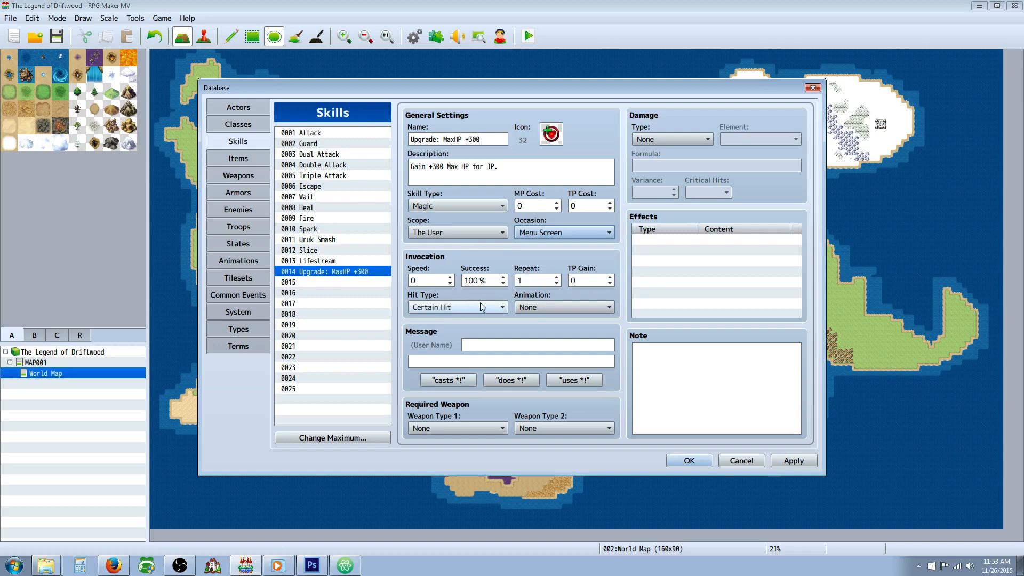
left_click(574, 380)
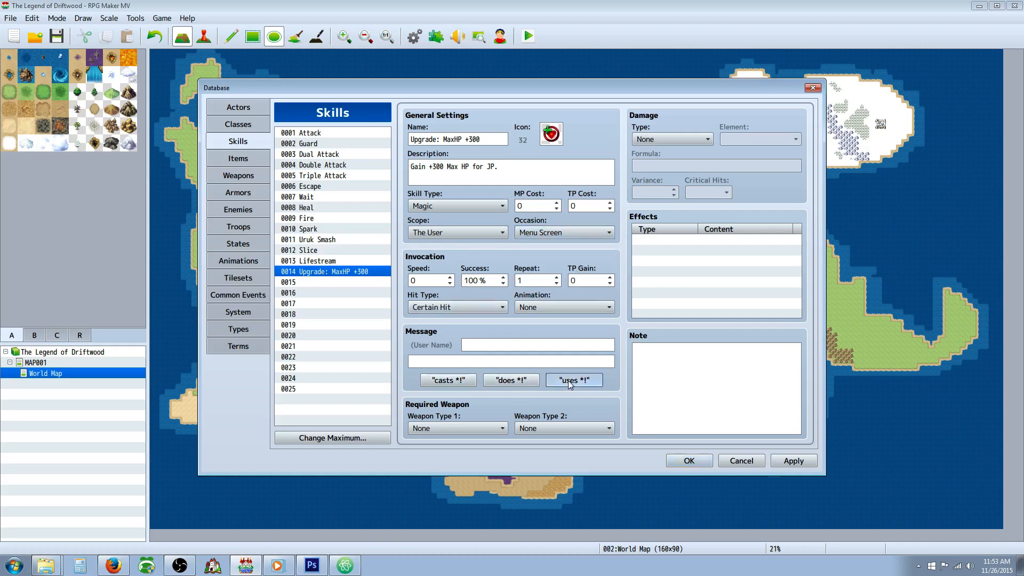
left_click(511, 379)
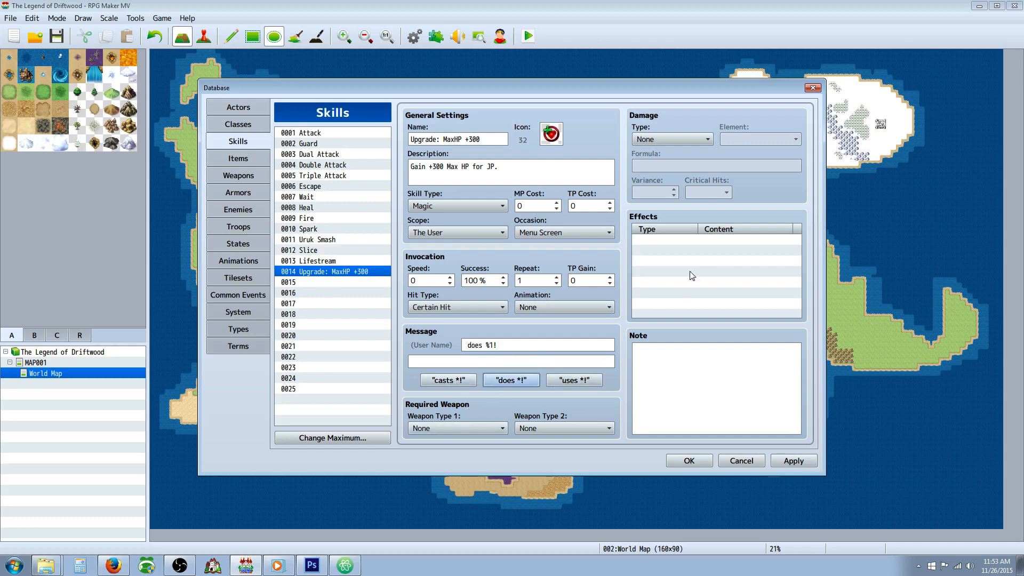
Step: Copy the opening <Learn Cost Eval> tag from plugin notes.txt in Atom into the skill's note in RPG Maker MV
left_click(715, 353)
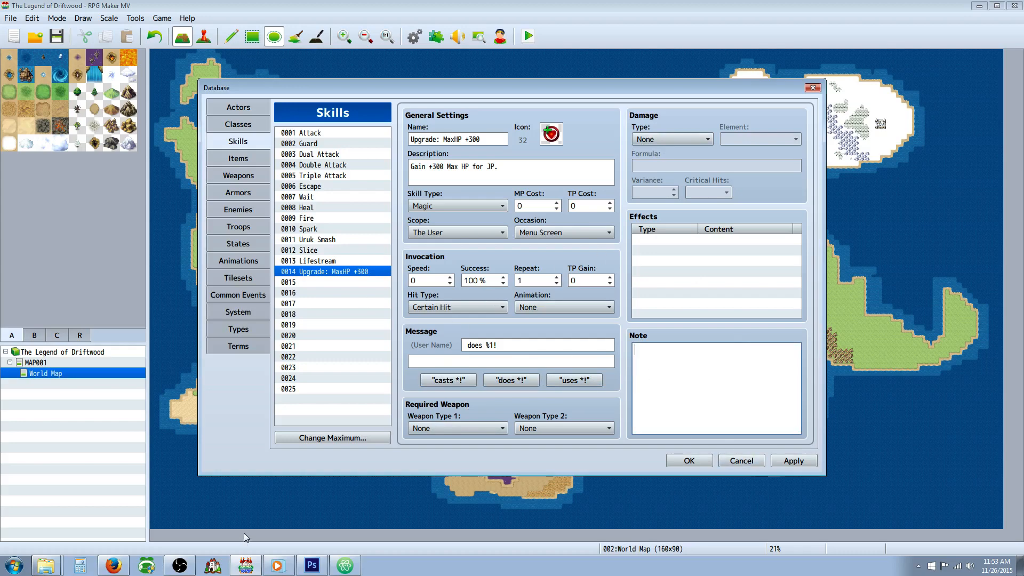
left_click(344, 565)
left_click(772, 397)
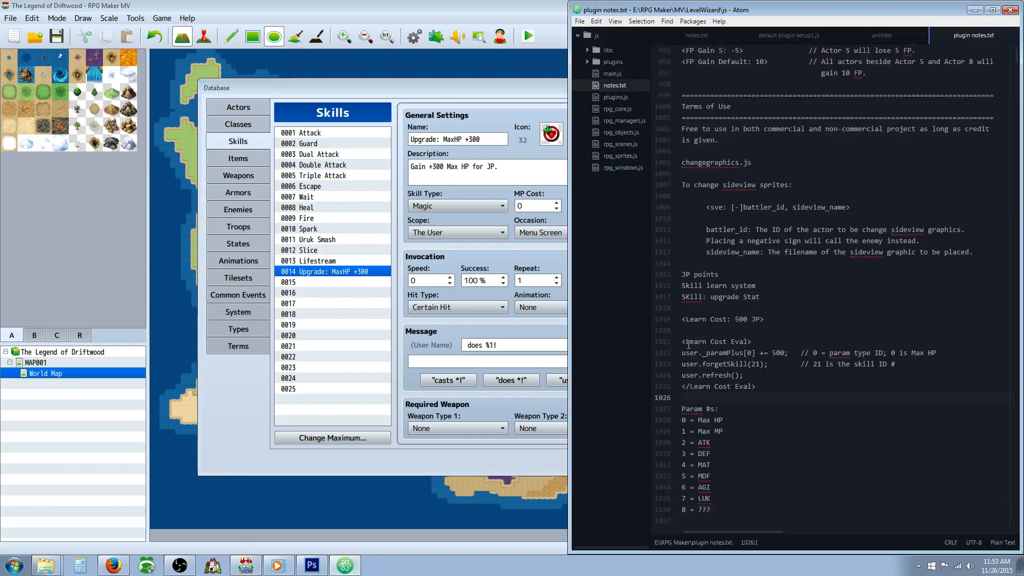
left_click_drag(685, 342, 750, 342)
key("ctrl+c")
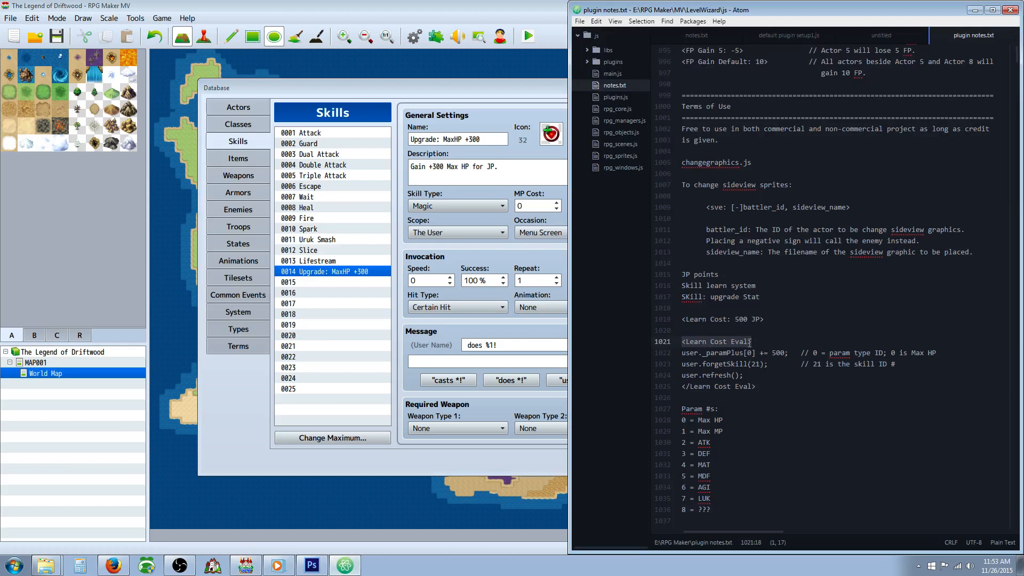
left_click(449, 315)
key("ctrl+v")
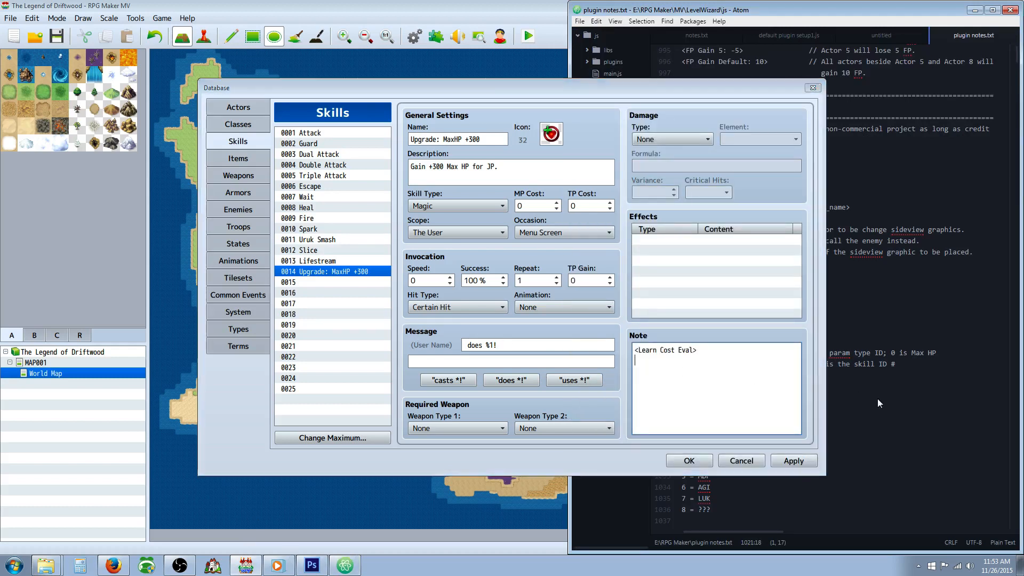
Step: Copy the line "user._paramPlus[0] += 500;" from the Atom plugin notes into the skill's note below the opening tag
left_click(347, 569)
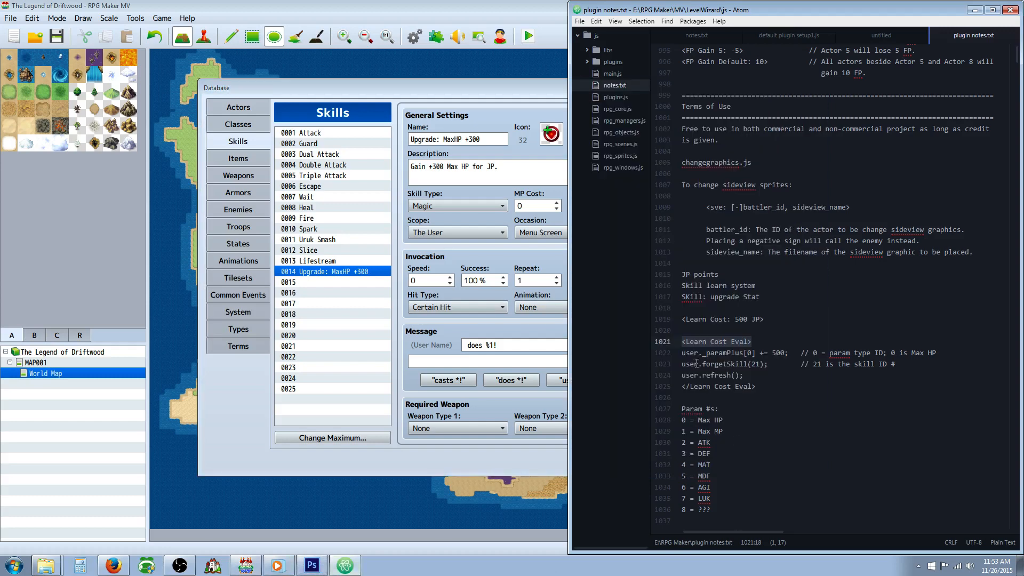
left_click_drag(682, 353, 785, 357)
key("ctrl+c")
left_click(532, 348)
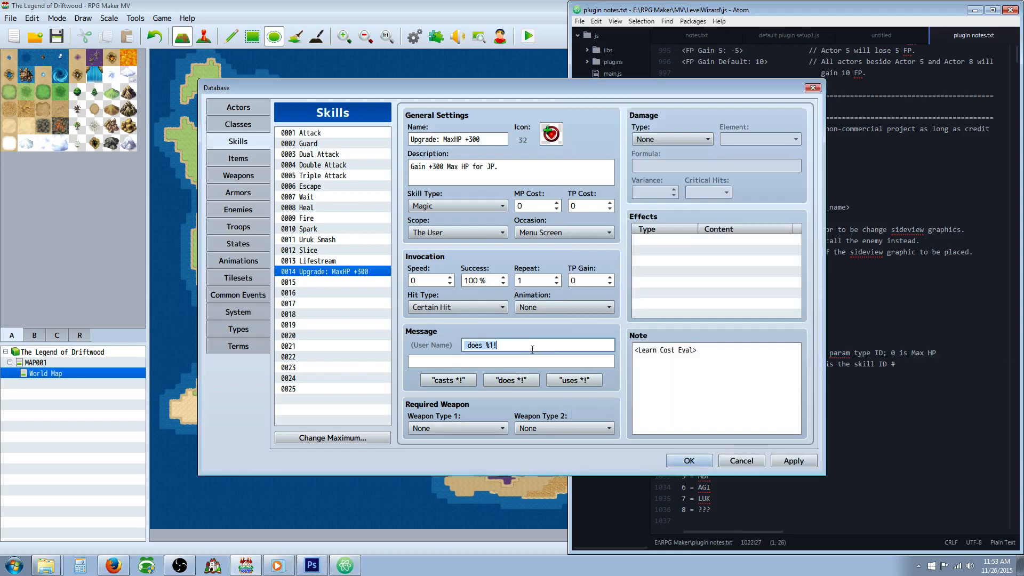
left_click(720, 378)
left_click(720, 379)
key("ctrl+v")
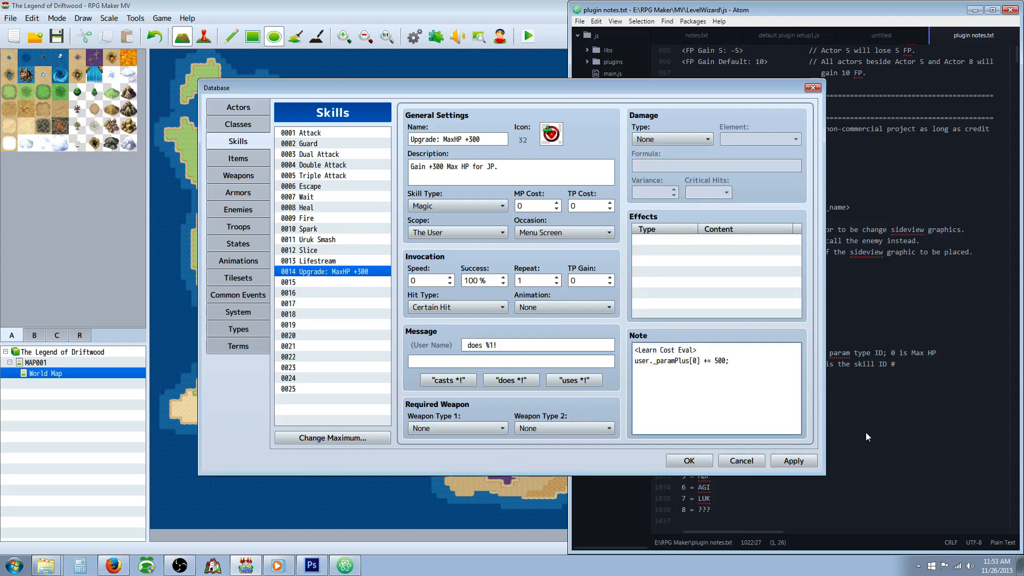
Step: Copy the line "user.forgetSkill(21);" from the Atom plugin notes into the skill's note as its third line
left_click(345, 570)
left_click(748, 365)
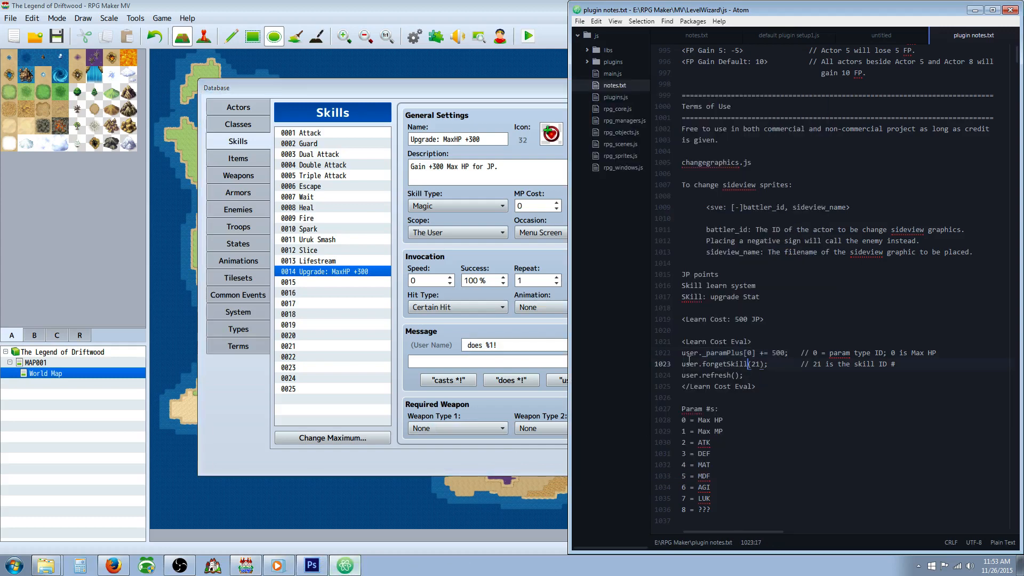
left_click_drag(682, 364, 768, 364)
key("ctrl+c")
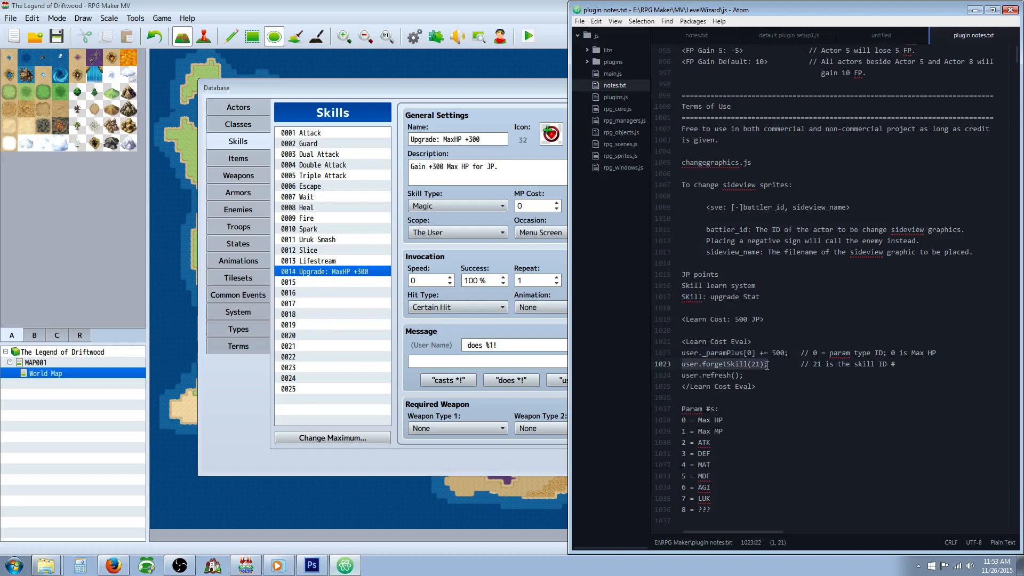
left_click(527, 329)
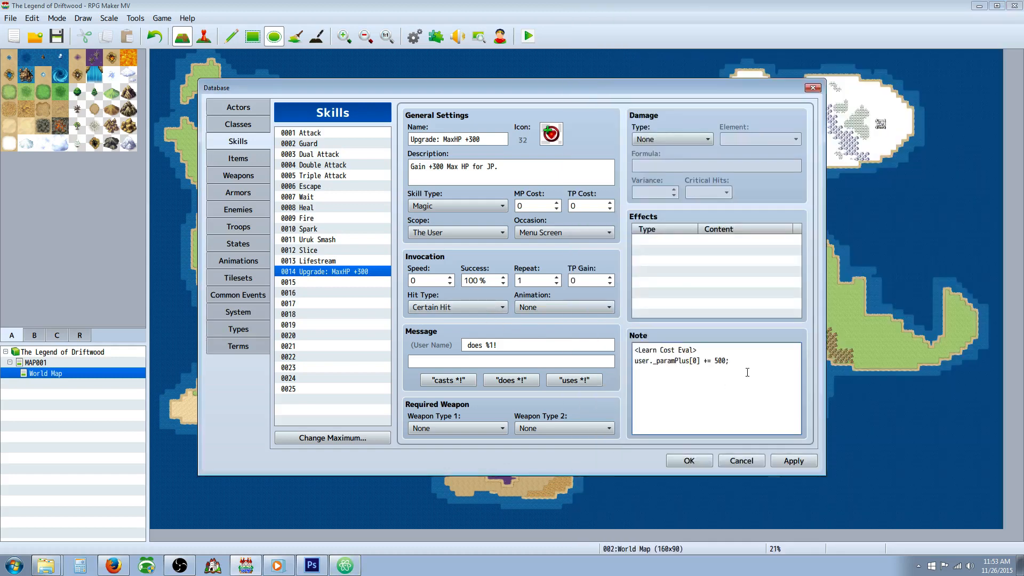
key("ctrl+v")
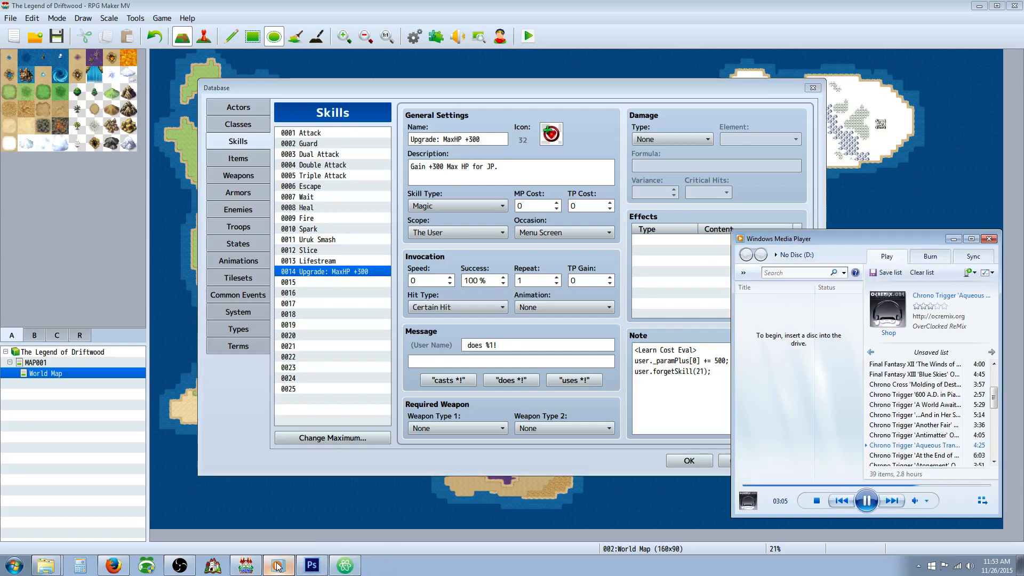
Step: Copy the line "user.refresh();" from the Atom plugin notes into the skill's note below the forgetSkill line
left_click(345, 567)
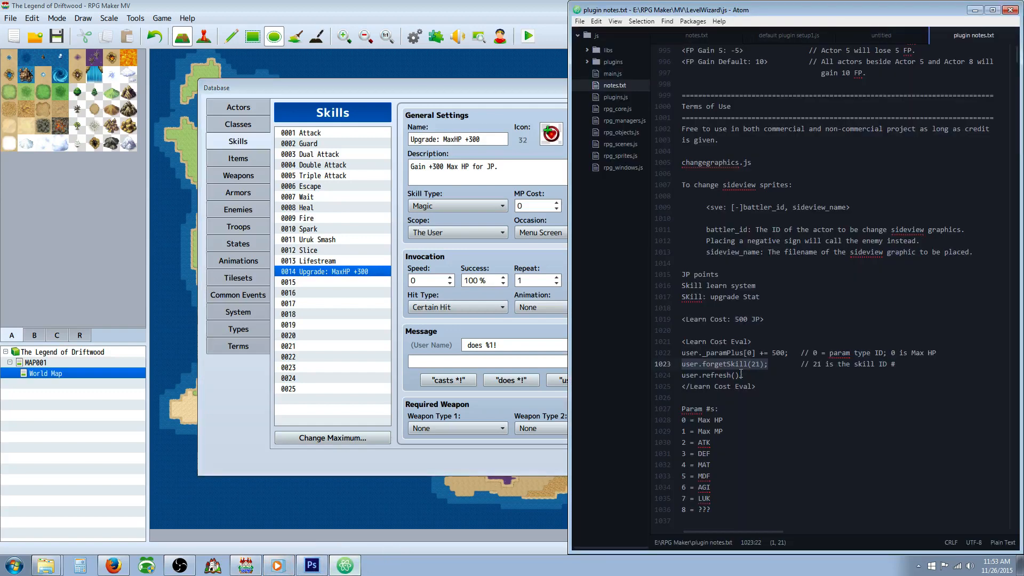
left_click_drag(742, 375, 684, 376)
key("ctrl+c")
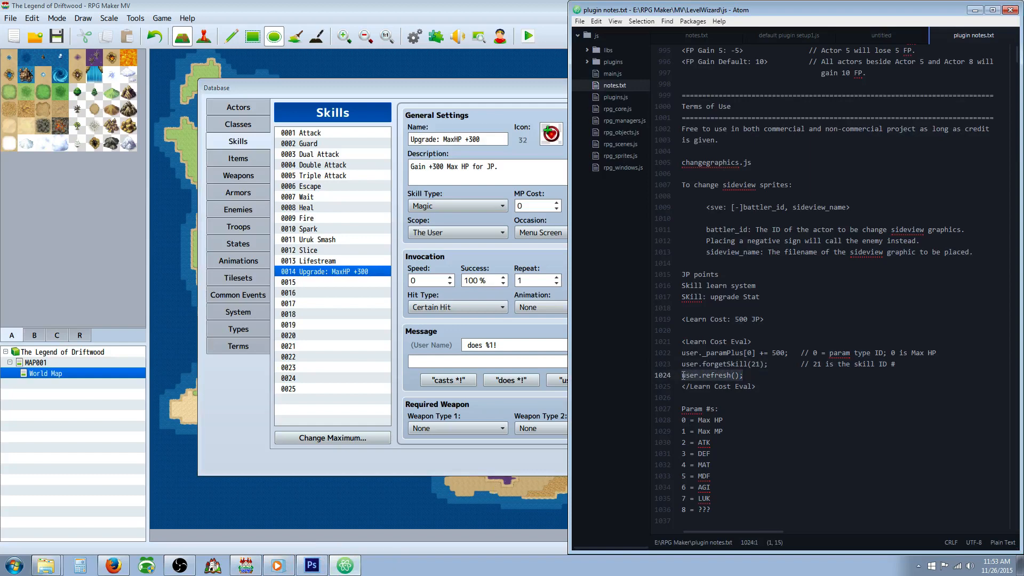
left_click(495, 373)
left_click(740, 376)
left_click(740, 378)
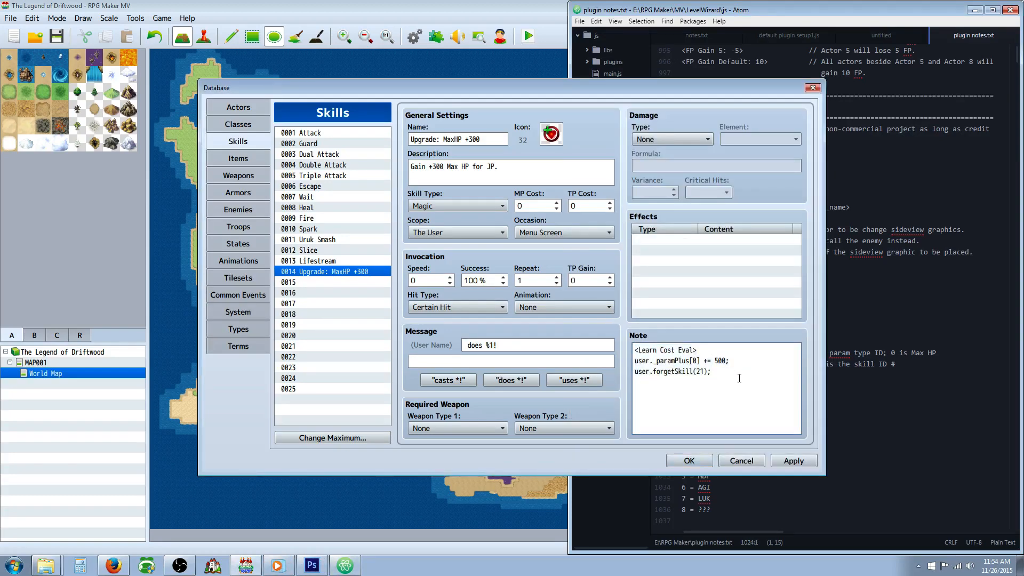
key("ctrl+v")
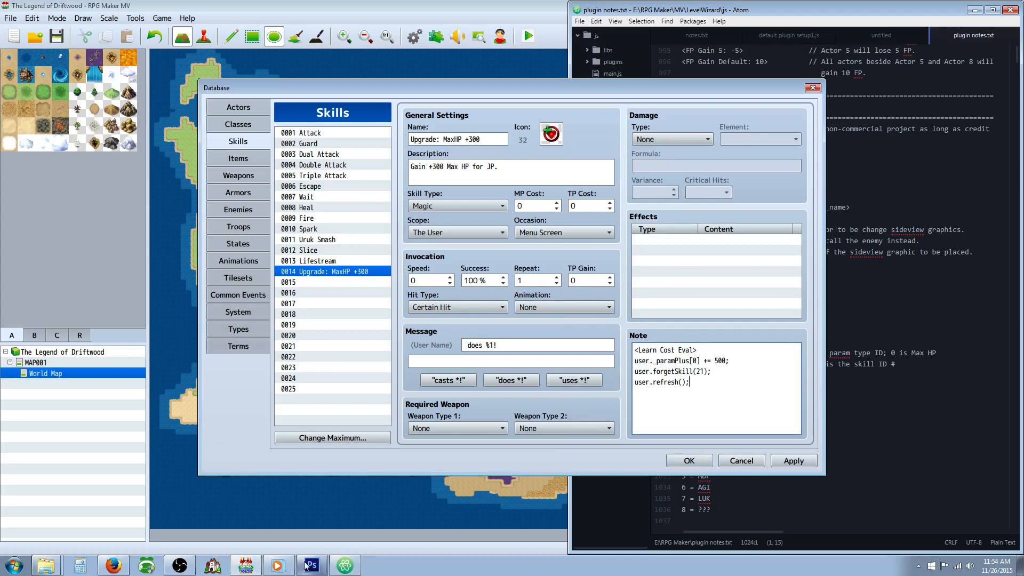
Step: Copy the closing </Learn Cost Eval> tag from the Atom plugin notes onto a new line ending the skill's note
left_click(345, 566)
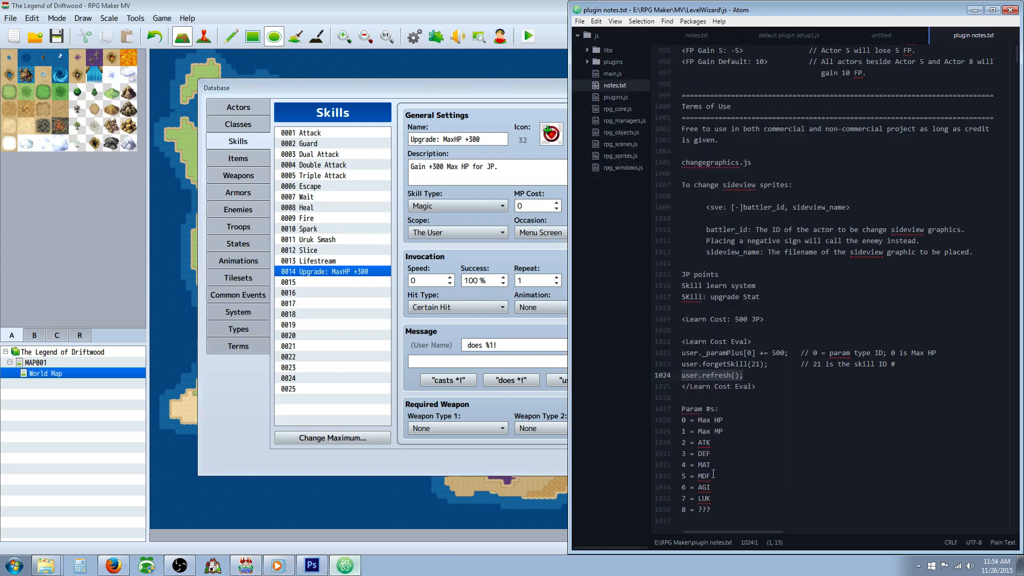
left_click(708, 376)
left_click_drag(685, 387, 768, 386)
key("ctrl+c")
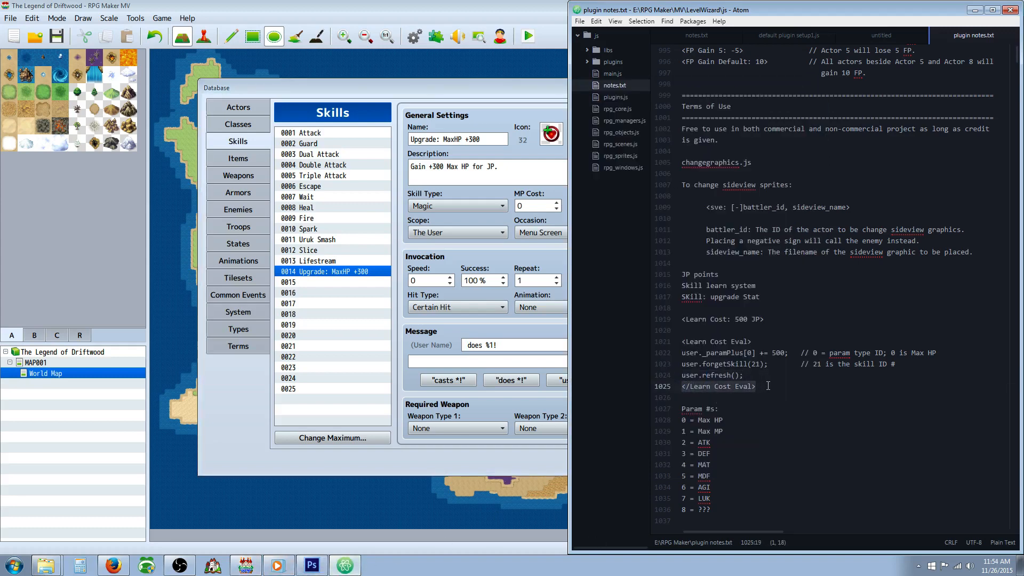
left_click(498, 358)
left_click(717, 394)
key("Return")
key("ctrl+v")
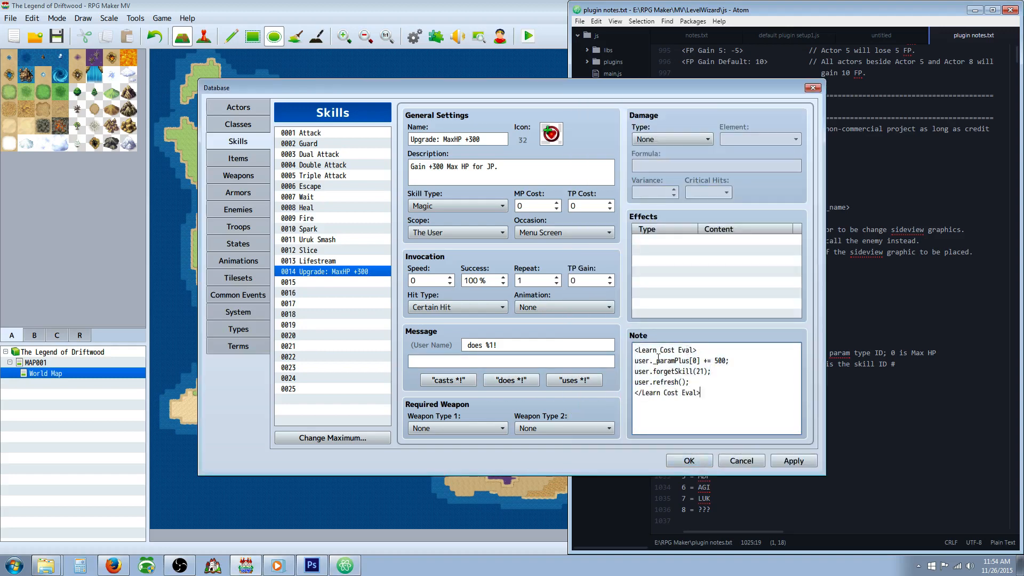
Step: Review the Learn Cost Eval code in the skill's note, checking the opening tag and the paramPlus line
left_click_drag(638, 350, 693, 349)
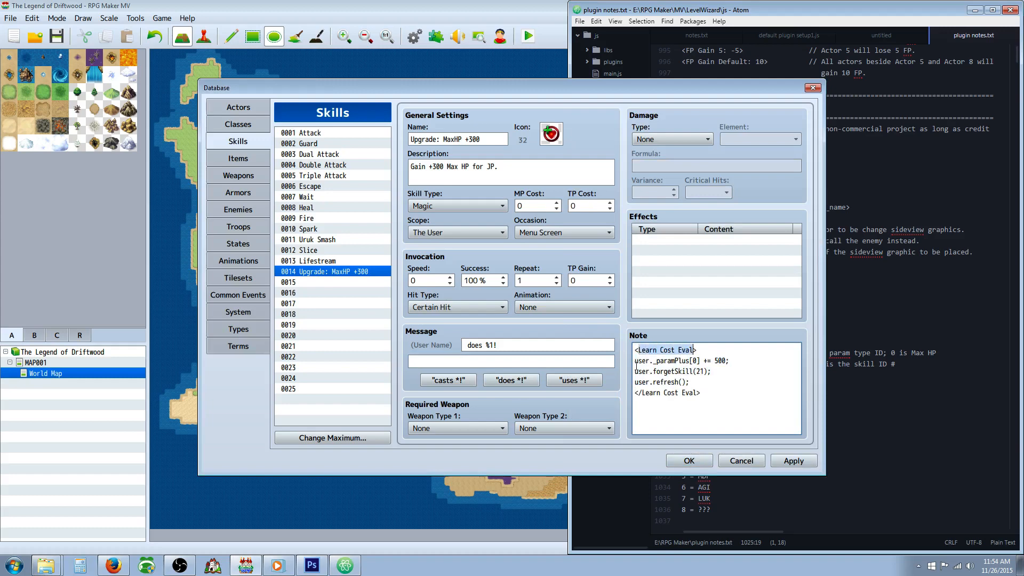
left_click(665, 361)
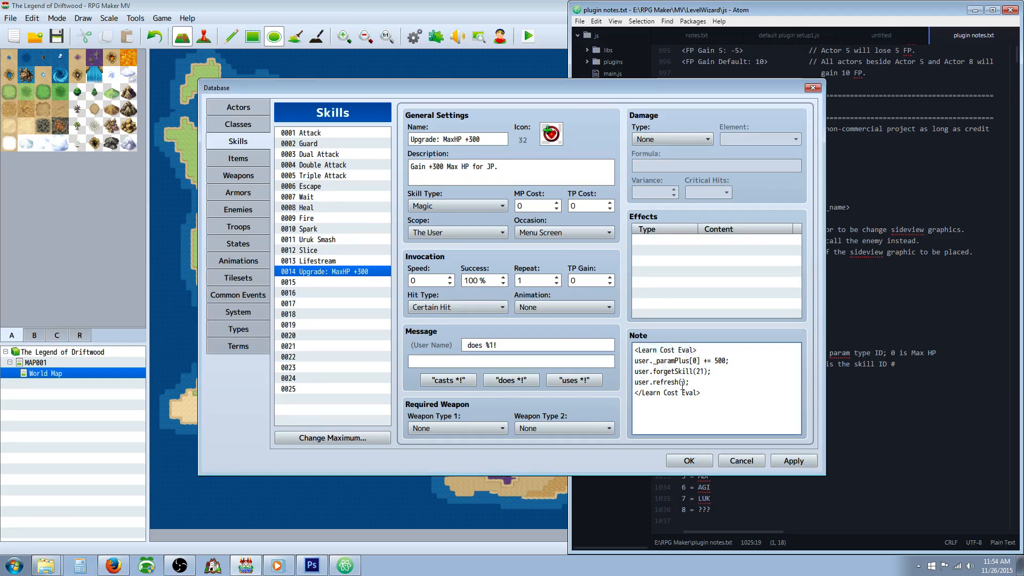
left_click(714, 367)
left_click_drag(654, 361, 690, 361)
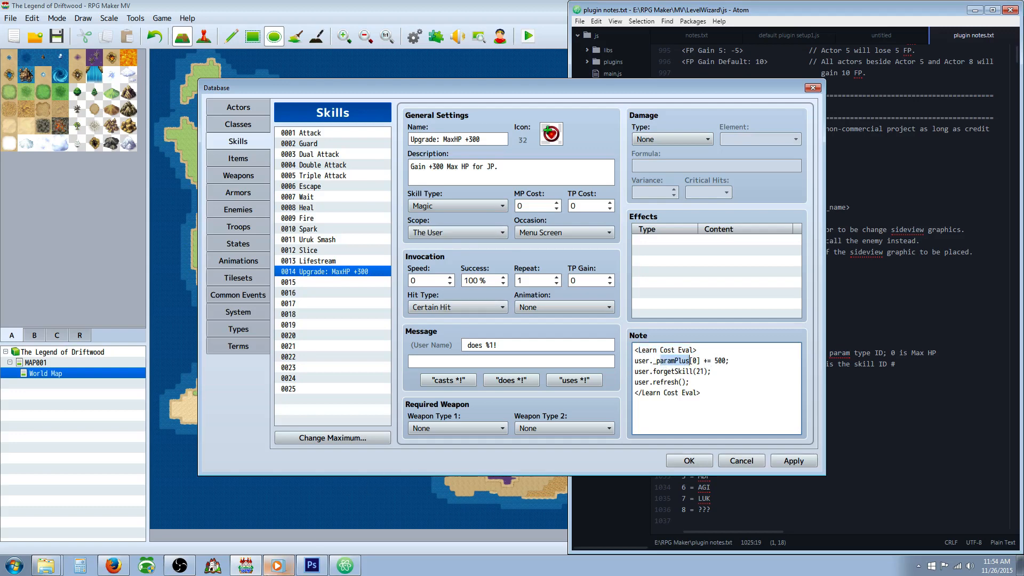
Step: In the skill's note, set the paramPlus bonus to 300 and the forgetSkill ID to 14
left_click(281, 574)
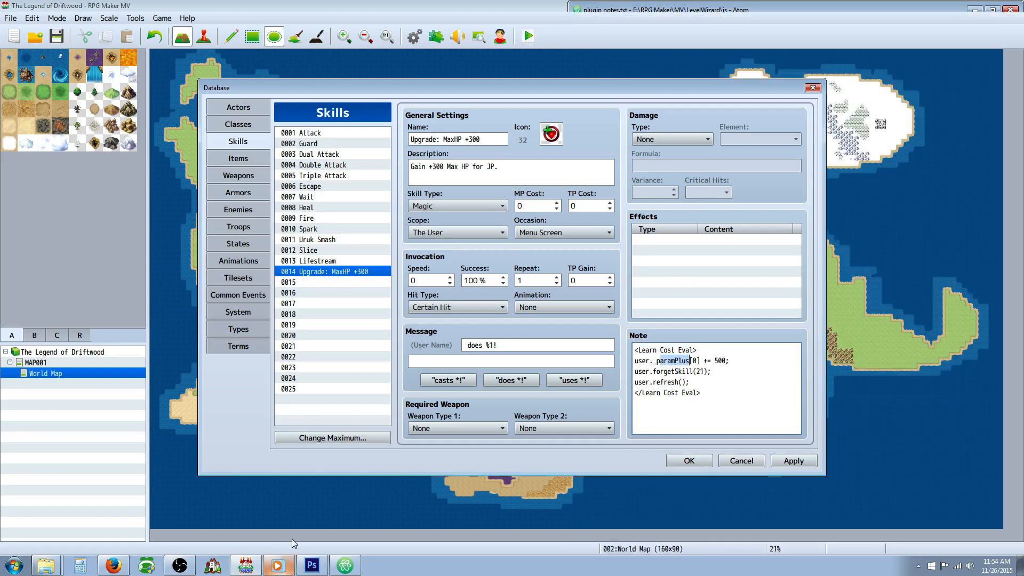
left_click(724, 401)
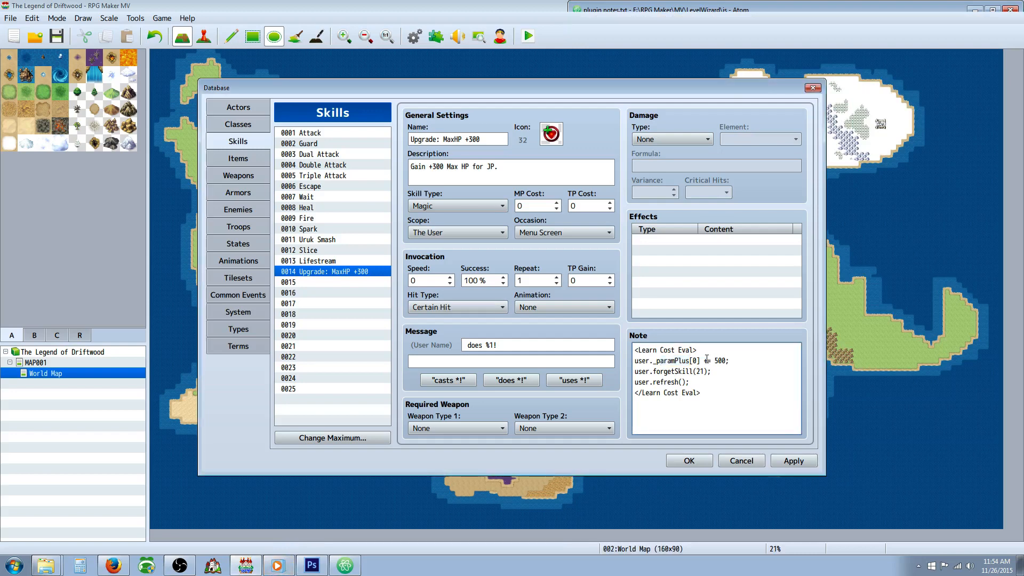
double_click(647, 361)
left_click(695, 361)
left_click(719, 361)
key("Delete")
type("3")
key("Delete")
key("BackSpace")
type("14")
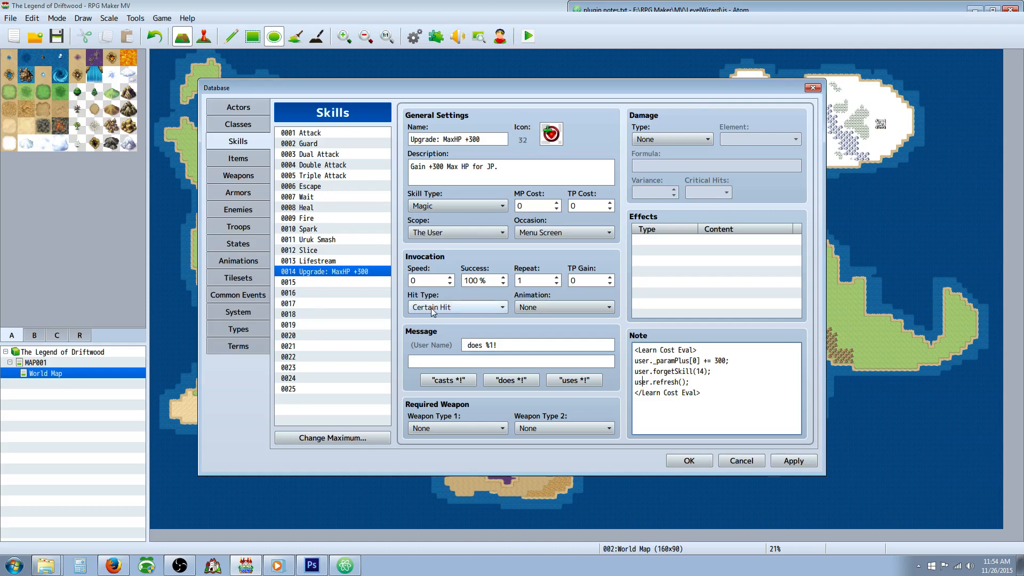
mouse_move(431, 309)
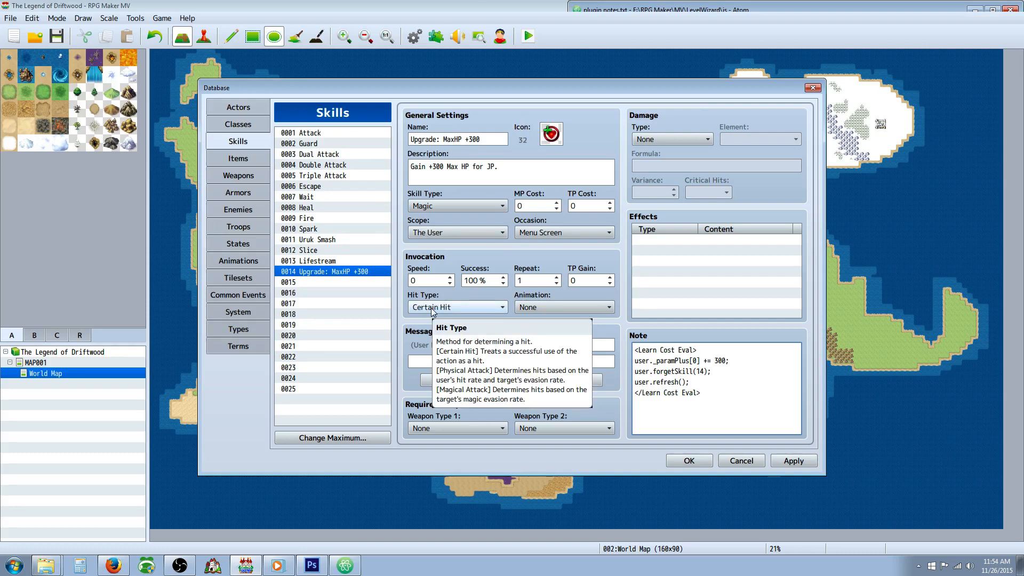
Step: Start a new first line in the skill's note, above the Learn Cost Eval block, reading "<Learn Cost: 500JP"
left_click_drag(700, 393, 649, 393)
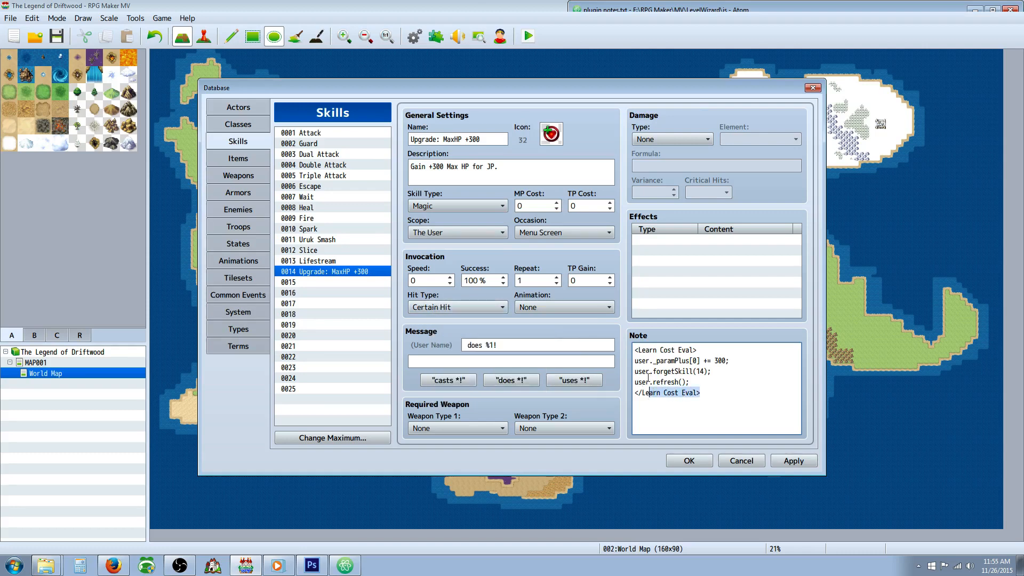
left_click(642, 349)
key("Return")
key("Up")
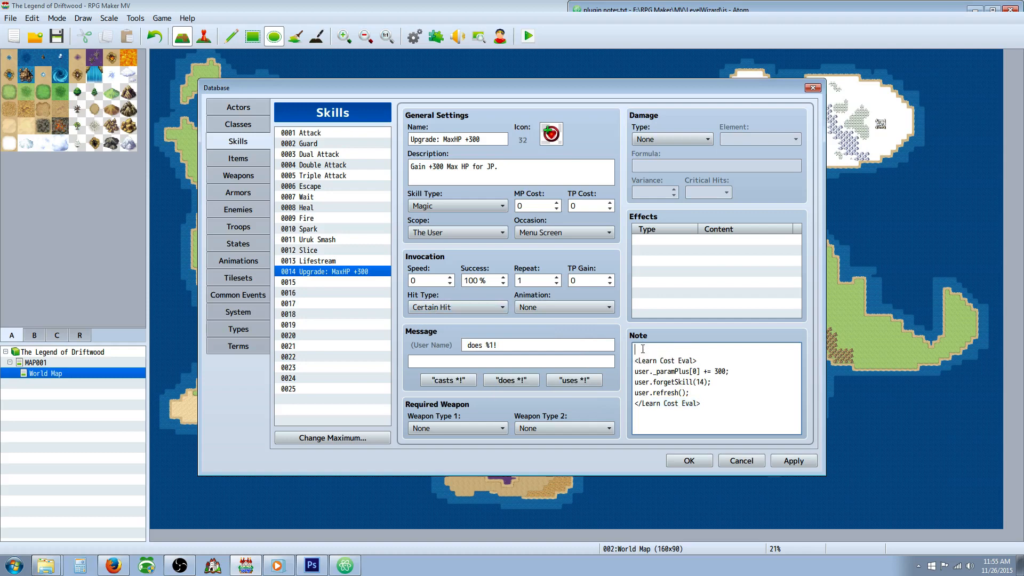
type("<Learn Cost")
key("BackSpace")
key("BackSpace")
key("BackSpace")
type("ost")
type("500JP")
Step: Check the tag format in the Atom plugin notes, complete the line as "<Learn Cost: 500 JP>" with a blank line below, and confirm the database changes
key("alt+Tab")
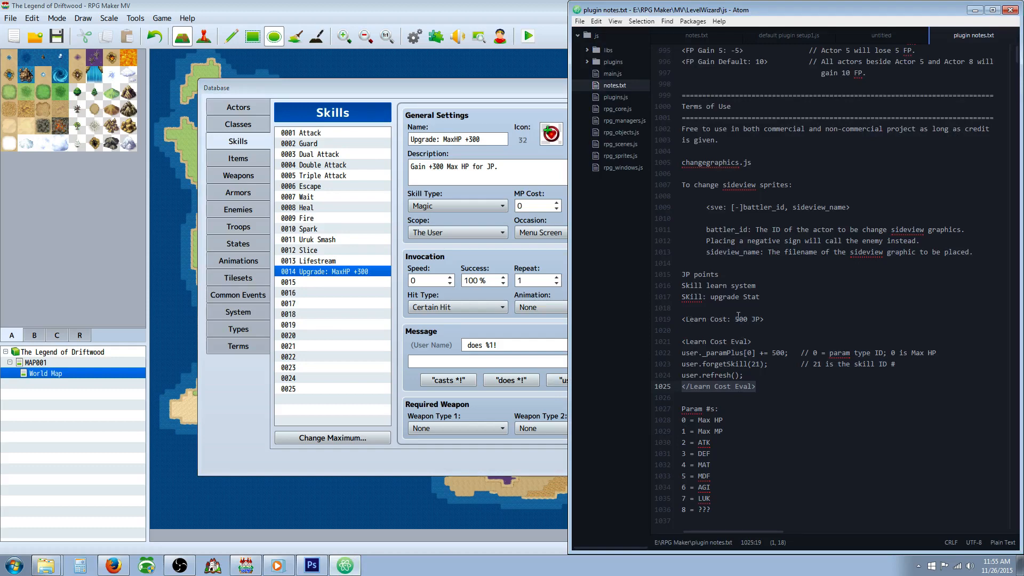
left_click(458, 388)
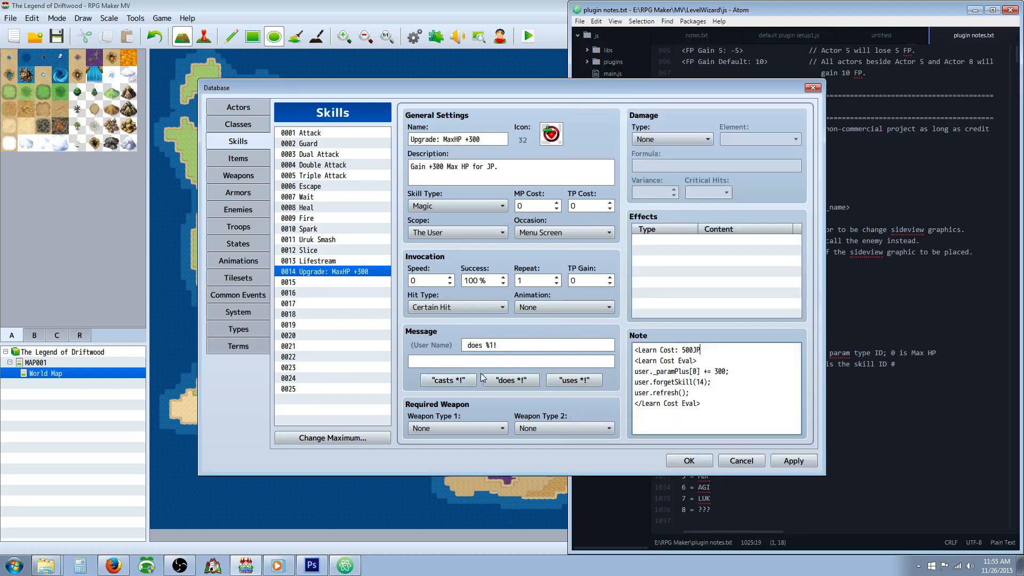
left_click(695, 350)
key("Return")
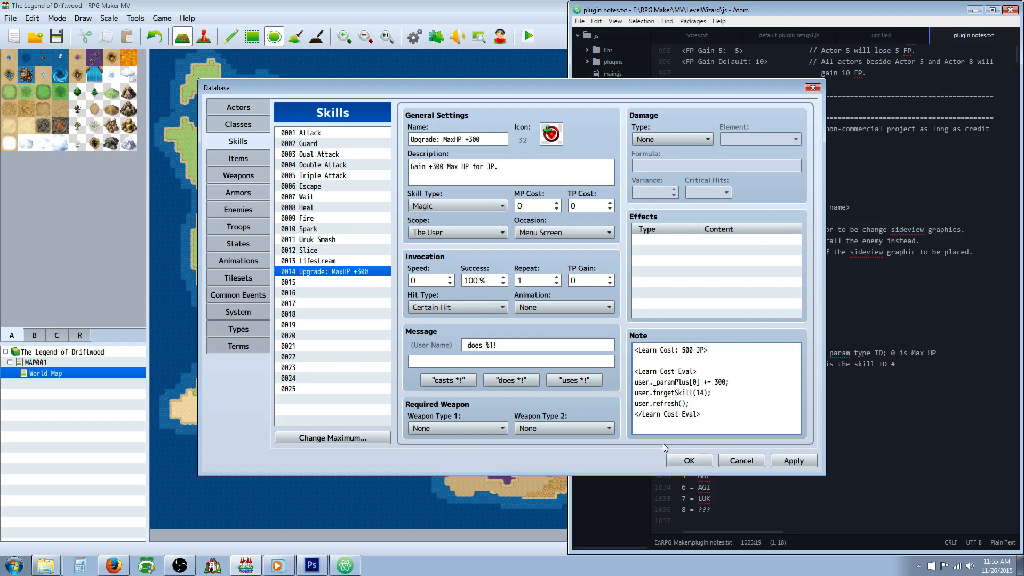
left_click(688, 461)
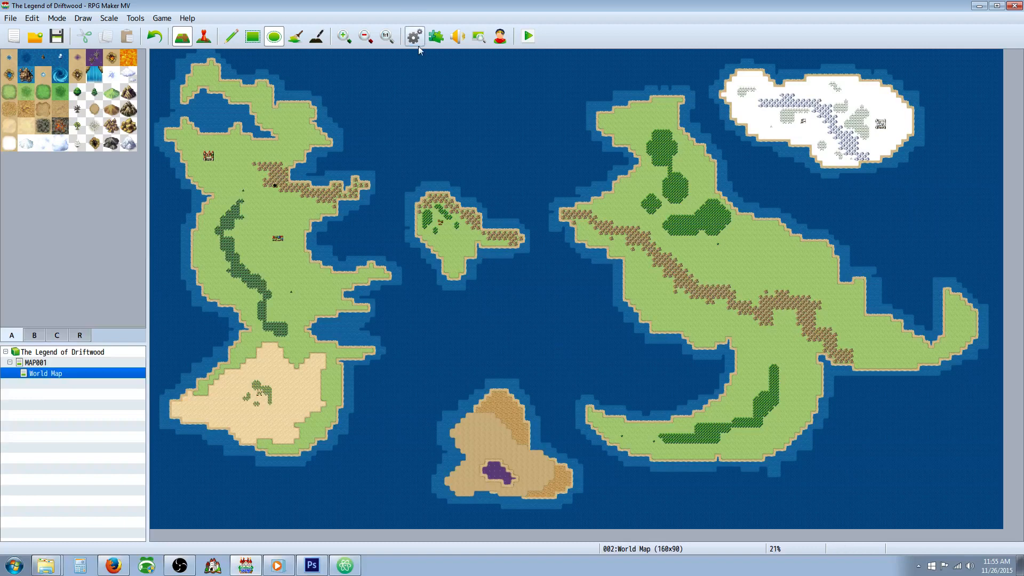
Step: Look through the Plugin Manager's list for the YEP_JobPoints and YEP_SkillLearnSystem plugins and check their order
left_click(434, 39)
scroll(467, 260, "down", 3)
scroll(460, 268, "up", 1)
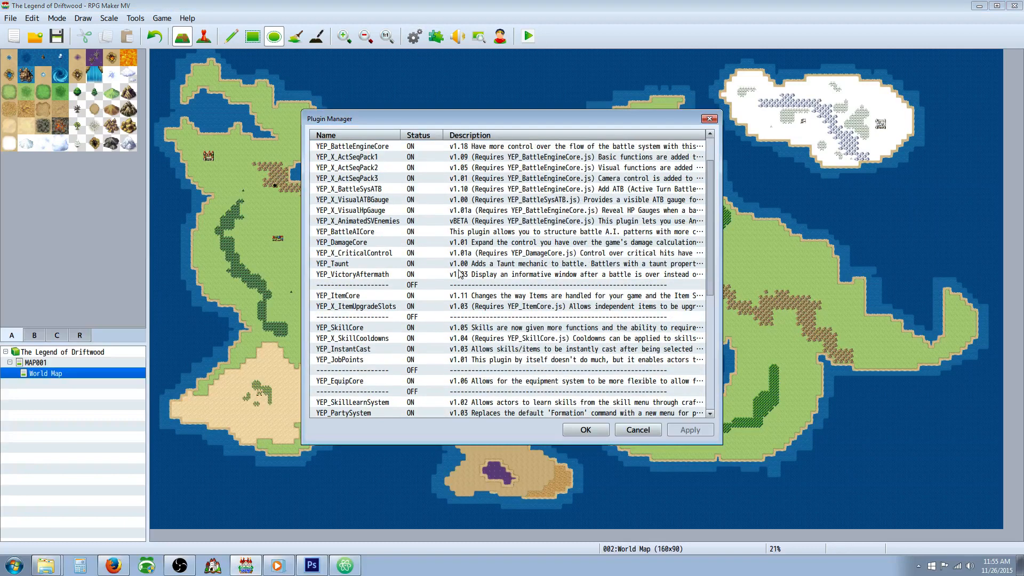
scroll(460, 273, "down", 5)
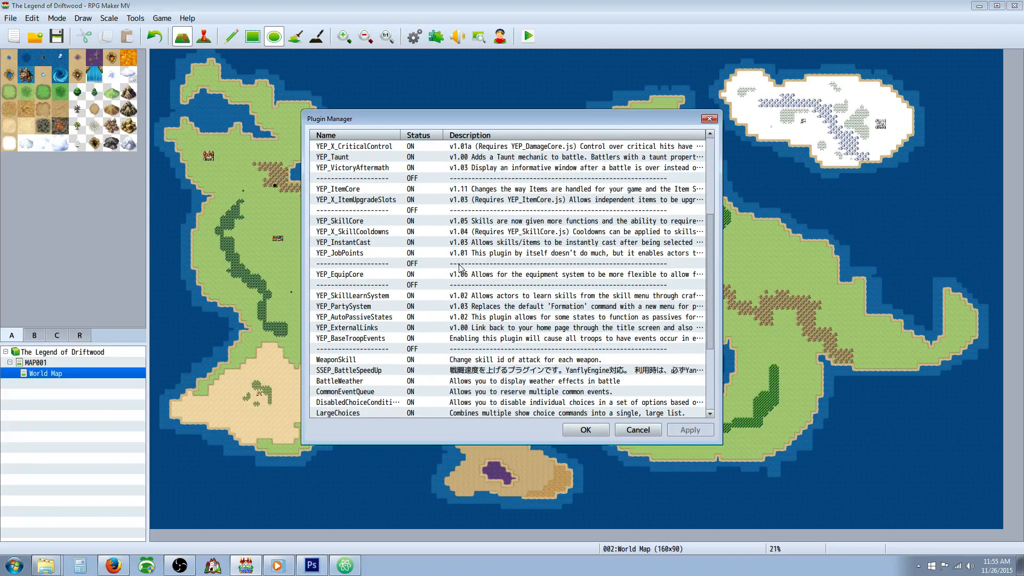
scroll(460, 268, "down", 3)
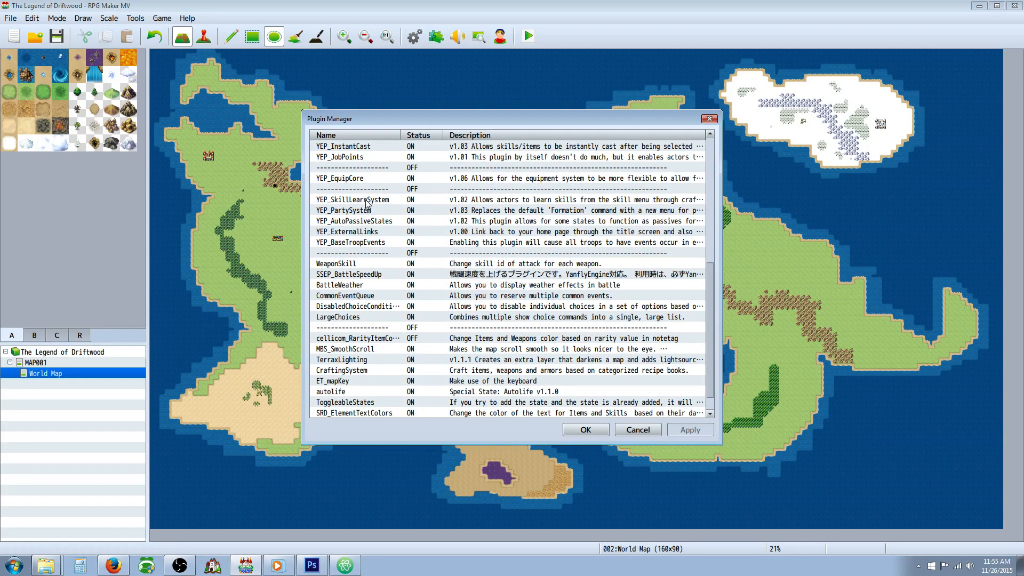
scroll(367, 224, "down", 1)
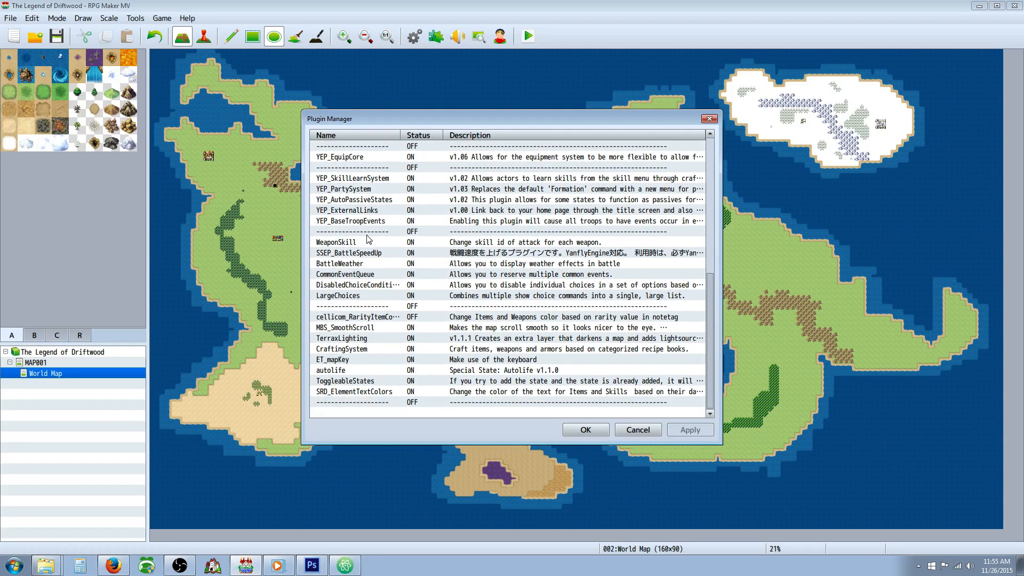
scroll(362, 296, "up", 2)
scroll(362, 293, "up", 4)
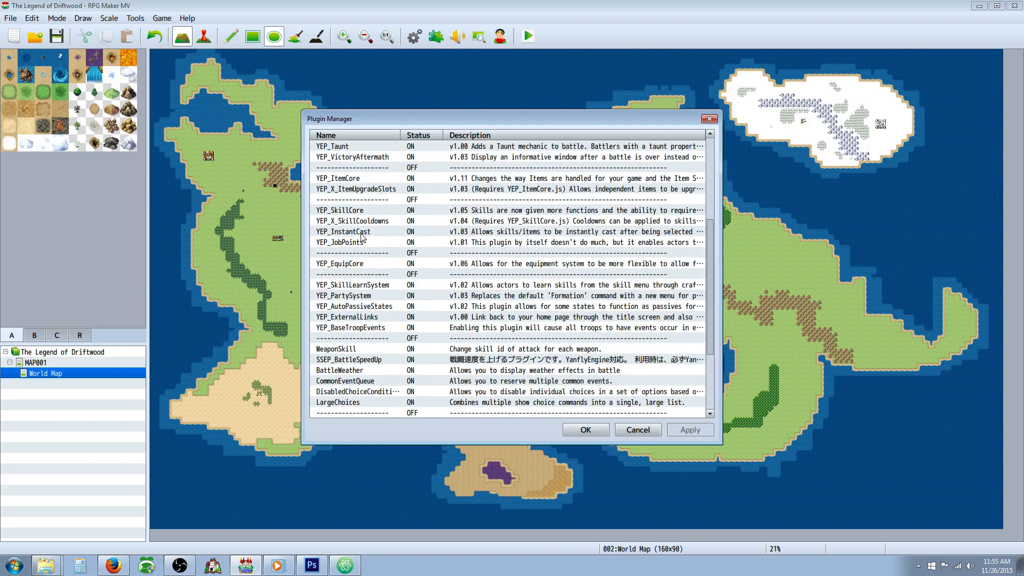
scroll(361, 237, "up", 1)
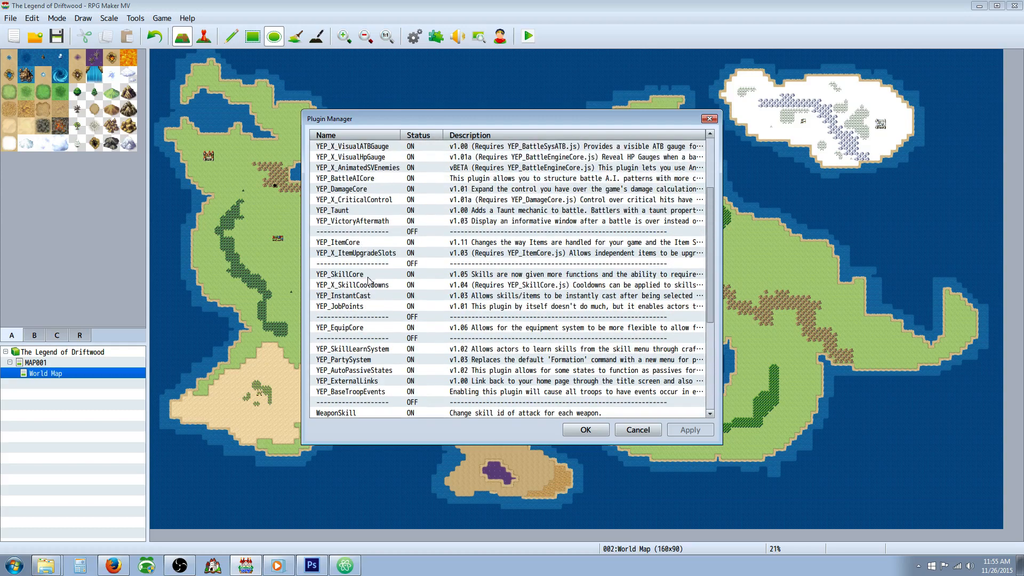
left_click(370, 295)
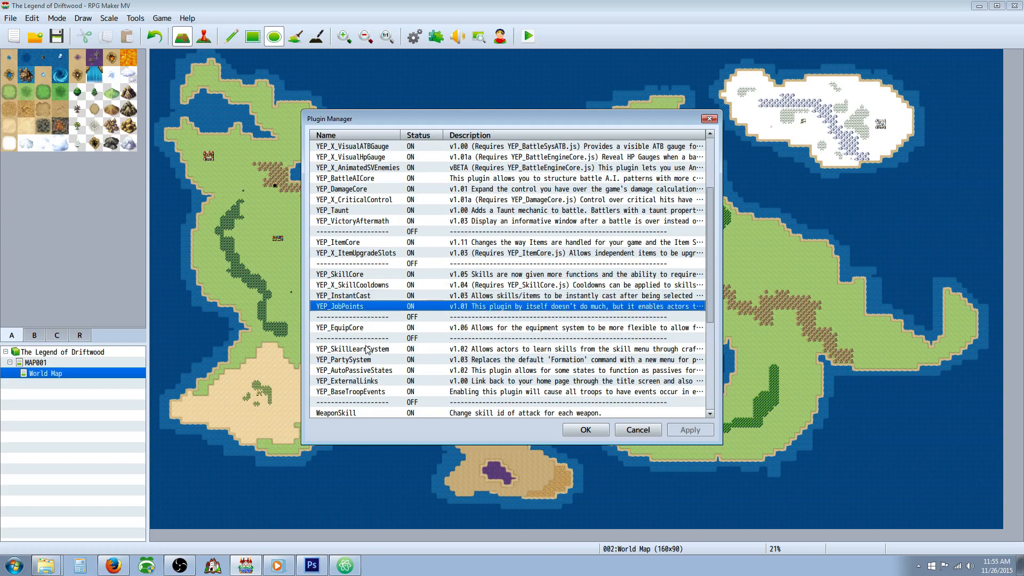
left_click(367, 348)
left_click(363, 309)
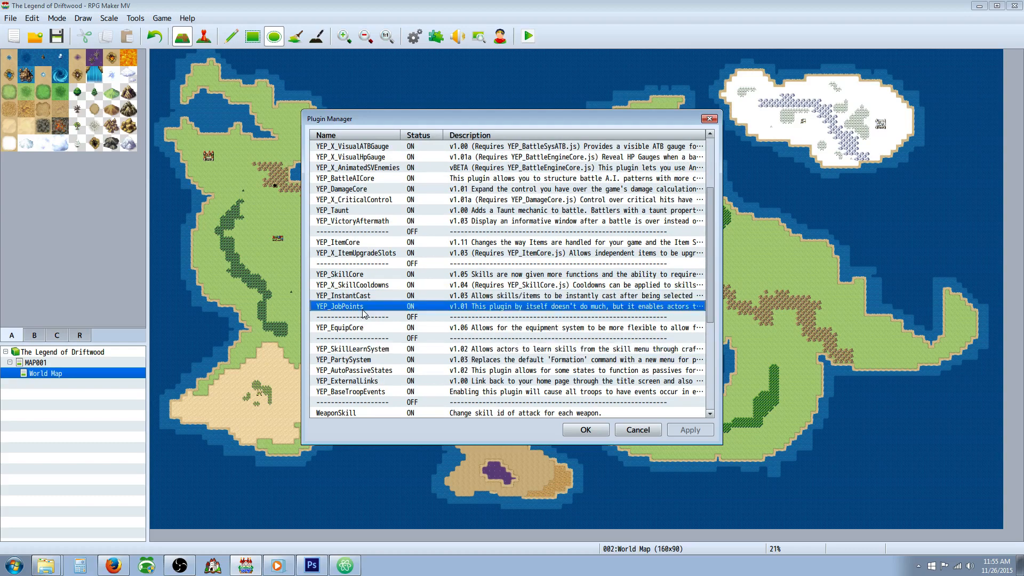
left_click(370, 350)
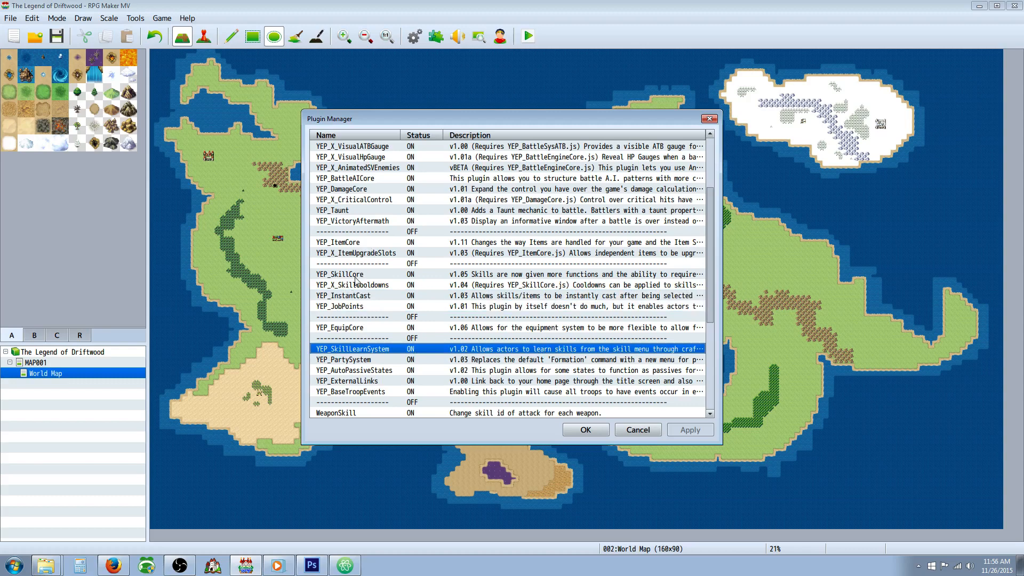
Step: Move the YEP_JobPoints plugin to the end of the plugin list, below the last separator
right_click(353, 307)
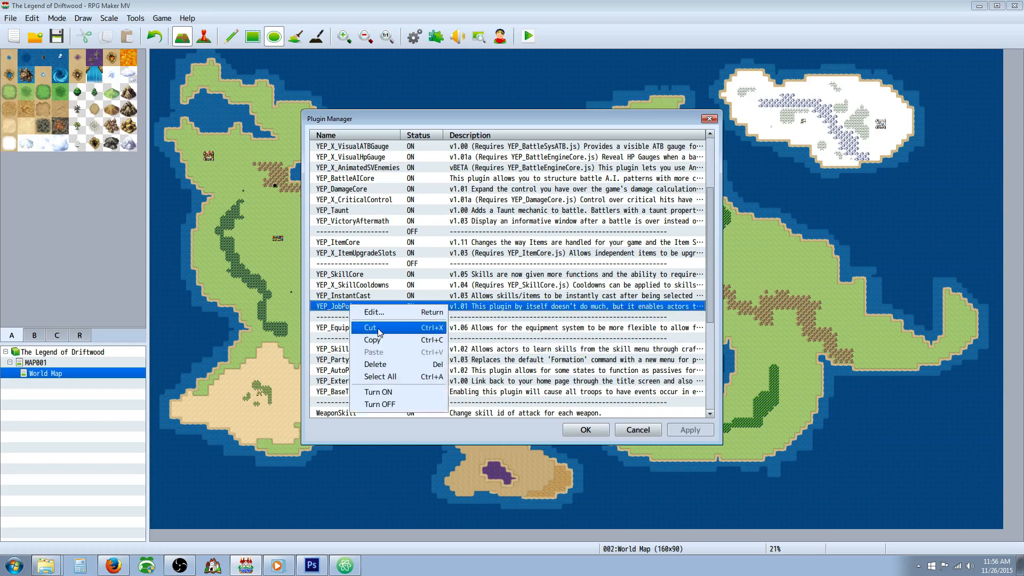
left_click(377, 330)
scroll(380, 376, "down", 5)
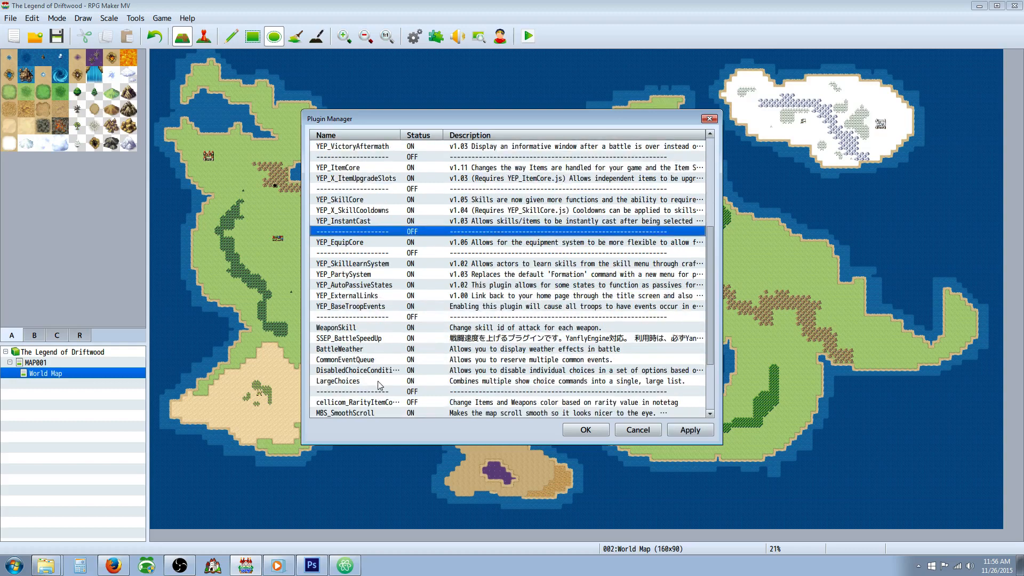
right_click(348, 408)
left_click(376, 457)
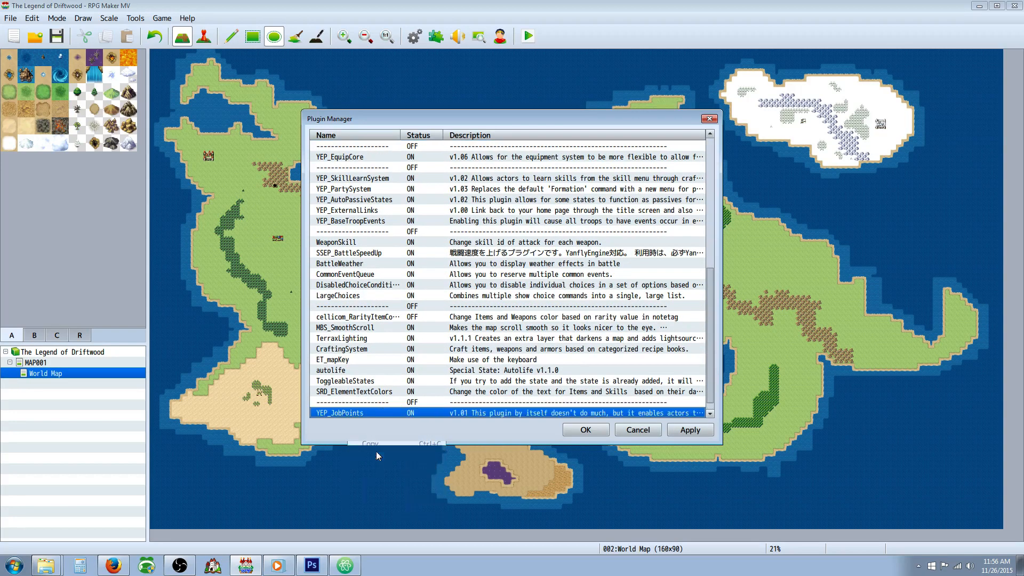
Step: Move the YEP_SkillLearnSystem plugin directly below YEP_JobPoints at the end of the list, and apply the plugin changes
scroll(356, 347, "up", 4)
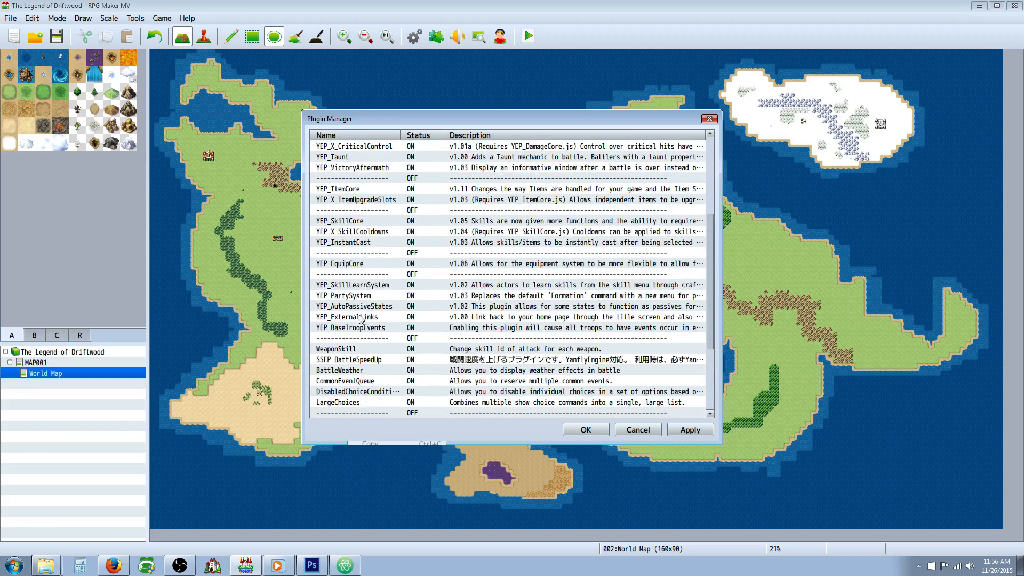
right_click(364, 292)
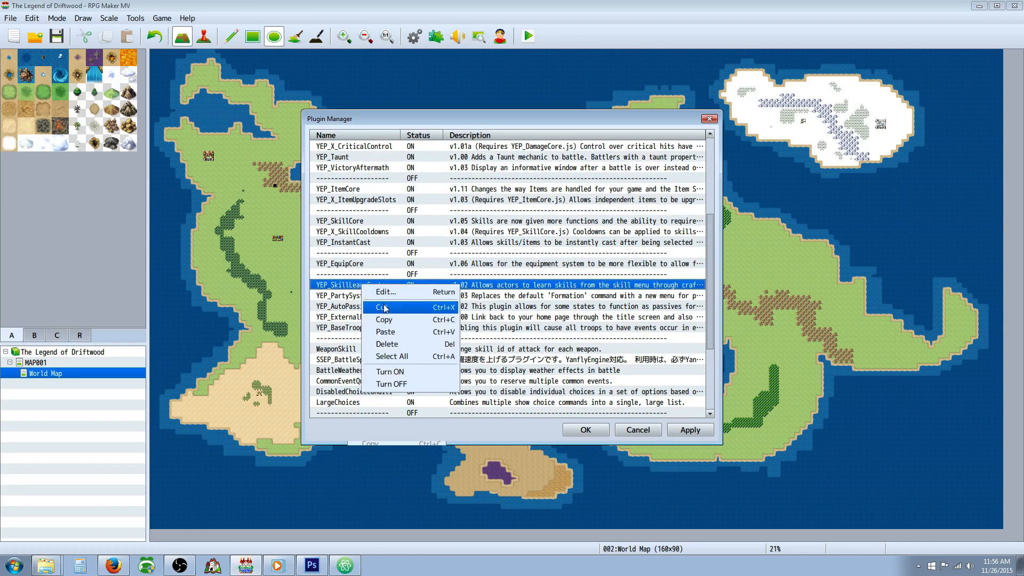
scroll(376, 318, "down", 3)
scroll(374, 316, "down", 2)
left_click(353, 404)
left_click(351, 411)
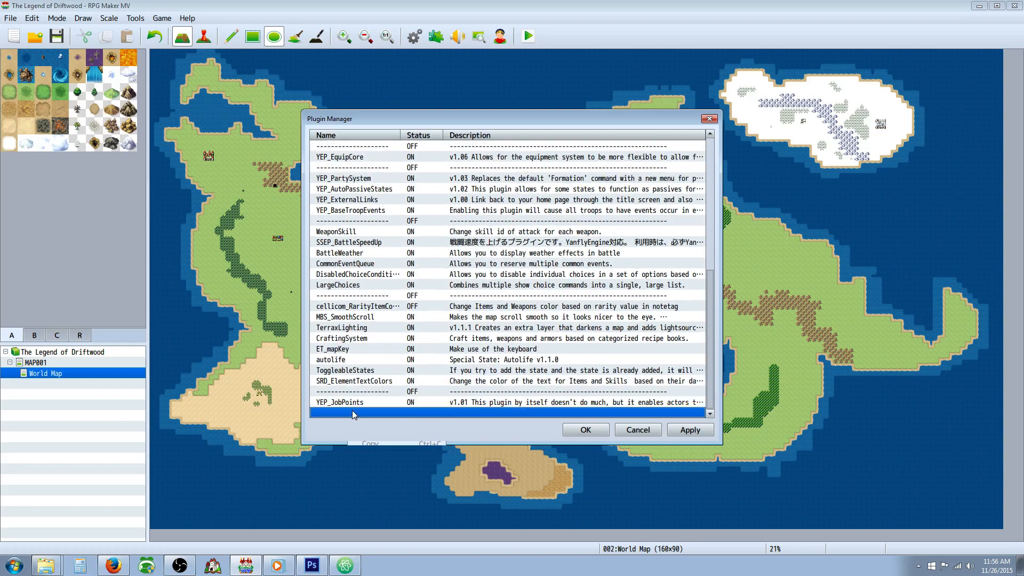
right_click(351, 410)
left_click(390, 456)
left_click(673, 431)
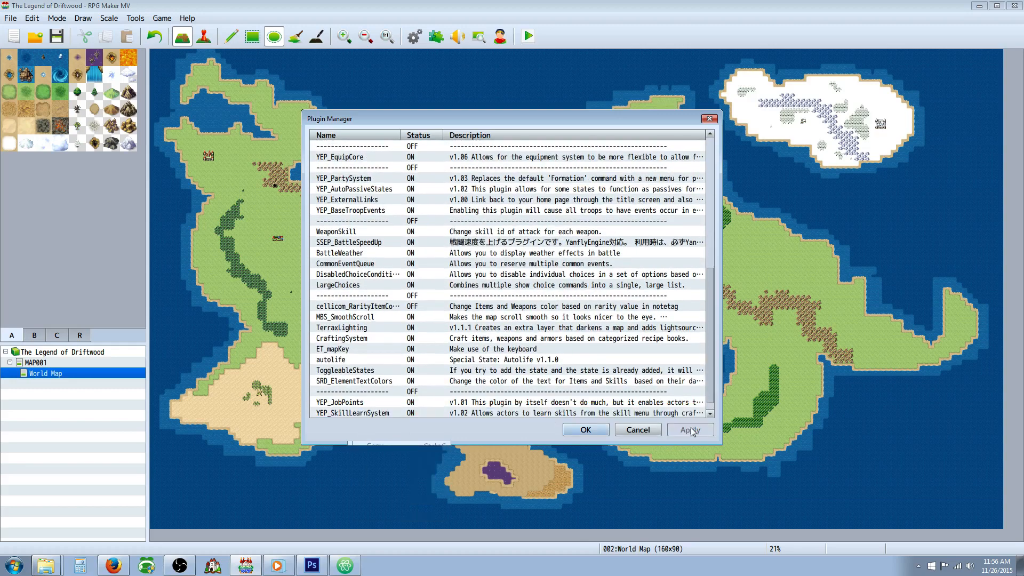
left_click(586, 430)
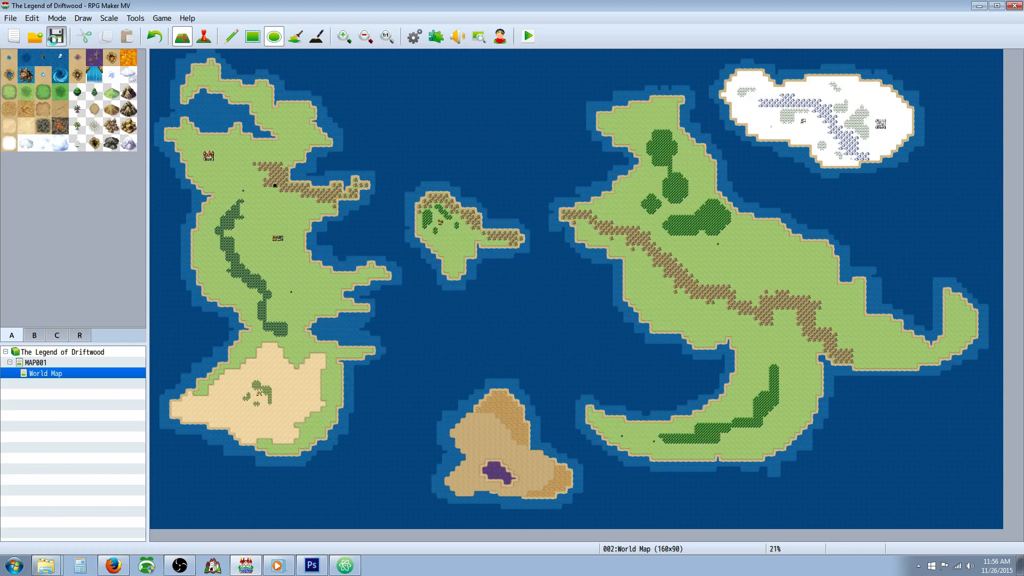